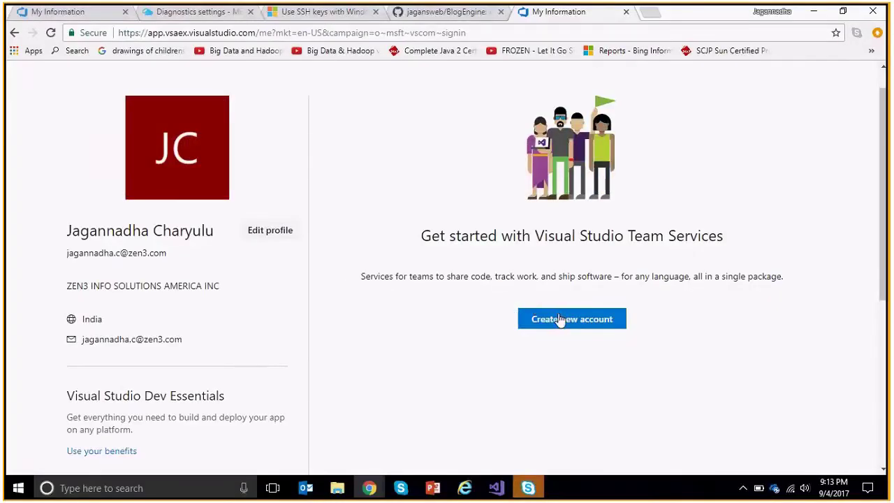
Start a new Team Services account, entering and then clearing a trial account name.
click(558, 317)
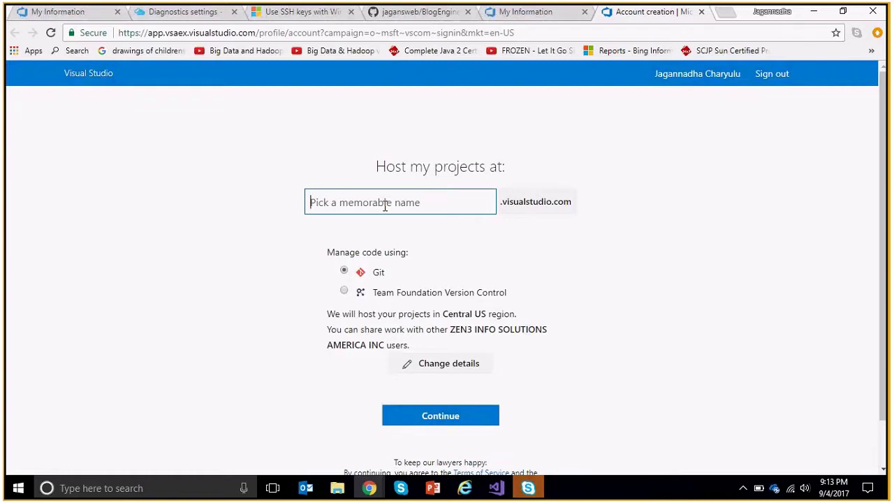
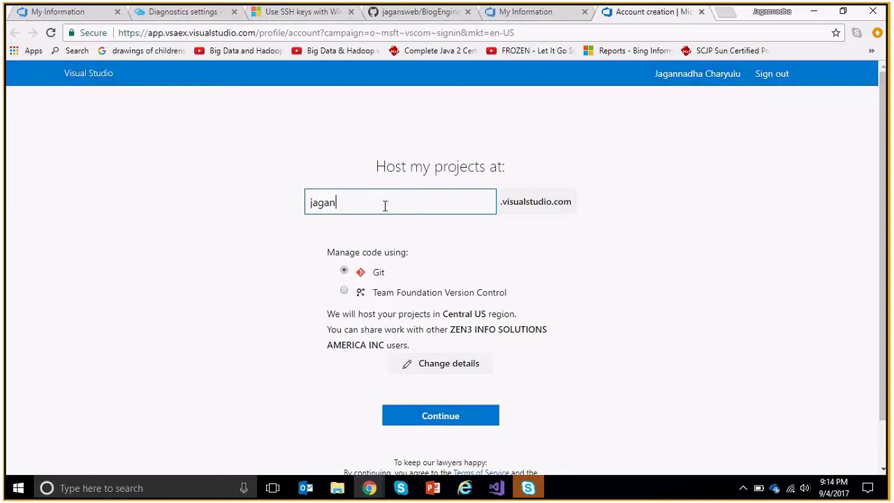
key(ctrl+a)
key(BackSpace)
text(Ci)
key(BackSpace)
key(BackSpace)
Name the account AutobuildwithJenkins, with Git kept for code management.
click(343, 291)
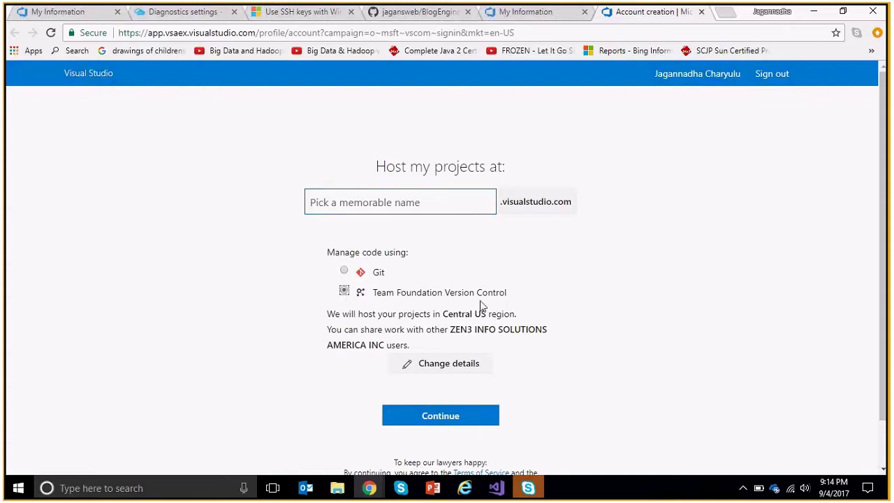
click(369, 196)
text(AutobuildwithJenkins)
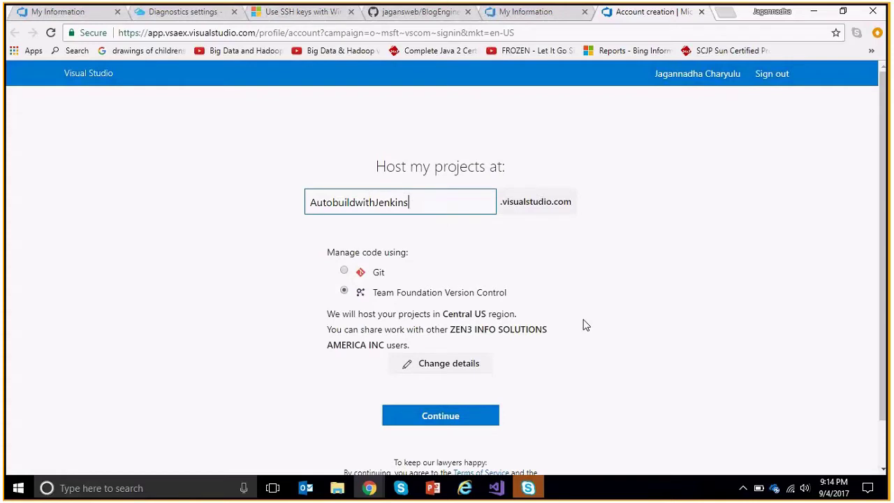
click(345, 272)
Reveal the project details and rename MyFirstProject to JenkinsbuildApp.
click(441, 370)
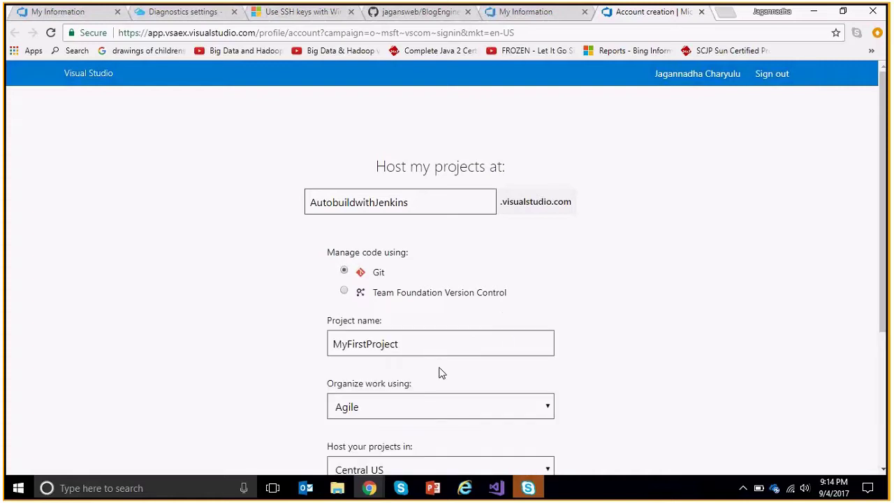
scroll(635, 329, down, 2)
click(370, 179)
double_click(369, 179)
text(J)
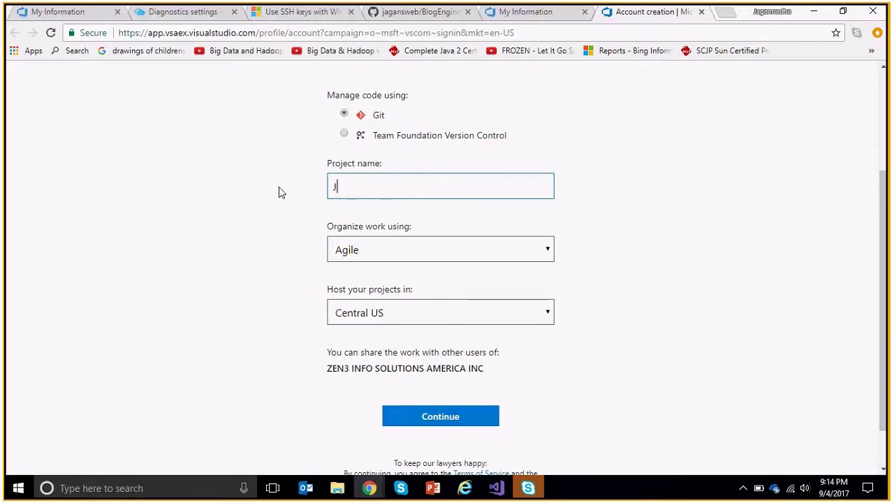
text(enkins)
scroll(279, 186, up, 2)
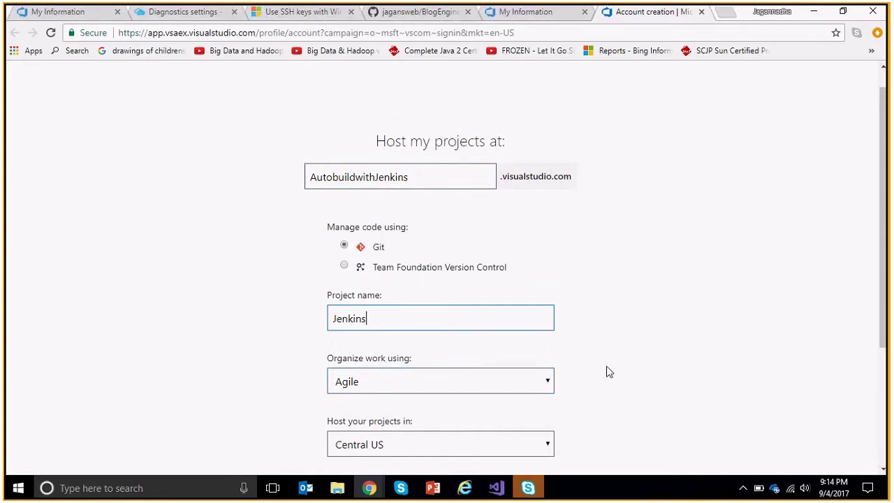
scroll(417, 270, down, 2)
text(buildSet)
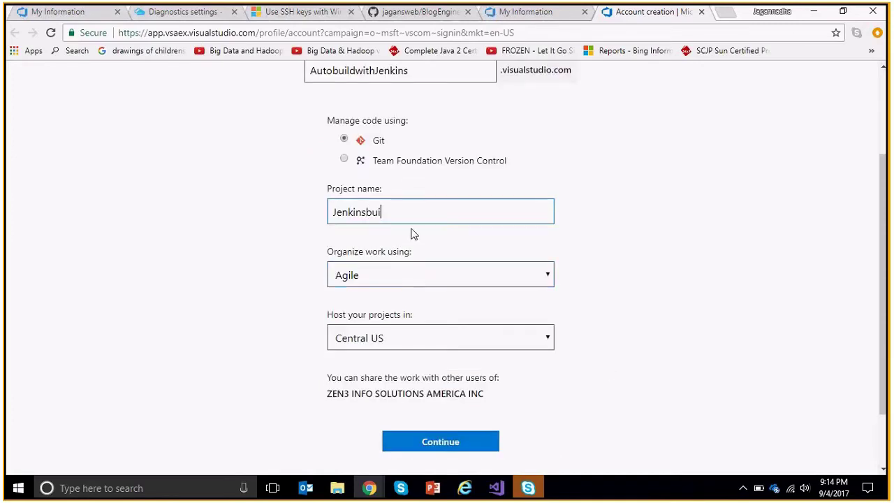
key(BackSpace)
key(BackSpace)
key(BackSpace)
text(App)
Keep the Agile work process and set the hosting region to Central US.
click(405, 279)
click(405, 282)
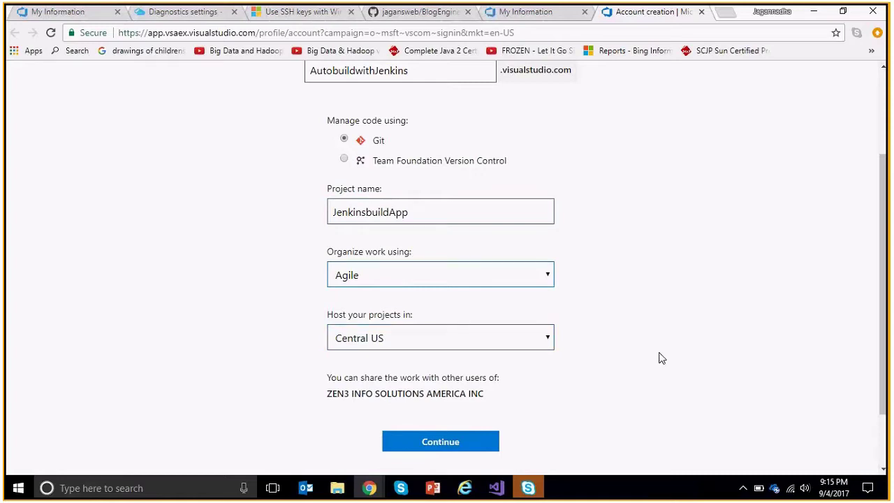
scroll(662, 359, down, 2)
click(412, 262)
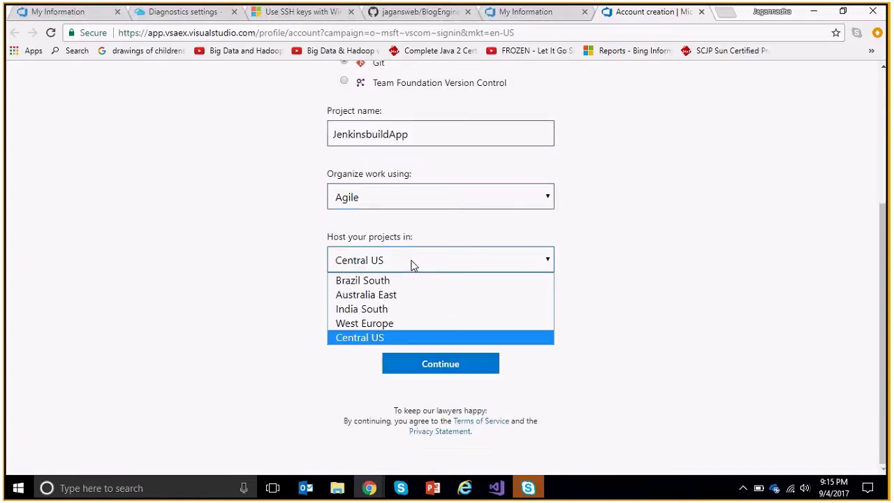
click(412, 263)
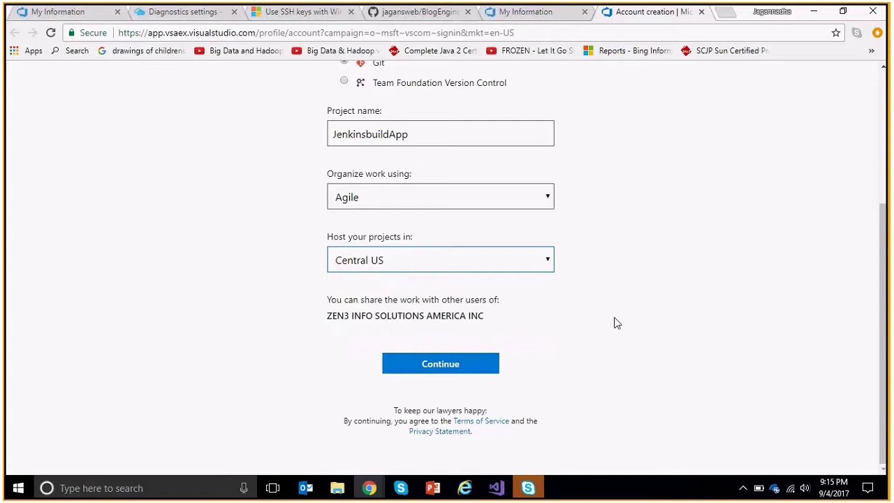
click(477, 266)
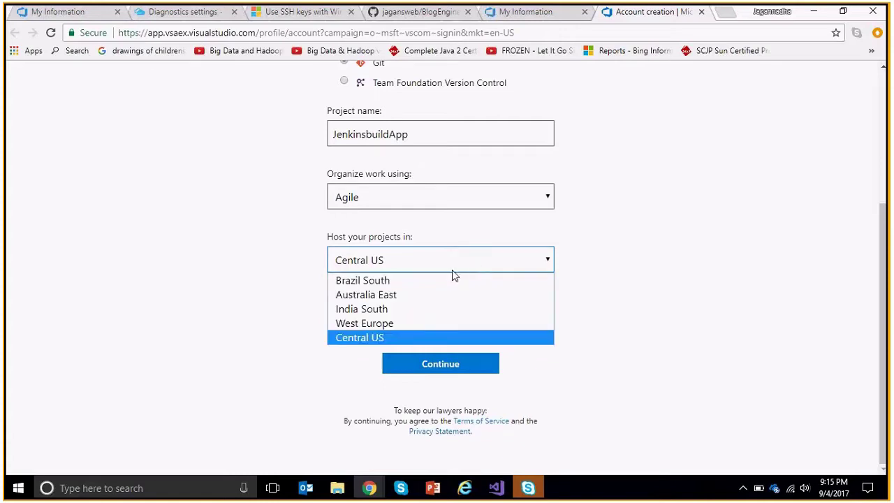
click(402, 309)
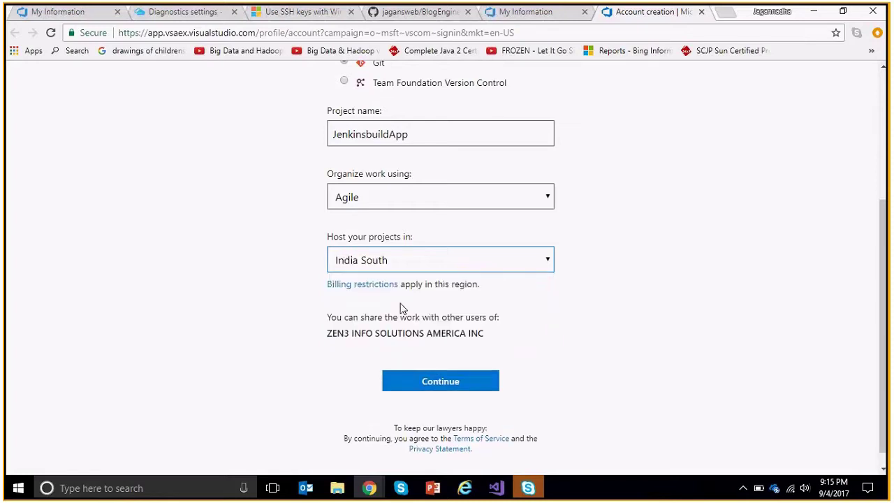
click(402, 266)
click(379, 338)
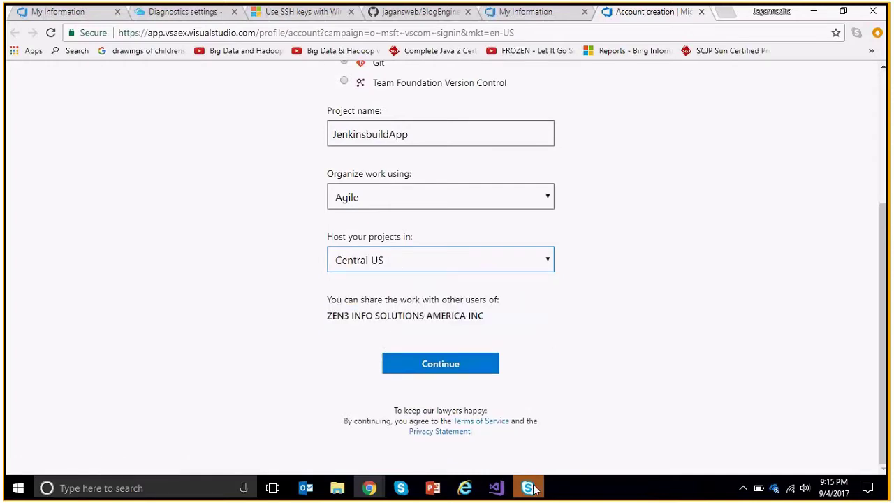
click(431, 374)
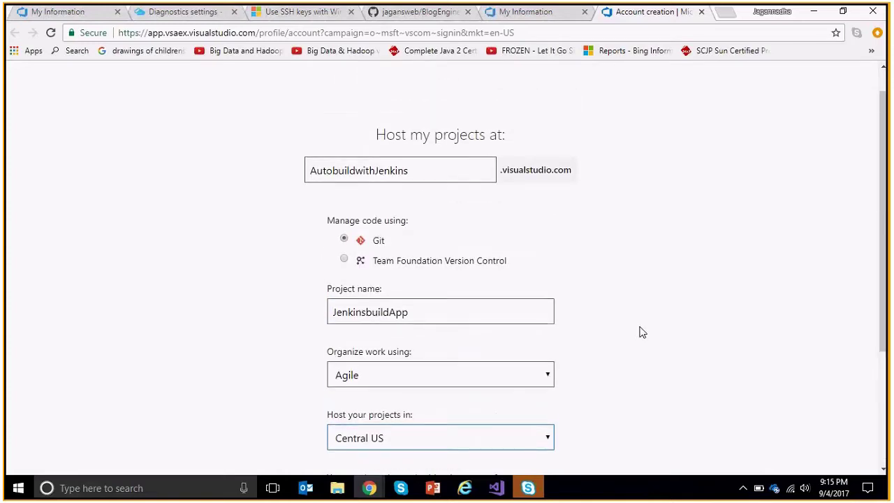
scroll(643, 332, down, 3)
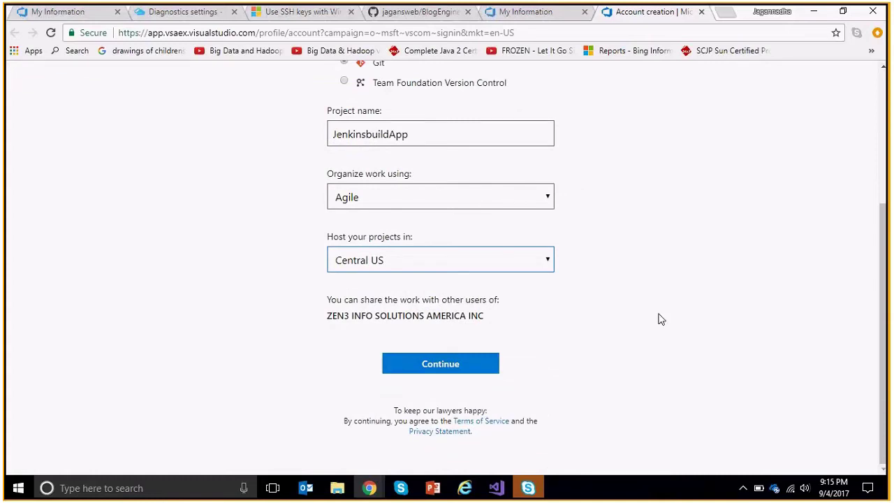
Continue to create the account and JenkinsbuildApp project, waiting for its Project Overview page.
click(441, 364)
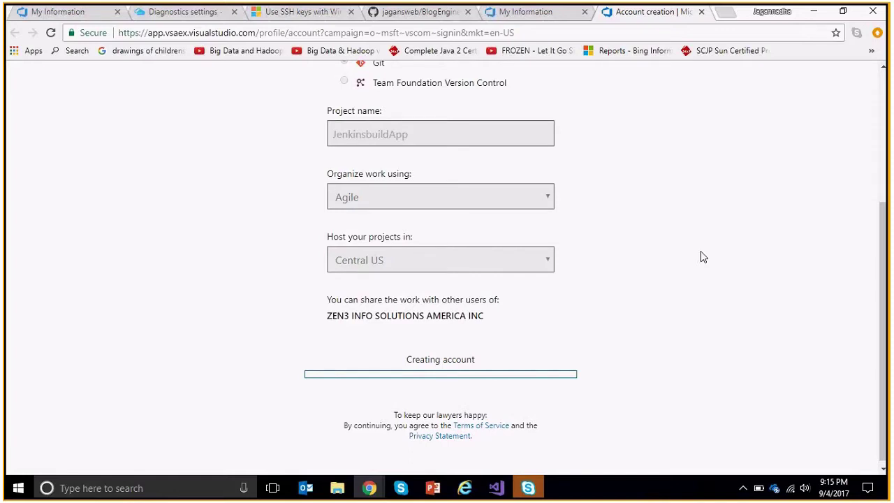
scroll(701, 257, up, 3)
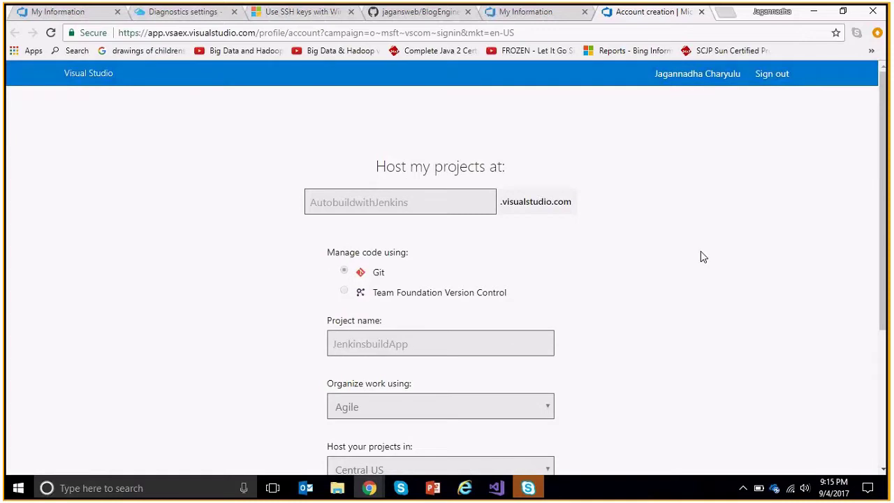
scroll(701, 255, down, 2)
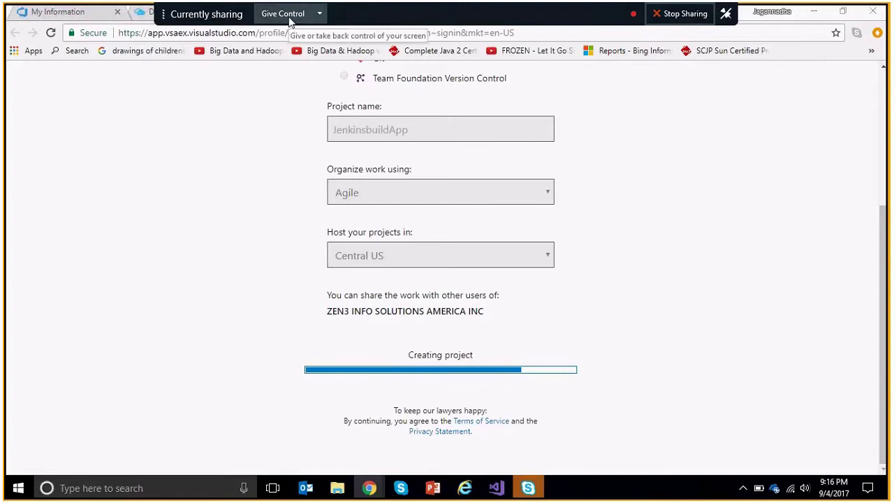
click(289, 17)
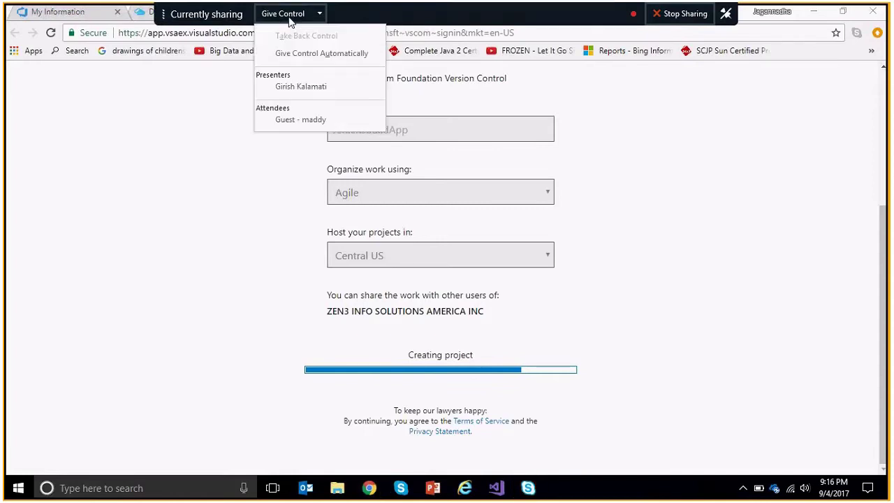
click(734, 216)
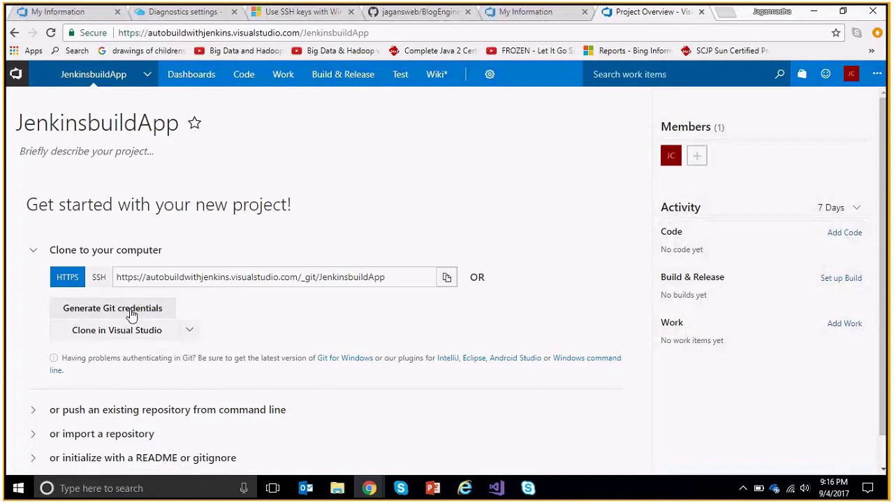
Generate Git credentials for JenkinsbuildApp, entering and confirming the password, then save them.
click(418, 12)
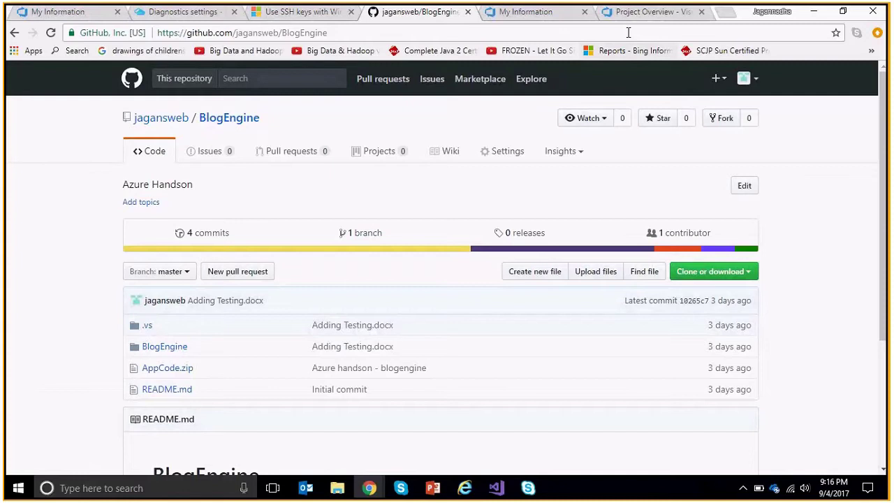
click(649, 12)
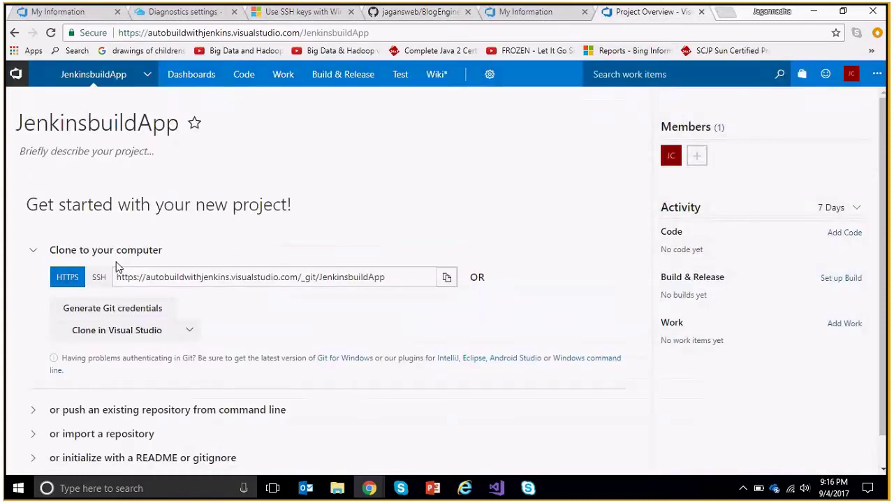
click(134, 311)
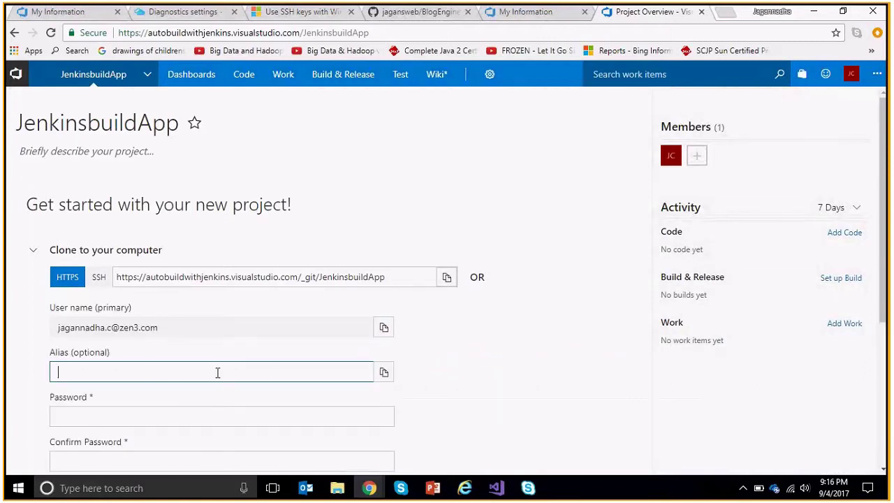
scroll(217, 372, down, 2)
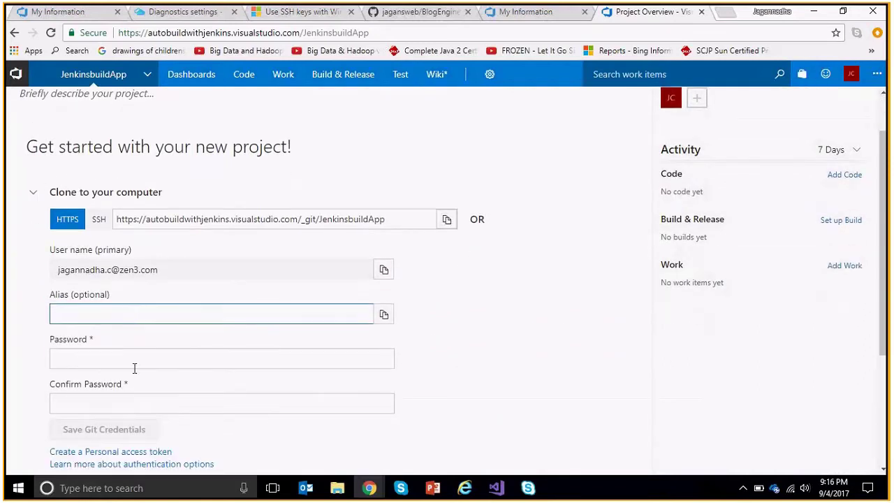
click(160, 362)
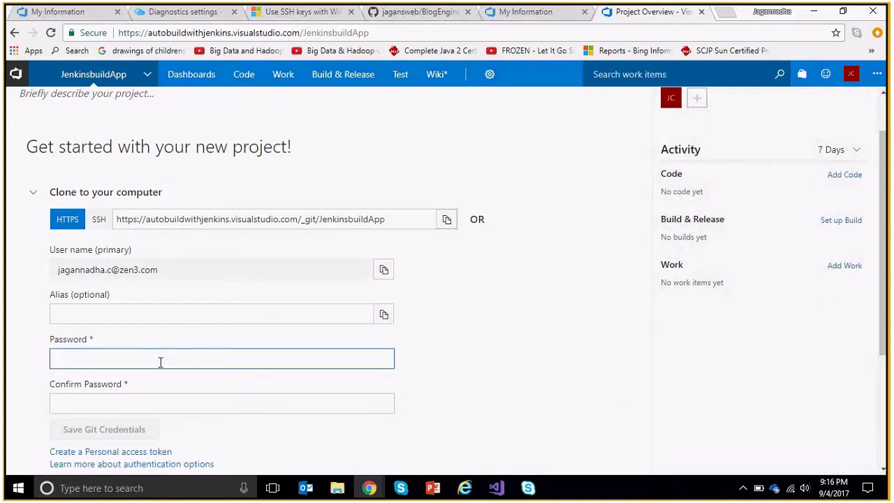
text(•••••••••••)
key(Tab)
text(•••••)
text(••••••)
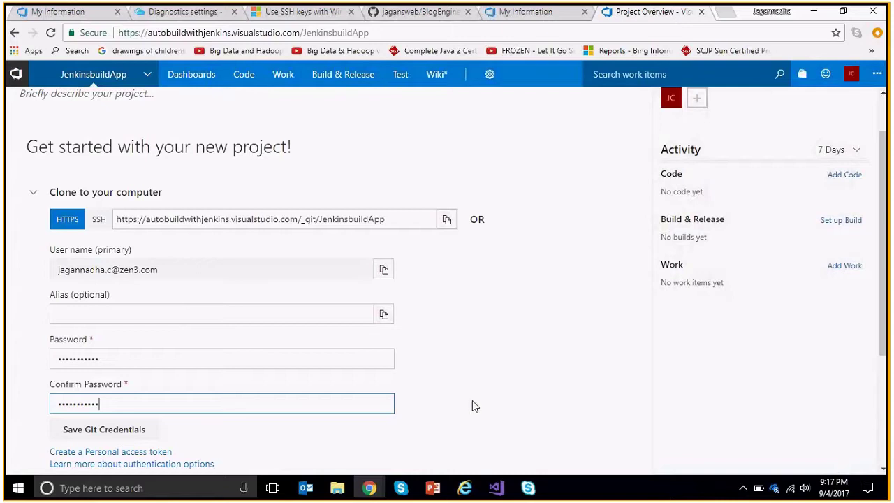
scroll(252, 429, down, 2)
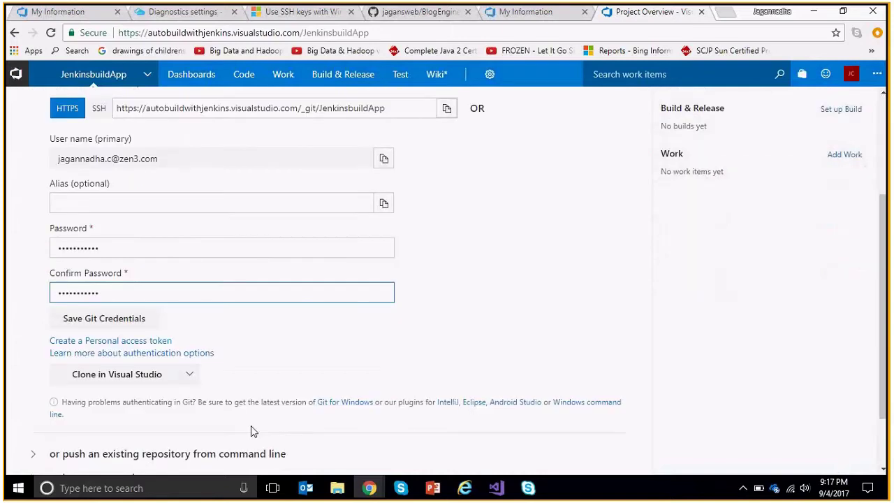
click(119, 321)
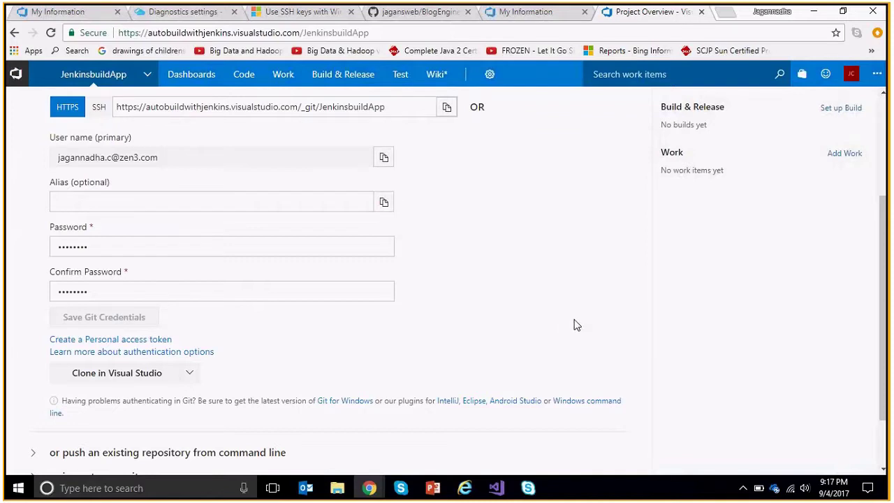
scroll(576, 325, down, 1)
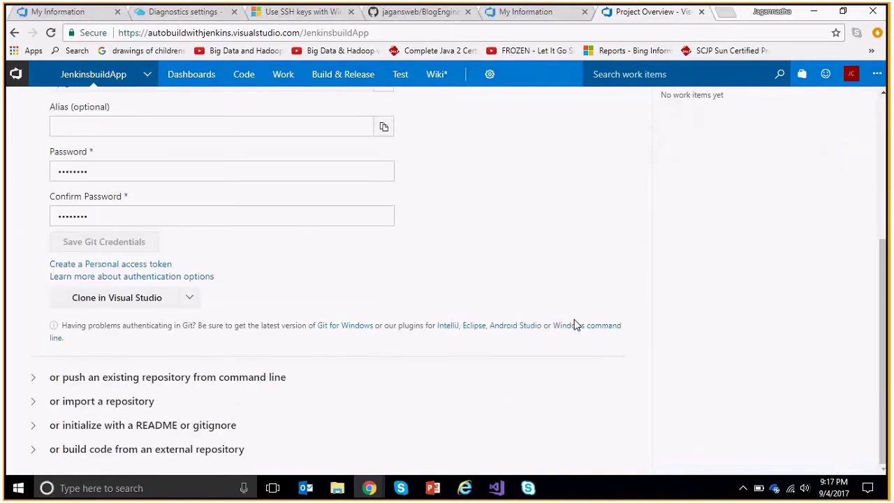
scroll(577, 325, up, 1)
scroll(519, 262, up, 1)
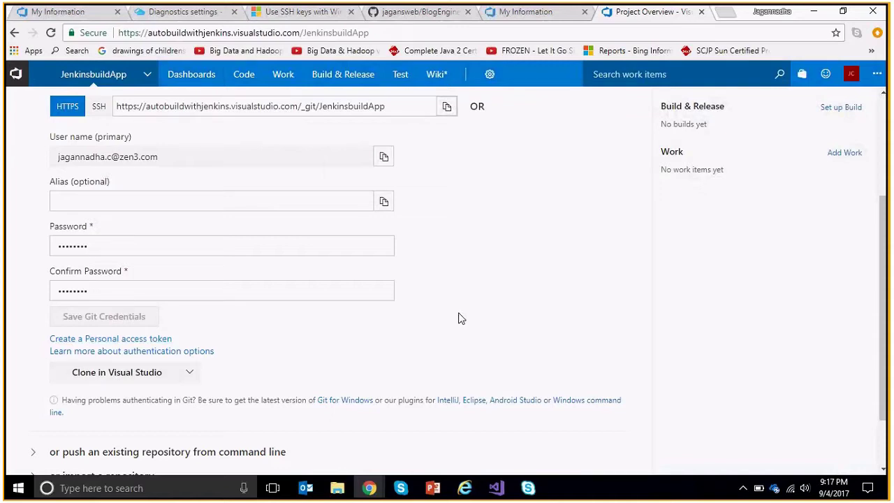
mouse_move(187, 82)
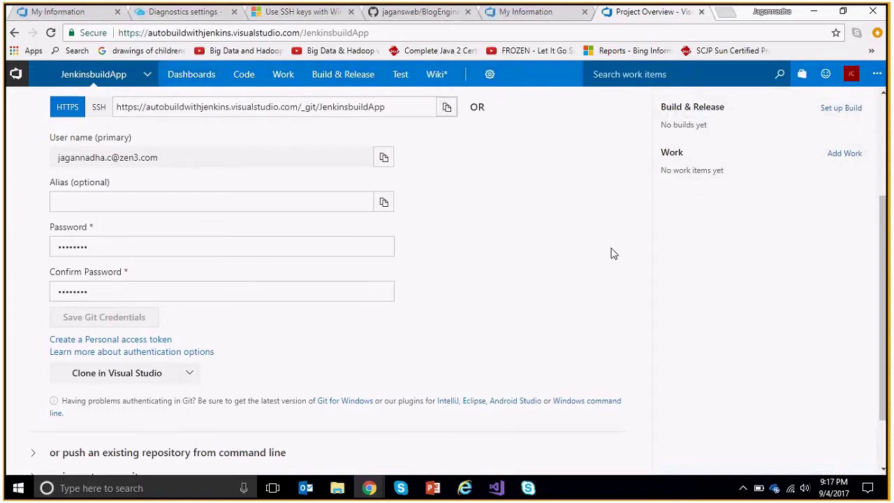
scroll(612, 253, up, 1)
scroll(611, 253, down, 2)
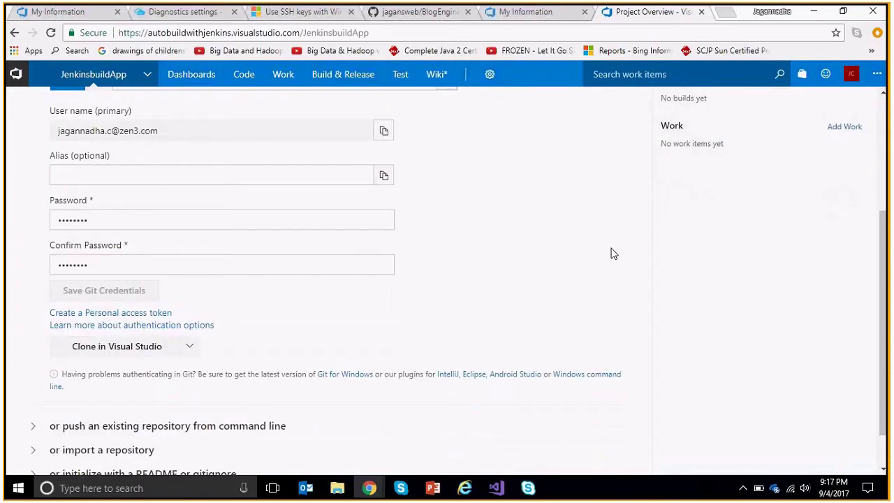
scroll(612, 254, up, 4)
scroll(611, 254, down, 3)
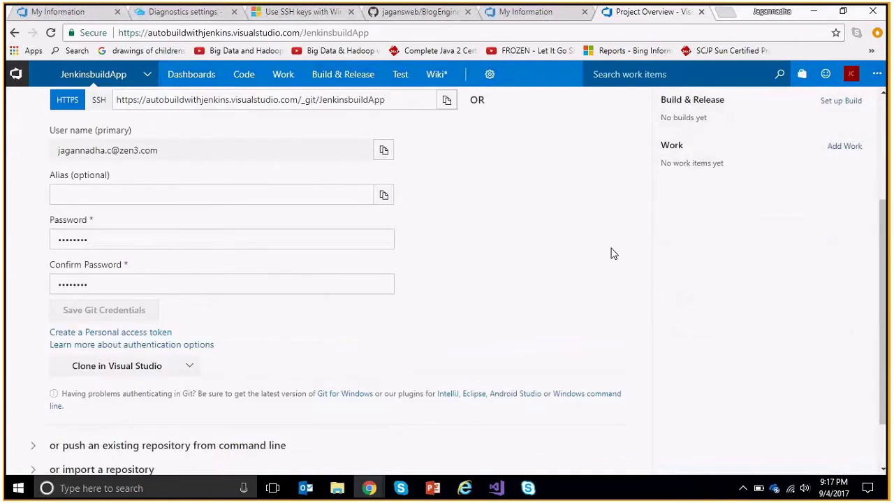
scroll(612, 254, down, 1)
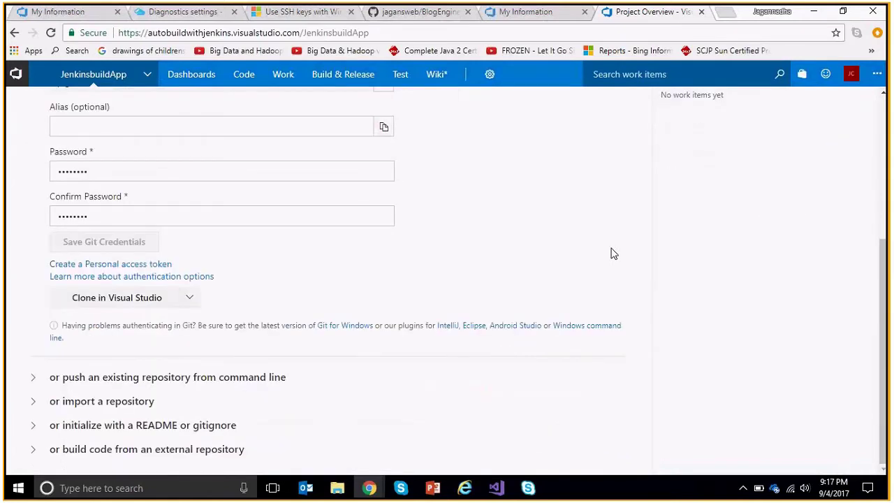
Create a Visual C# ASP.NET Web Application (.NET Framework) project named JenkinsAutoBuild.
click(497, 488)
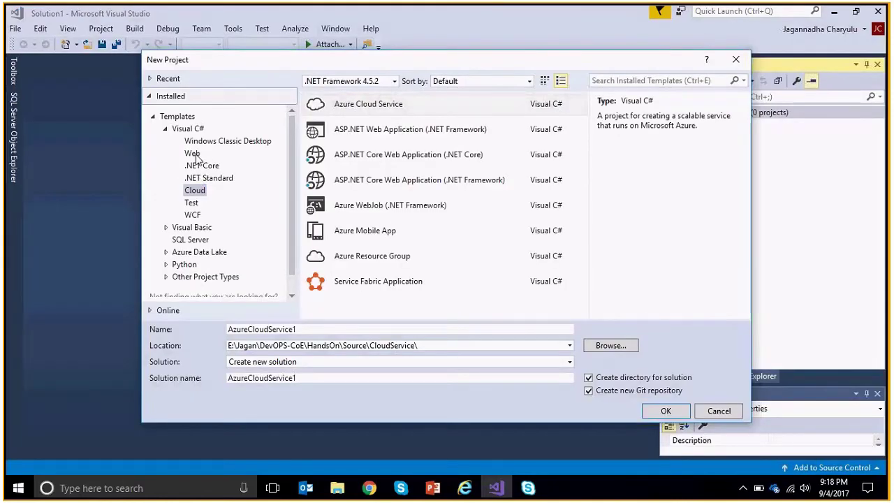
click(197, 155)
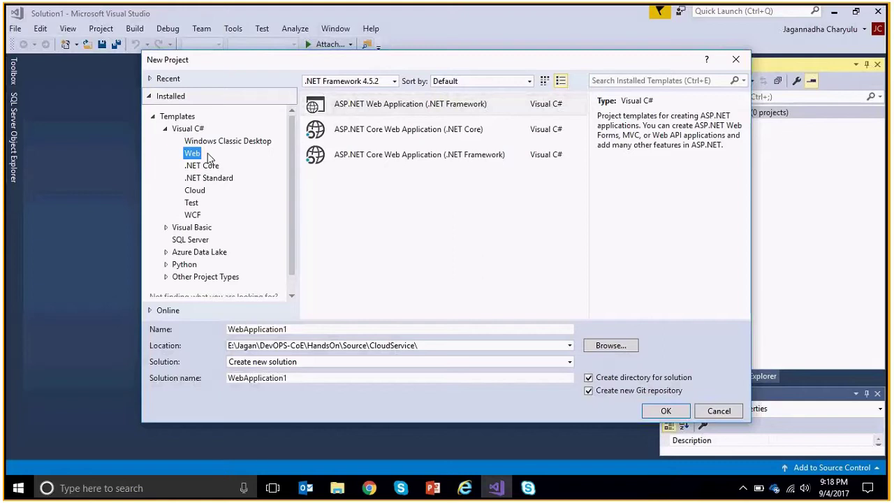
click(408, 105)
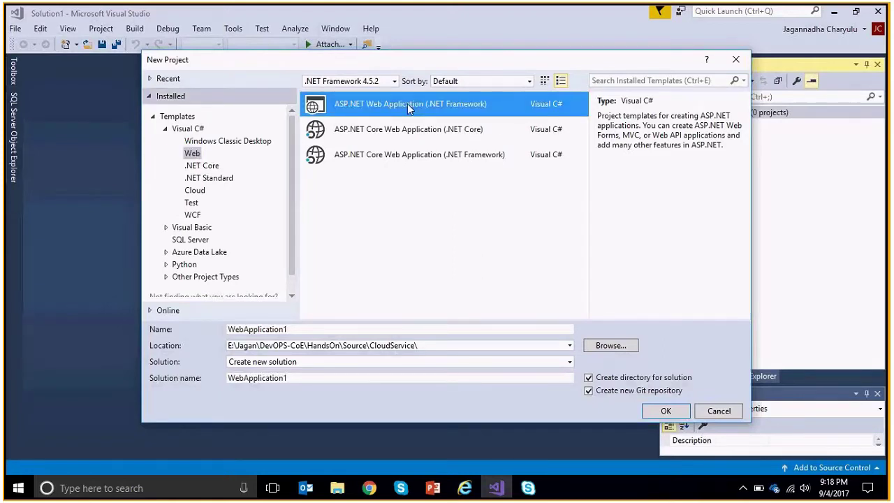
click(327, 329)
double_click(328, 325)
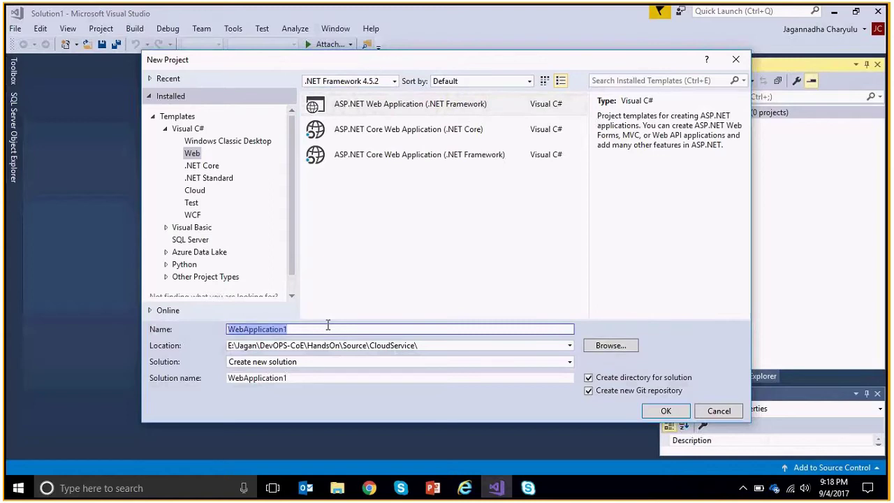
text(Jenkins)
key(BackSpace)
text(s)
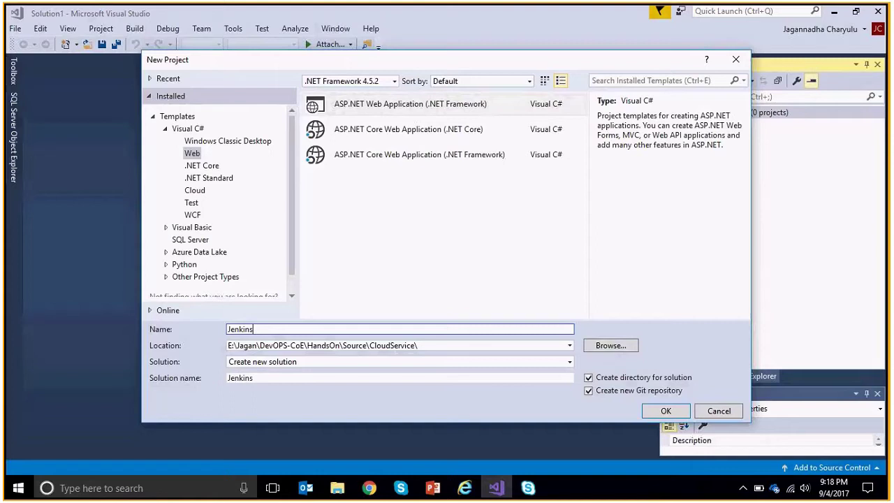
text(AutoBuild)
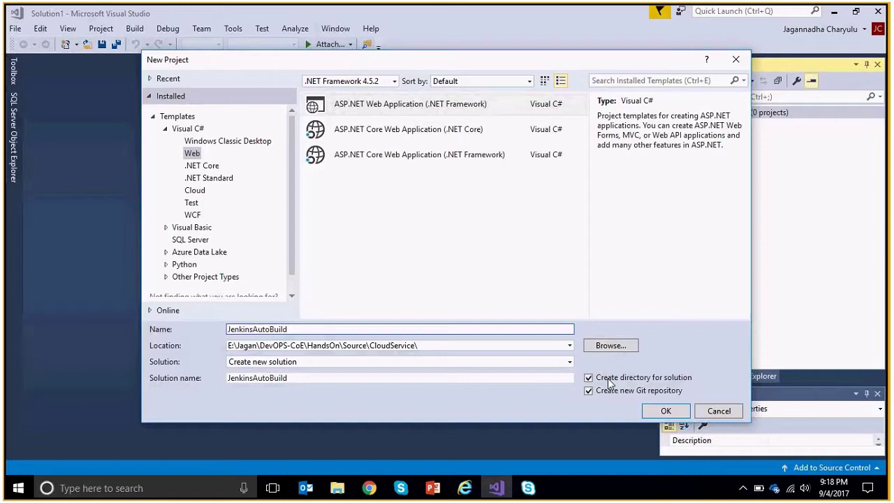
click(667, 411)
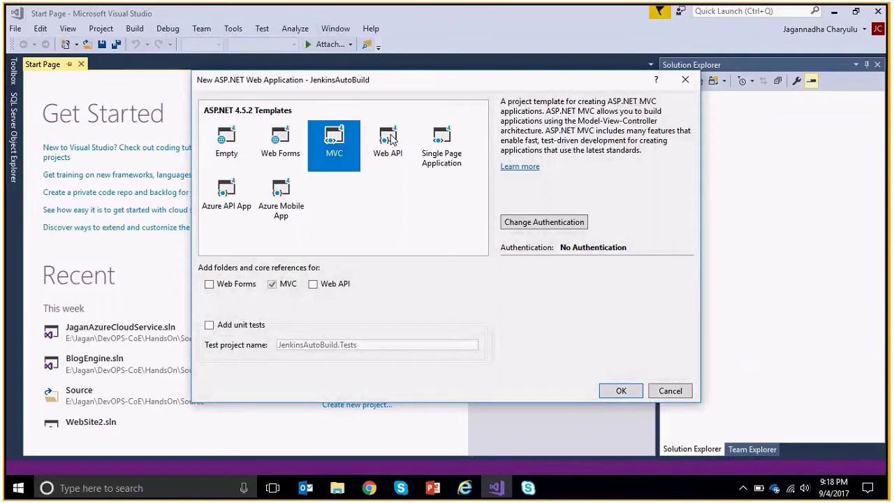
Choose the Web Forms template and confirm creating the JenkinsAutoBuild project.
click(278, 143)
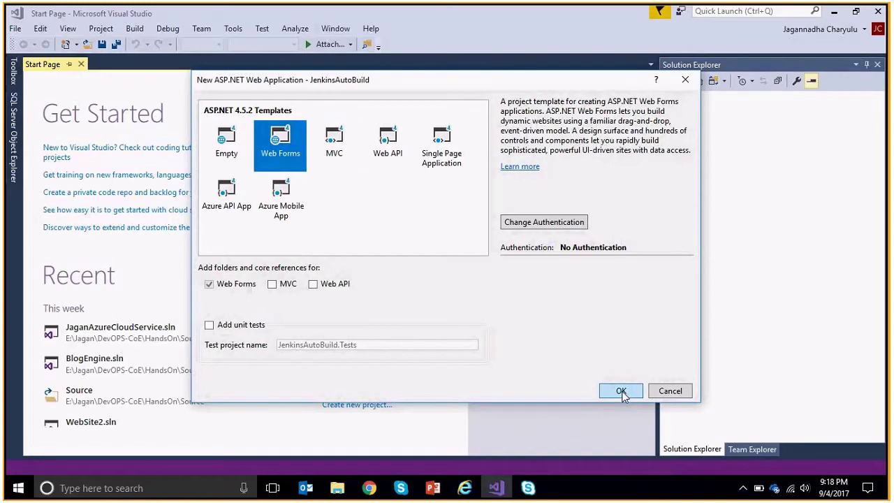
click(621, 392)
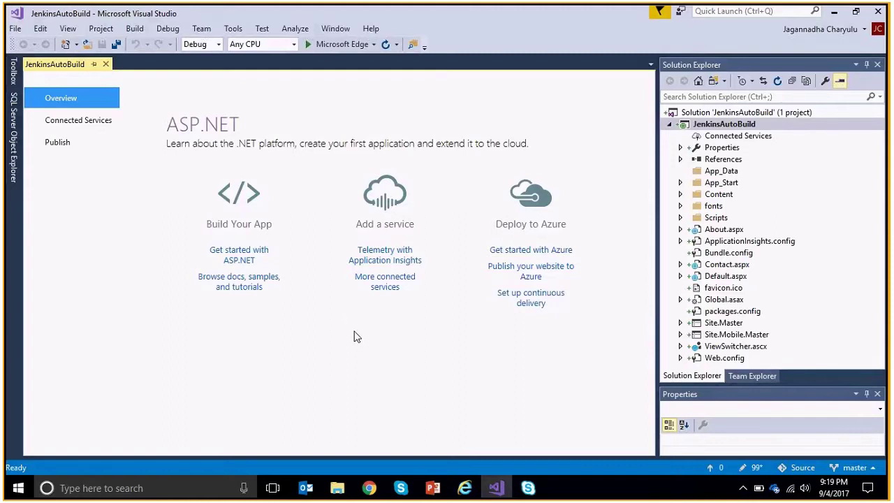
Add the JenkinsAutoBuild solution to source control and show Team Explorer Home.
click(731, 124)
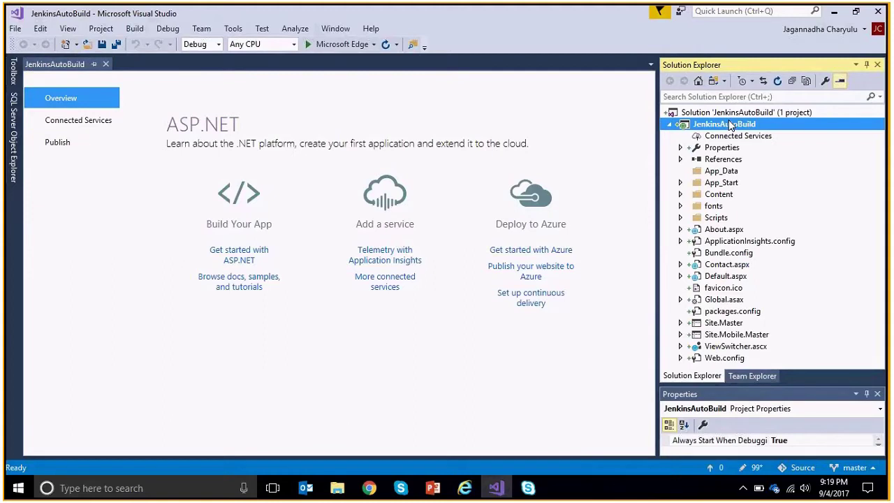
click(751, 114)
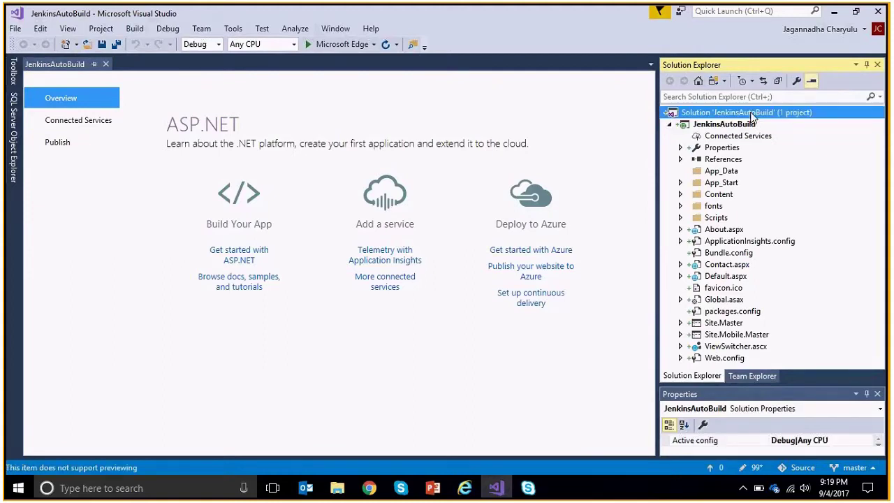
right_click(752, 117)
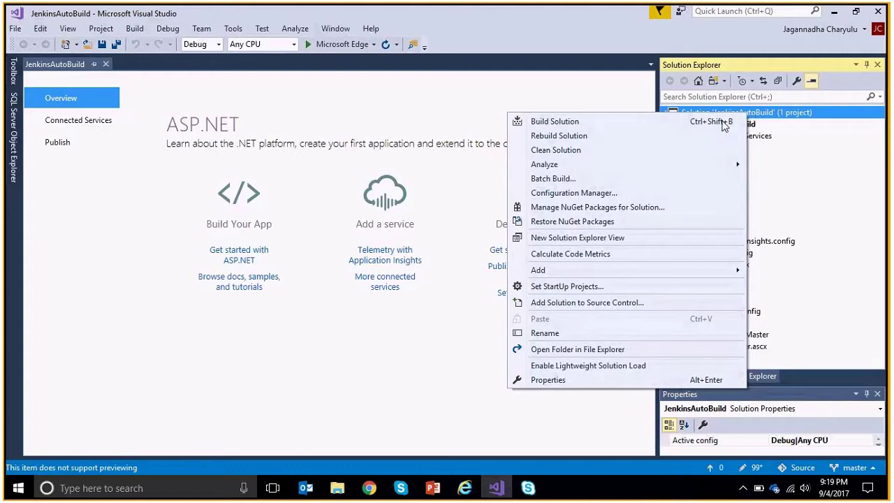
mouse_move(628, 164)
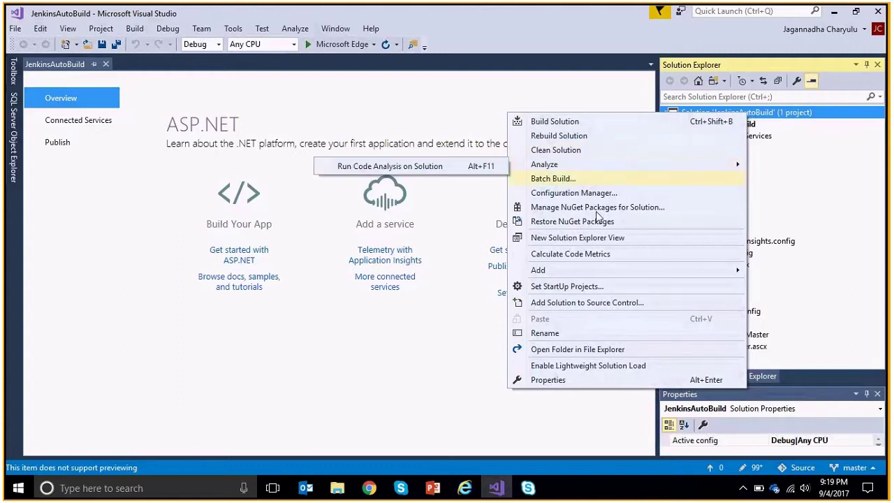
mouse_move(583, 272)
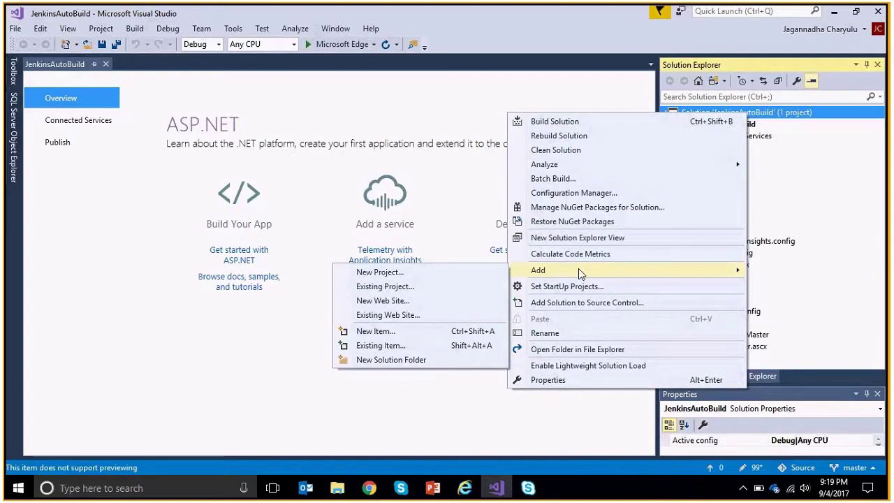
click(596, 304)
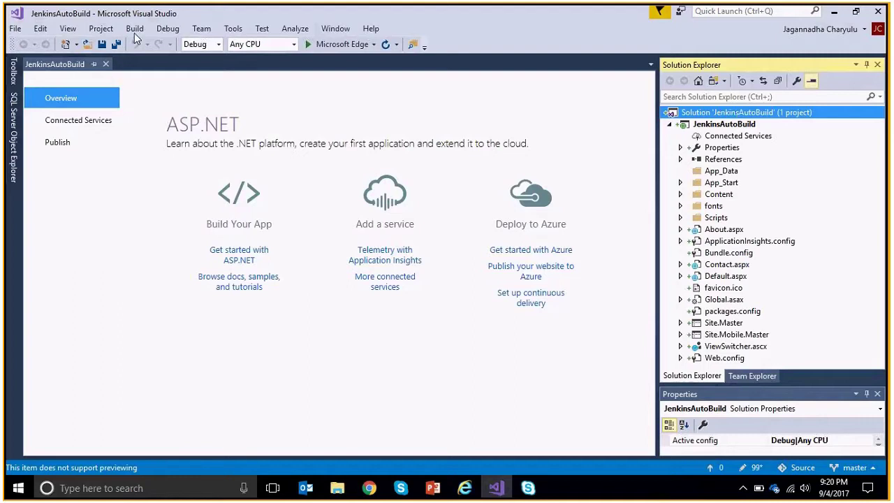
click(750, 377)
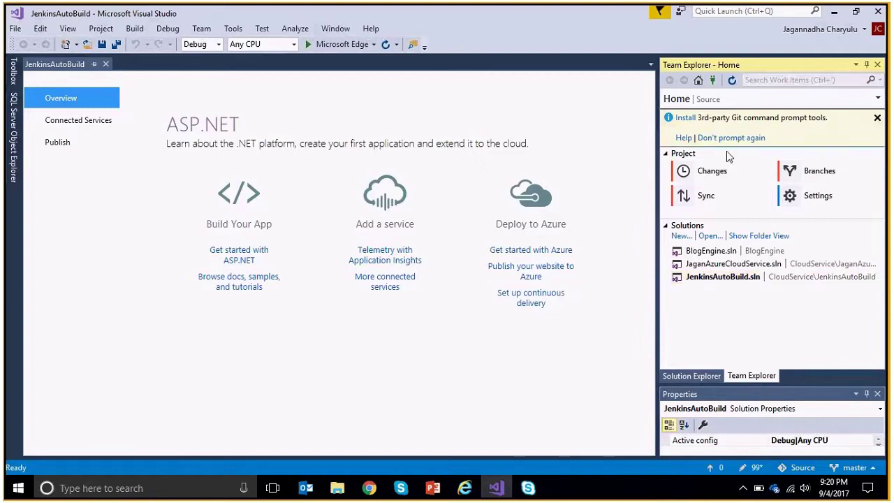
Clone the JenkinsbuildApp repository from autobuildwithjenkins.visualstudio.com, saving JenkinsAutoBuild changes.
click(712, 81)
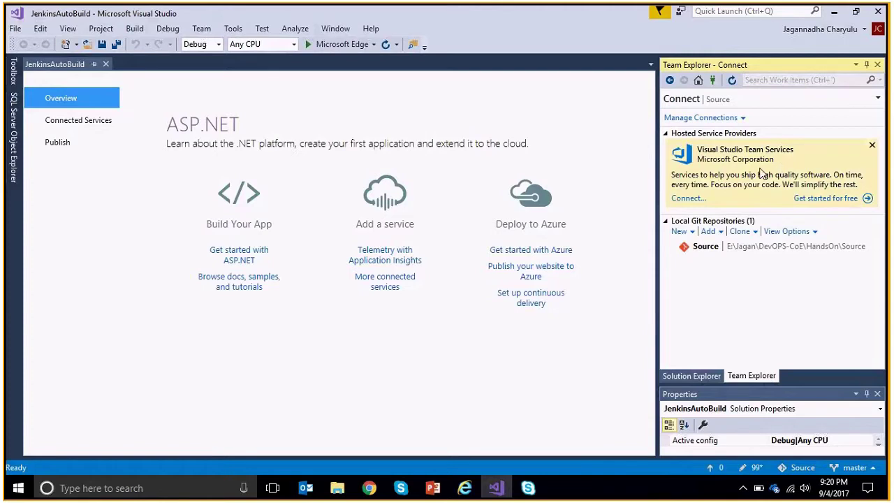
click(688, 199)
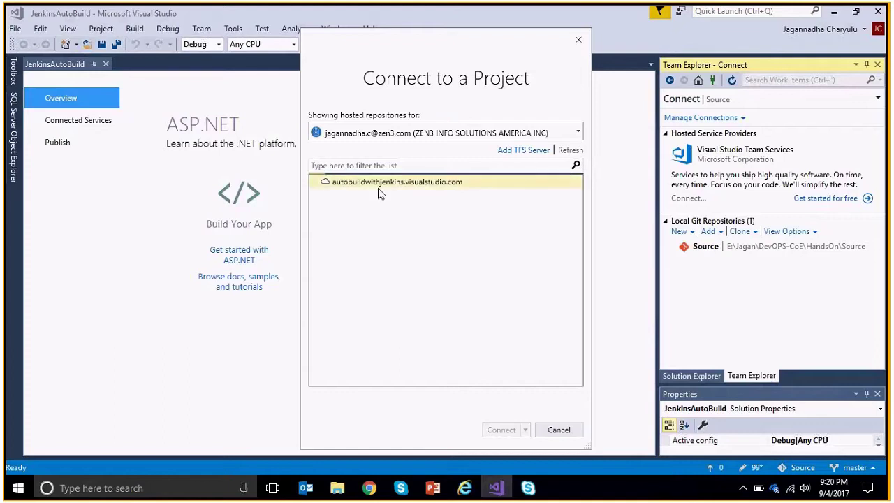
click(419, 184)
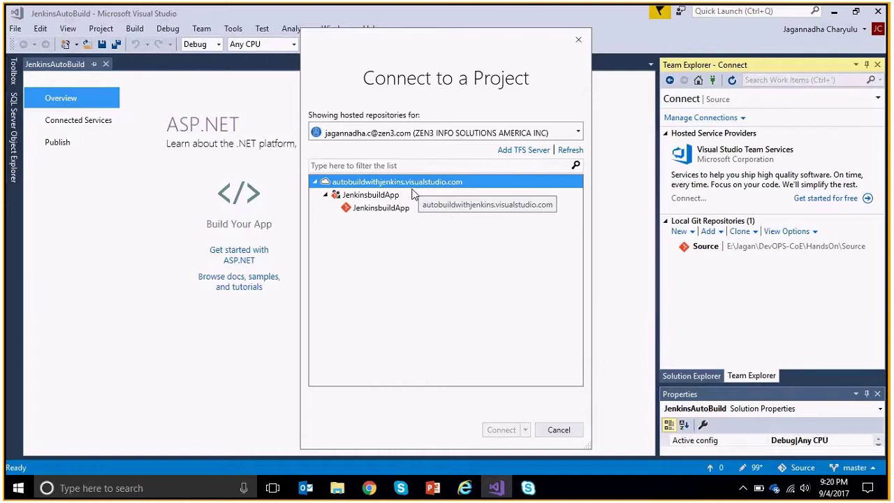
click(370, 207)
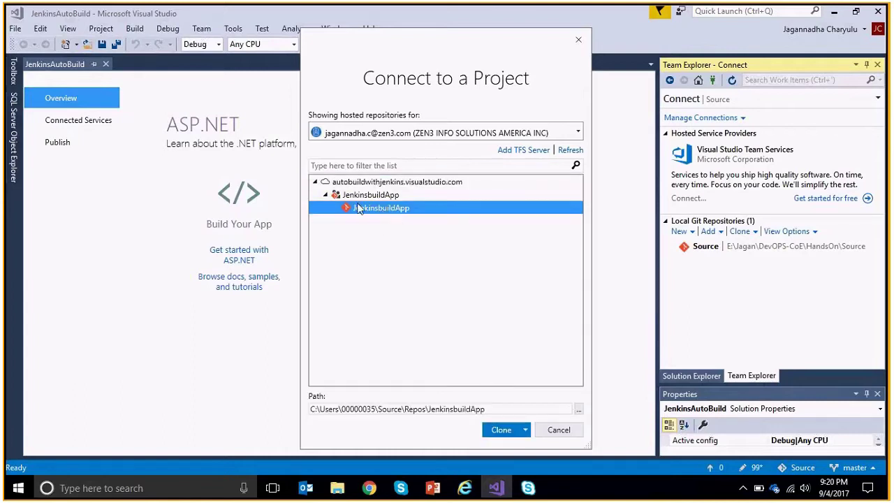
click(377, 197)
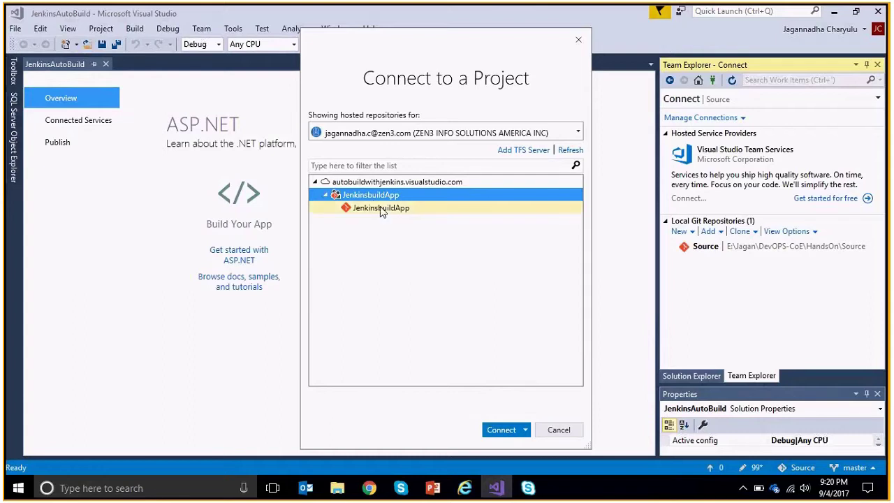
click(380, 208)
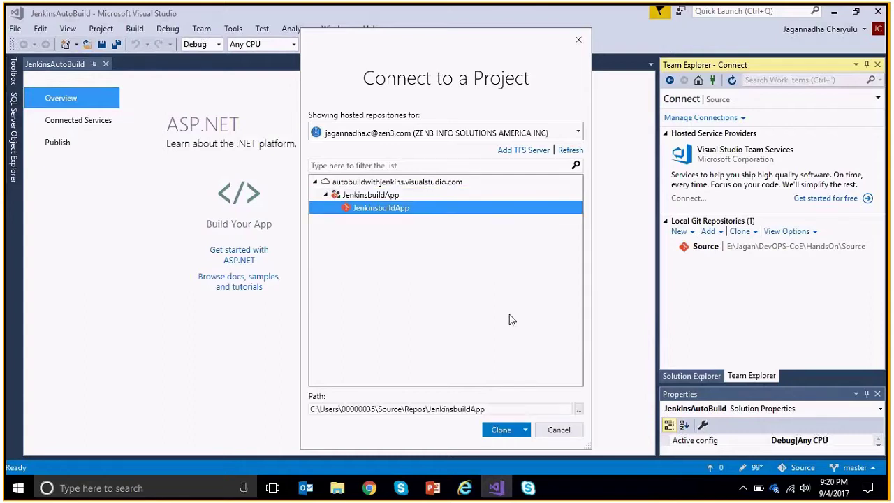
click(506, 433)
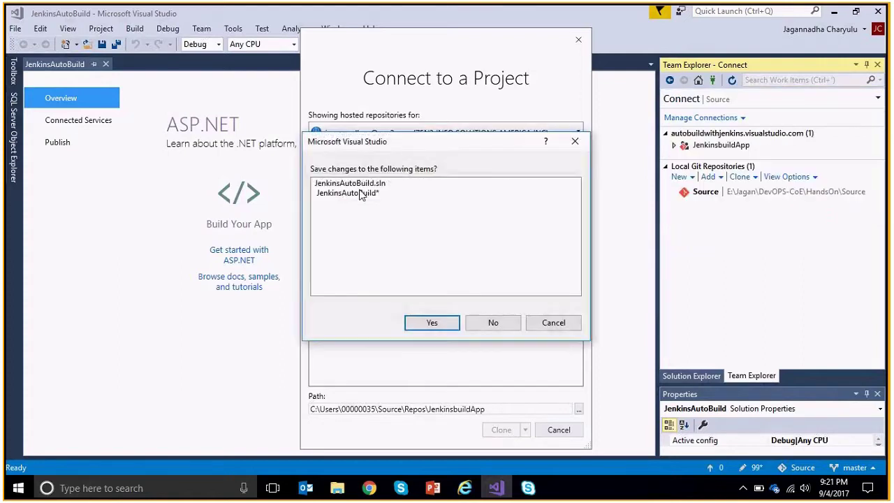
click(430, 321)
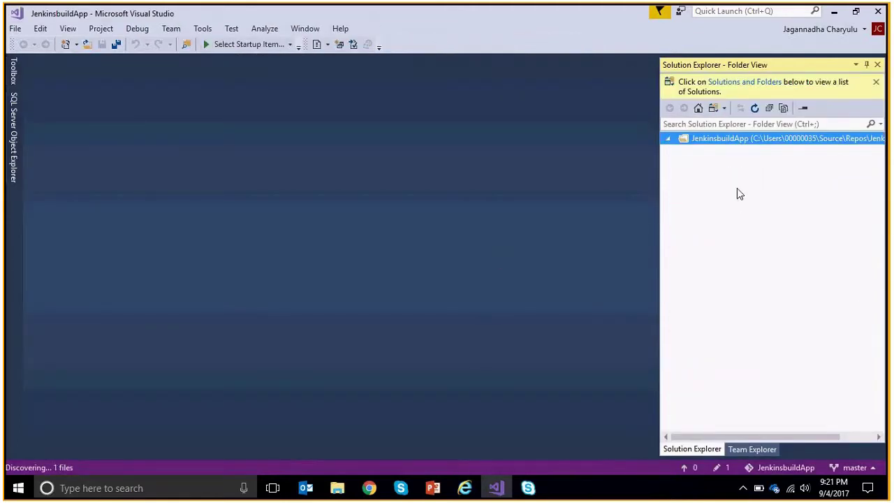
click(369, 489)
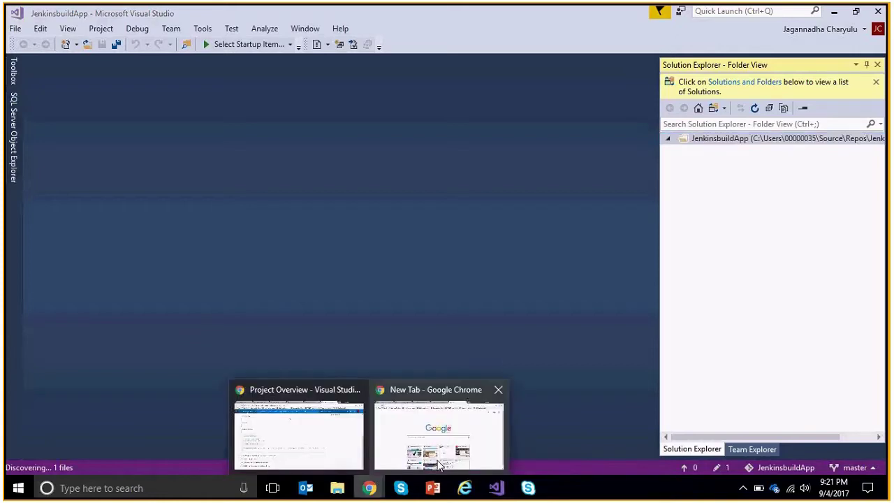
mouse_move(439, 466)
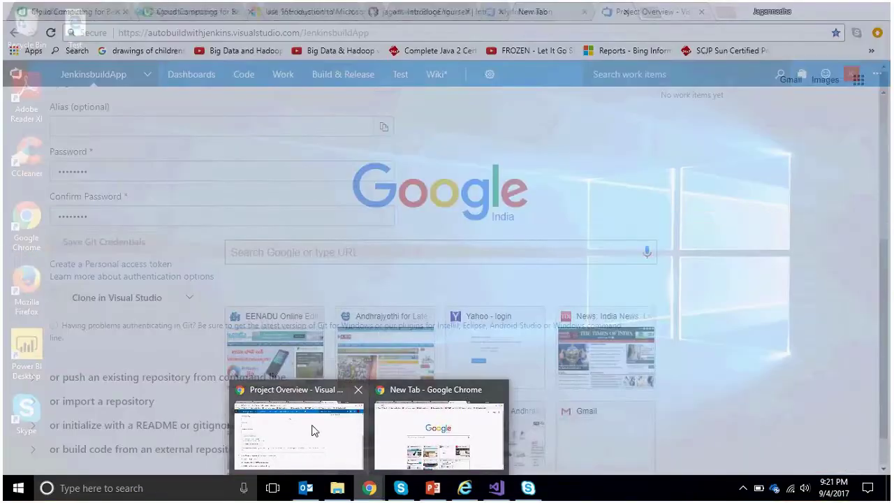
click(313, 431)
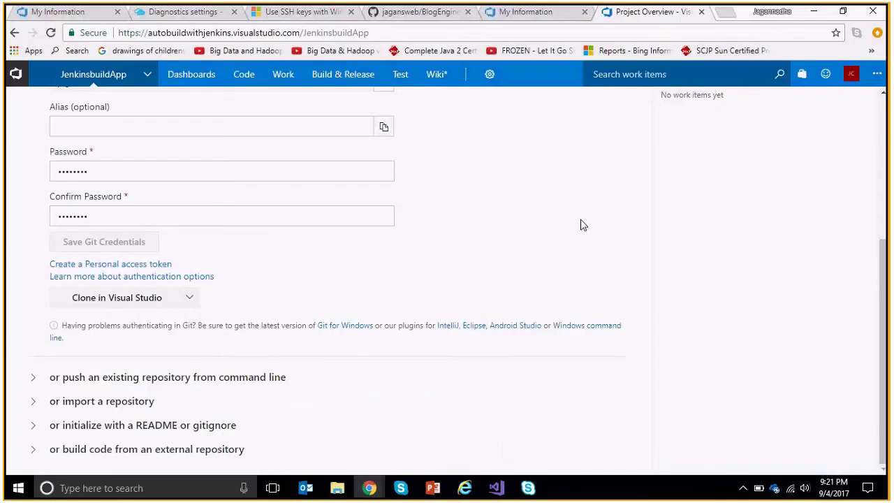
scroll(580, 225, up, 4)
click(812, 12)
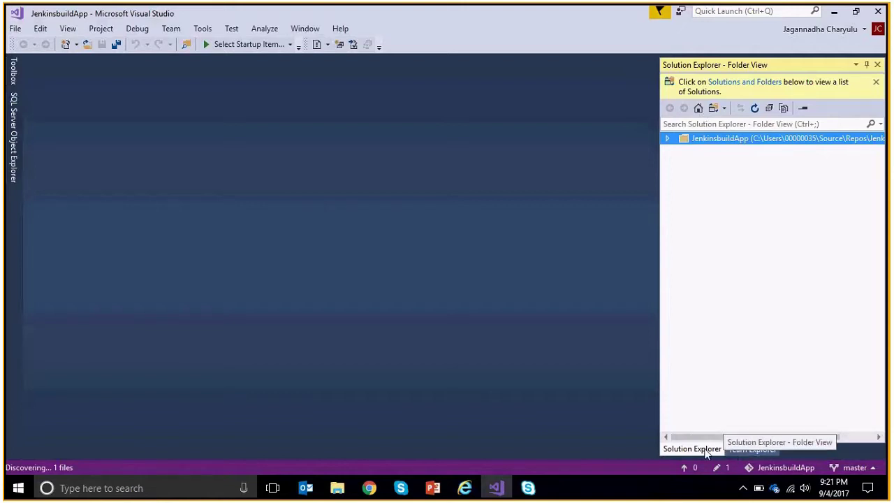
Check the cloned folder's solutions list, then return to the repository folder view.
click(754, 84)
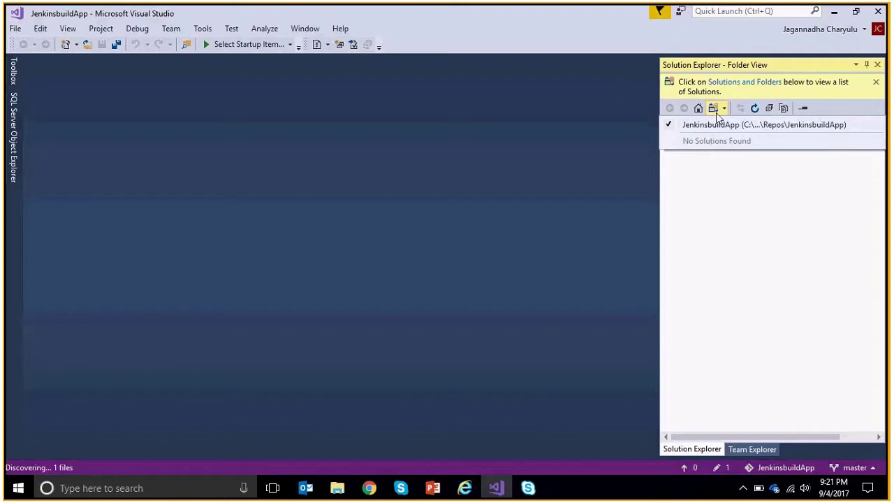
click(739, 452)
right_click(701, 450)
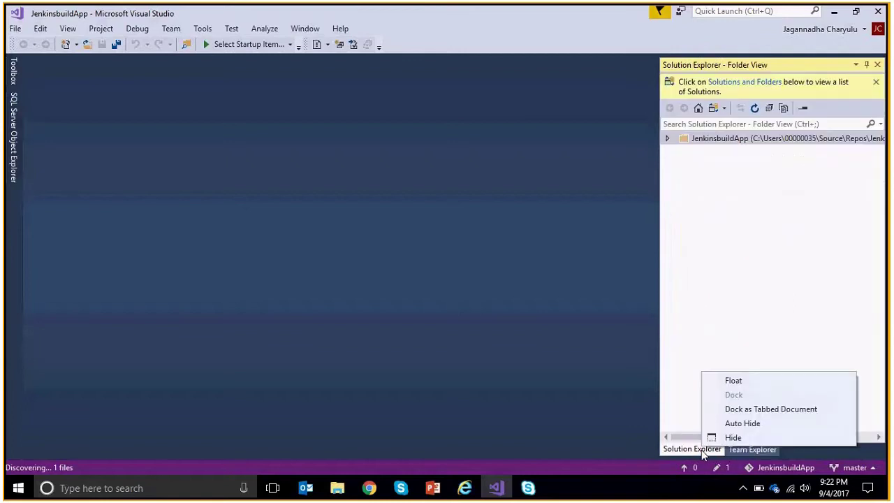
click(530, 242)
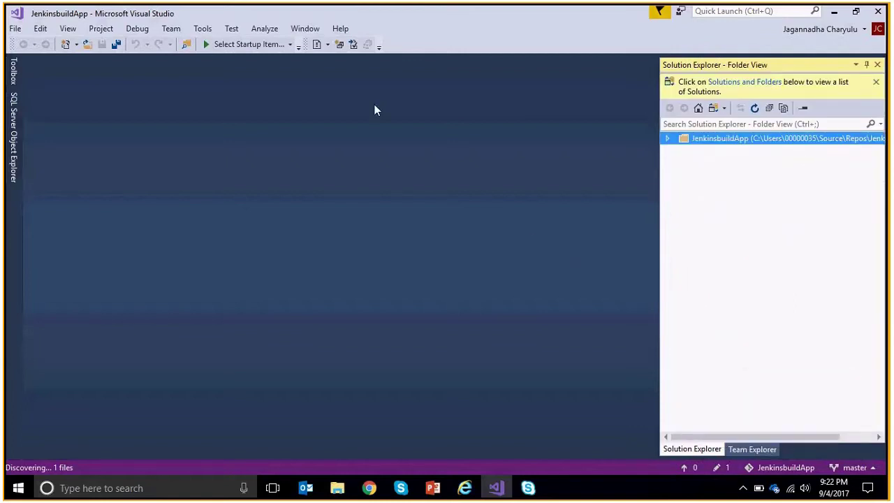
Create a folder named src under JenkinsbuildApp via Add > New Folder.
right_click(732, 142)
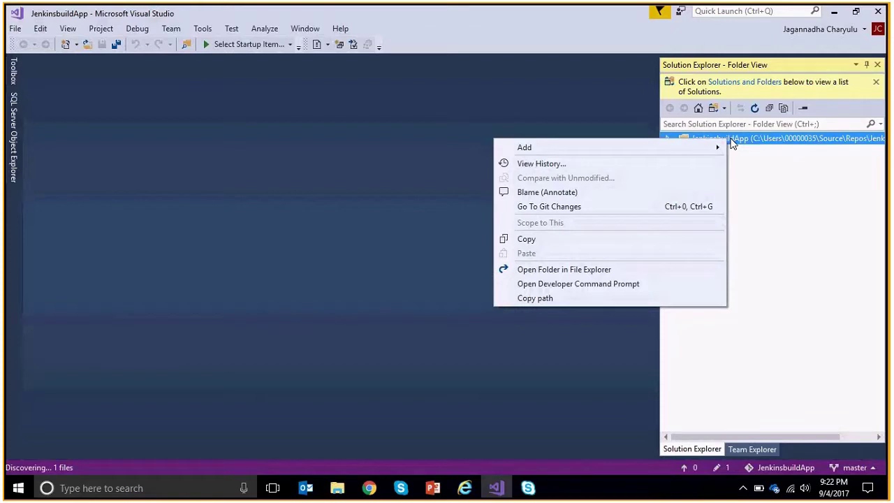
mouse_move(681, 152)
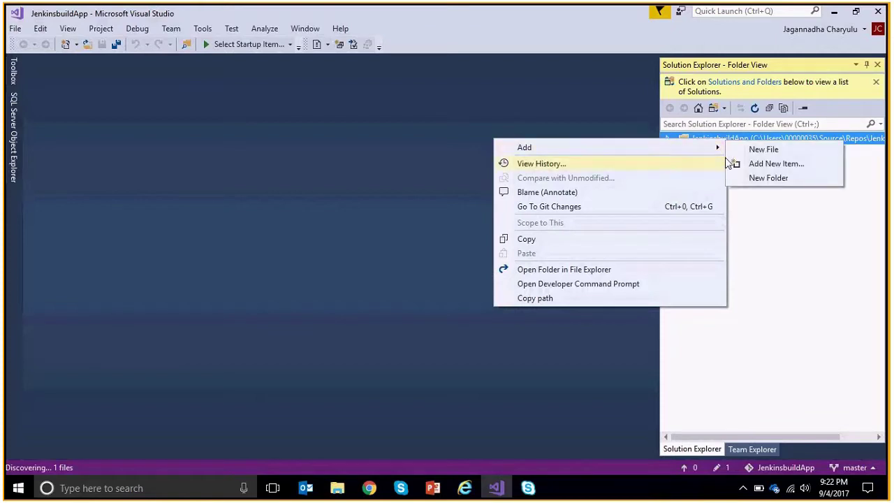
click(767, 178)
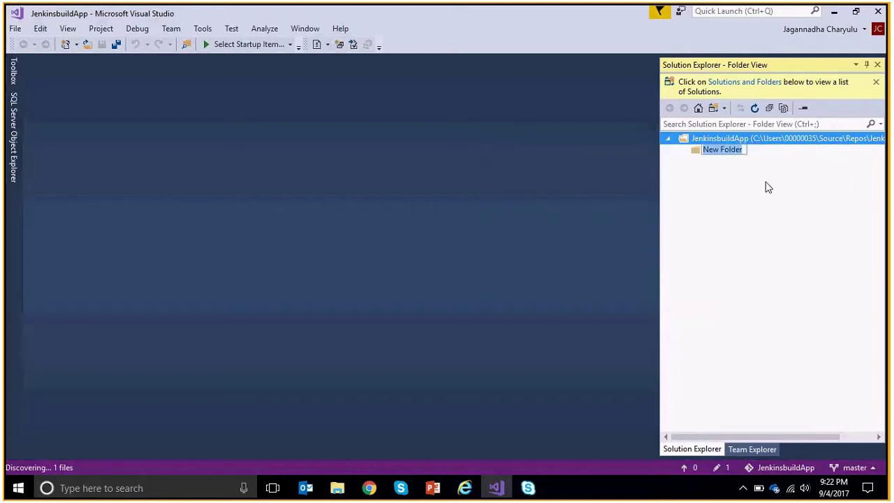
key(BackSpace)
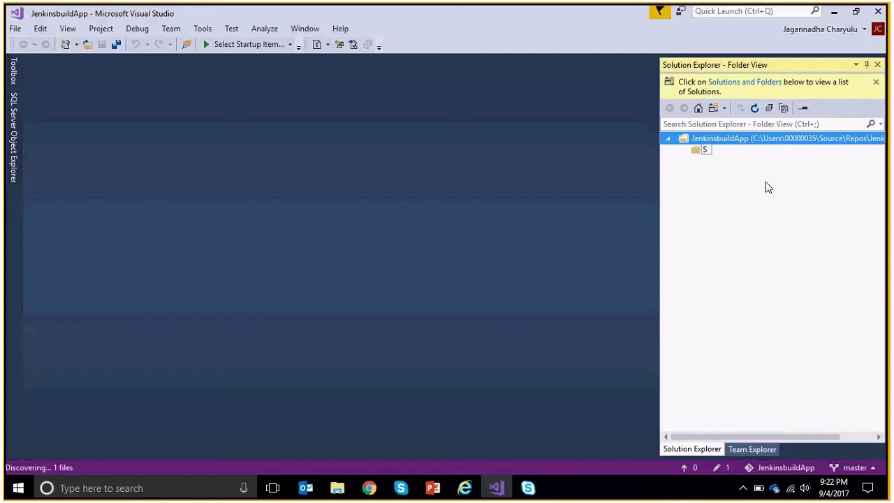
text(src)
key(Return)
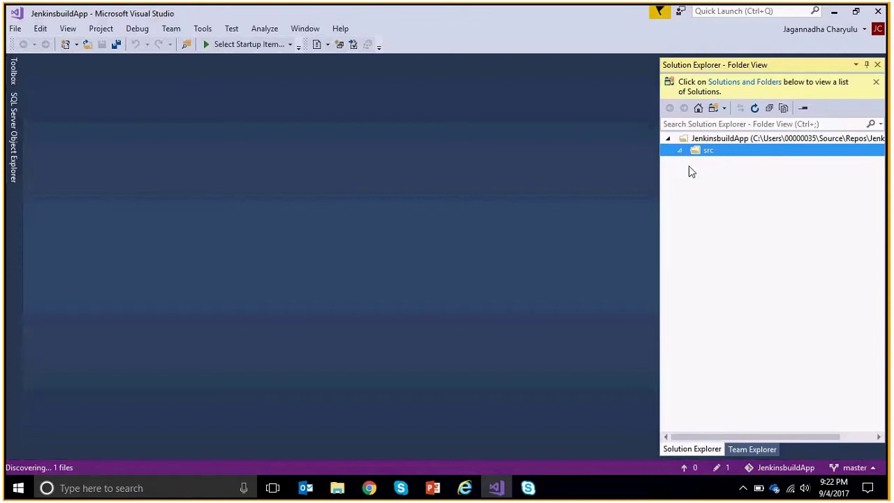
right_click(719, 159)
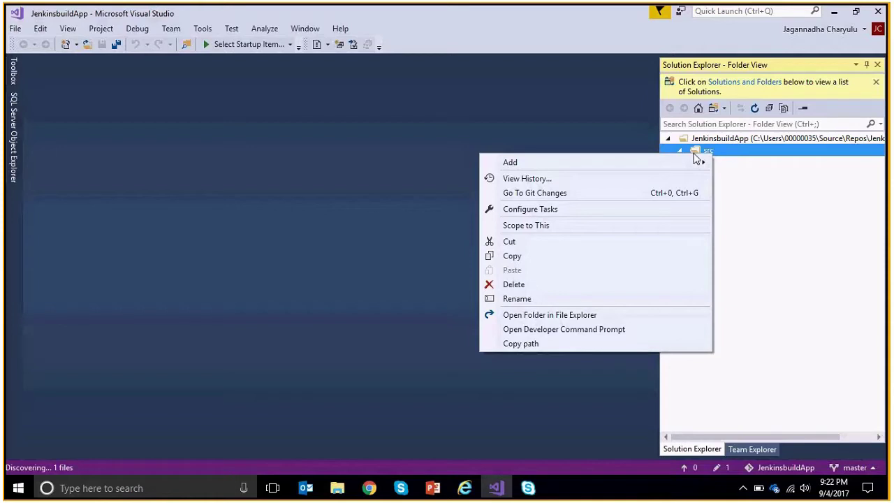
mouse_move(688, 169)
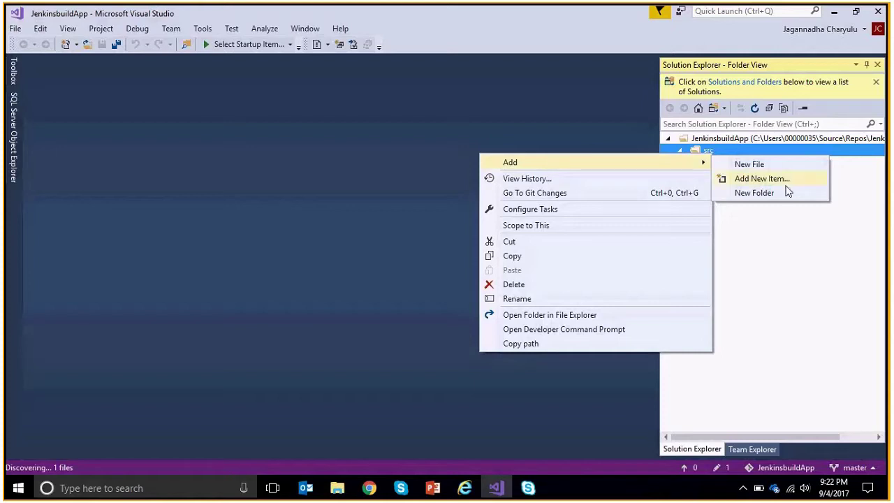
click(674, 302)
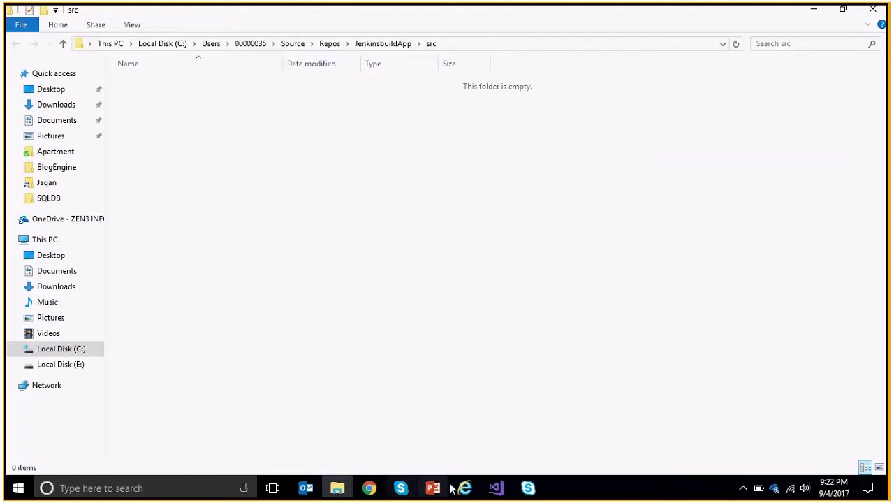
click(496, 488)
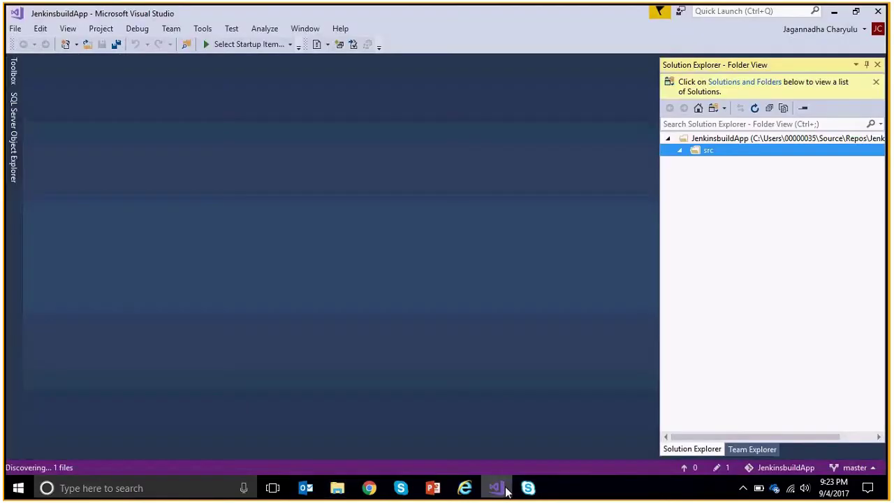
click(14, 29)
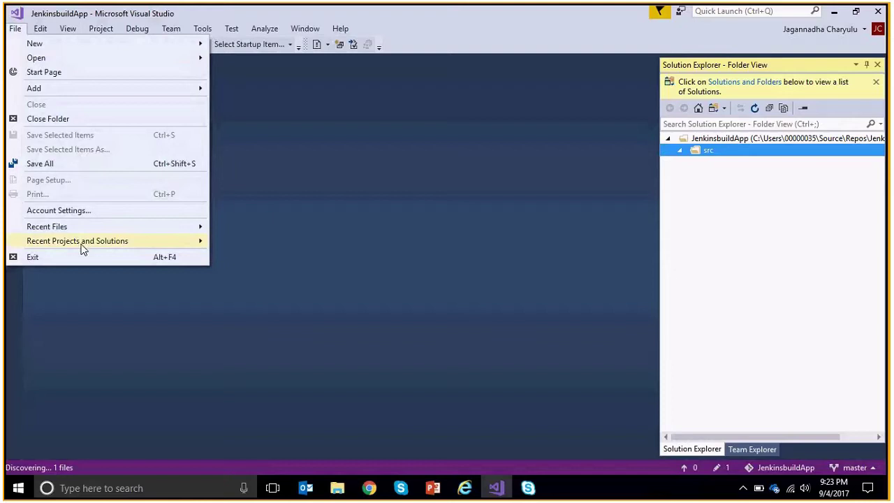
Reopen JenkinsAutoBuild.sln from File > Recent Projects and Solutions.
mouse_move(81, 244)
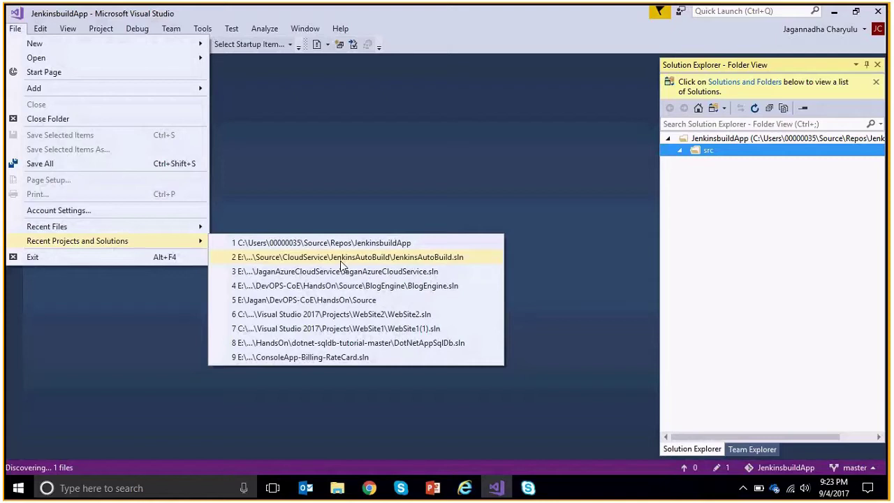
click(341, 260)
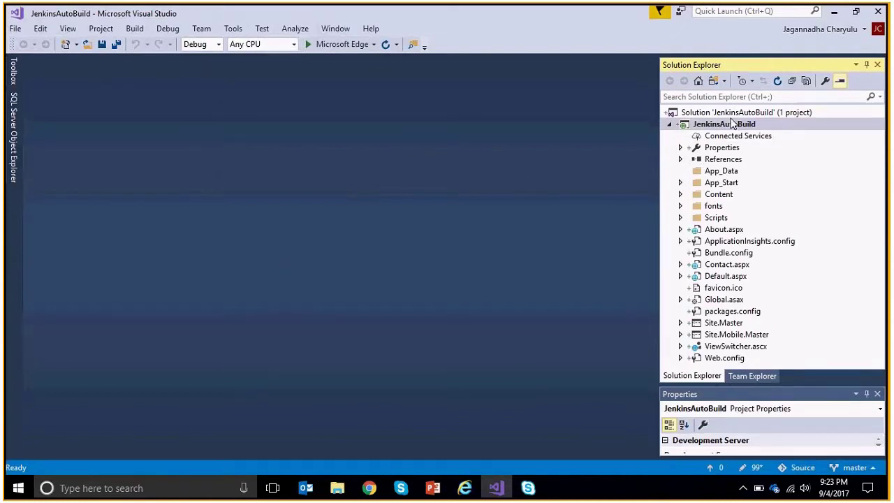
Add the JenkinsAutoBuild solution to source control from its Solution Explorer context menu.
click(763, 114)
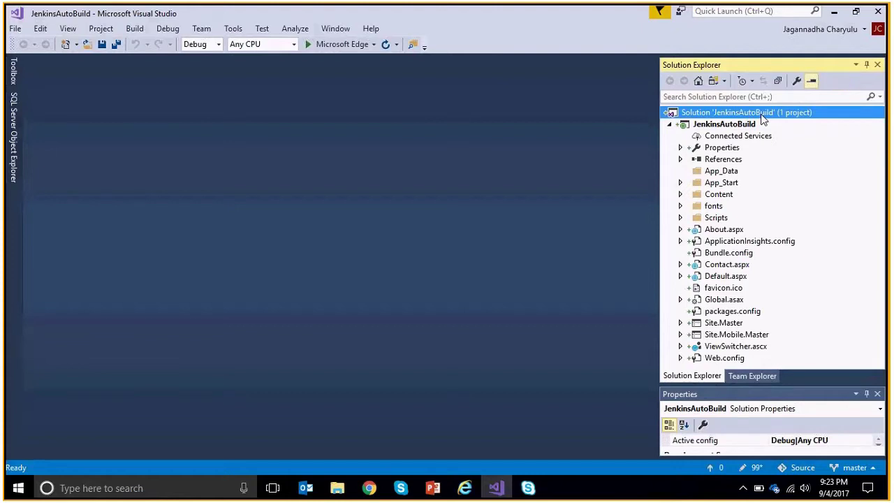
right_click(763, 119)
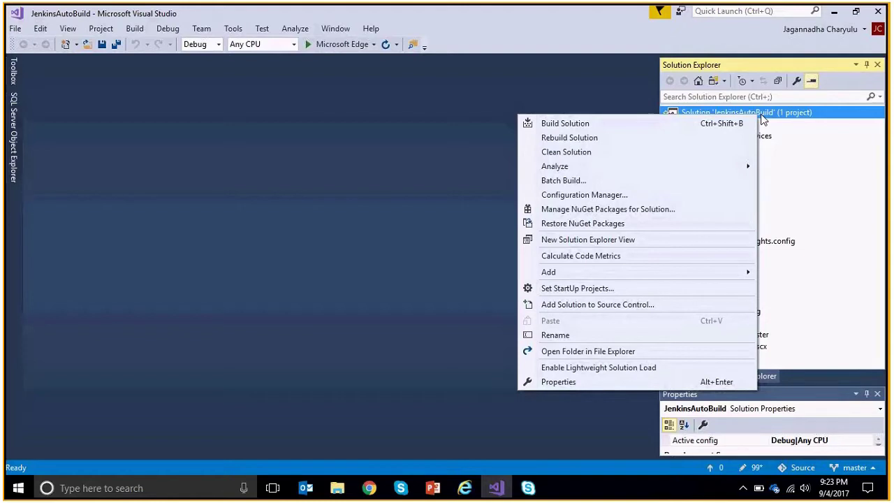
click(629, 311)
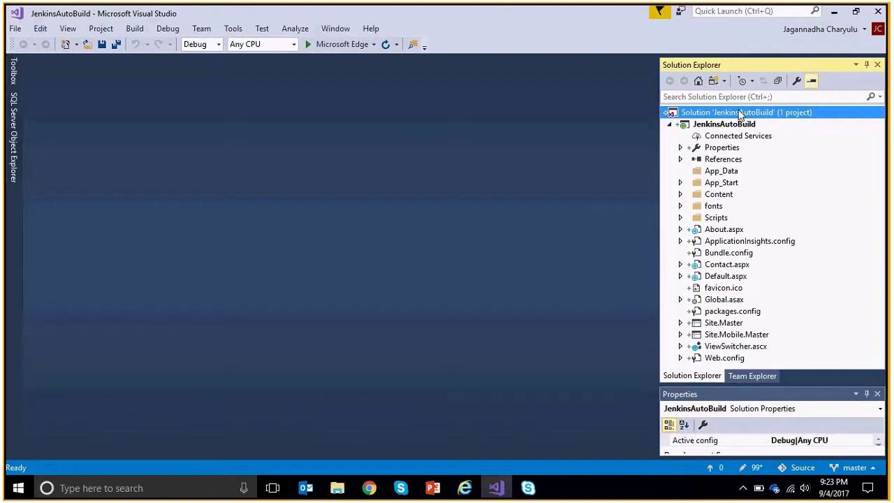
right_click(741, 115)
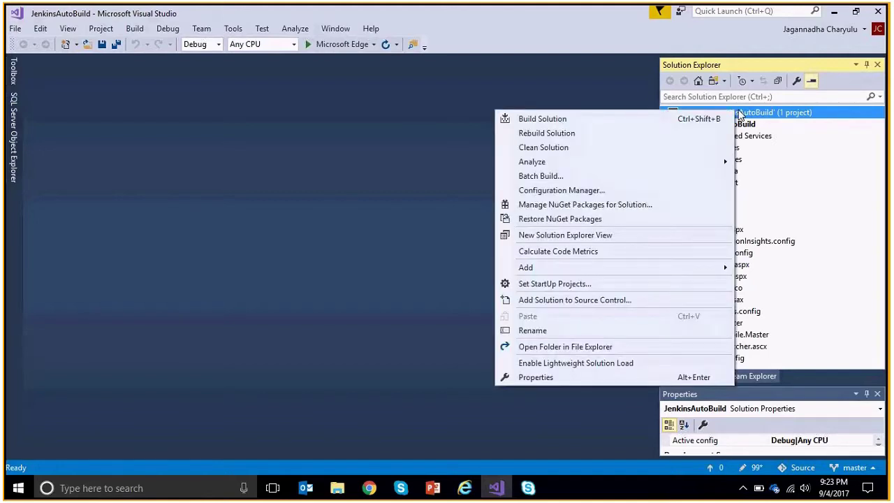
key(Escape)
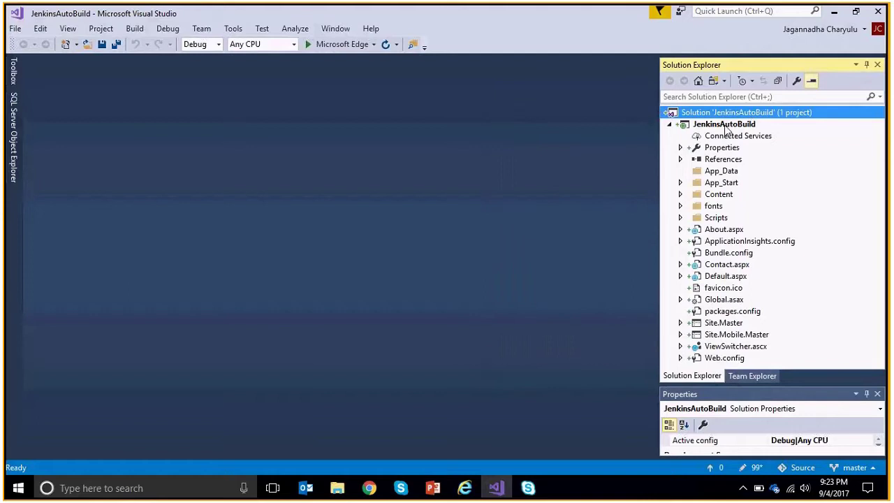
Open the JenkinsAutoBuild project's folder in File Explorer.
click(740, 124)
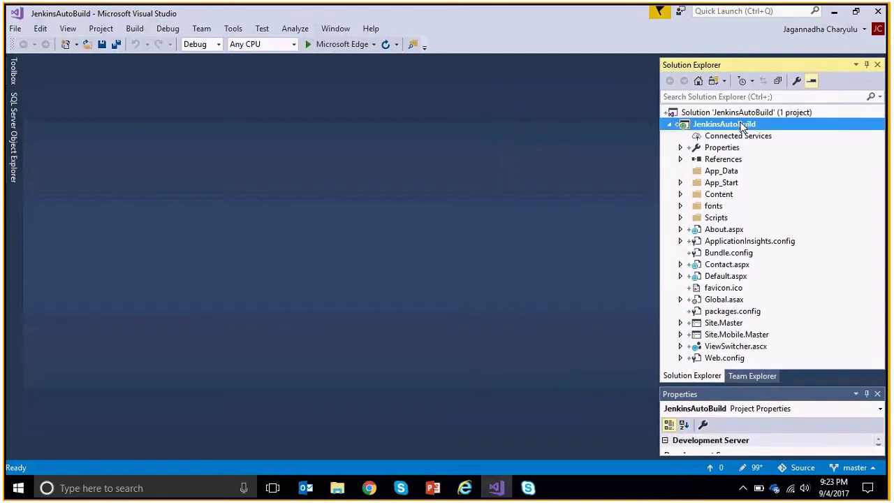
right_click(742, 128)
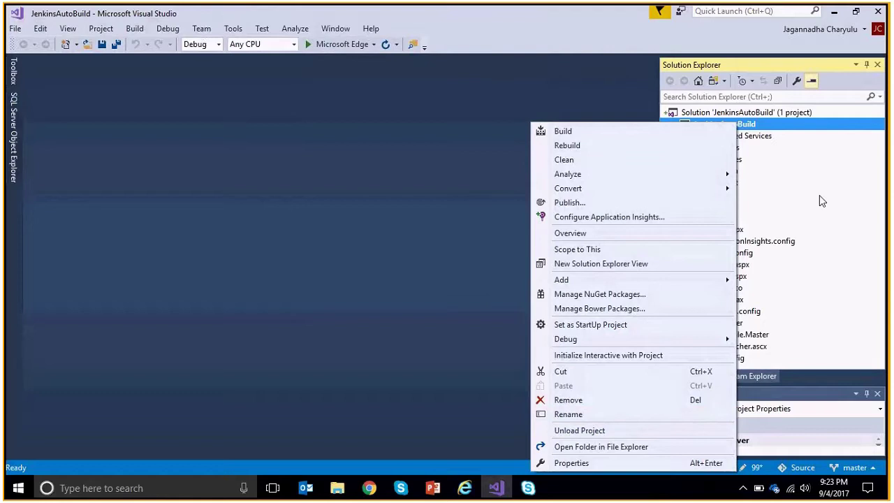
click(639, 448)
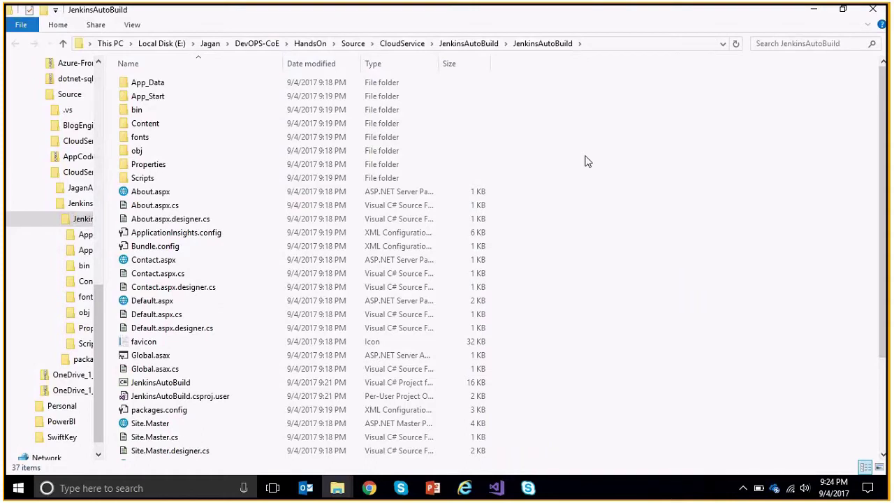
Go up to the CloudService folder and copy the JenkinsAutoBuild folder.
click(474, 44)
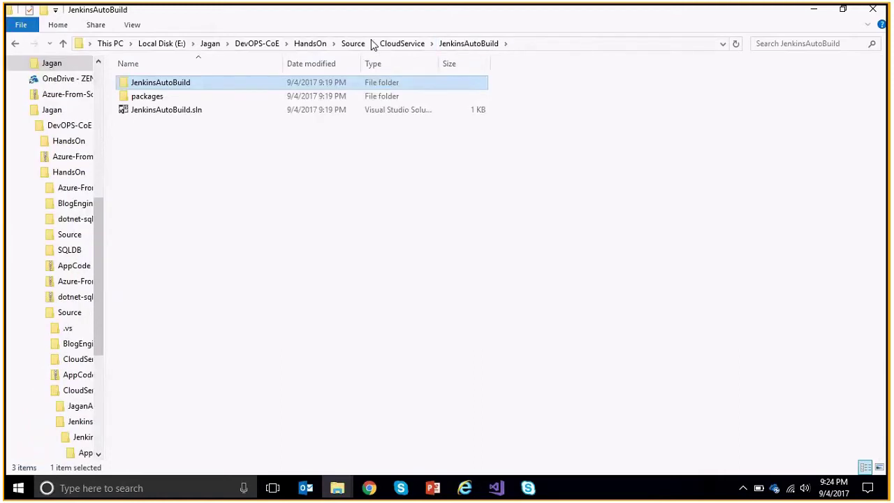
click(403, 43)
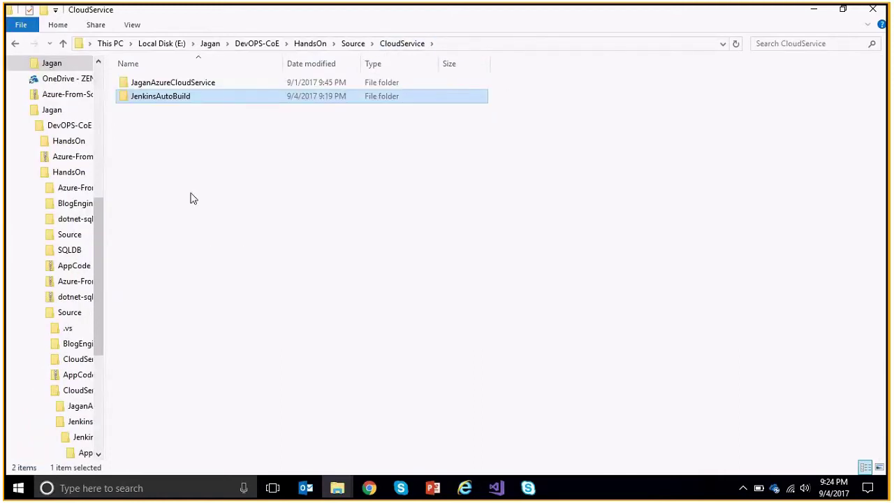
right_click(170, 98)
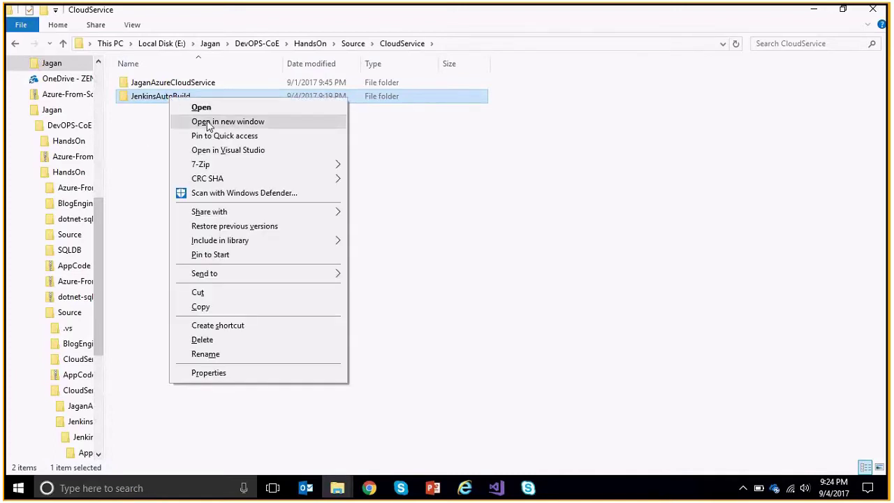
click(235, 308)
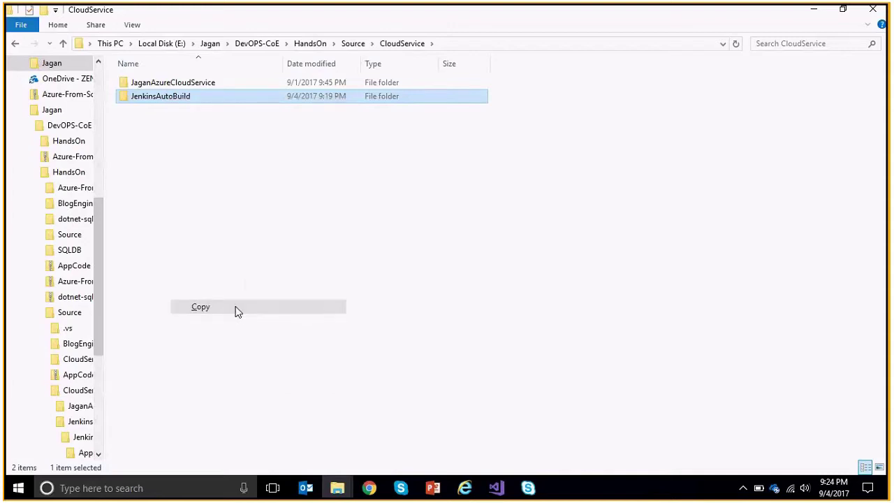
Paste JenkinsAutoBuild into the repository's empty src folder, then minimize both Explorer windows.
click(341, 490)
right_click(332, 437)
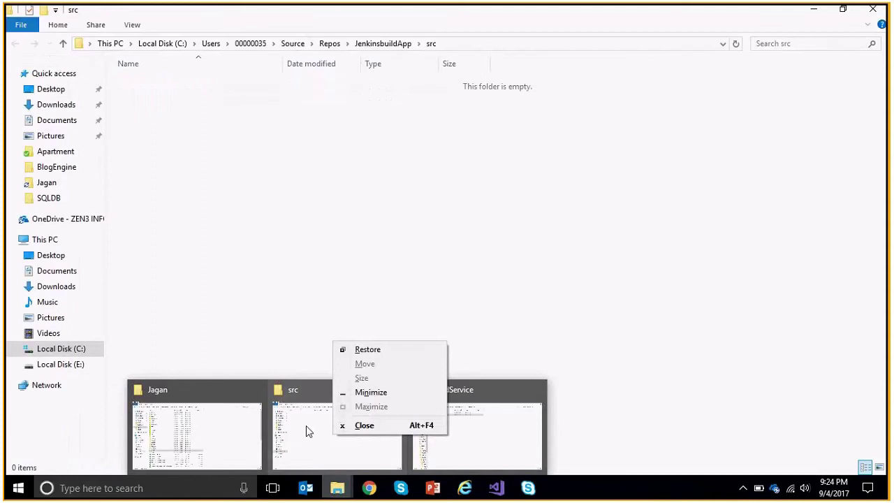
click(306, 428)
right_click(310, 191)
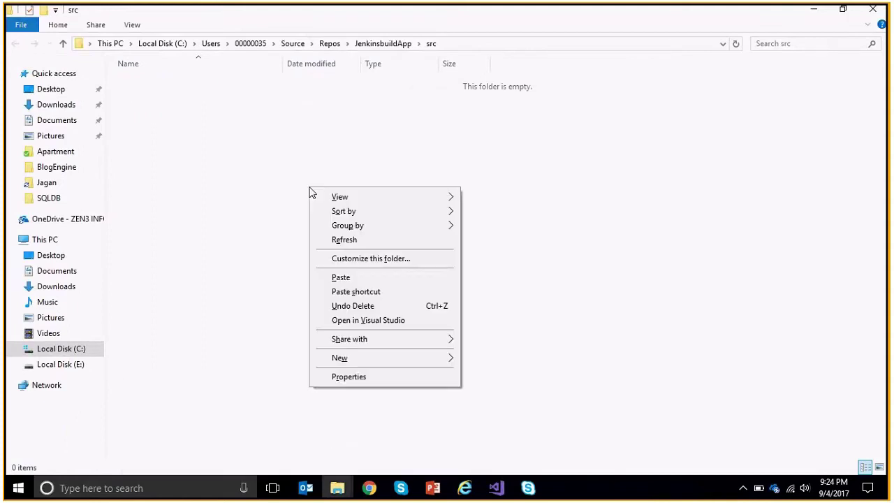
click(361, 278)
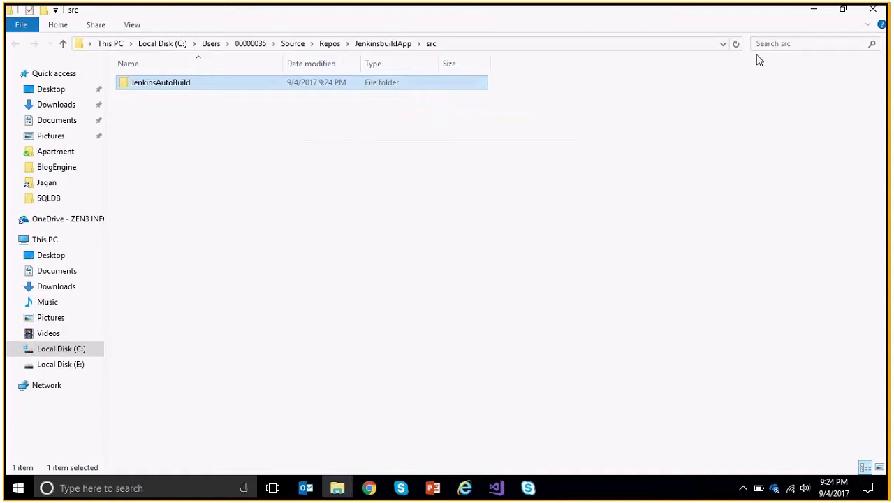
click(816, 17)
click(816, 14)
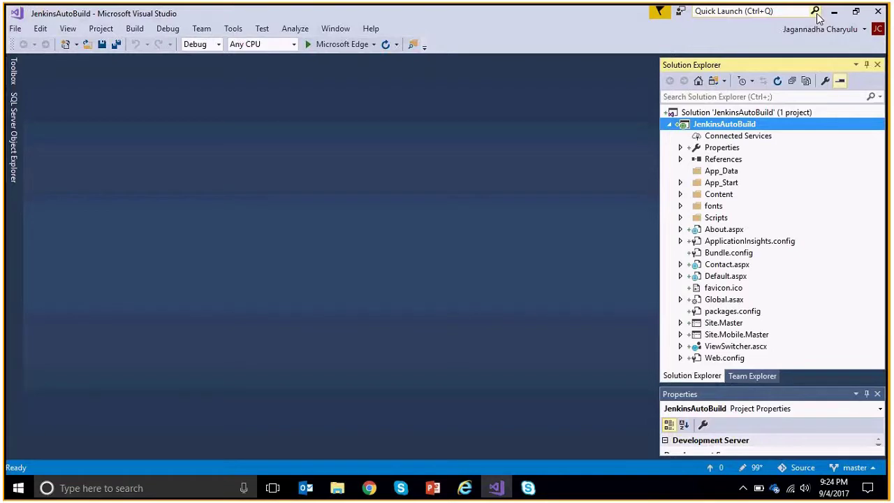
Reopen the JenkinsbuildApp repository folder in Visual Studio from Recent Projects and Solutions.
click(368, 489)
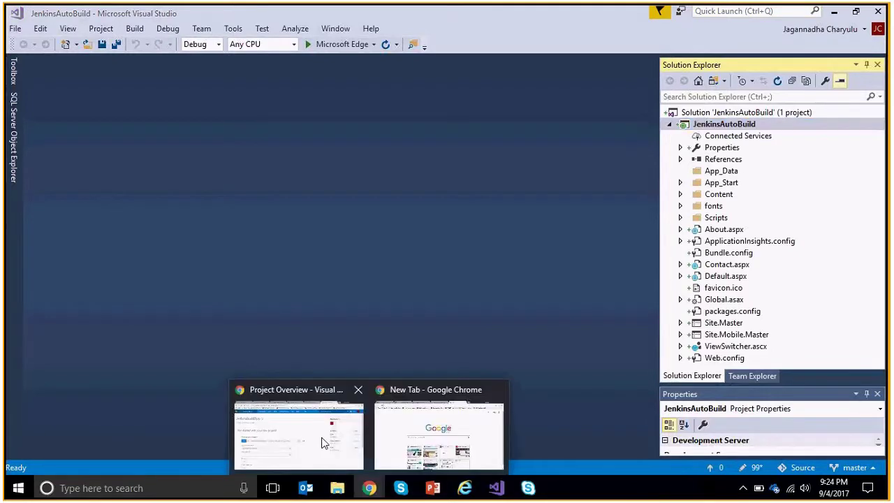
click(322, 442)
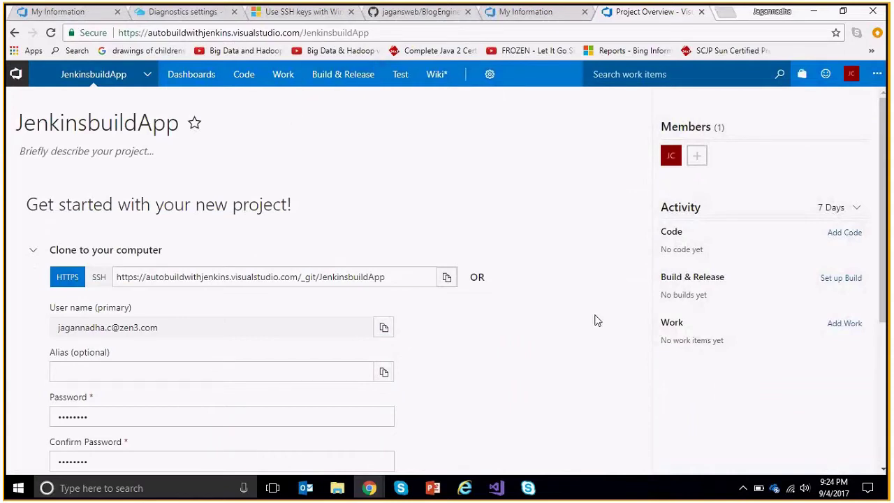
key(alt+Tab)
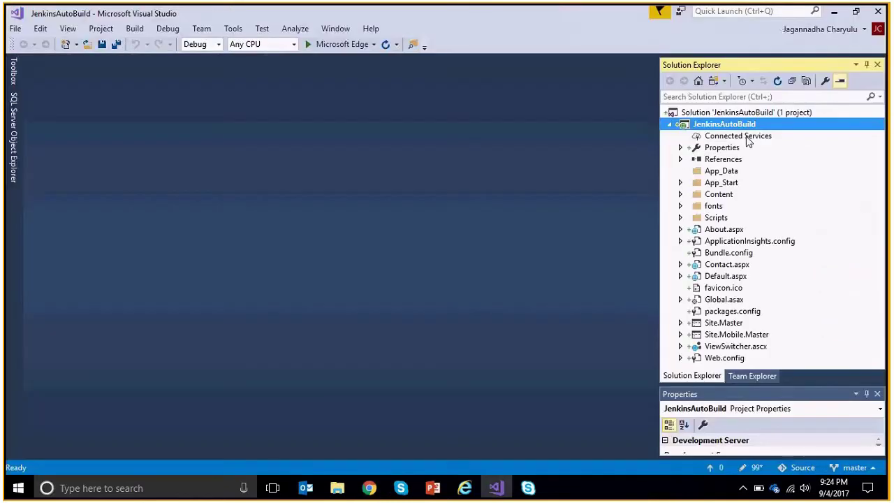
click(15, 28)
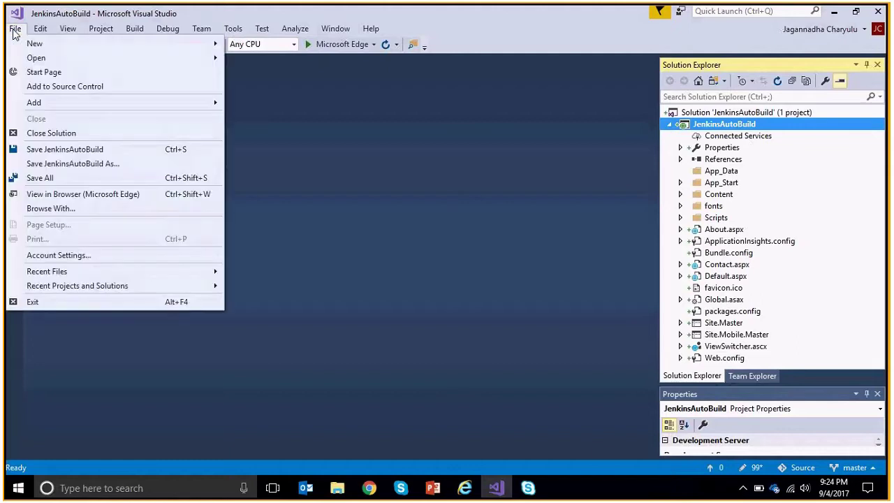
mouse_move(96, 289)
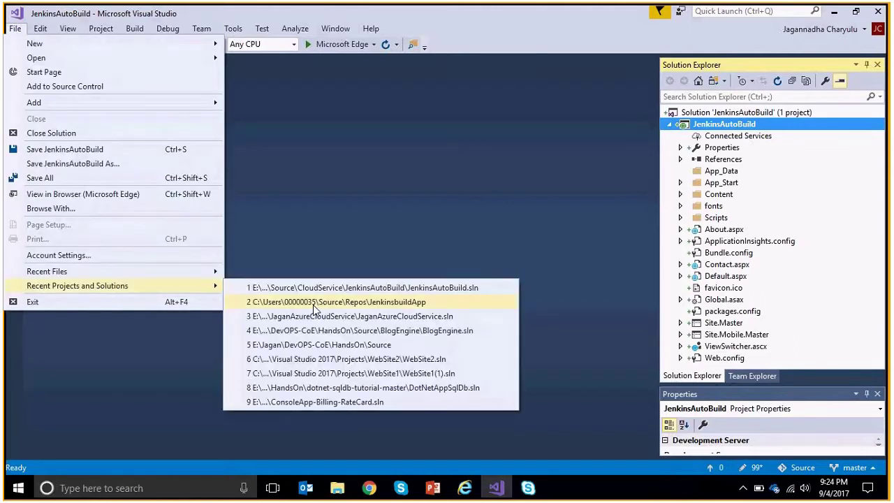
click(419, 303)
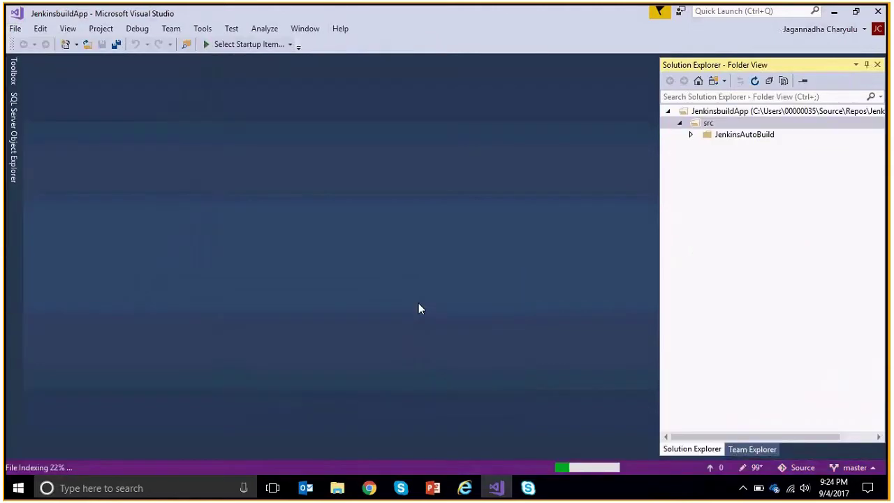
Expand src > JenkinsAutoBuild in folder view and open JenkinsAutoBuild.sln.
click(691, 135)
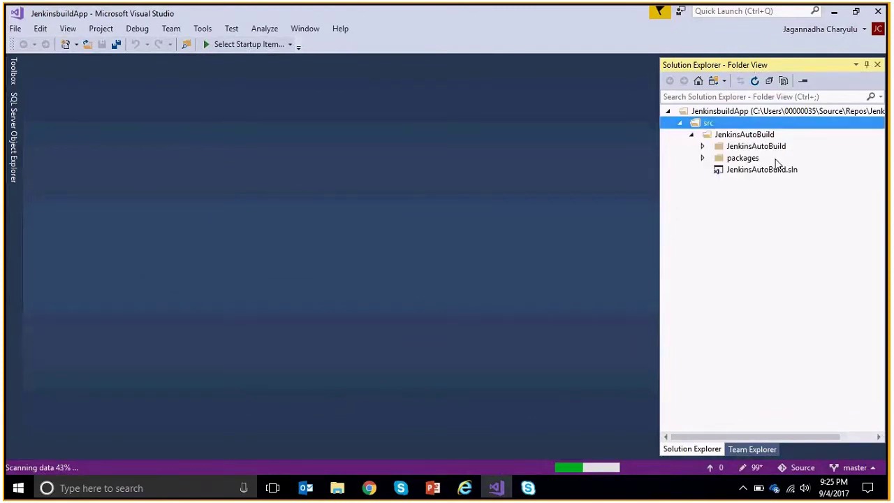
click(732, 112)
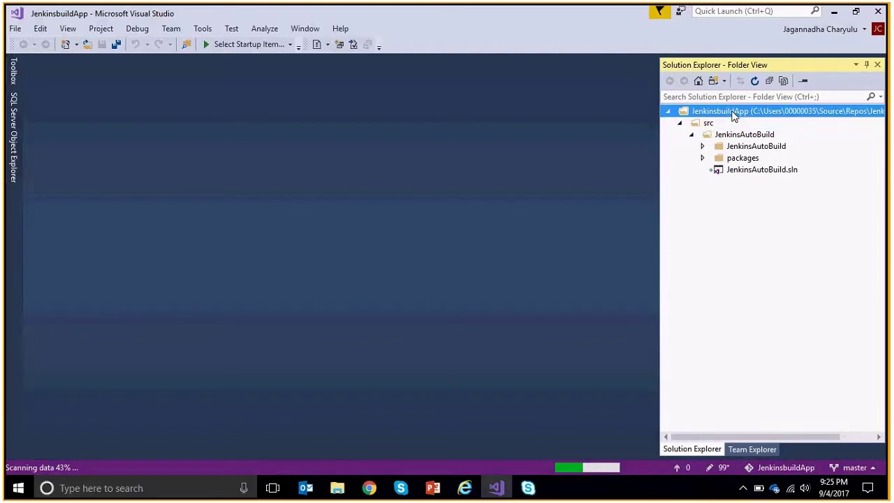
right_click(733, 116)
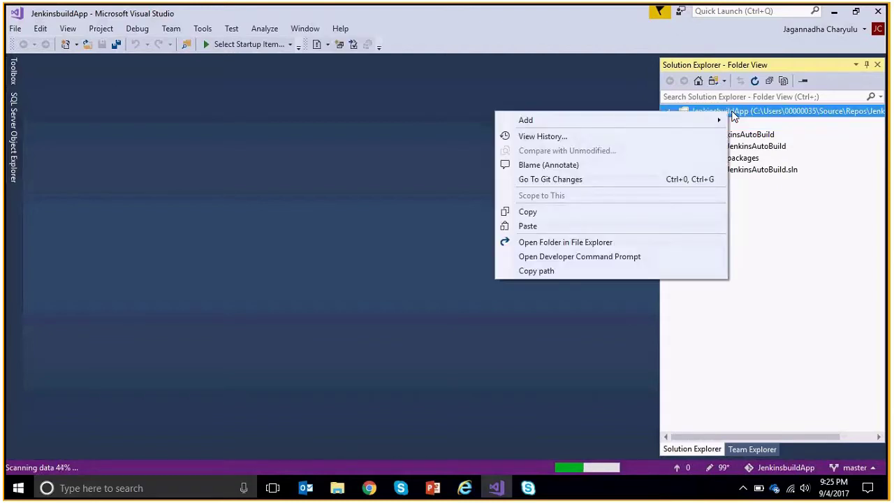
click(745, 221)
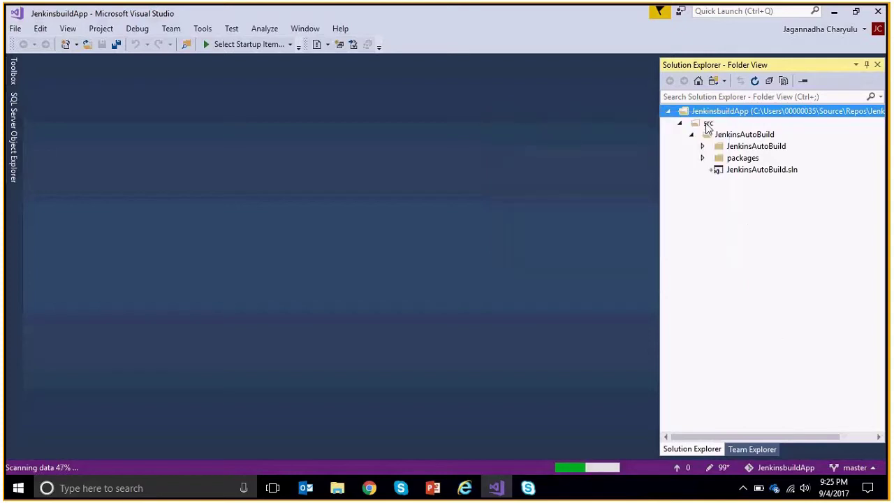
click(709, 124)
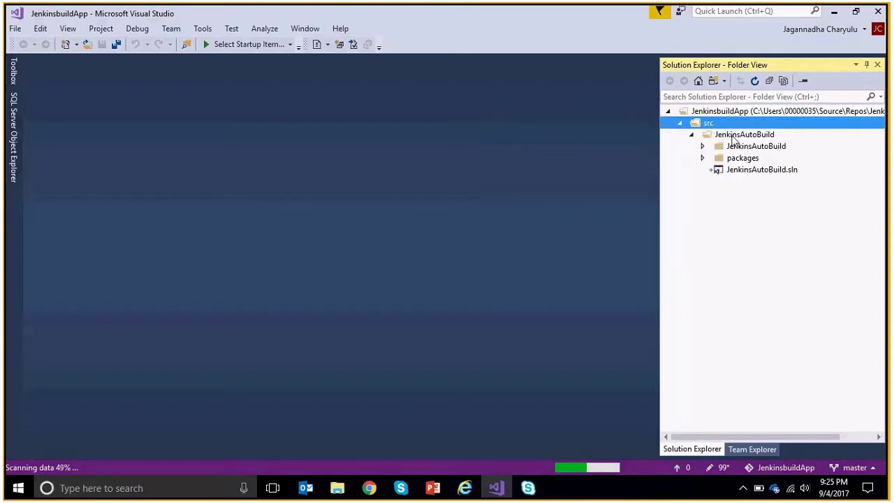
click(763, 170)
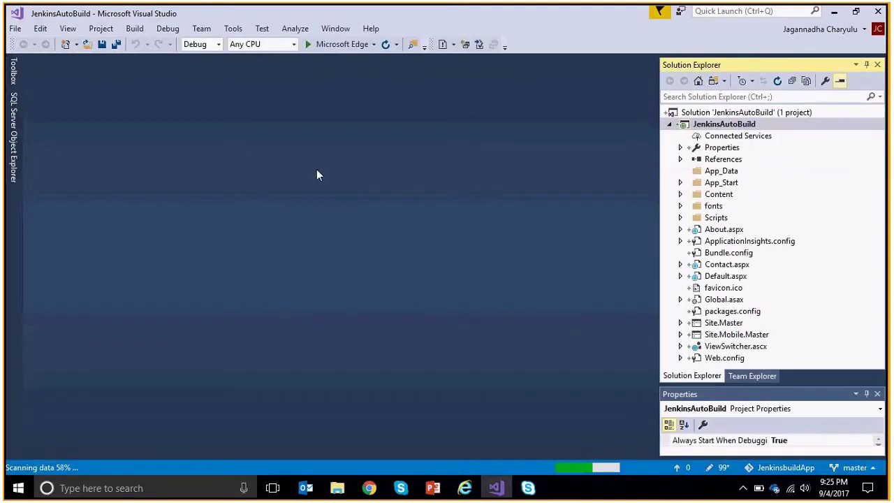
Run Build > Build Solution, getting 1 succeeded and 0 failed.
click(136, 31)
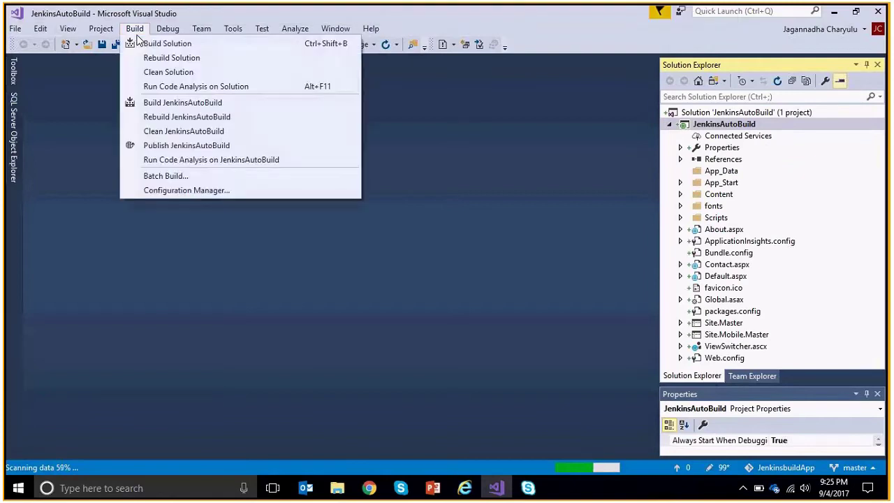
click(153, 44)
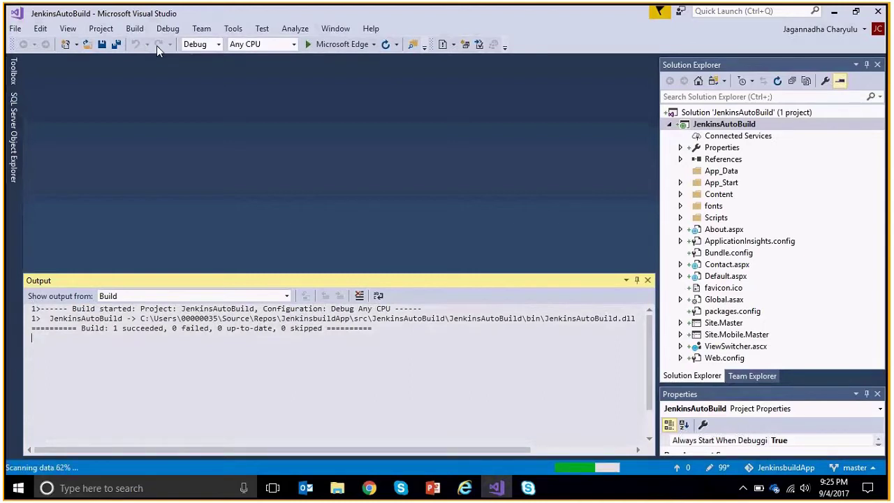
click(724, 116)
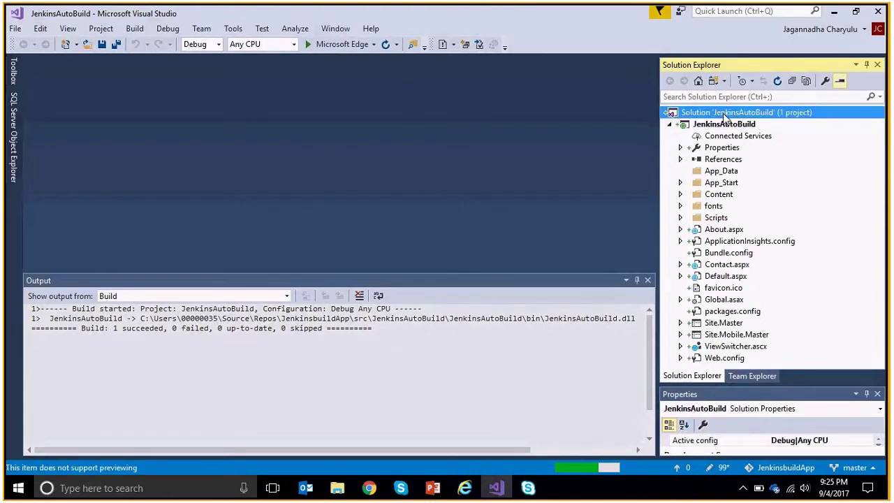
right_click(723, 116)
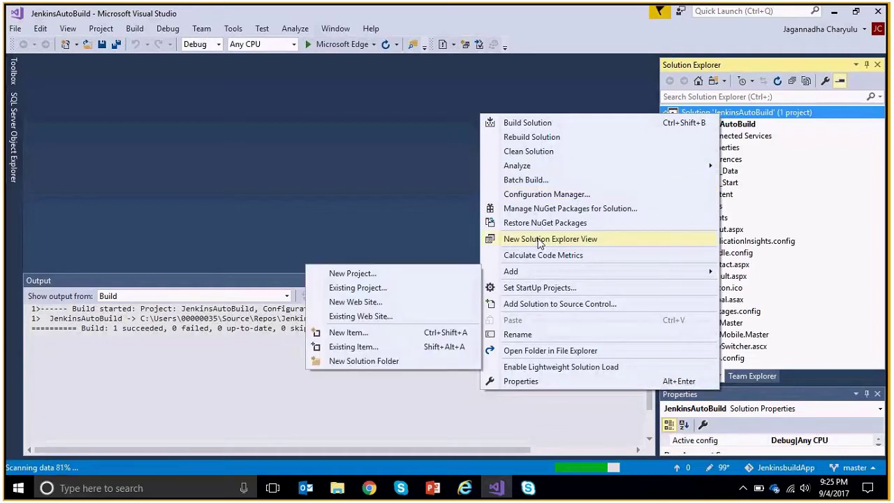
click(776, 125)
right_click(777, 125)
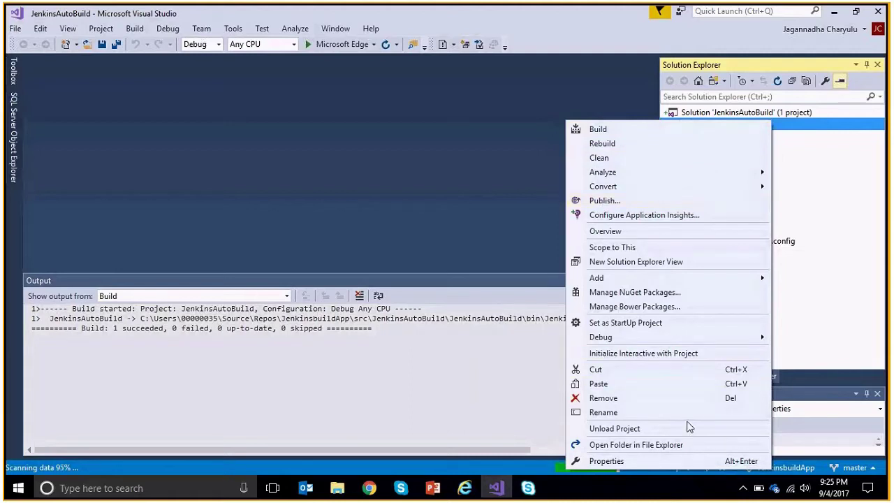
click(827, 220)
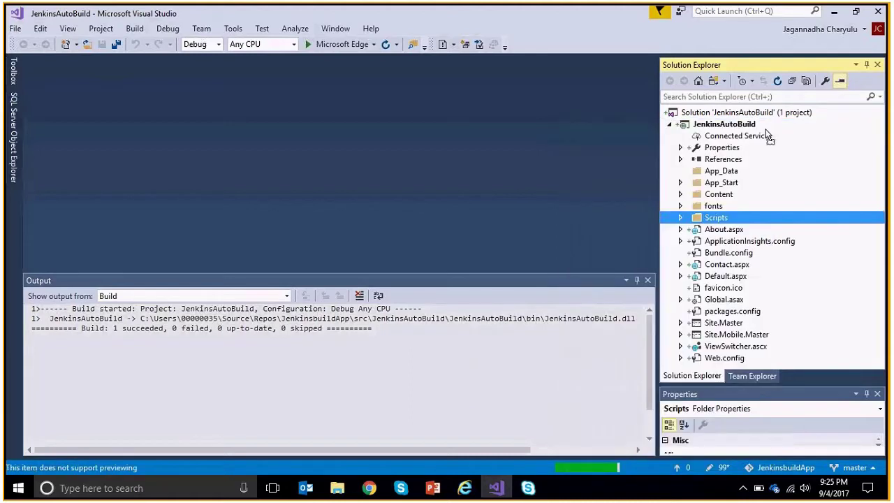
click(741, 137)
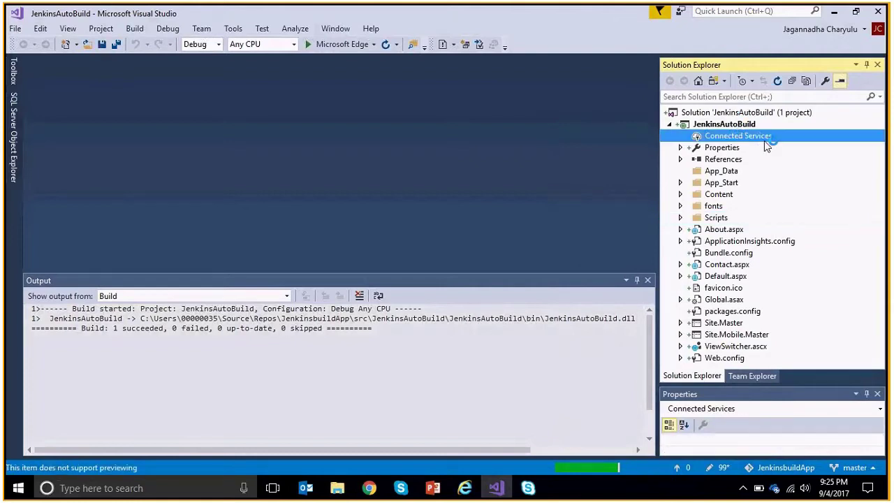
click(755, 113)
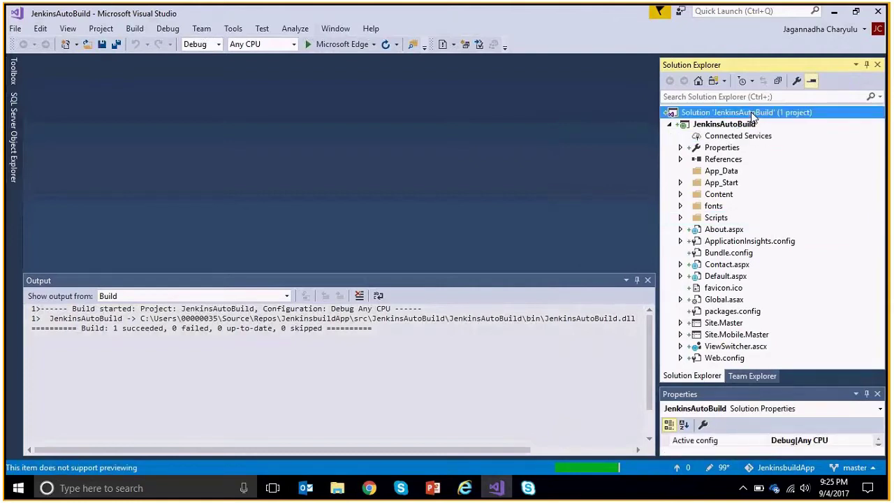
right_click(752, 117)
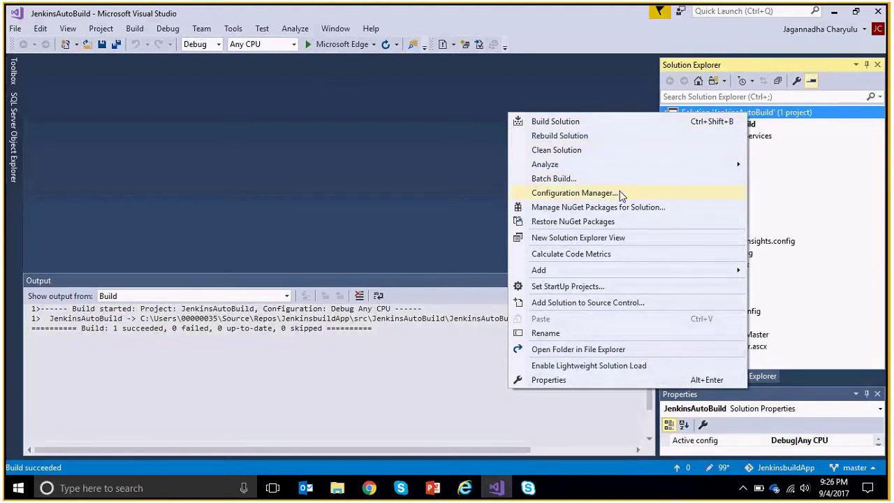
mouse_move(617, 278)
click(614, 301)
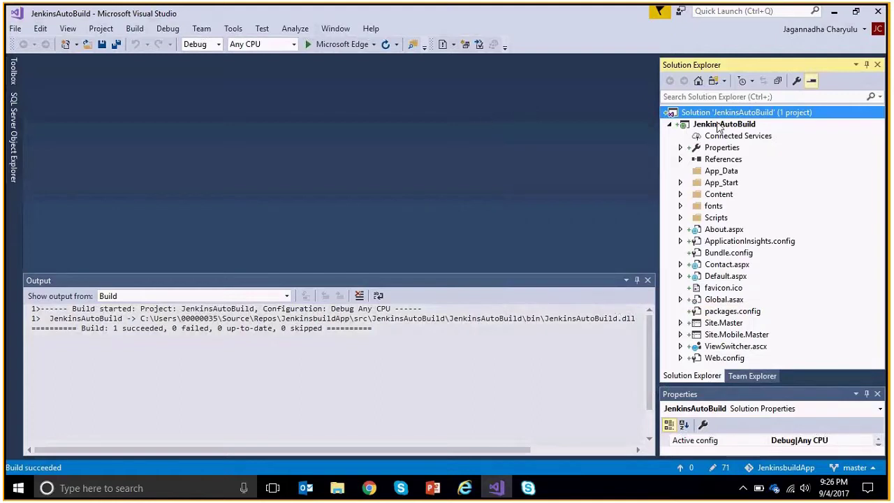
right_click(738, 118)
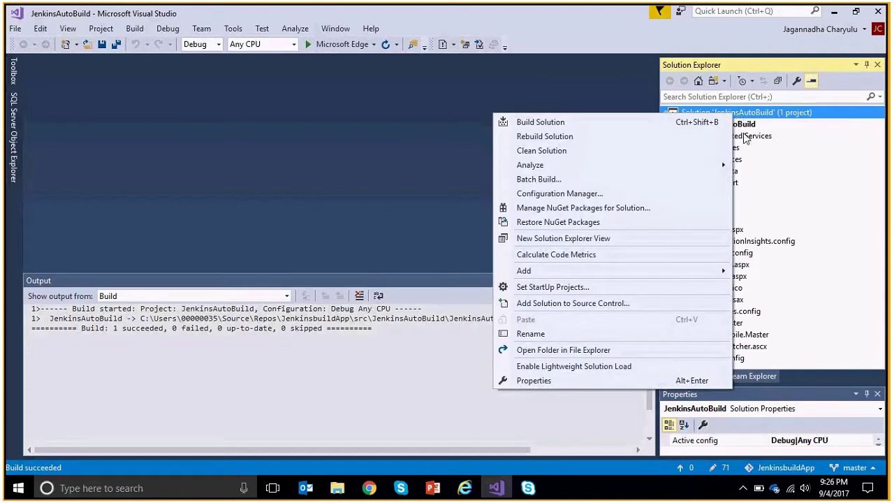
click(748, 128)
click(747, 126)
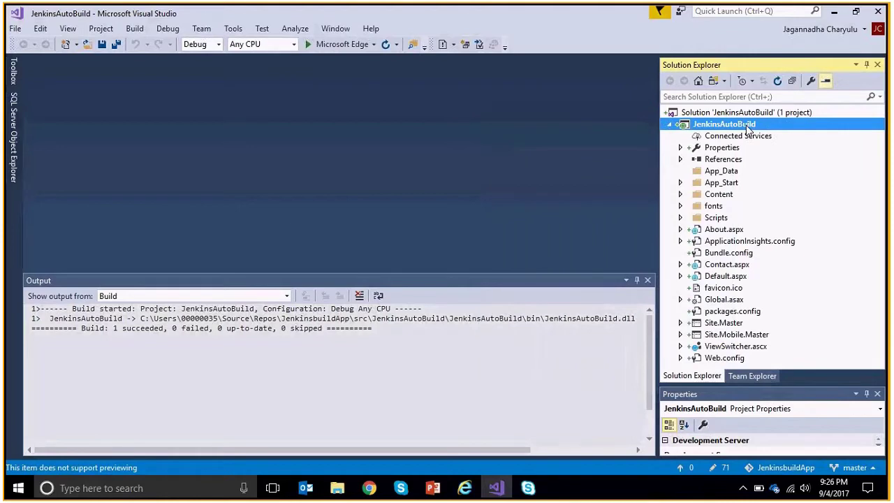
right_click(749, 129)
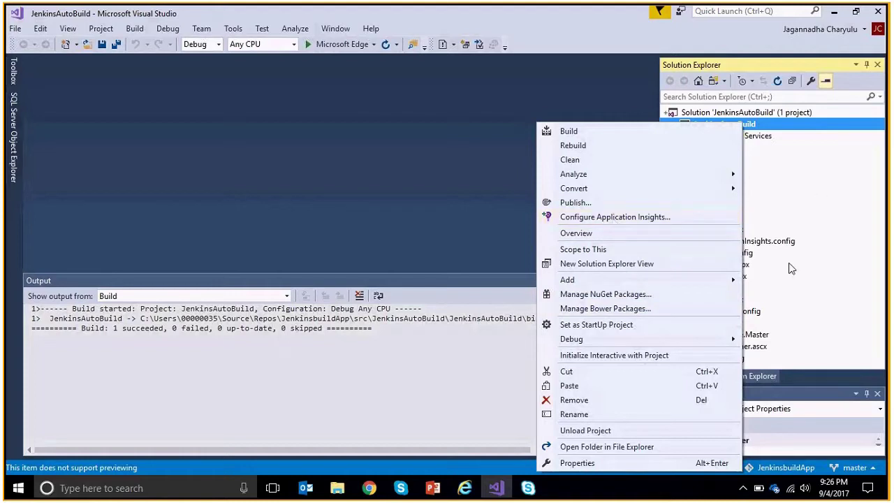
click(828, 255)
right_click(827, 254)
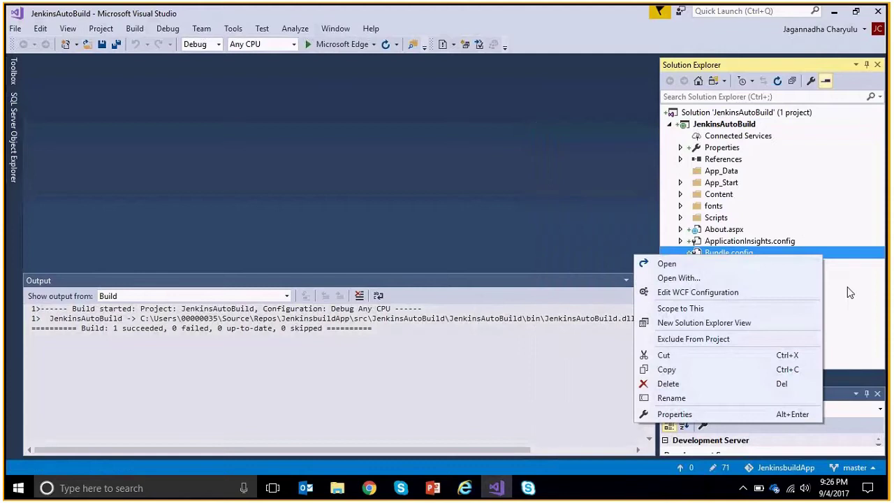
key(Escape)
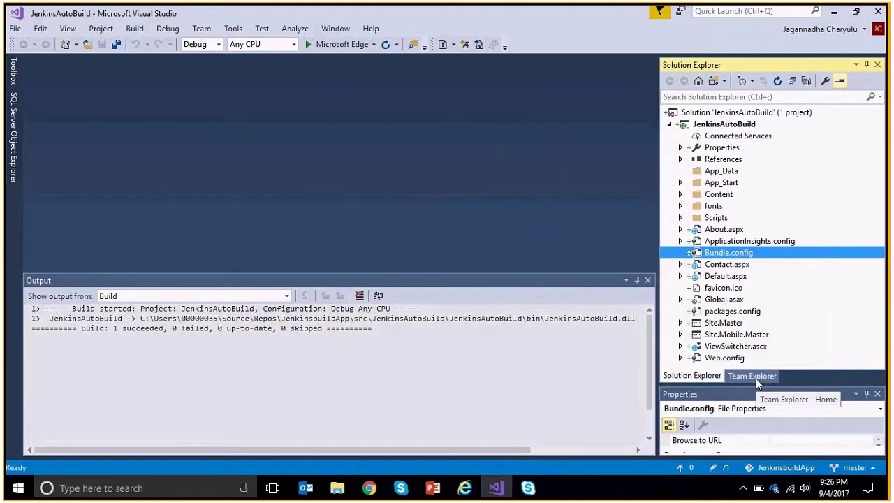
Show Team Explorer Home for JenkinsbuildApp and check the JenkinsAutoBuild.sln solution entry.
click(756, 378)
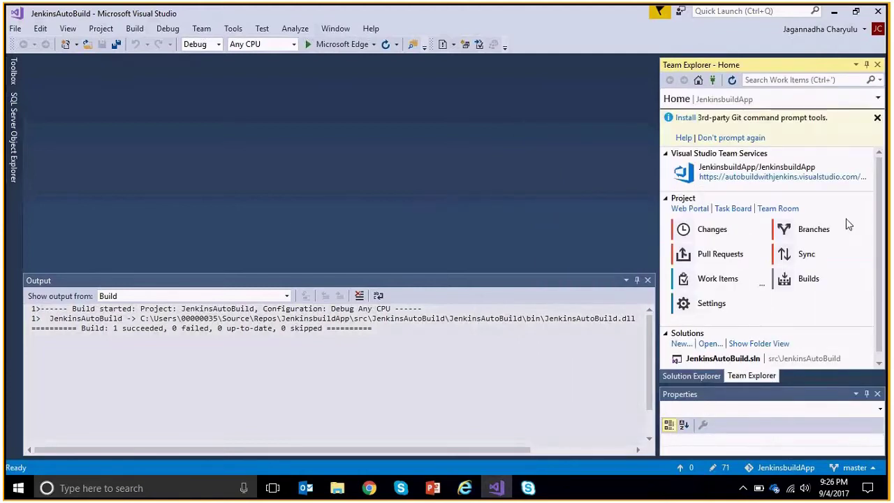
scroll(848, 225, down, 1)
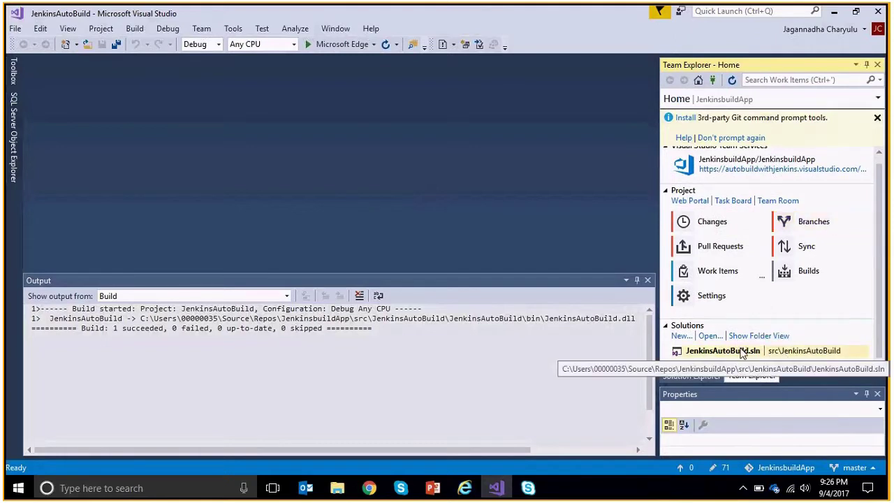
click(742, 354)
right_click(742, 353)
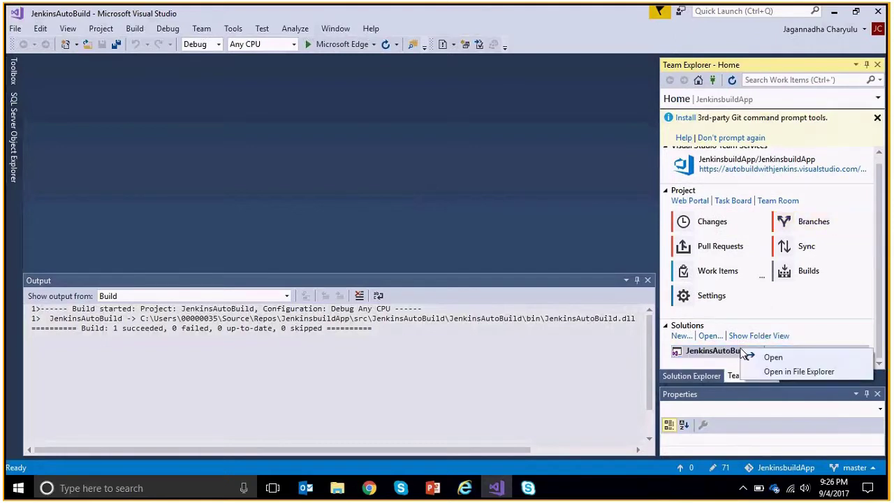
click(699, 353)
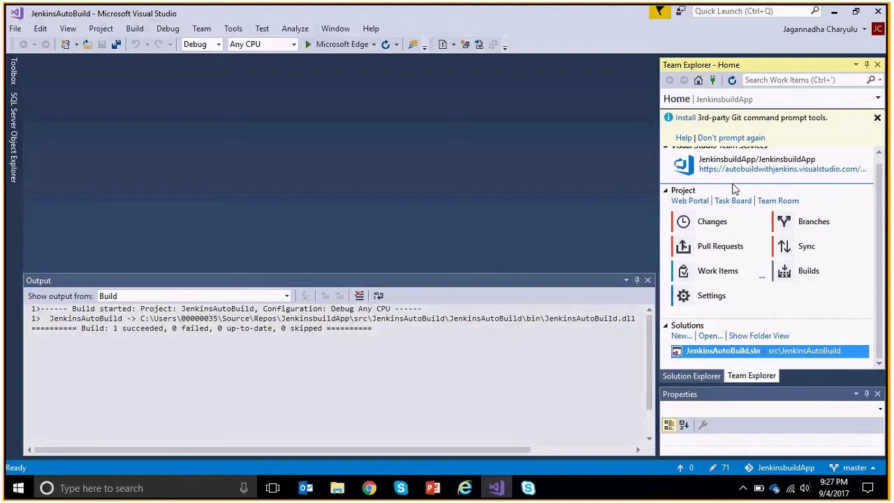
scroll(735, 189, up, 1)
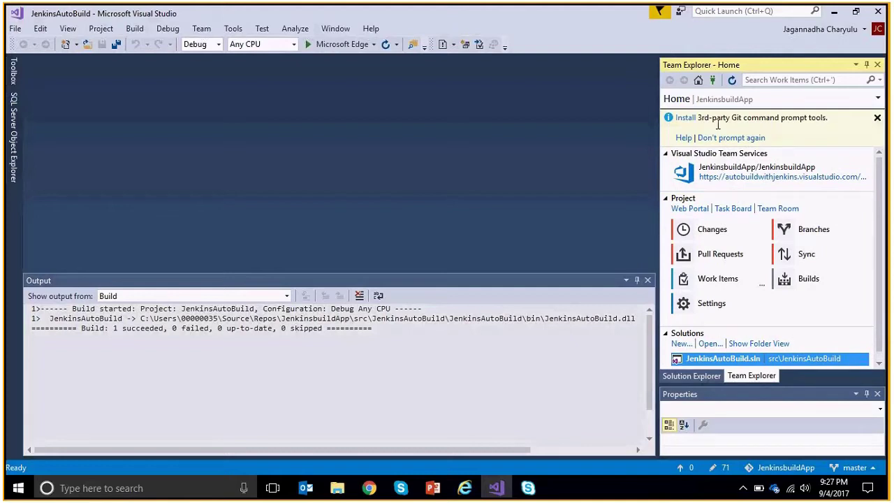
Open Changes to list 71 pending additions and enter the message 'First commit to VSTS'.
click(720, 233)
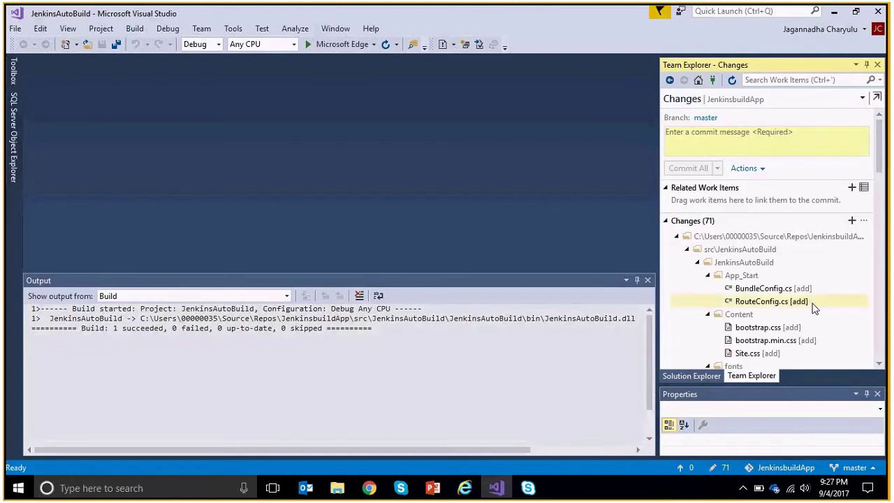
scroll(812, 309, down, 12)
scroll(812, 308, up, 15)
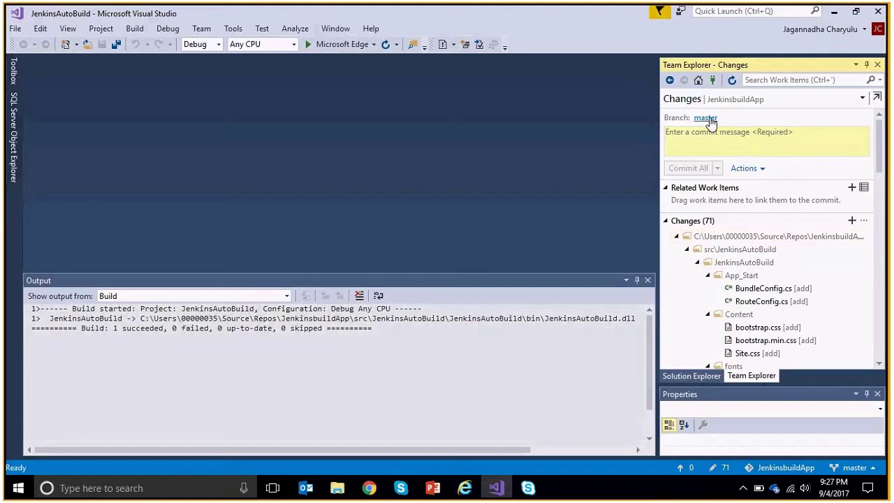
click(779, 142)
text(Ch)
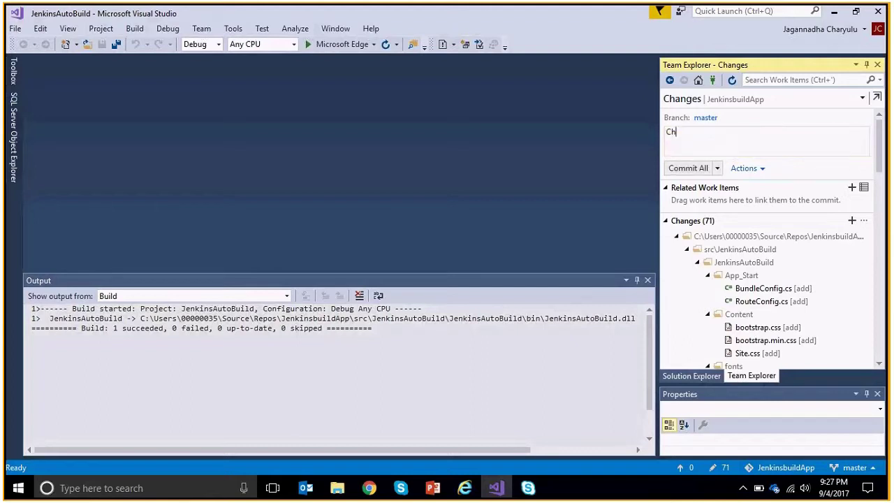
key(BackSpace)
key(BackSpace)
text(First commit to VSTS)
Commit All and Push the changes to the remote master branch.
click(717, 171)
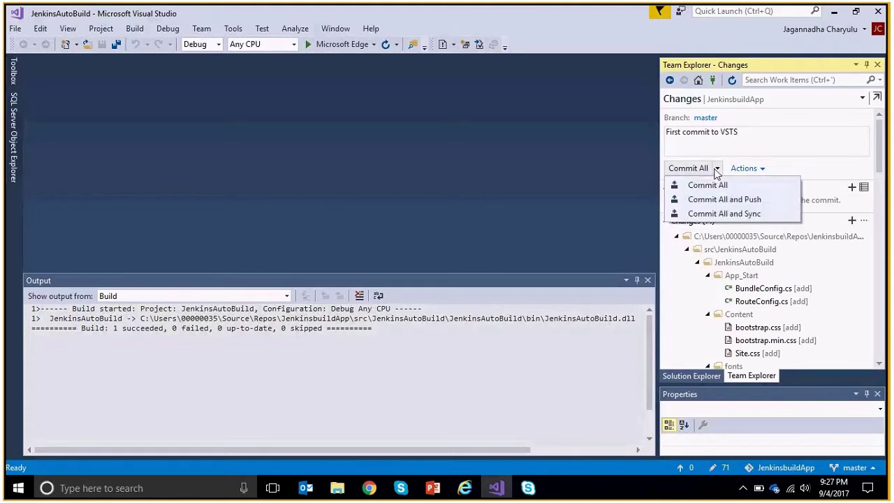
click(734, 203)
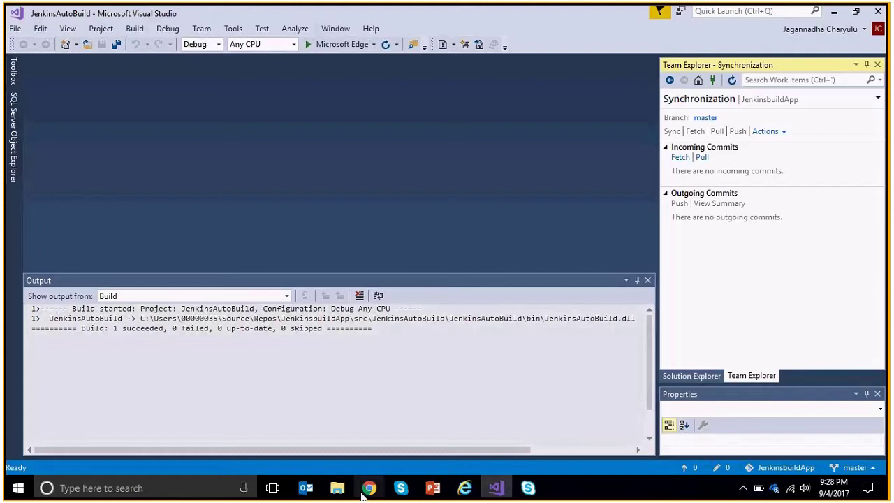
Switch to the VSTS Project Overview in Chrome and open Code > Pushes.
mouse_move(367, 491)
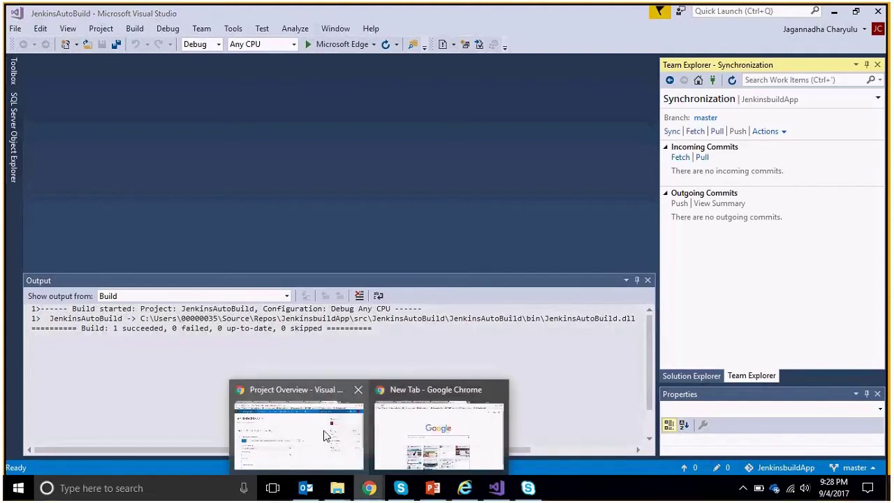
click(324, 436)
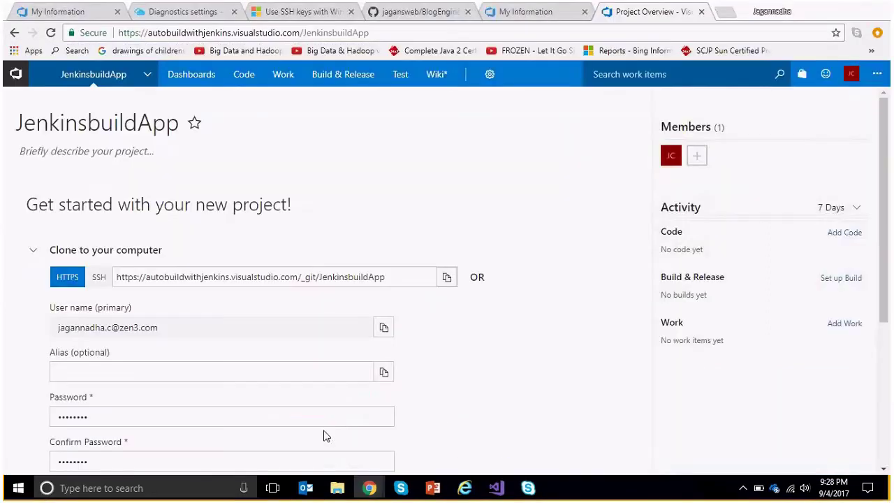
mouse_move(206, 79)
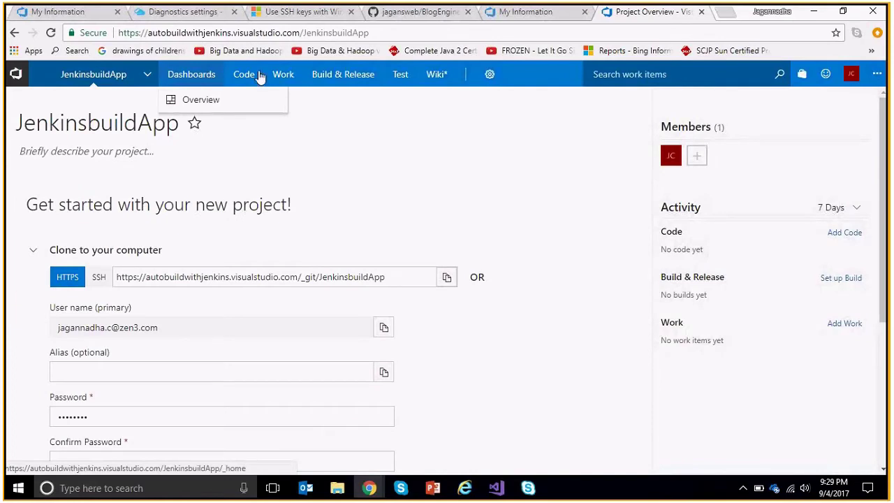
mouse_move(256, 77)
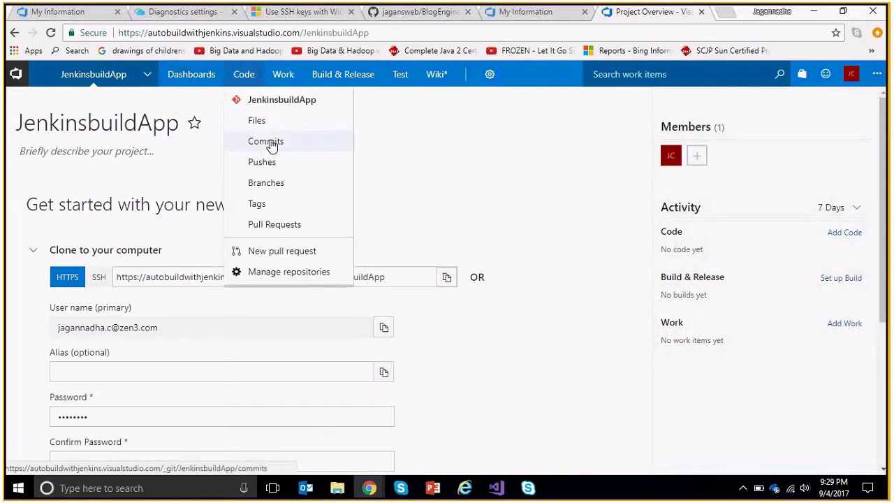
click(273, 169)
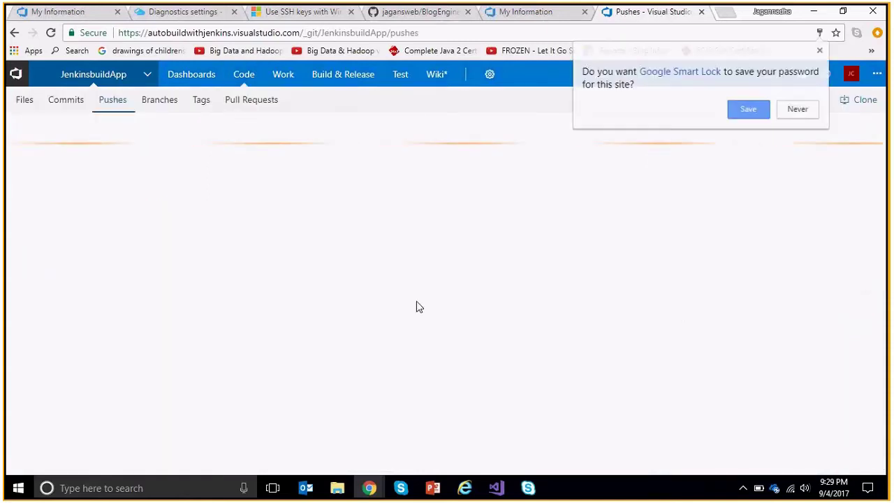
Decline Smart Lock password saving and expand the 'First commit to VSTS' push entry.
click(797, 112)
click(25, 231)
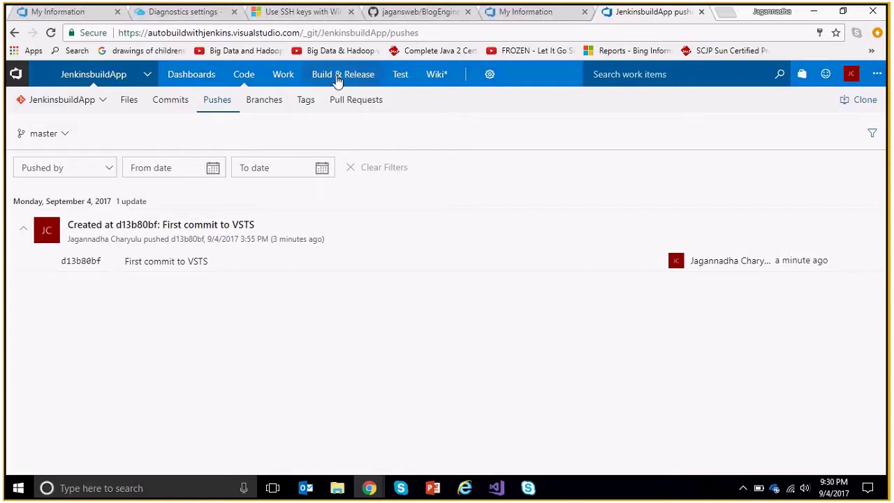
Open the JenkinsbuildApp project's Agent queues settings from the settings gear menu.
mouse_move(337, 80)
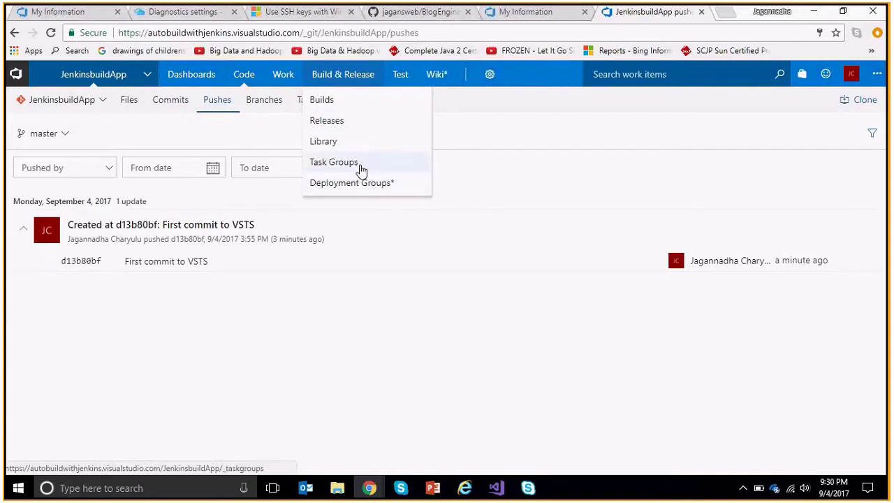
mouse_move(283, 75)
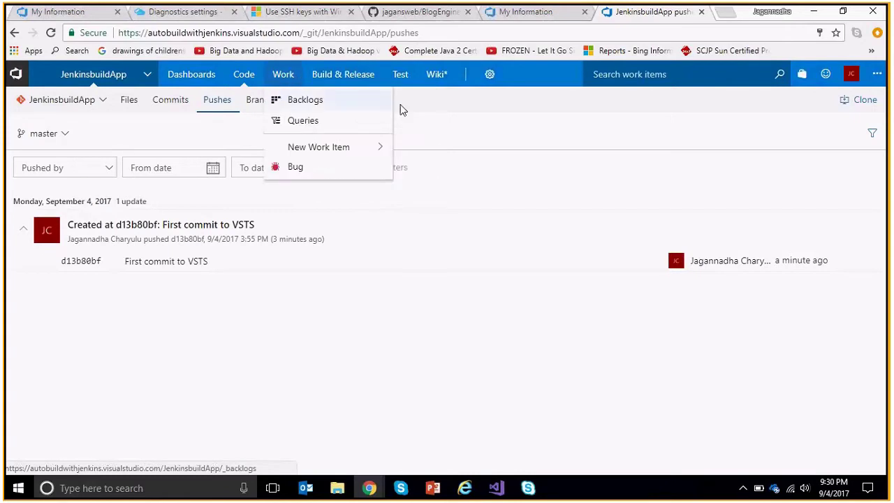
mouse_move(490, 75)
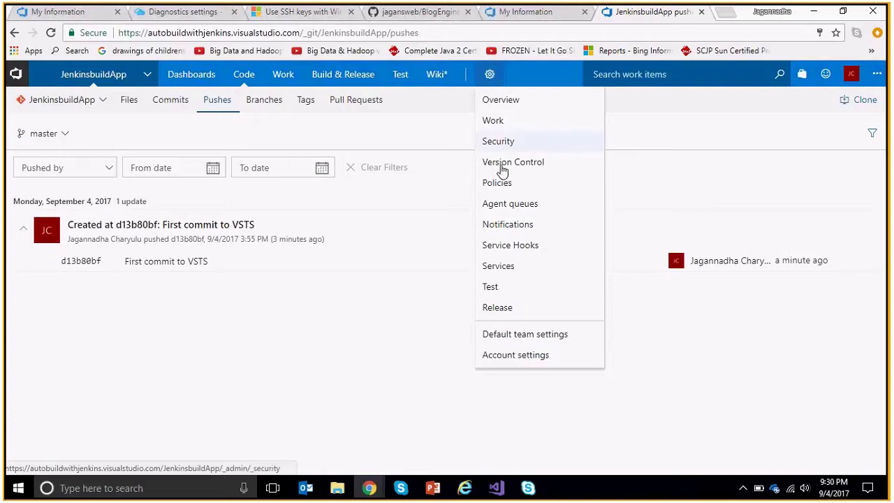
click(518, 208)
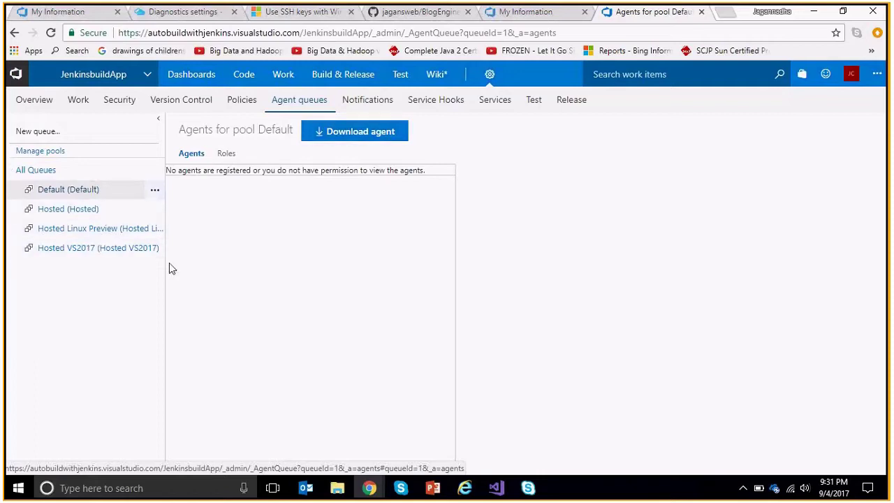
Widen the left queue panel so Default, Hosted, Hosted Linux Preview and Hosted VS2017 read fully.
drag(163, 265, 205, 274)
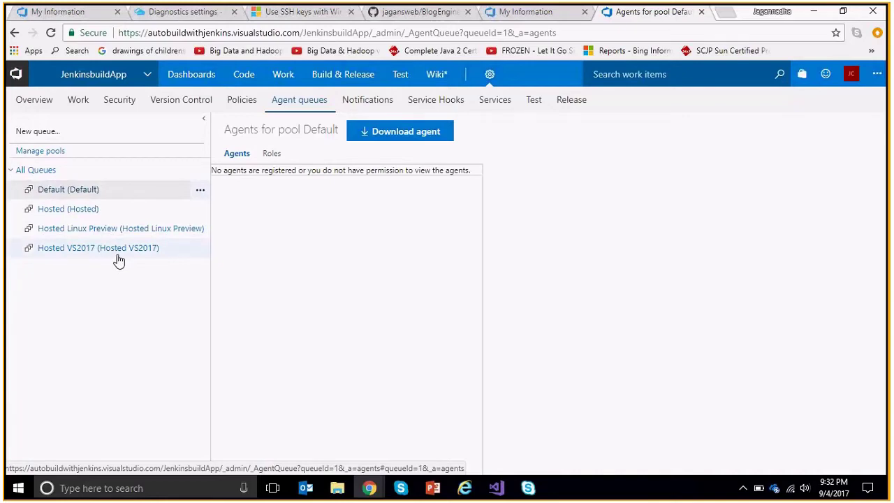
Select the Default queue, then show the Hosted VS2017 pool with its idle Hosted Agent.
click(79, 196)
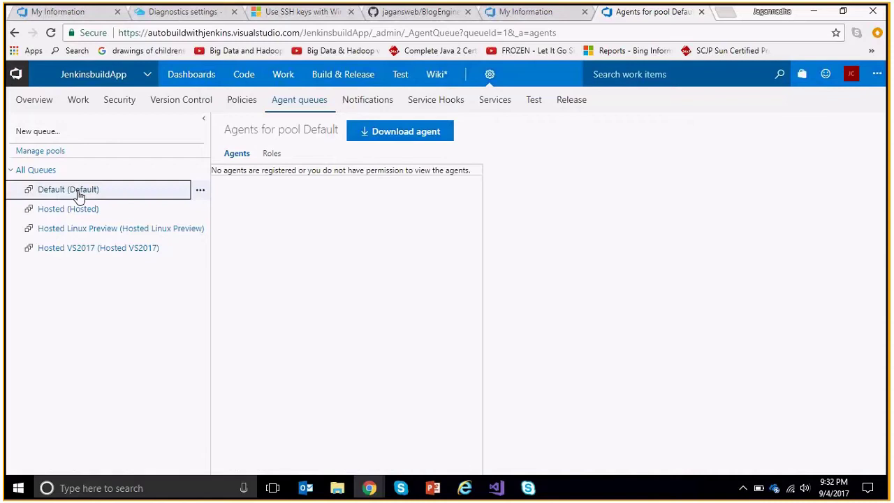
click(105, 250)
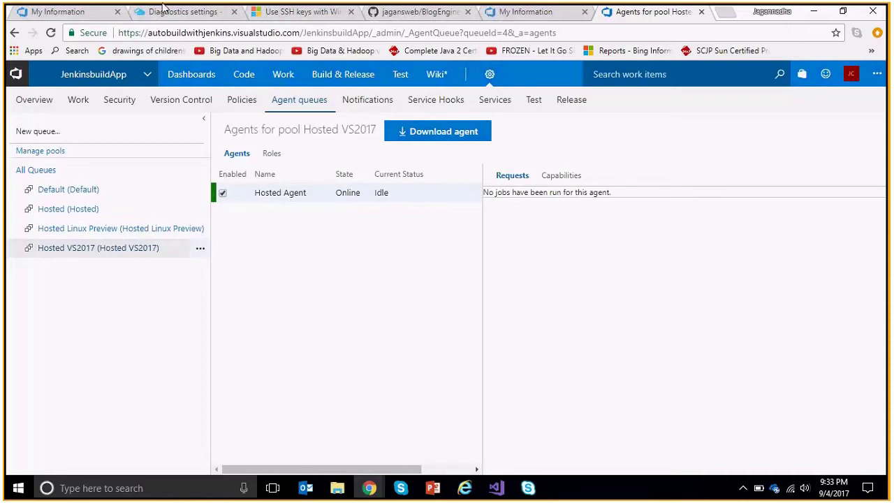
mouse_move(187, 17)
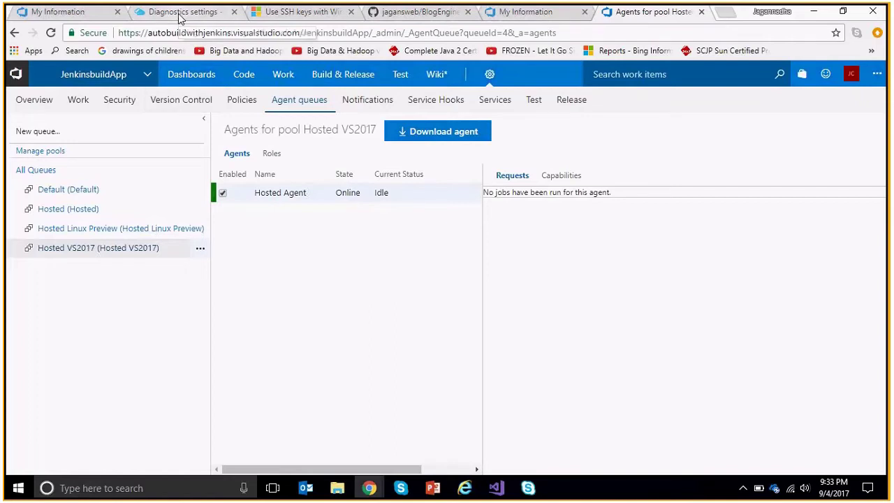
Close the Azure Diagnostics settings, list All resources, then check and dismiss Notifications.
click(180, 12)
click(411, 97)
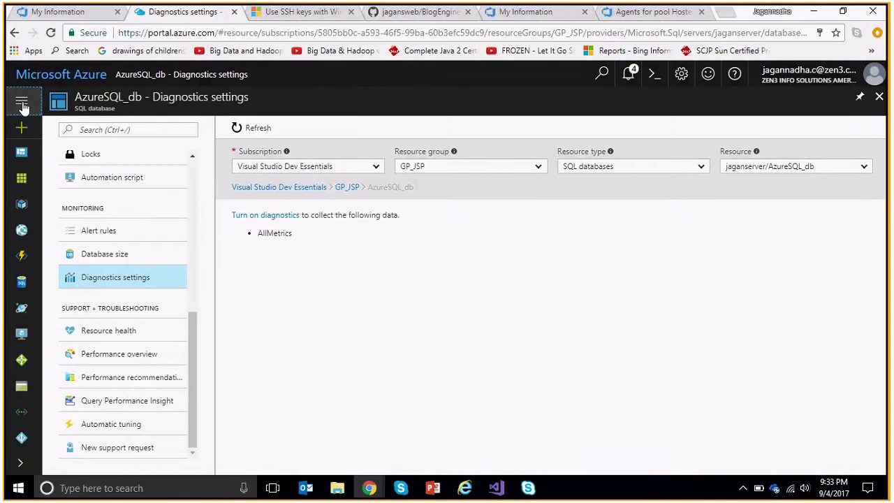
click(67, 177)
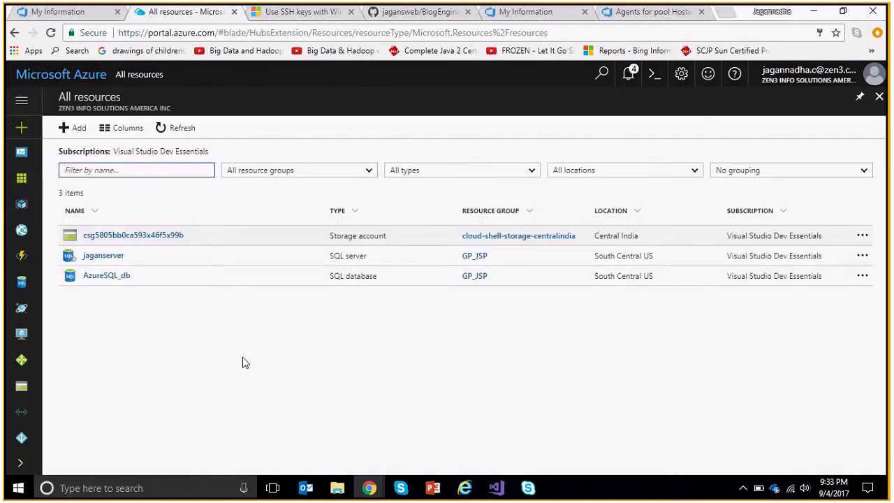
click(630, 75)
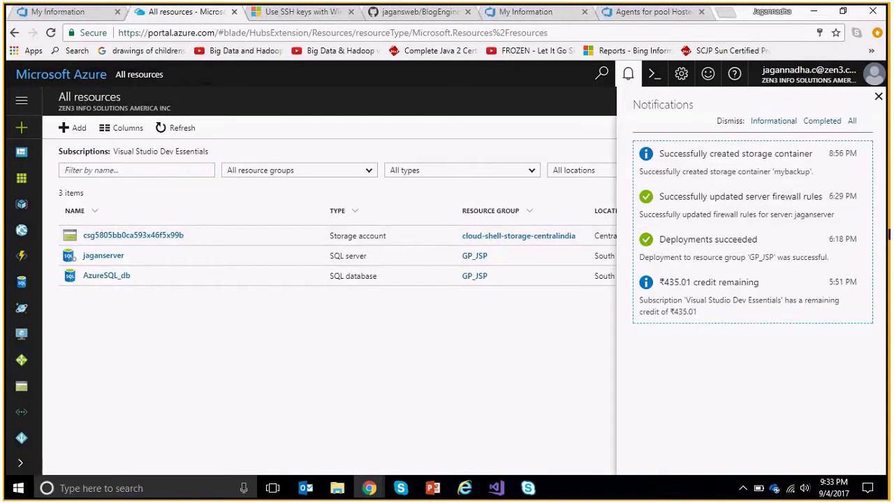
click(879, 98)
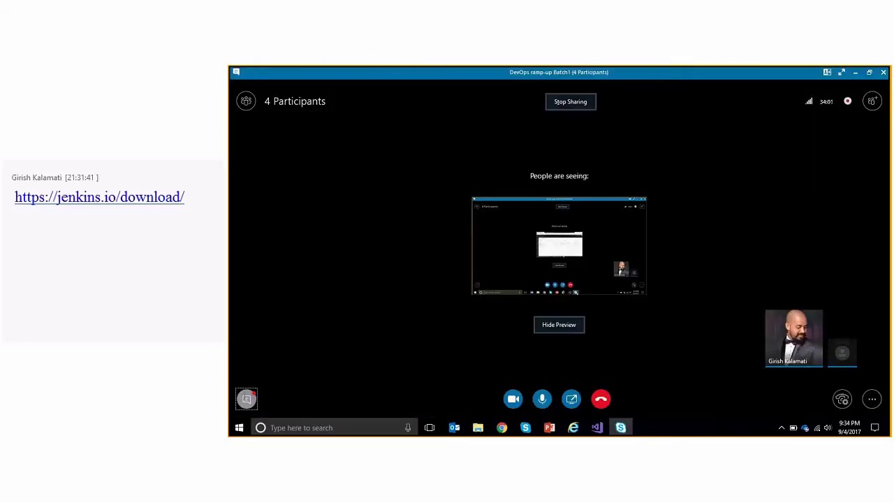
Select the jenkins.io download link in the meeting chat and switch to Chrome's New Tab.
click(246, 398)
drag(312, 191, 251, 171)
key(ctrl+c)
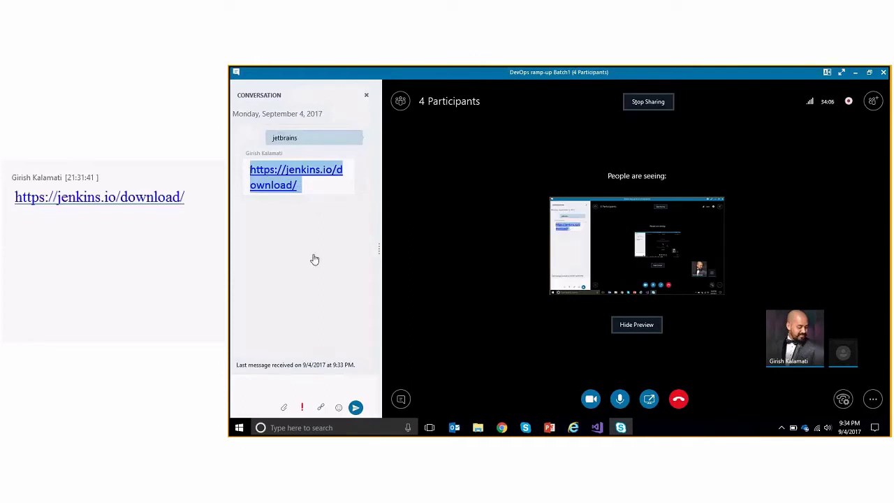
click(502, 428)
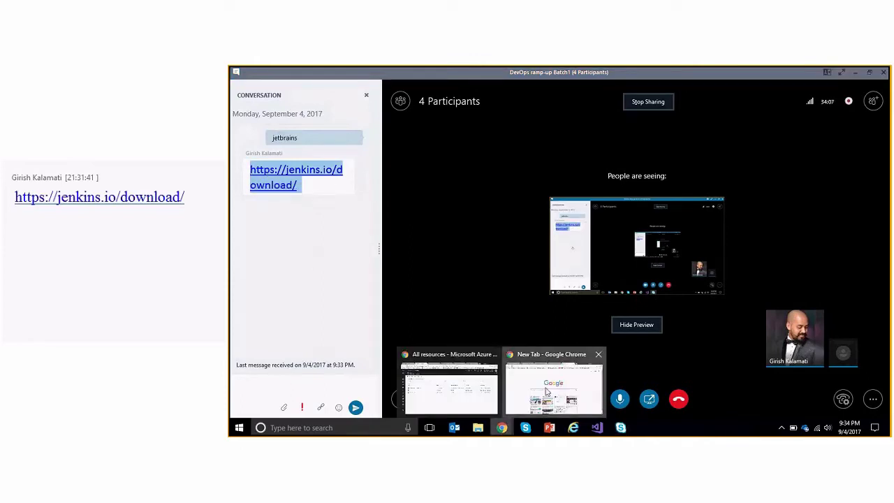
click(547, 392)
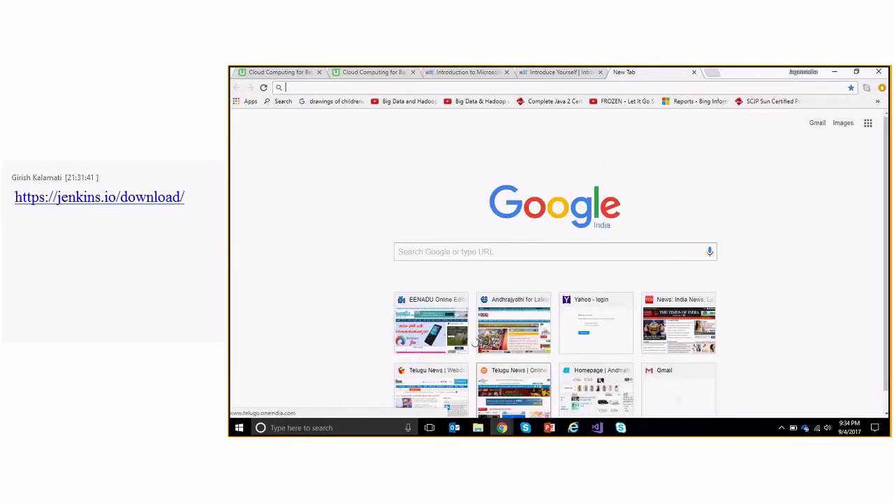
Paste the Jenkins link into Chrome and reach the jenkins.io download page.
key(ctrl+v)
key(Return)
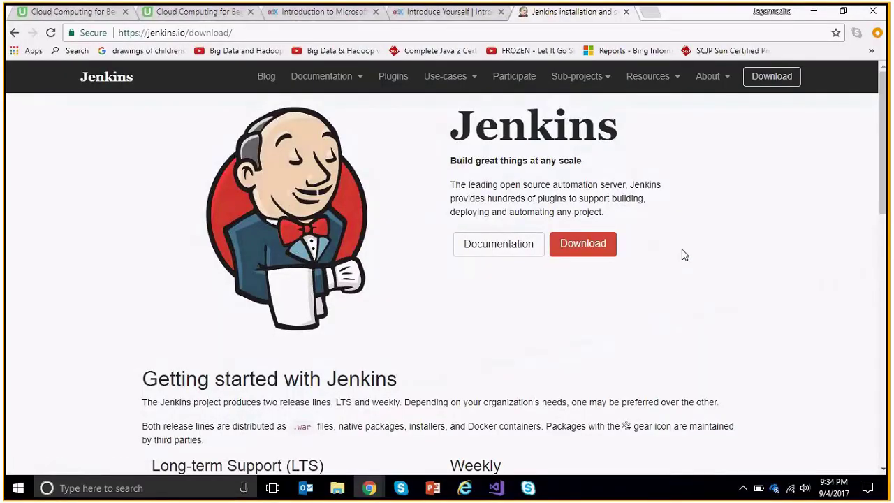
click(597, 250)
click(583, 250)
Scroll the download page to the Deploy to Azure option for 2.60.3 LTS.
scroll(582, 250, down, 2)
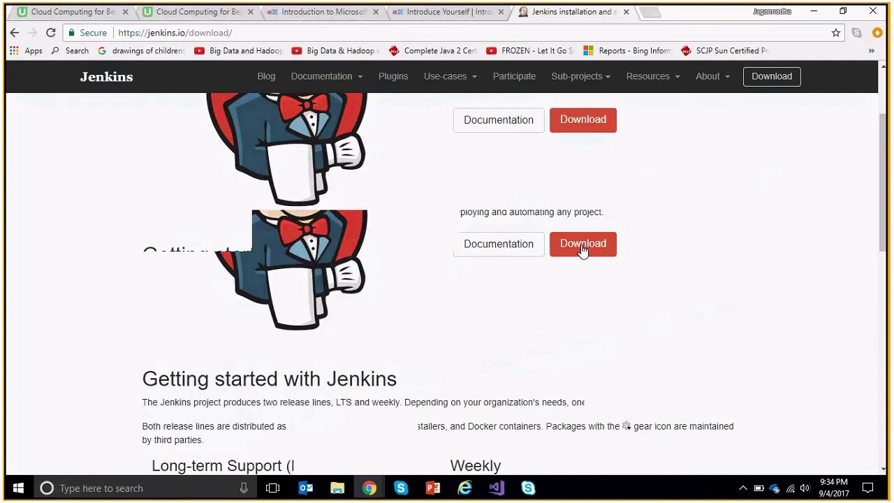
scroll(583, 251, down, 4)
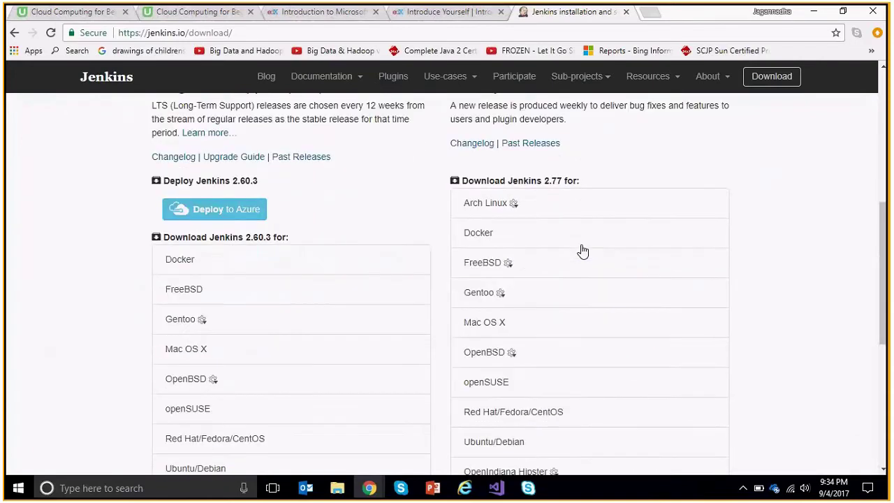
scroll(391, 217, up, 1)
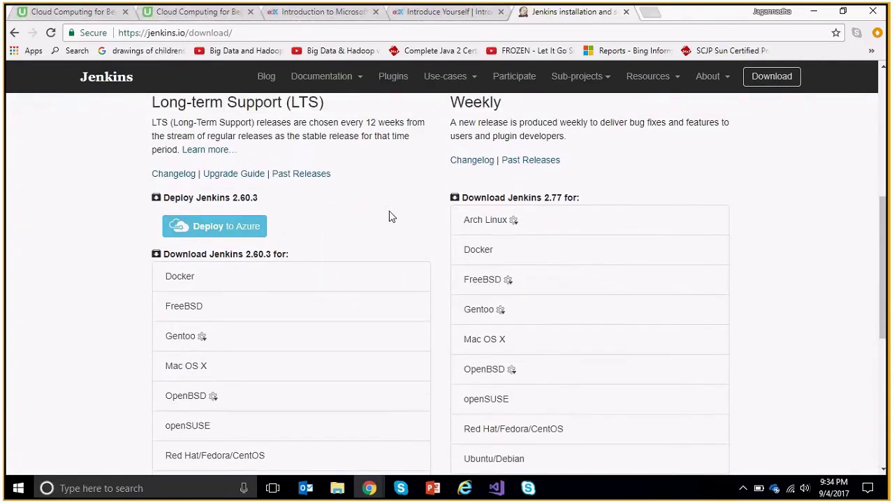
scroll(391, 216, up, 5)
scroll(426, 373, down, 5)
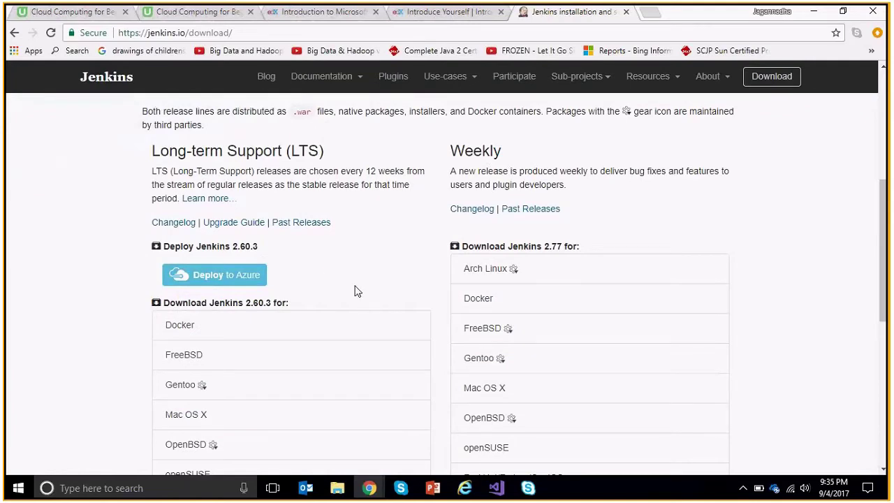
scroll(355, 291, down, 2)
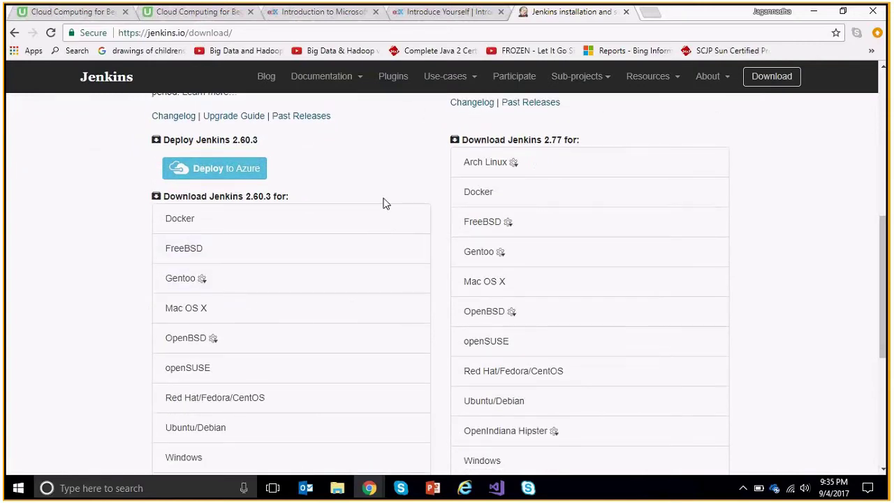
scroll(383, 203, up, 1)
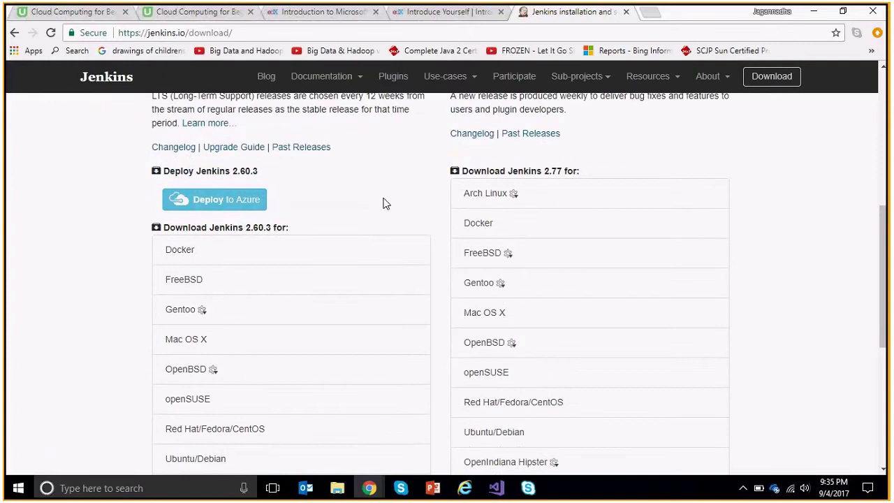
scroll(382, 203, down, 1)
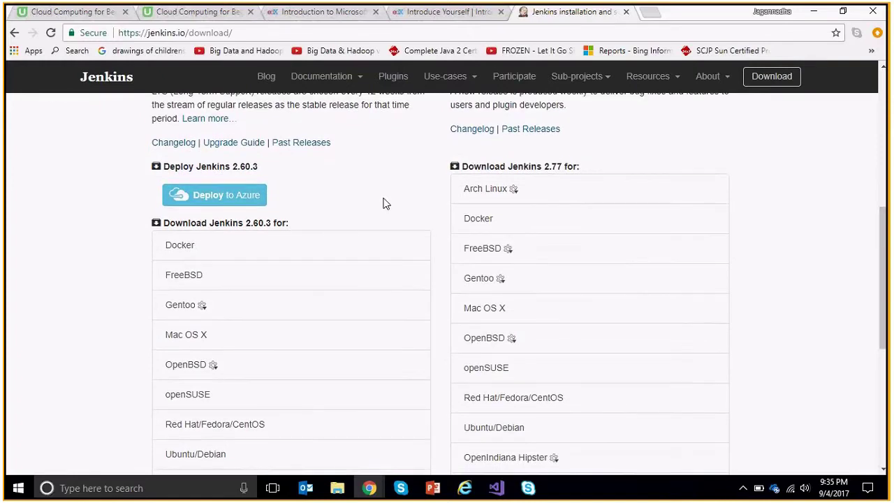
scroll(383, 203, down, 1)
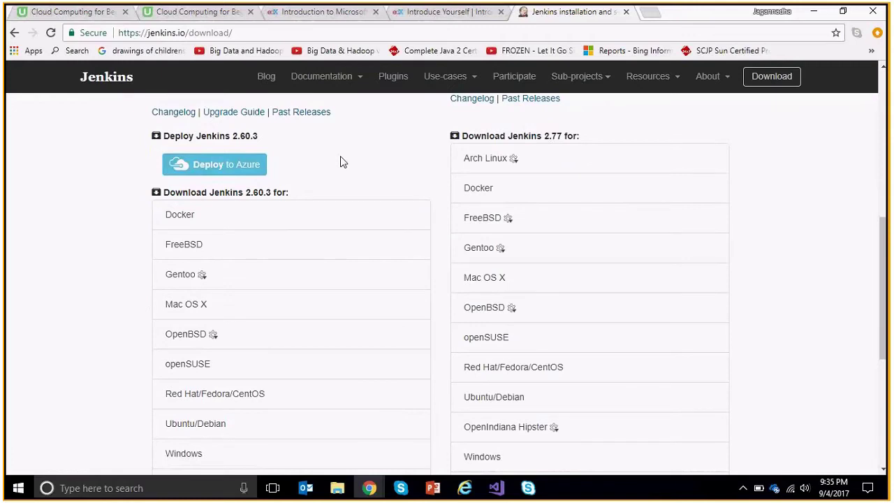
scroll(343, 162, up, 3)
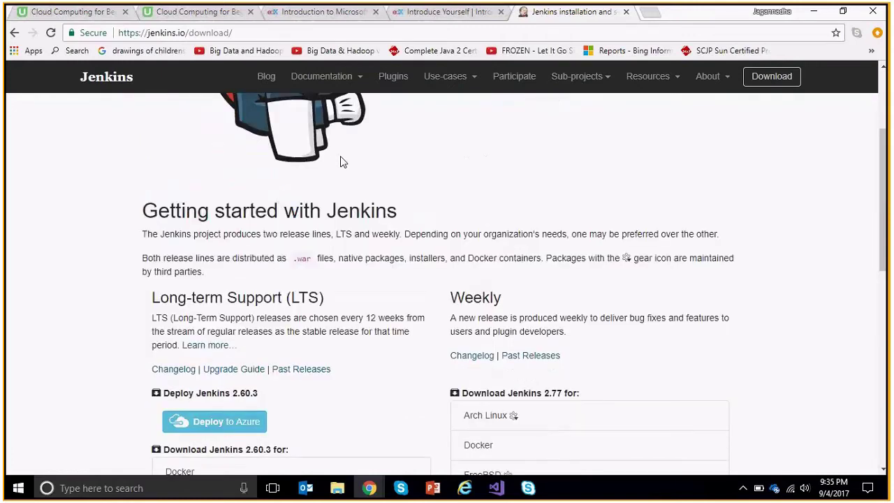
scroll(491, 336, up, 2)
scroll(491, 336, down, 3)
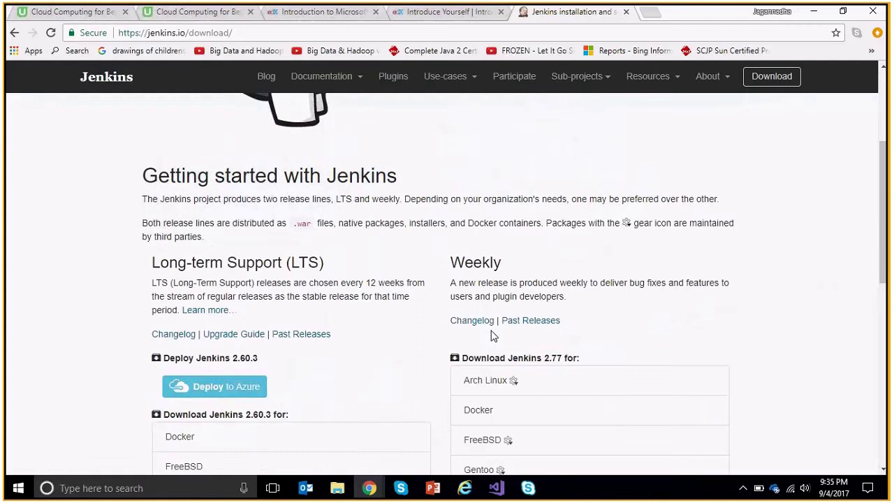
scroll(491, 336, down, 1)
scroll(491, 336, down, 2)
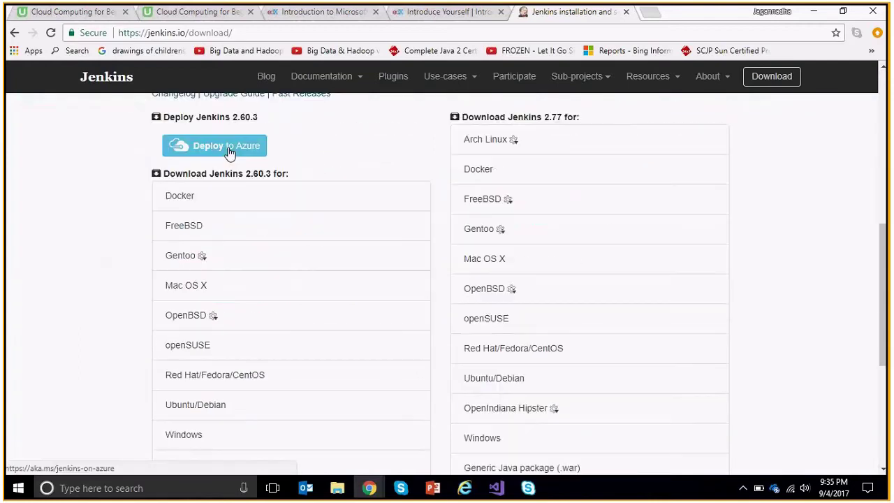
Deploy Jenkins 2.60.3 to Azure and review the Marketplace listing's Jenkins Master VM description.
click(230, 150)
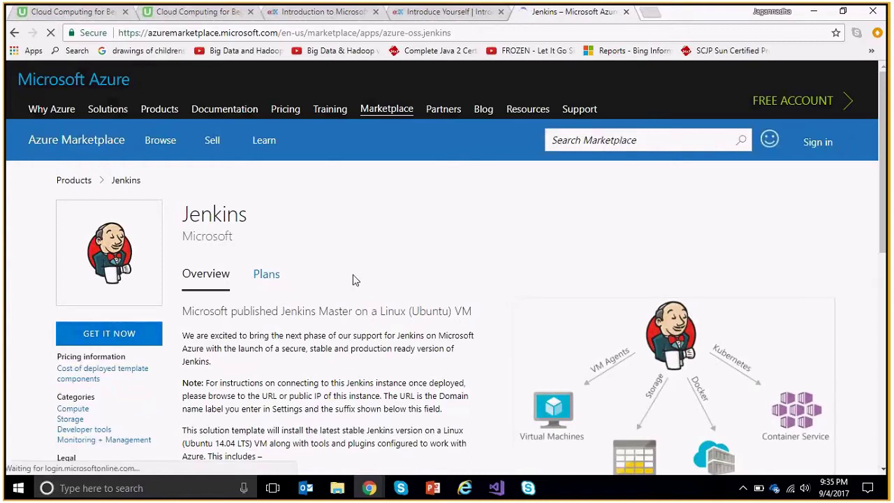
scroll(353, 279, down, 1)
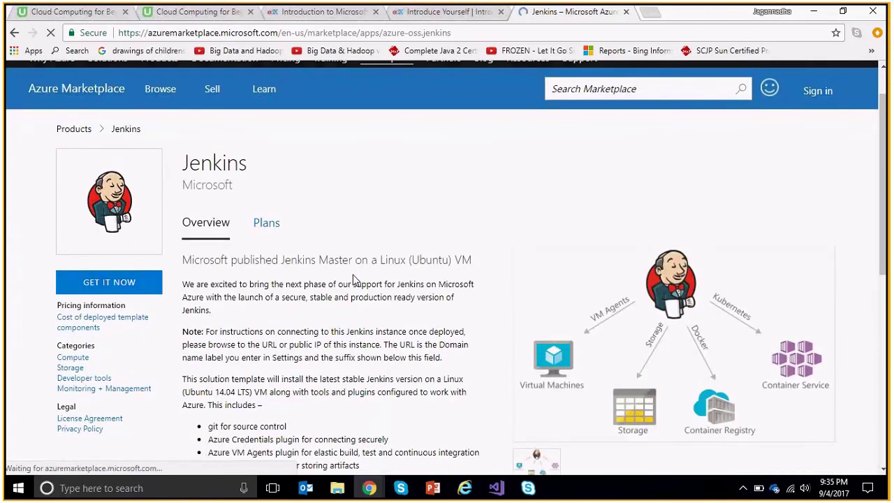
scroll(353, 280, down, 1)
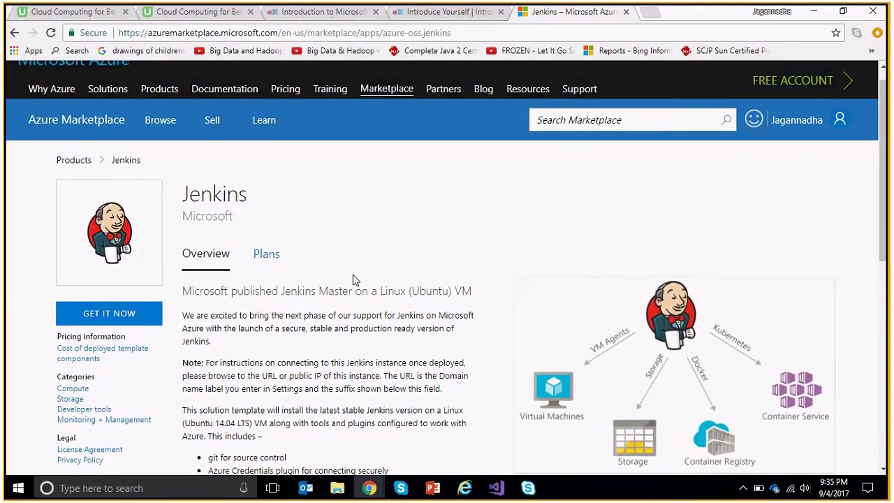
scroll(336, 236, down, 1)
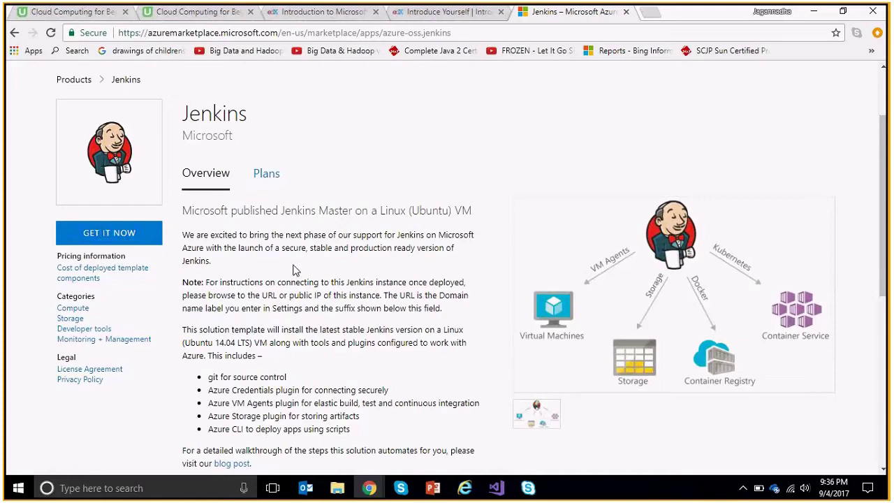
scroll(295, 271, down, 1)
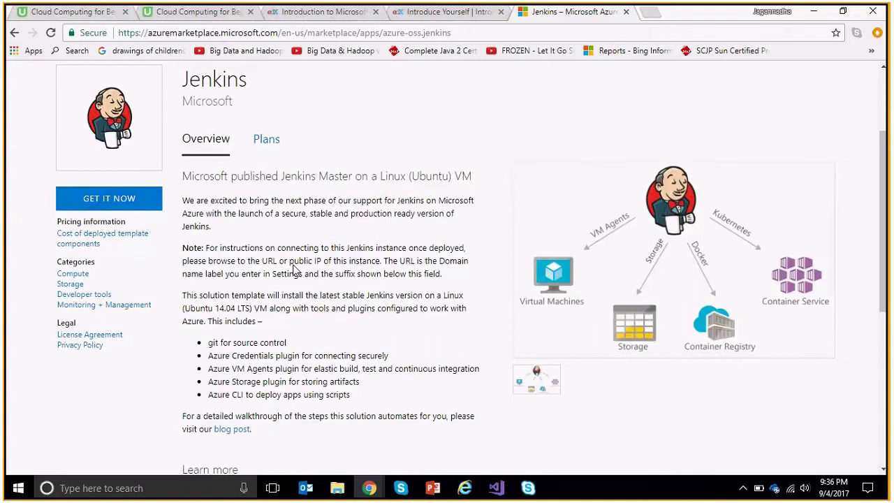
scroll(294, 270, down, 1)
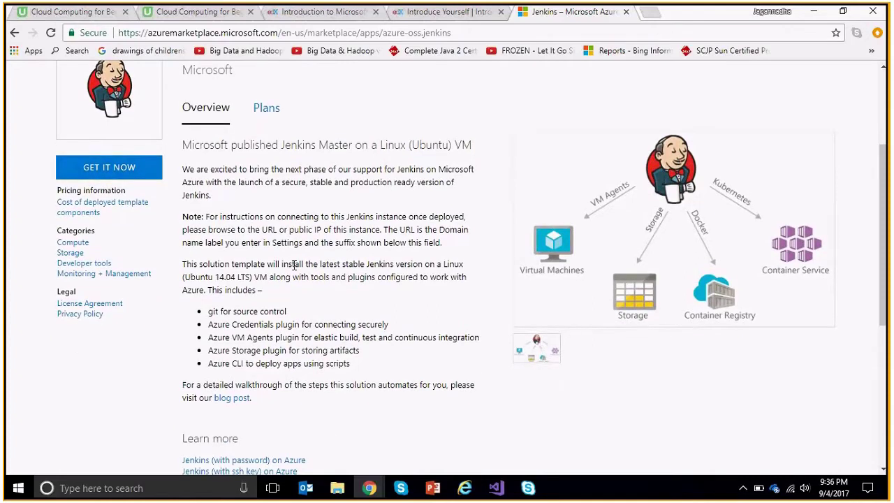
scroll(294, 265, up, 1)
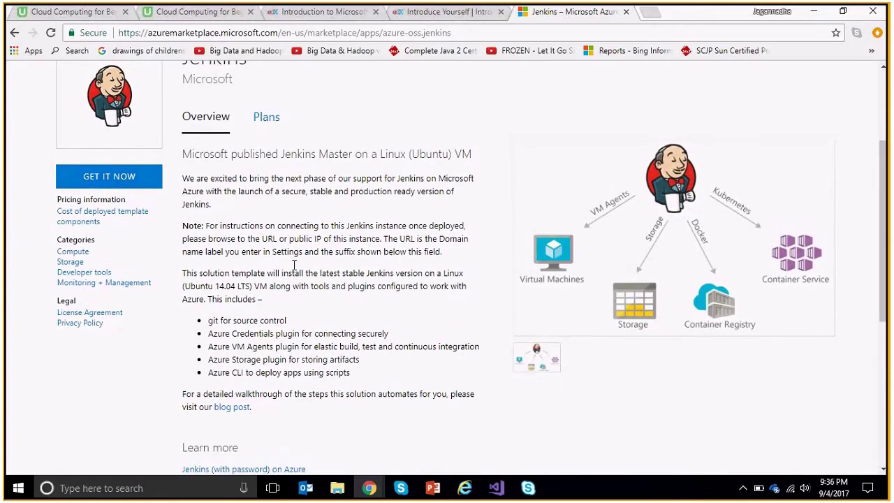
scroll(295, 266, up, 2)
triple_click(221, 216)
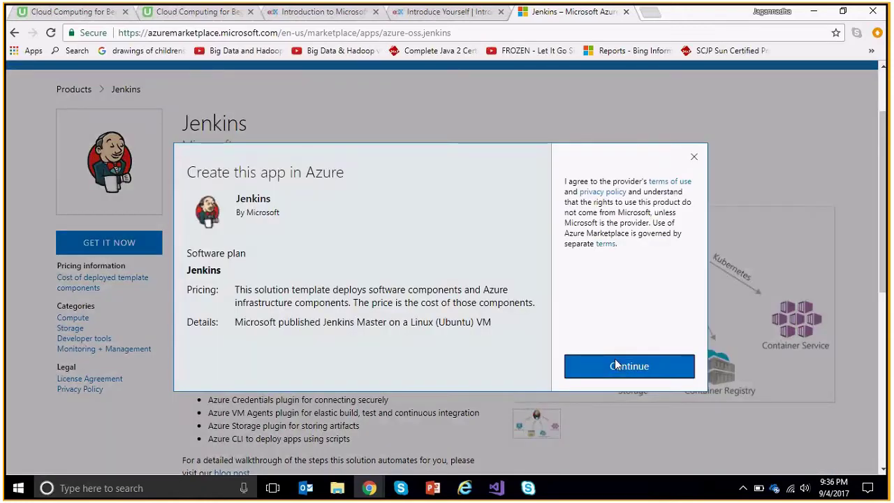
Continue past the Create this app in Azure agreement to portal.azure.com.
click(616, 364)
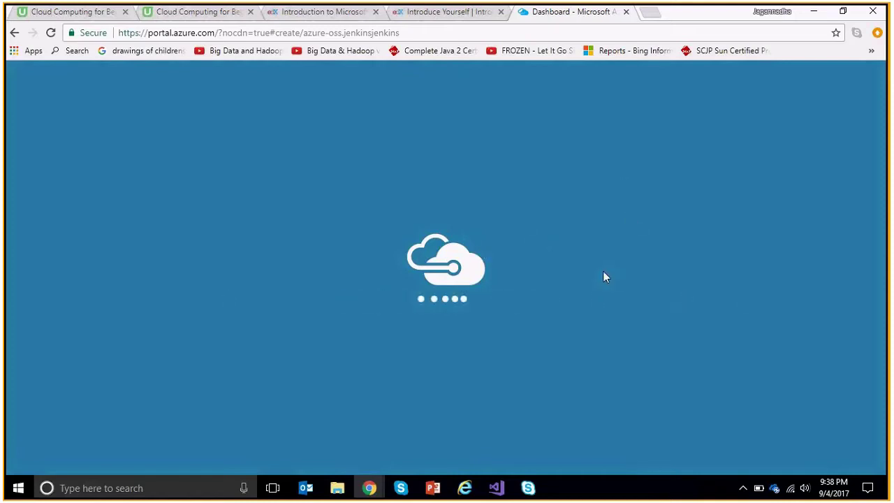
Launch Microsoft Edge through Windows search for 'edge'.
click(417, 37)
click(417, 36)
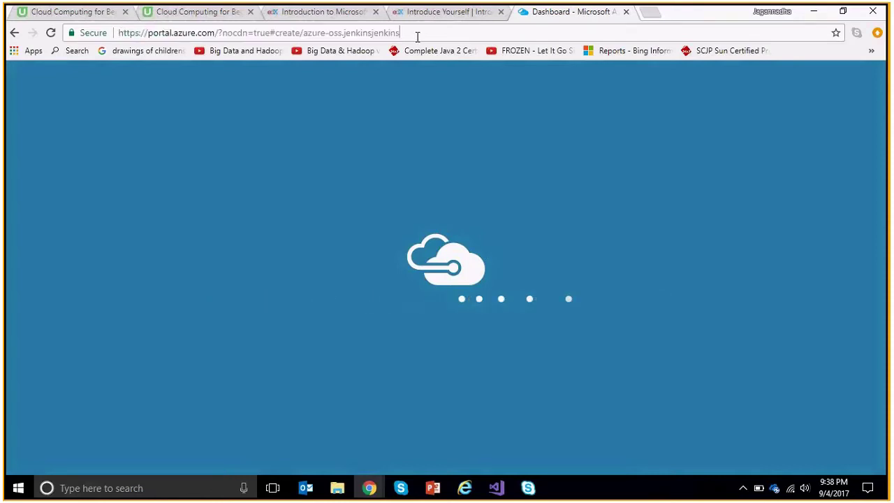
click(110, 489)
text(edge)
click(143, 171)
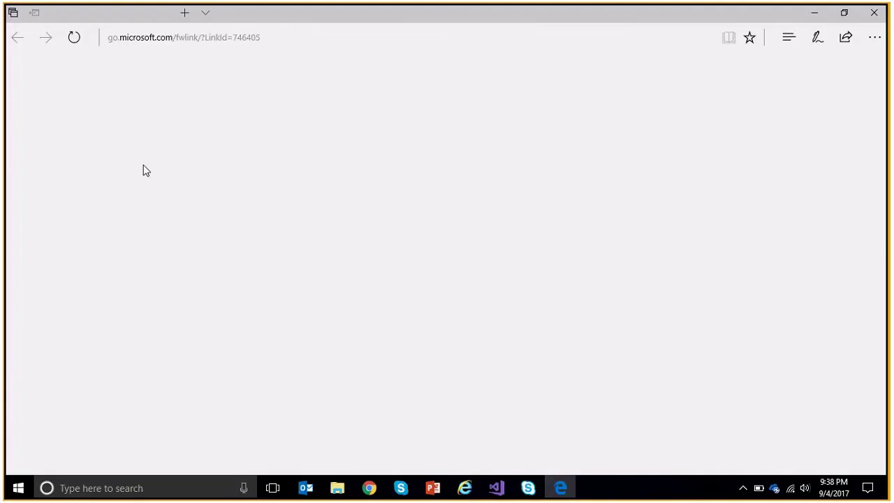
Load jenkins.io/download in Edge and deploy the LTS 2.60.3 release to Azure.
click(243, 42)
text(https://jenkins.io/download/)
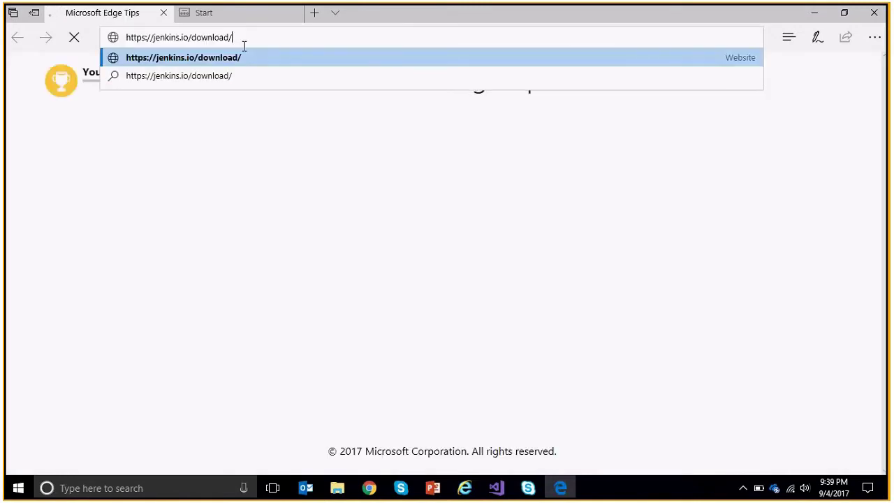
key(Return)
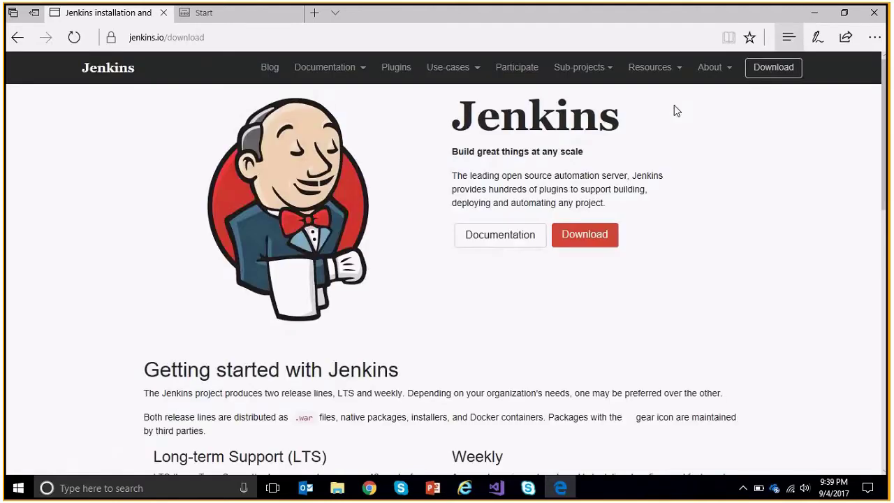
scroll(463, 329, down, 3)
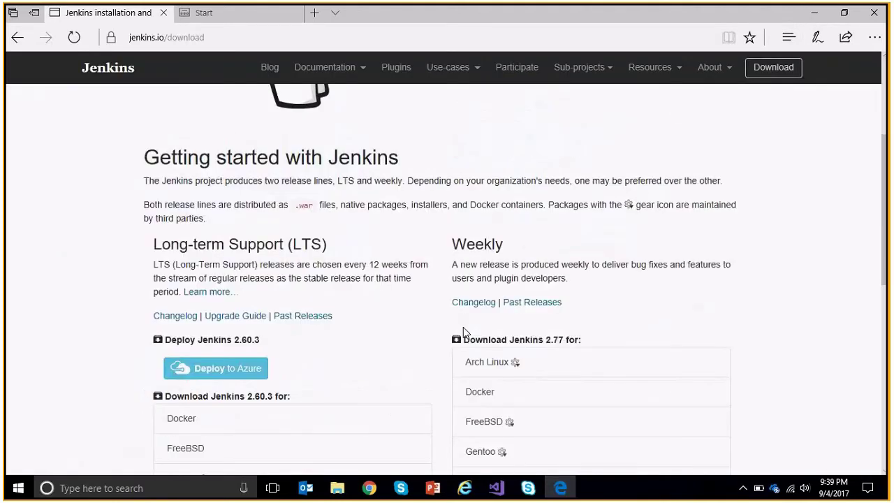
click(216, 367)
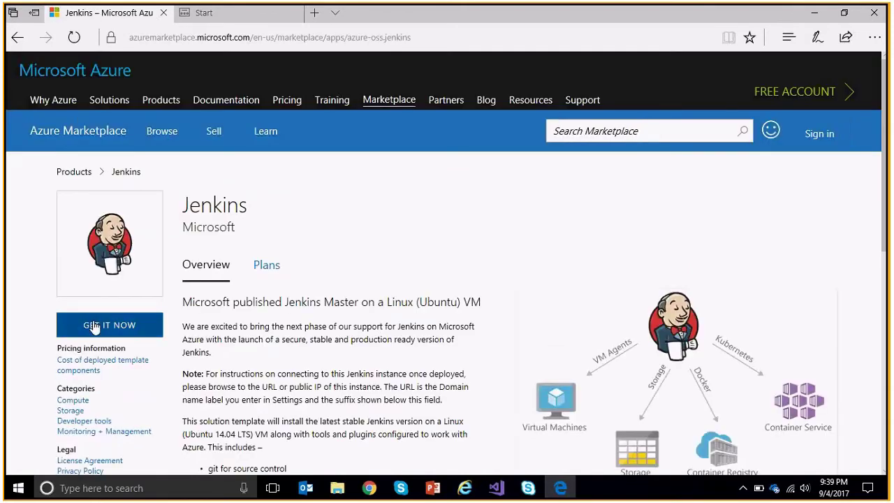
Choose GET IT NOW and sign in with the work account e-mail and password.
click(94, 326)
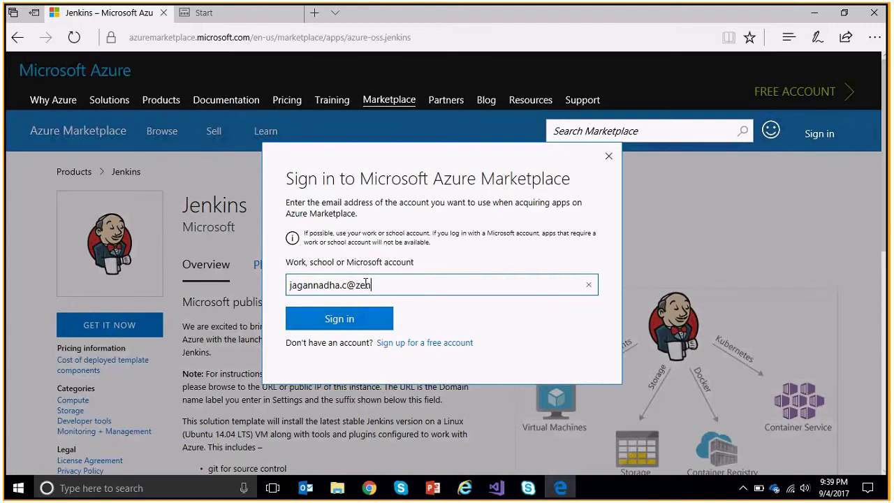
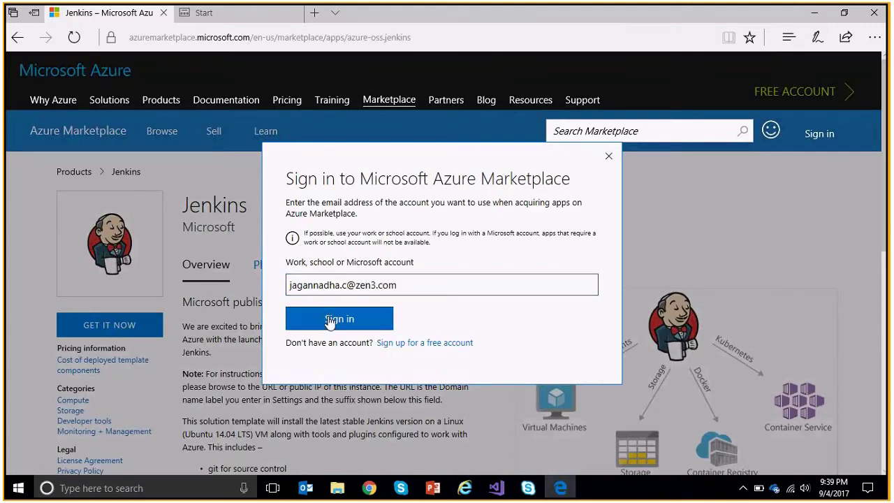
click(330, 319)
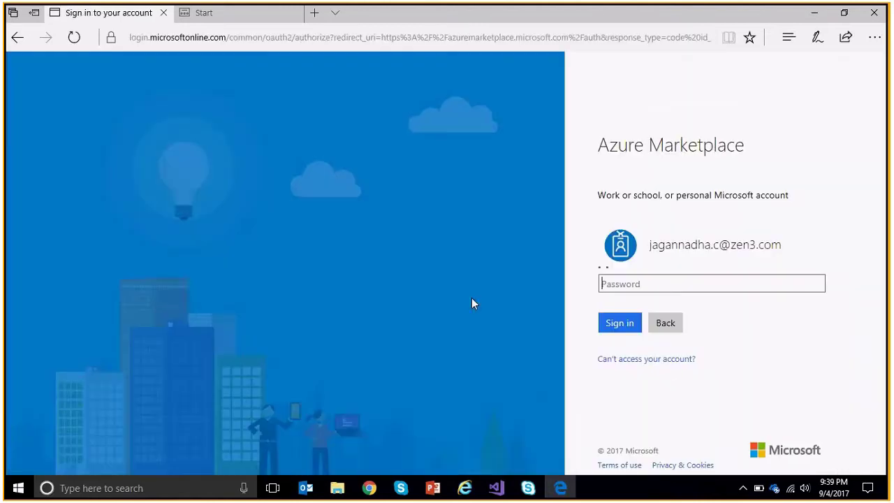
text(•)
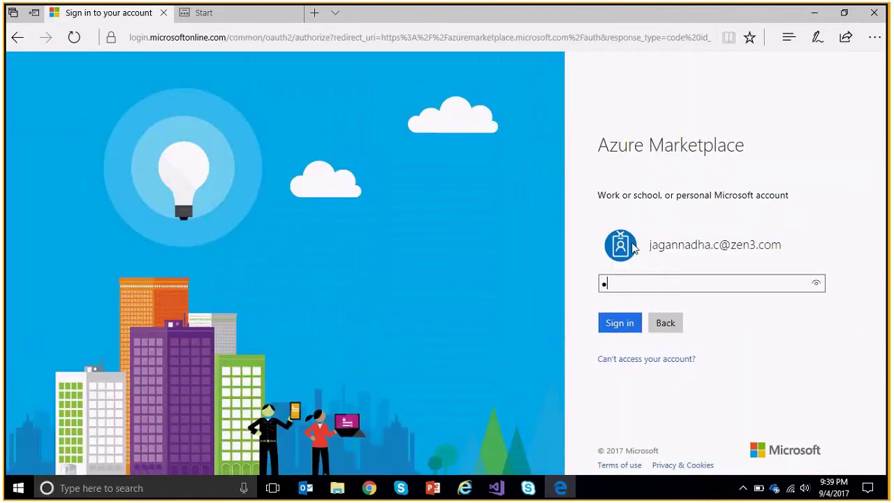
text(•••••••••)
click(625, 329)
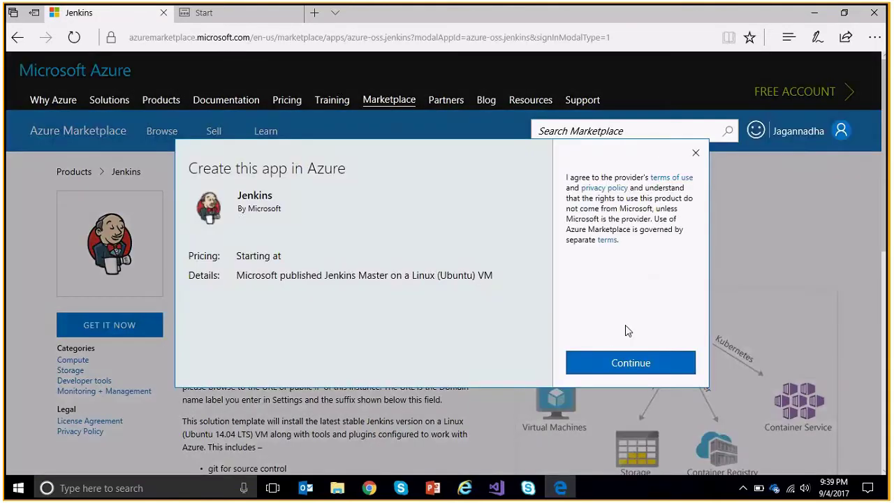
Confirm Continue to create the Jenkins app in Azure, launching the Azure Portal.
click(627, 360)
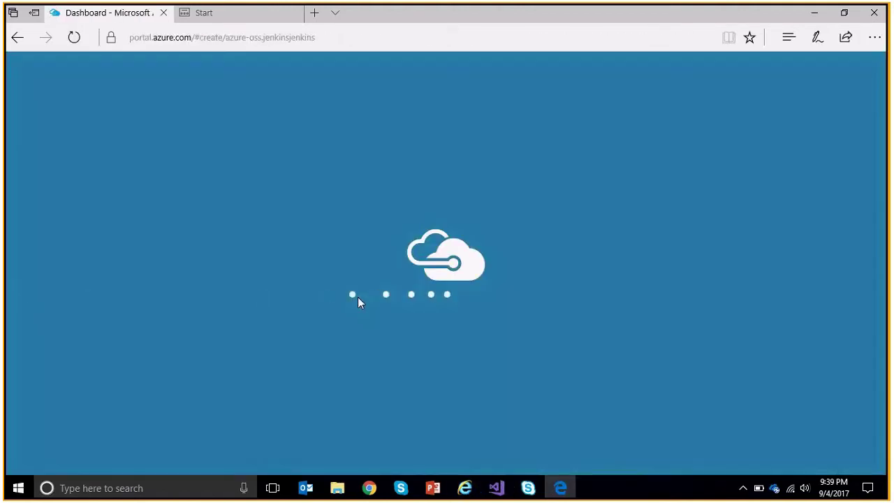
click(560, 488)
click(561, 488)
Switch between the Edge and Chrome windows while the portal's Jenkins creation page loads.
click(814, 14)
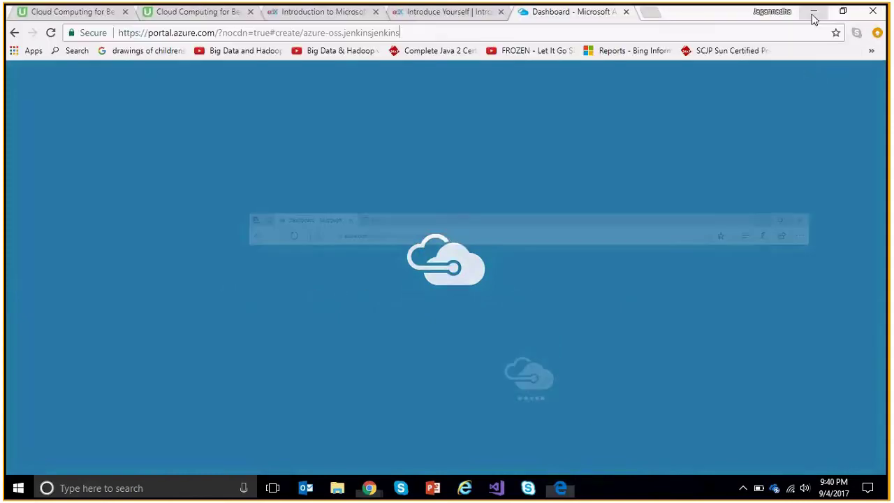
click(561, 489)
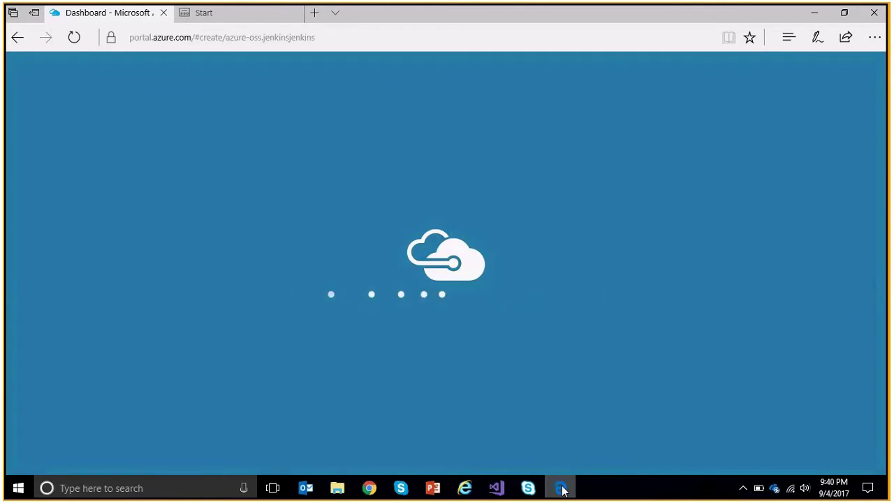
click(561, 489)
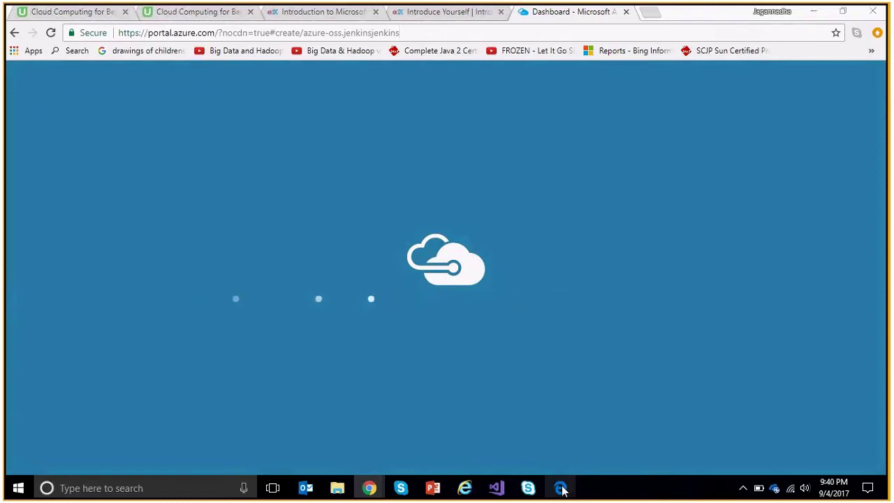
click(561, 489)
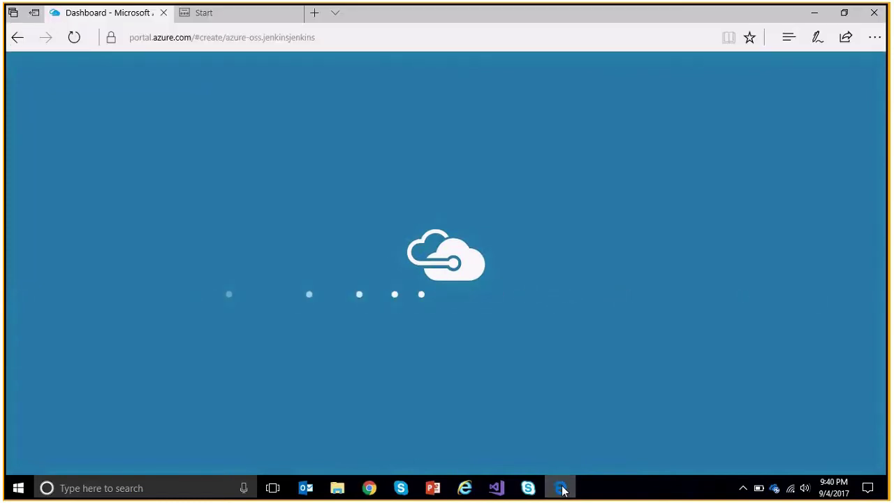
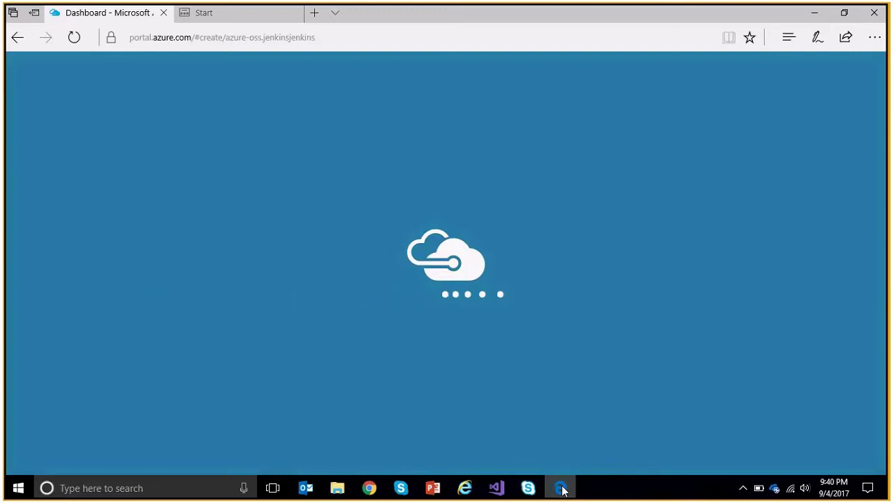
Reload the timed-out Azure portal in Chrome and dismiss the remaining-credit notification.
click(562, 491)
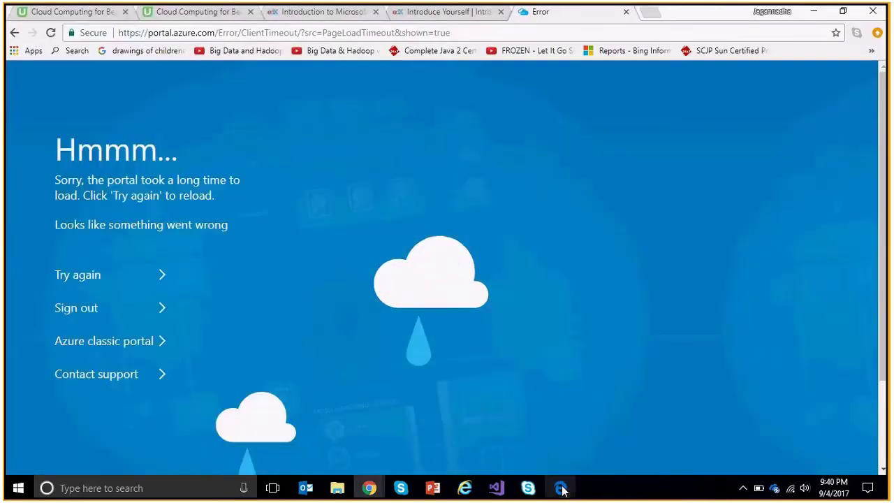
click(89, 280)
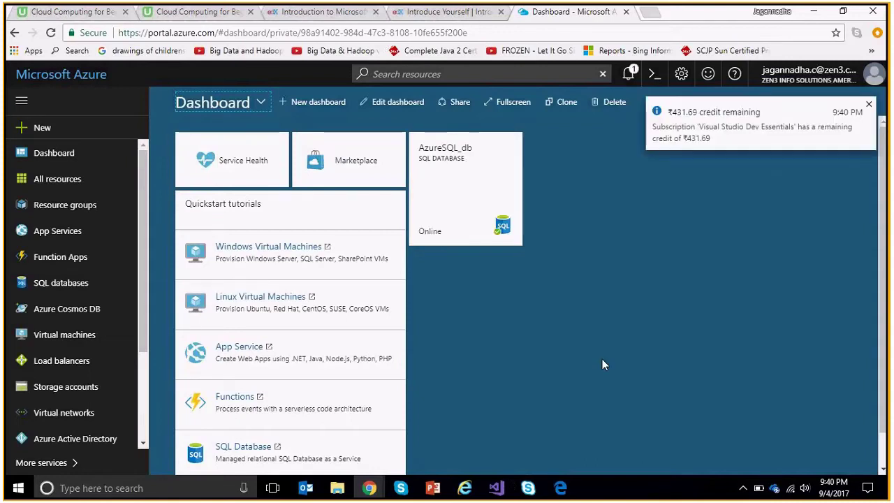
click(870, 106)
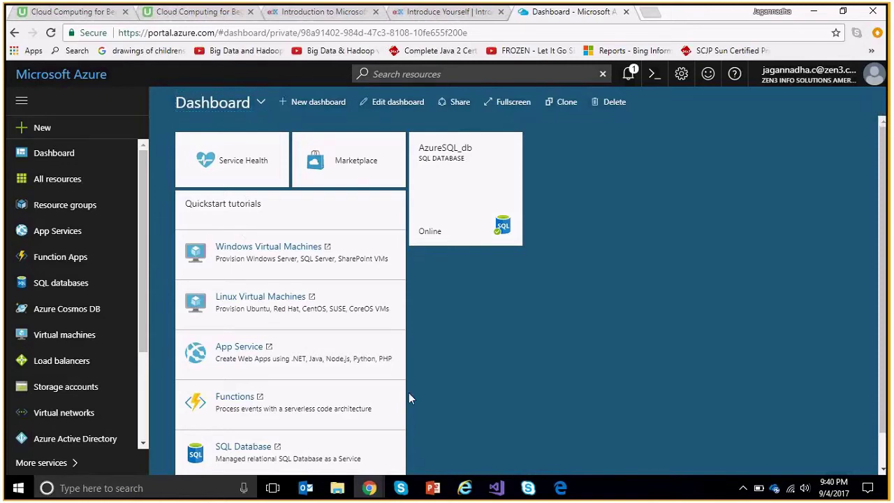
Return to the loaded Azure dashboard and open a new blank browser tab.
click(562, 489)
click(563, 489)
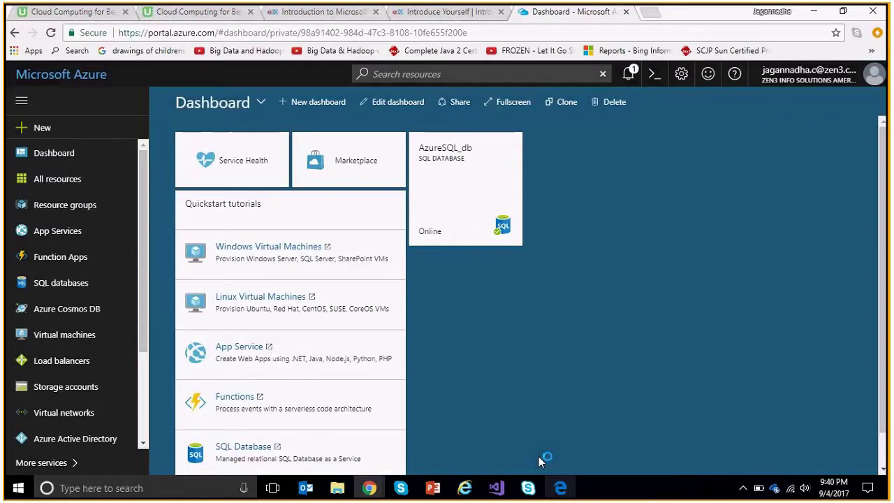
click(648, 15)
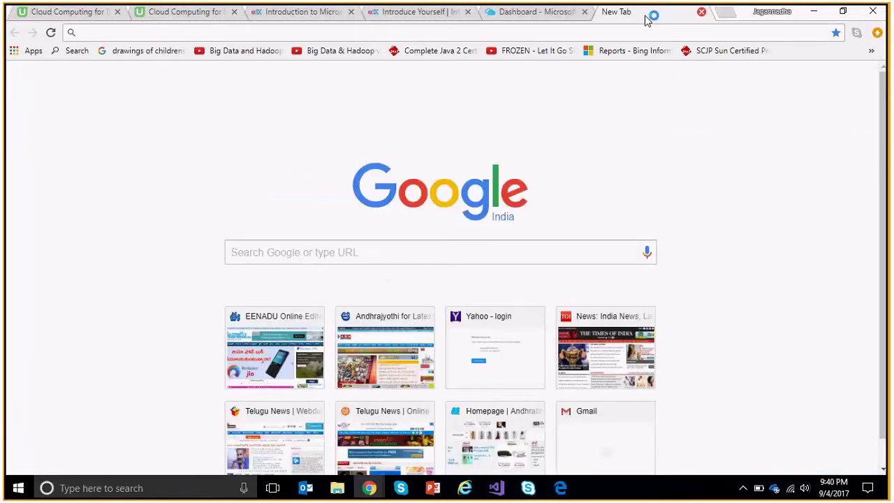
Go to the Jenkins download page and choose Deploy to Azure for Jenkins 2.60.3 LTS.
text(https://jenkins.io/download/)
key(Return)
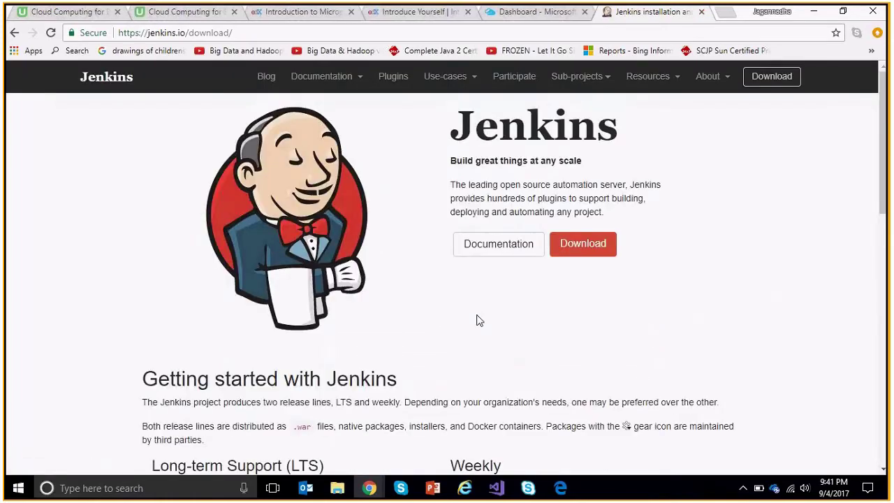
scroll(479, 321, down, 5)
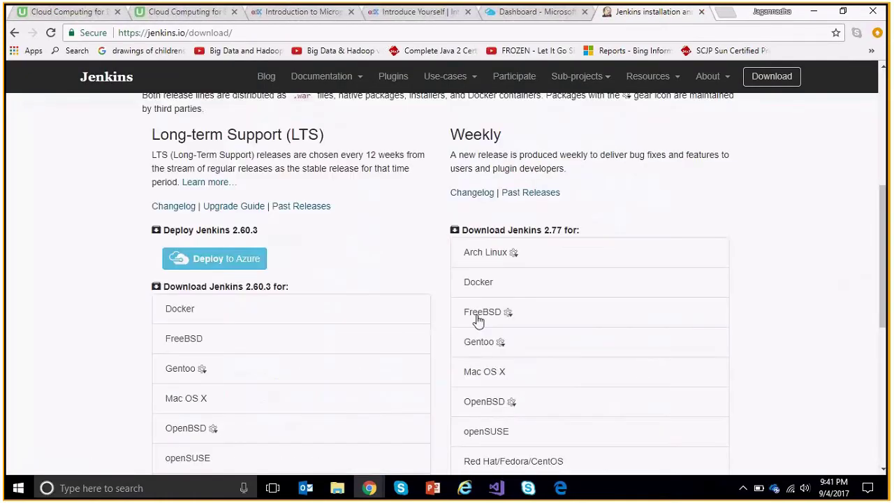
scroll(478, 321, down, 1)
click(202, 151)
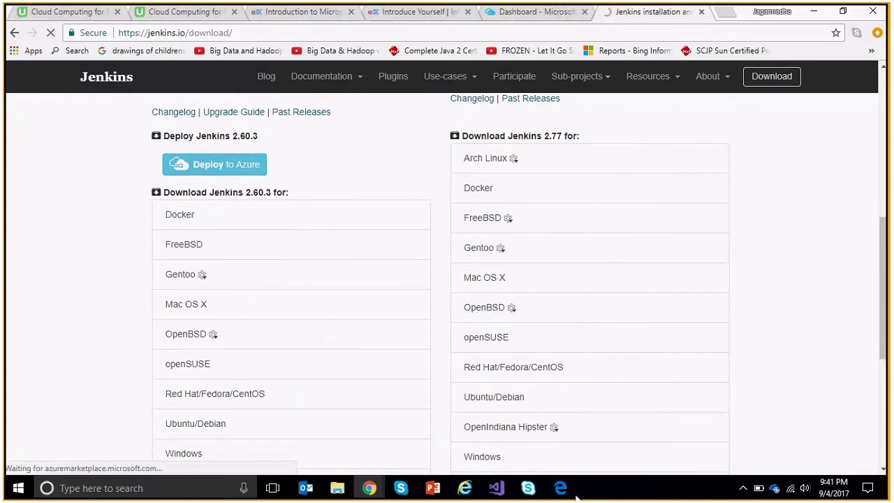
Copy the portal's Jenkins creation address from the other browser and load it in Chrome.
click(560, 489)
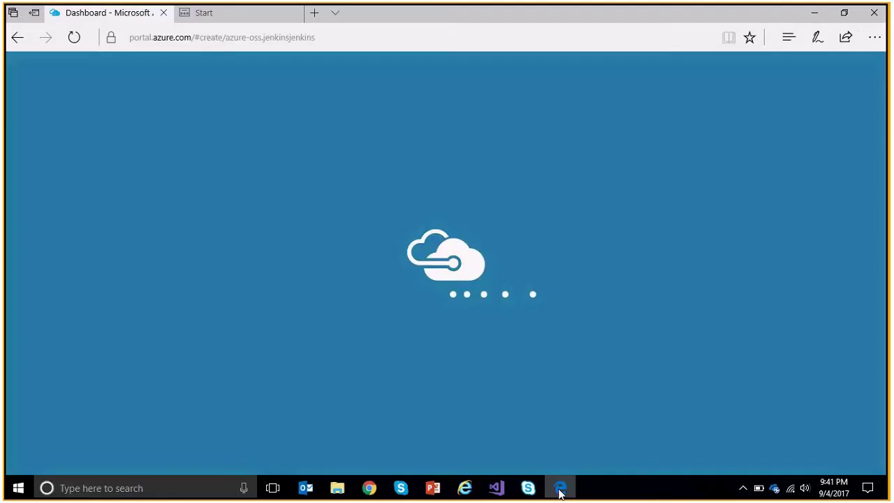
click(560, 489)
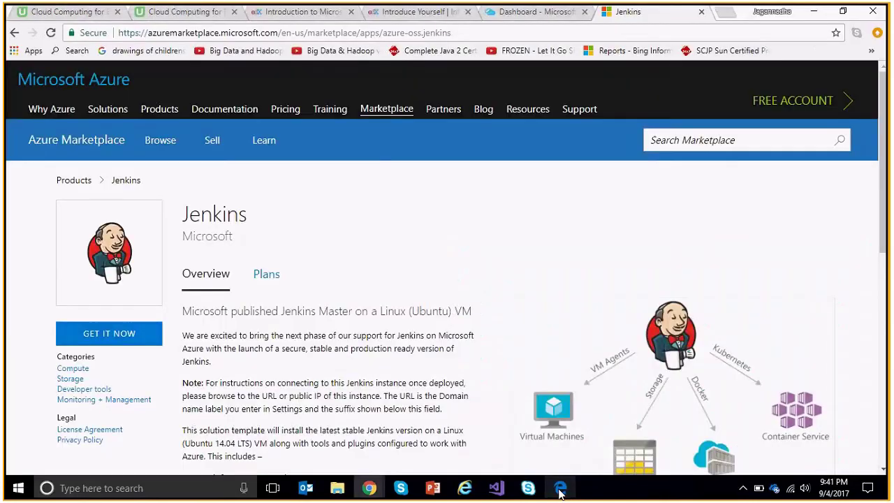
click(561, 489)
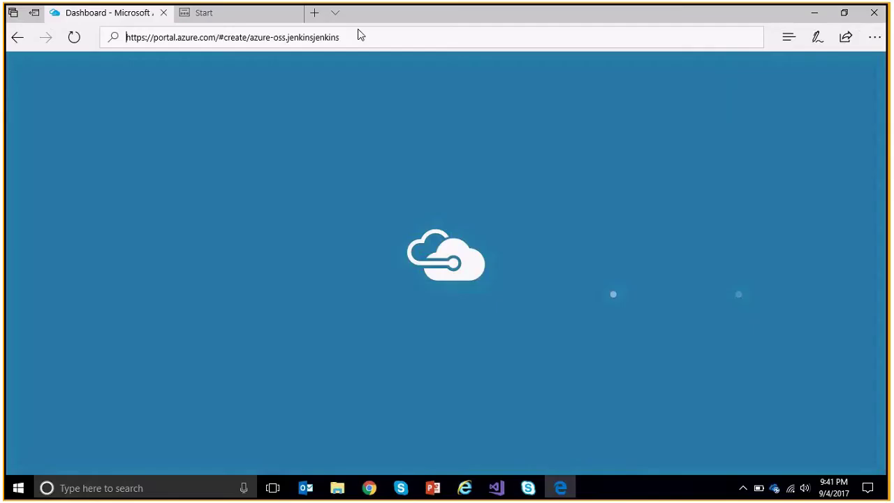
click(359, 34)
key(ctrl+c)
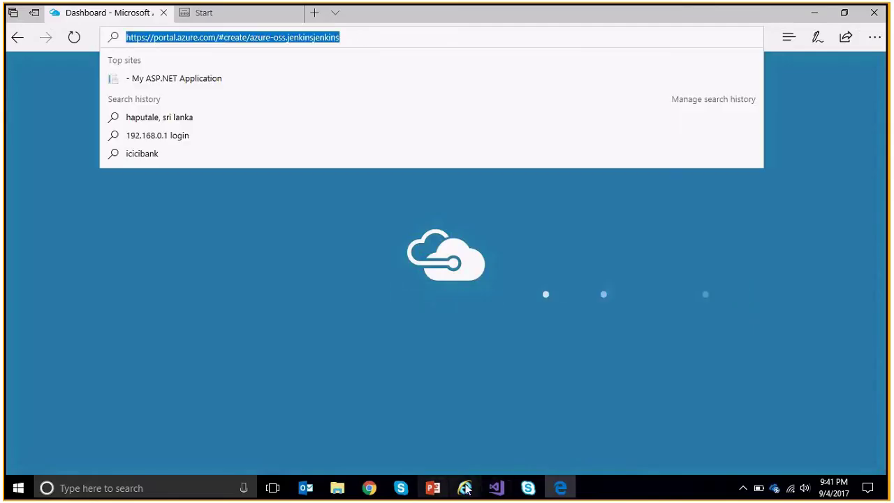
click(560, 486)
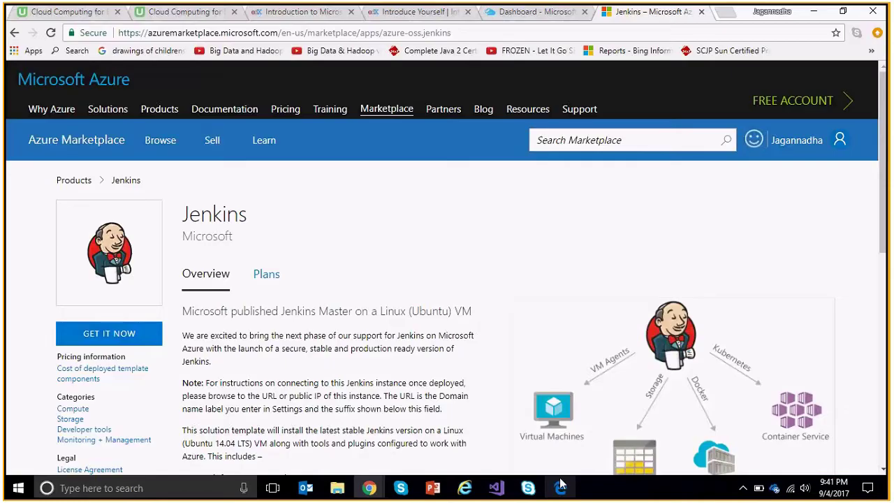
click(289, 35)
key(ctrl+v)
key(Return)
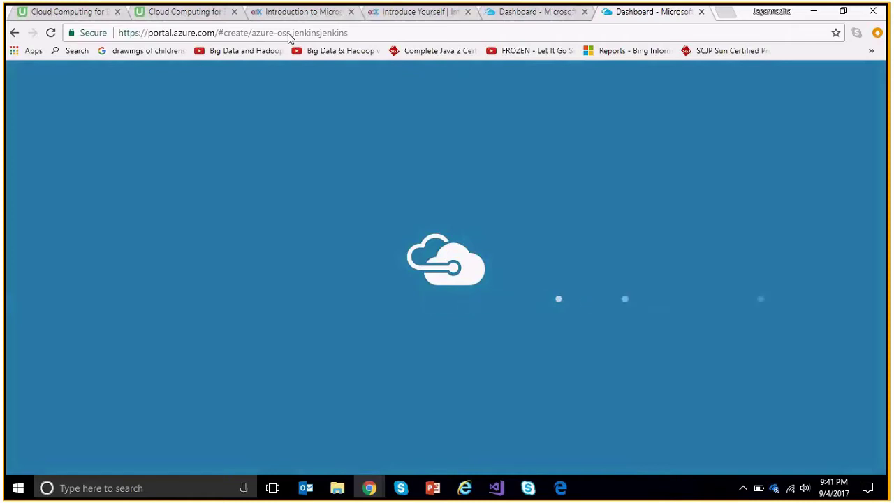
On the loaded dashboard tab, try the + New panel, which stays empty.
click(560, 489)
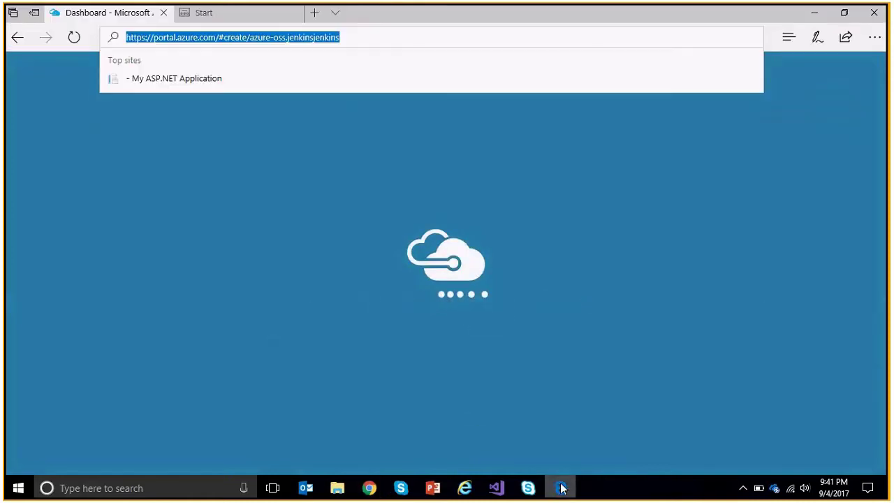
click(561, 488)
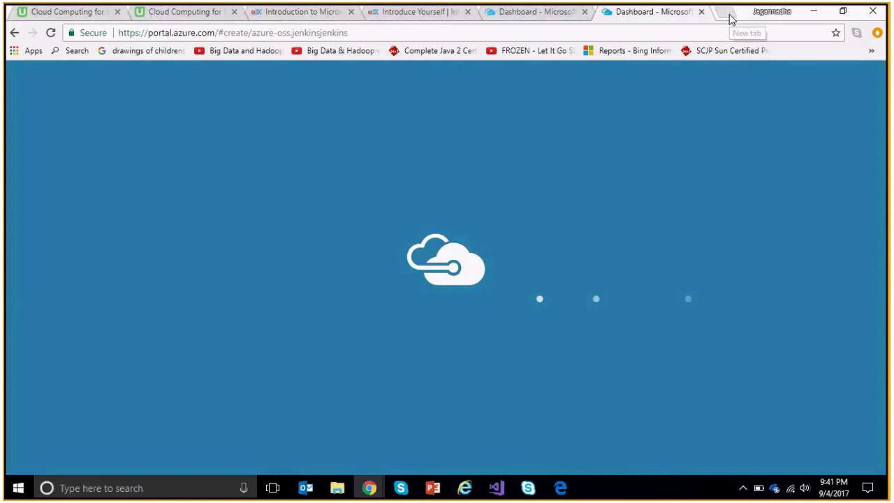
click(503, 14)
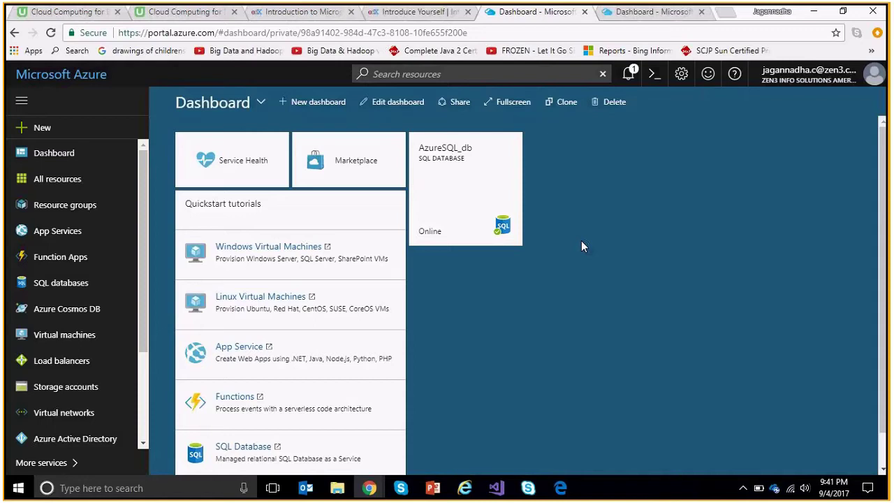
click(40, 127)
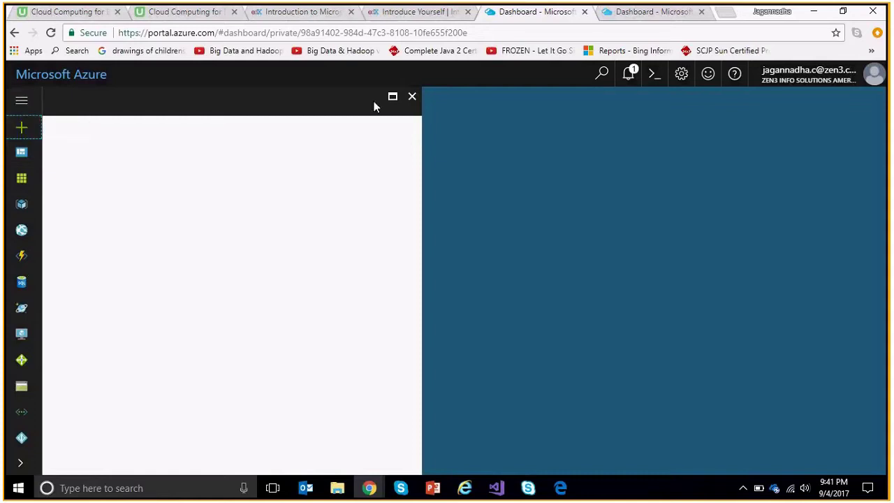
click(412, 97)
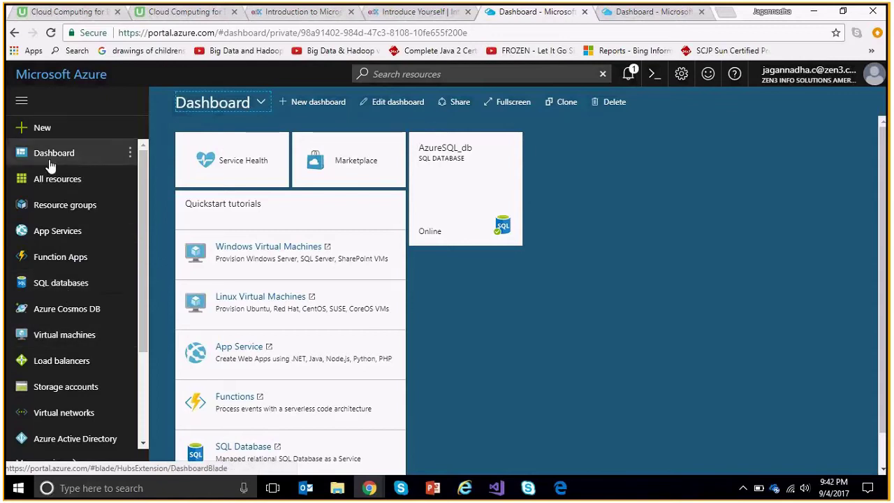
click(41, 127)
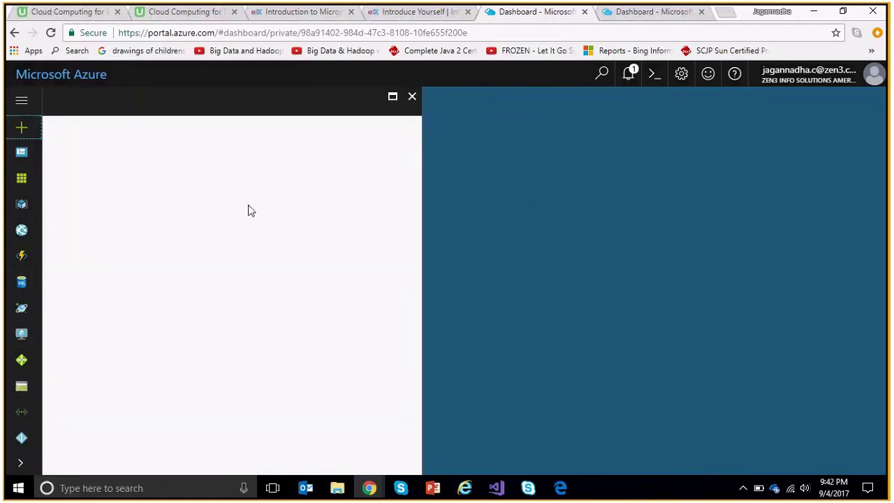
Check the Jenkins creation tab, then reload the portal dashboard tab.
click(638, 15)
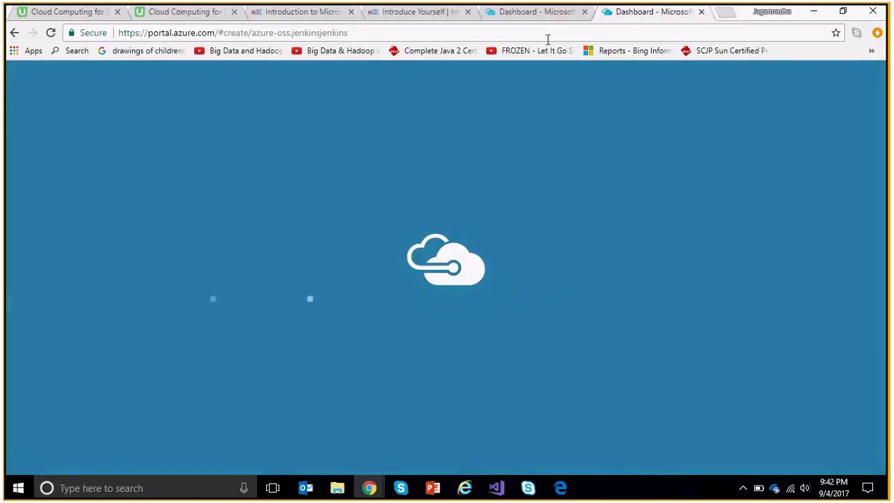
click(538, 12)
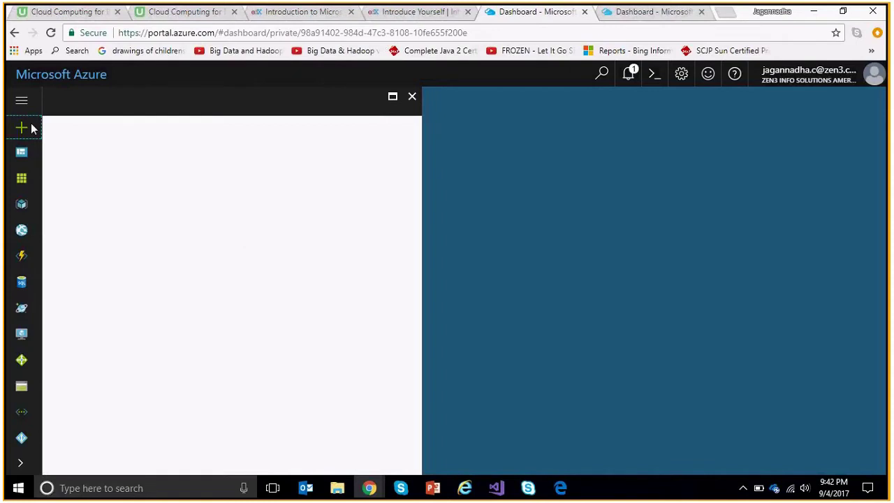
click(254, 33)
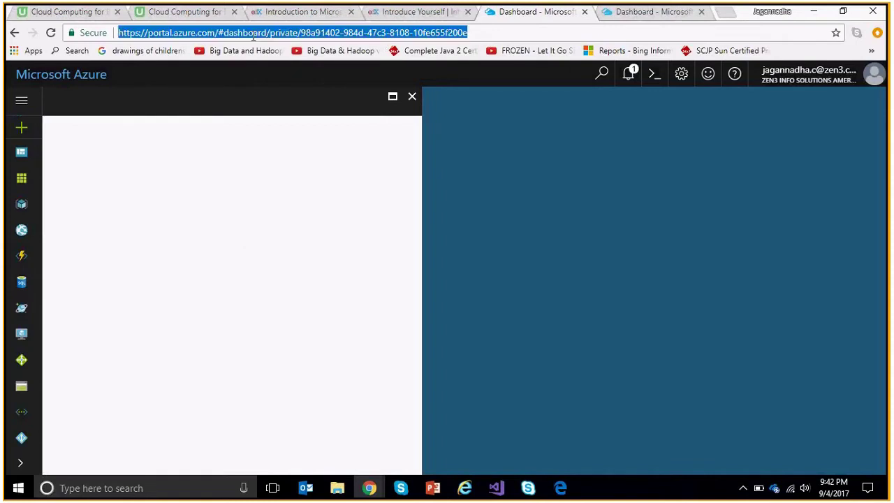
key(Return)
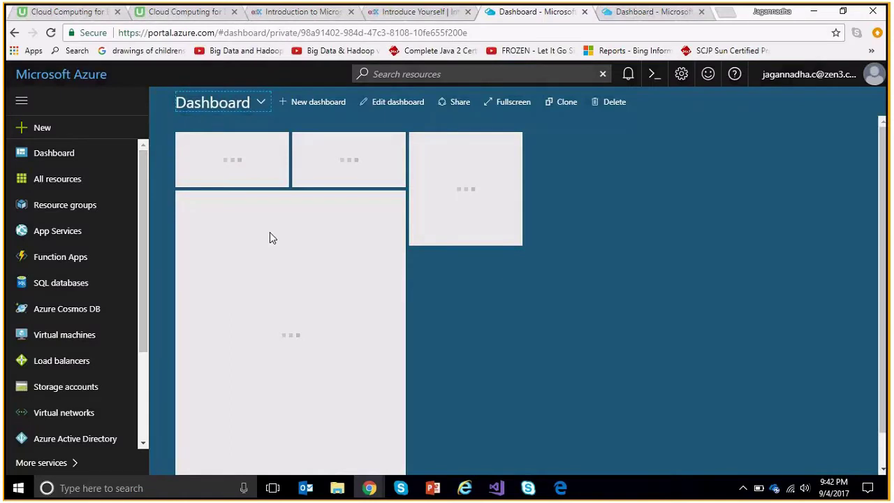
Dismiss the credit notification, expand the navigation menu, and close the empty new-resource panel.
click(43, 128)
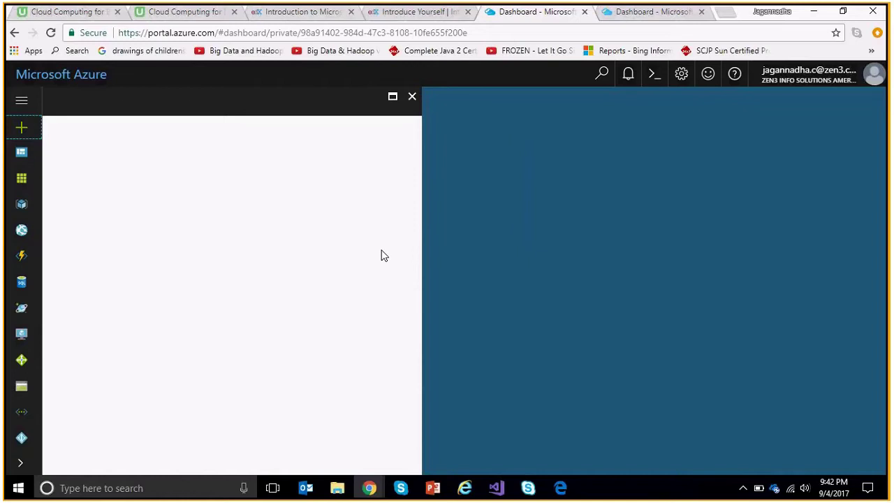
click(660, 14)
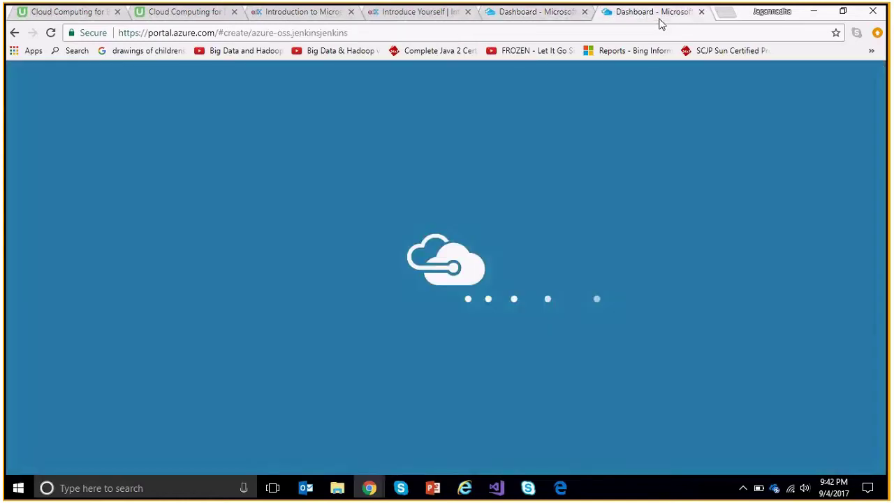
click(538, 12)
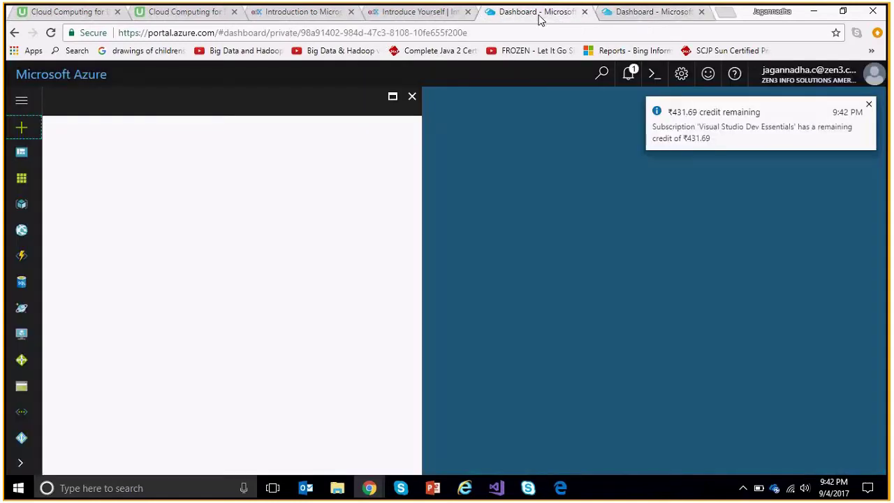
click(870, 106)
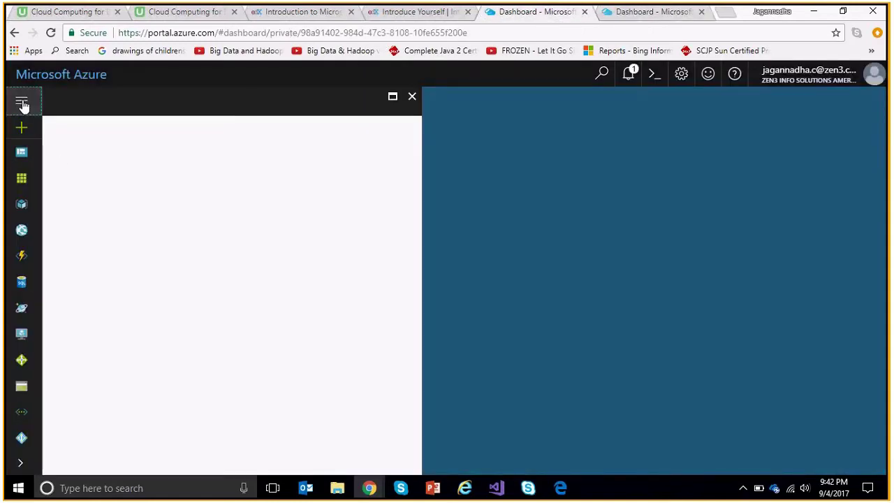
click(21, 103)
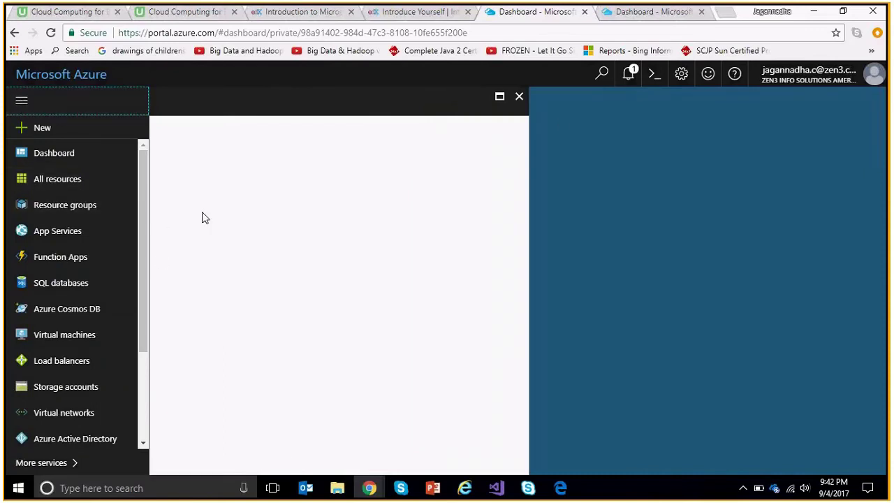
click(521, 98)
Reload the Azure portal with Ctrl+L and Enter, then open + New again.
click(379, 494)
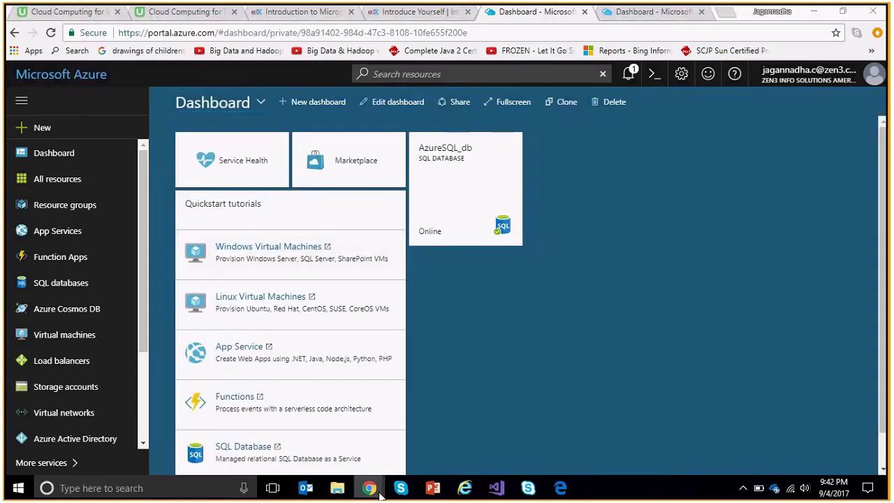
click(482, 435)
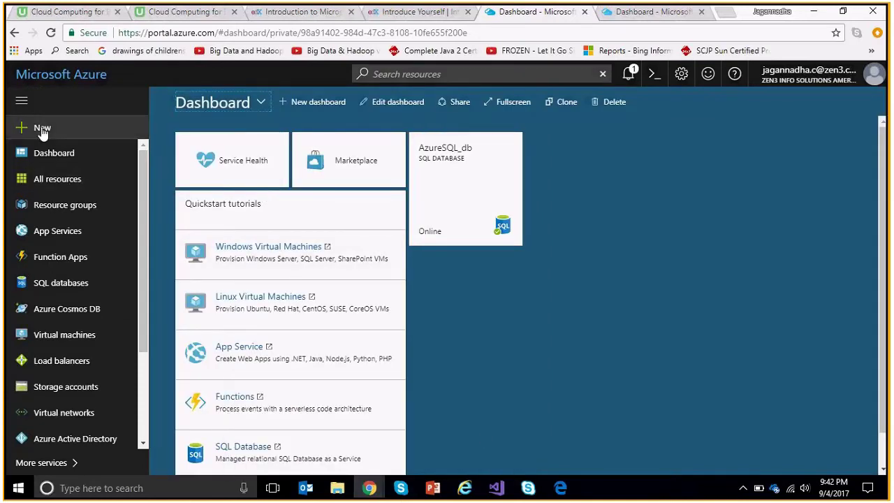
key(ctrl+l)
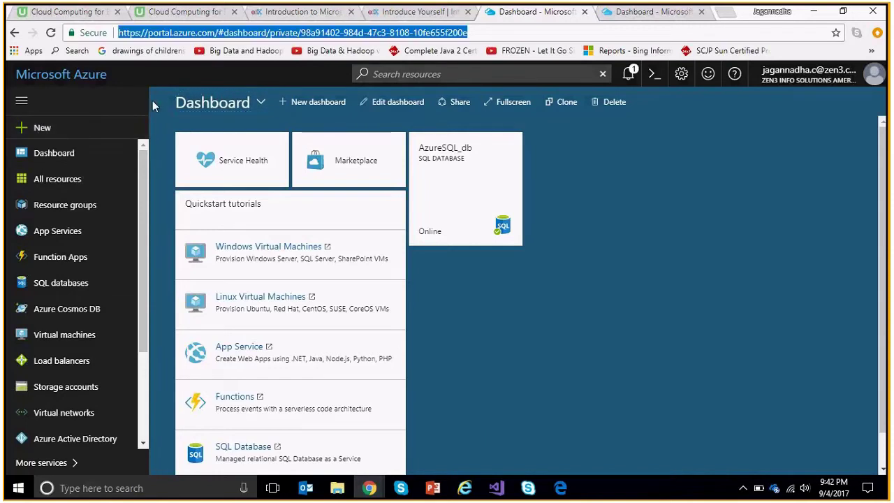
key(Return)
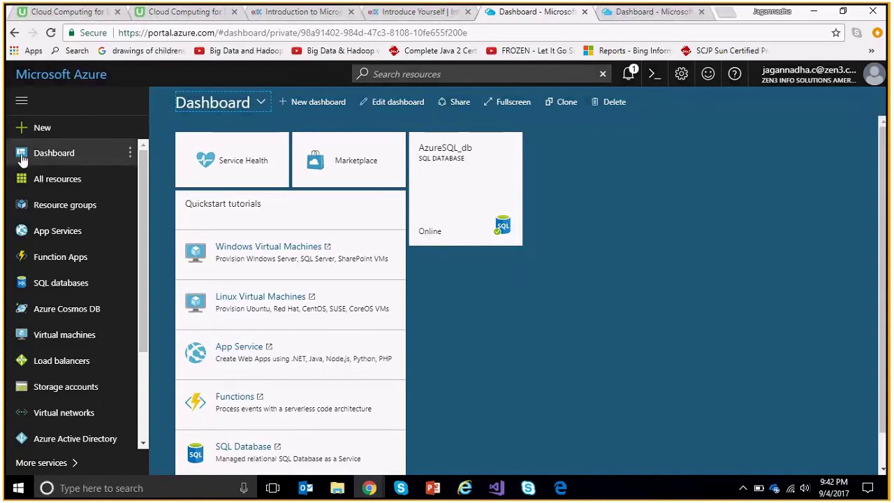
click(50, 130)
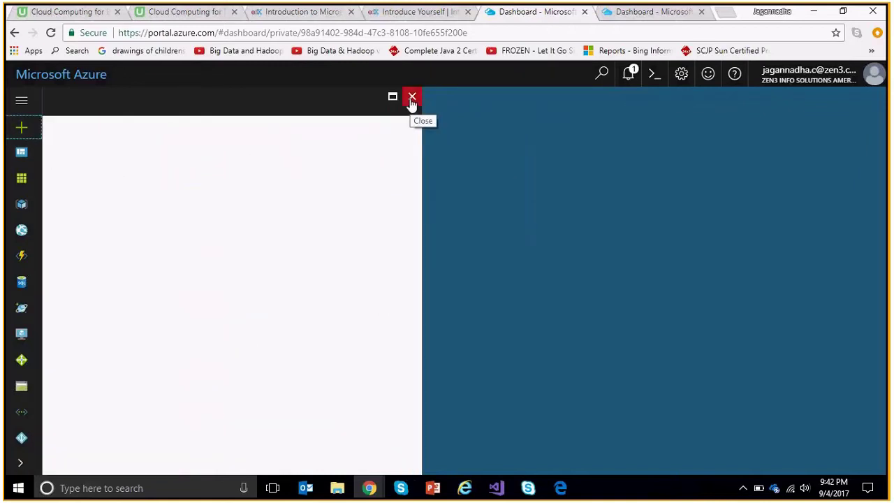
click(662, 14)
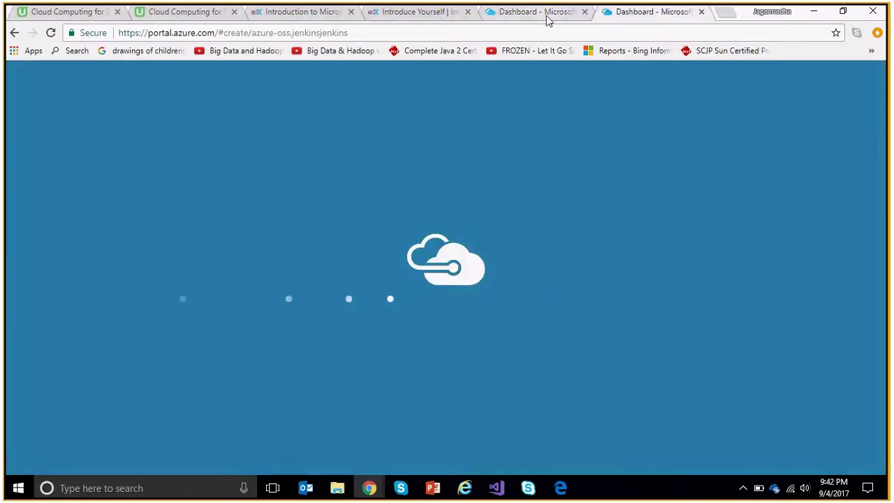
click(547, 14)
click(660, 15)
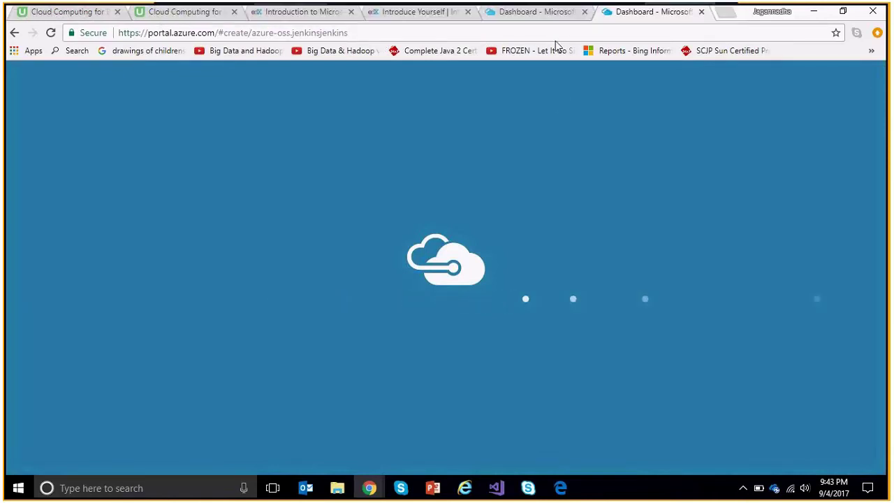
click(549, 14)
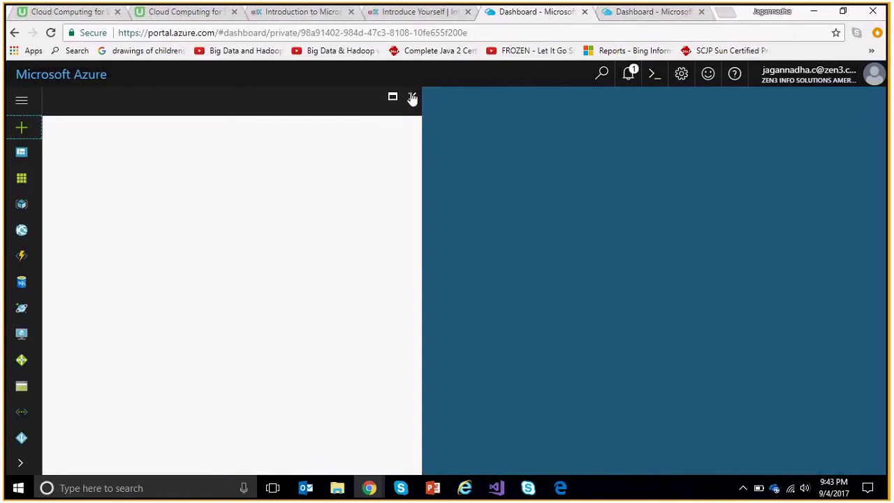
key(ctrl+l)
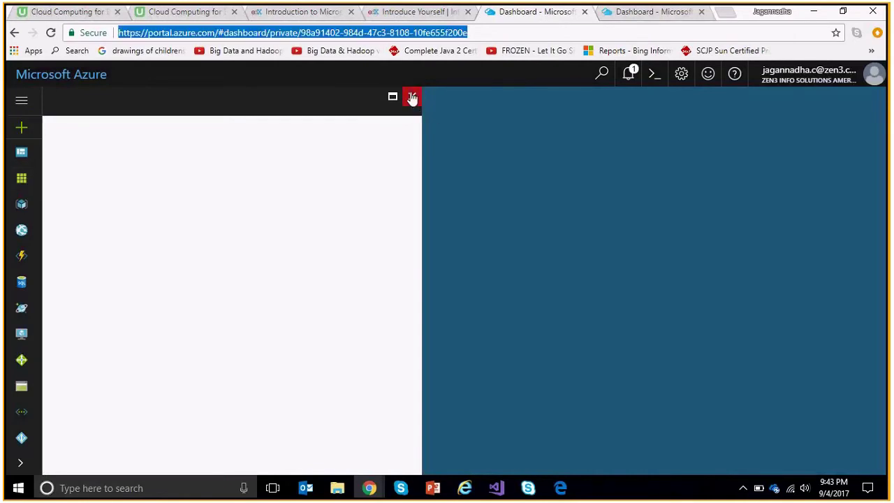
key(Return)
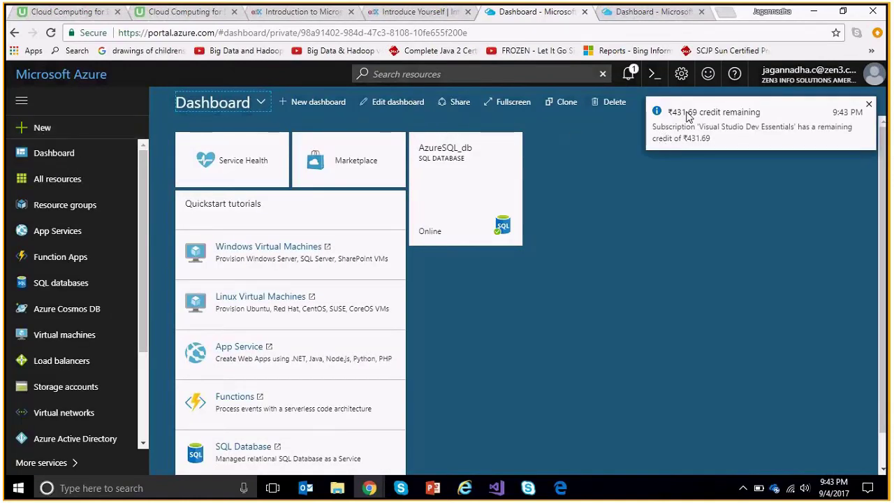
click(674, 116)
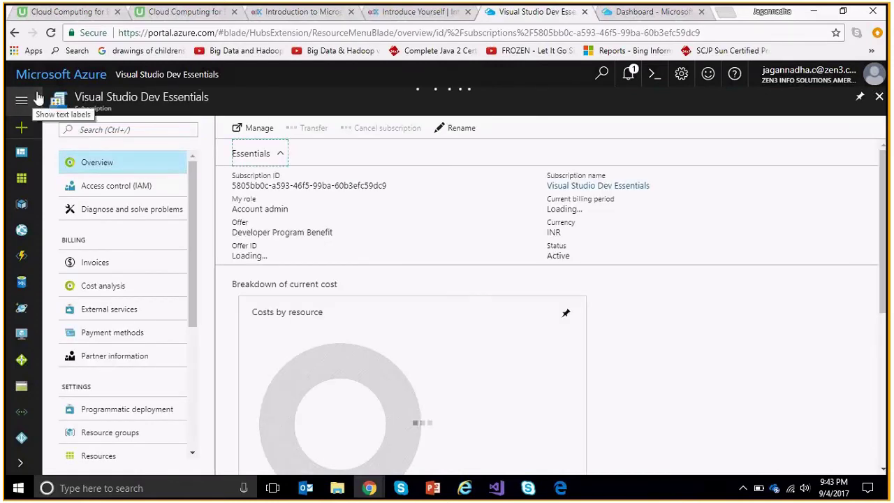
click(38, 97)
click(43, 130)
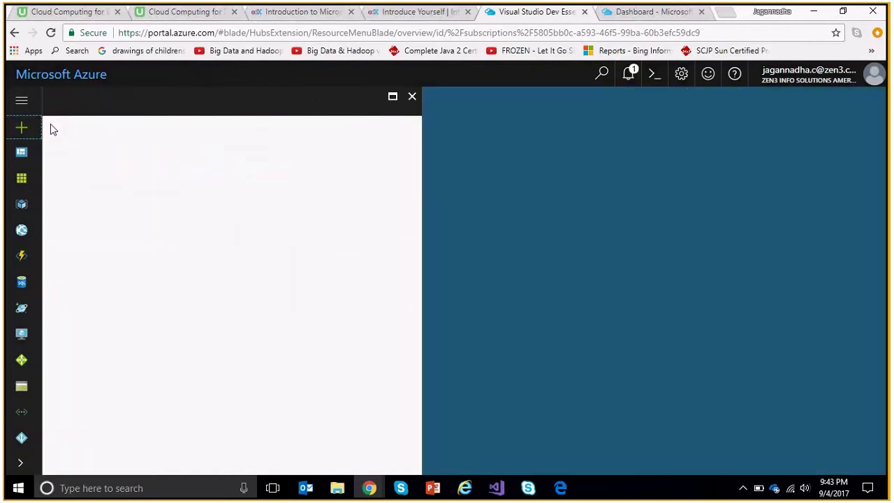
Close the empty New panel and bring up Edge's Azure portal tab showing the timeout.
click(412, 98)
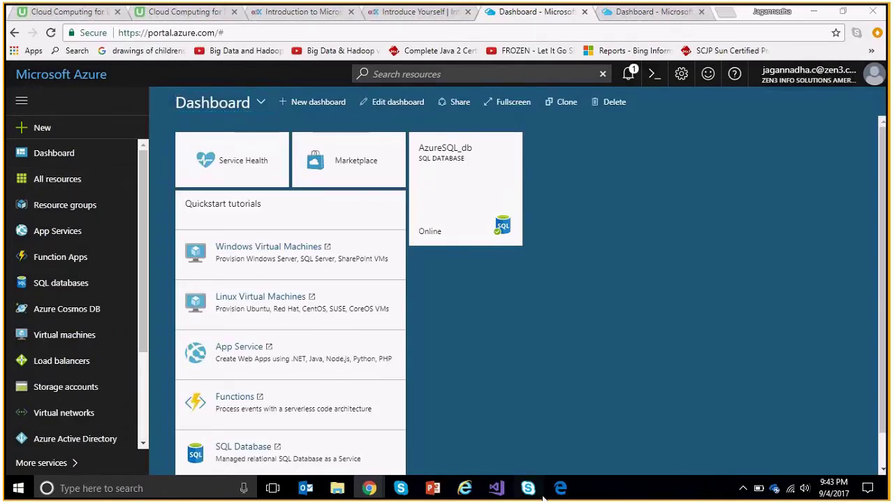
click(563, 490)
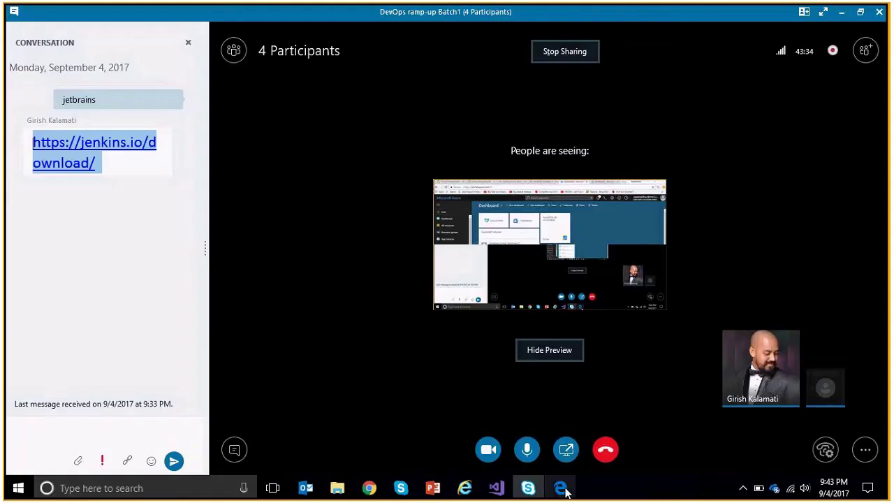
click(565, 492)
click(207, 14)
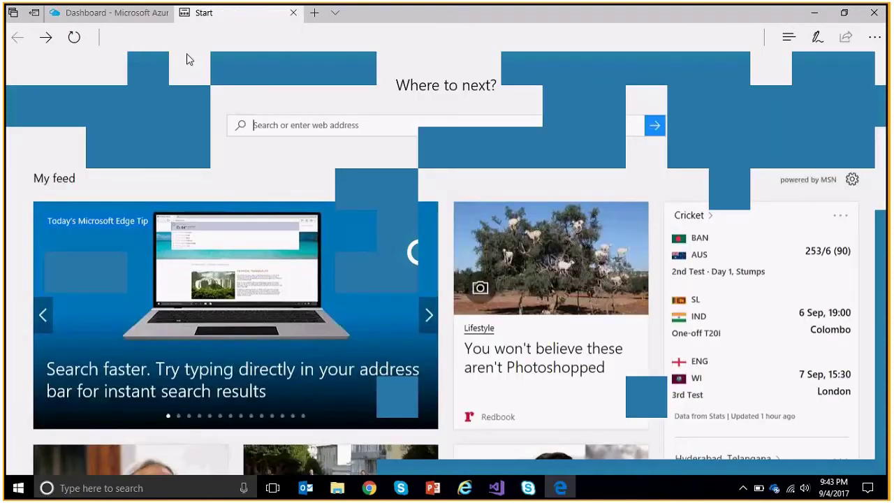
key(ctrl+Tab)
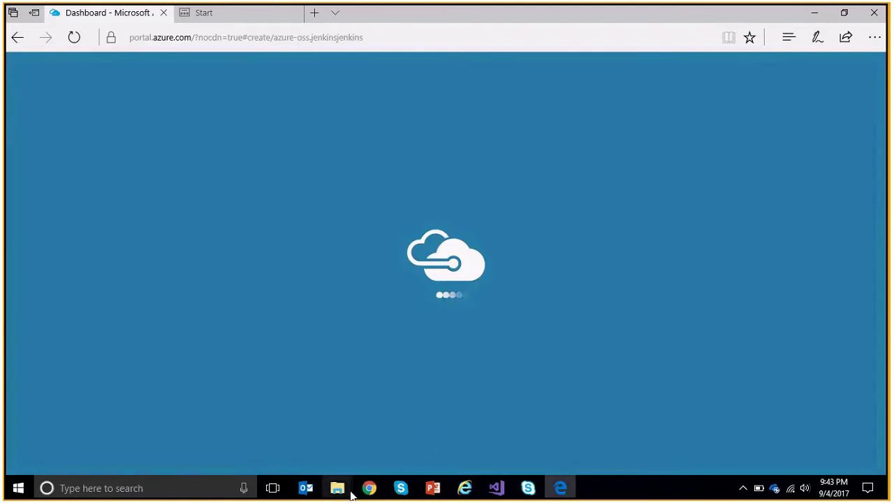
mouse_move(369, 488)
click(442, 439)
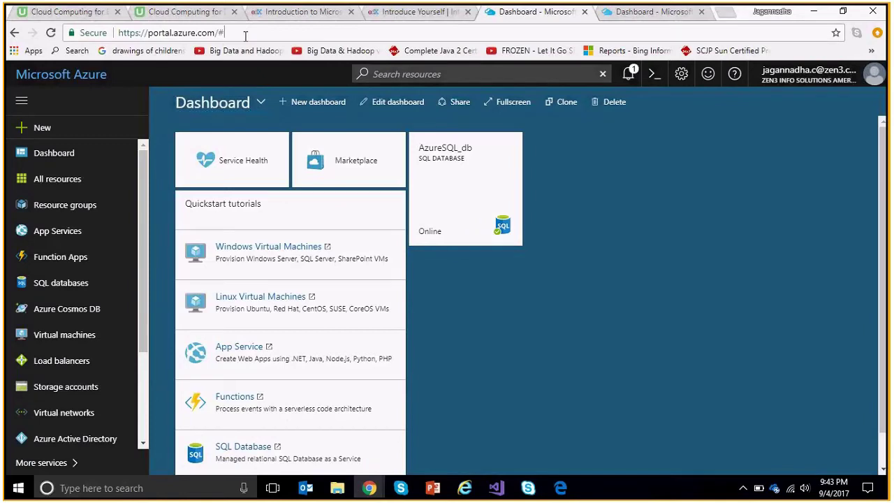
Copy the portal address from Chrome, load it in Edge, and open + New.
click(245, 33)
key(ctrl+c)
click(567, 492)
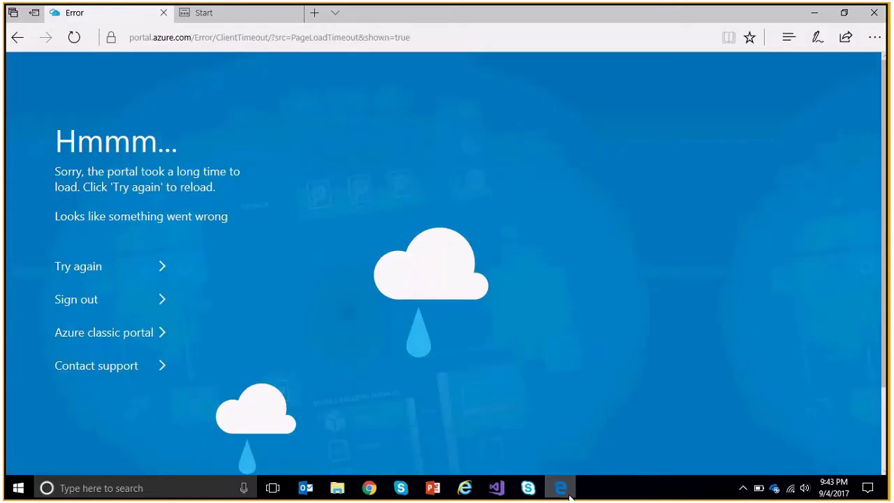
key(ctrl+l)
key(ctrl+v)
key(Return)
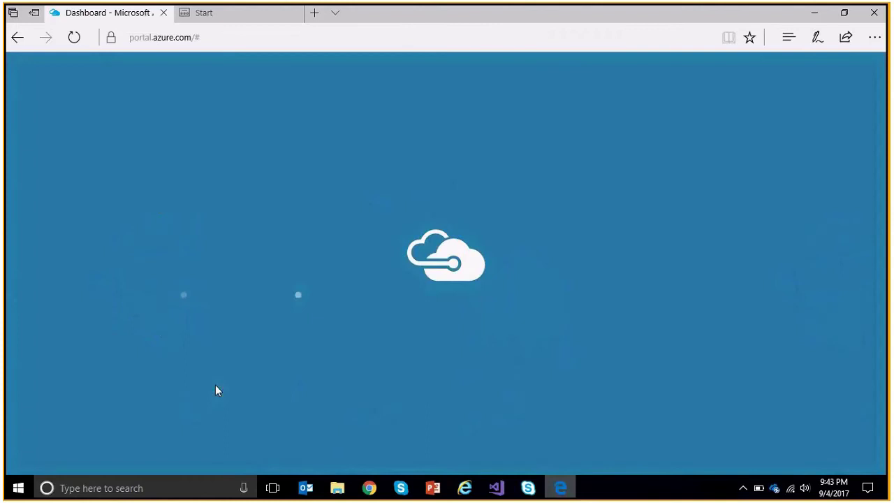
click(38, 122)
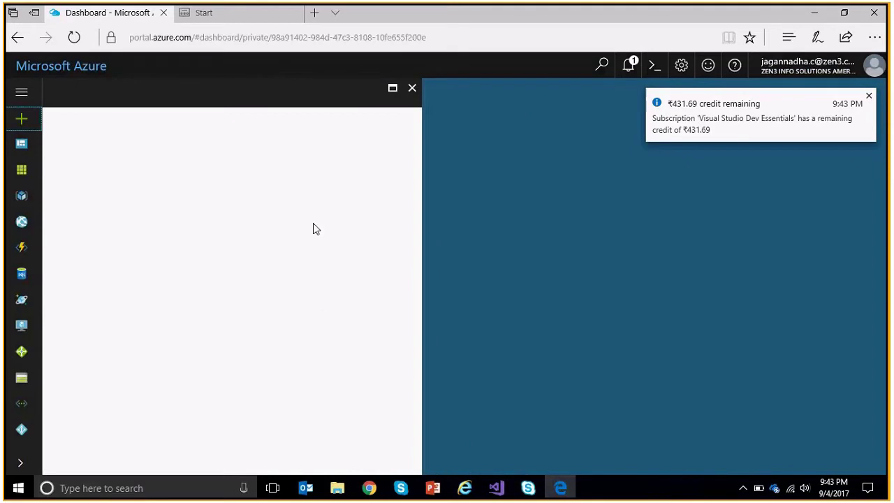
Copy the portal address in Edge, then open and close Chrome's empty New panel.
click(243, 22)
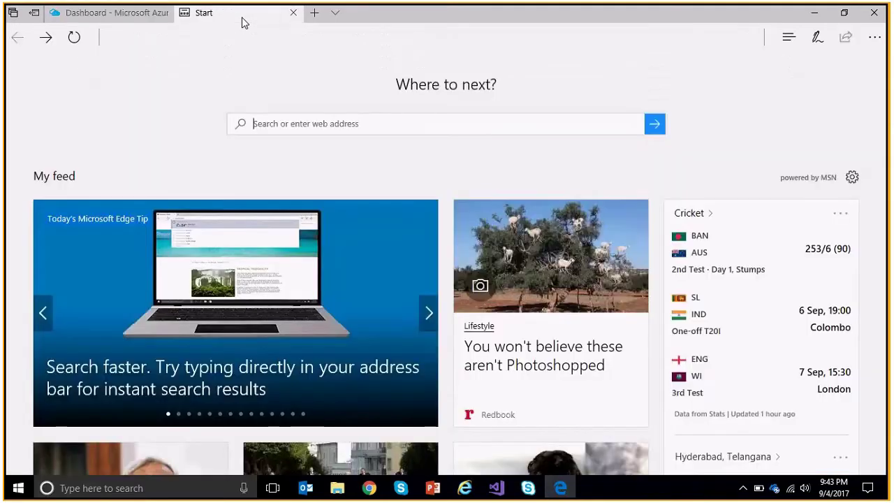
click(130, 14)
key(ctrl+l)
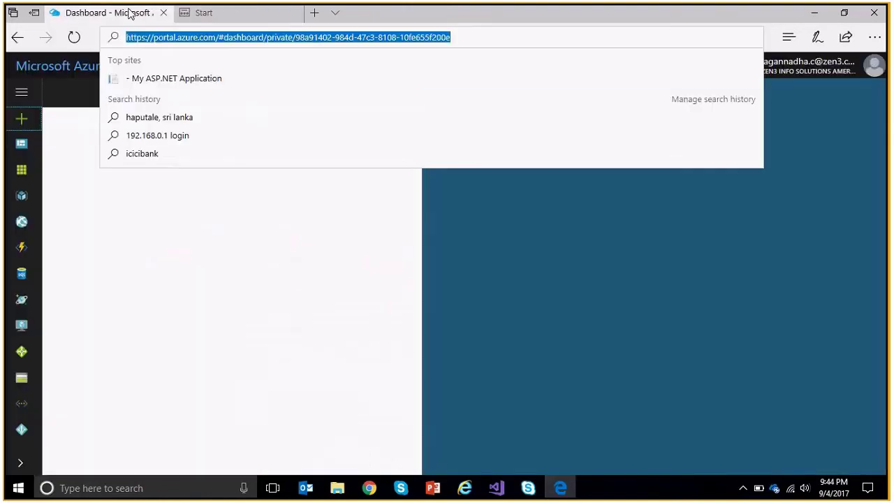
key(Escape)
key(alt+Tab)
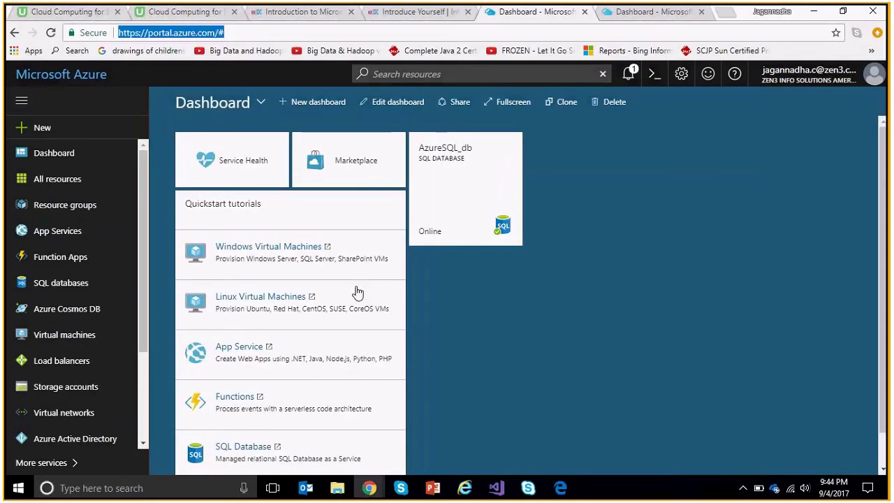
click(42, 128)
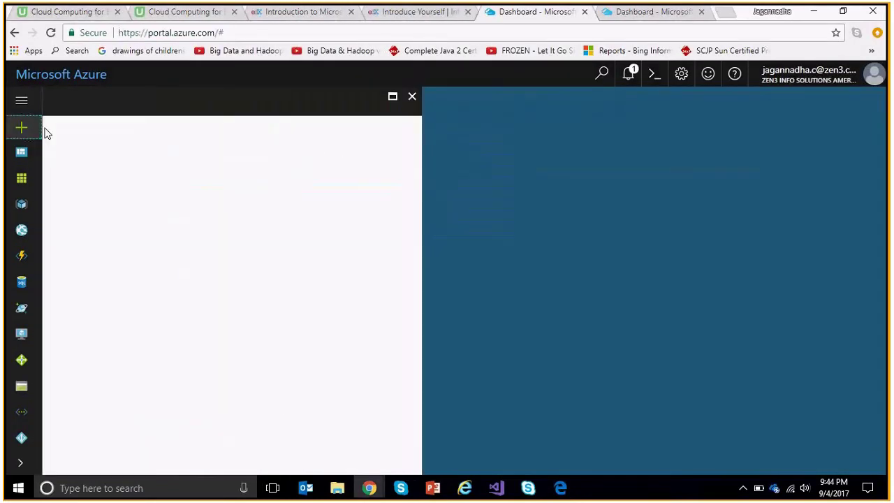
click(412, 97)
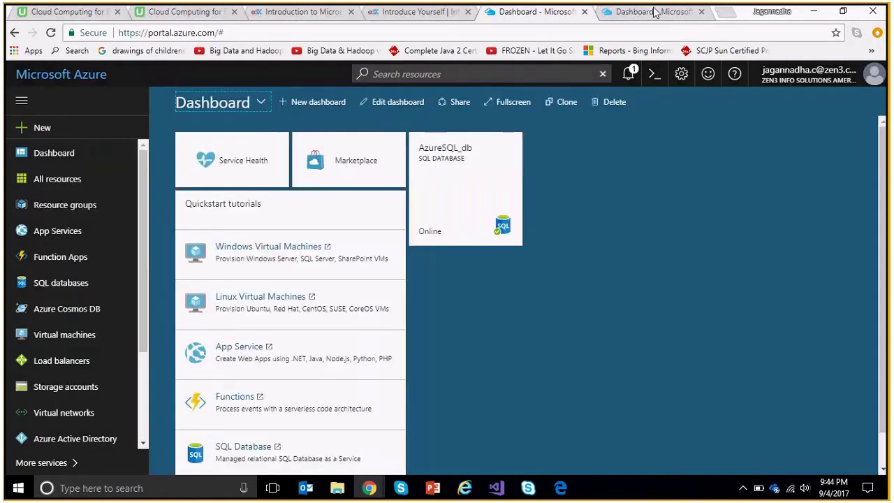
Close the second dashboard tab, retry the New panel, and reload the portal with F5.
click(656, 13)
click(702, 12)
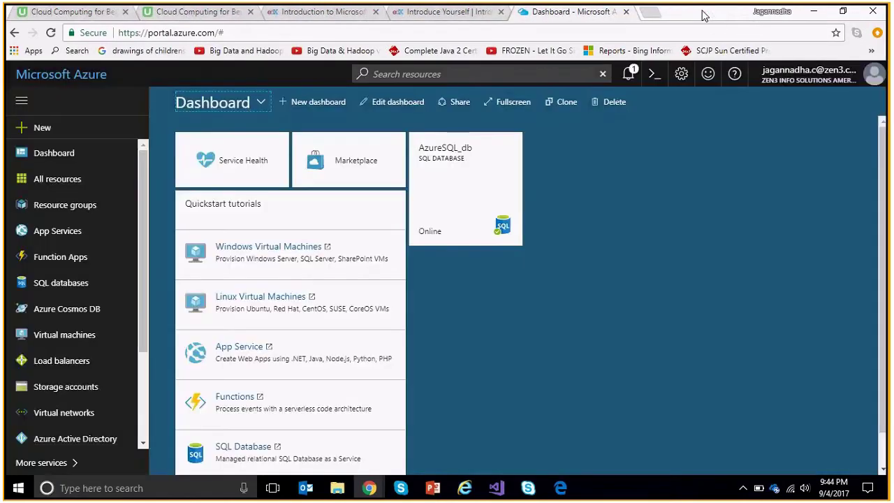
click(44, 131)
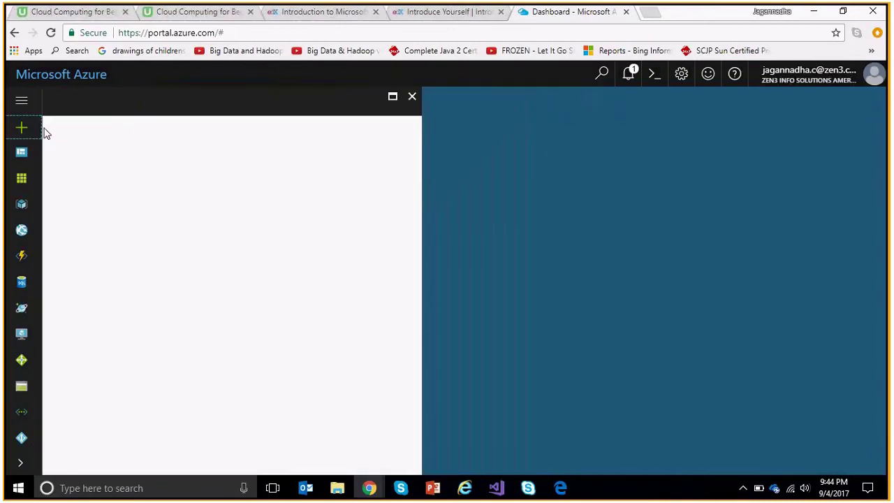
click(412, 97)
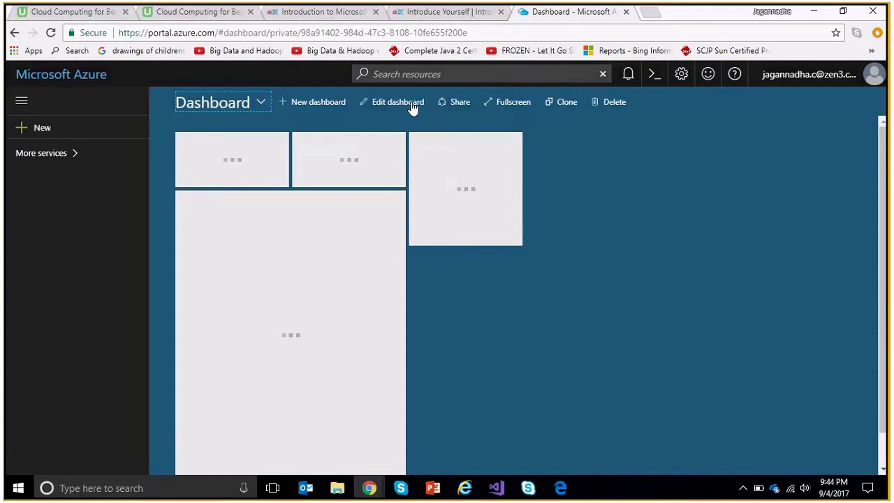
click(49, 137)
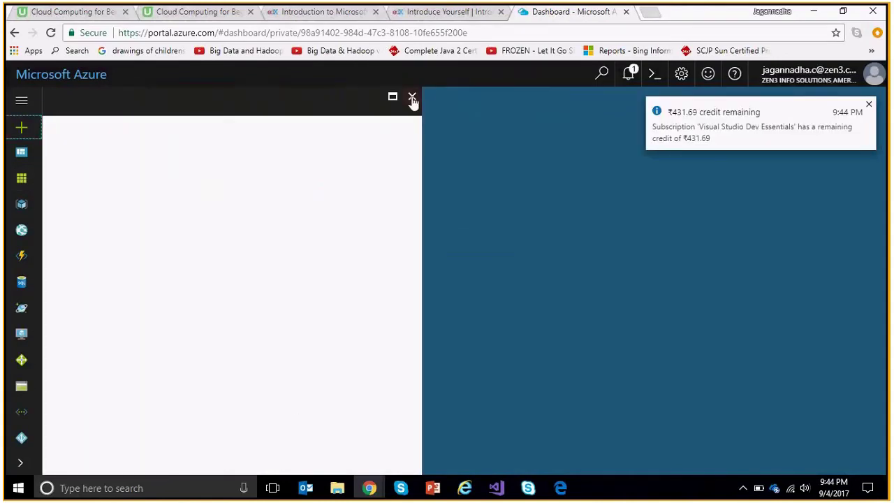
key(F5)
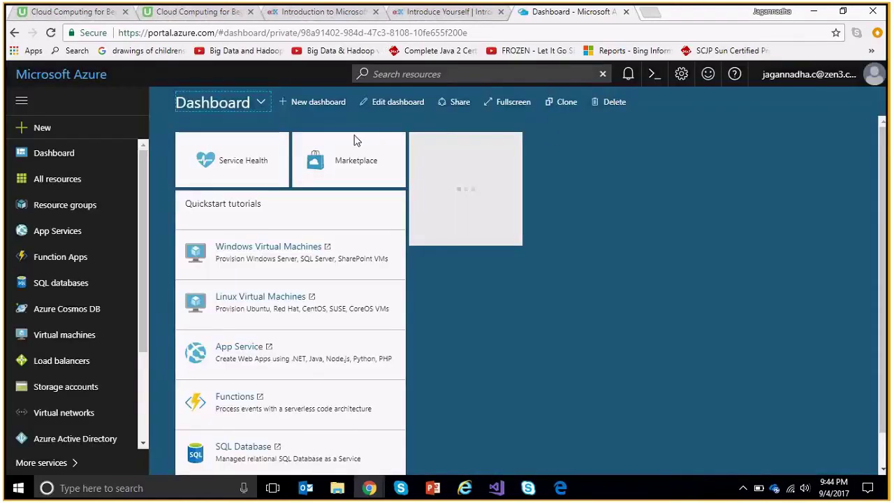
Close the still-empty New blade and close the Azure dashboard tab.
click(46, 129)
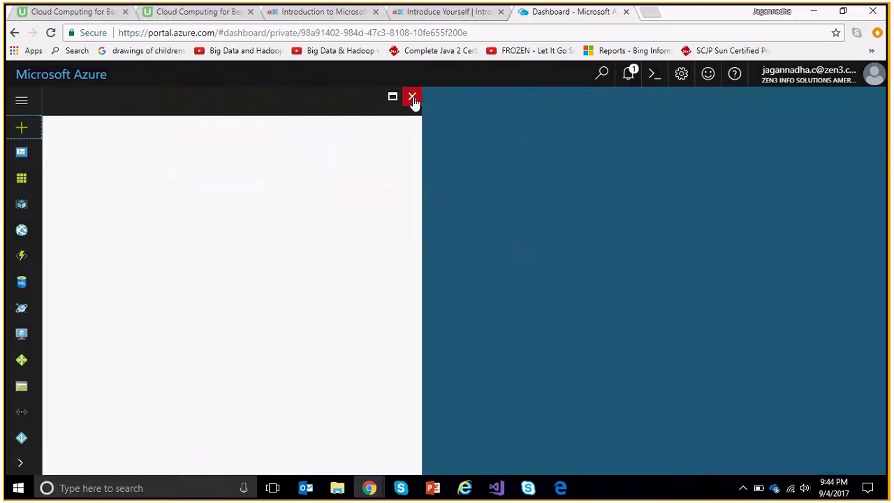
click(413, 98)
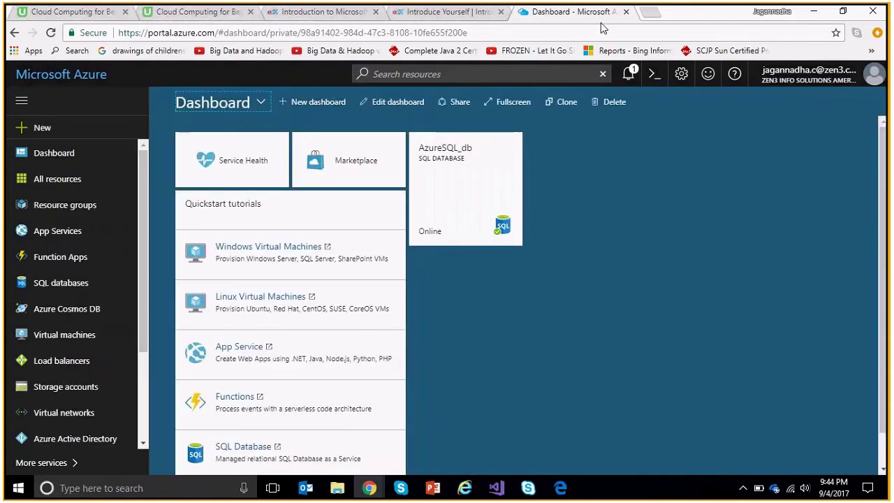
click(602, 32)
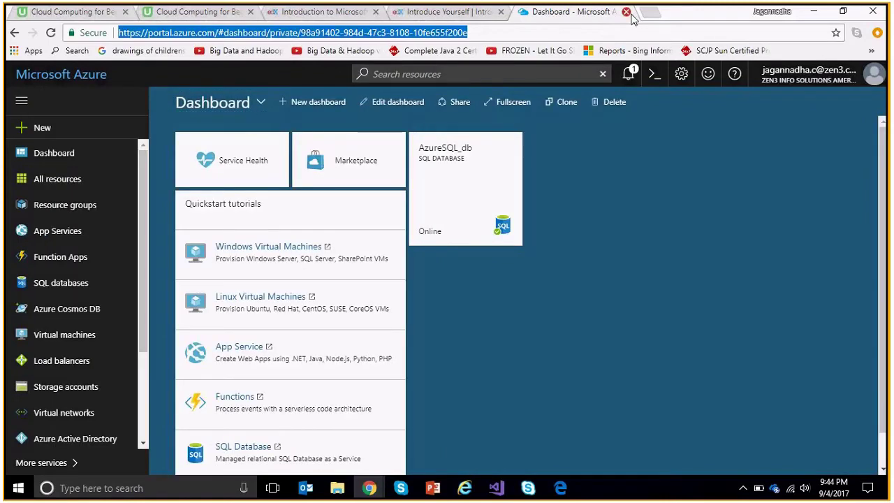
click(628, 12)
Bring the All resources window forward and open + New with the Compute offerings.
mouse_move(381, 488)
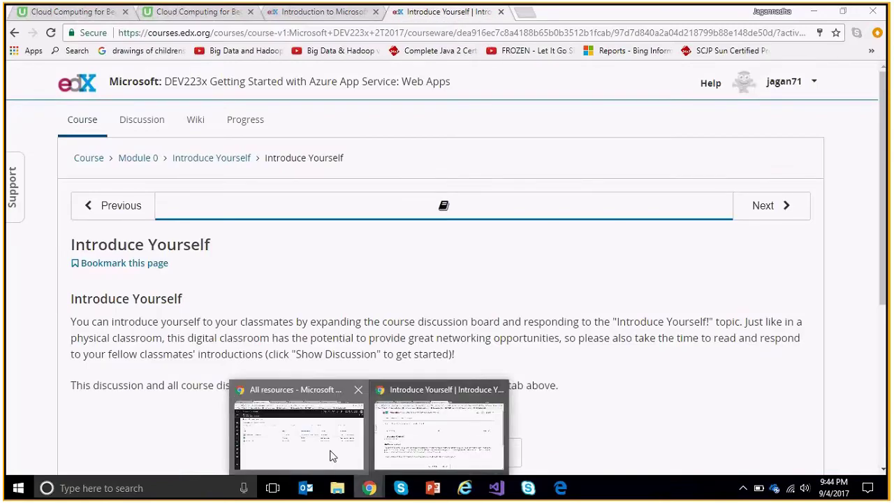
click(332, 456)
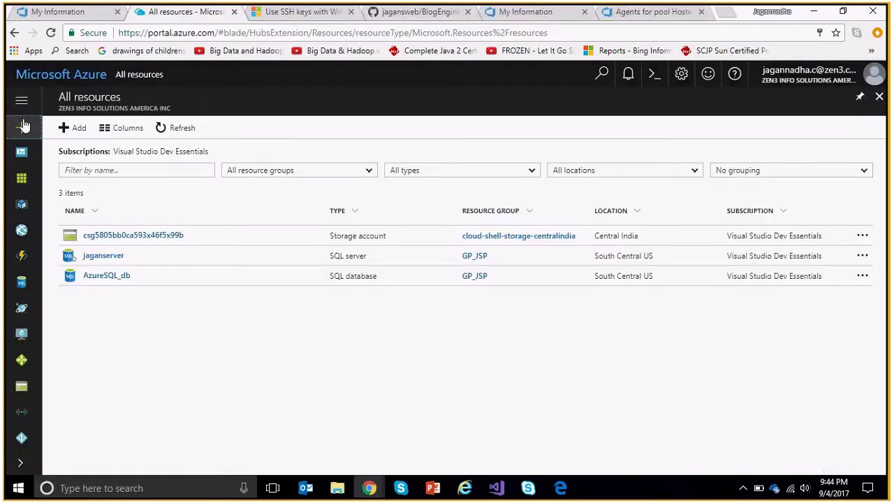
click(23, 127)
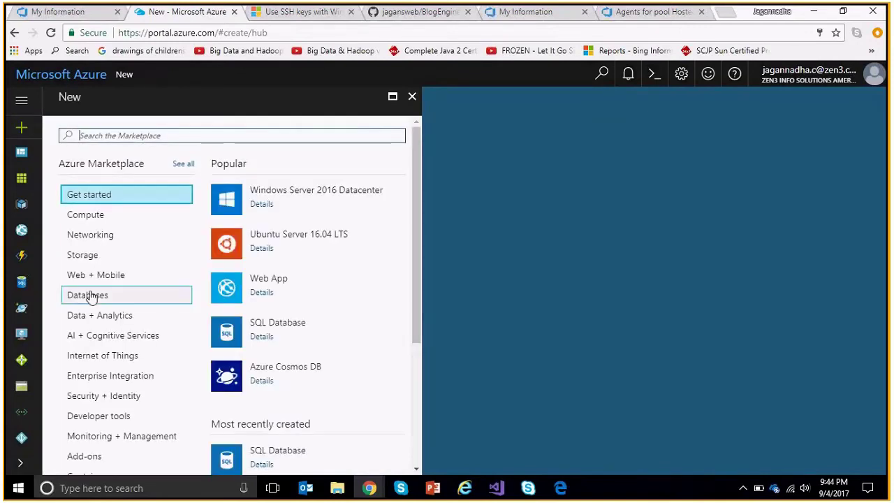
click(94, 218)
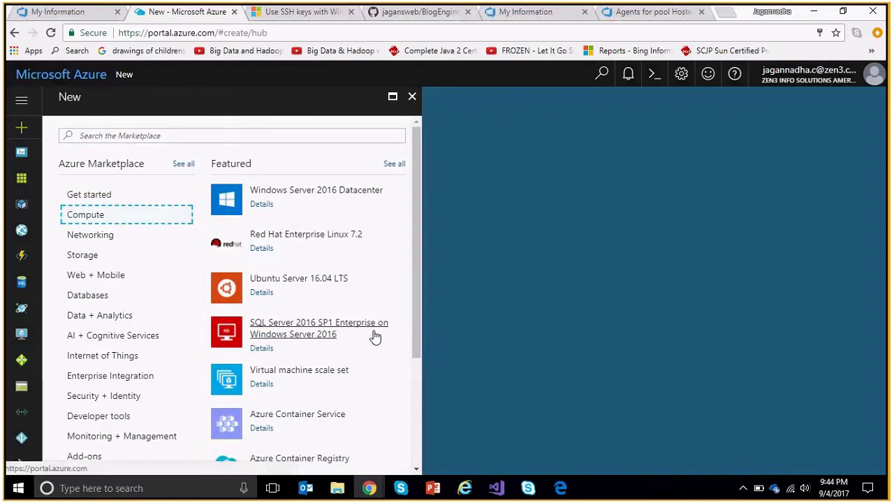
Search the Marketplace for 'jen', pick Jenkins, and click Create to start its deployment.
click(255, 135)
text(jen)
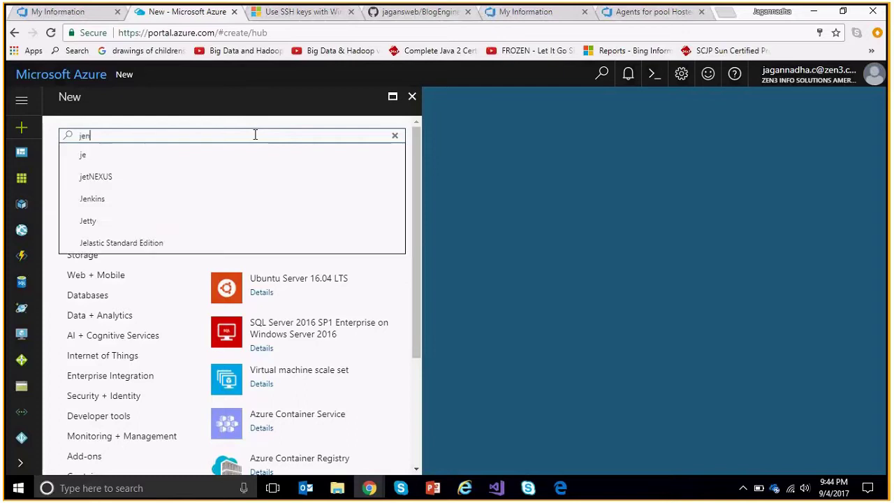
key(Down)
key(Return)
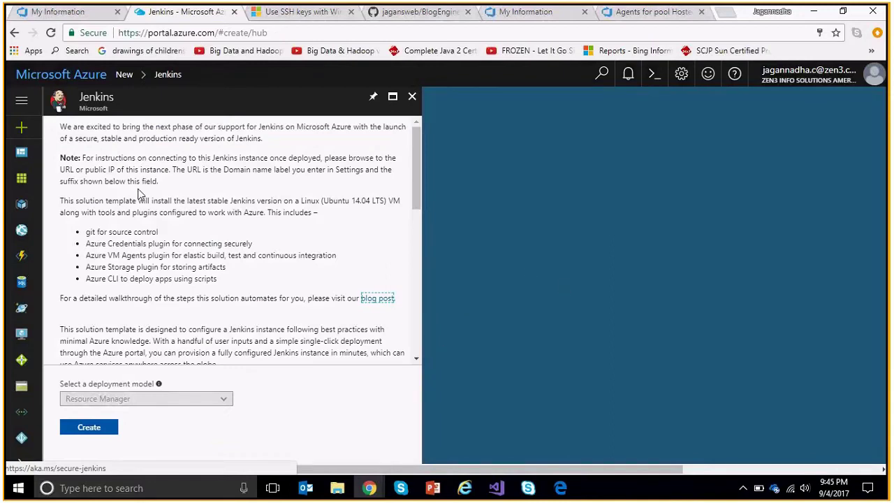
click(91, 429)
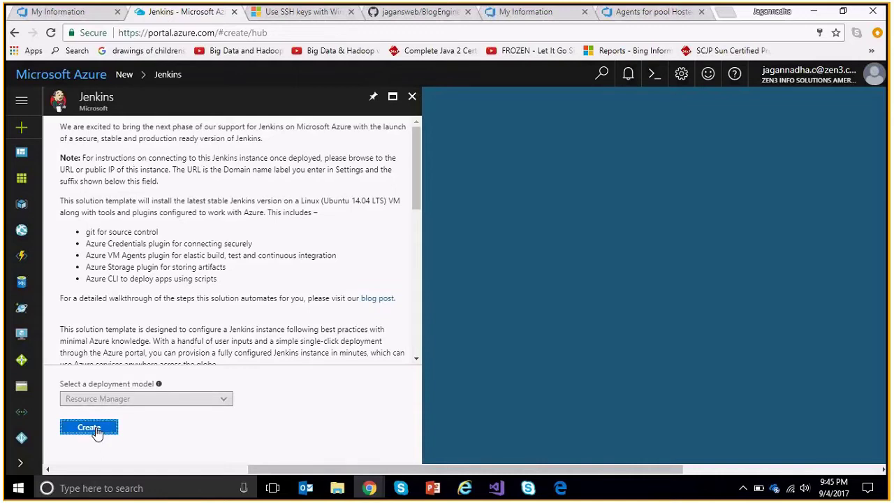
click(89, 428)
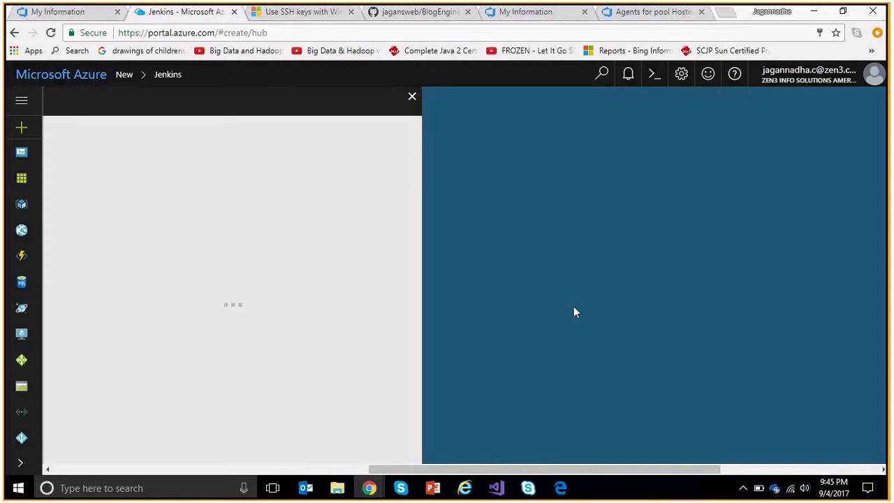
Move Skype in the taskbar, bring up Edge's Azure dashboard, and switch to its blank Start tab.
click(653, 12)
click(187, 12)
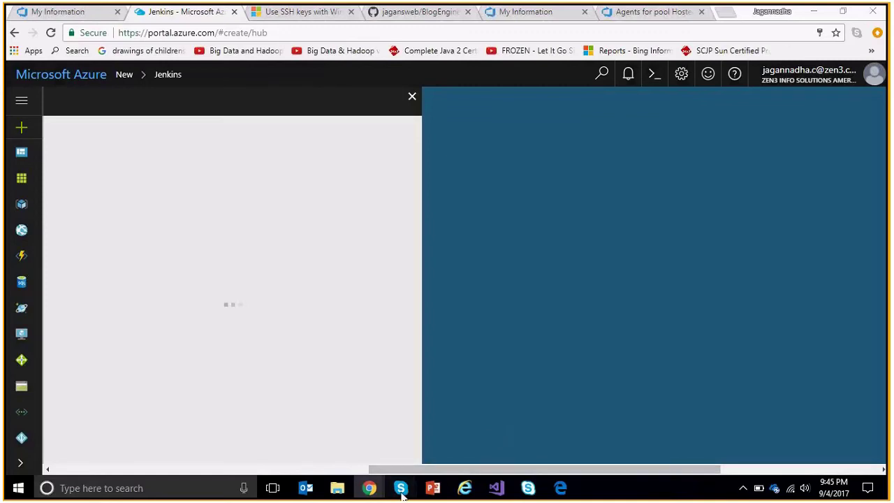
drag(402, 493, 504, 499)
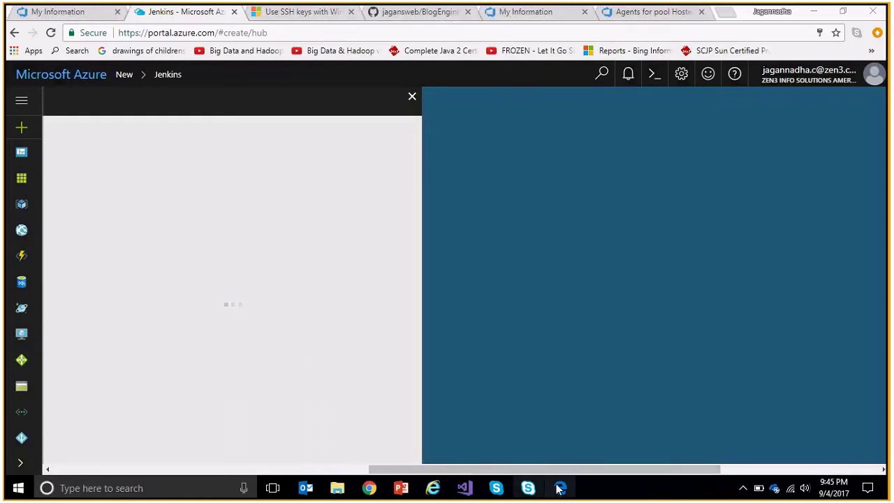
mouse_move(562, 489)
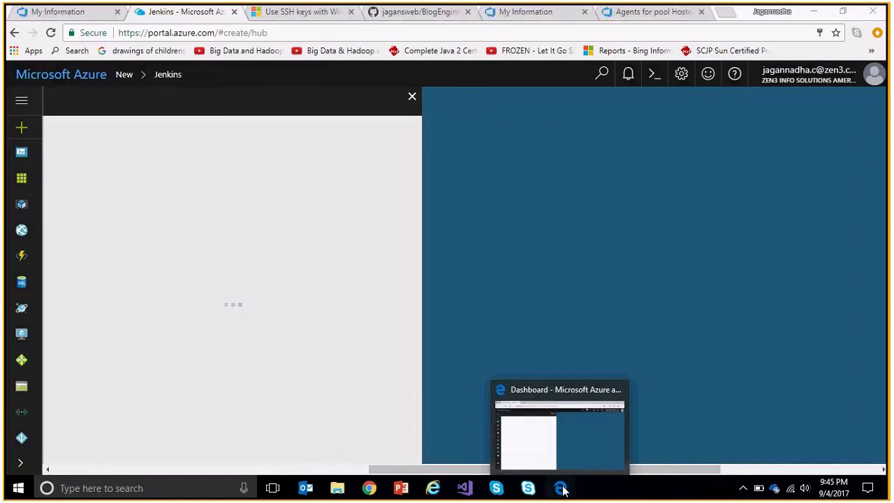
click(562, 490)
click(232, 14)
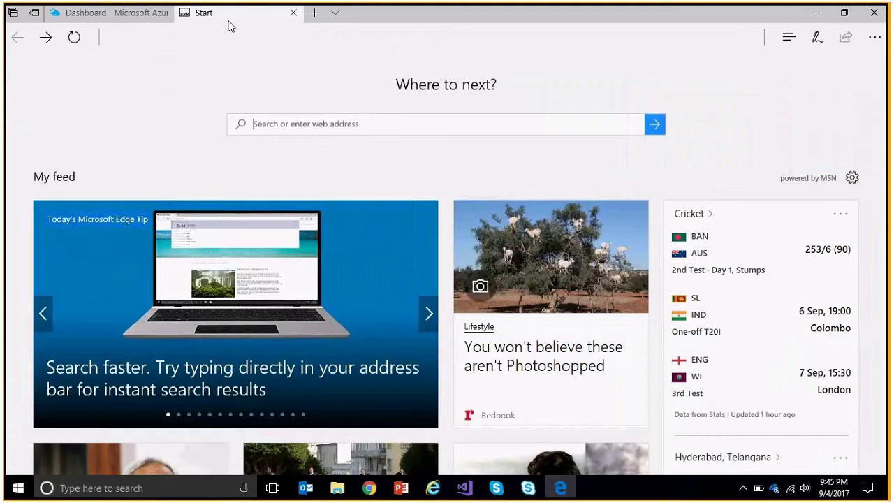
Open jenkins.io/download in Edge from the 'je' address suggestion.
text(https://portal.azure.com/#)
key(ctrl+a)
text(je)
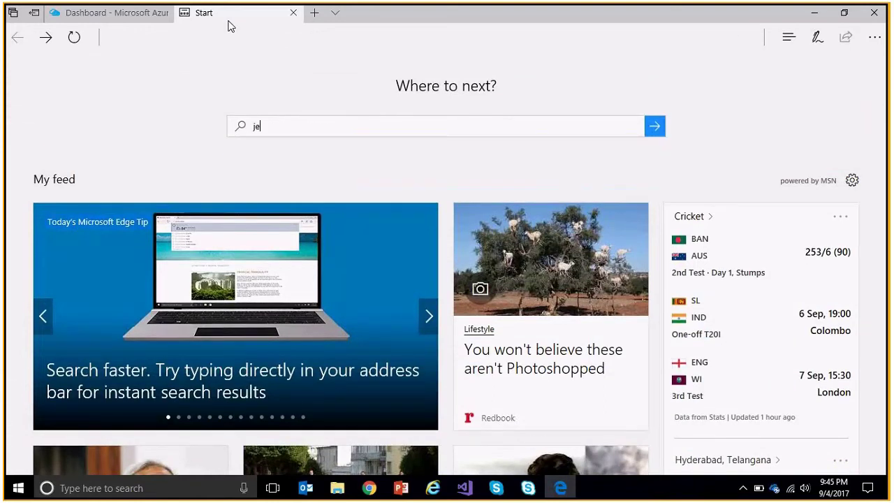
key(Down)
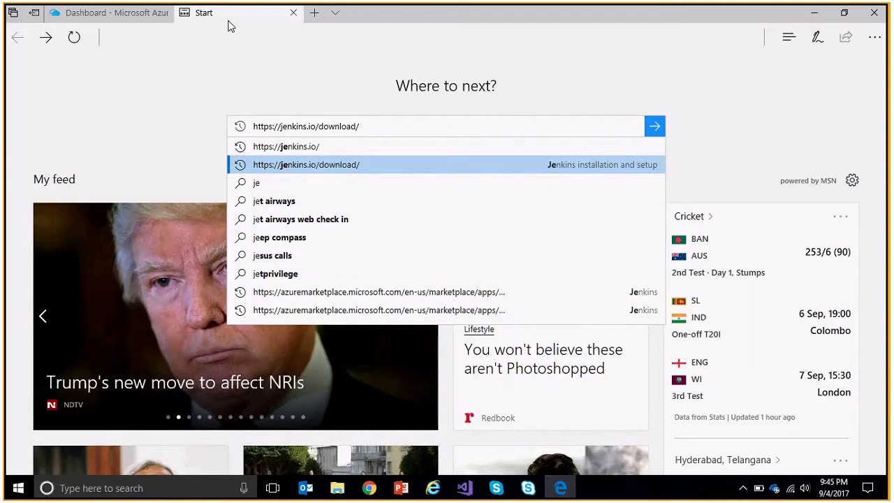
key(Return)
Close the empty blade on the Azure dashboard, then choose Deploy to Azure for Jenkins 2.60.3.
click(121, 15)
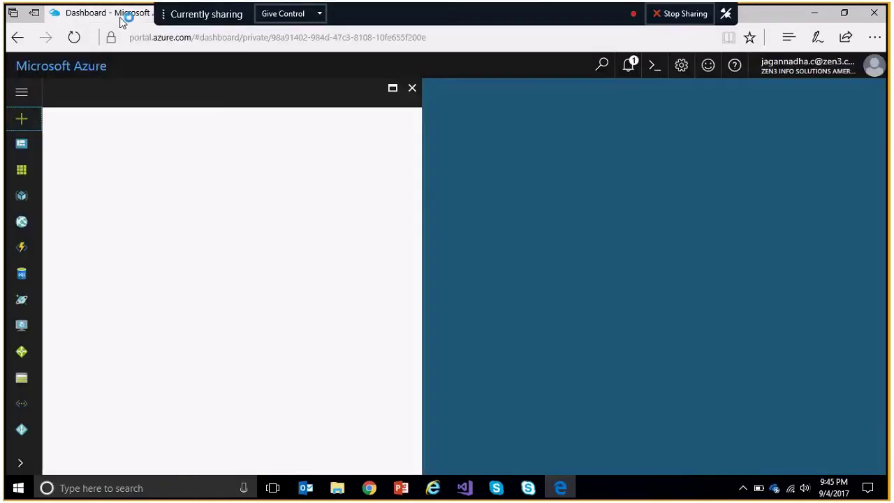
click(411, 89)
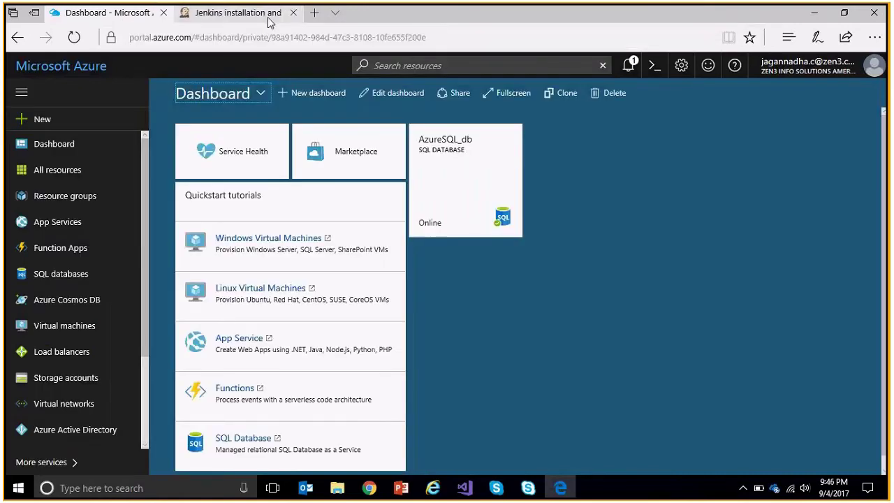
click(293, 15)
scroll(256, 328, down, 3)
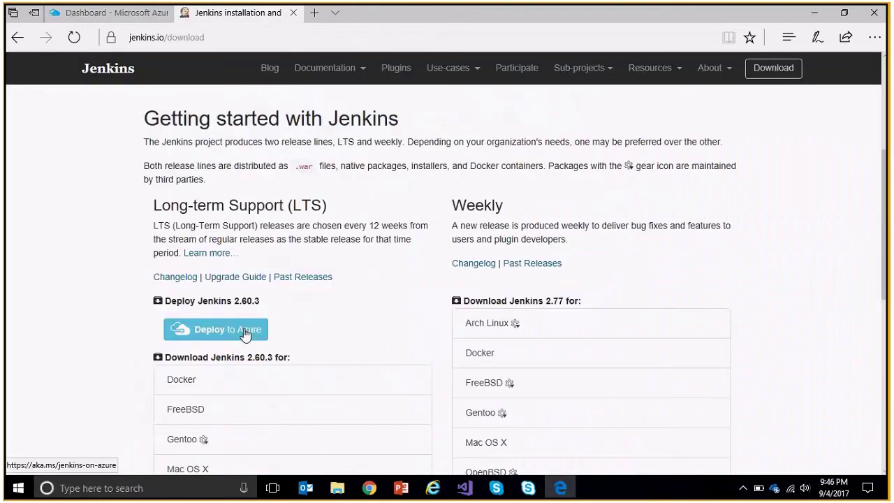
click(246, 329)
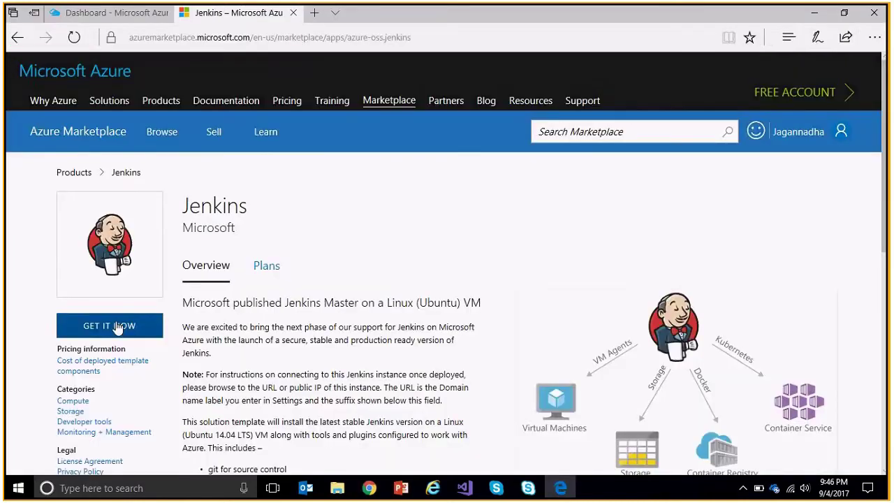
Click GET IT NOW on the Jenkins listing and continue to Azure.
click(118, 327)
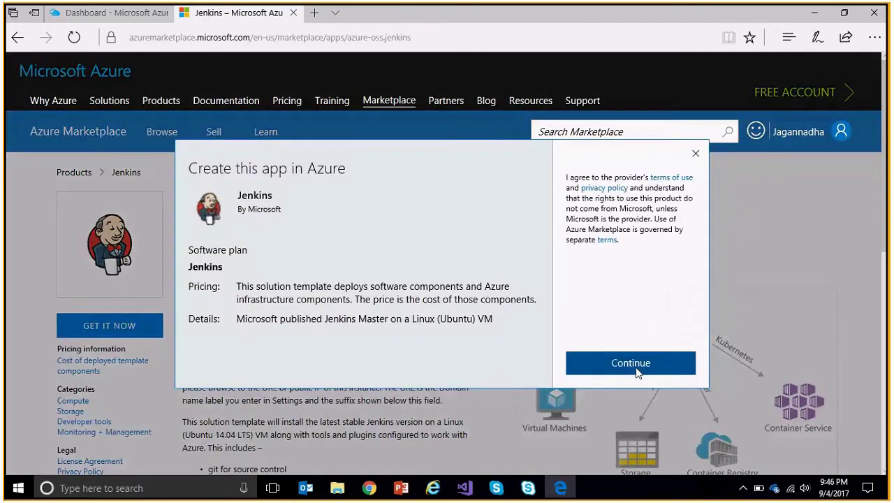
click(632, 364)
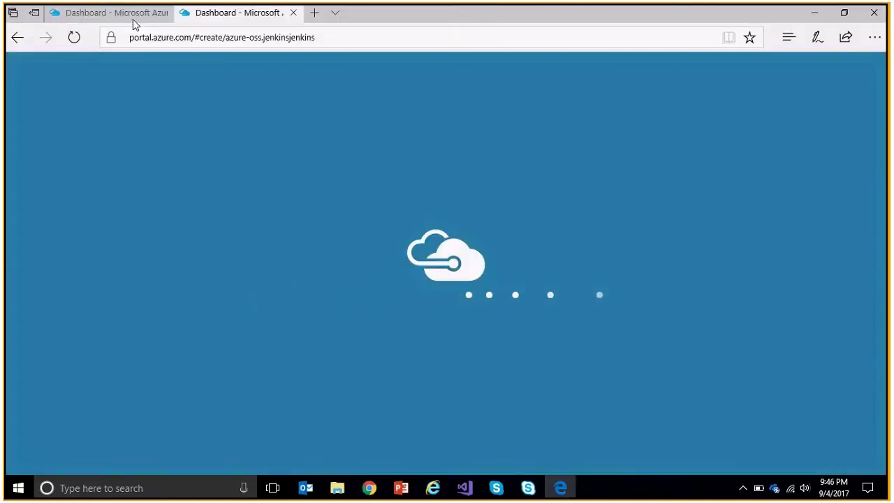
click(135, 21)
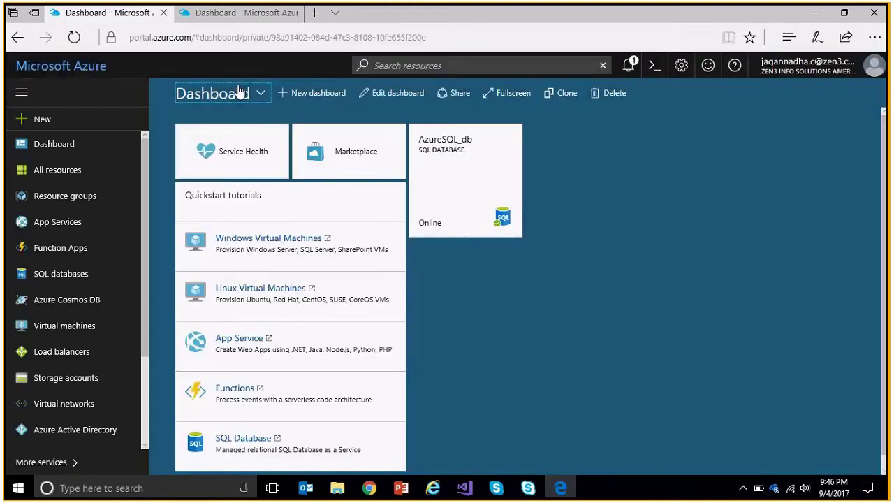
click(241, 17)
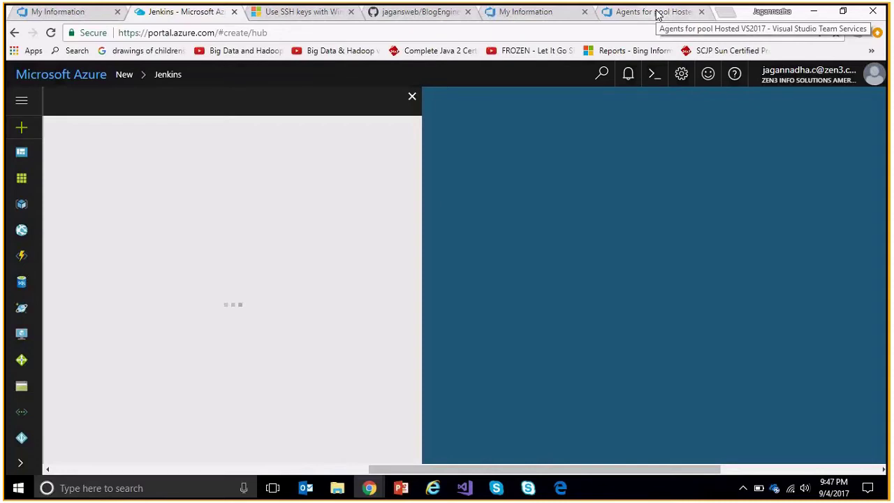
Check the VSTS agent pool page, then close the stalled Jenkins loading blade in Chrome.
click(657, 13)
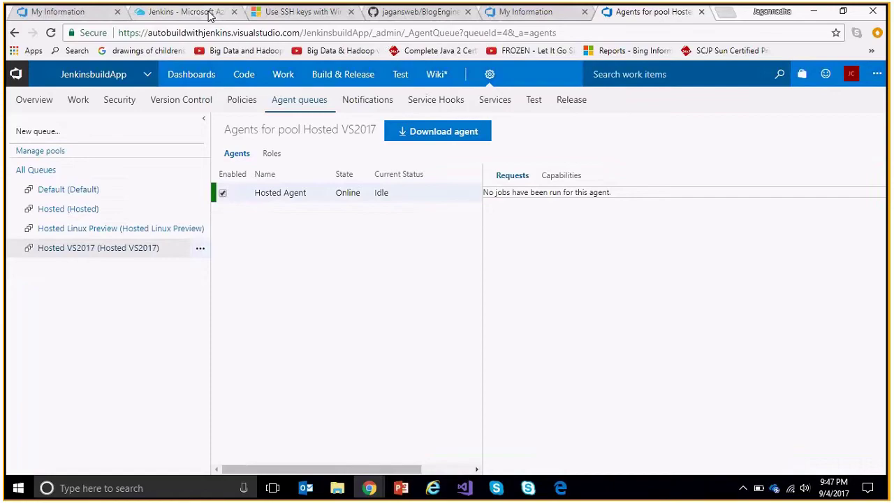
click(195, 12)
click(560, 488)
click(563, 489)
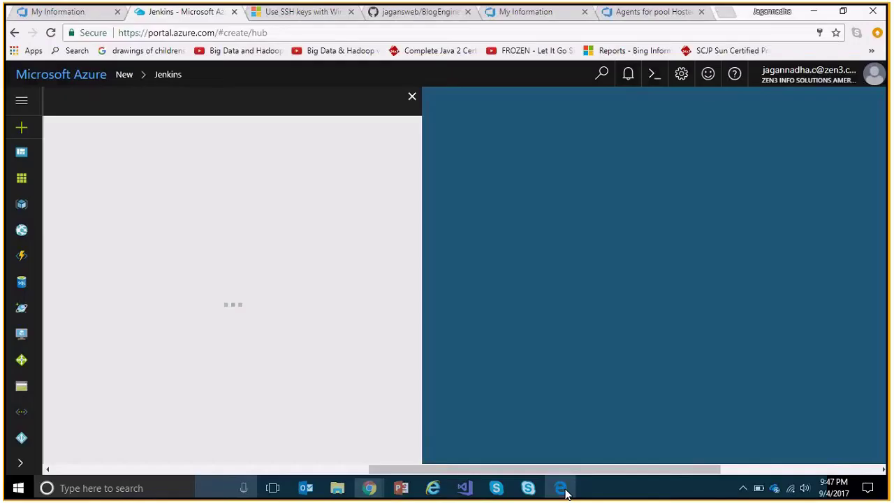
click(412, 98)
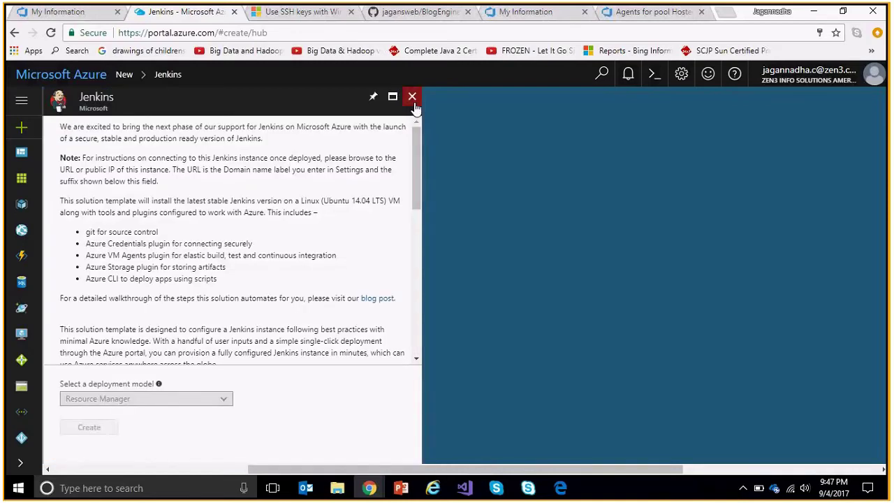
Reopen the fully loaded Jenkins offer, then close it to return to the Jenkins Marketplace search.
click(413, 98)
click(412, 98)
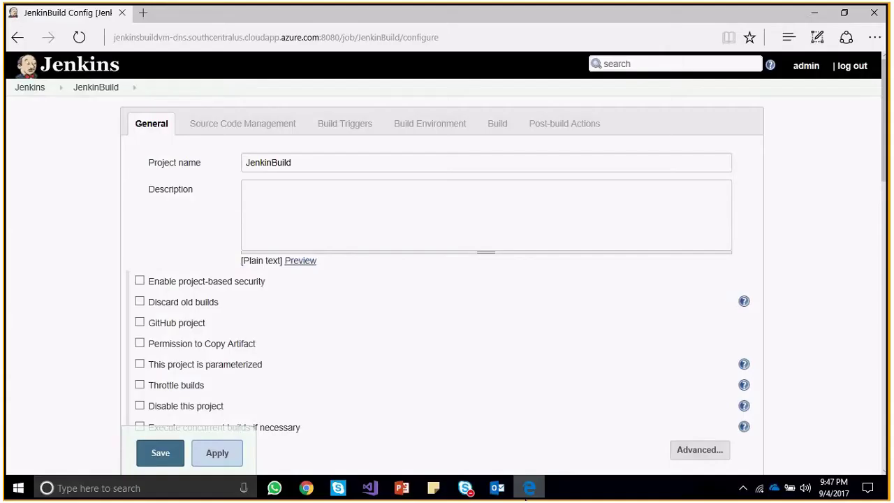
Switch to the browser's Azure Notes dashboard and sign out to the Azure sign-in page.
key(alt+Tab)
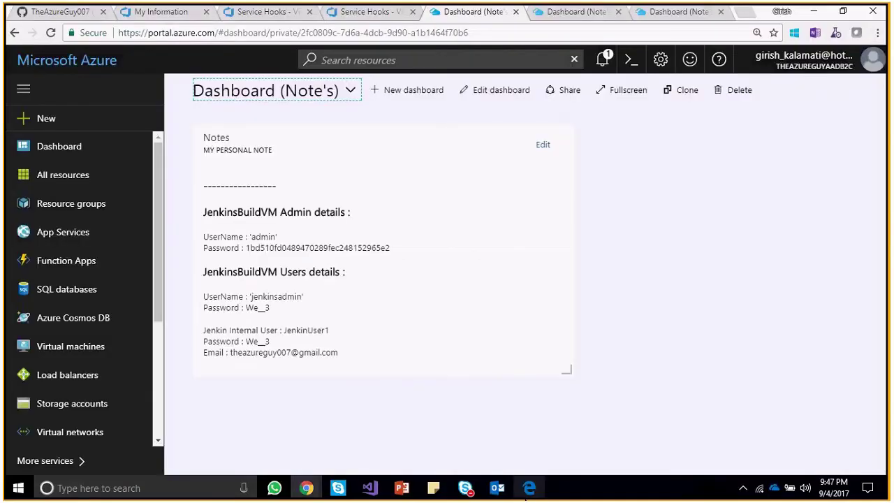
mouse_move(521, 7)
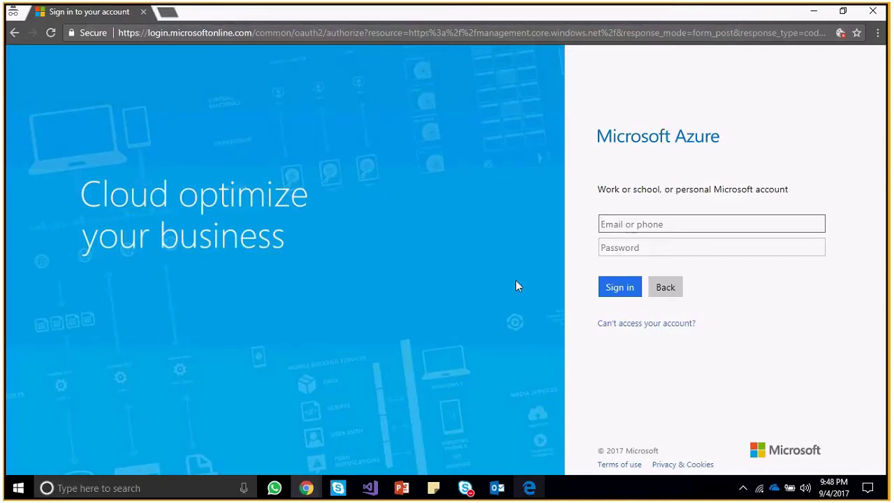
Close the Skype and Outlook windows from the taskbar.
mouse_move(319, 477)
mouse_move(289, 425)
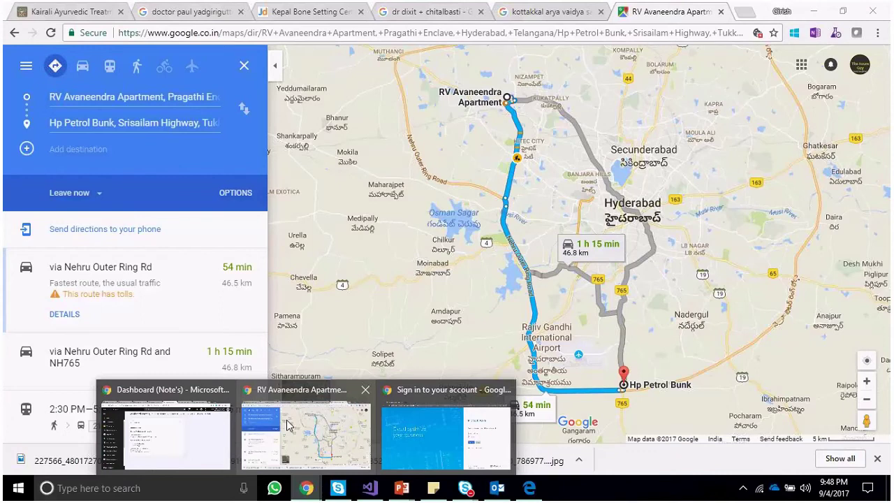
mouse_move(404, 426)
click(339, 490)
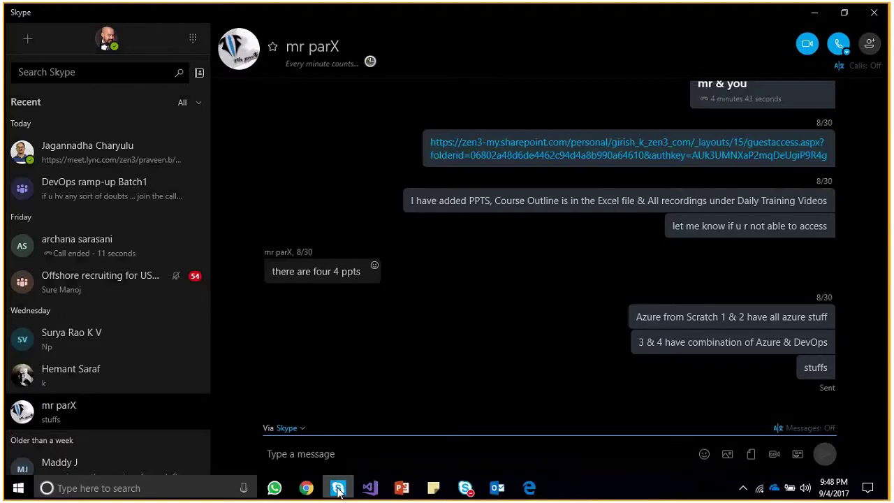
right_click(339, 490)
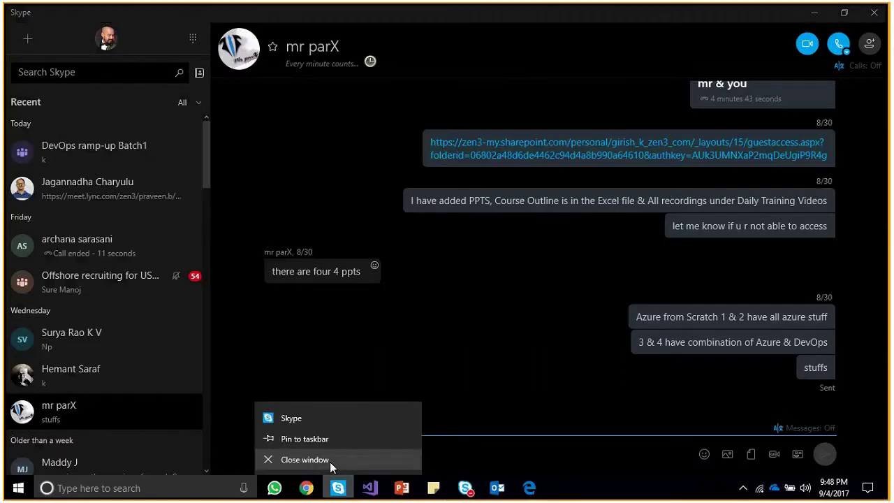
click(330, 461)
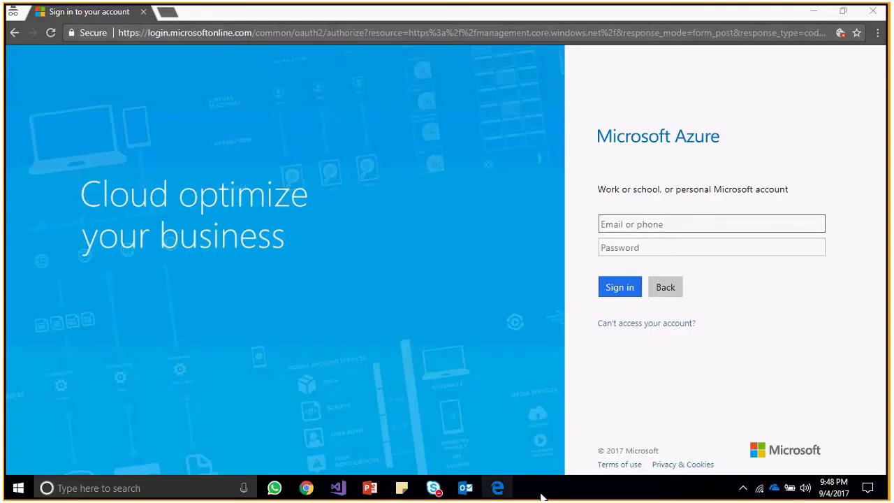
right_click(461, 491)
click(454, 461)
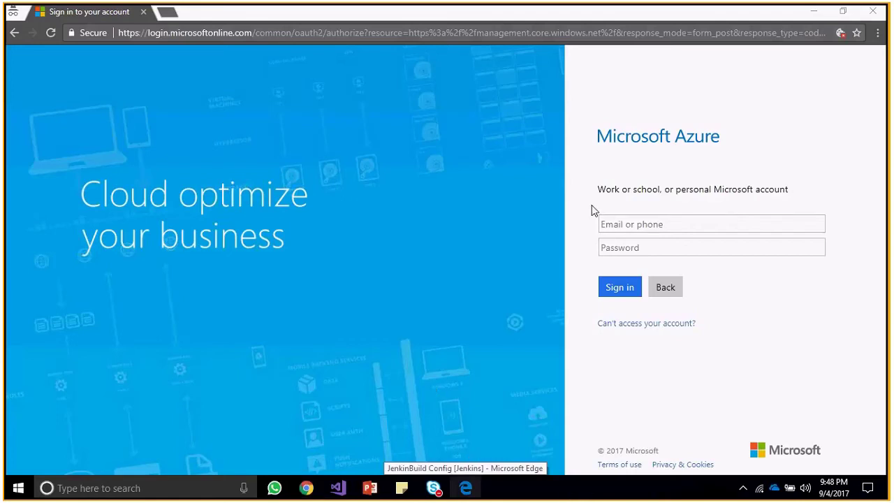
Give screen control to the guest attendee and return to the sign-in form.
click(617, 221)
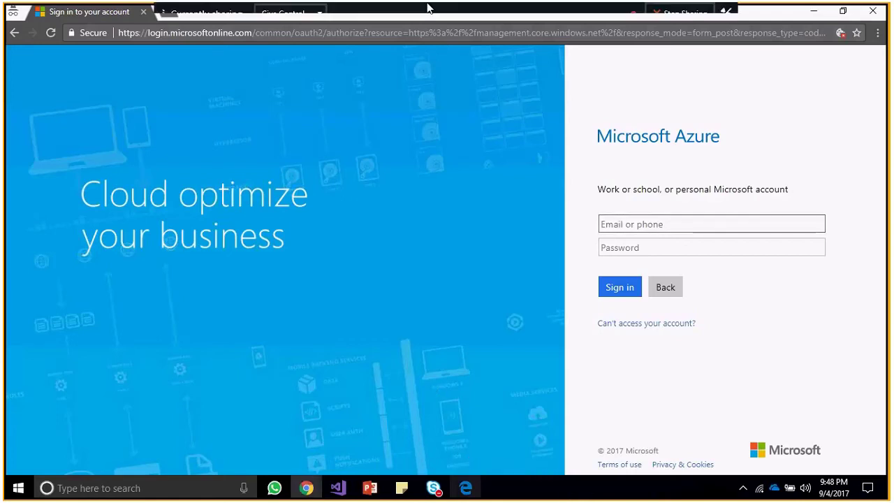
click(286, 14)
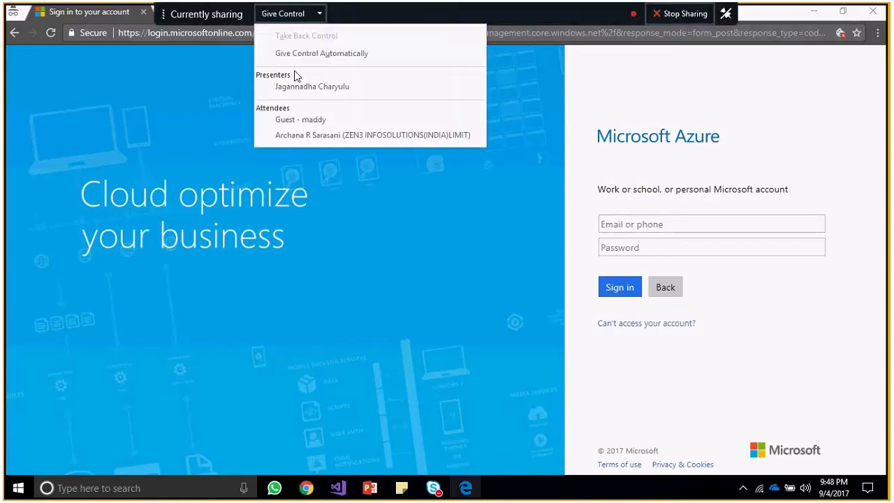
click(320, 125)
click(427, 287)
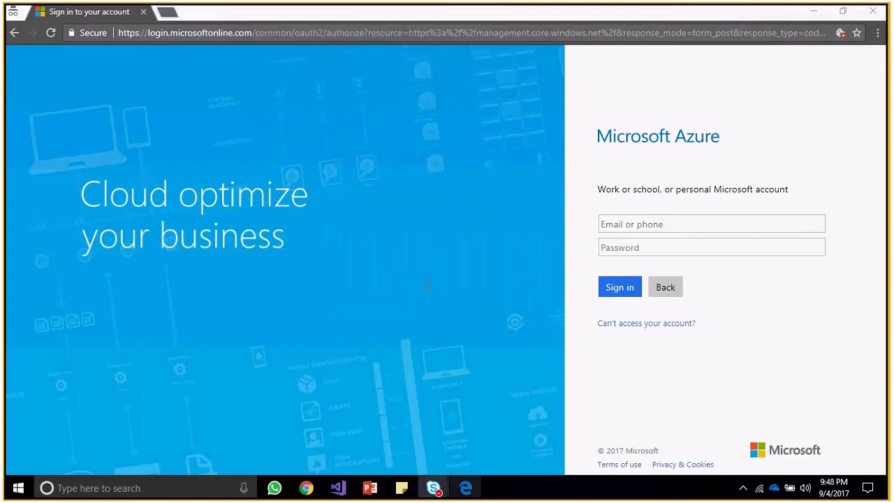
click(635, 227)
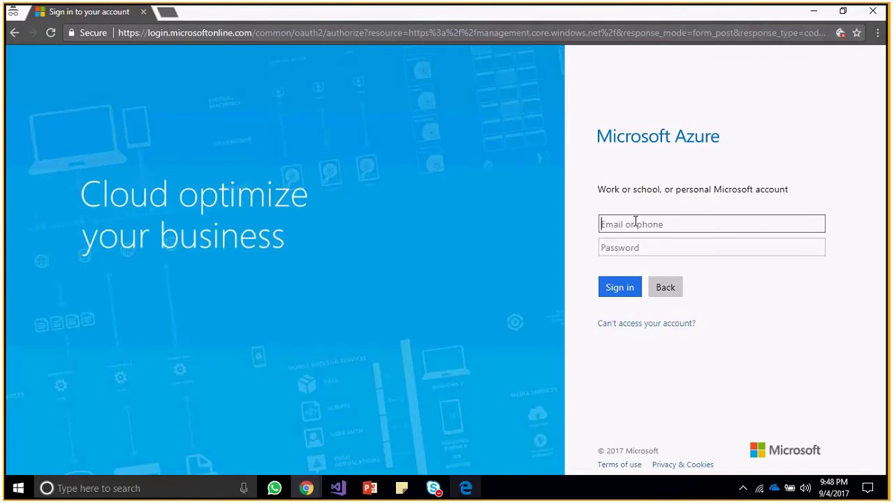
Sign in to Azure with the work account e-mail and its password.
key(Tab)
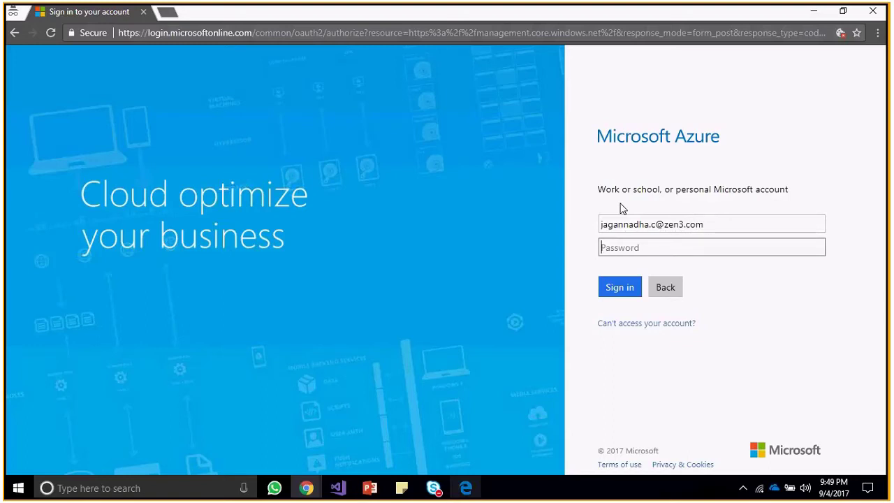
text(••••••••••)
click(623, 288)
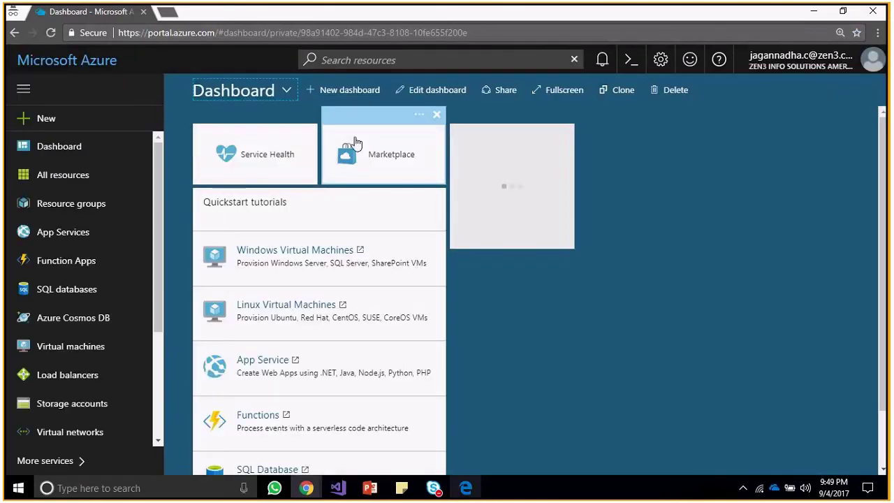
Search the Compute Marketplace for 'jenkins' and start creating Microsoft's Jenkins offering.
click(46, 119)
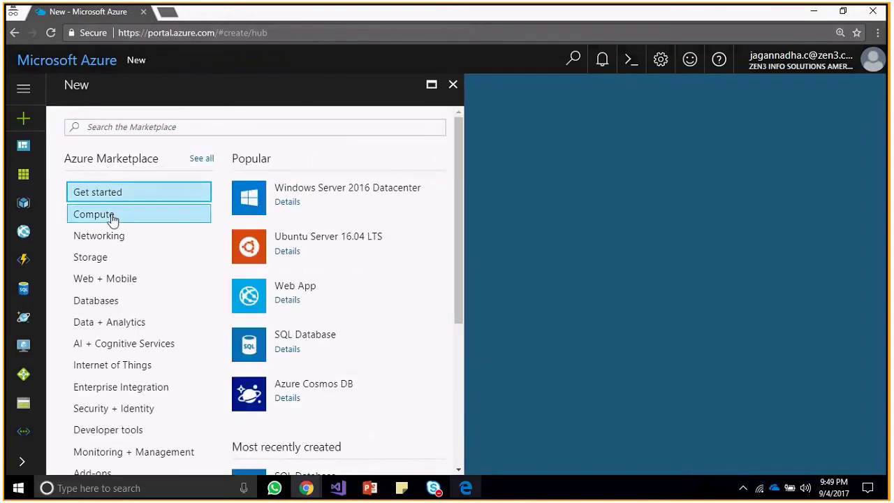
click(114, 216)
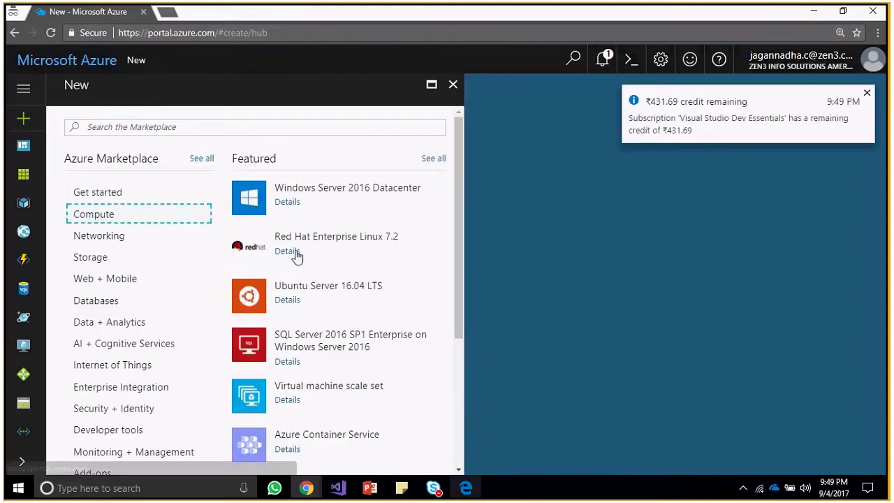
click(205, 127)
text(jenkins)
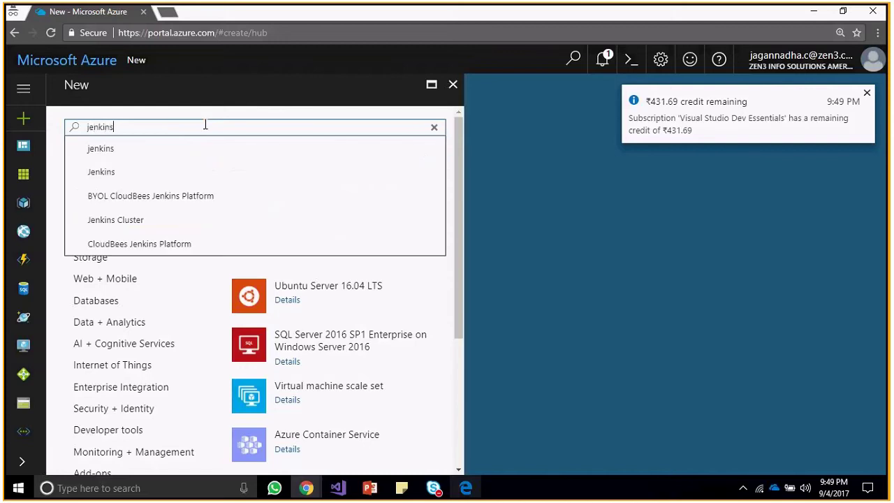
key(Return)
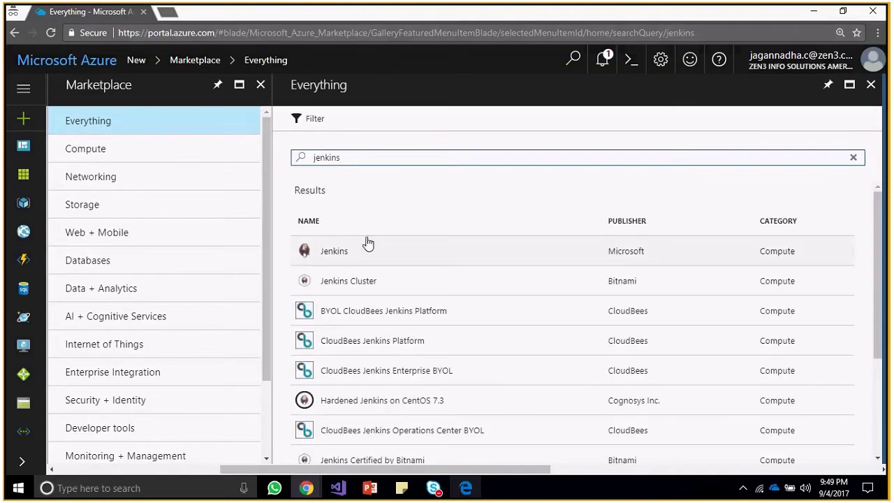
click(335, 256)
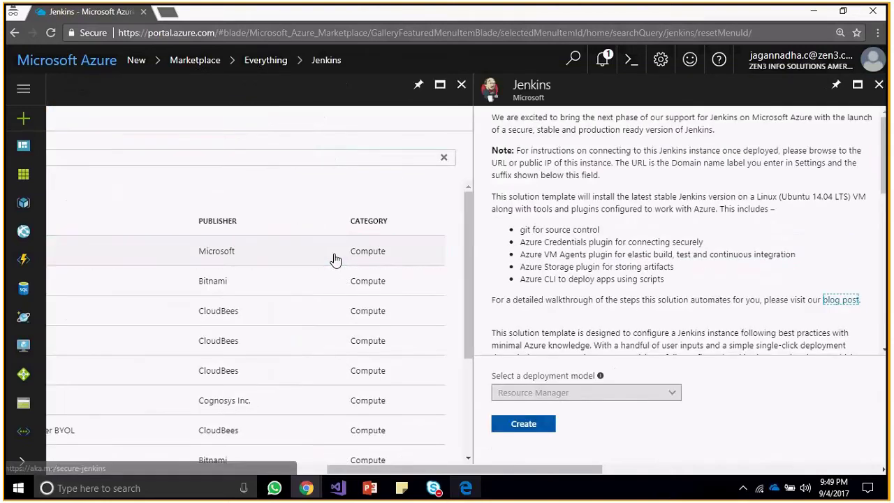
click(530, 423)
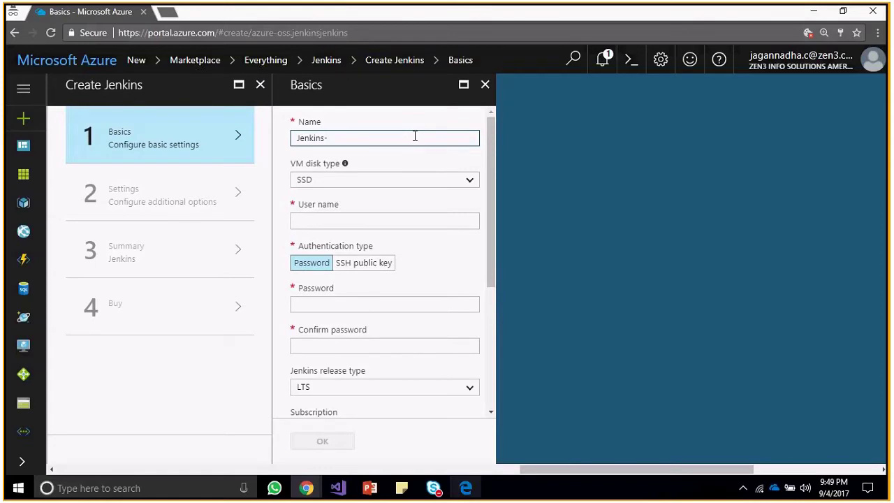
Name the VM Jenkins-BuildVM and set the VM disk type to HDD.
key(BackSpace)
text(-)
text(VM-B)
key(BackSpace)
key(BackSpace)
key(BackSpace)
key(BackSpace)
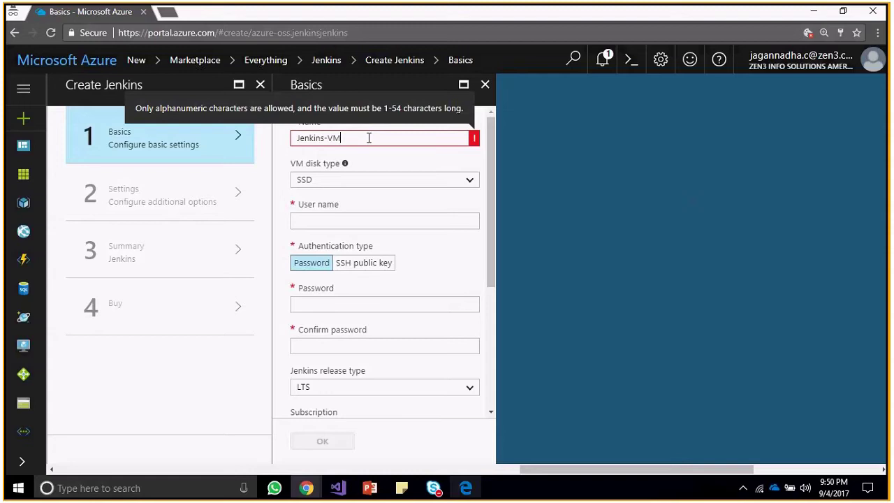
text(BuildVM)
key(ctrl+a)
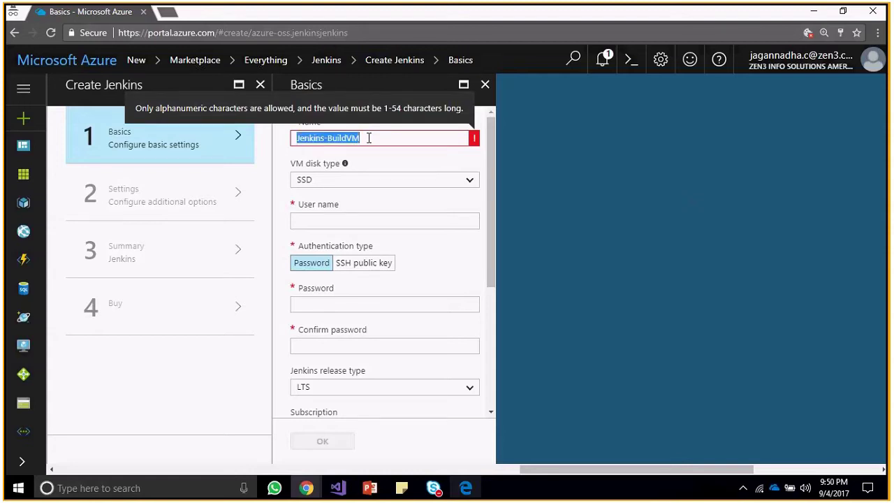
click(389, 185)
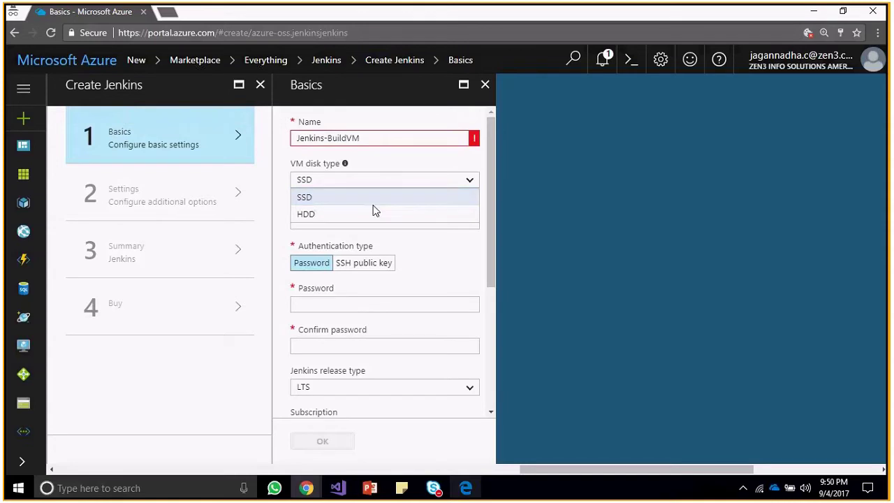
click(367, 212)
Fill in the saved admin user name, then enter the admin password and its confirmation.
click(360, 218)
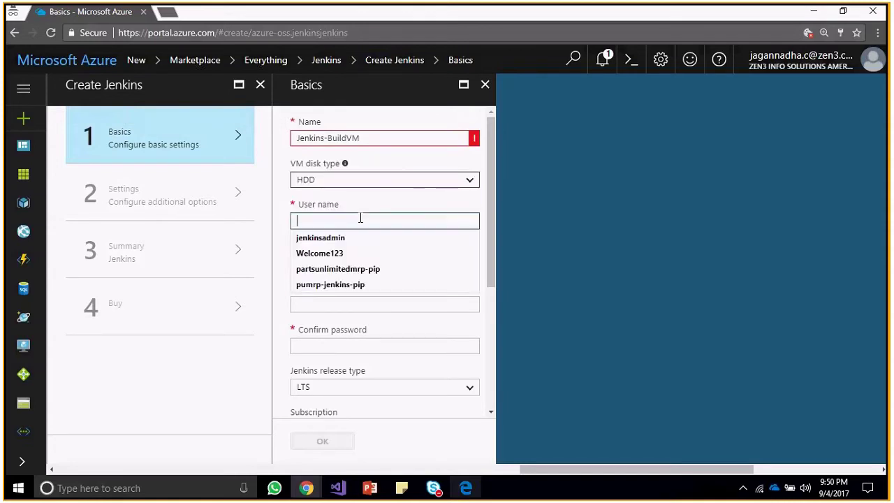
text(jen)
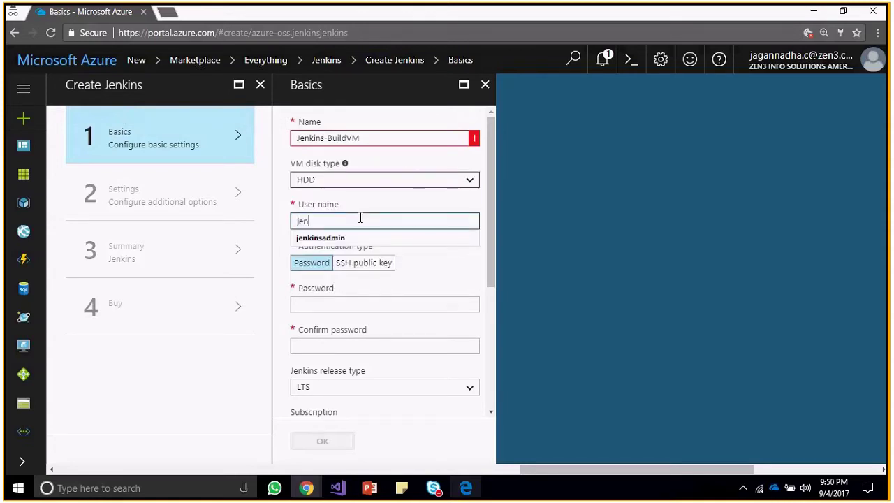
key(Down)
key(Return)
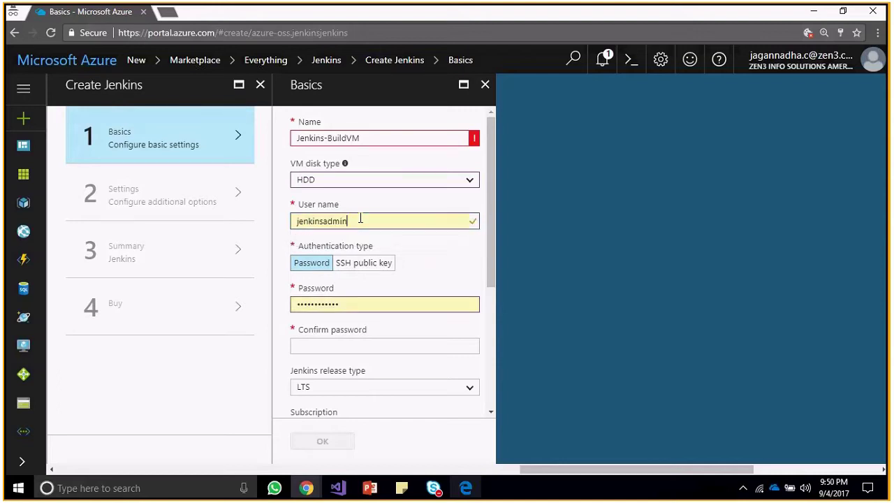
double_click(347, 303)
key(BackSpace)
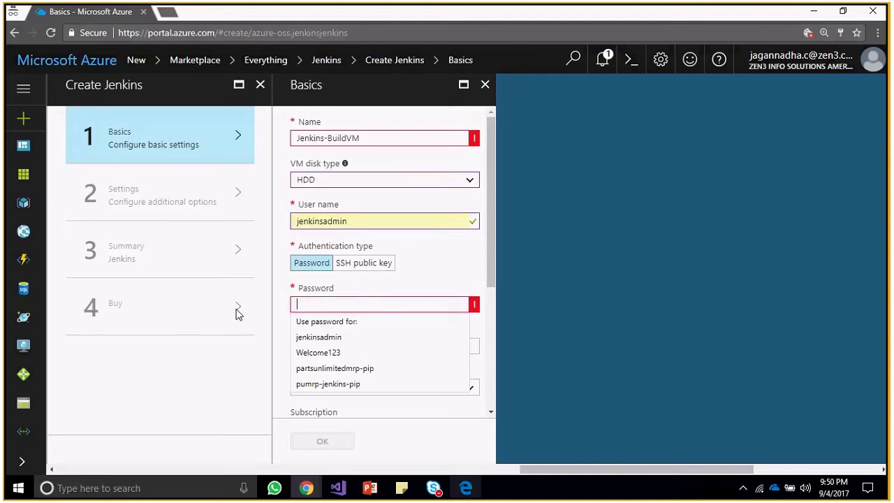
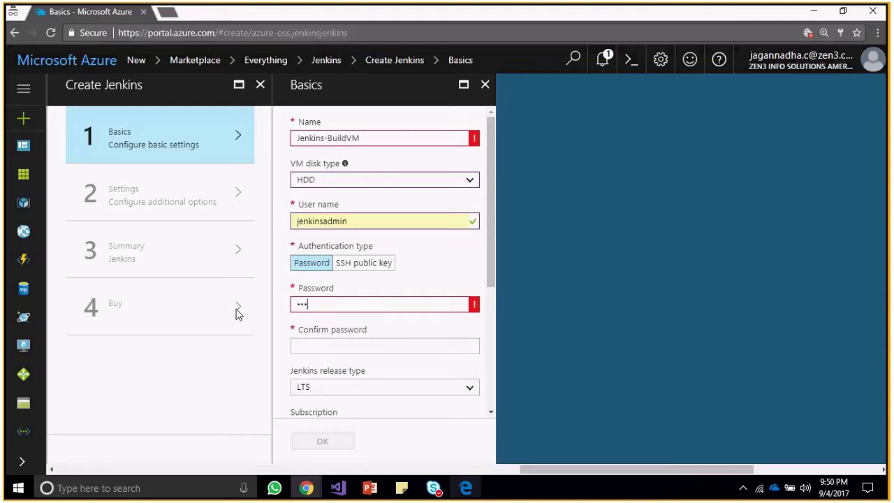
key(Tab)
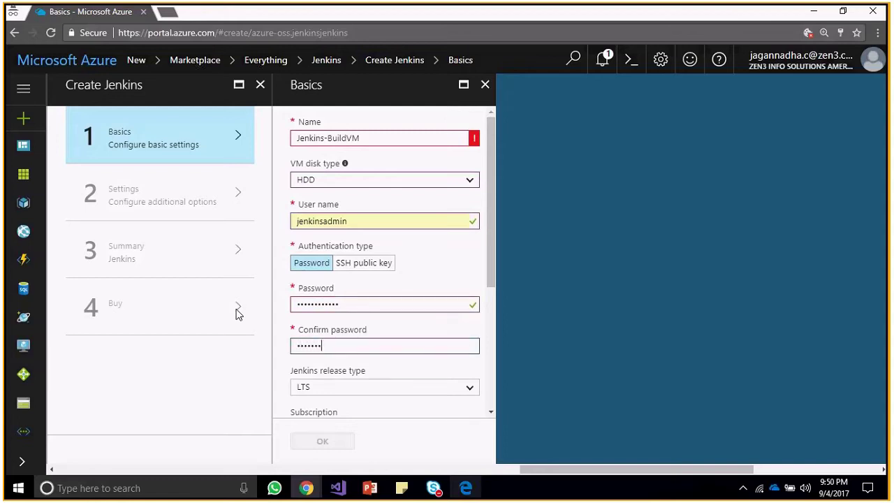
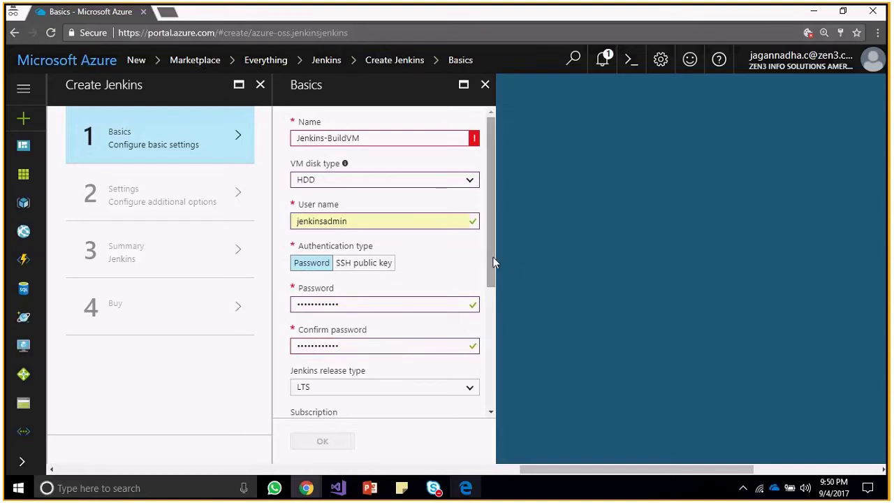
Keep the LTS Jenkins release and create a new resource group named Do_Not_Delete.
drag(493, 262, 487, 360)
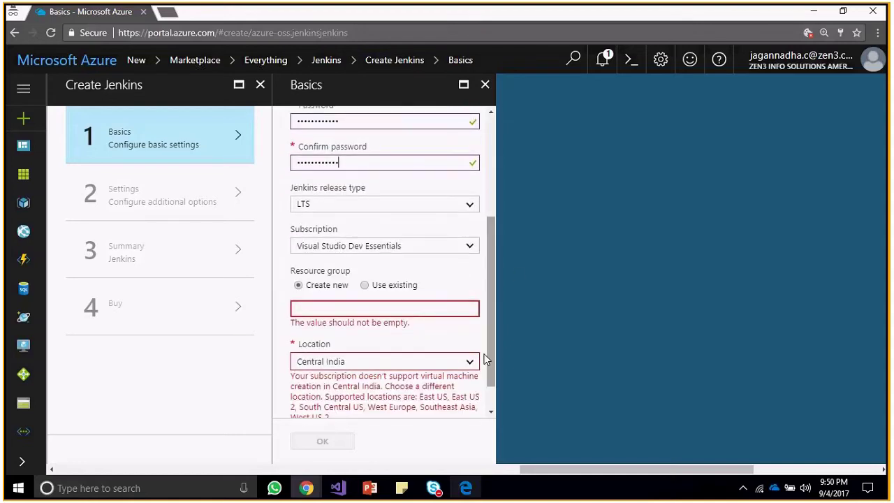
click(471, 206)
click(473, 206)
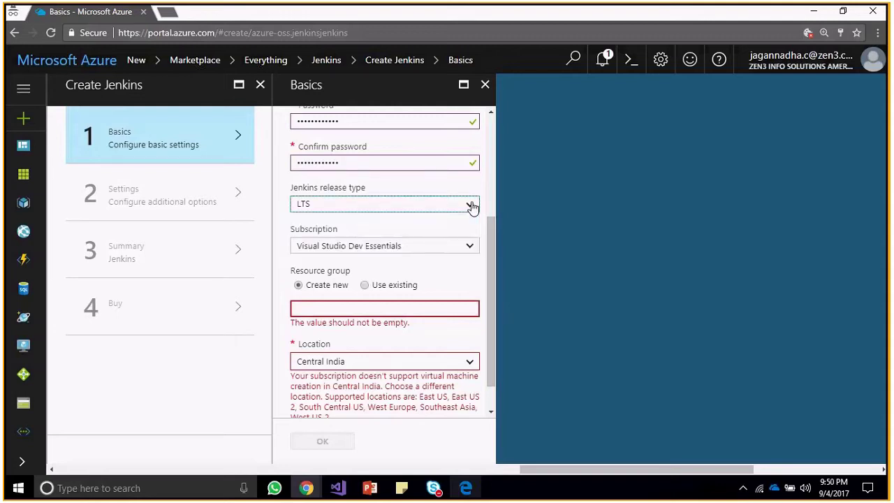
scroll(492, 234, down, 1)
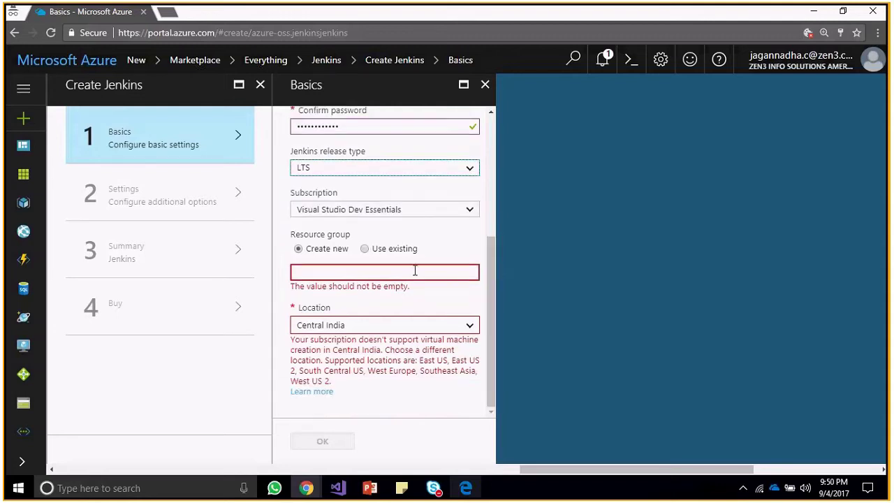
click(366, 250)
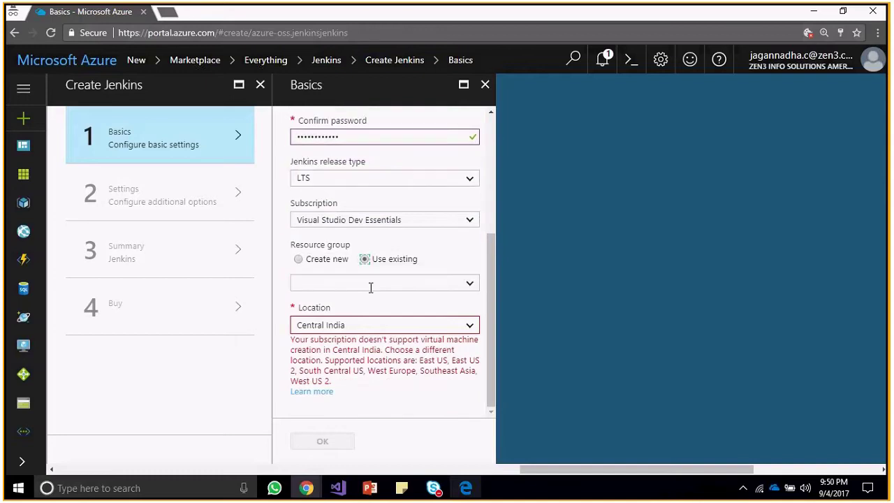
click(370, 285)
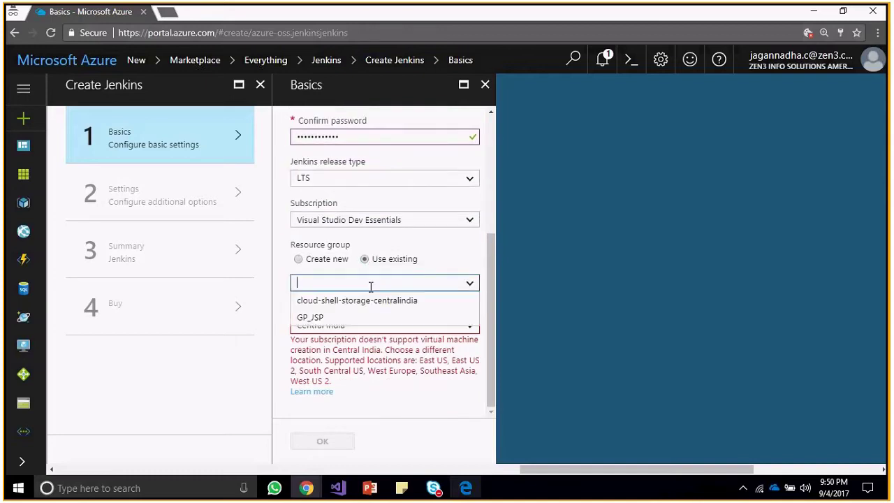
click(299, 259)
click(312, 282)
text(Dev)
key(BackSpace)
key(BackSpace)
text(o)
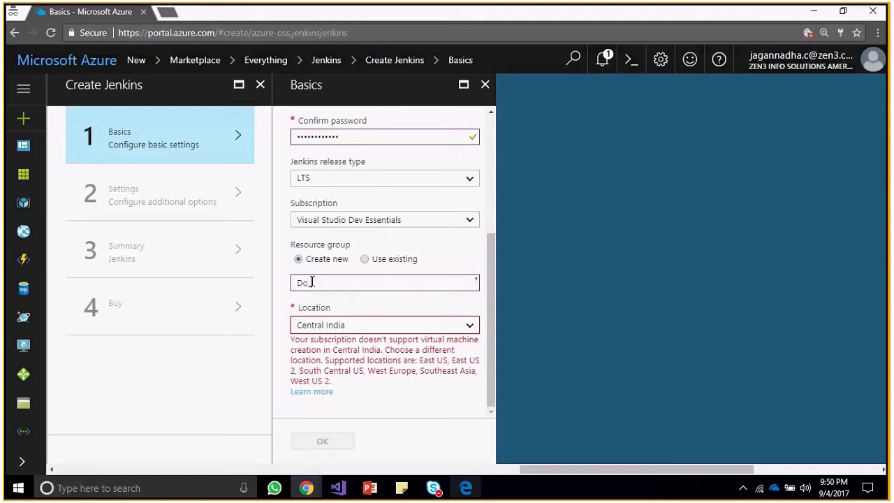
text( Not_Delete)
key(BackSpace)
text(e)
Try locations South India, West Central US, South Central US and UK West.
click(447, 324)
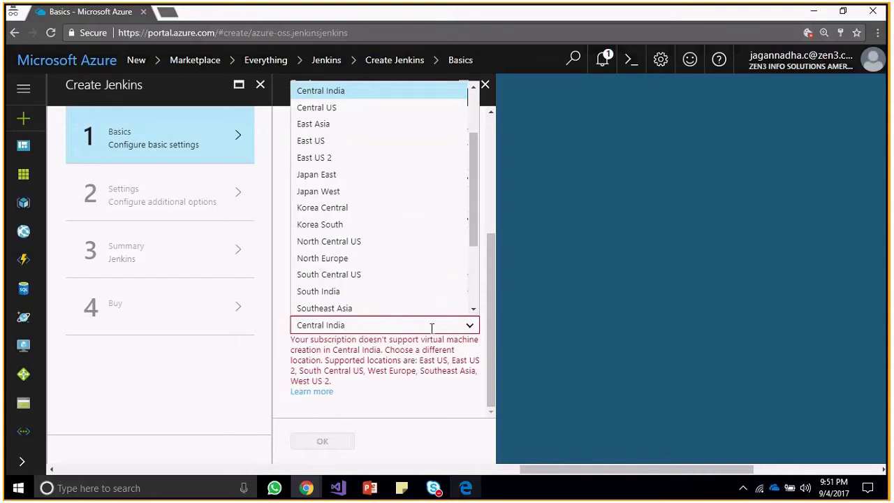
drag(477, 209, 475, 165)
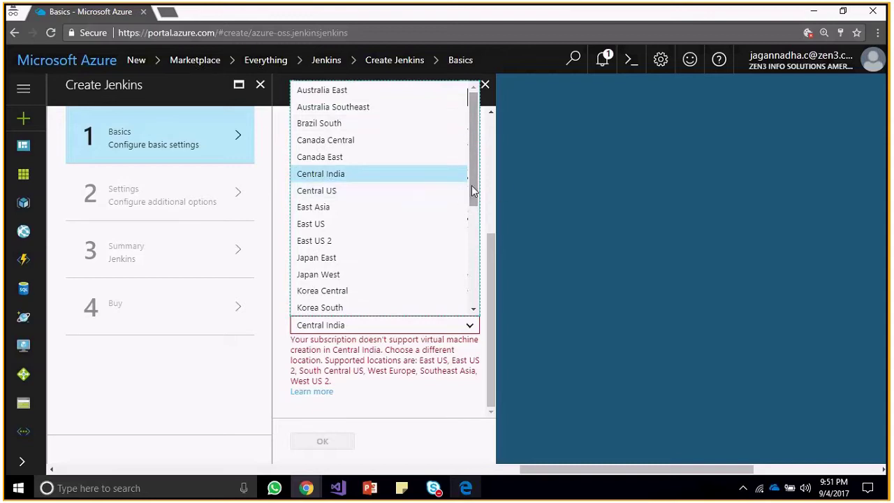
scroll(480, 236, down, 3)
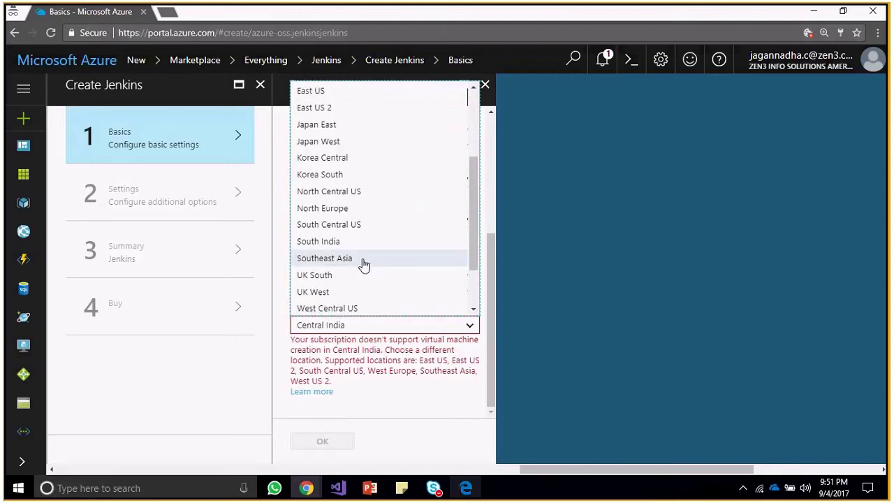
click(359, 242)
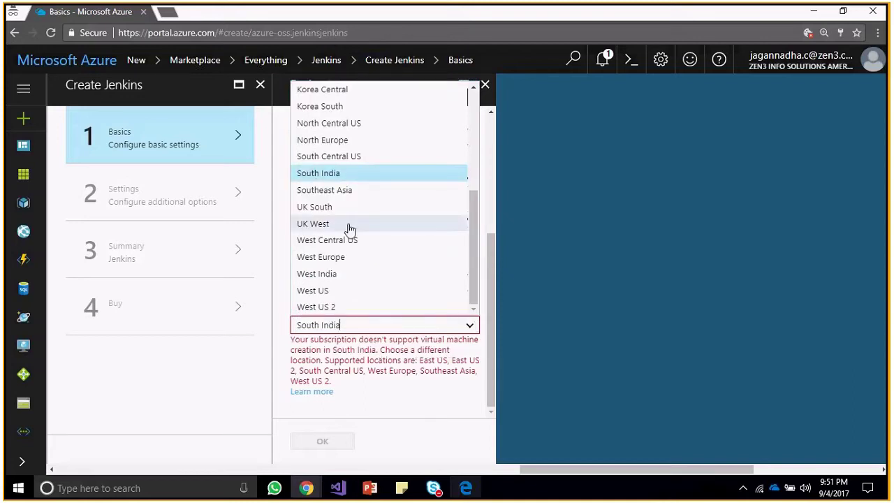
click(347, 239)
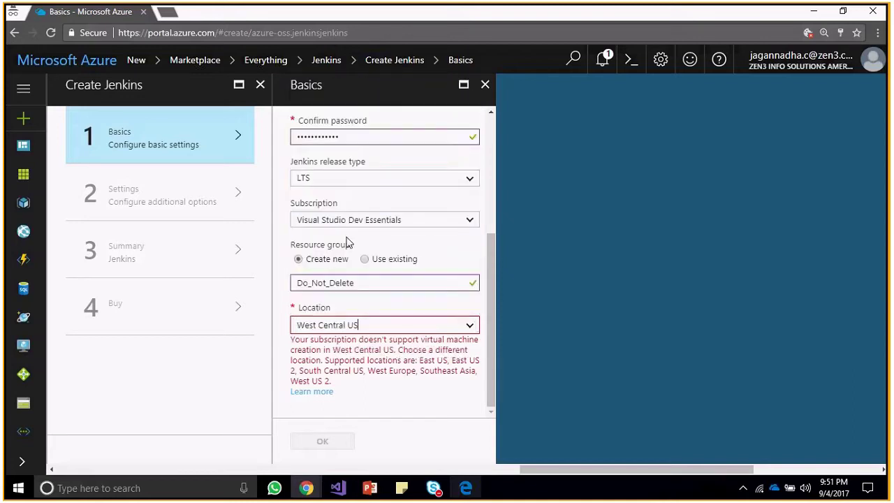
click(472, 321)
click(401, 153)
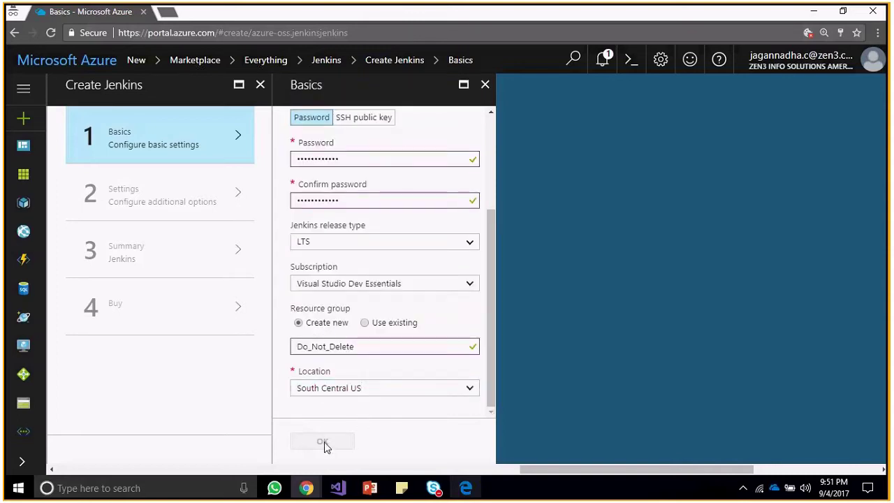
click(457, 389)
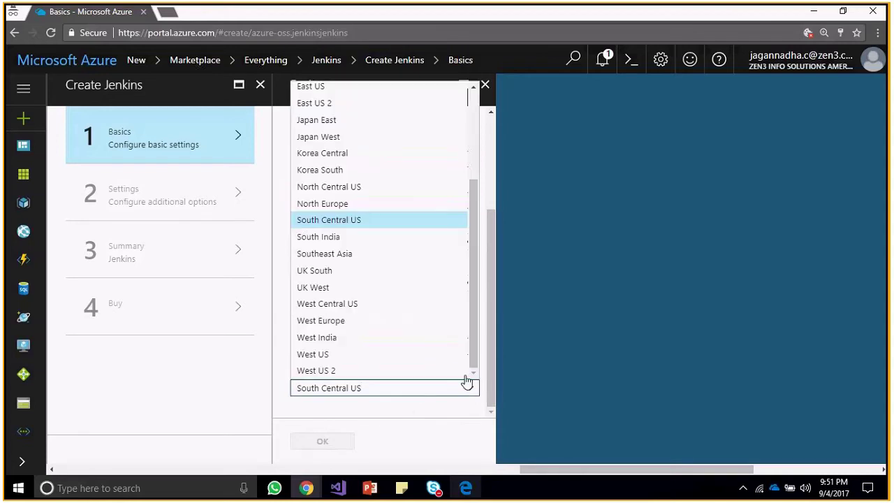
click(397, 287)
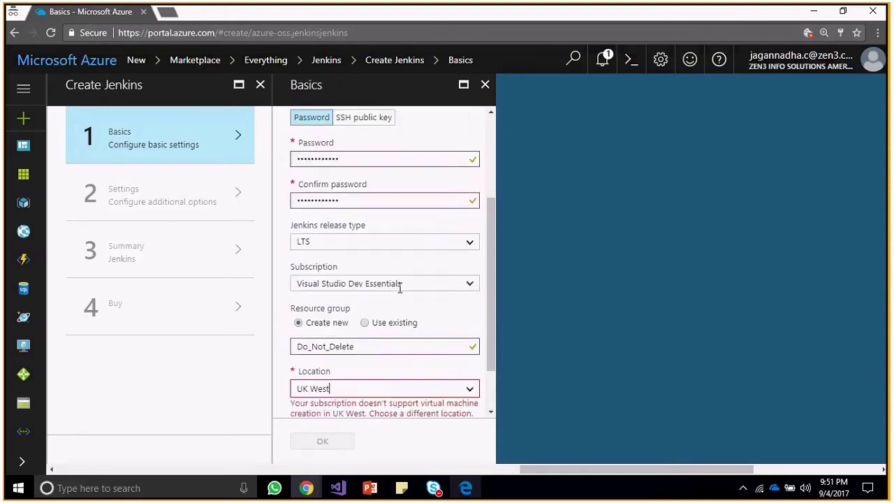
Reselect the location, settling on the supported South Central US.
click(477, 392)
scroll(472, 130, up, 4)
drag(472, 129, 416, 346)
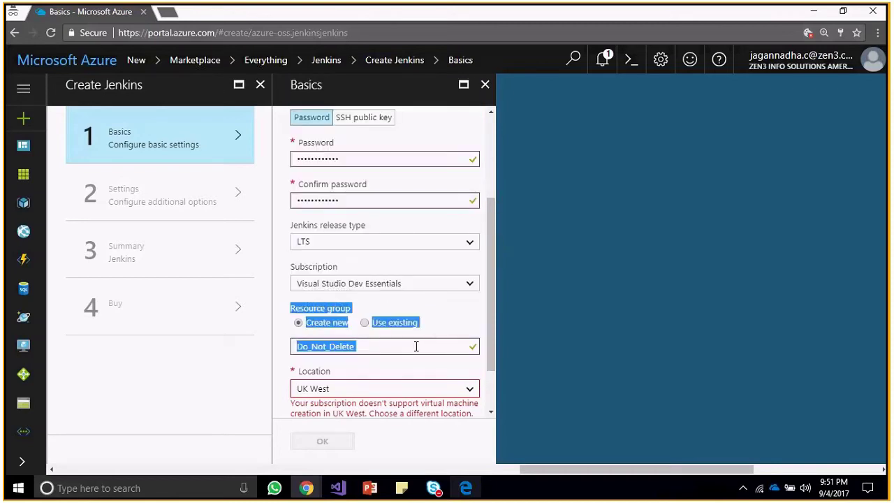
click(416, 347)
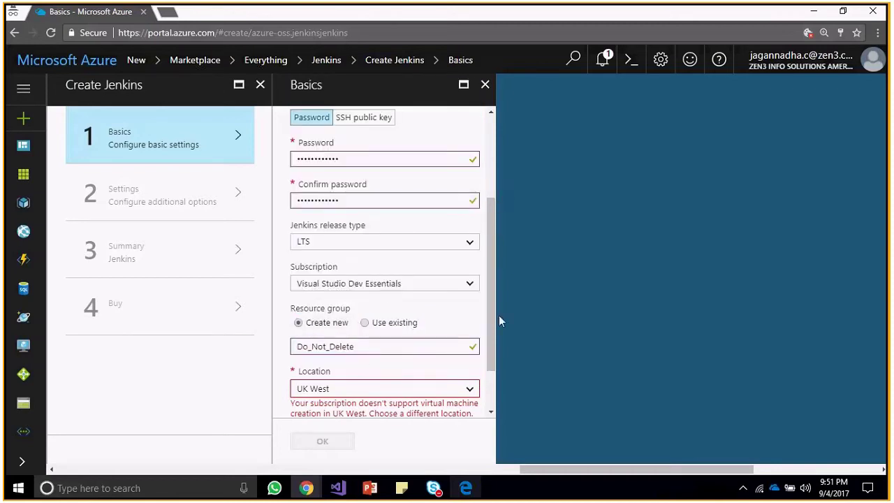
scroll(494, 367, down, 2)
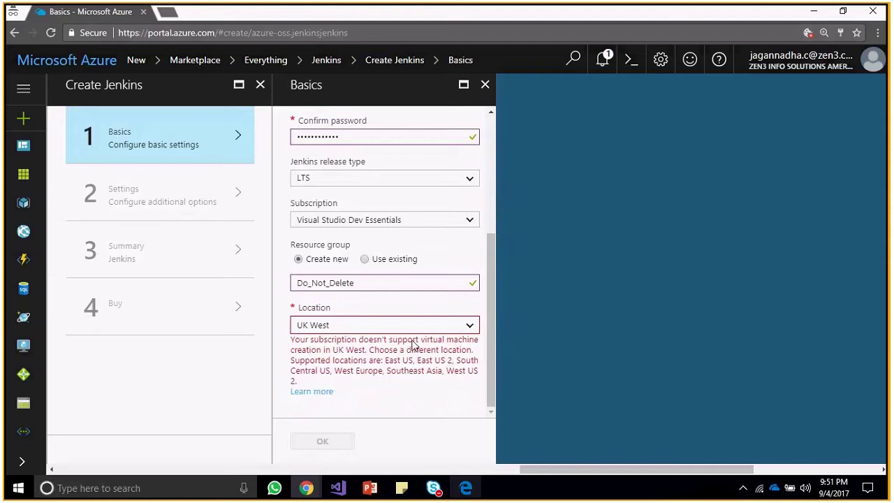
click(428, 323)
click(407, 247)
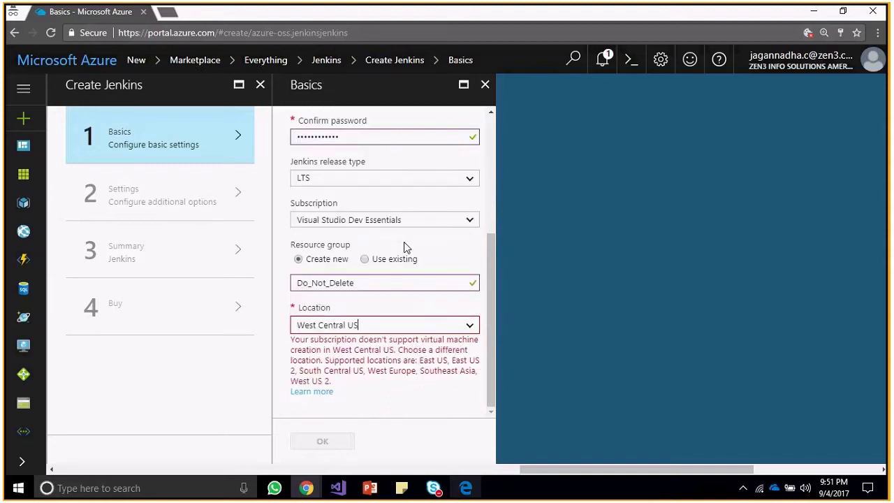
click(448, 316)
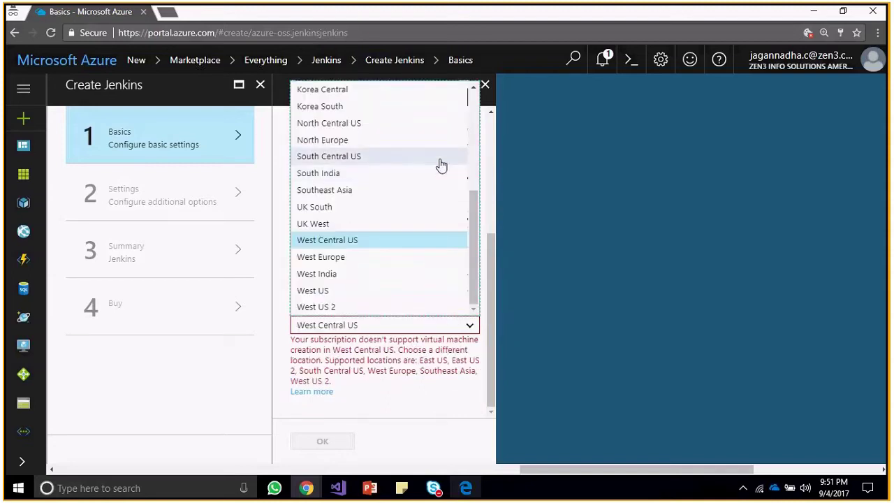
click(441, 156)
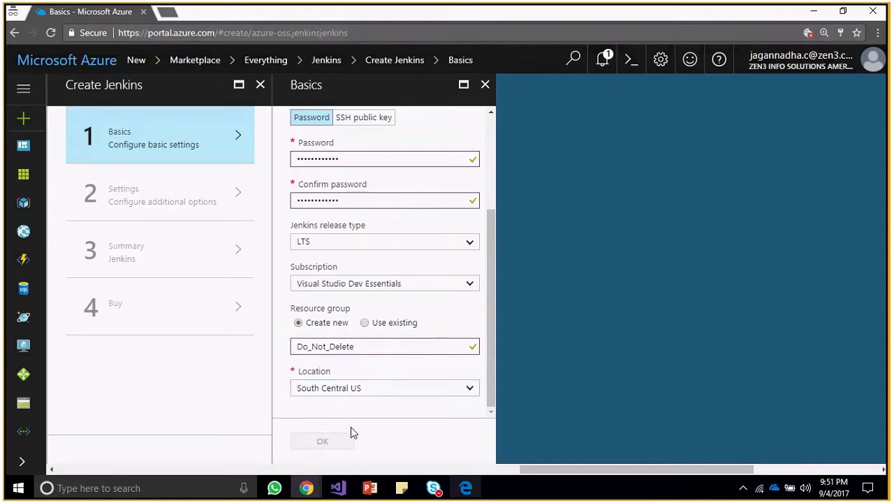
Correct the VM name to JenkinsBuildVM without a hyphen and submit the Basics blade.
drag(493, 271, 481, 162)
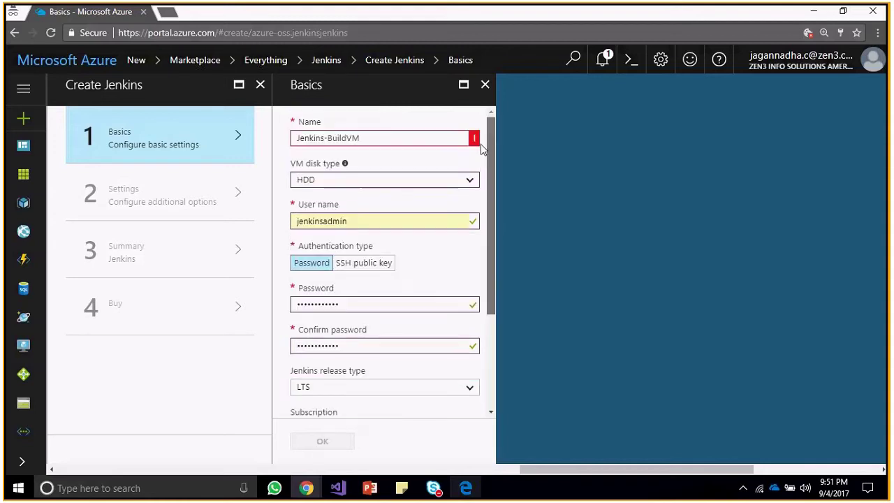
mouse_move(392, 138)
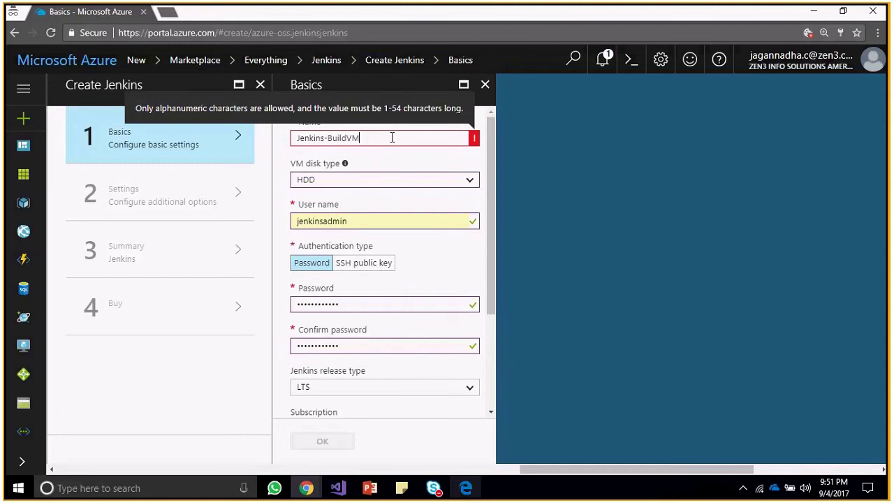
key(Left)
key(Left)
key(Left)
key(Left)
key(Left)
key(Left)
key(BackSpace)
text(_)
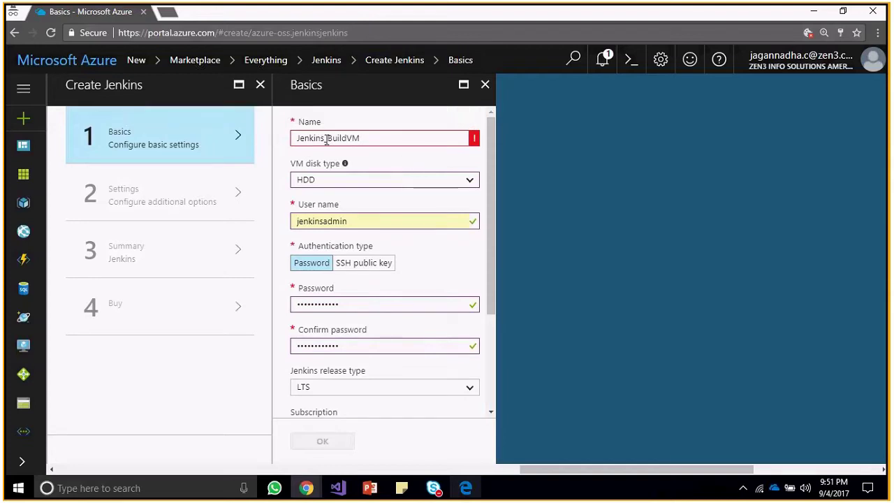
mouse_move(327, 140)
key(BackSpace)
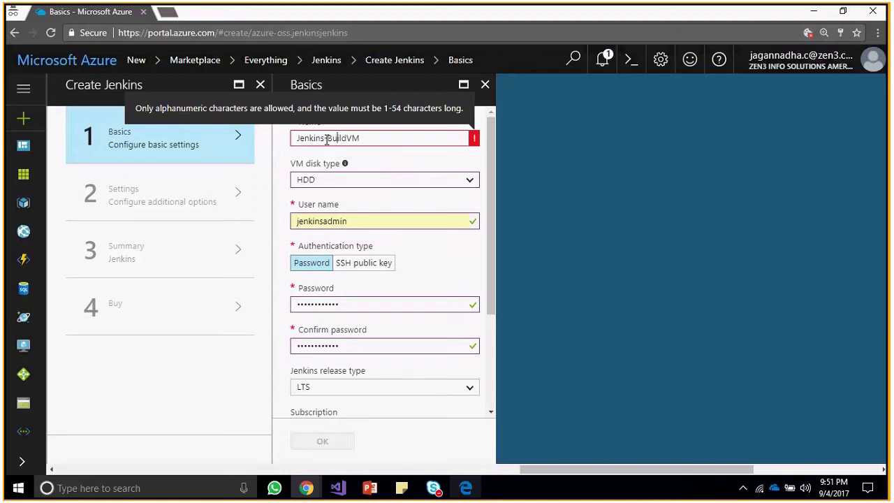
key(BackSpace)
key(BackSpace)
key(BackSpace)
key(BackSpace)
key(BackSpace)
text(B)
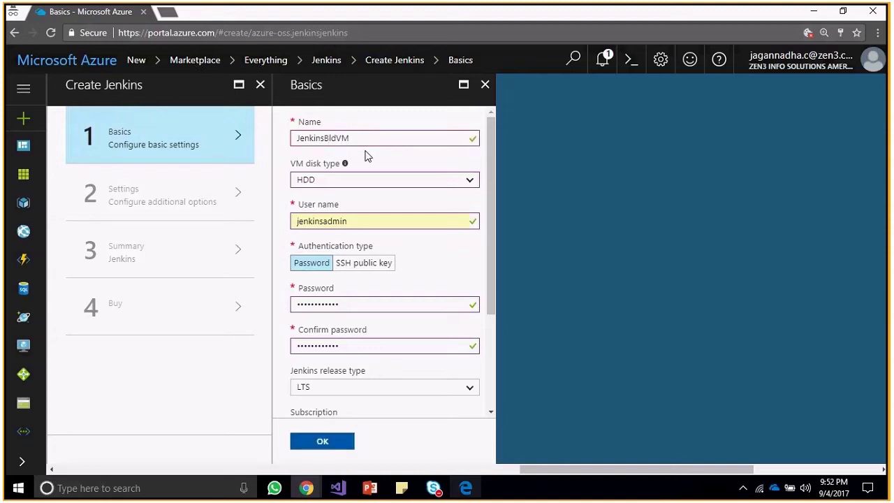
click(329, 138)
text(ui)
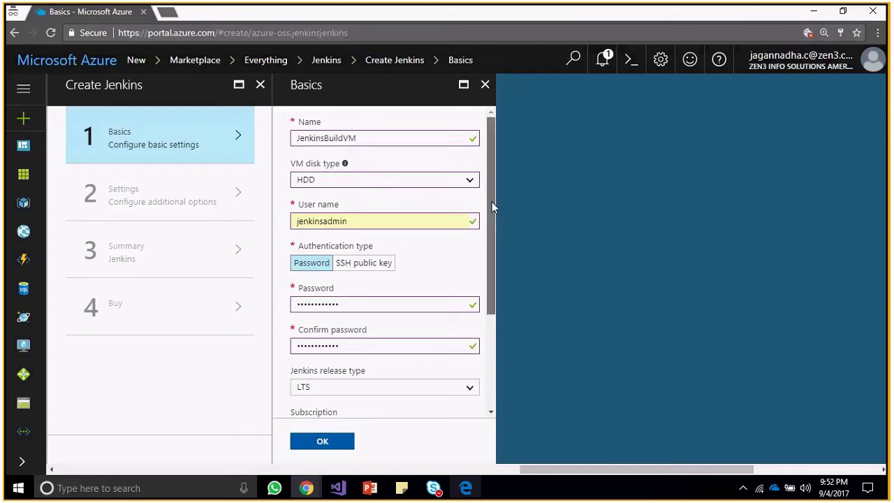
drag(494, 202, 500, 433)
click(342, 443)
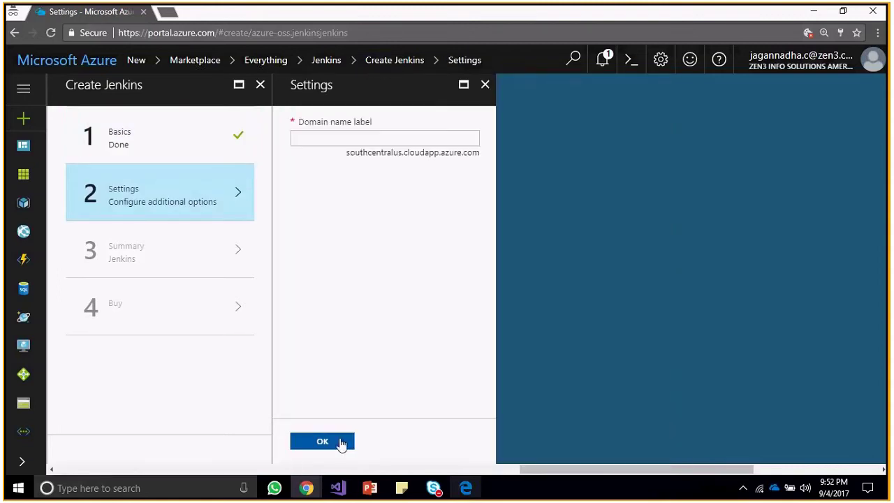
Set the domain name label to jenkinsbuildvmdns and bring up the VM size list.
click(342, 442)
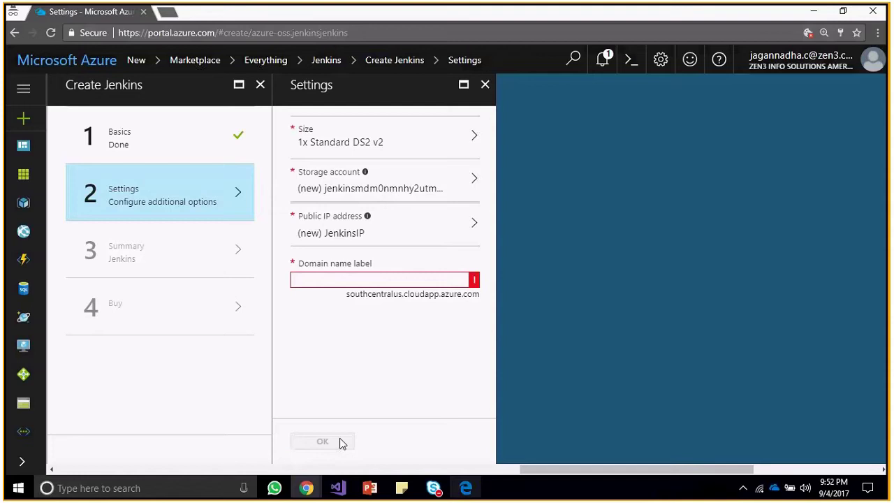
click(390, 279)
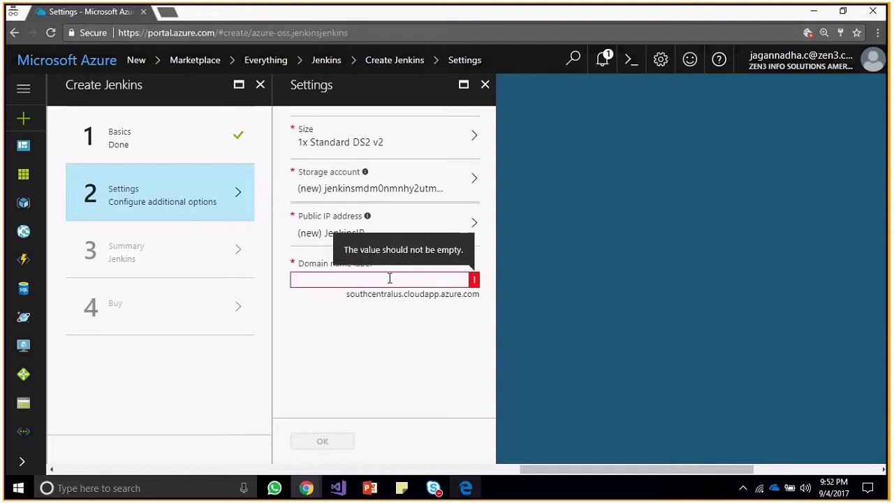
text(Jenkins-BuildVM)
key(BackSpace)
key(BackSpace)
key(BackSpace)
key(BackSpace)
key(BackSpace)
key(BackSpace)
key(BackSpace)
key(BackSpace)
key(BackSpace)
key(BackSpace)
key(BackSpace)
key(BackSpace)
key(BackSpace)
key(BackSpace)
key(BackSpace)
text(jenkinsbuildvm)
text(dns)
key(Left)
key(Left)
key(Left)
text(-)
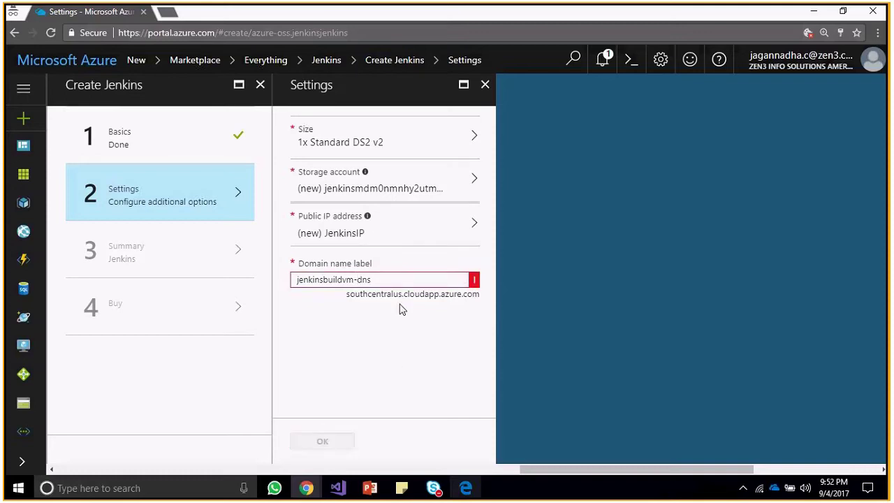
mouse_move(357, 278)
key(BackSpace)
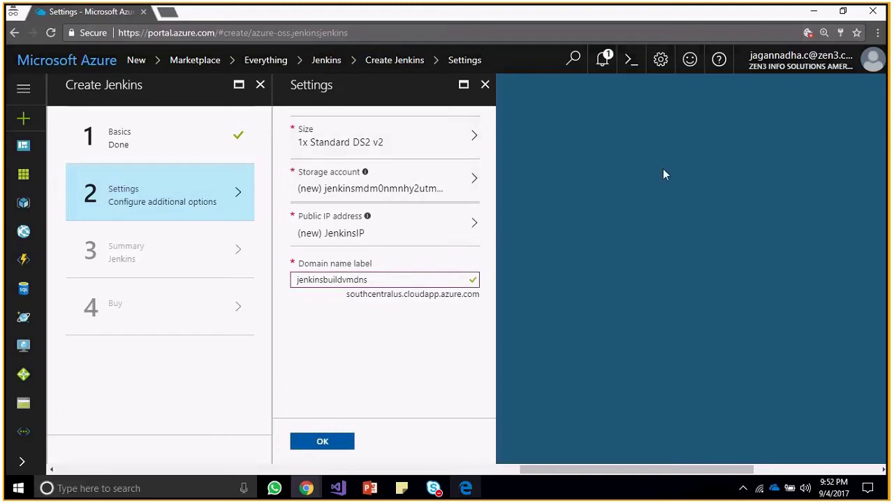
click(447, 136)
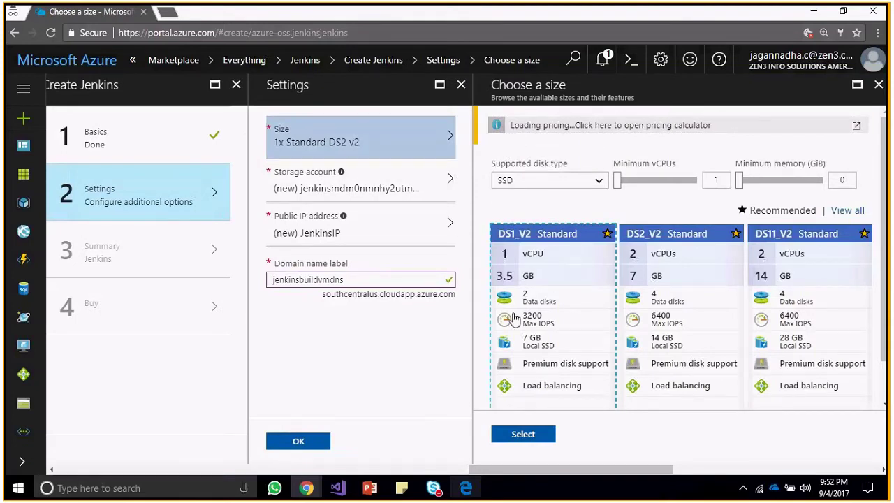
Choose the DS1_V2 size with HDD disk type and confirm the Settings step.
click(573, 180)
click(559, 201)
click(534, 437)
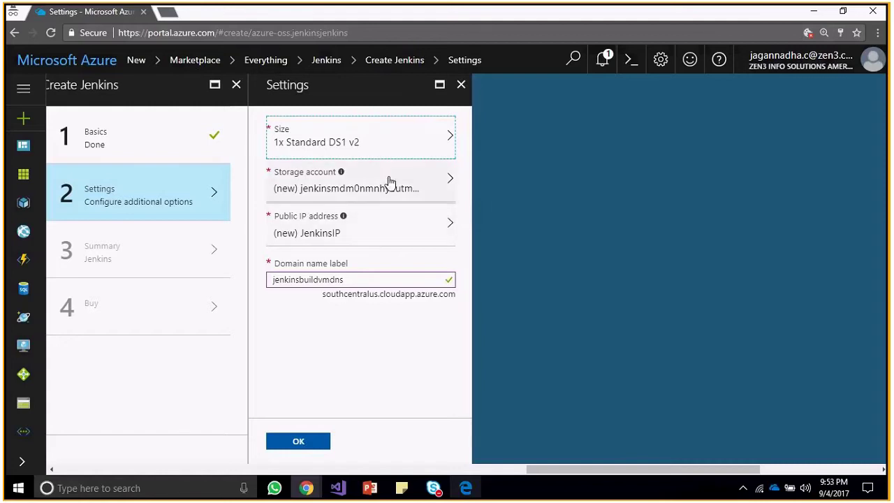
click(302, 443)
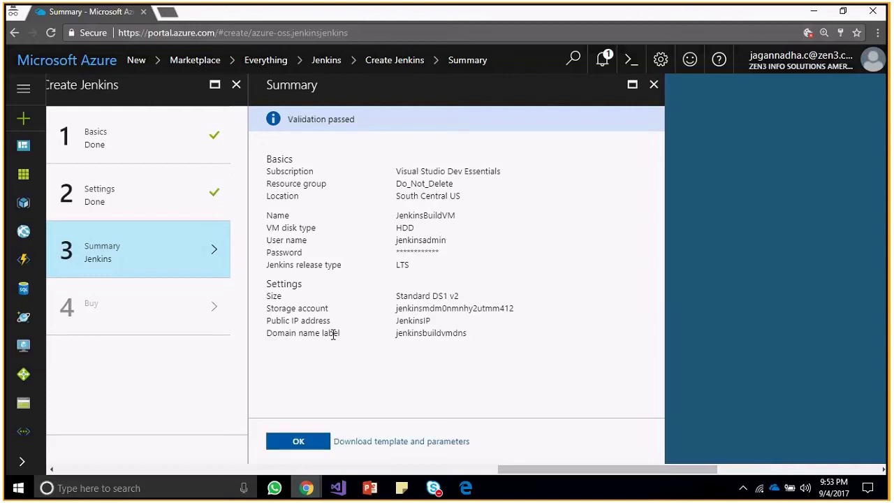
Accept the validated Jenkins summary, agree to the purchase terms, and submit the purchase.
click(299, 441)
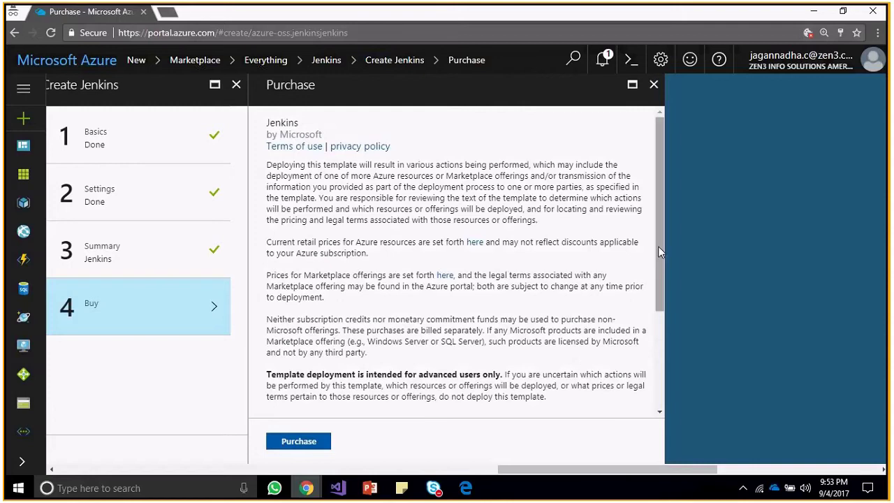
drag(658, 246, 662, 384)
click(273, 401)
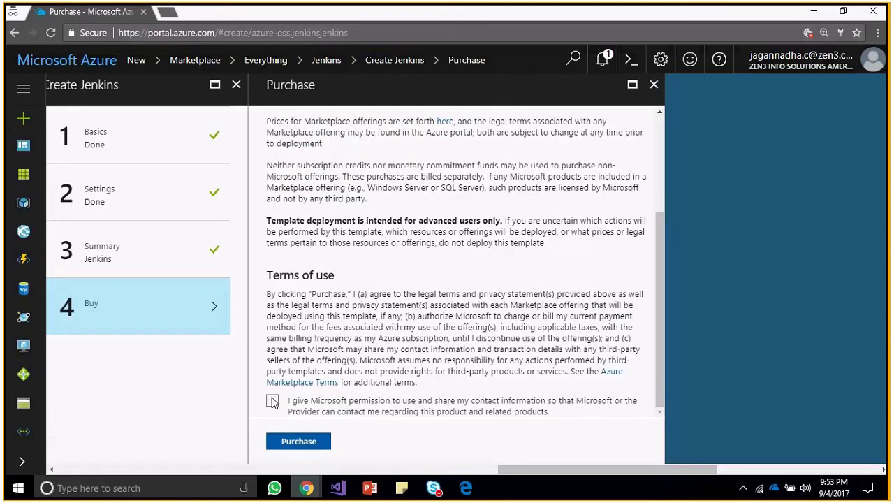
click(286, 441)
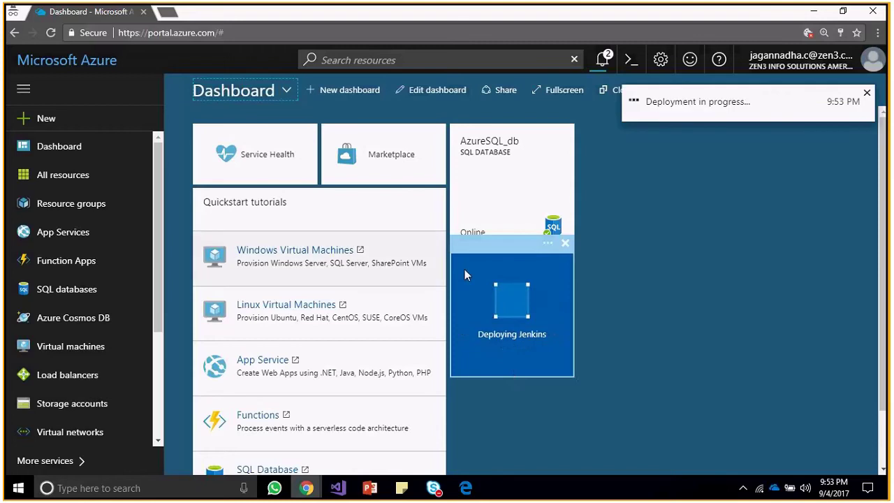
Dismiss the Deploying Jenkins tile's options menu and open a new incognito browser tab.
click(546, 250)
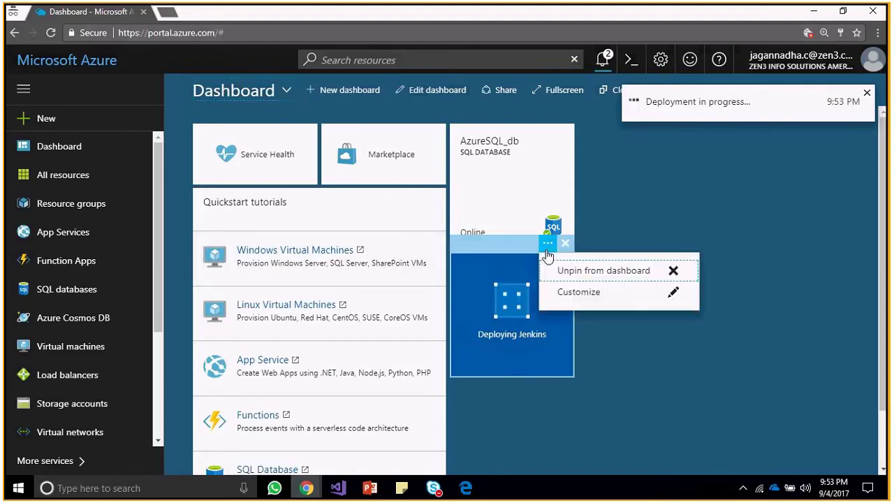
click(653, 227)
key(alt+Tab)
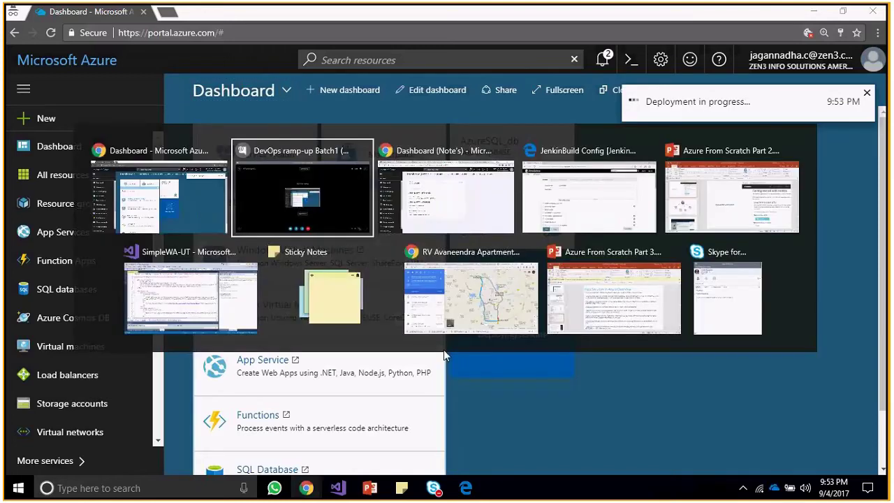
key(alt+Tab)
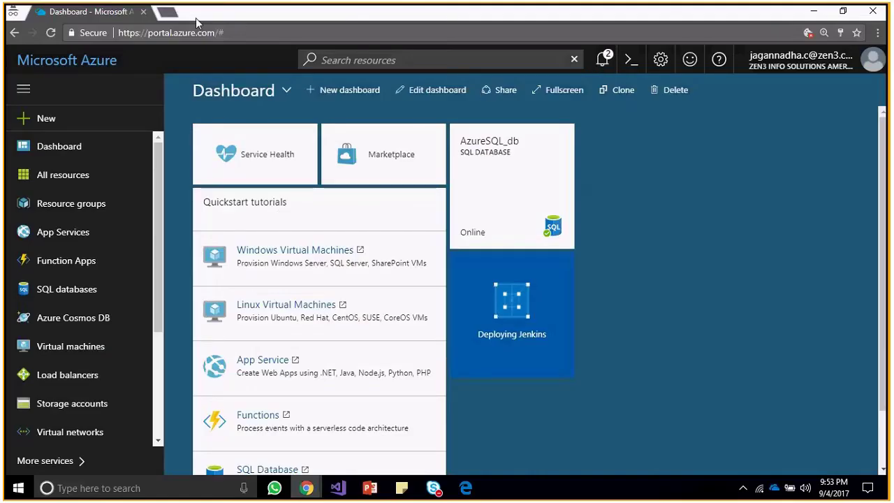
click(167, 13)
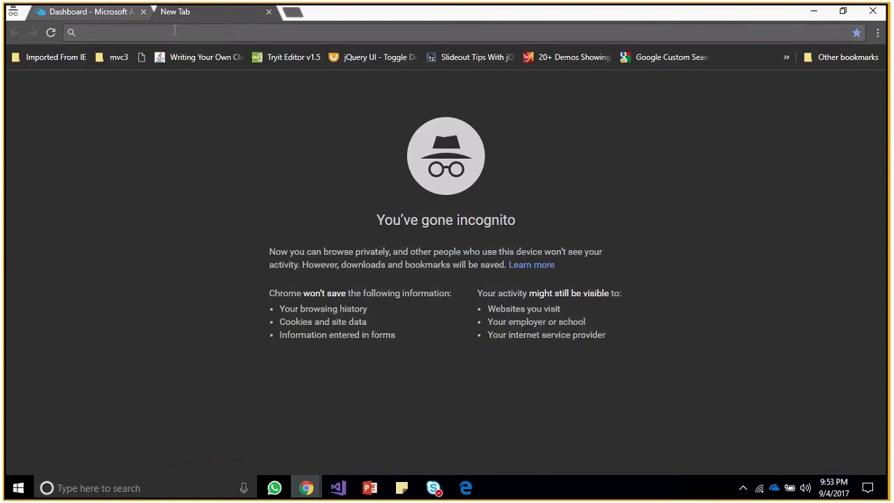
text(visual)
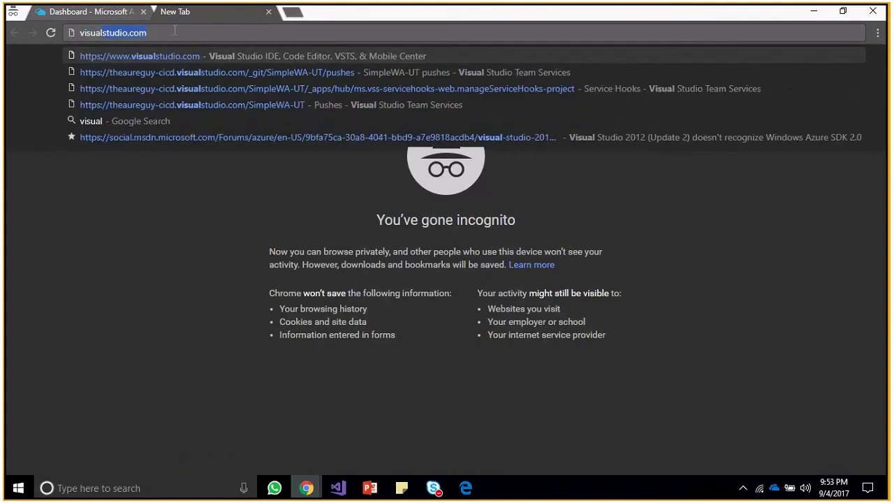
key(Delete)
key(Return)
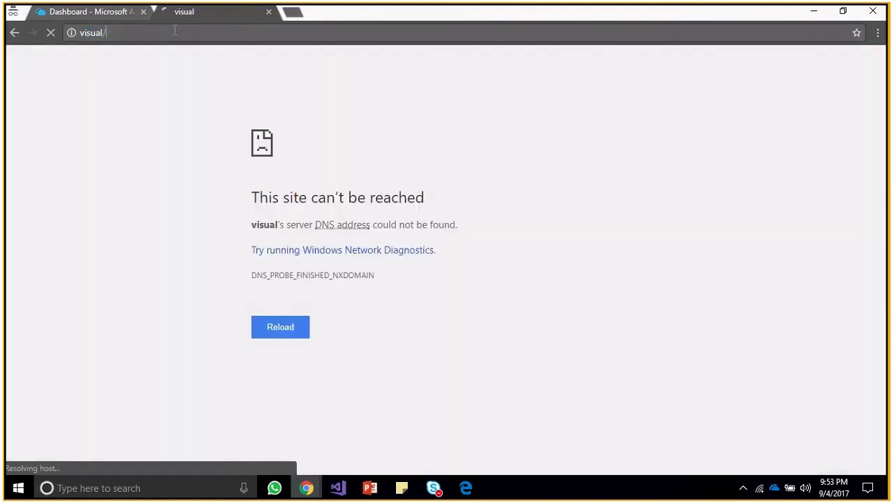
click(174, 33)
key(Down)
key(Return)
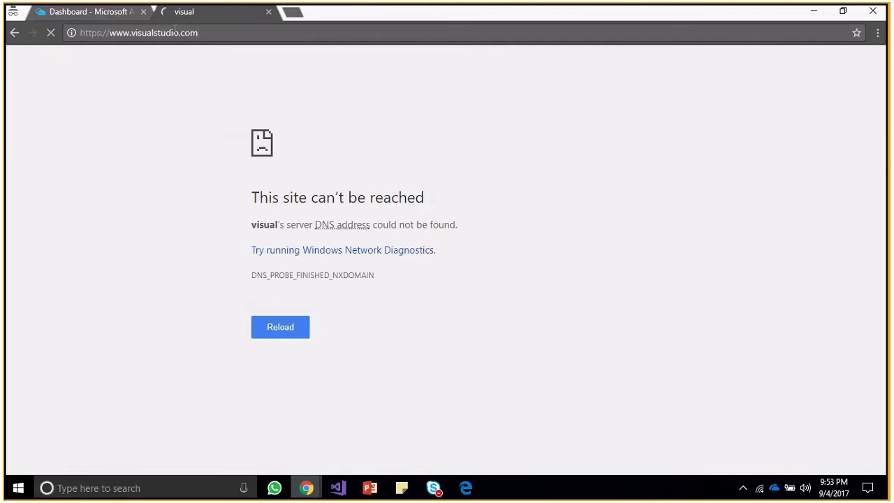
click(120, 12)
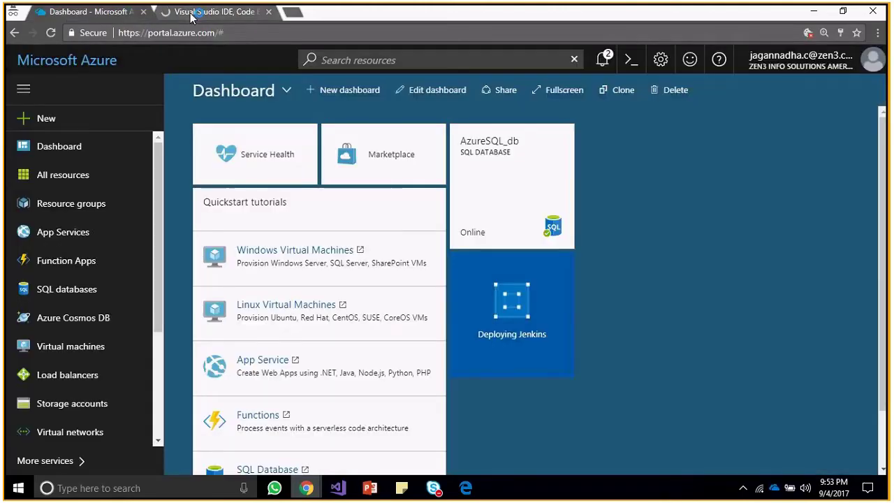
click(191, 14)
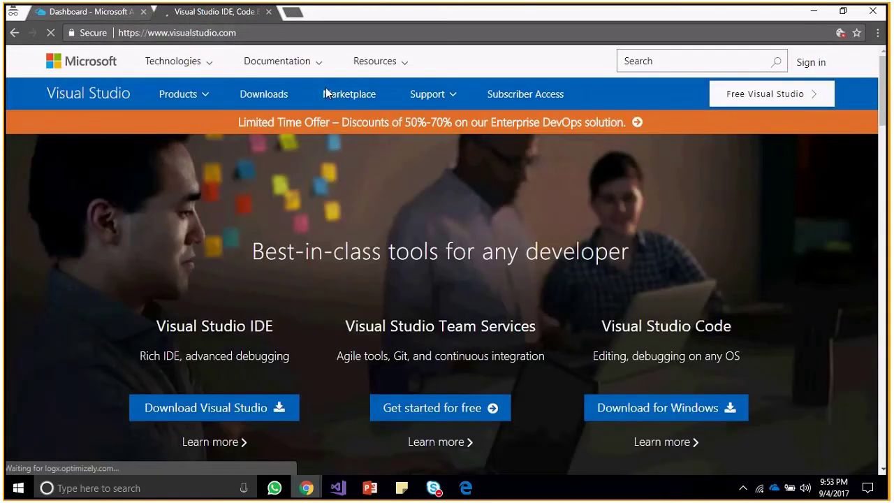
click(811, 64)
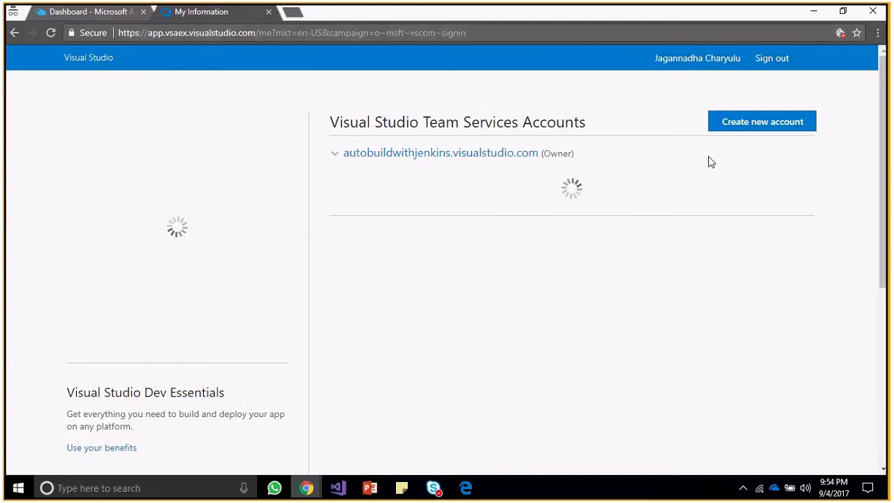
Open the Team Services account's projects and go to the JenkinsbuildApp code repository.
click(378, 156)
click(227, 13)
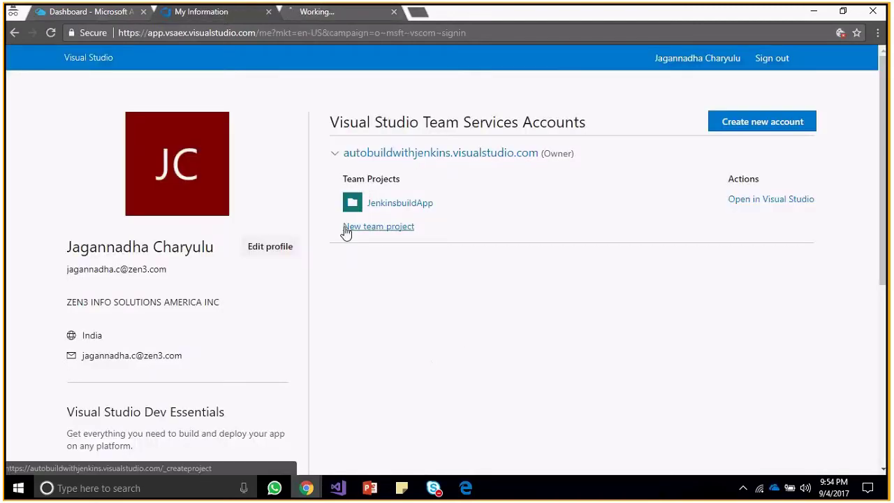
click(340, 12)
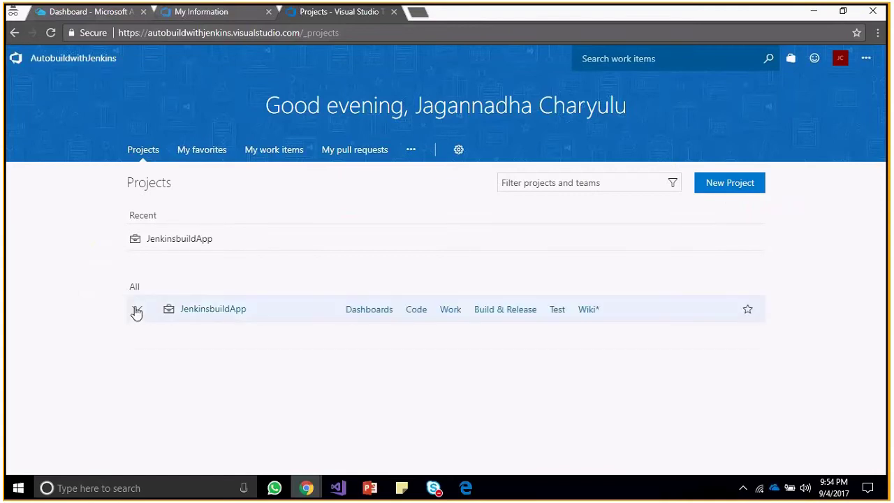
click(137, 312)
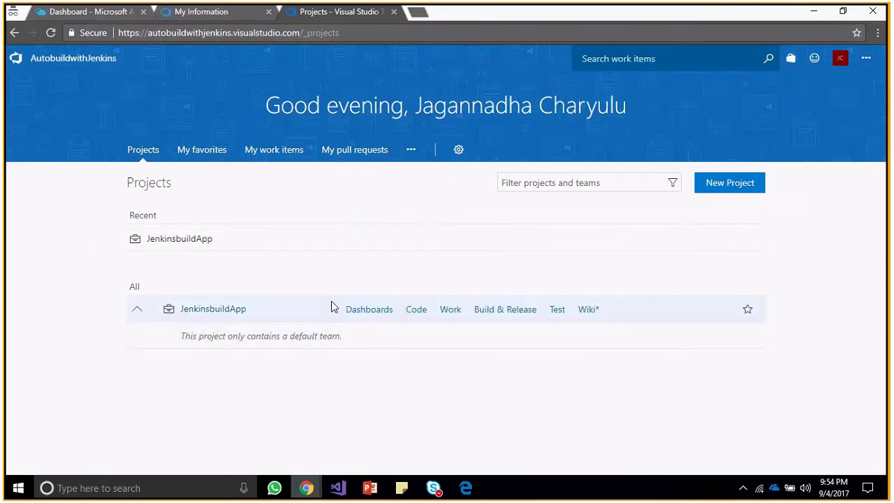
click(417, 312)
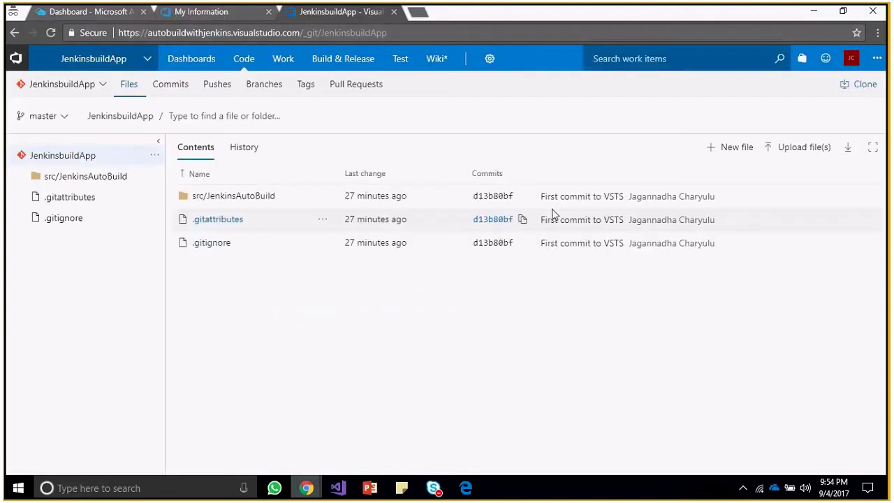
Show the repository's Pushes list with the 'First commit to VSTS' push on master.
click(103, 13)
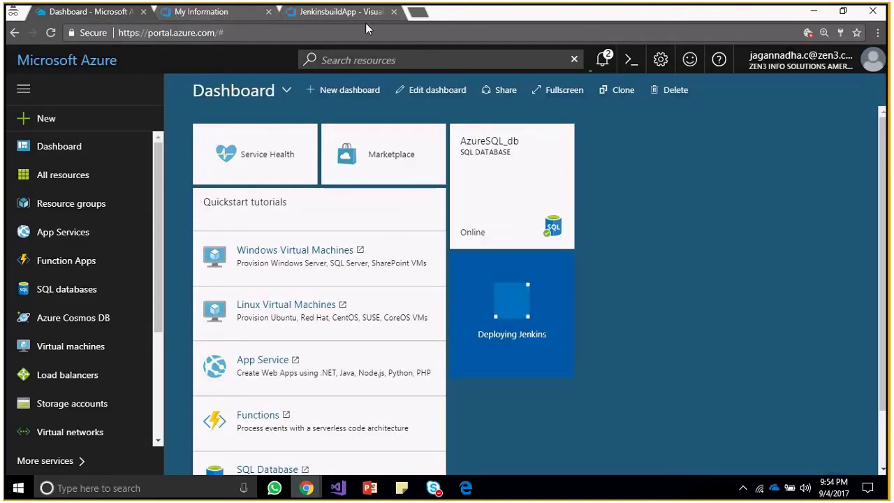
click(349, 12)
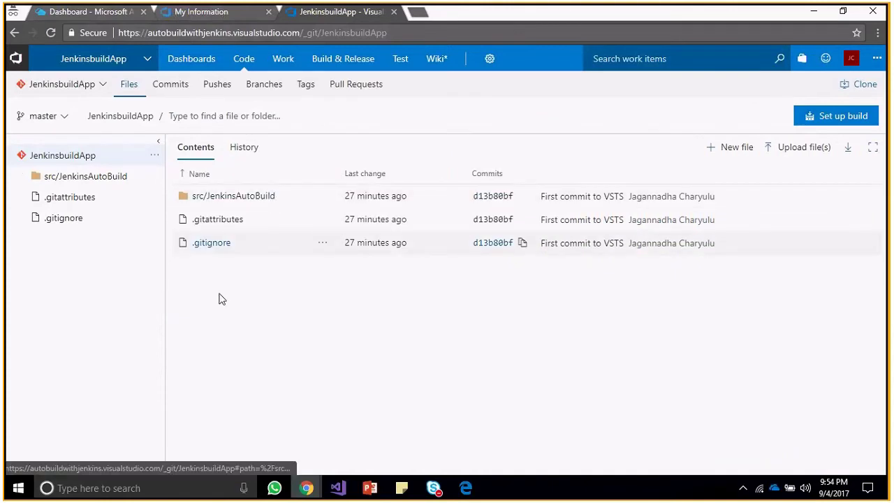
click(214, 94)
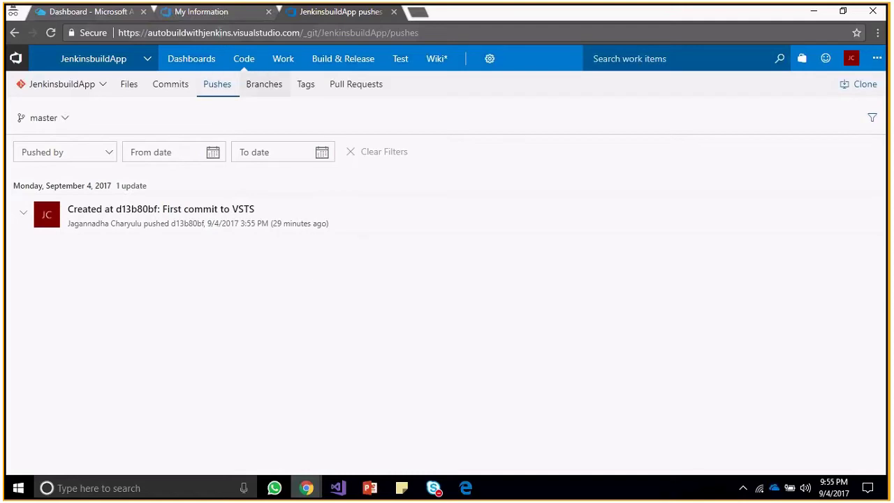
click(94, 12)
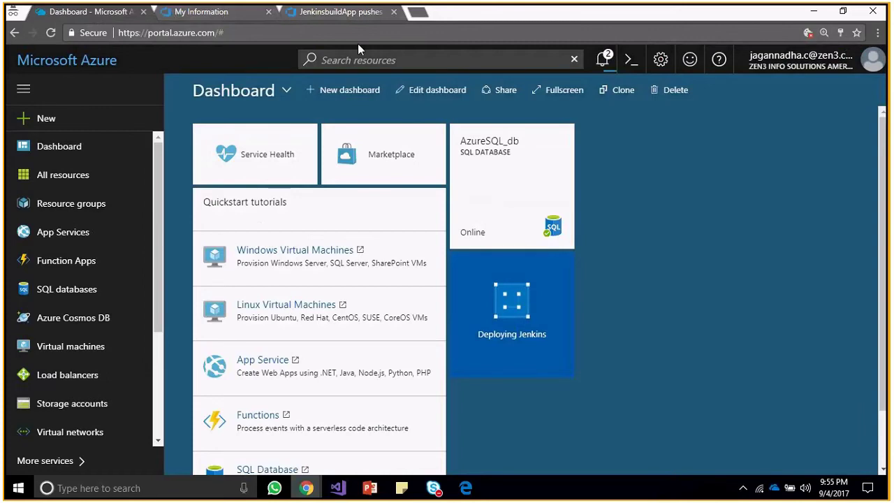
click(341, 12)
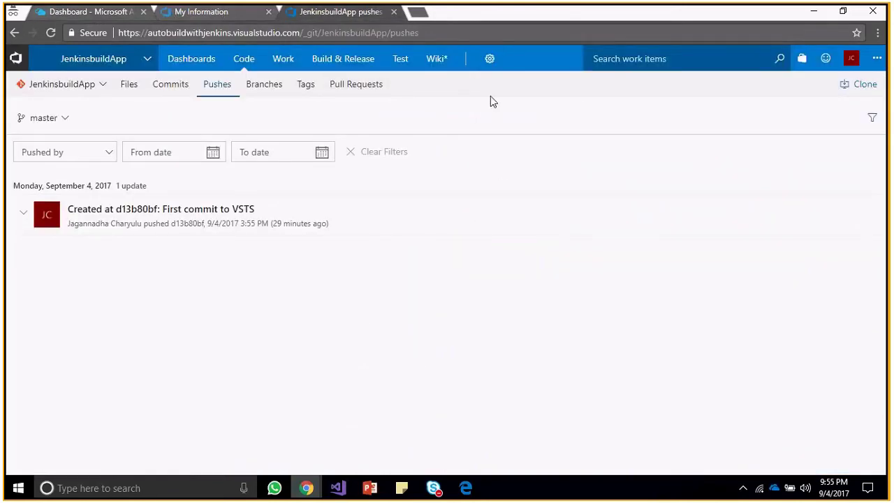
mouse_move(490, 68)
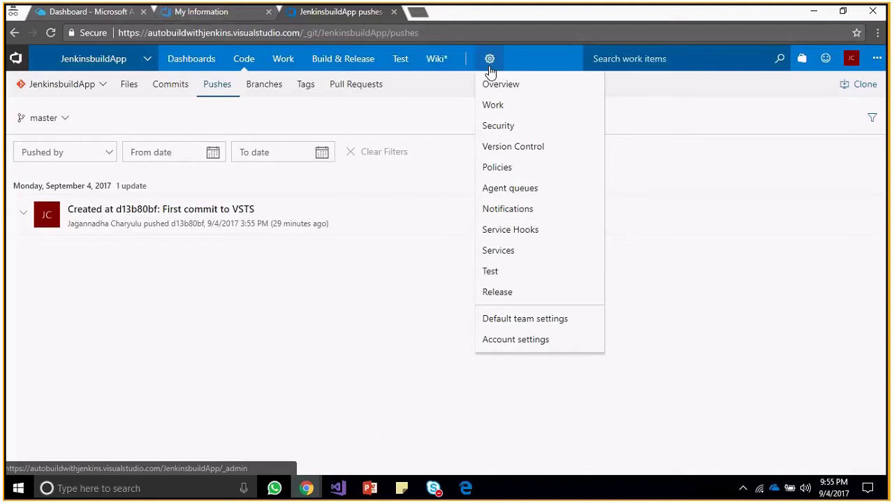
Choose Service Hooks from the JenkinsbuildApp project's settings gear menu.
click(513, 232)
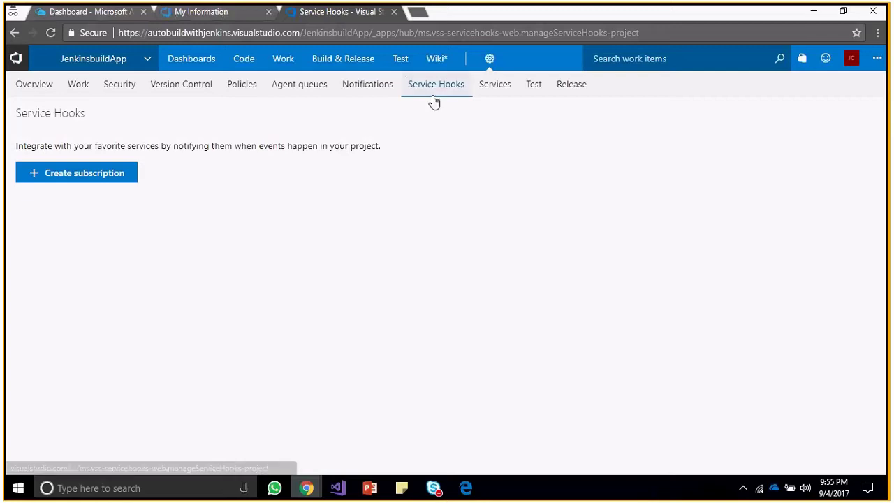
Start a new service hook subscription with Jenkins as the target service.
click(119, 178)
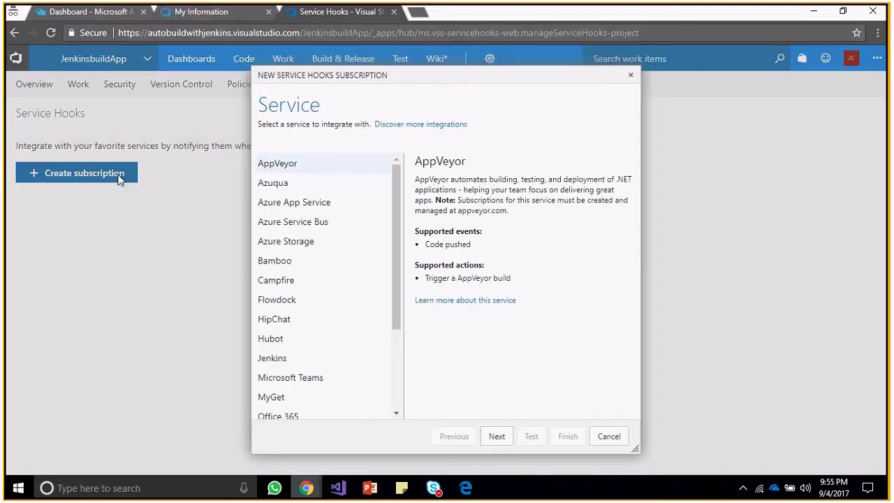
mouse_move(434, 488)
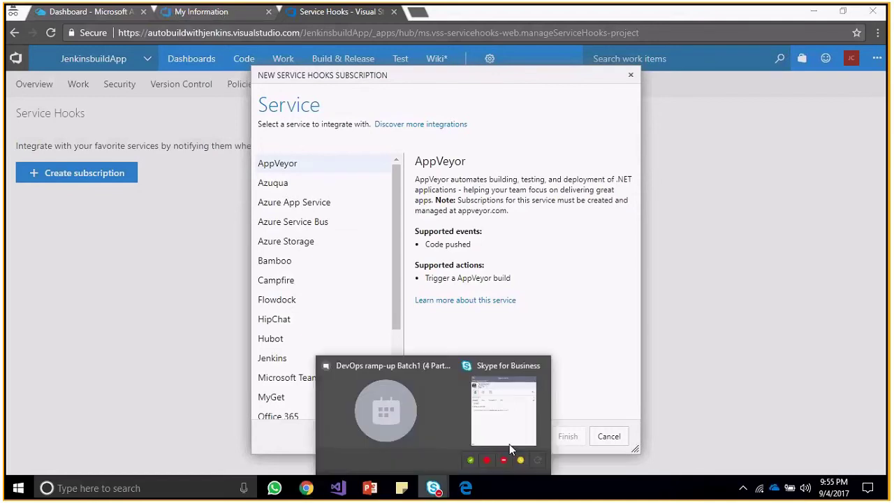
click(423, 415)
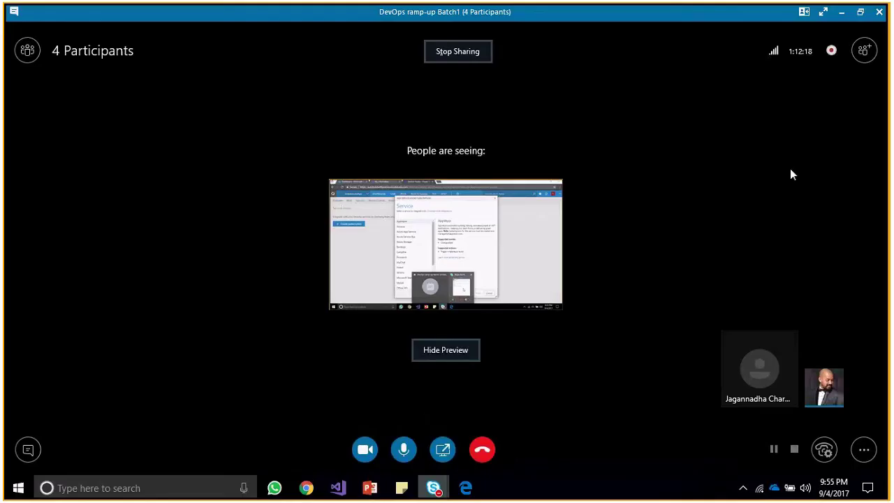
click(842, 11)
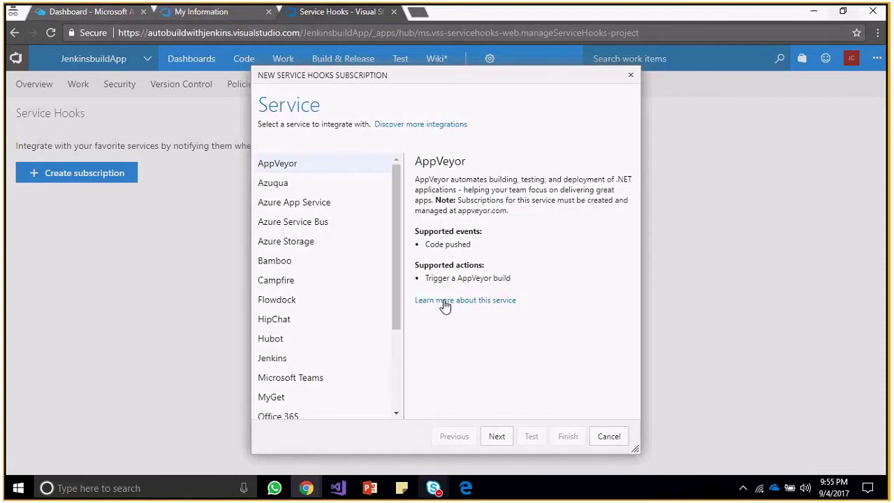
click(274, 363)
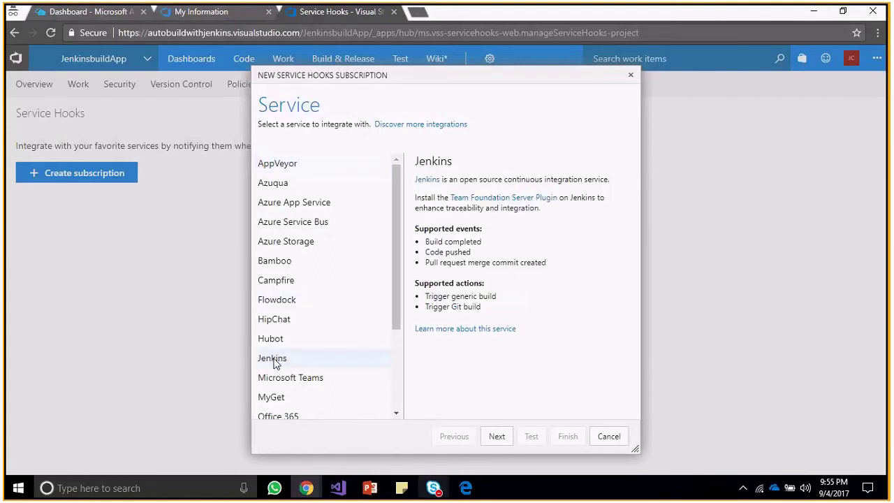
click(497, 437)
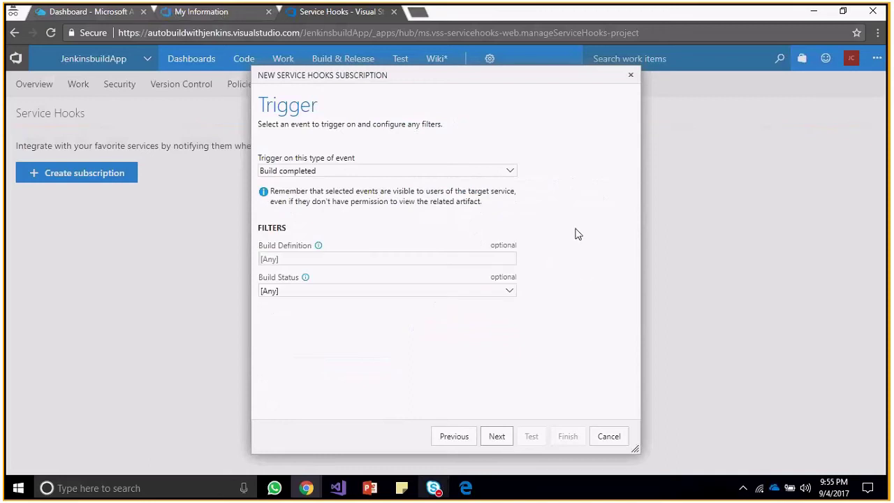
Set the trigger to Code pushed on JenkinsbuildApp, branch master, pushed by [Any] group.
click(499, 175)
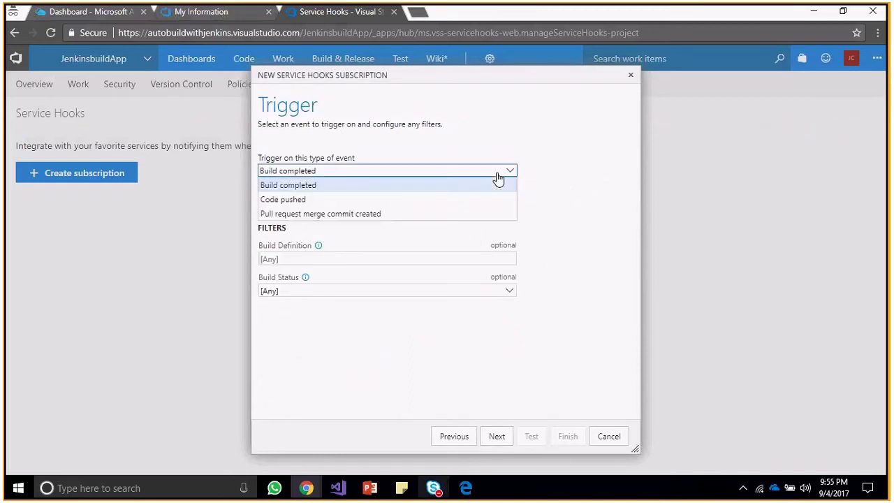
click(464, 200)
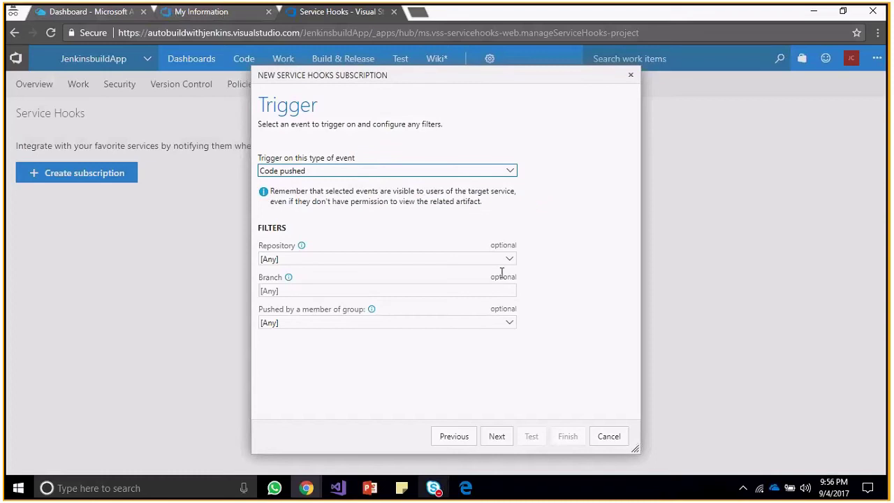
click(508, 262)
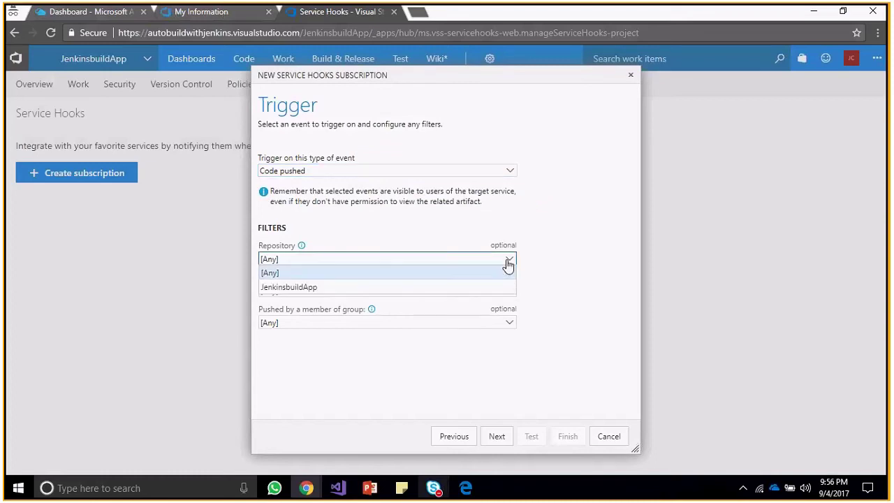
click(470, 287)
click(509, 291)
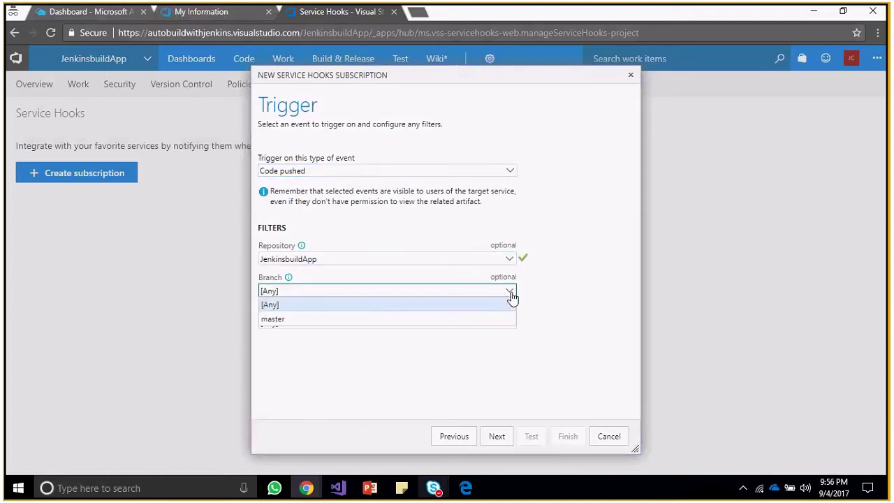
click(438, 322)
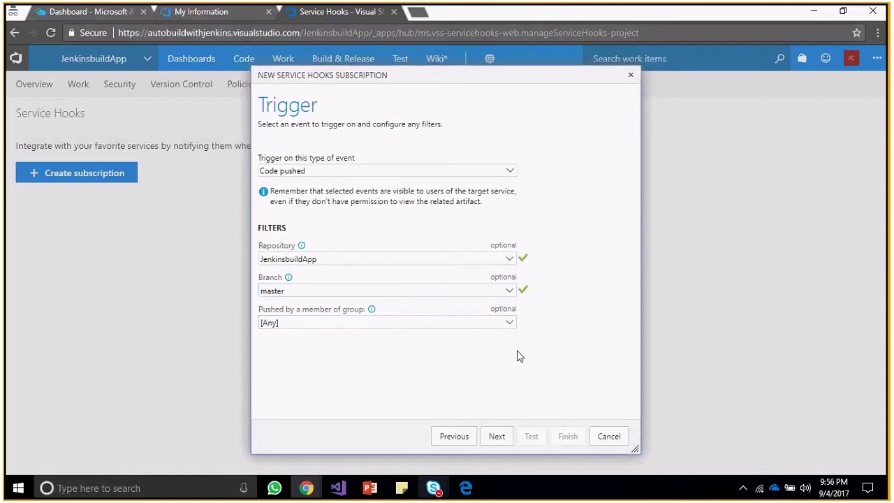
click(511, 324)
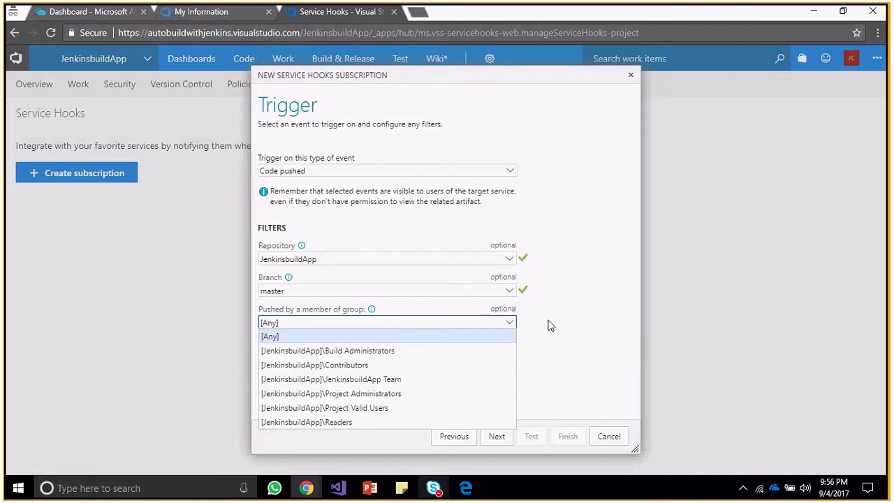
click(548, 325)
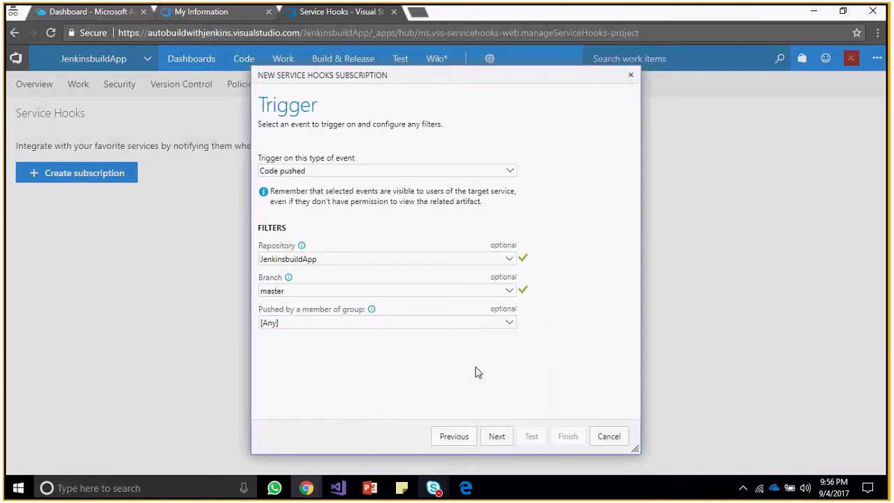
click(497, 436)
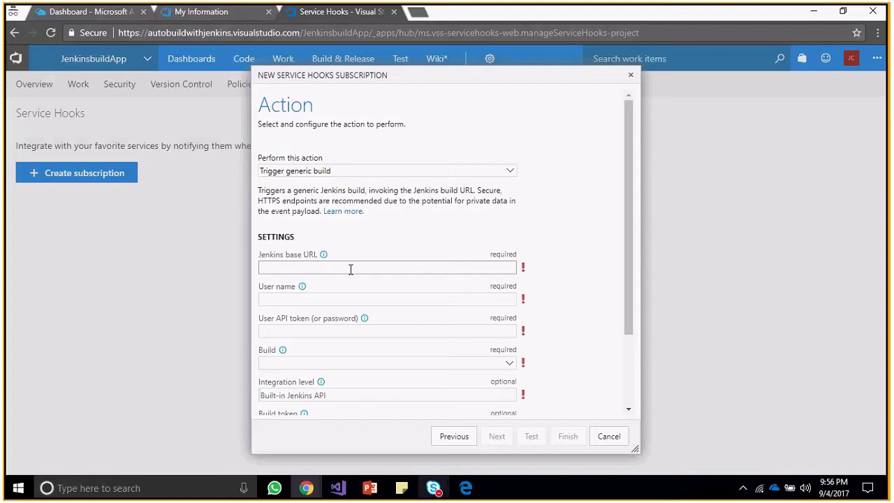
Make the hook's action Trigger Git build, leave the Jenkins settings empty, and return to Azure.
click(512, 174)
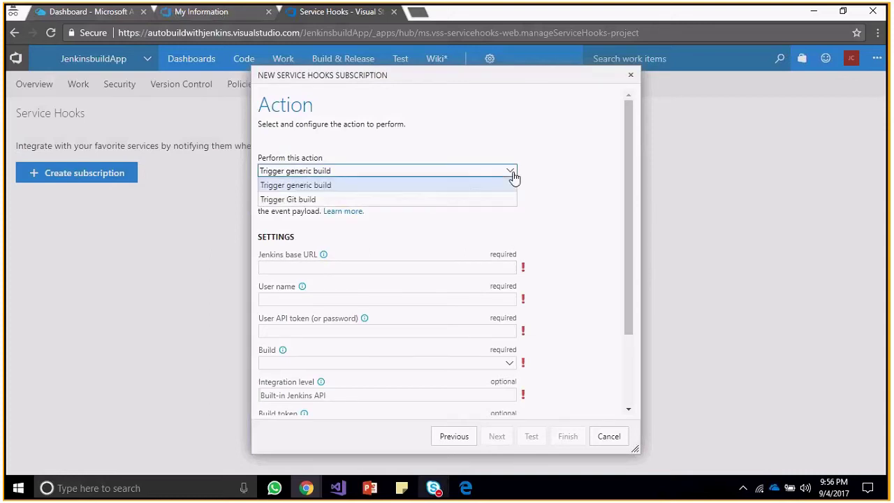
click(447, 201)
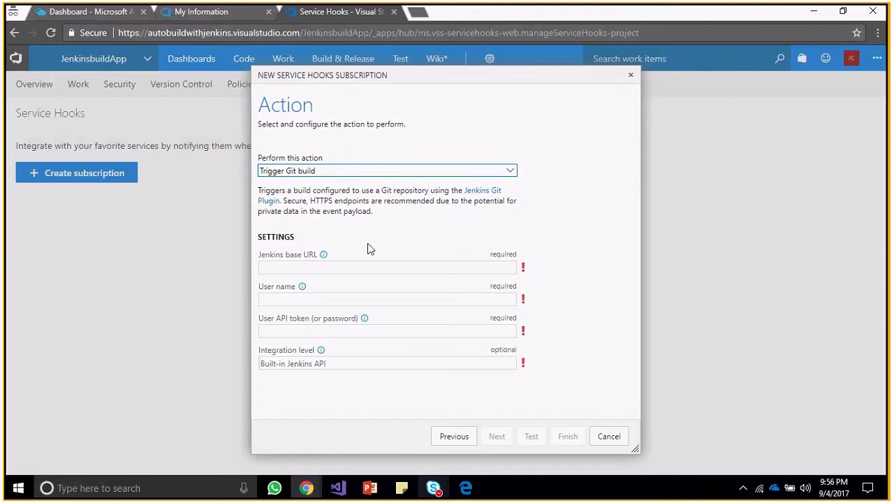
click(329, 265)
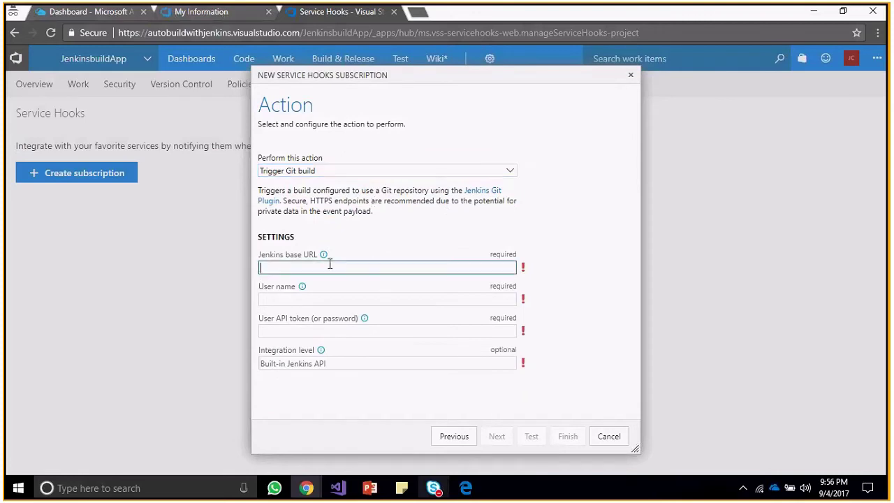
click(303, 298)
key(Escape)
click(324, 334)
click(417, 382)
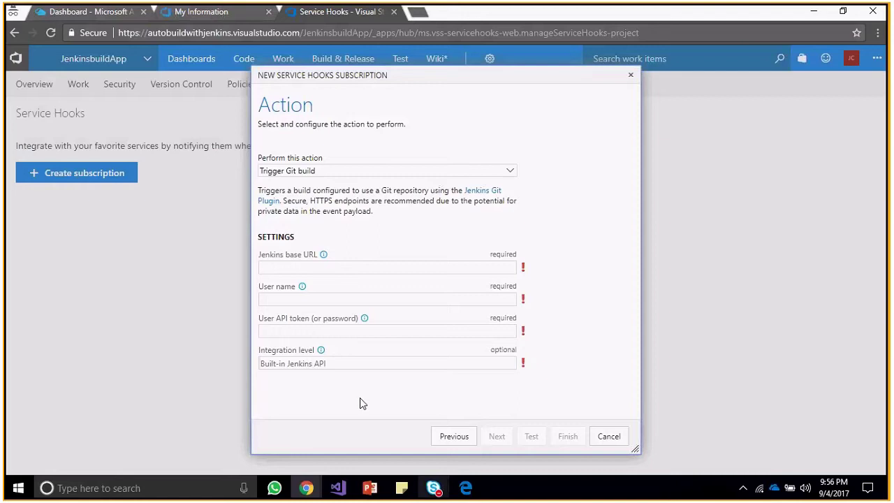
click(91, 13)
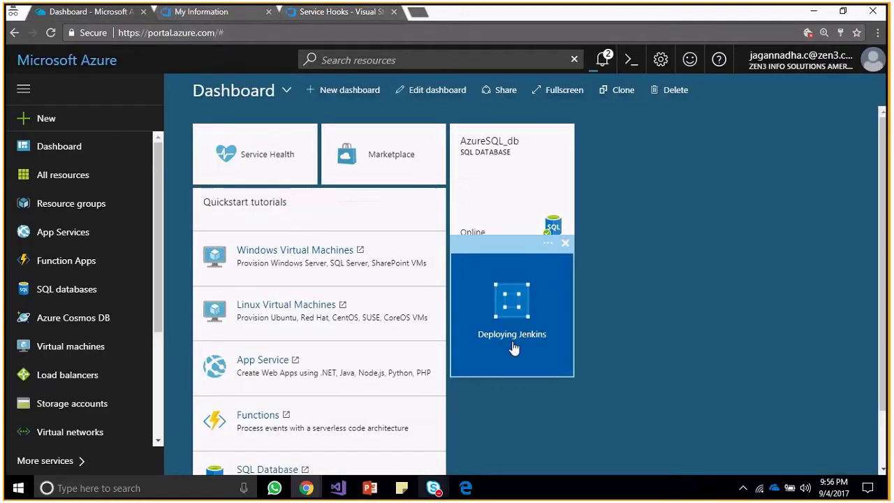
click(74, 175)
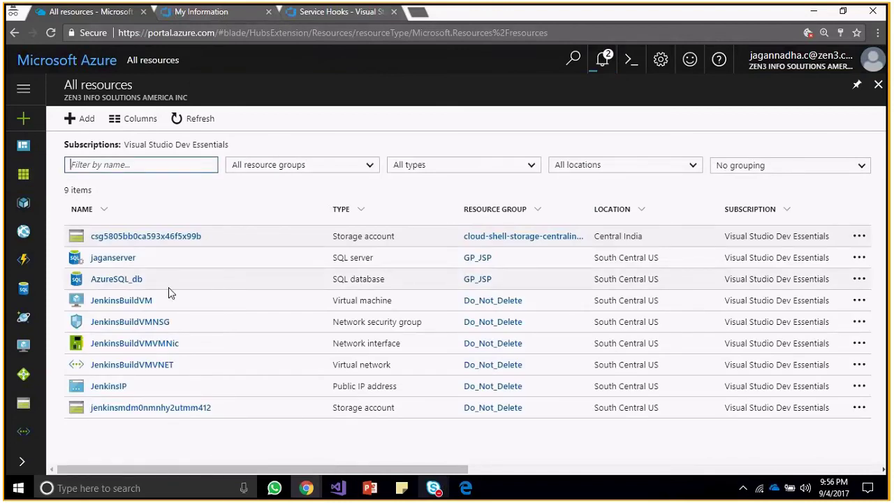
click(121, 300)
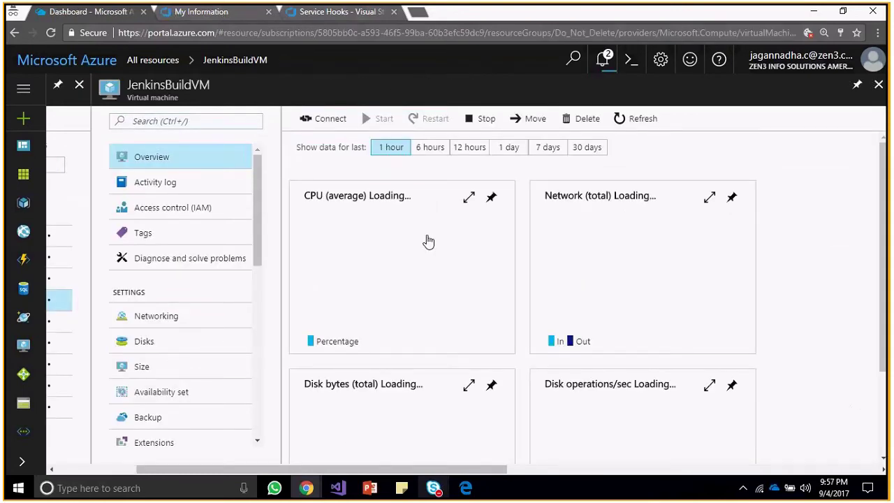
click(340, 123)
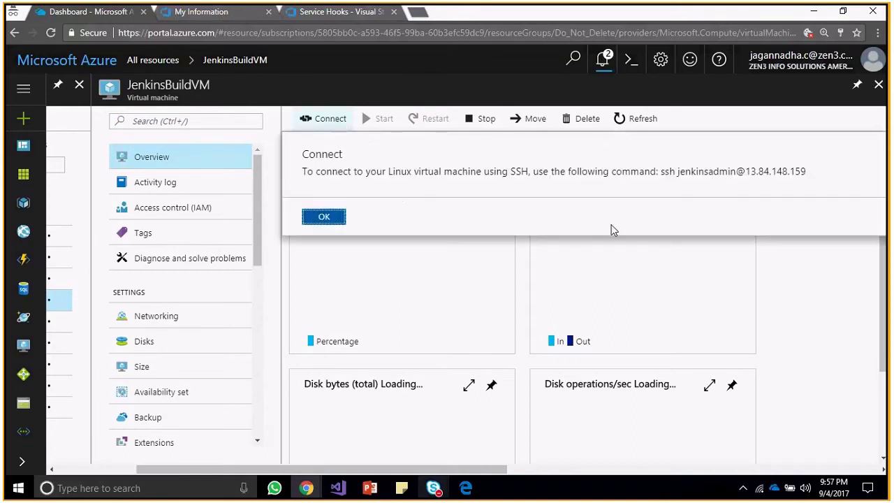
drag(679, 171, 809, 172)
key(ctrl+c)
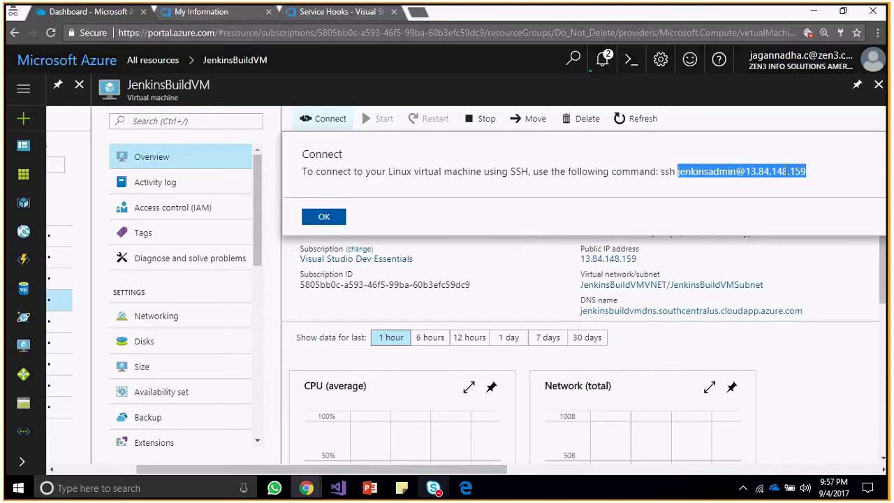
click(832, 172)
Launch PuTTY and enter the VM's login address 13.84.148.159 as the host name.
key(super)
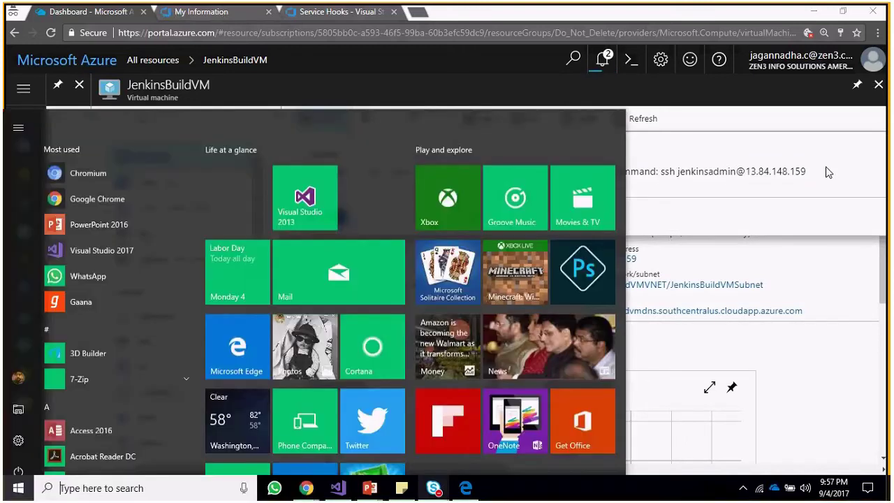
text(putty)
key(Return)
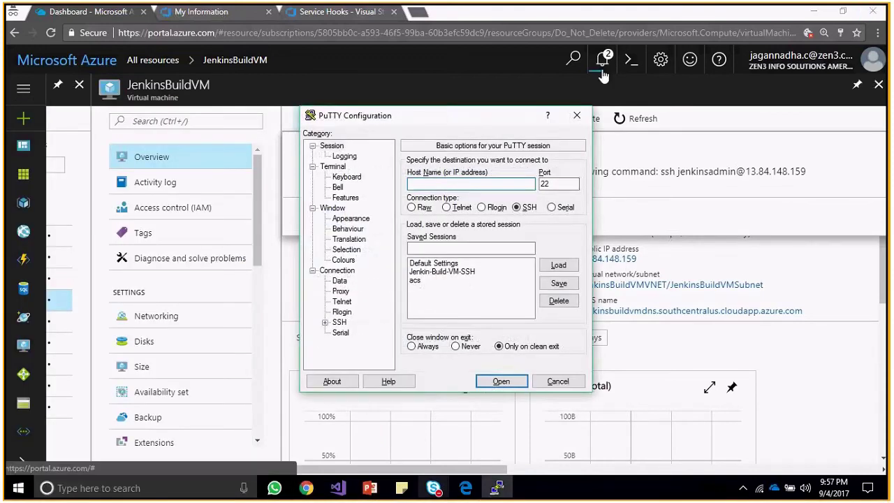
key(ctrl+v)
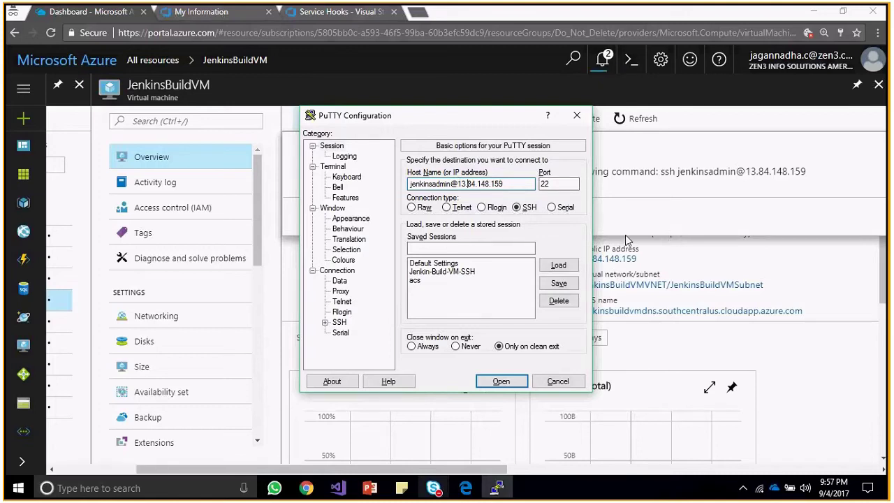
click(848, 314)
click(850, 312)
key(alt+Tab)
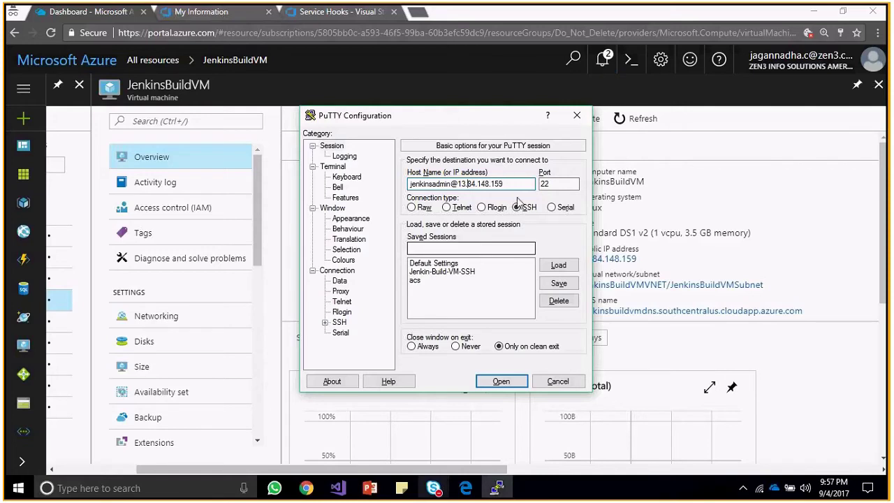
Open the SSH session on port 22, trust the host key, and enter the login password.
click(516, 383)
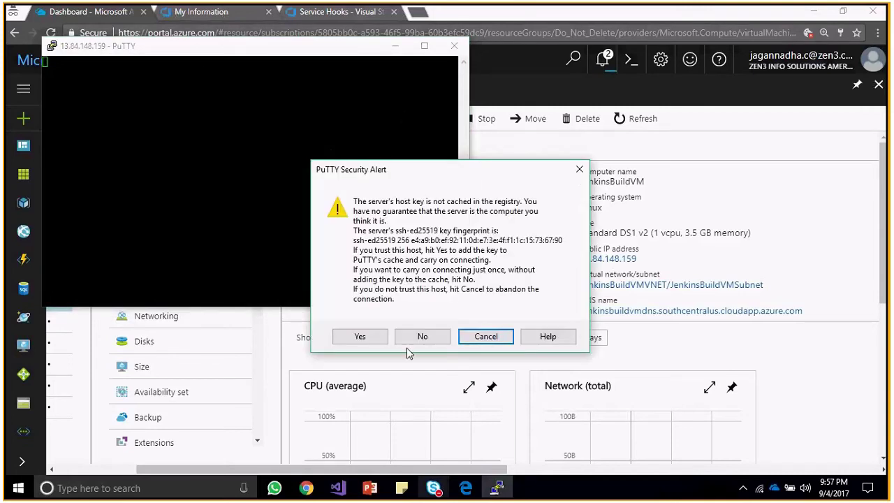
click(362, 337)
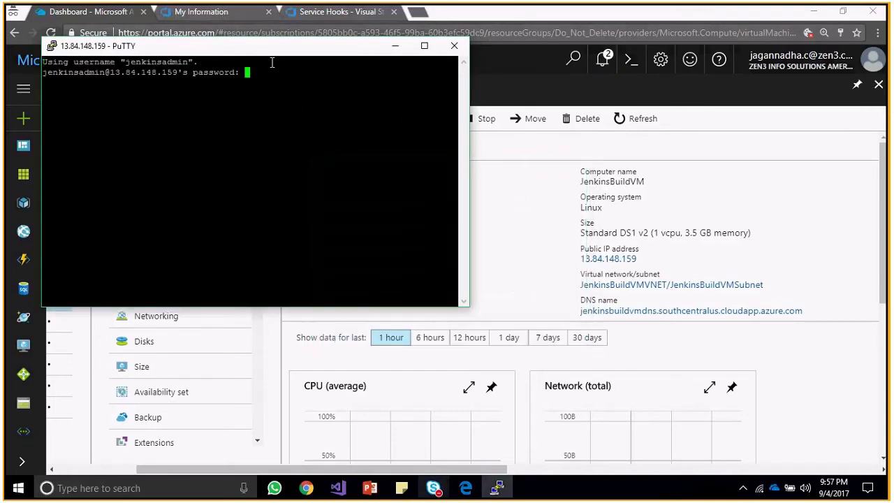
drag(255, 51, 466, 103)
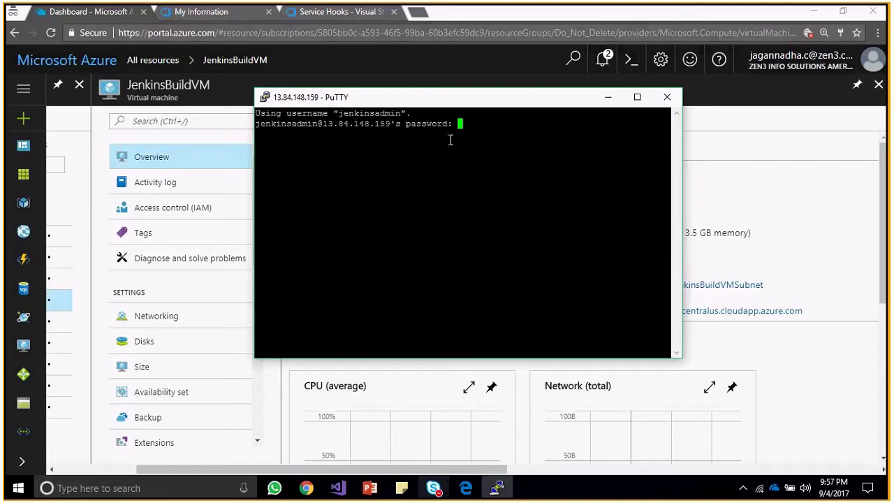
key(Return)
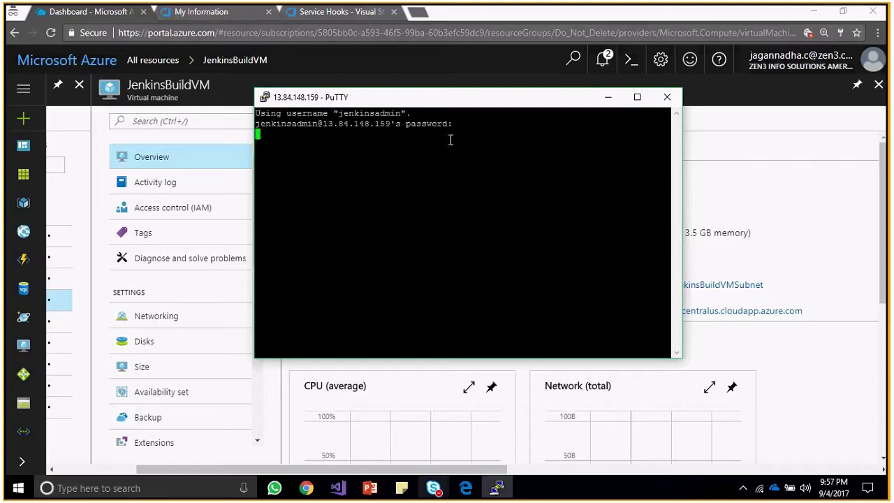
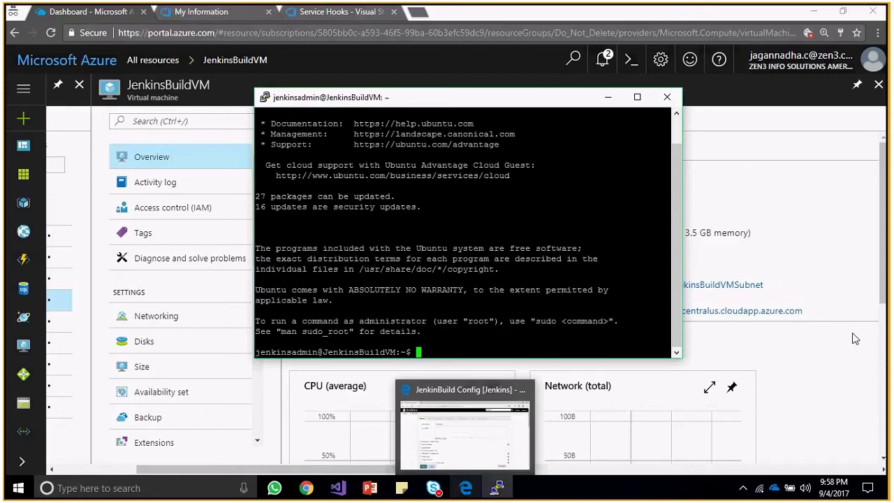
Copy the VM's DNS name and load it on port 8080 in a new incognito tab.
click(852, 311)
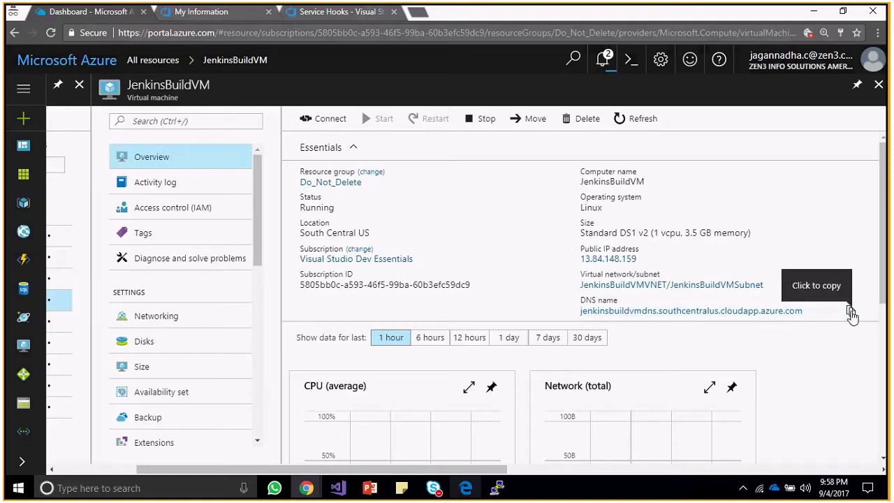
click(851, 310)
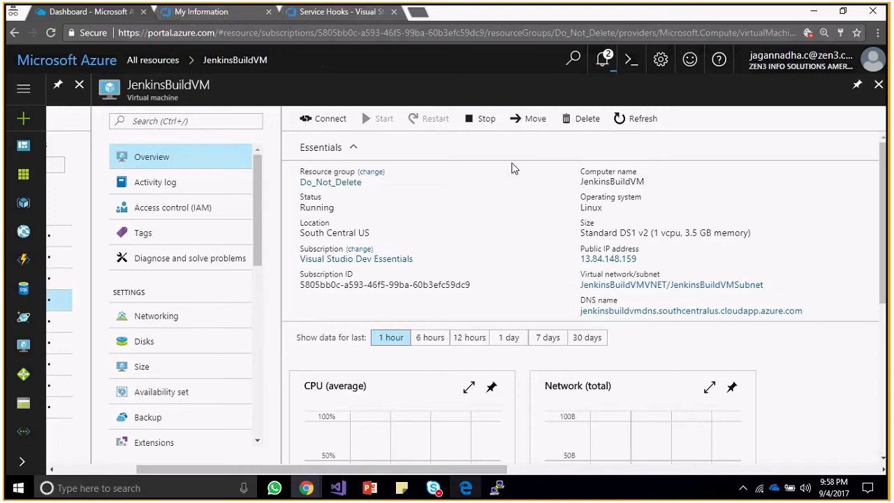
click(415, 14)
key(ctrl+v)
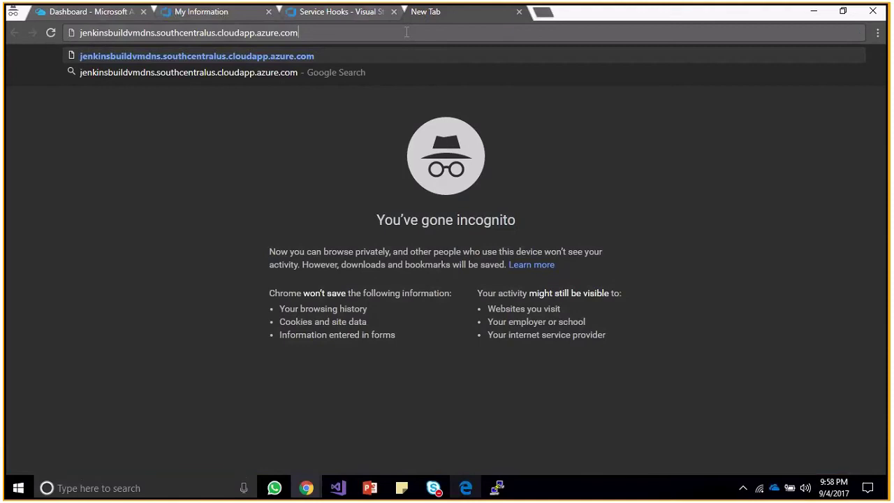
text(:8080)
key(Return)
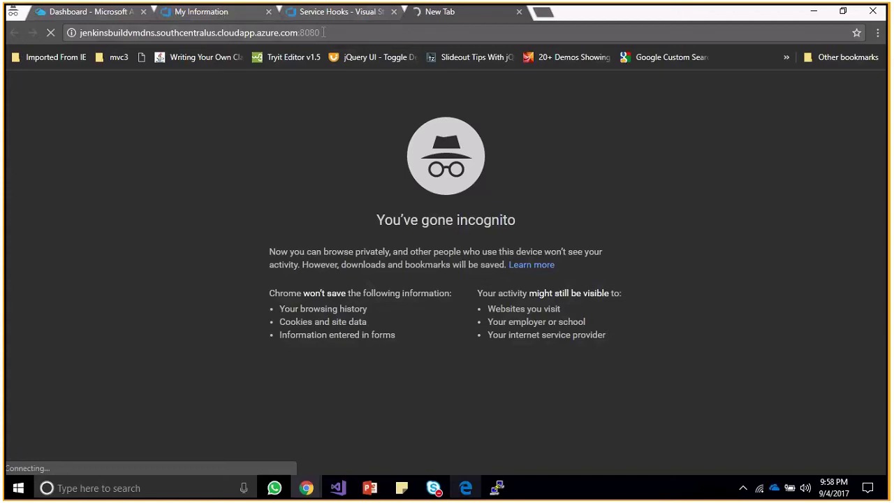
Open JenkinsBuildVM's Networking settings and begin adding an inbound port rule.
click(133, 12)
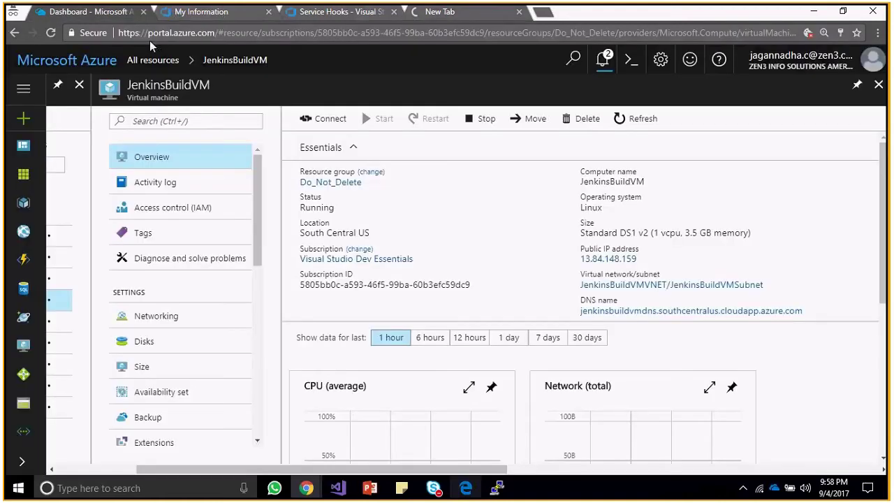
click(166, 318)
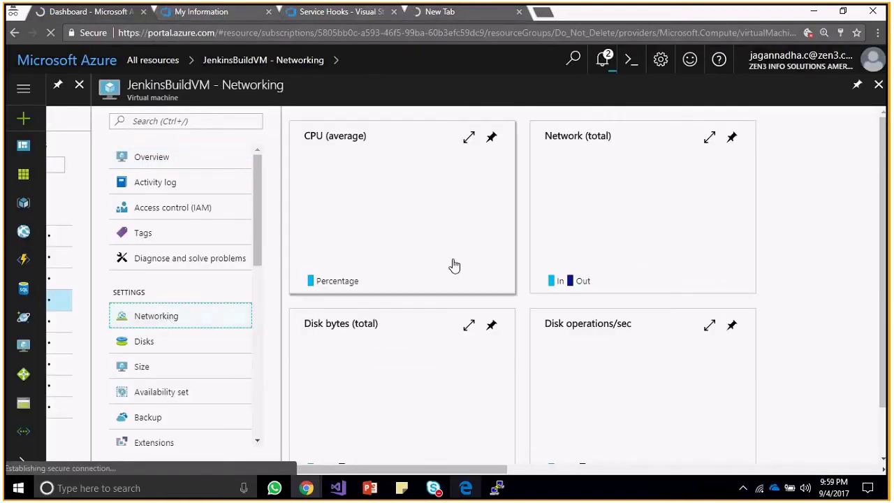
click(476, 14)
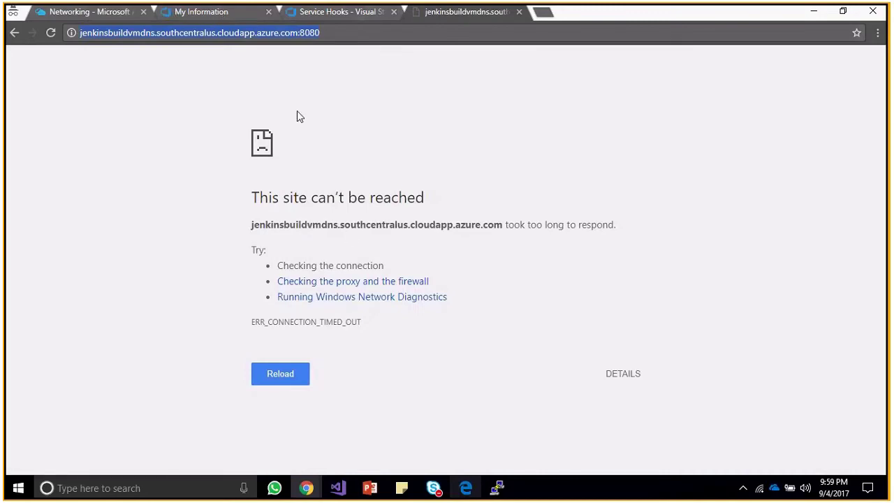
click(119, 13)
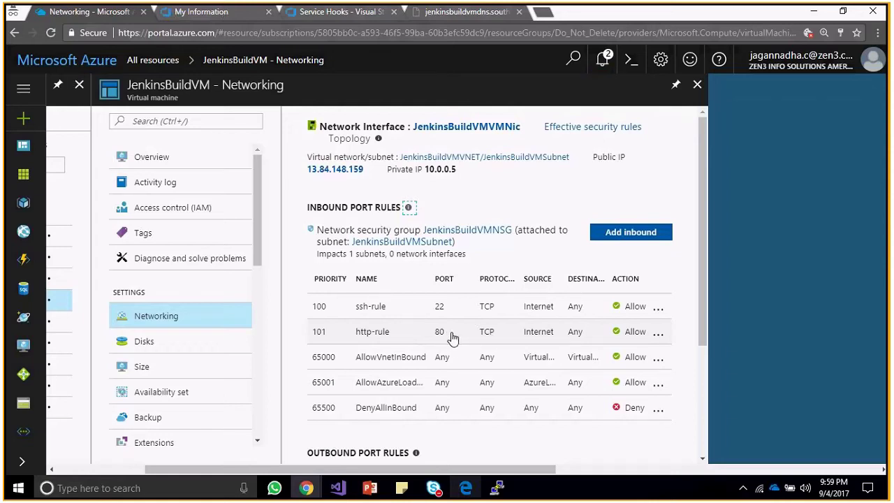
click(646, 233)
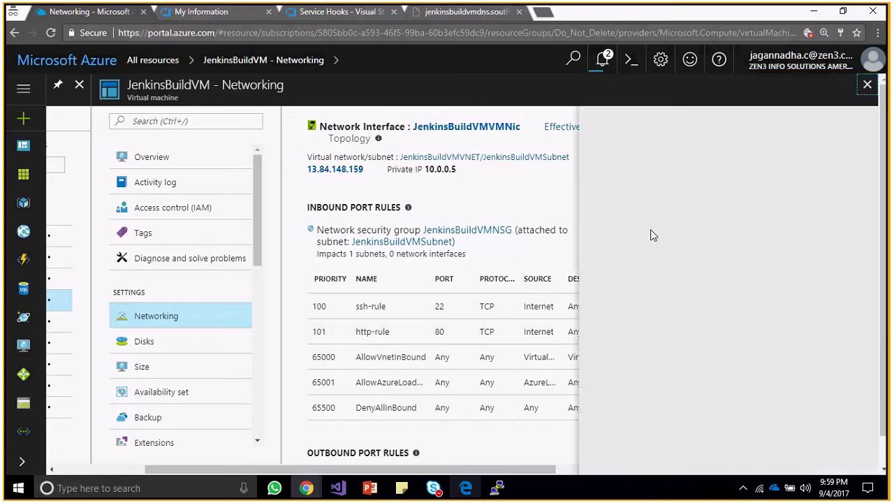
Create inbound security rule Port_8080 allowing port 8080 at priority 111.
mouse_move(646, 194)
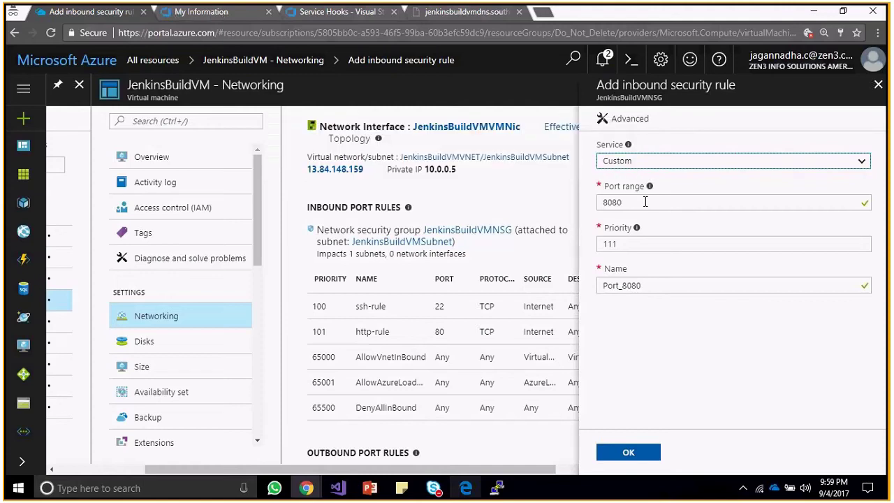
click(810, 162)
click(808, 160)
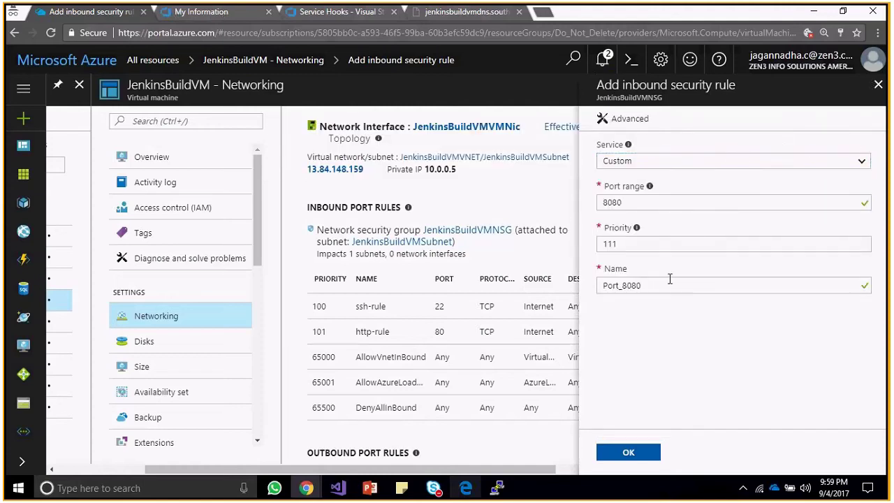
click(656, 461)
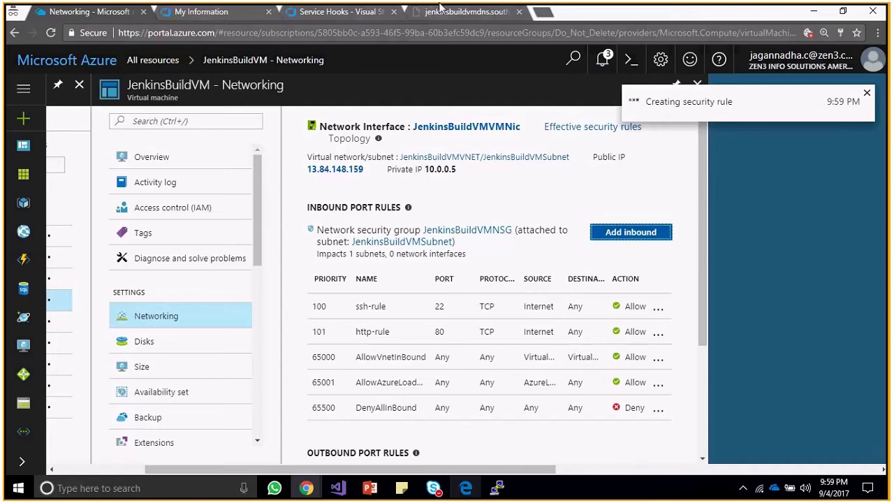
click(438, 13)
Retry loading Jenkins on port 8080 until the Unlock Jenkins page appears.
click(349, 30)
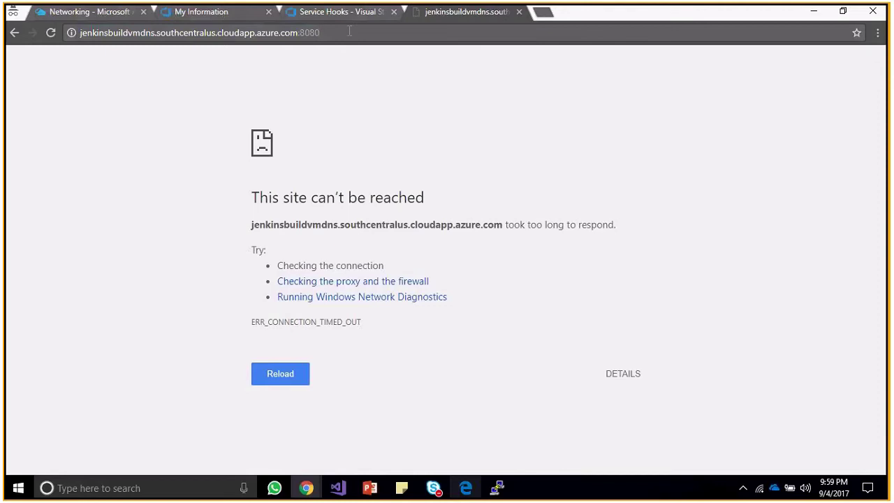
key(Return)
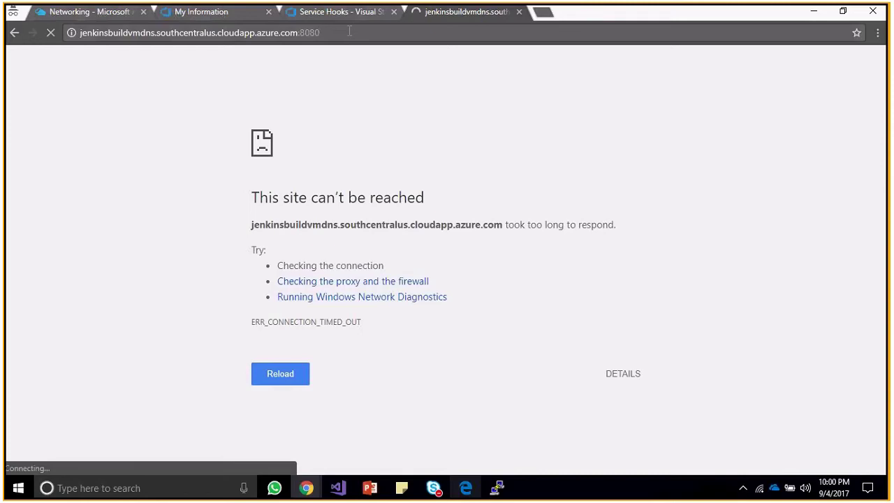
click(353, 14)
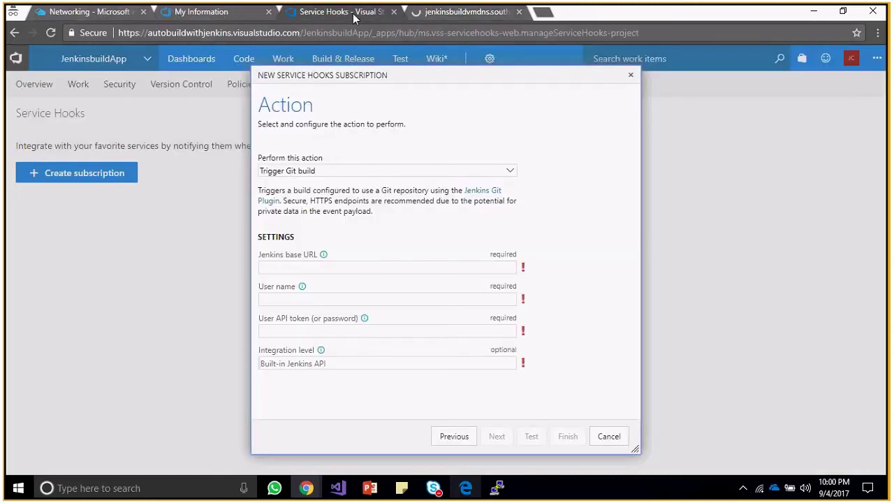
click(447, 13)
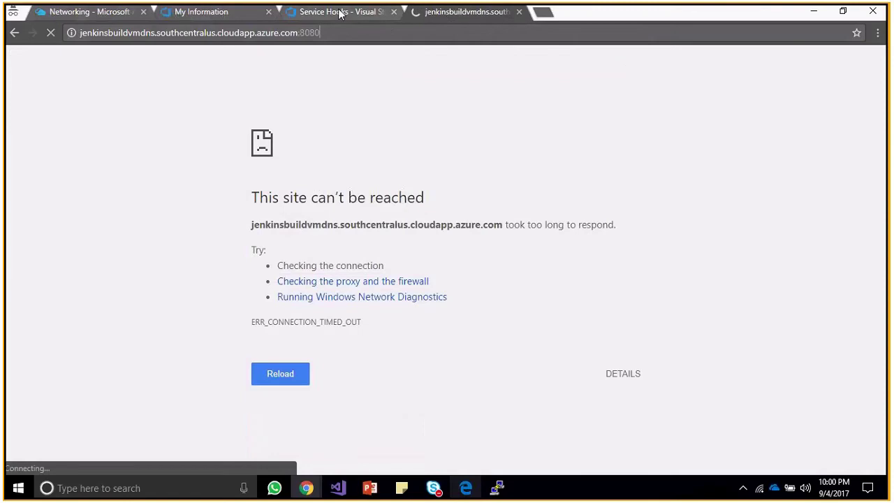
click(341, 14)
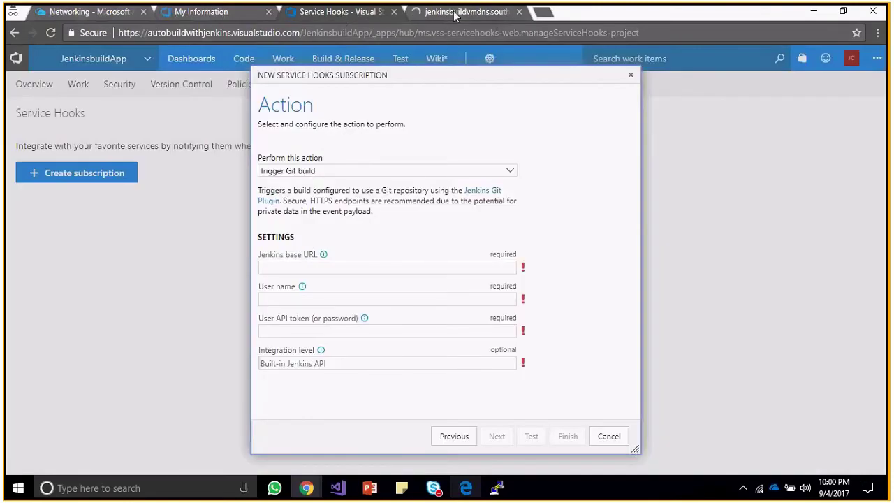
click(454, 12)
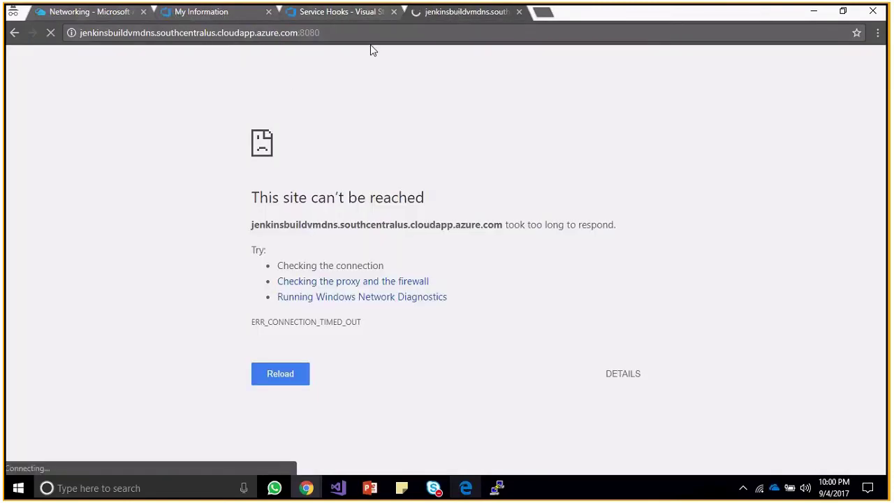
click(90, 11)
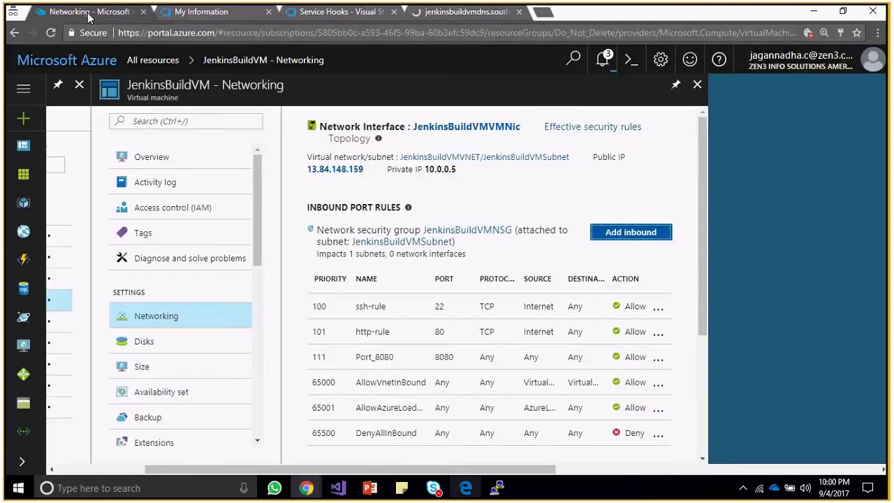
click(461, 12)
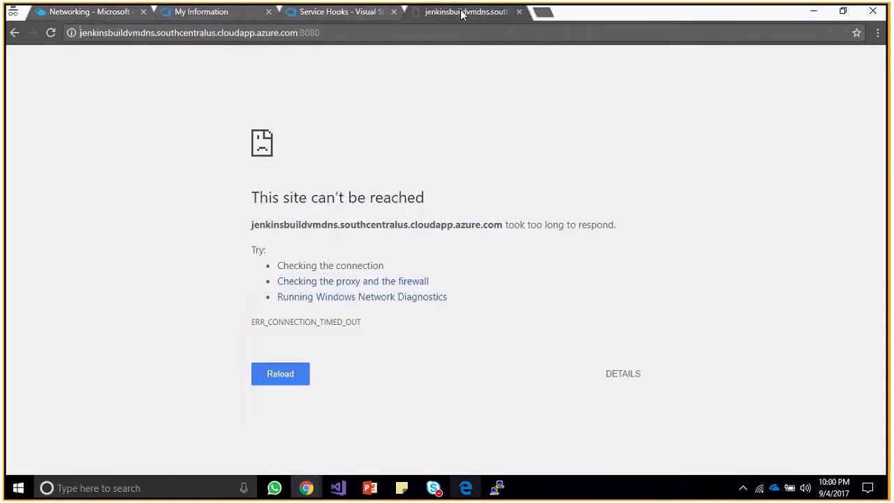
click(344, 39)
key(Return)
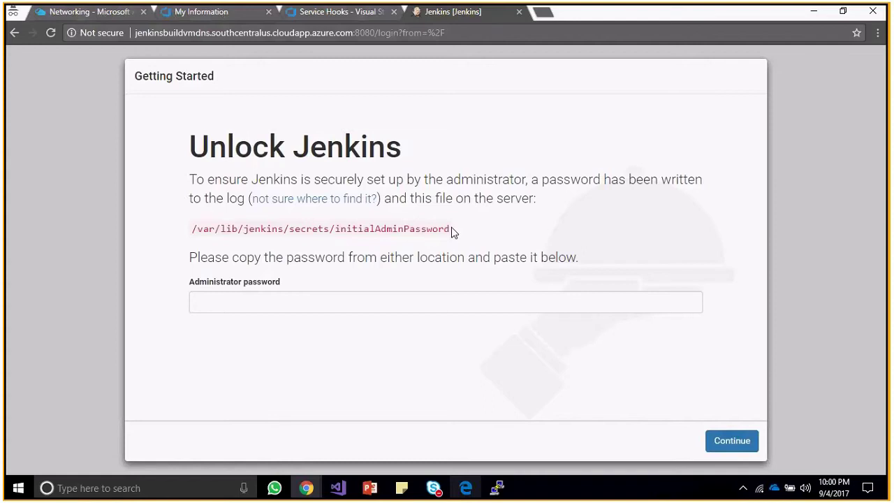
Copy the initialAdminPassword file path shown on the Unlock Jenkins page.
drag(452, 232, 193, 234)
right_click(211, 229)
click(225, 238)
click(349, 254)
click(113, 15)
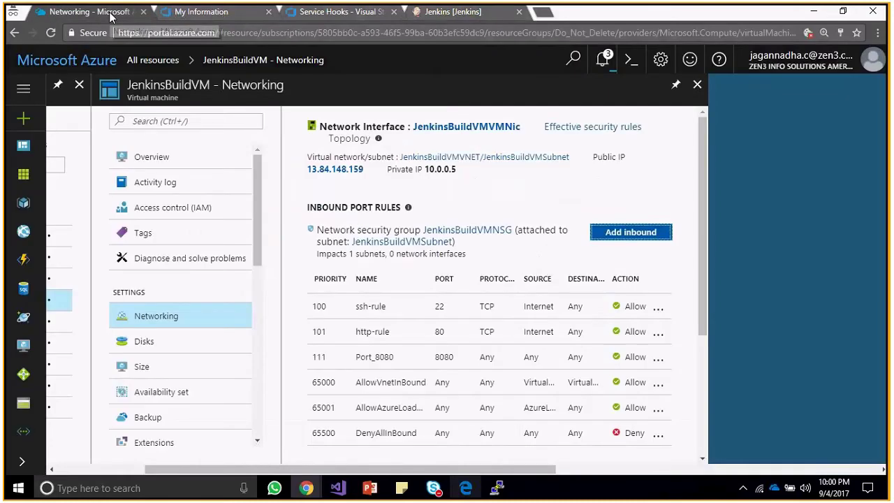
click(453, 11)
Run sudo cat on the password file path in the PuTTY terminal.
click(500, 487)
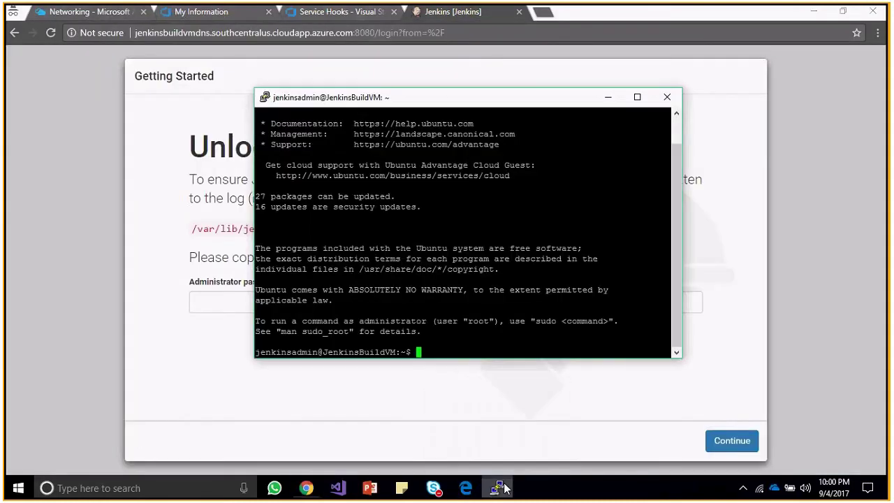
text(sudo cat)
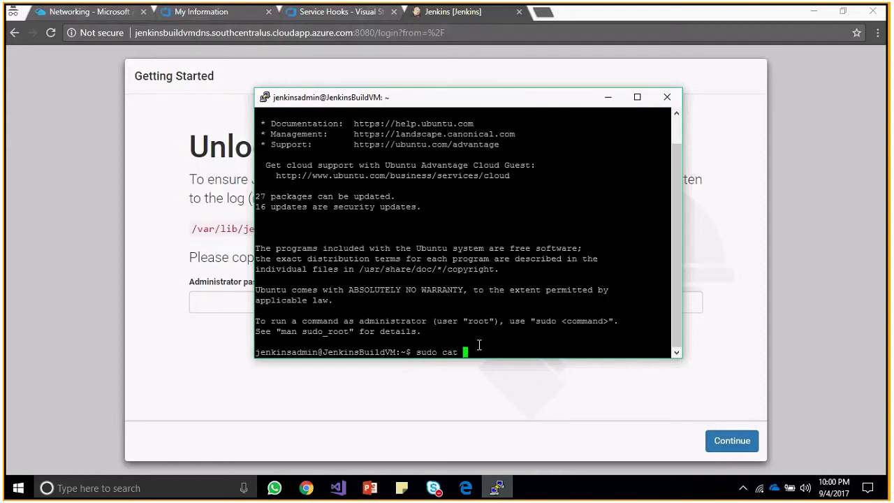
right_click(479, 345)
key(Return)
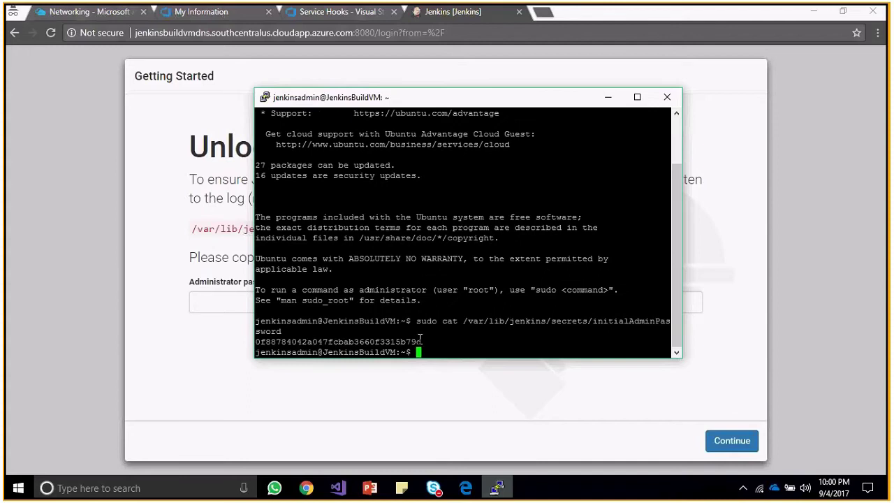
Copy the printed admin password into Administrator password and continue.
drag(417, 339, 275, 342)
right_click(276, 342)
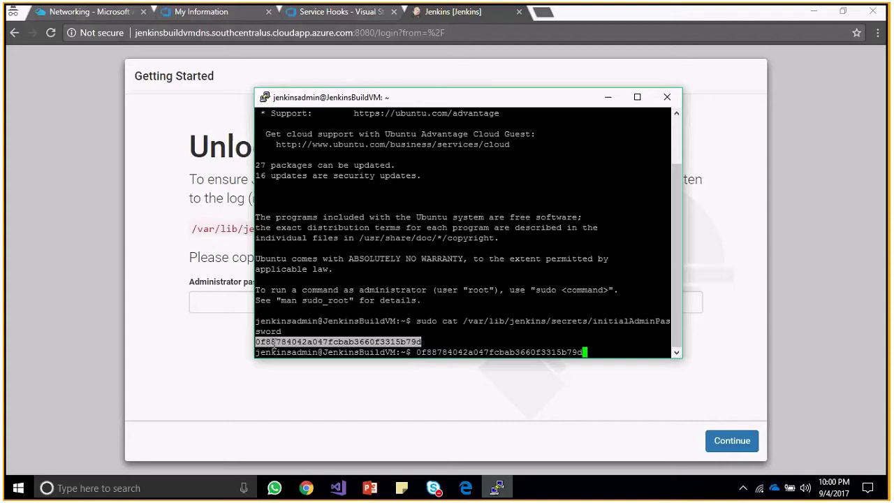
key(BackSpace)
key(BackSpace)
key(BackSpace)
key(BackSpace)
key(BackSpace)
key(BackSpace)
key(BackSpace)
key(BackSpace)
key(BackSpace)
key(BackSpace)
key(BackSpace)
key(BackSpace)
key(BackSpace)
key(BackSpace)
key(BackSpace)
key(BackSpace)
key(BackSpace)
key(BackSpace)
key(BackSpace)
key(BackSpace)
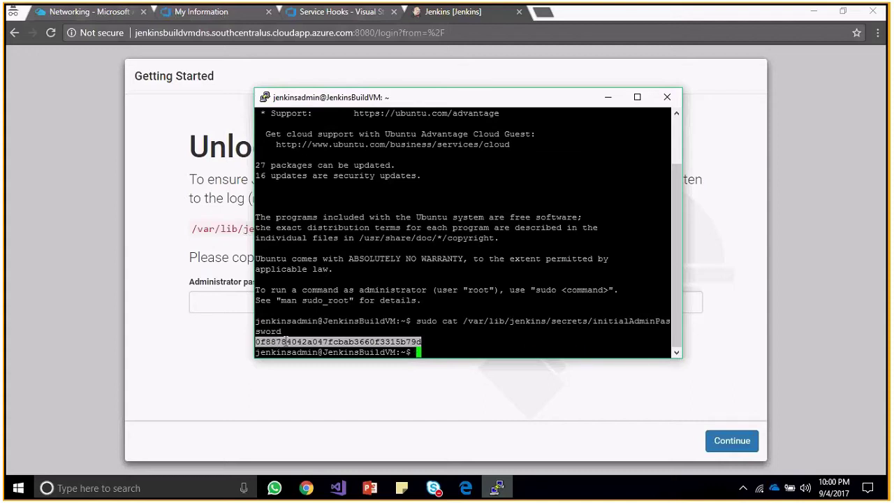
key(Return)
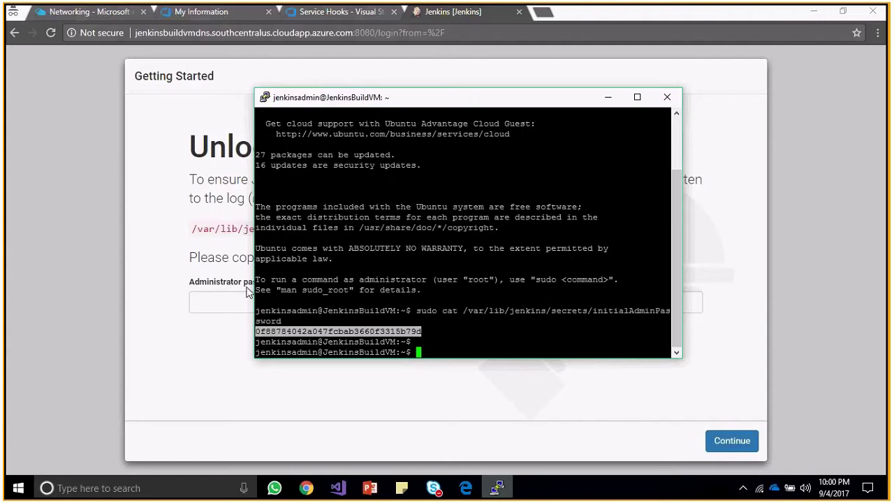
click(238, 298)
key(ctrl+v)
click(731, 449)
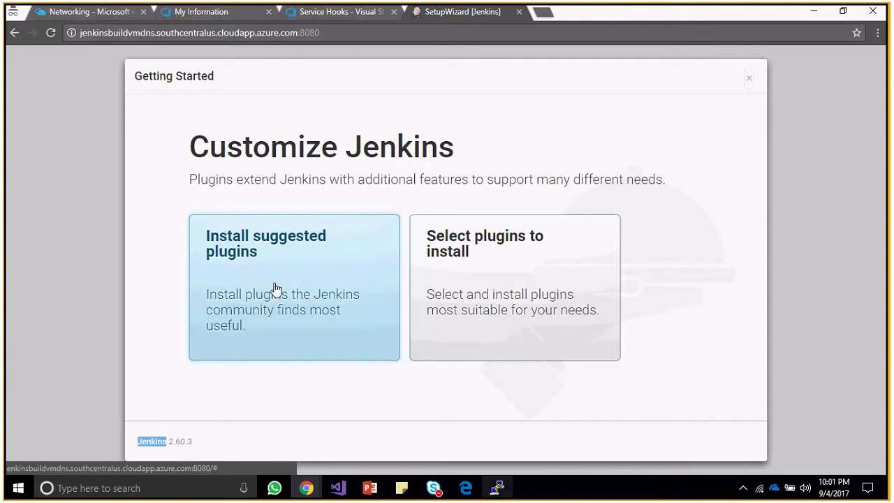
Choose Install suggested plugins on the Customize Jenkins page.
click(276, 288)
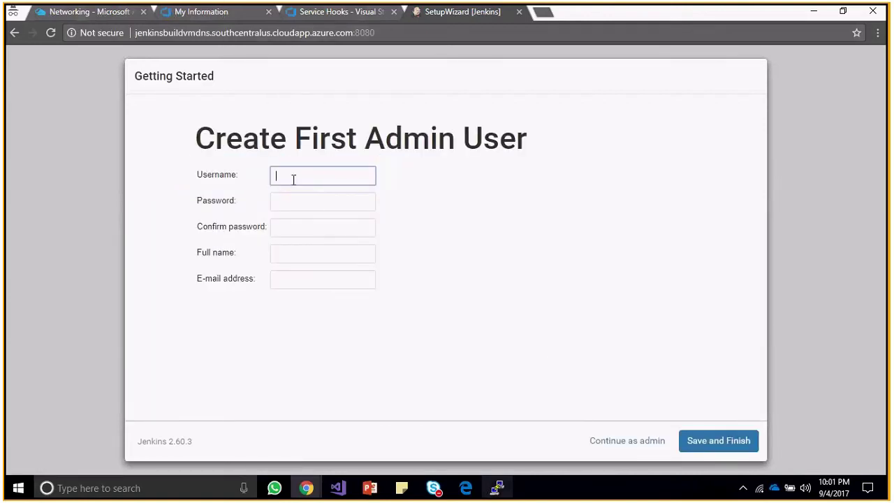
Autofill Username and Password from Chrome's saved admin login.
click(293, 180)
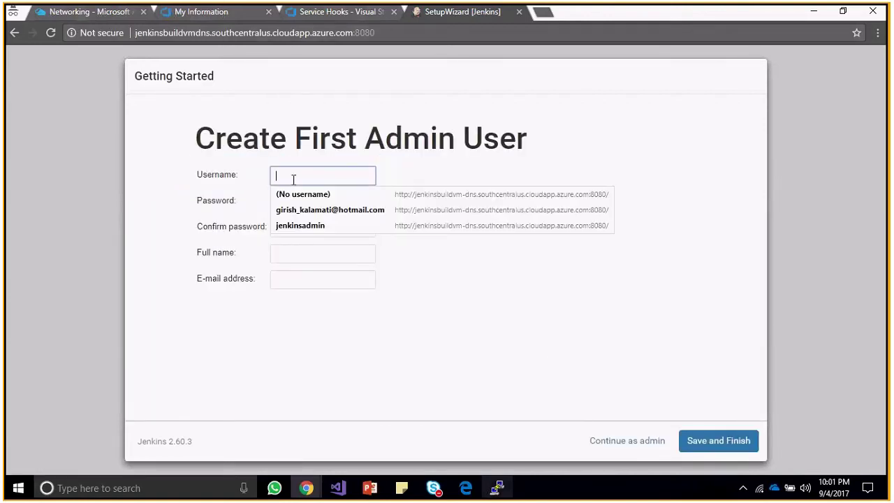
click(519, 291)
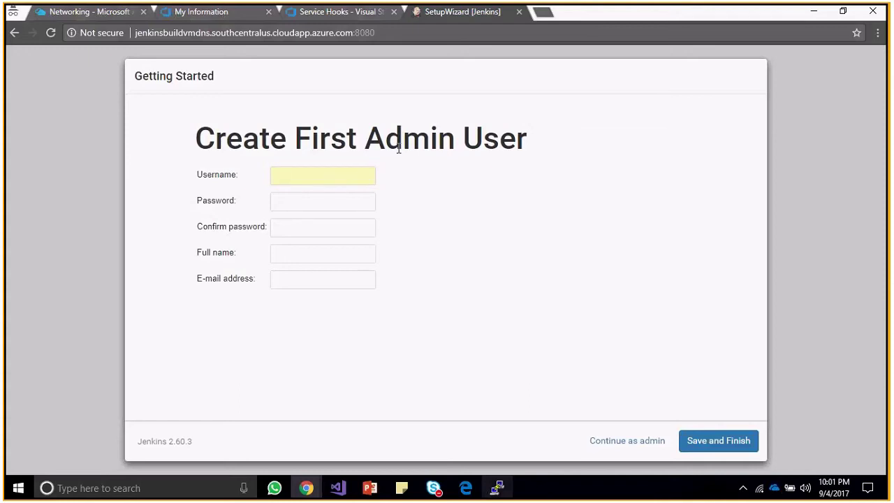
click(326, 173)
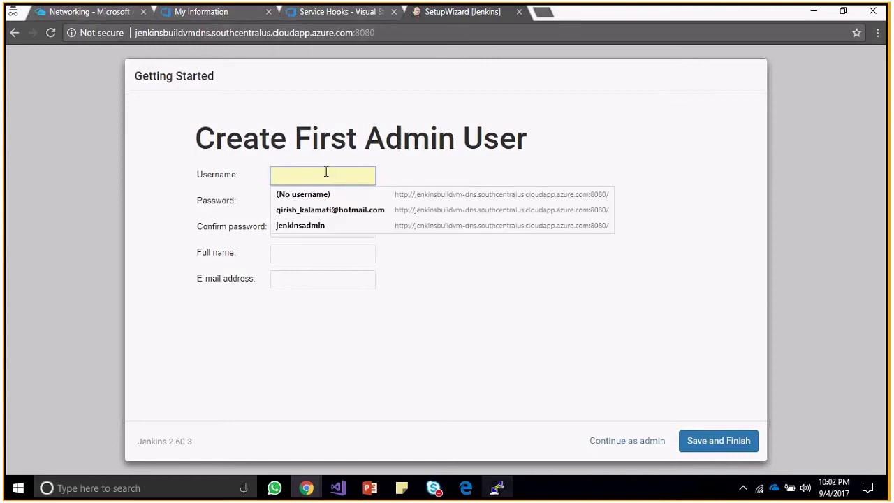
key(alt+f)
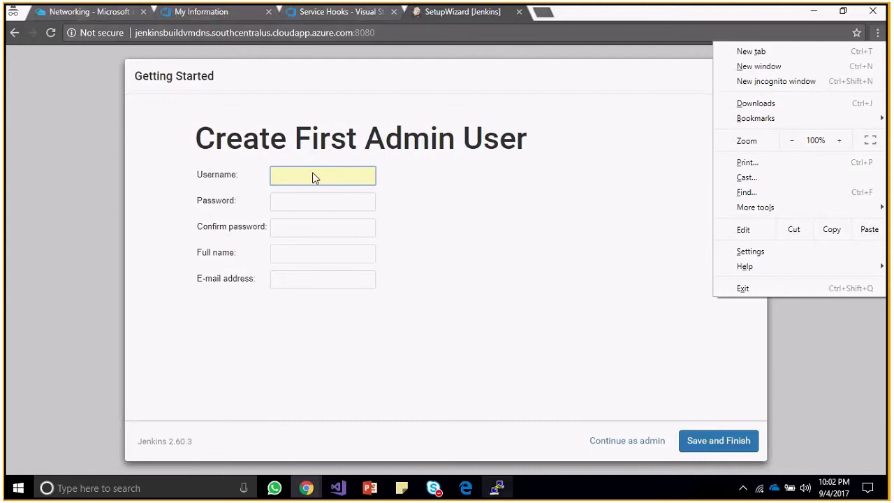
click(314, 174)
key(alt+f)
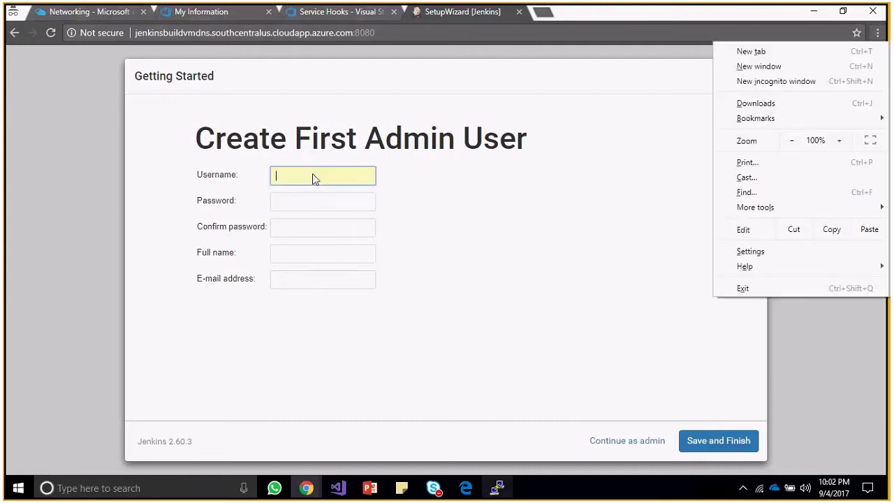
click(313, 179)
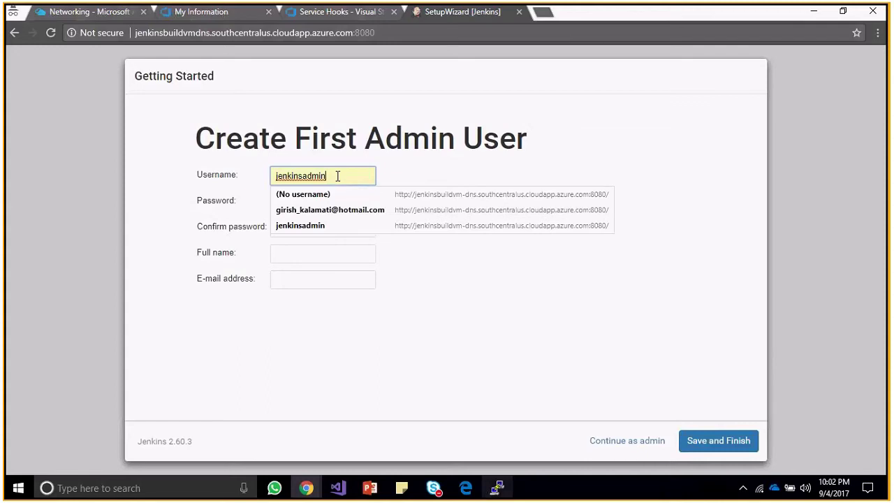
click(395, 226)
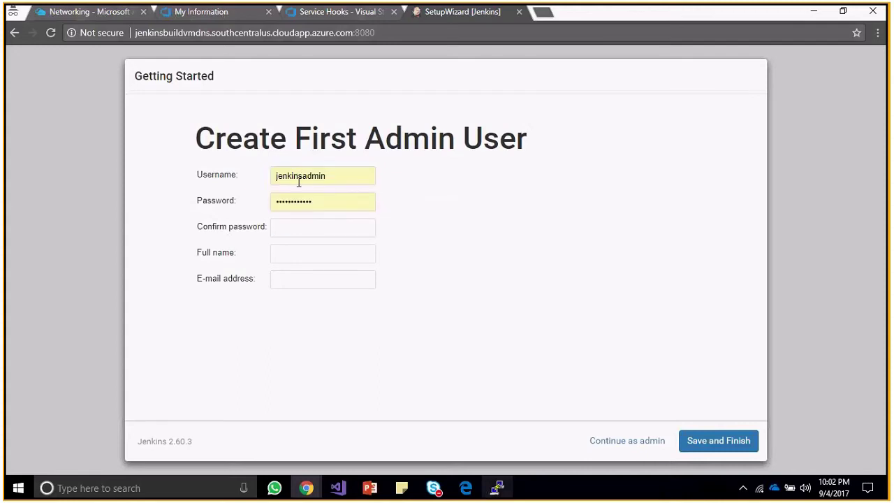
Clear the autofilled username and retake control of the screen share.
click(303, 199)
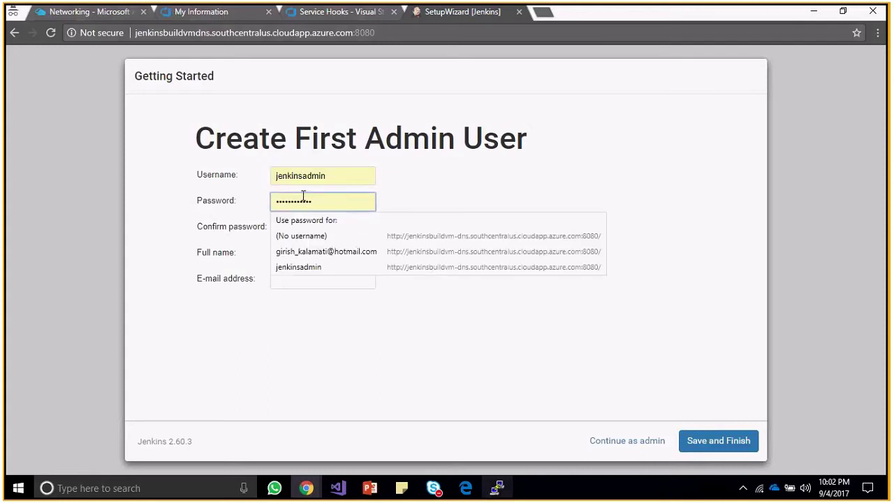
click(324, 179)
double_click(324, 179)
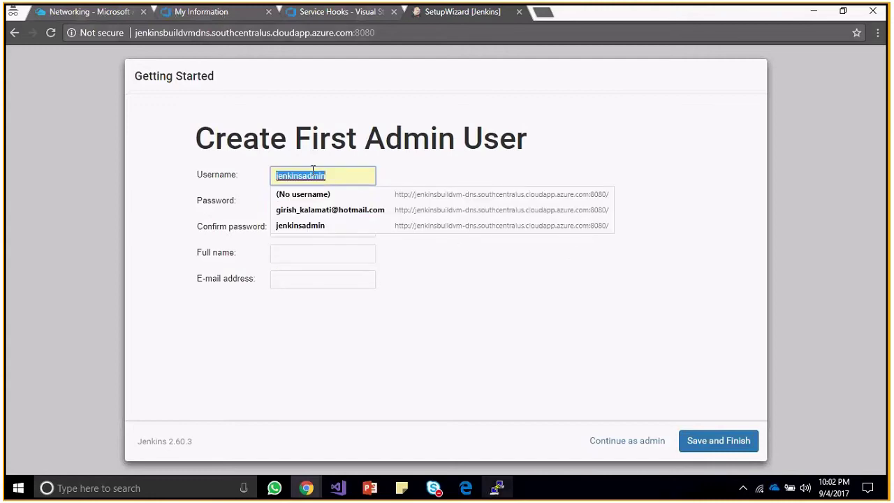
key(BackSpace)
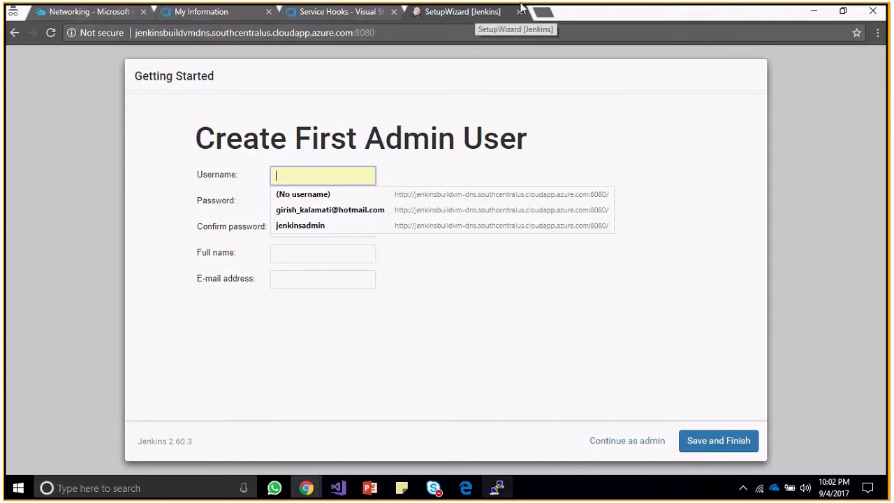
mouse_move(529, 7)
click(470, 16)
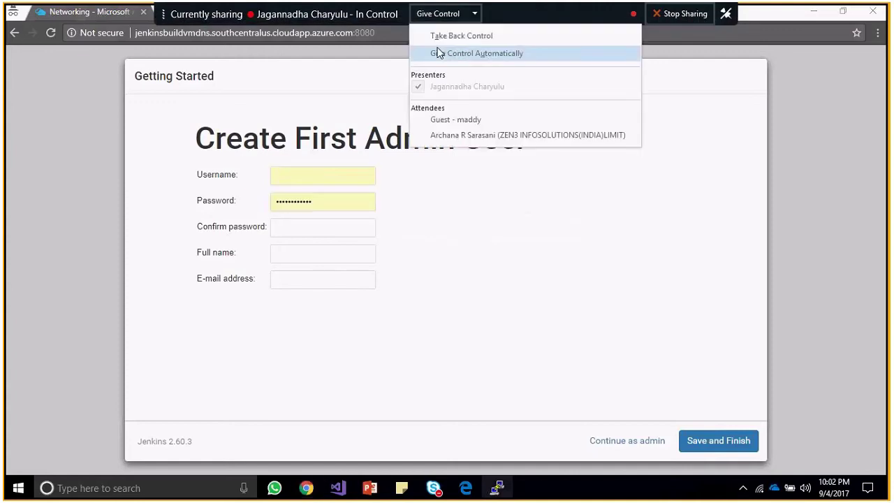
click(435, 34)
Refill the Username and Password fields from the saved admin login.
click(310, 183)
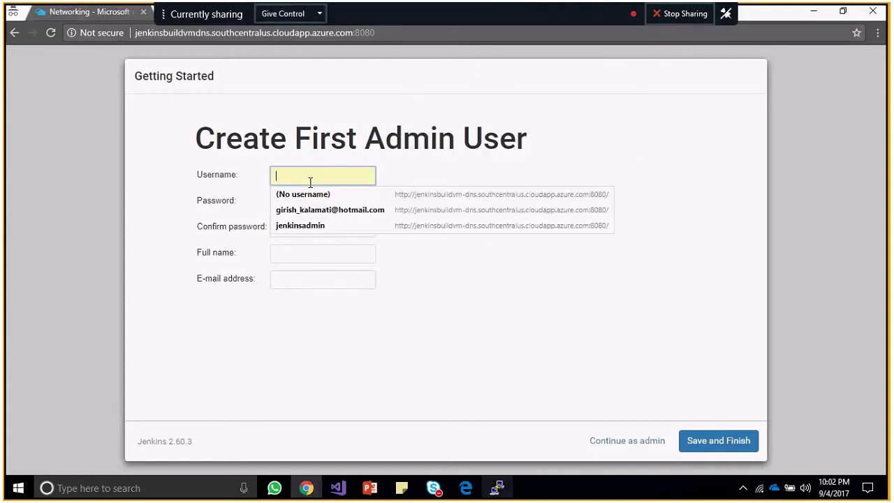
key(alt+f)
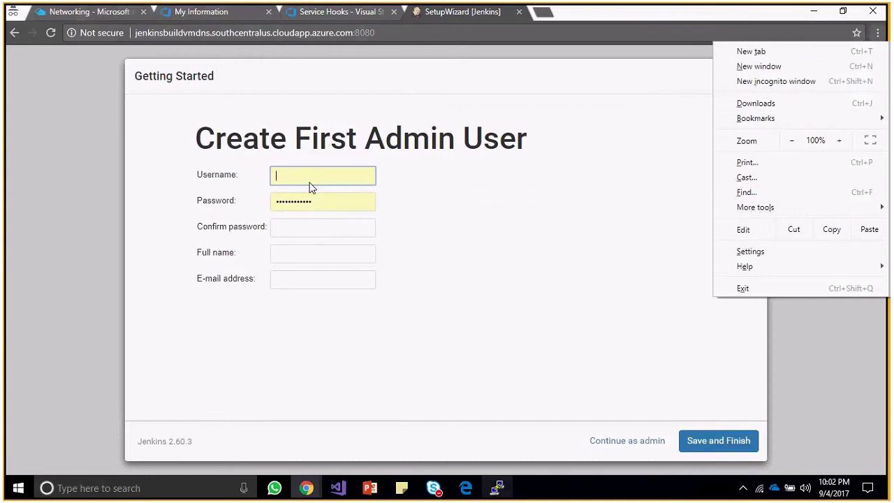
click(605, 212)
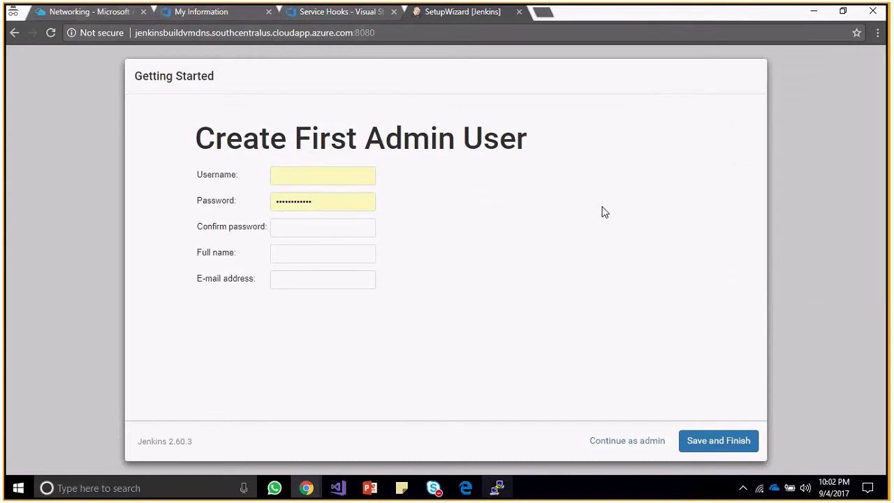
click(341, 175)
key(alt+f)
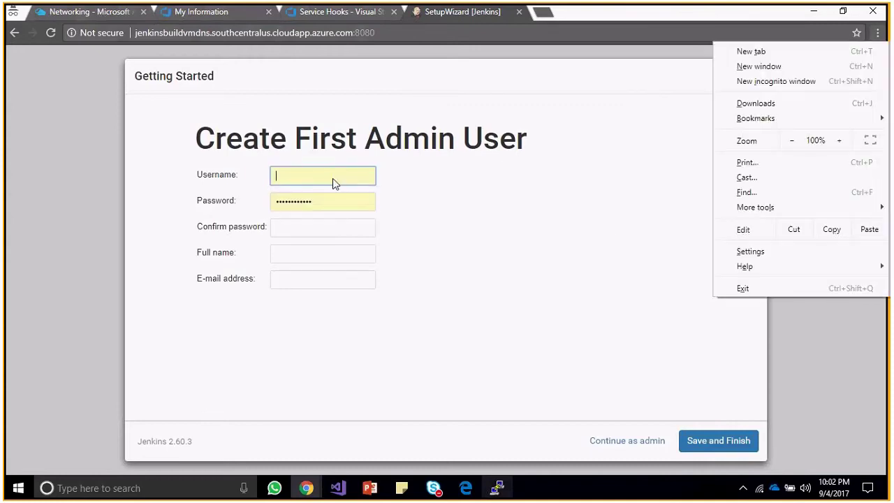
click(472, 215)
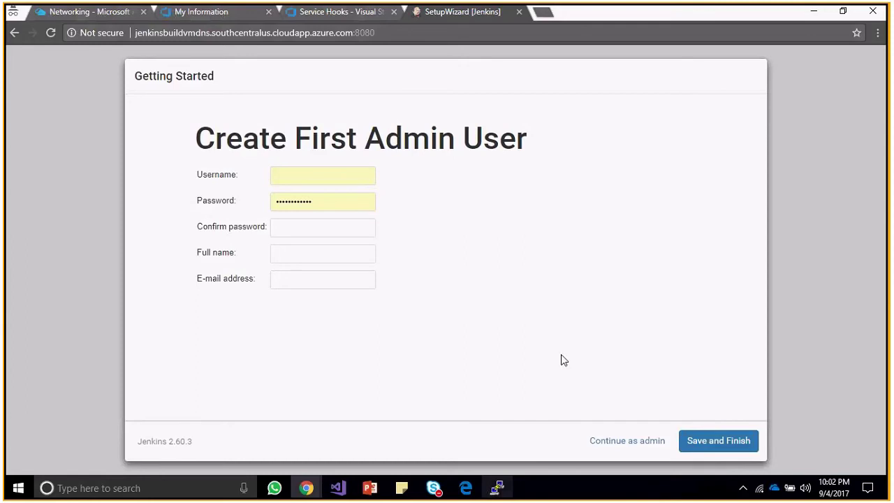
click(307, 178)
click(317, 223)
click(321, 176)
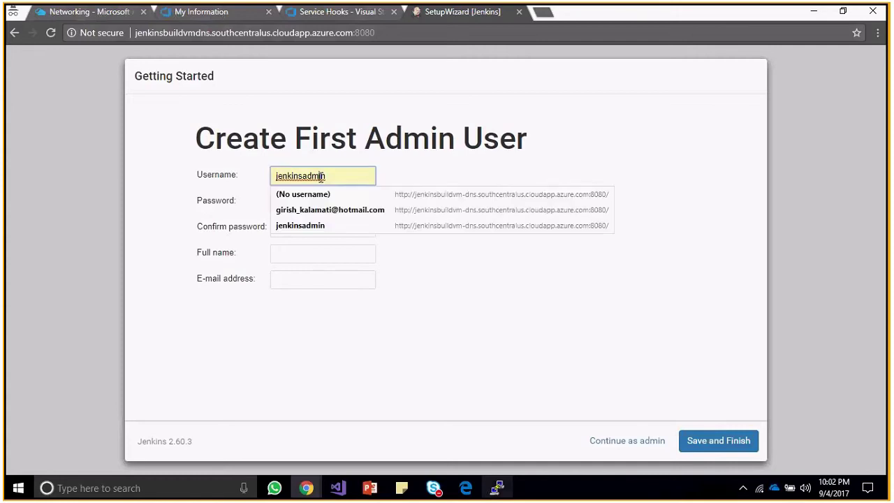
click(438, 226)
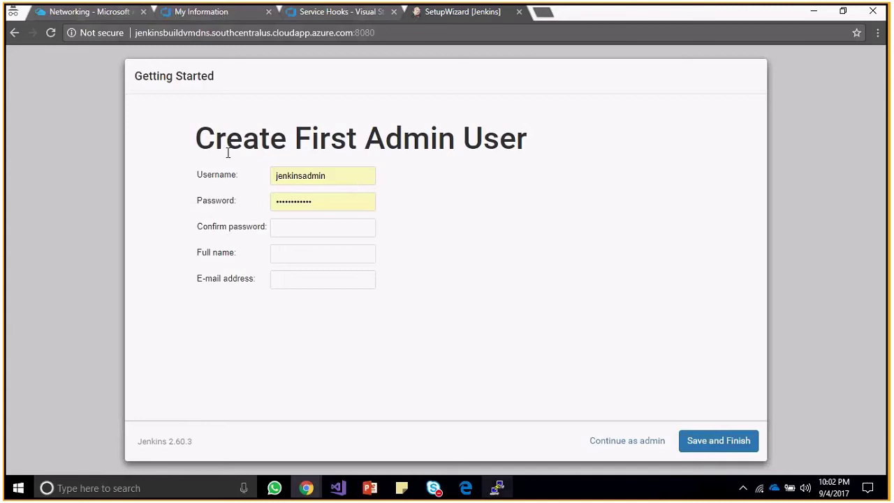
Select the username value and minimize the Jenkins setup window.
double_click(318, 180)
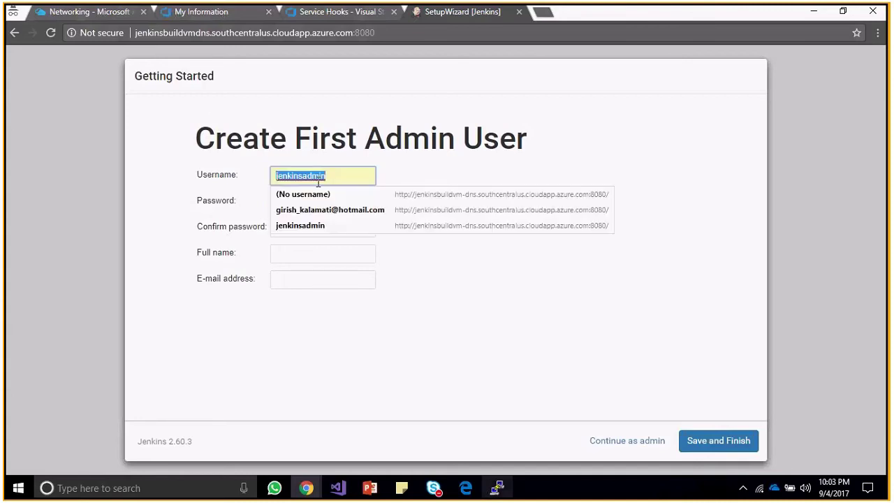
key(alt+f)
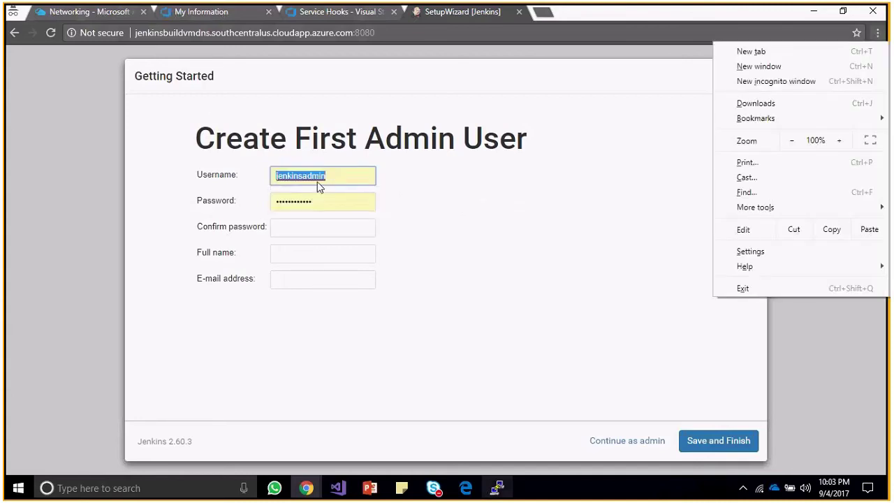
click(317, 182)
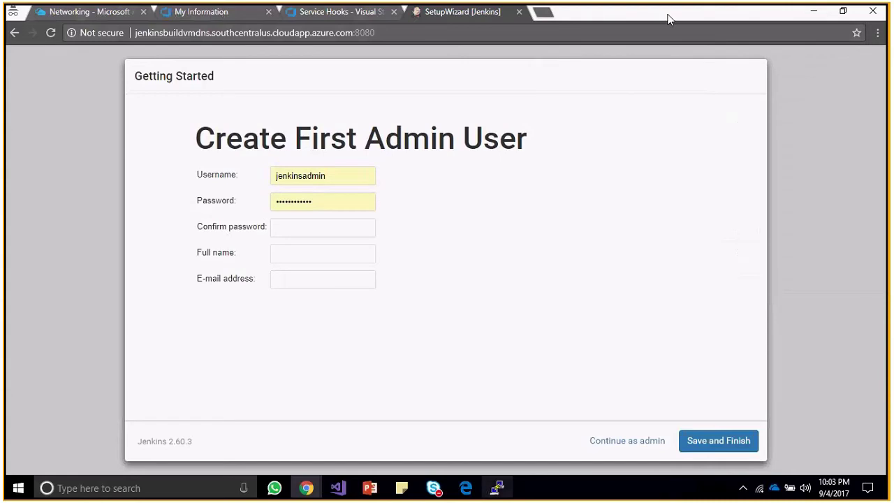
click(817, 14)
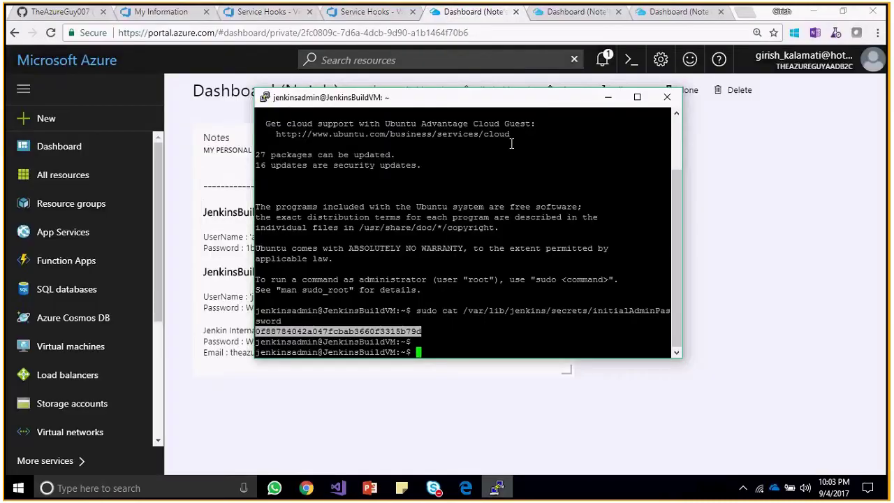
Open a new blank Edge tab beside the JenkinBuild configuration page.
click(349, 439)
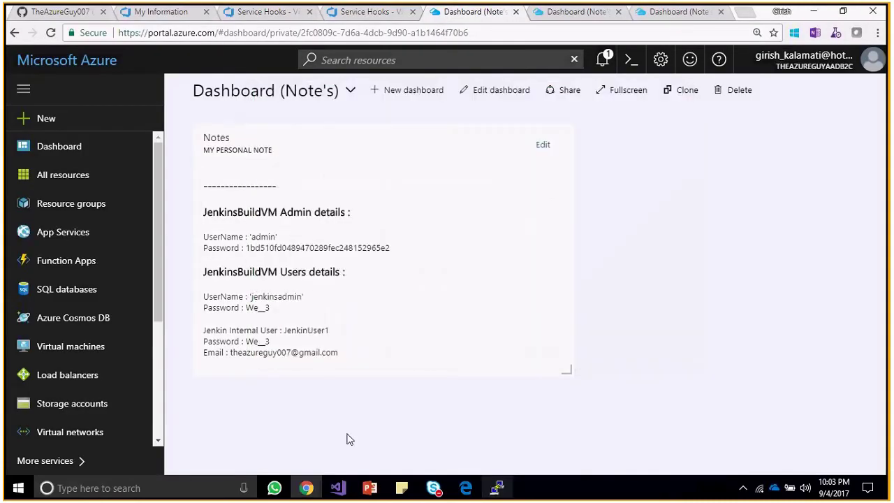
click(470, 487)
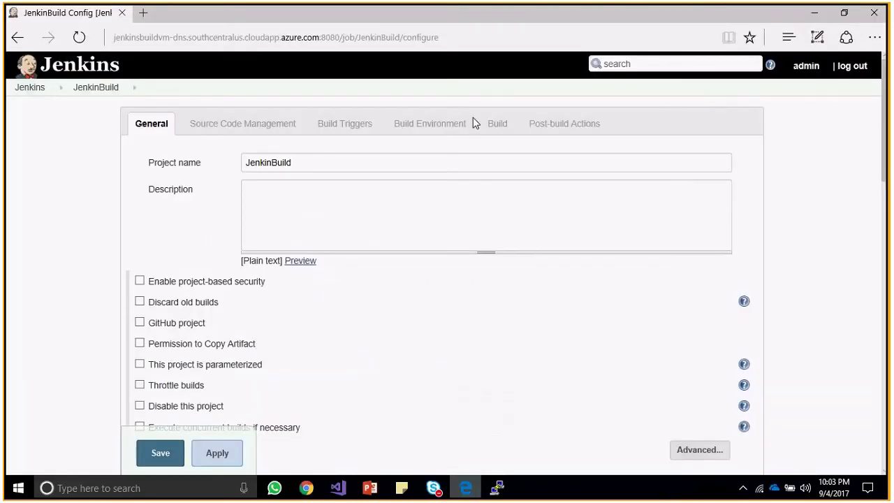
click(157, 37)
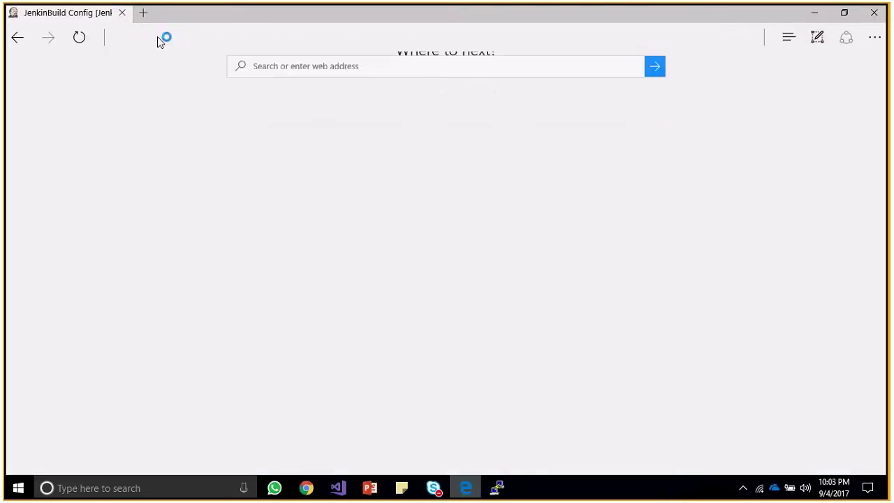
key(ctrl+t)
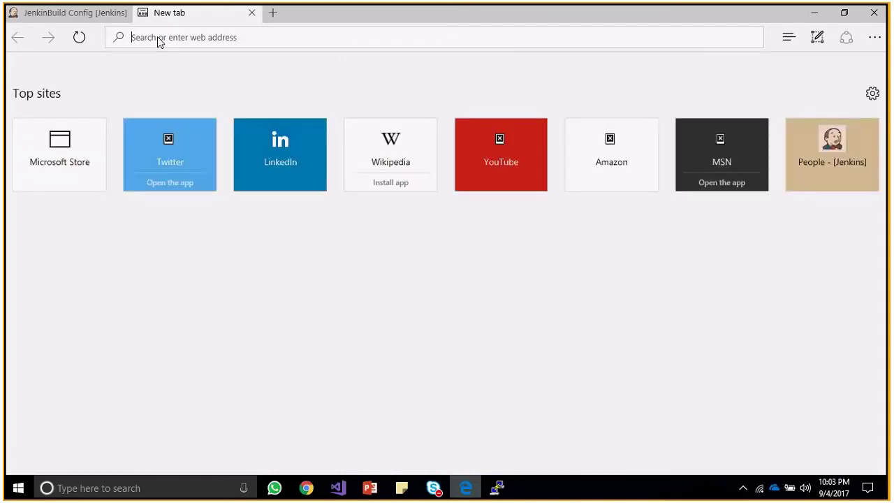
click(225, 38)
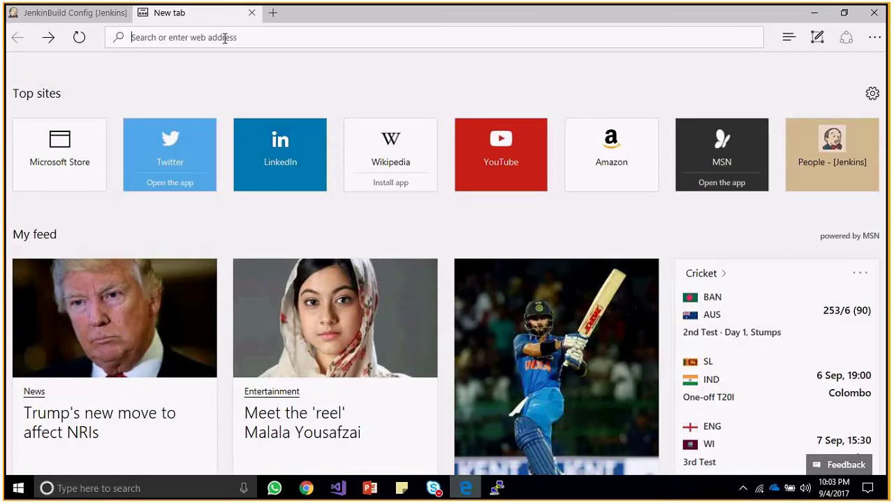
Stop Skype screen sharing and minimize Edge.
mouse_move(650, 7)
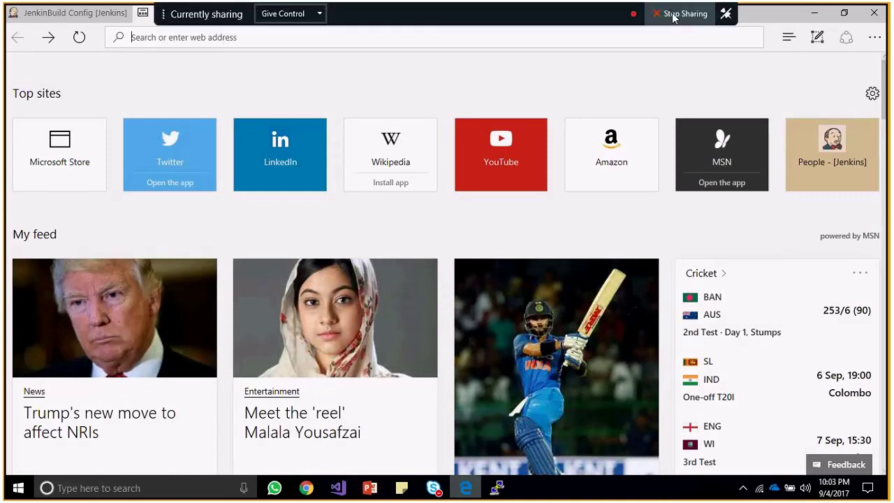
click(674, 17)
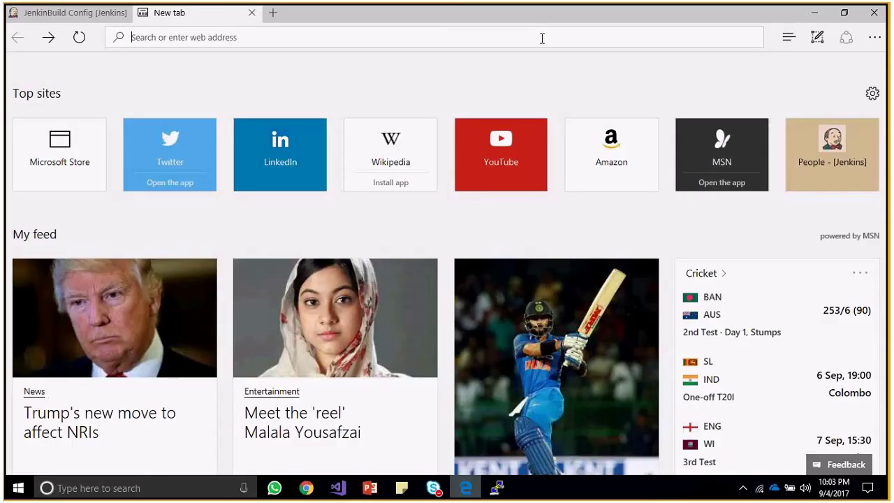
click(846, 37)
click(822, 21)
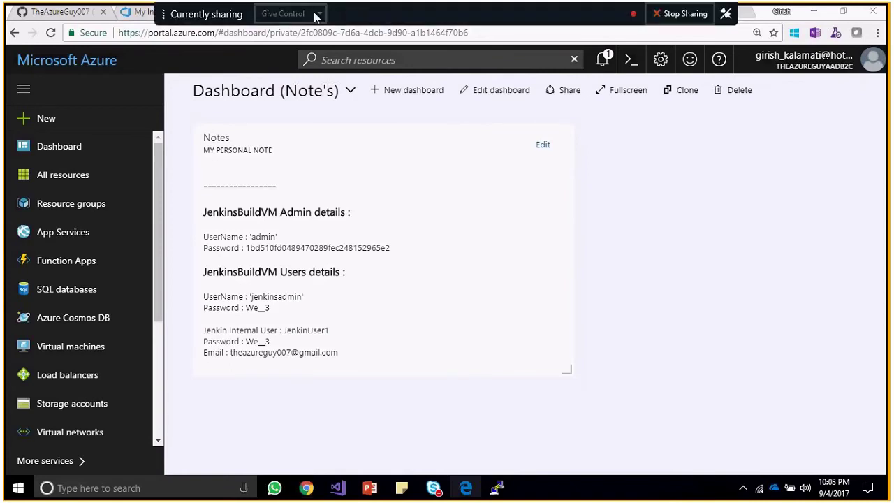
Give the other presenter control of the shared screen and hide Skype for Business.
click(317, 14)
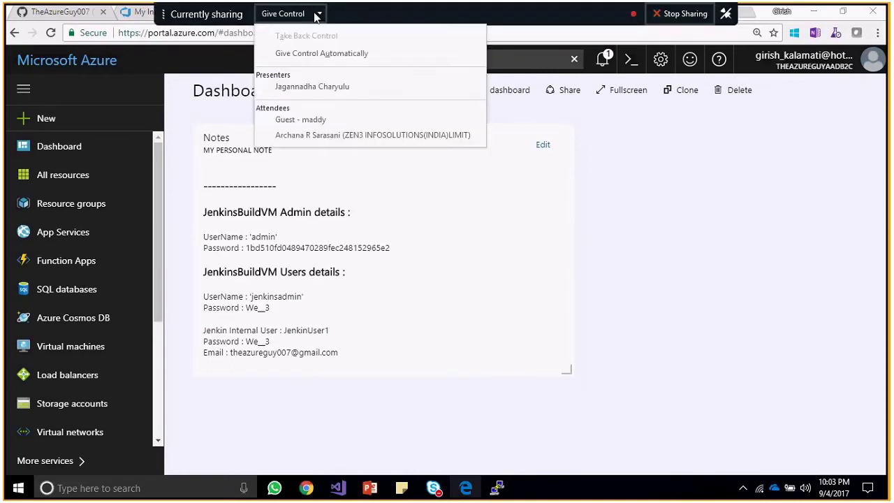
click(335, 86)
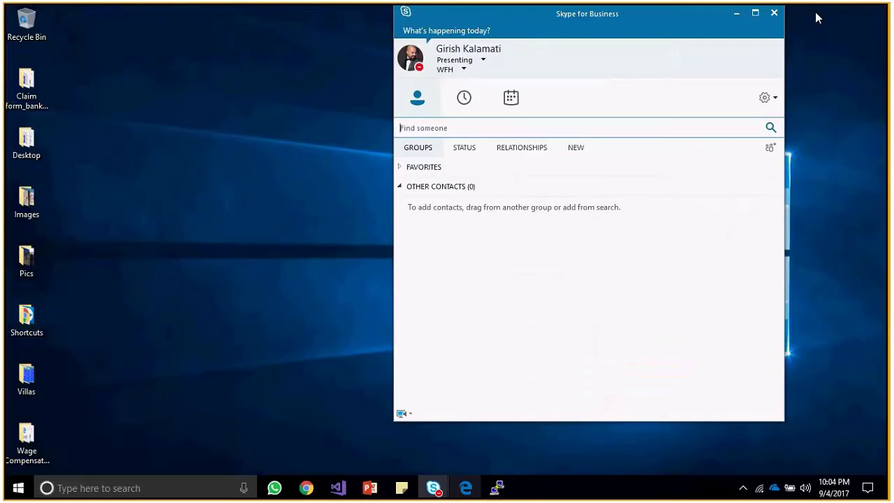
click(744, 17)
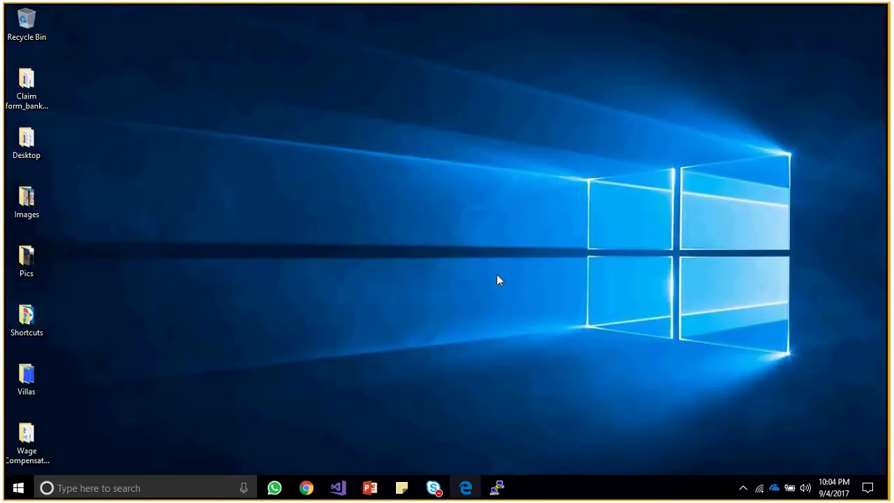
Minimize Edge and bring the SetupWizard [Jenkins] Chrome window to the front.
mouse_move(498, 492)
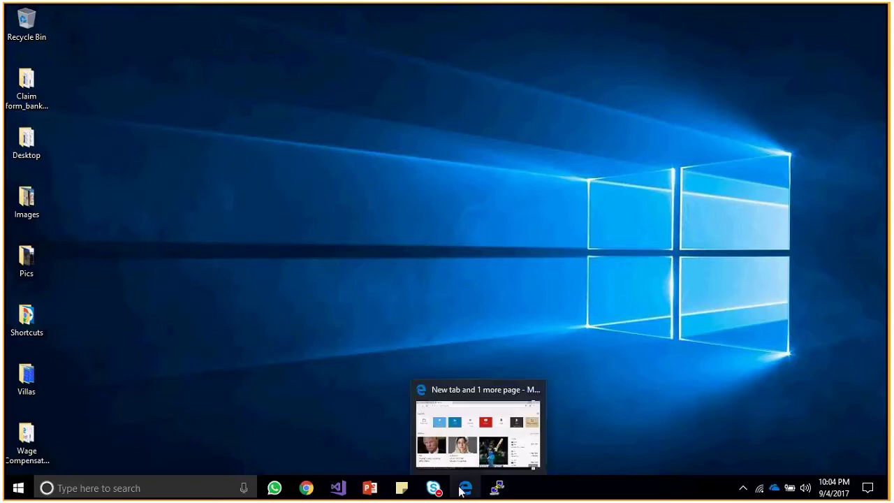
click(460, 491)
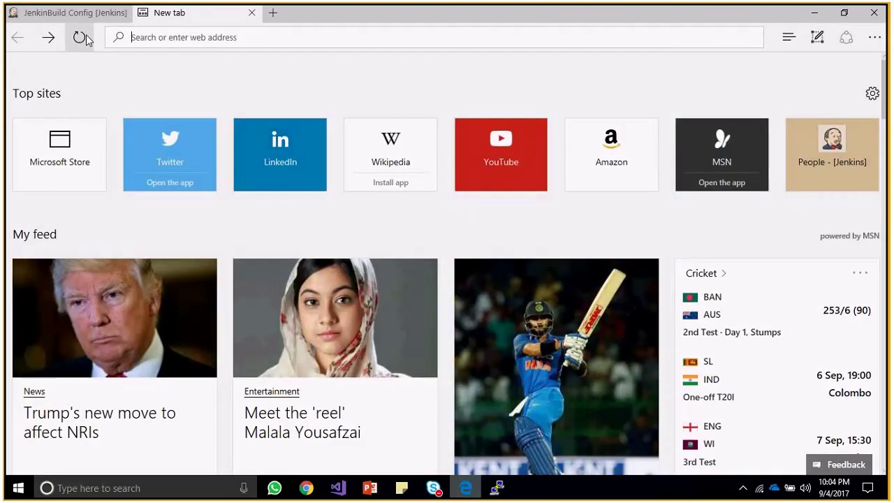
click(464, 489)
mouse_move(306, 489)
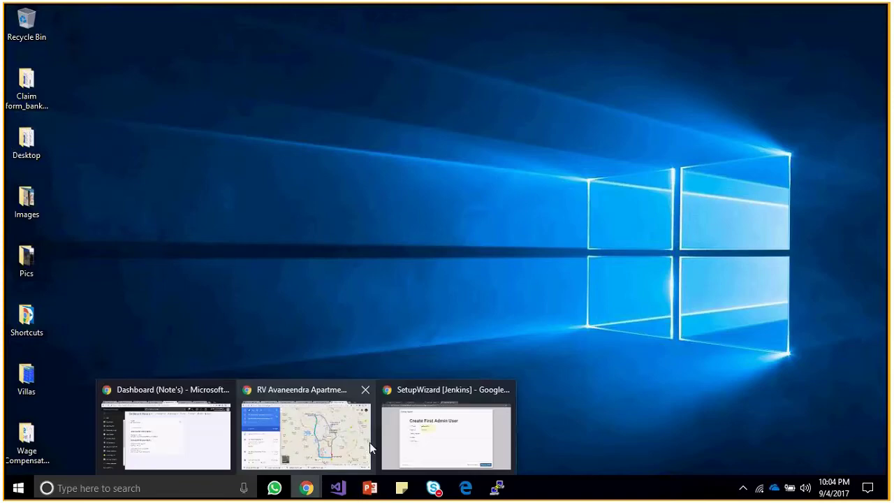
click(413, 431)
Select the prefilled username and hand screen control to the other presenter.
double_click(320, 171)
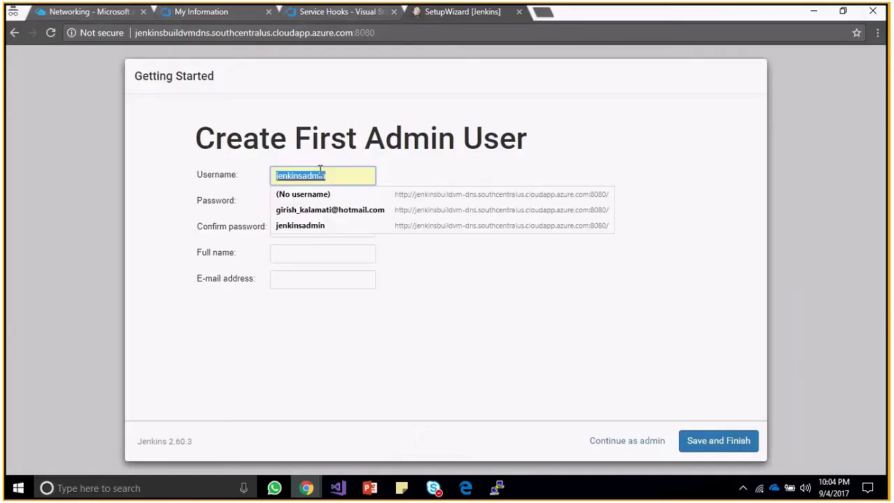
key(ctrl+l)
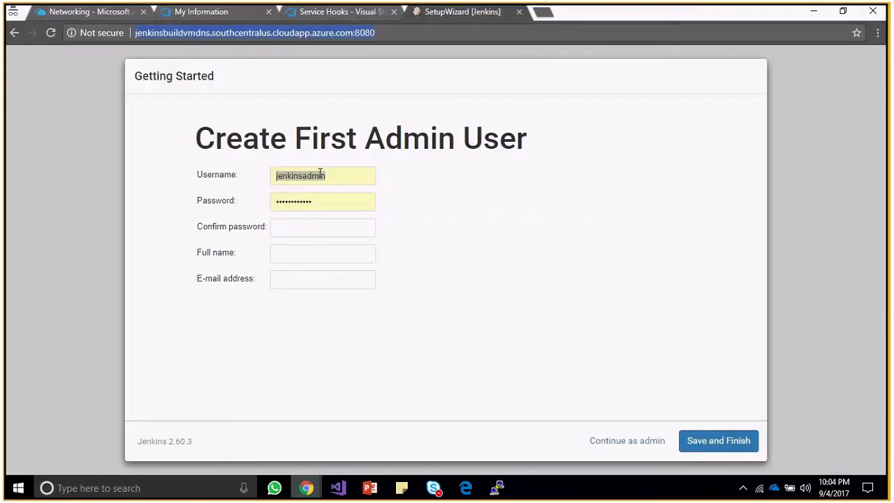
double_click(320, 175)
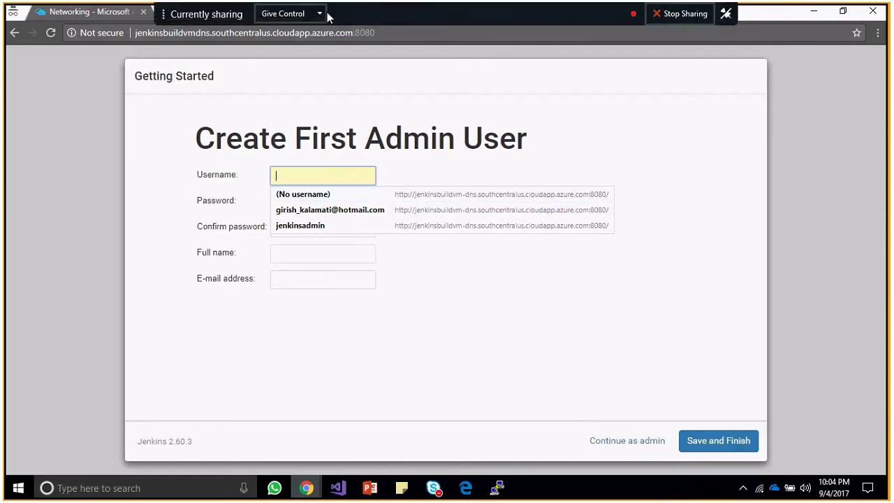
click(319, 14)
click(314, 86)
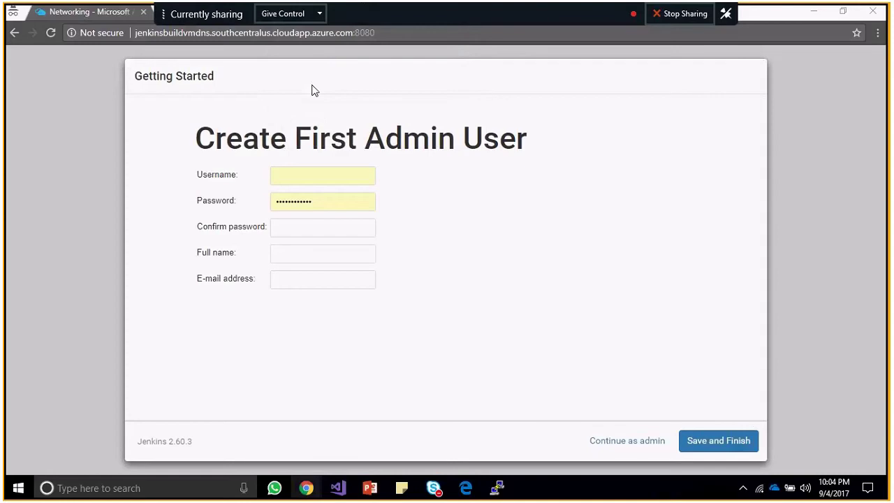
click(438, 292)
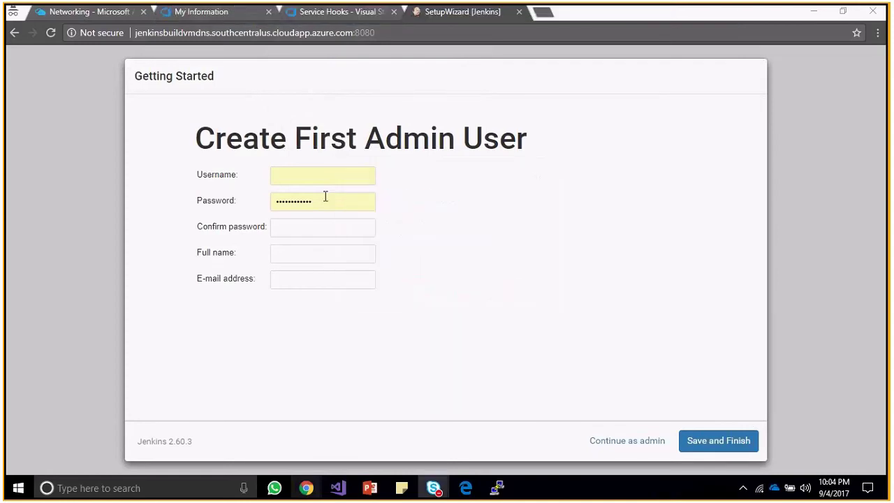
Enter username jenkinsuser1 and type the account password in both password fields.
click(308, 174)
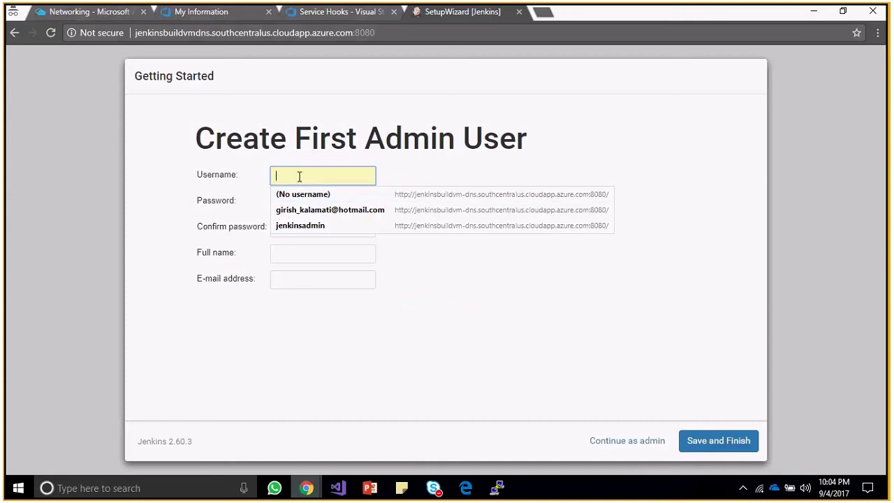
text(j)
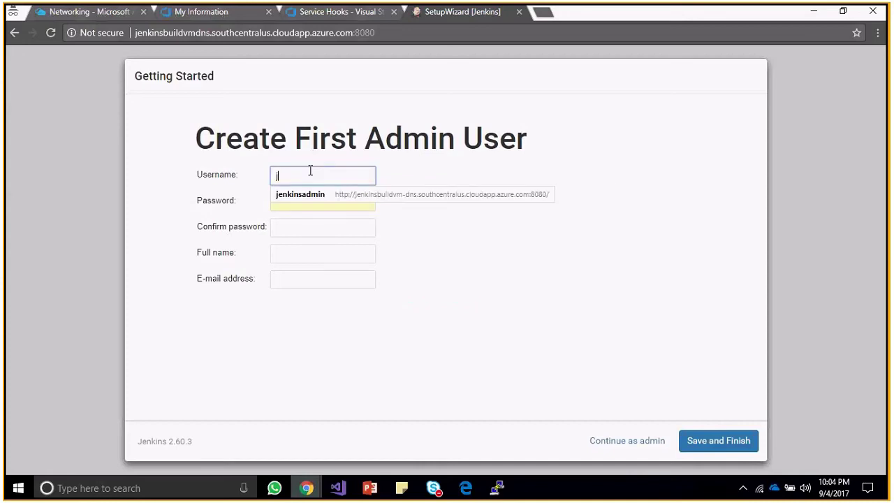
text(jjaga)
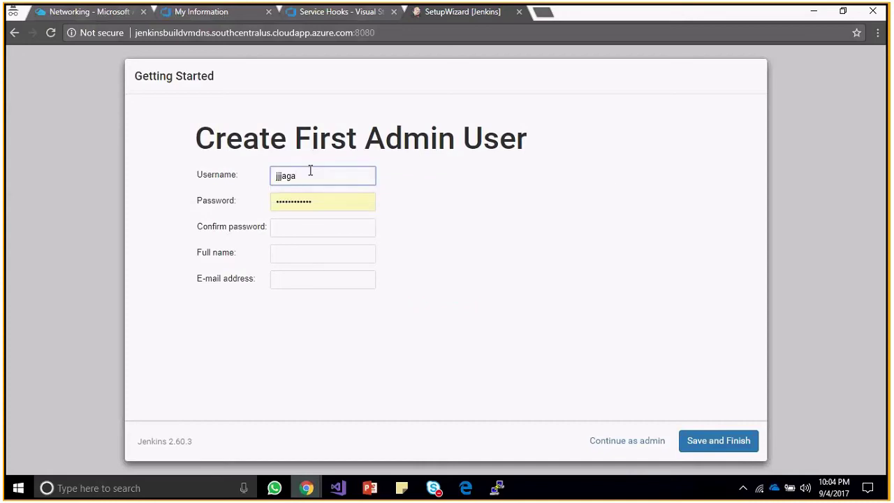
key(BackSpace)
key(BackSpace)
key(BackSpace)
key(BackSpace)
key(BackSpace)
key(BackSpace)
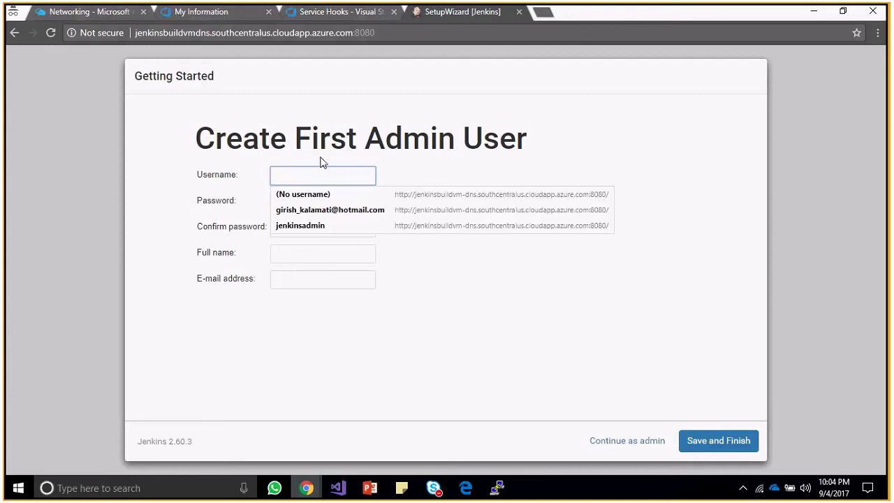
text(jen)
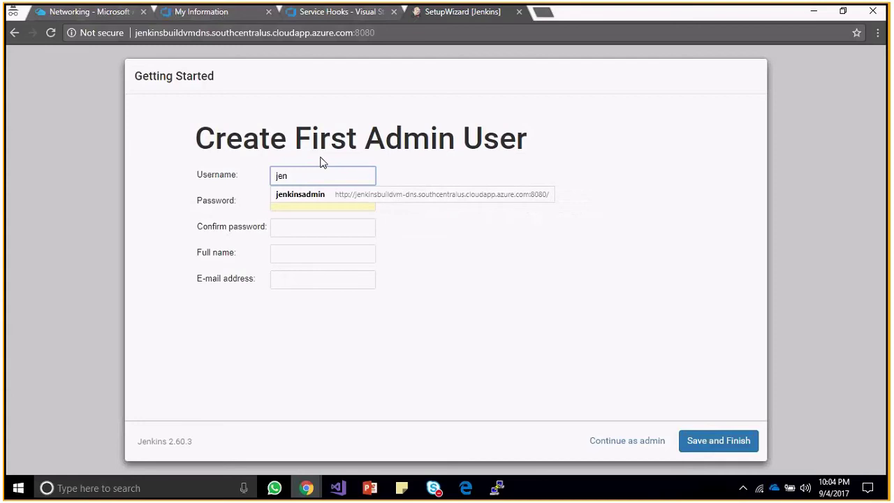
text(kinsuser1)
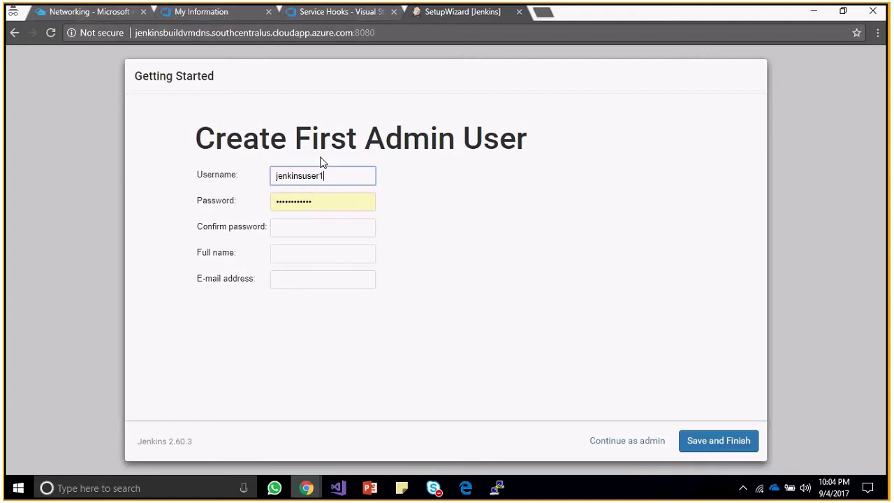
key(Tab)
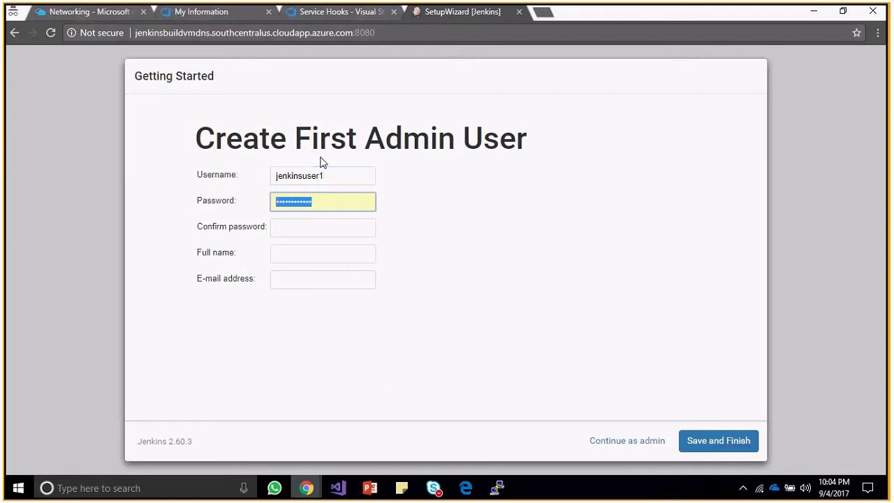
text(••••••)
text(***)
key(Tab)
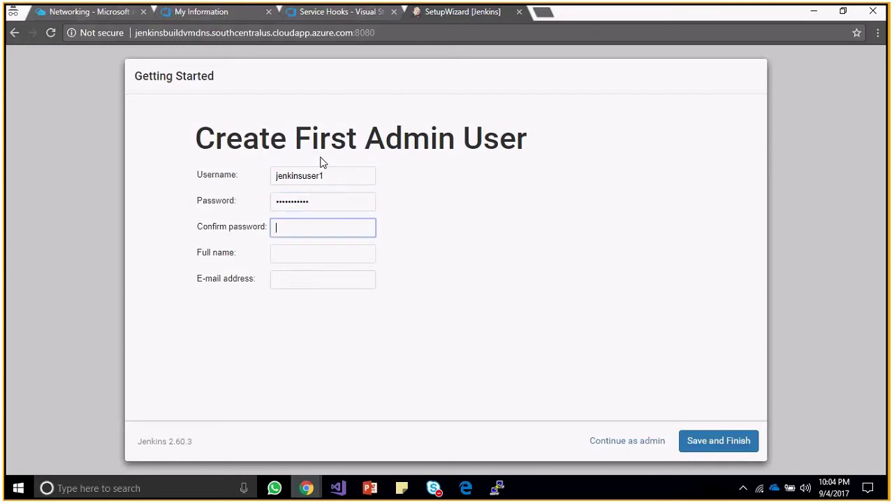
text(***********)
Fill in the user's full name and e-mail address, then Save and Finish.
key(Tab)
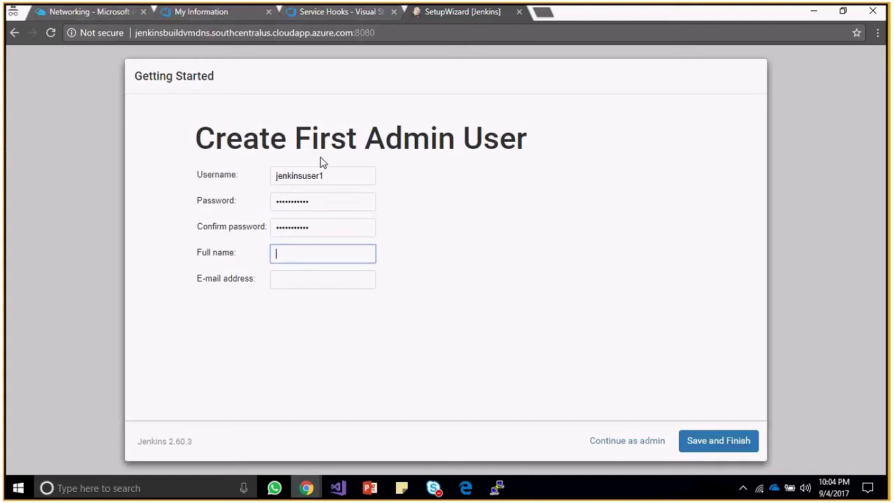
text(JW)
key(Tab)
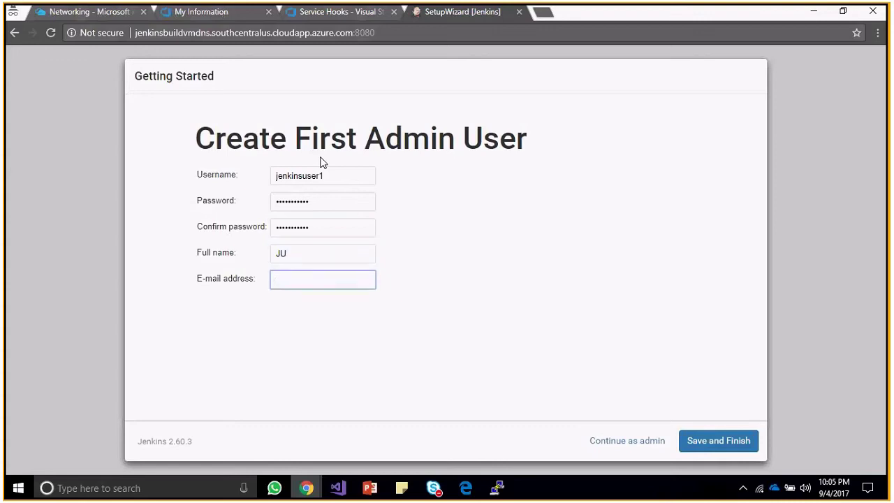
text(jaga)
key(BackSpace)
key(BackSpace)
key(BackSpace)
key(BackSpace)
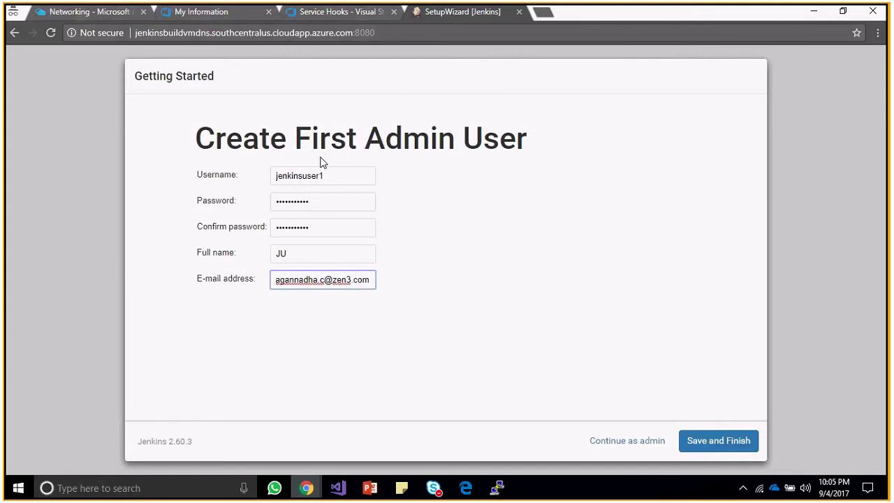
click(725, 434)
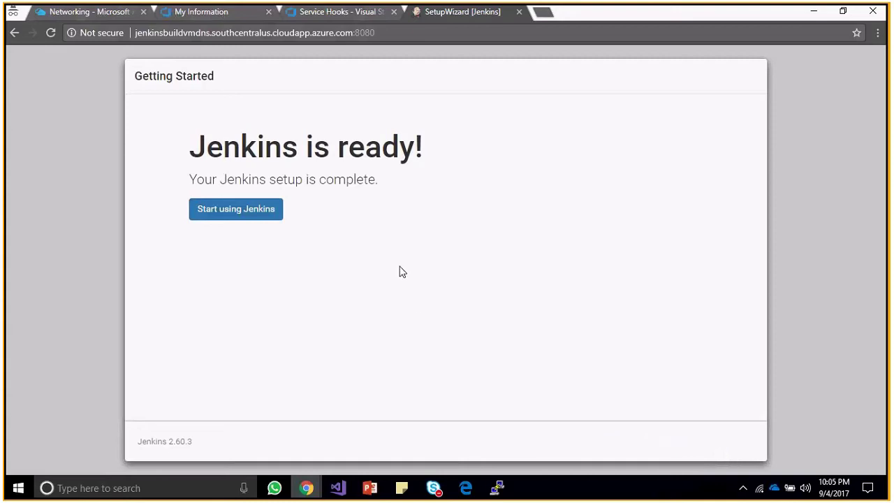
Finish the Jenkins setup wizard and go to the New Item page from the dashboard.
click(234, 210)
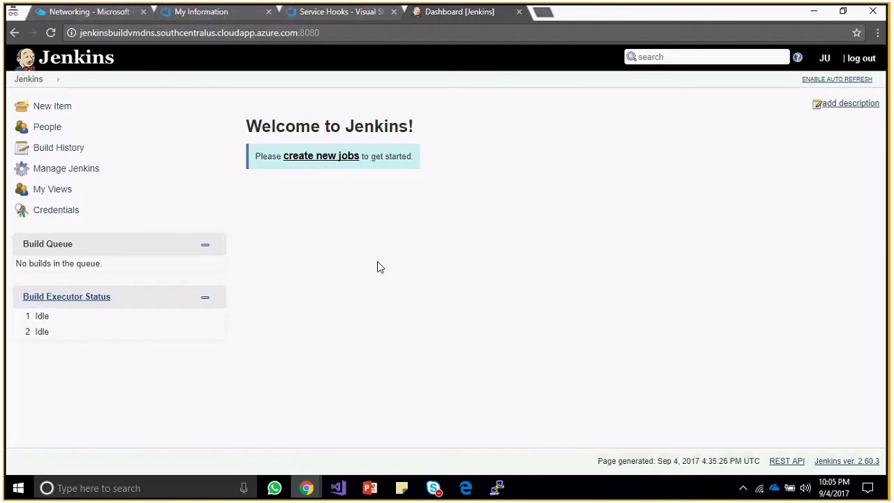
click(335, 157)
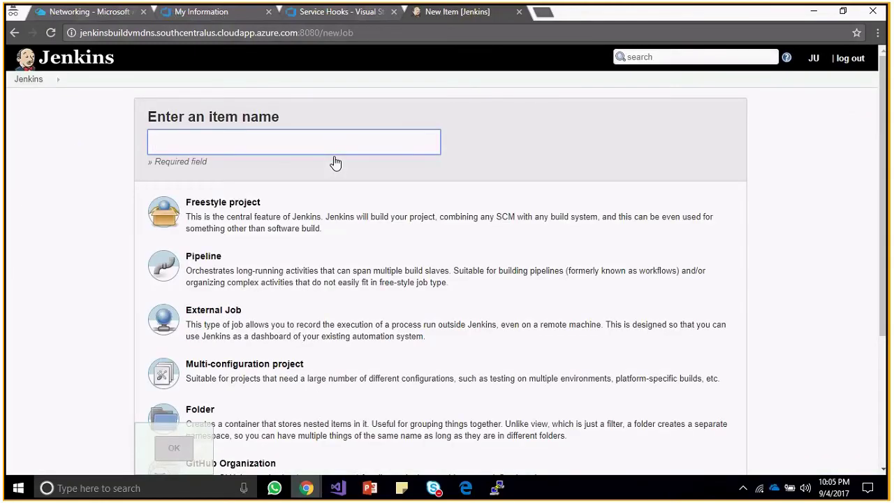
Create a Freestyle project named 'JenkinsBuild'.
click(225, 204)
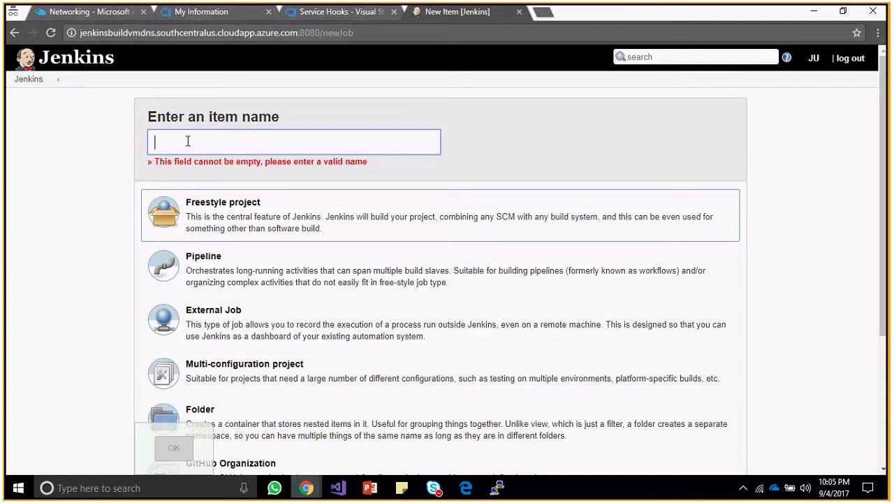
text(Jenki)
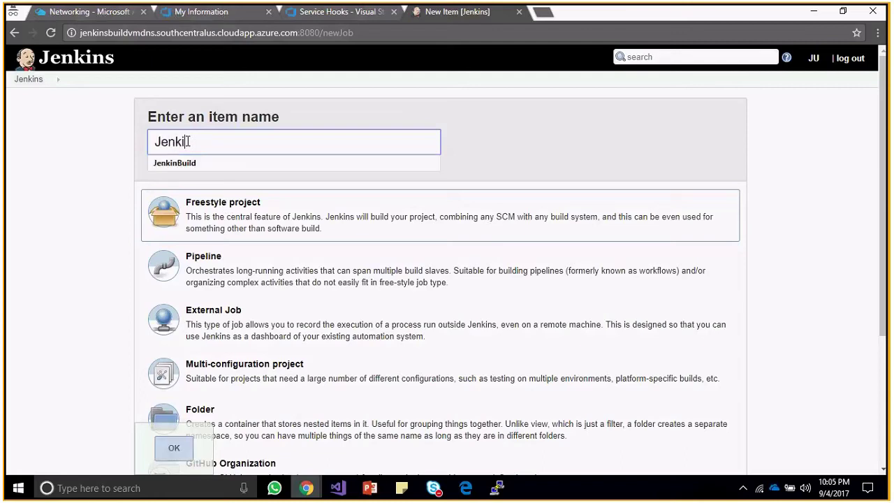
text(nsBuild)
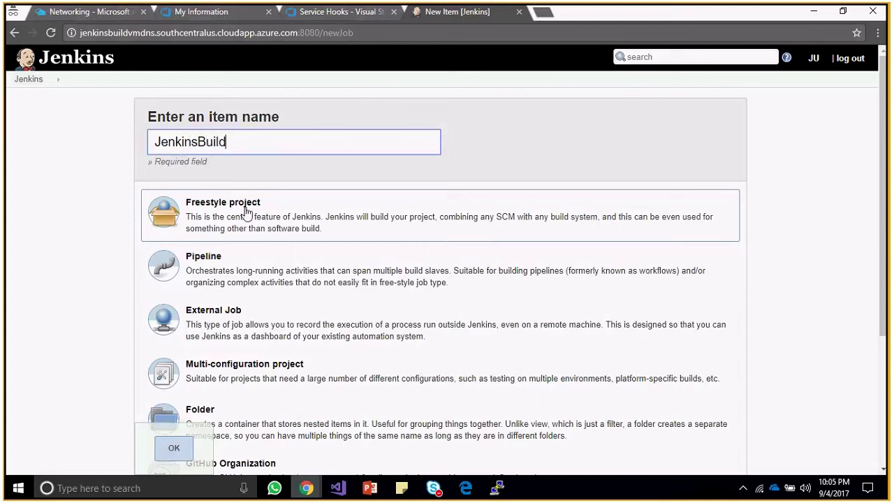
click(202, 208)
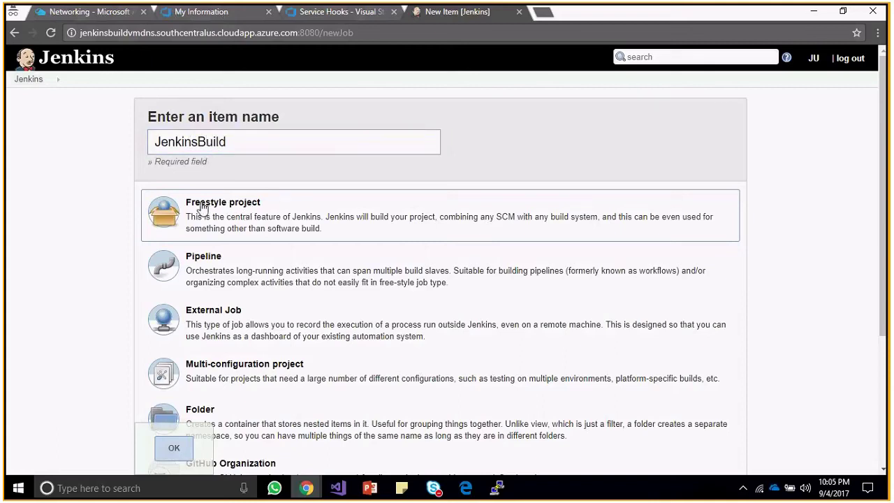
scroll(202, 207, down, 3)
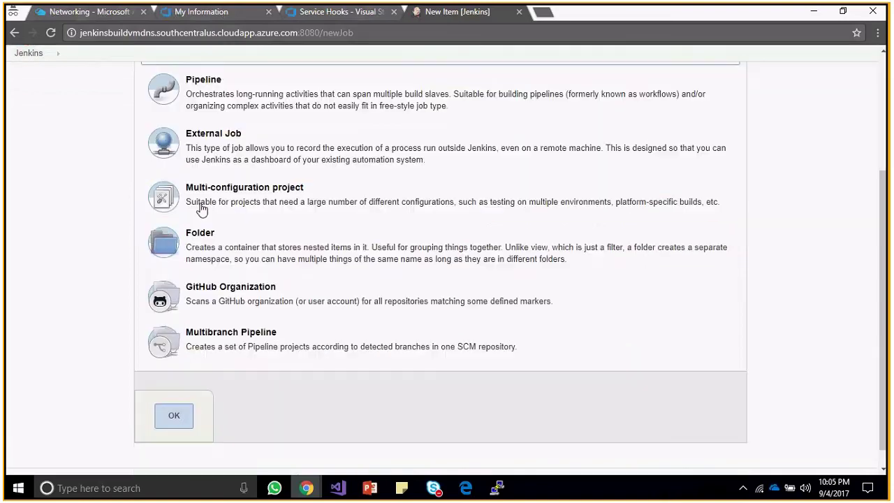
scroll(202, 208, down, 1)
click(171, 392)
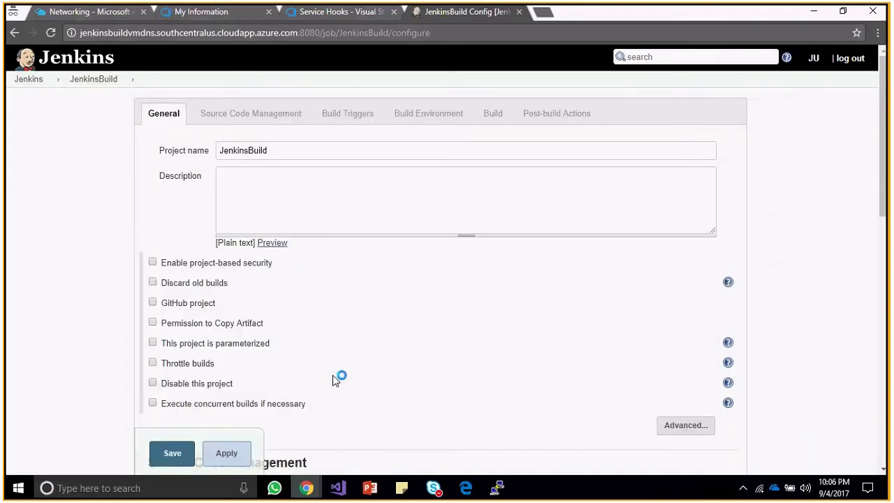
Jump to the Source Code Management section of the JenkinsBuild job configuration.
mouse_move(363, 495)
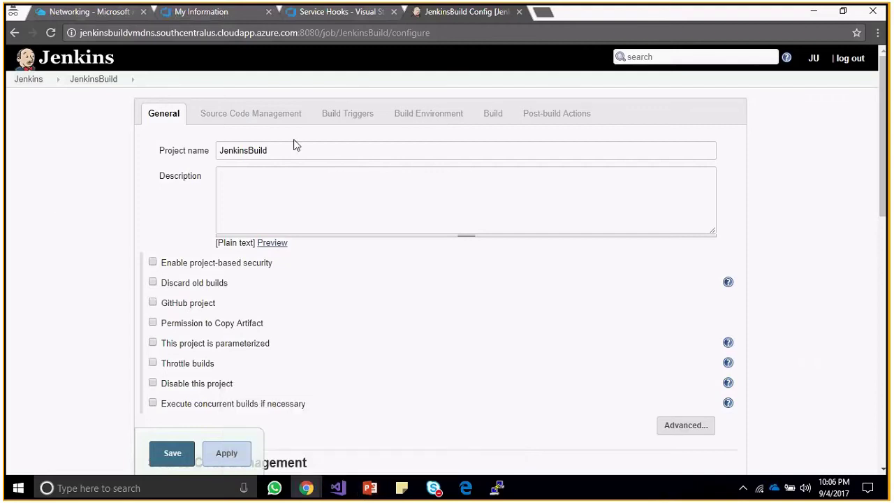
double_click(248, 115)
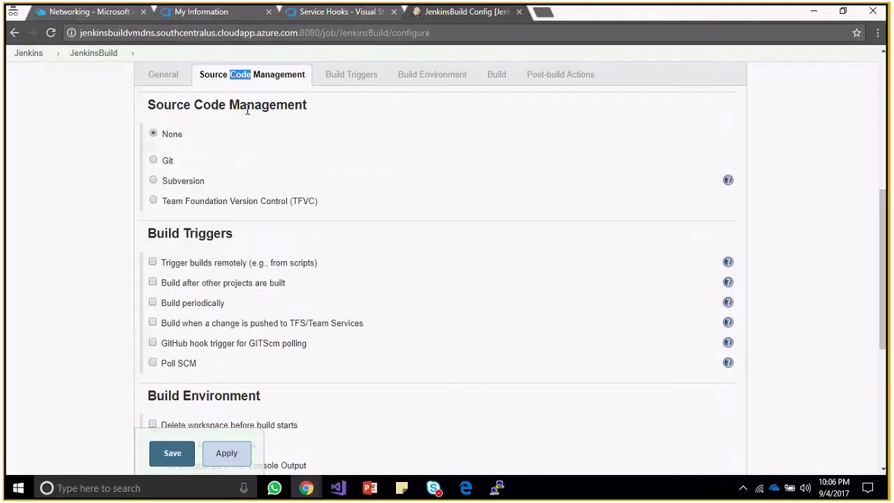
Select Git as the job's source control, then return to the Team Services accounts page.
click(153, 160)
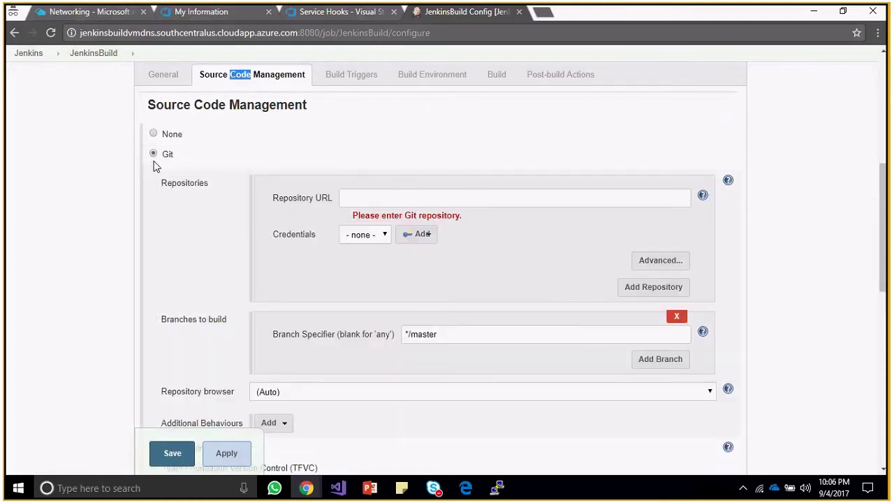
click(360, 196)
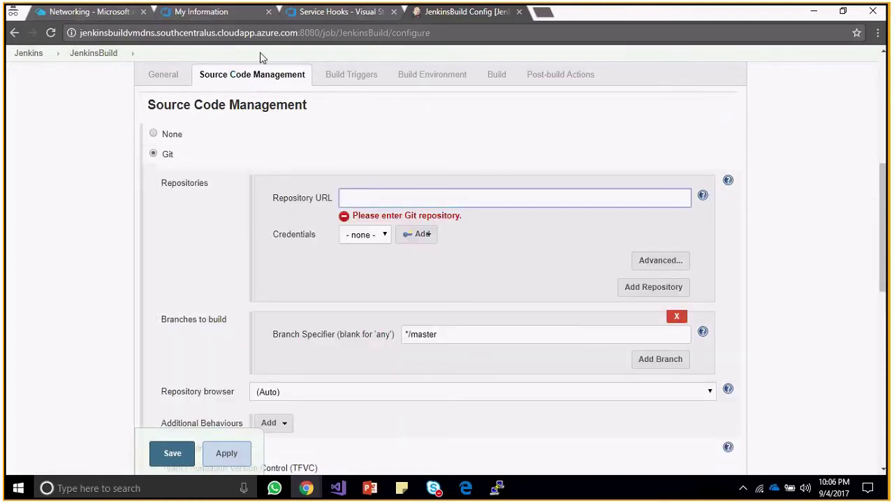
click(217, 19)
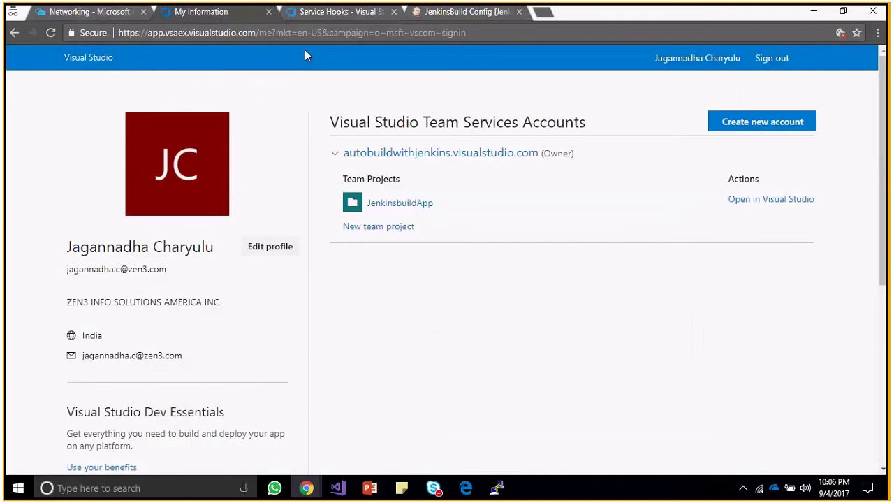
click(336, 14)
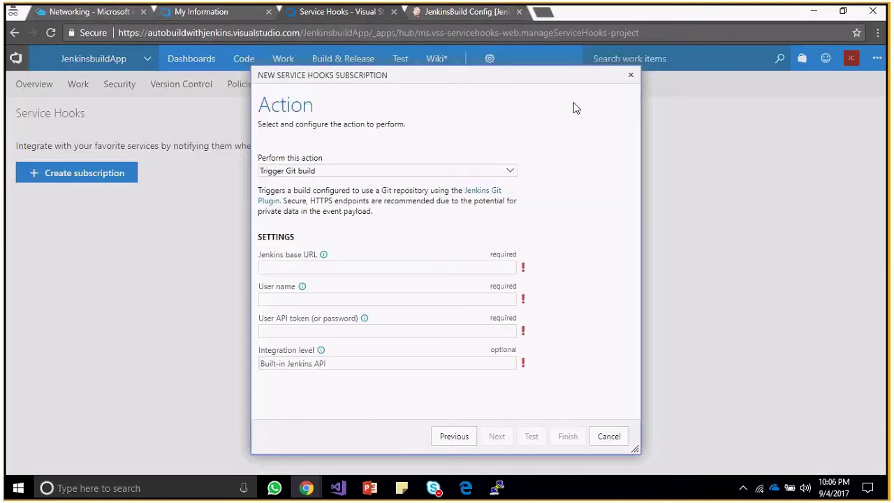
click(190, 9)
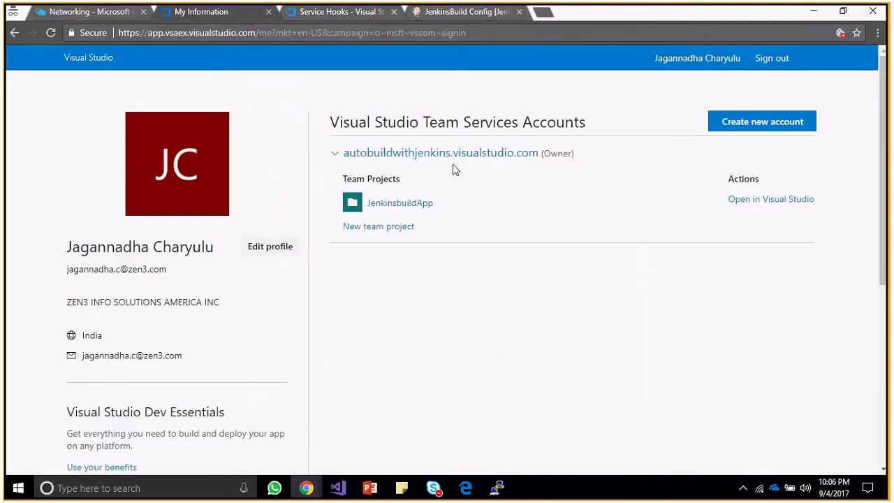
Open the JenkinsbuildApp project's code and select its _git/JenkinsbuildApp repository URL.
click(409, 208)
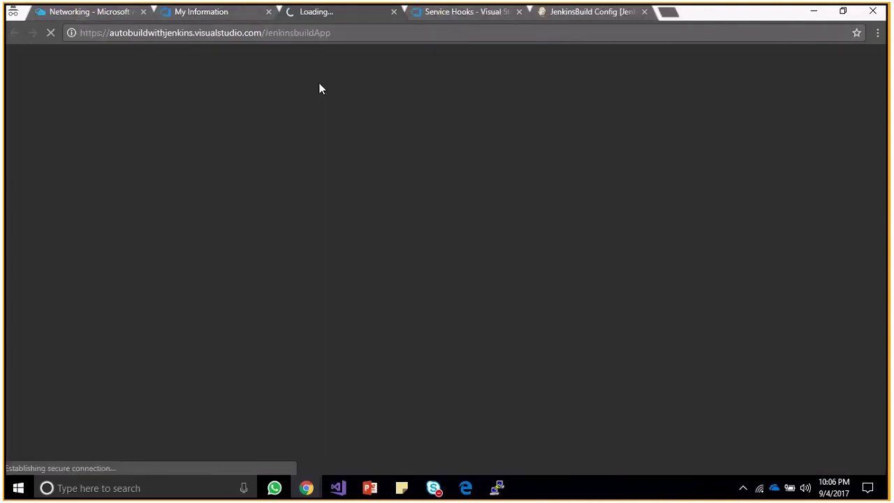
click(343, 35)
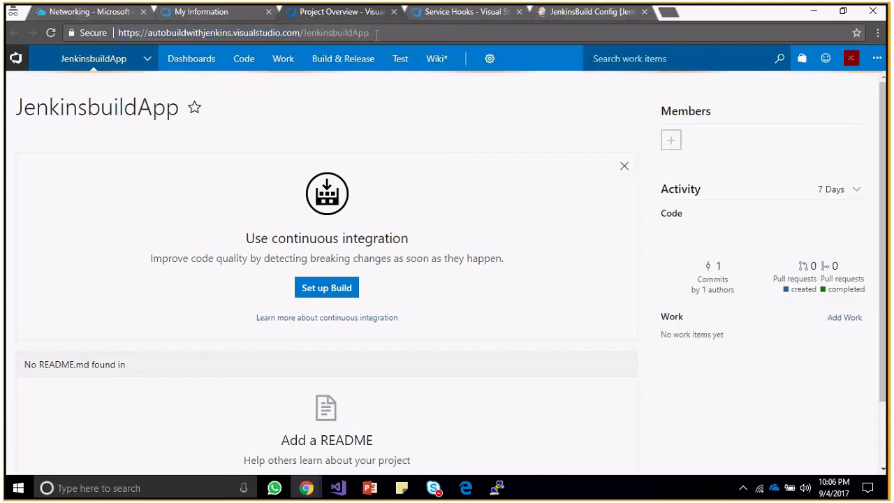
click(394, 34)
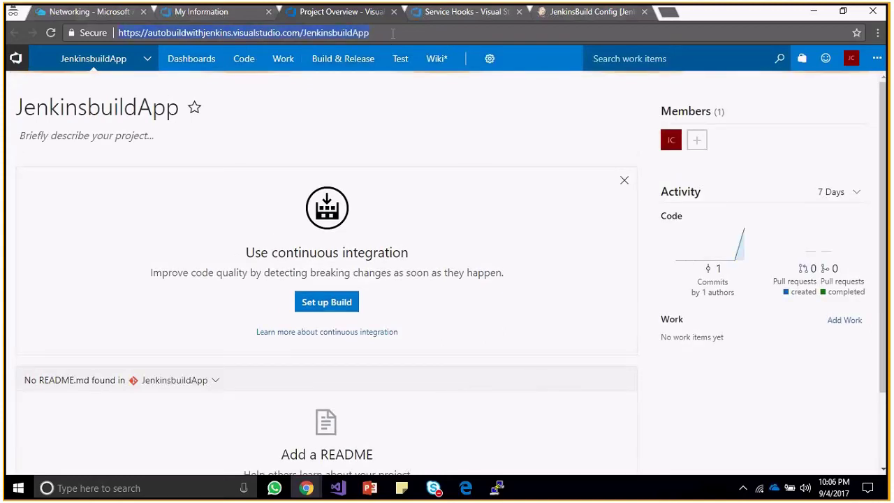
click(243, 63)
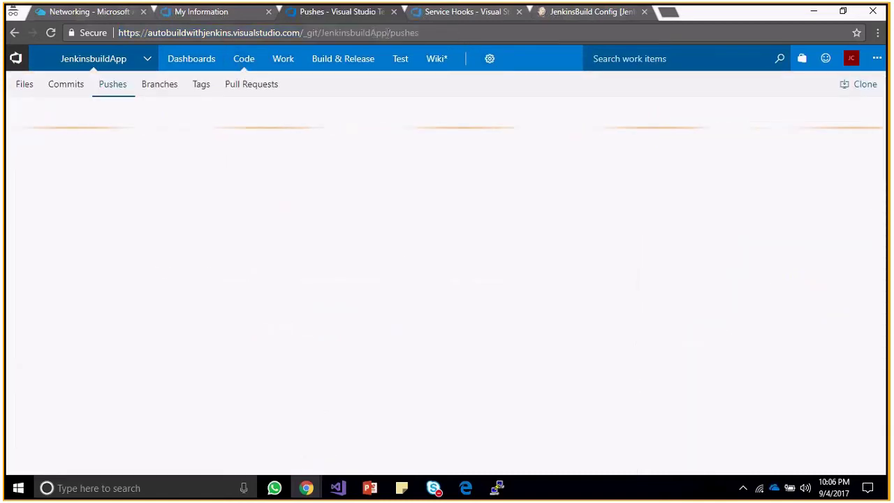
key(BackSpace)
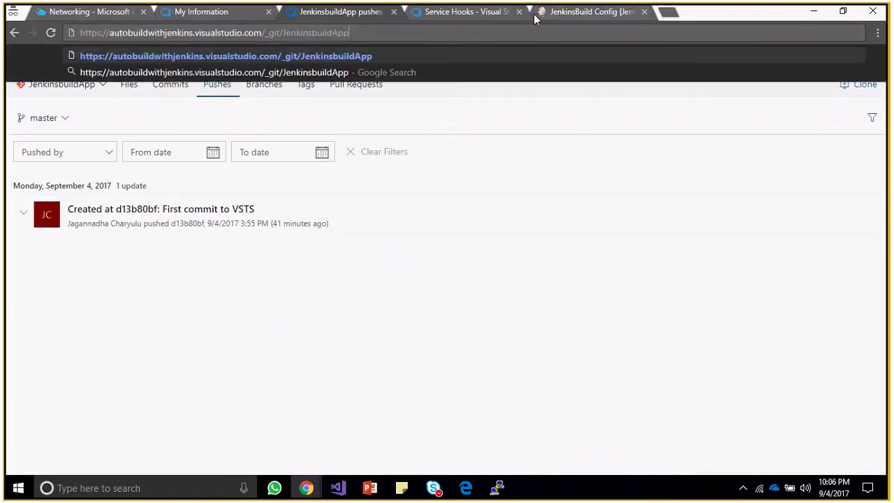
key(Return)
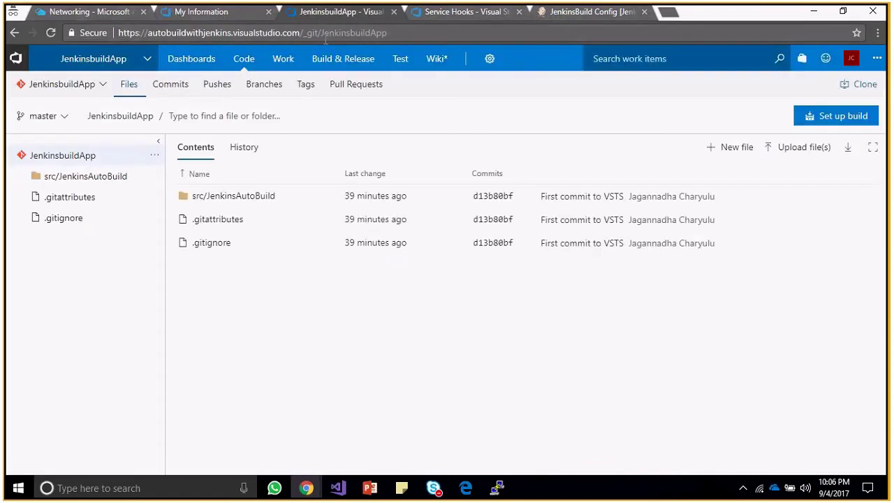
click(405, 37)
key(ctrl+c)
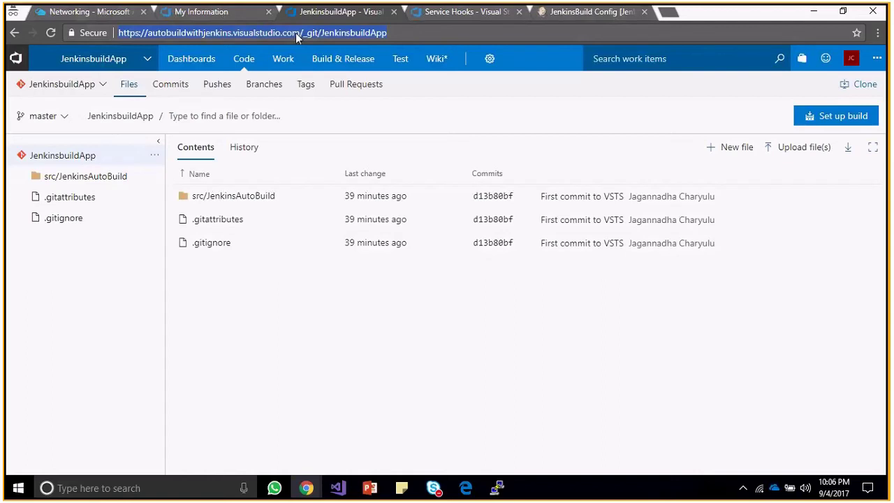
Copy the Git repository URL and go back to the JenkinsBuild job configuration.
key(alt+Tab)
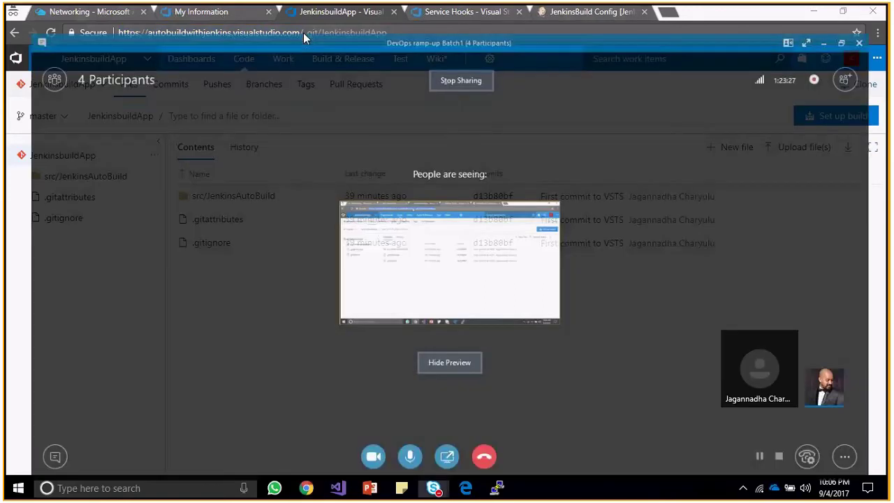
key(alt+Tab)
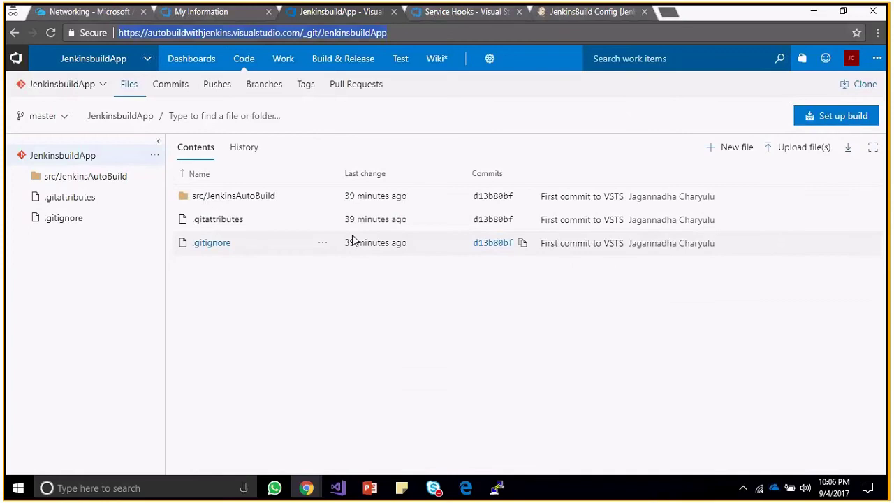
click(570, 13)
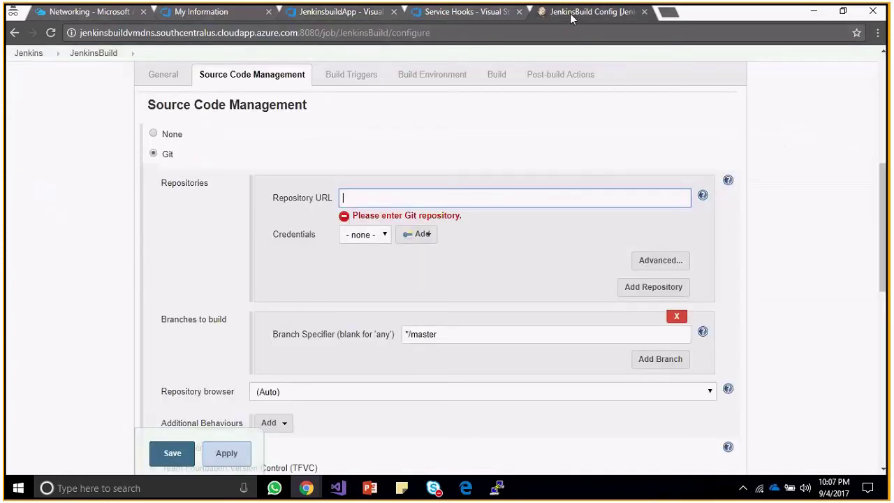
Paste the JenkinsbuildApp Git URL into Repository URL and begin adding credentials.
key(ctrl+v)
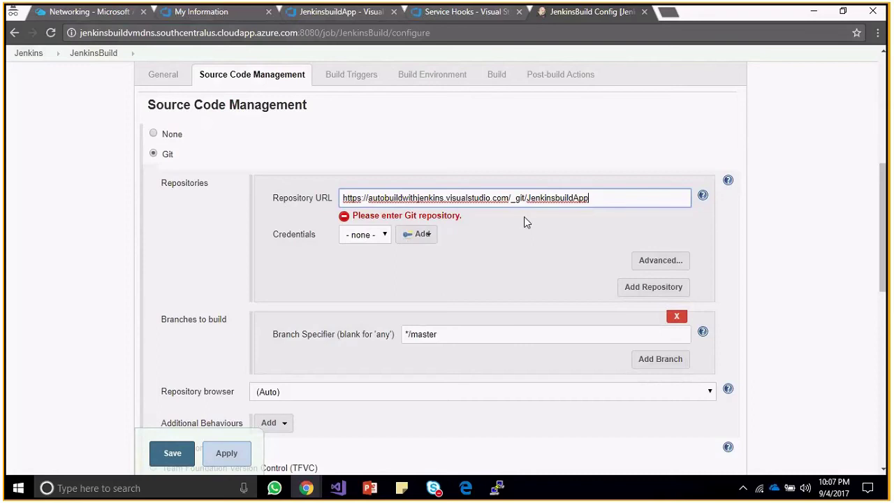
click(518, 163)
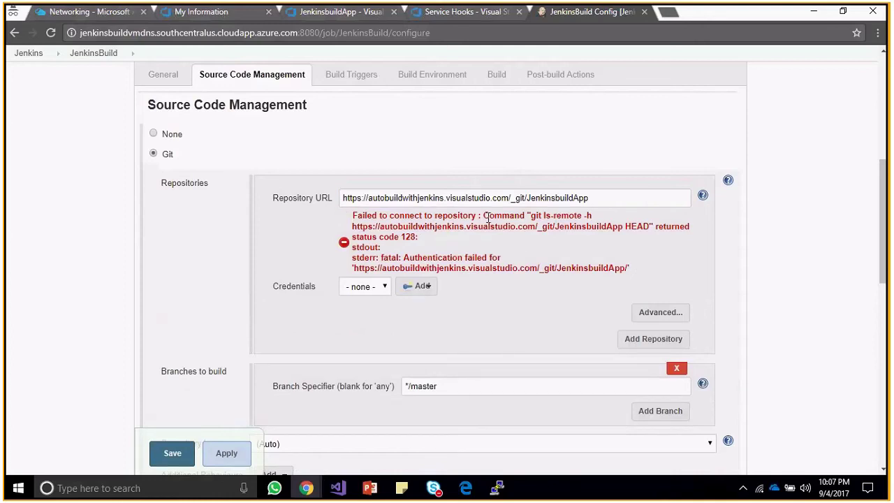
click(383, 290)
click(423, 288)
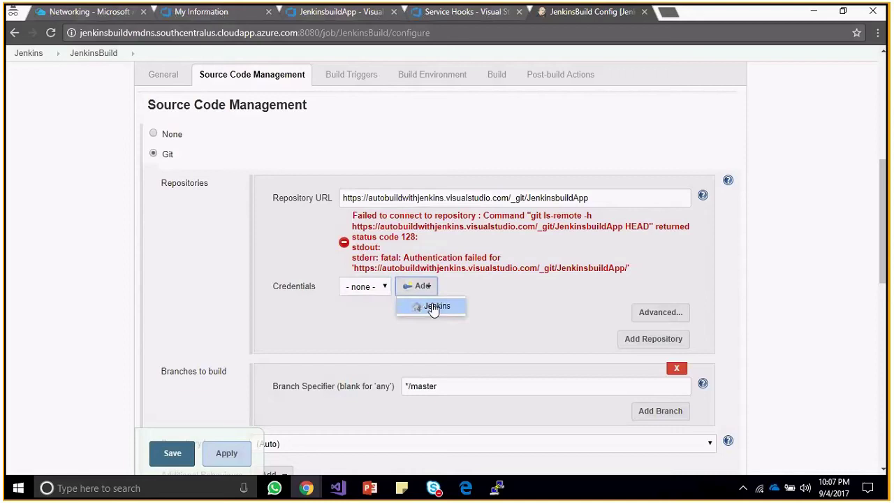
Open the Jenkins Add Credentials form, glancing at the Team Services tabs along the way.
click(432, 306)
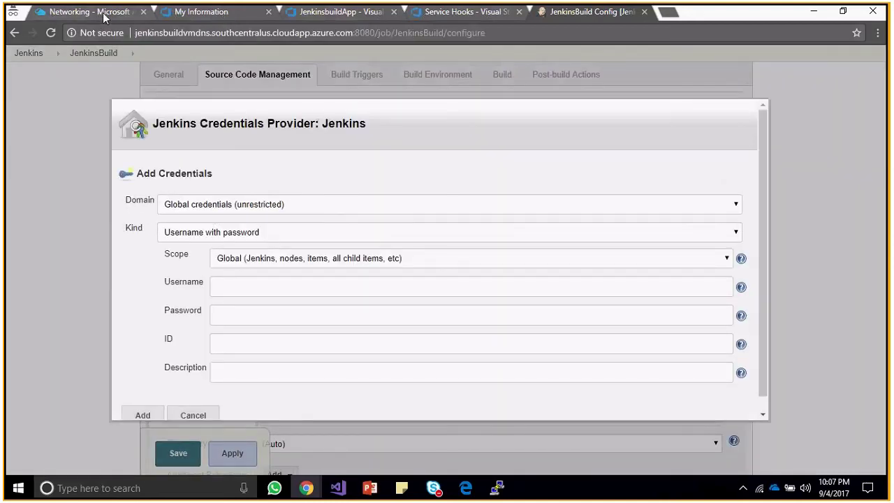
click(210, 12)
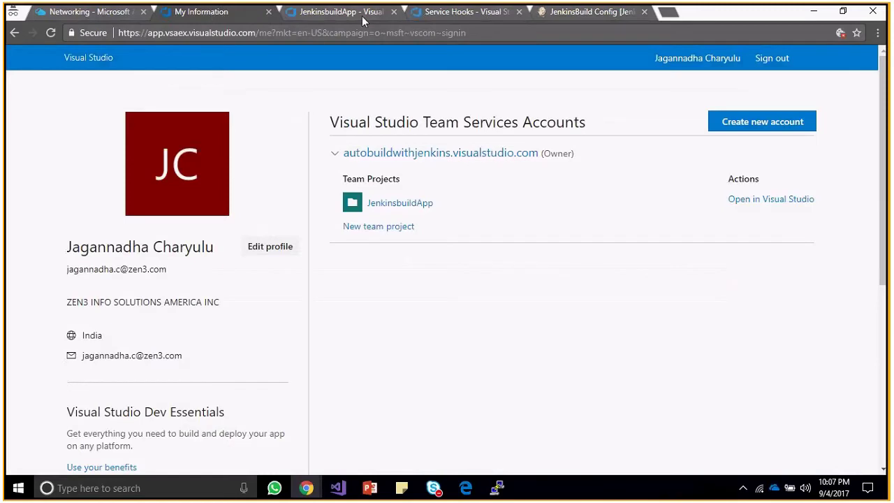
click(362, 16)
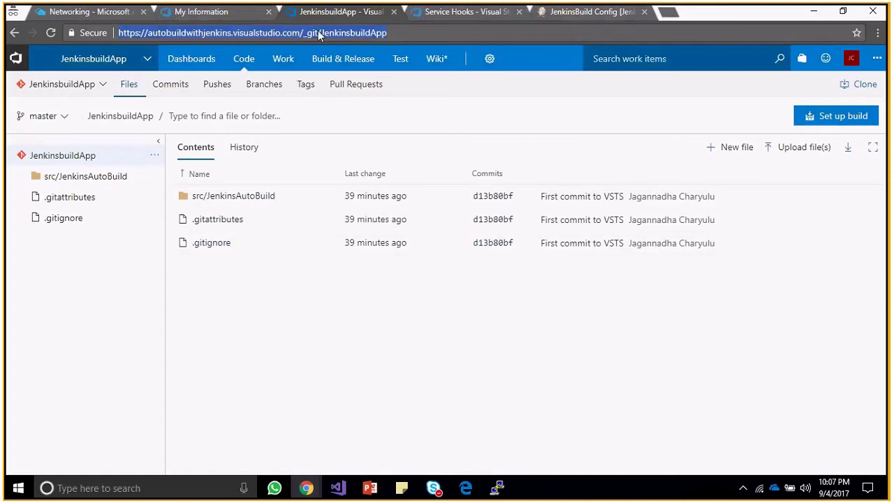
click(441, 14)
click(341, 12)
click(609, 12)
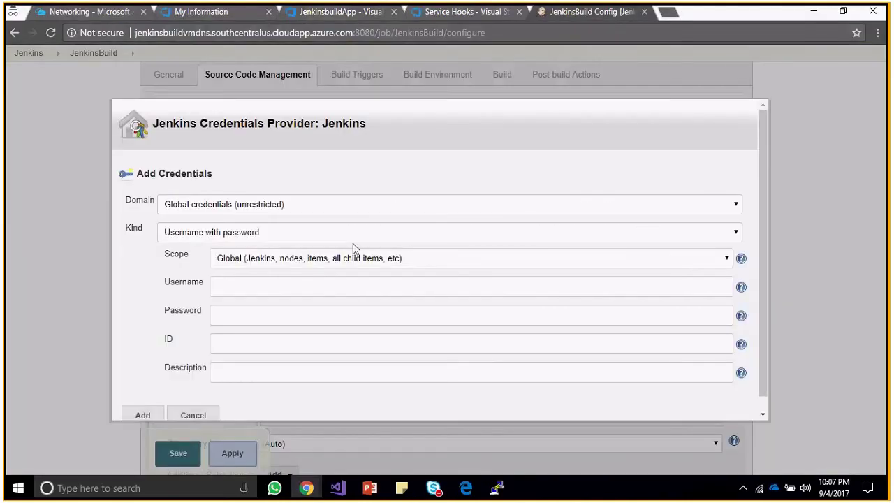
Enter the VSTS account e-mail address as the credential username.
click(373, 283)
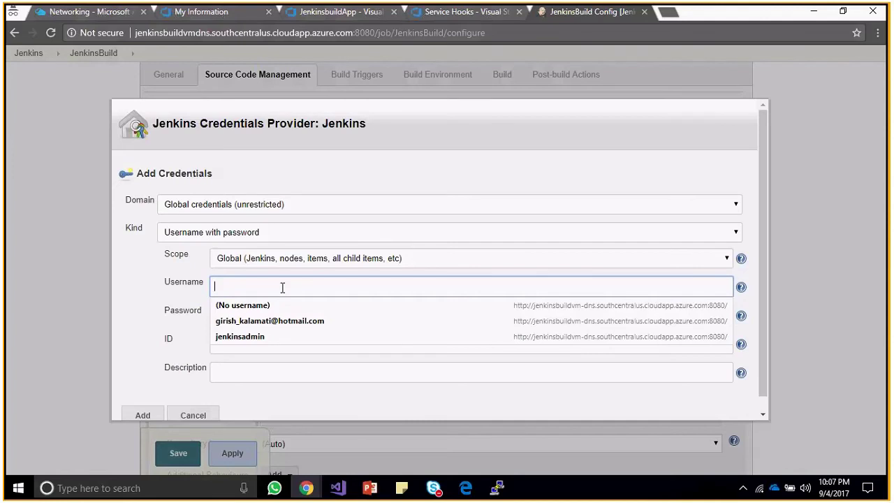
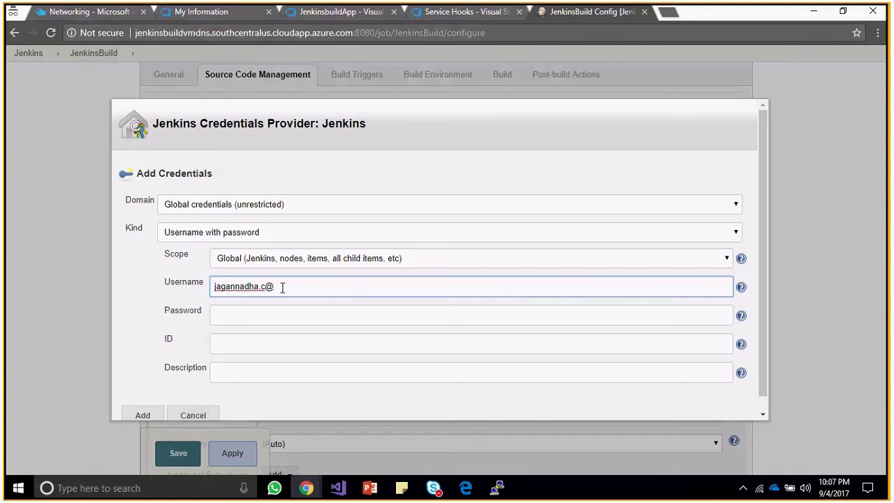
key(Tab)
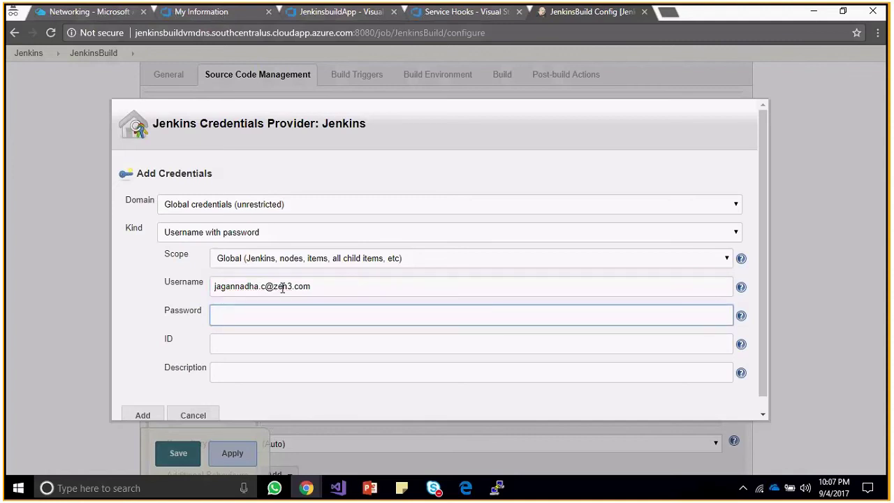
Generate Git credentials from the JenkinsbuildApp Clone panel, then return to Jenkins.
click(299, 15)
click(864, 93)
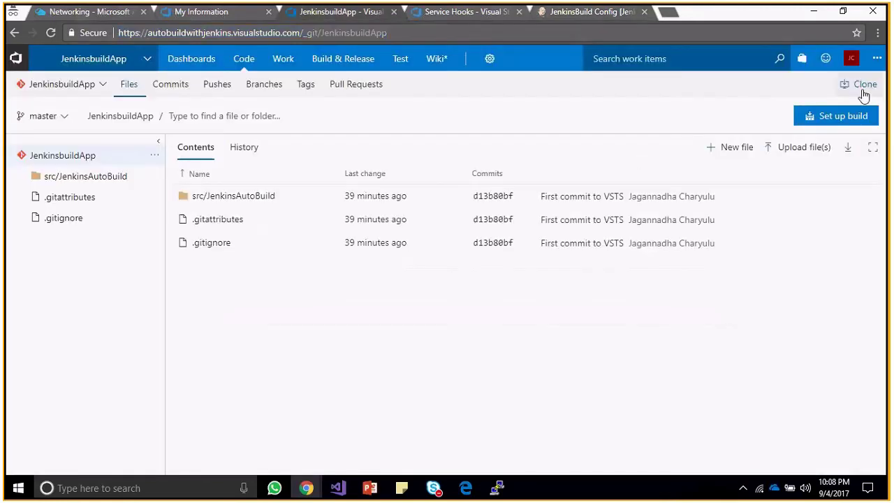
click(863, 95)
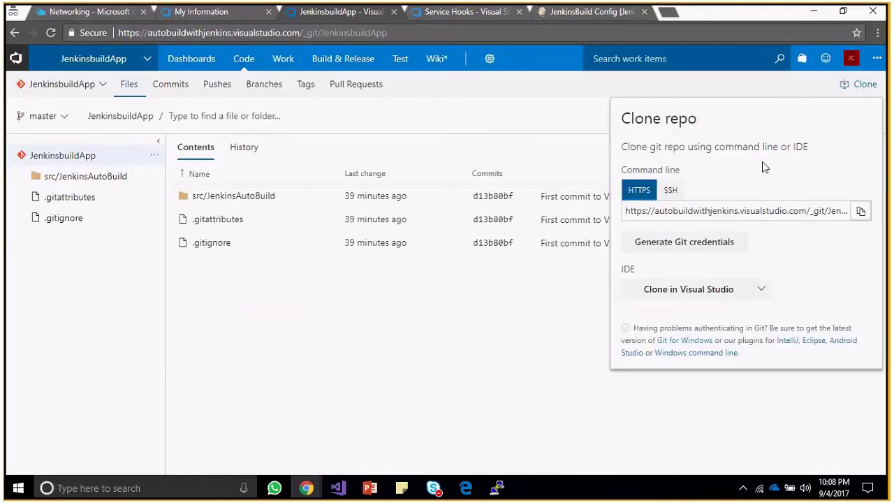
click(714, 241)
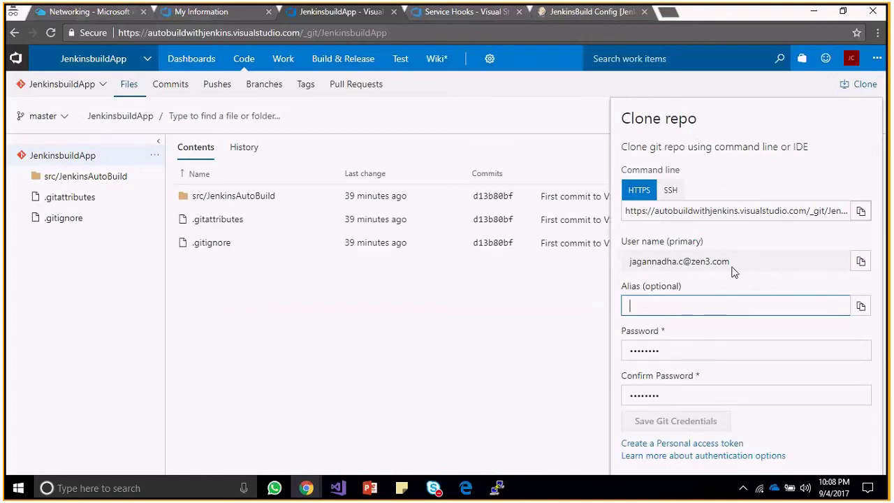
click(555, 12)
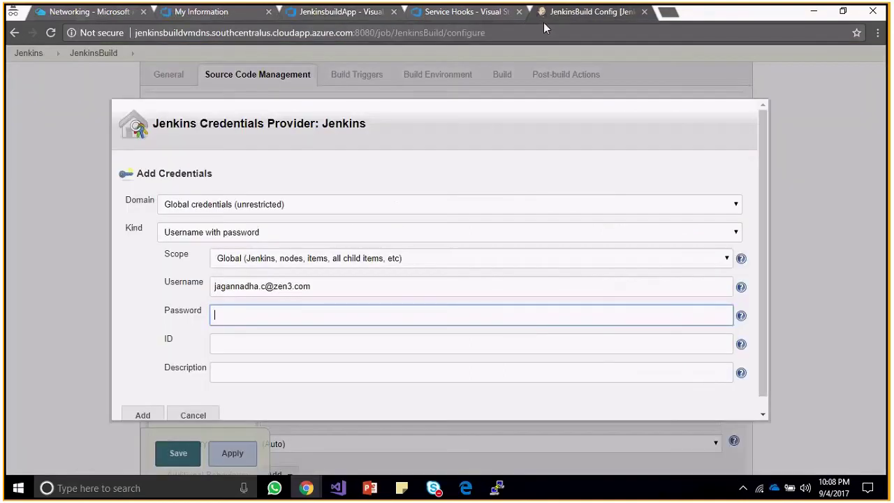
Enter the account password, set ID and description to 12345, and add the credential.
click(240, 319)
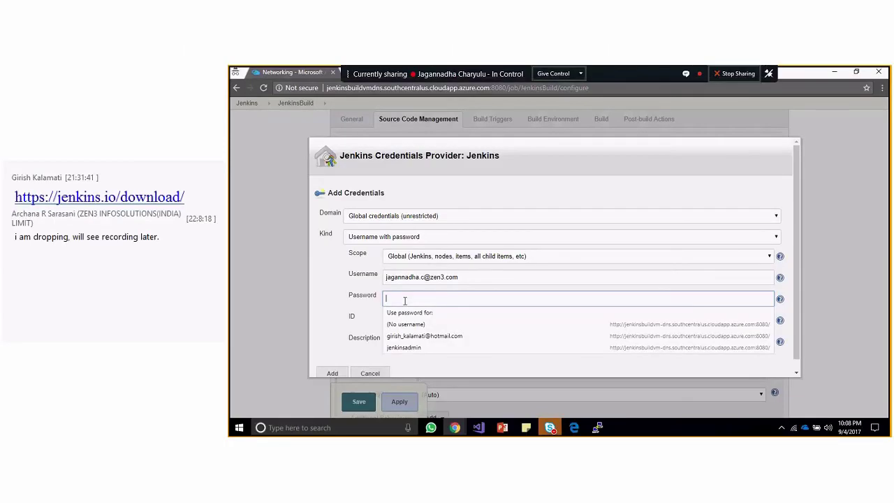
click(460, 277)
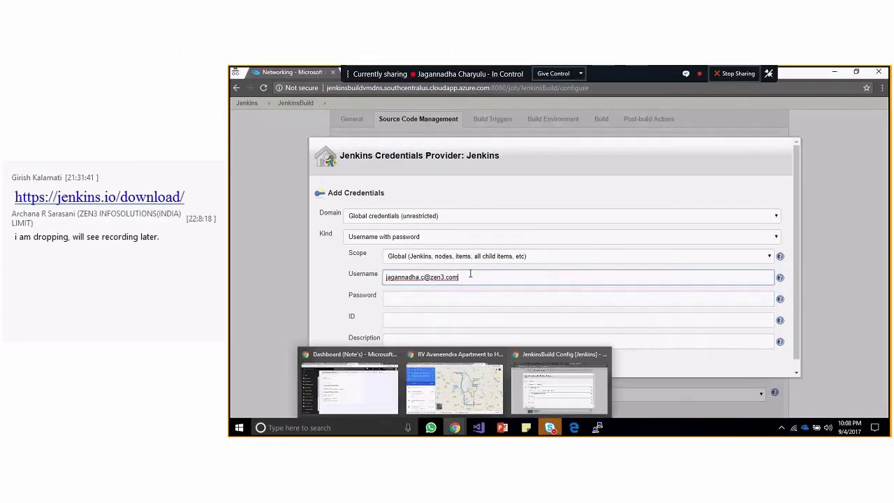
click(403, 298)
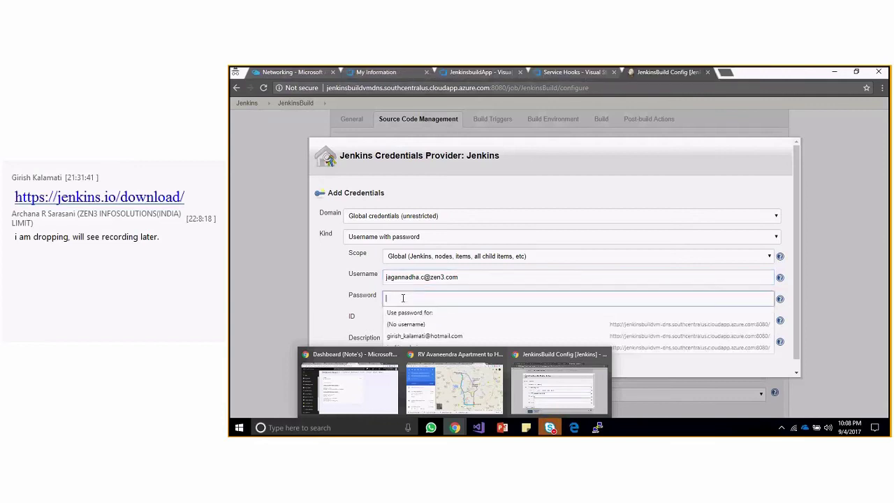
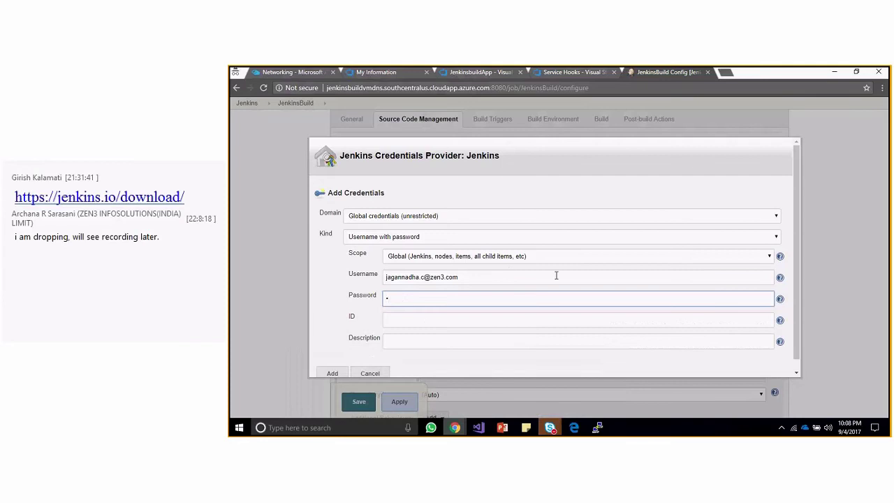
key(Tab)
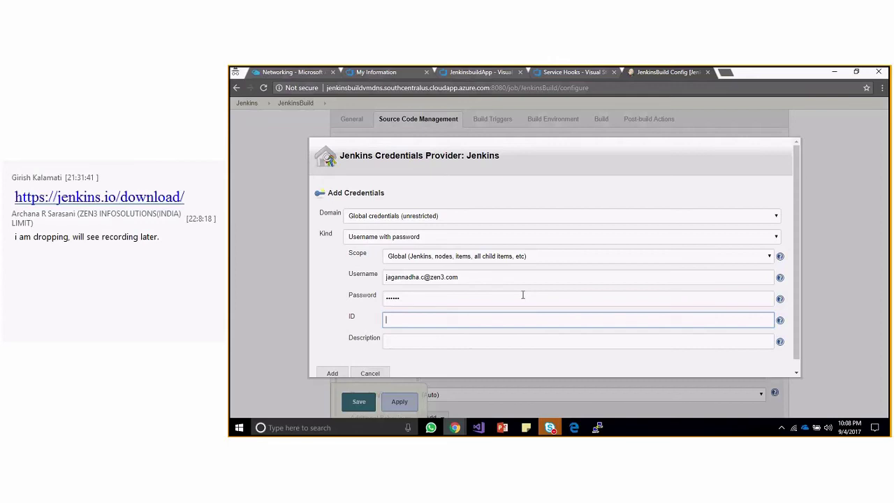
key(Tab)
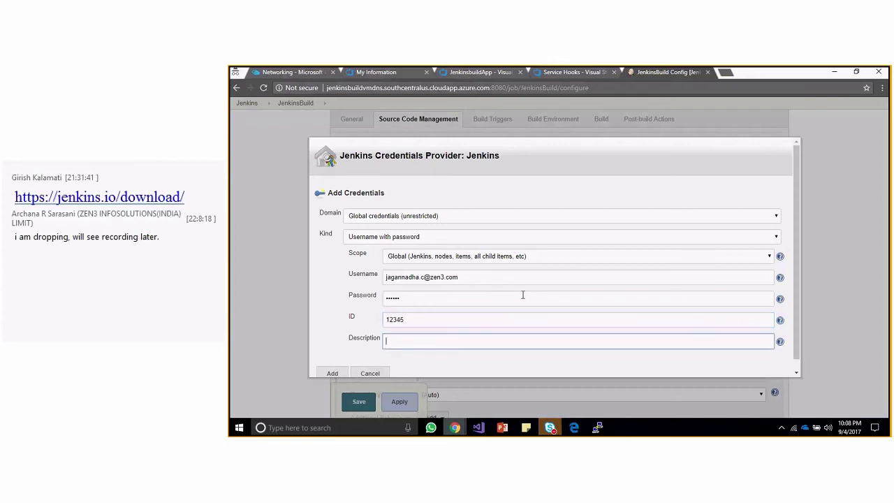
key(Tab)
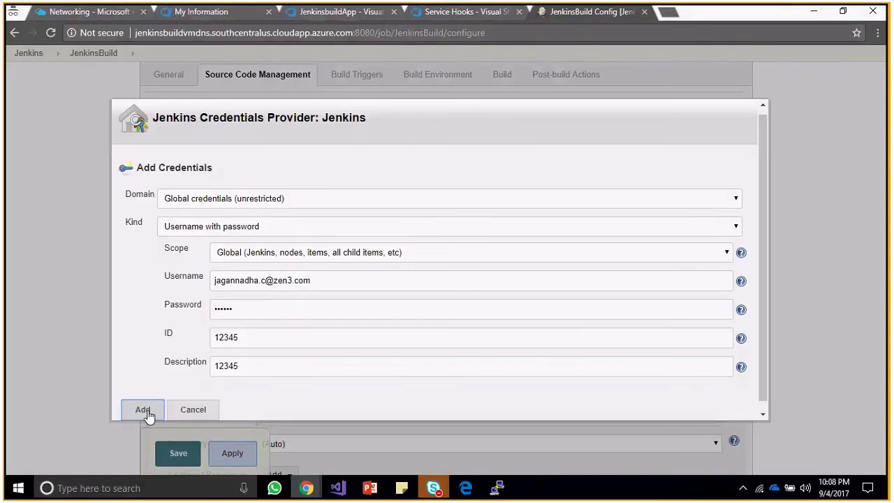
click(147, 412)
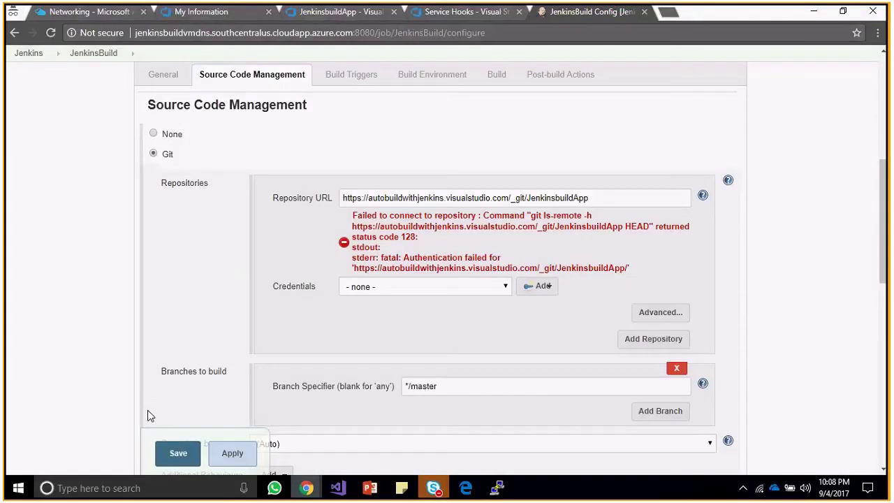
Choose the 12345 credential and clear the Repository URL field.
click(451, 288)
click(440, 311)
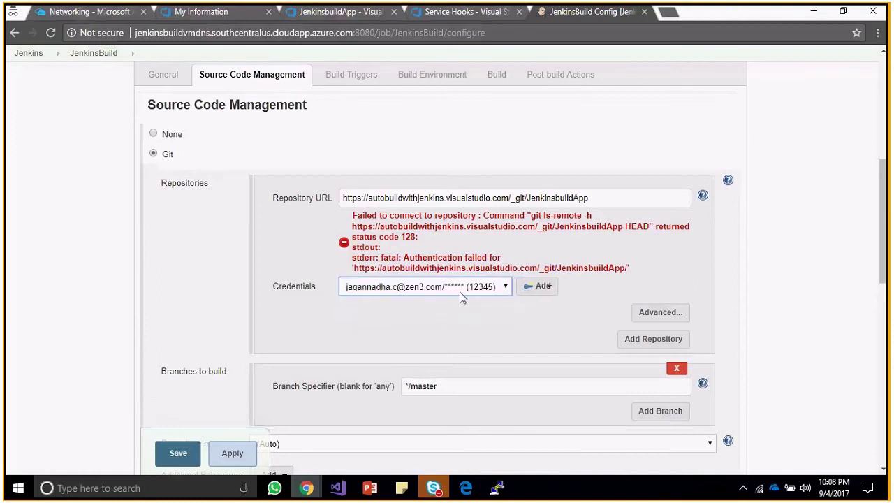
double_click(599, 196)
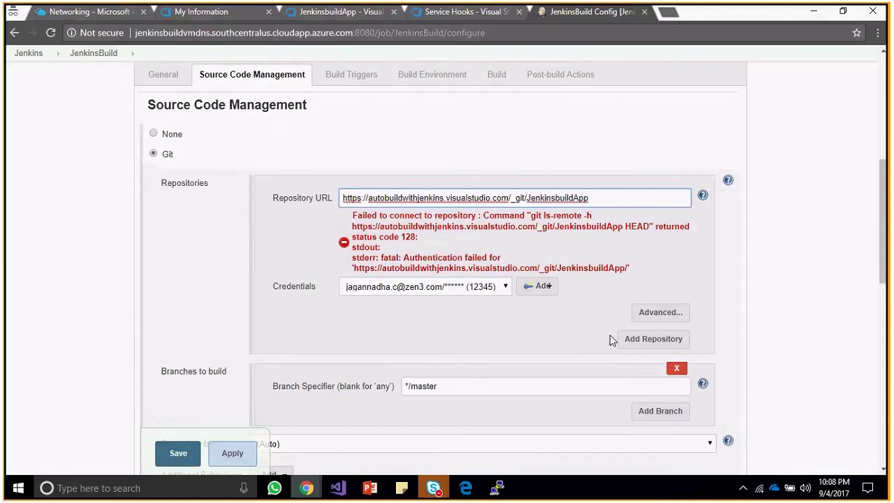
click(640, 253)
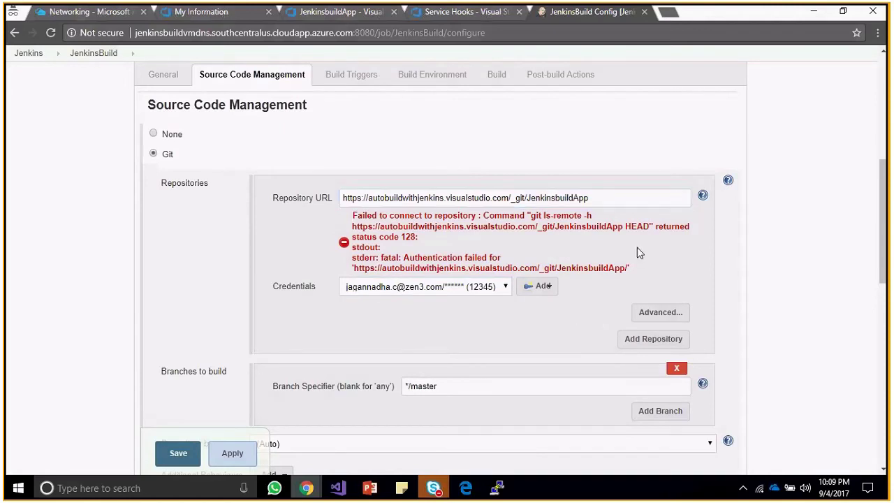
double_click(605, 200)
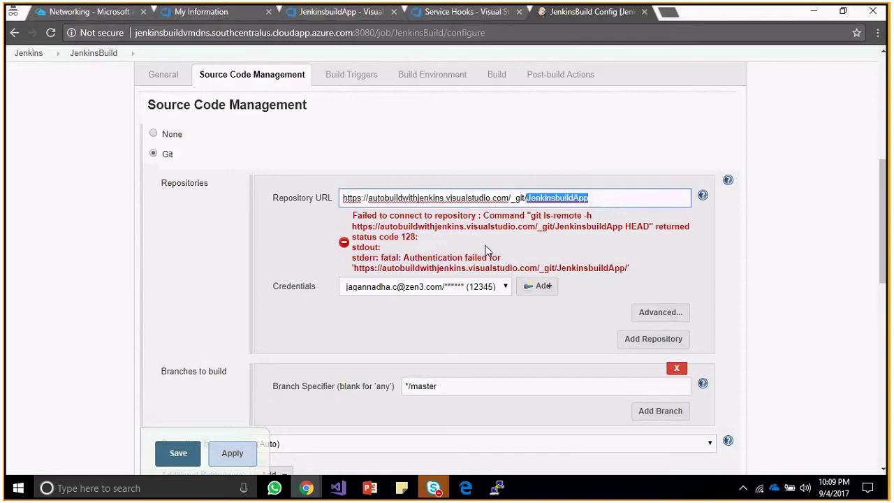
click(533, 237)
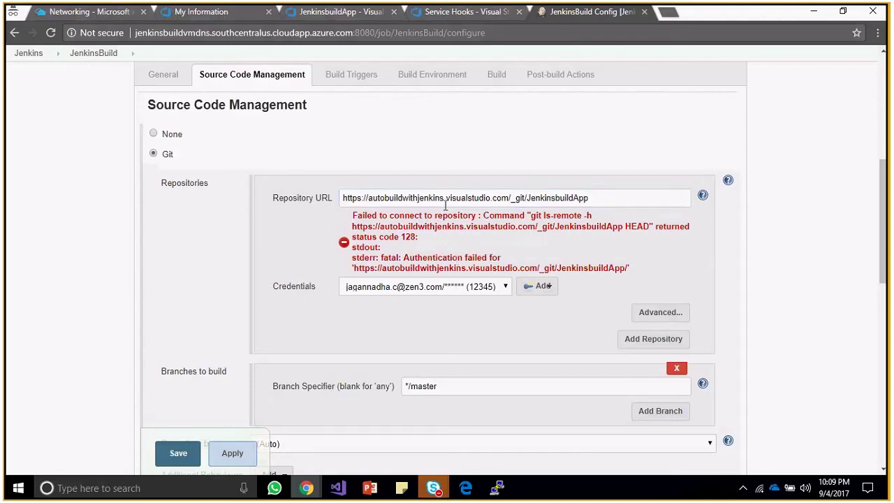
click(605, 200)
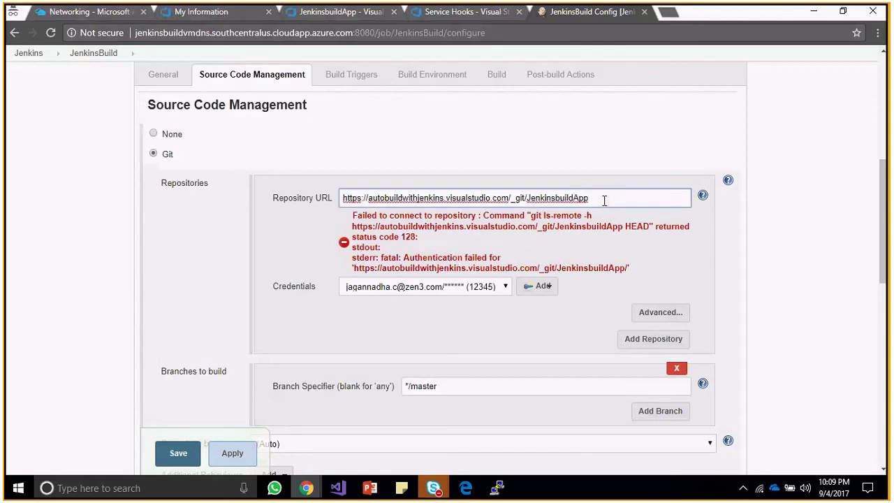
key(ctrl+a)
key(ctrl+c)
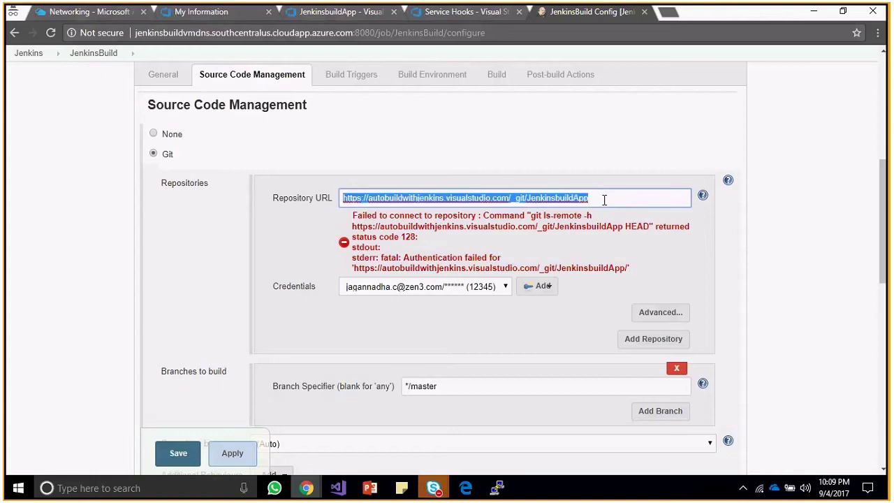
key(BackSpace)
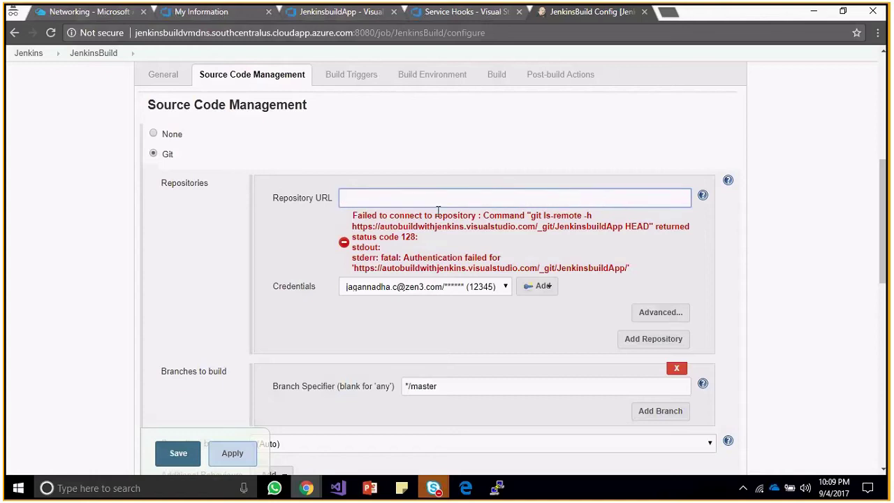
Reload the configuration, reselect Git with the 12345 credential, and paste the JenkinsbuildApp URL.
click(50, 31)
click(479, 108)
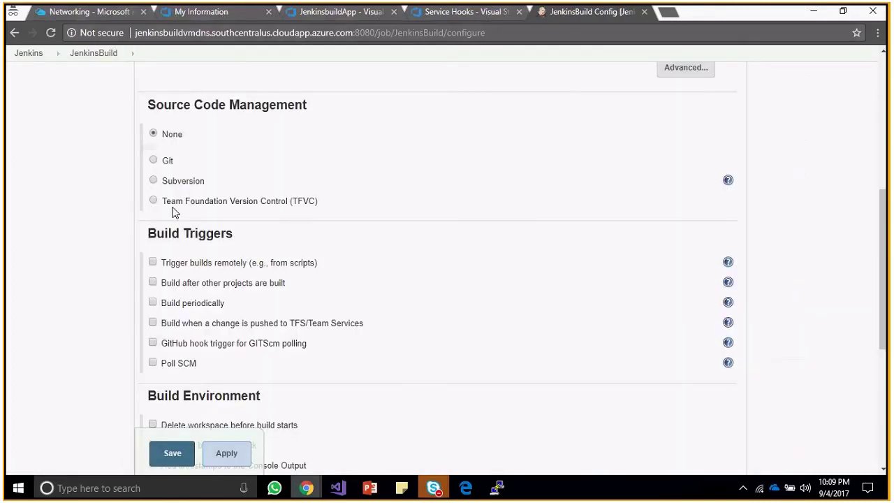
click(151, 160)
click(461, 240)
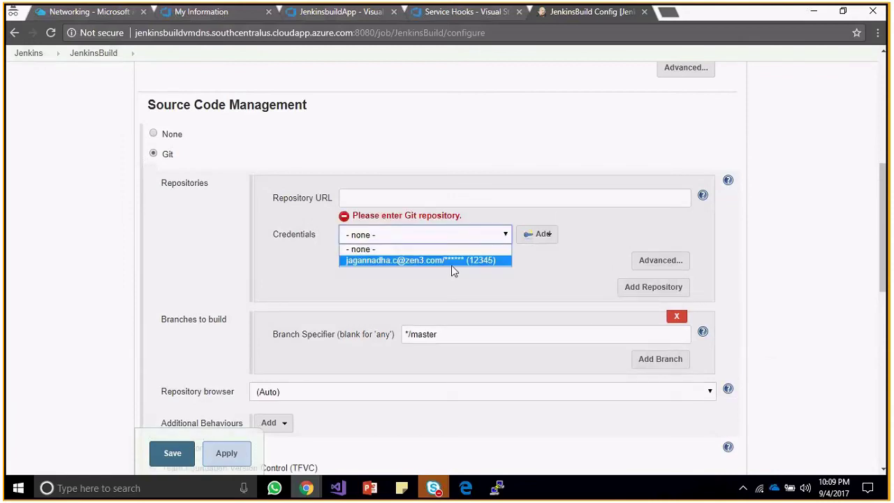
click(452, 260)
click(412, 201)
key(ctrl+v)
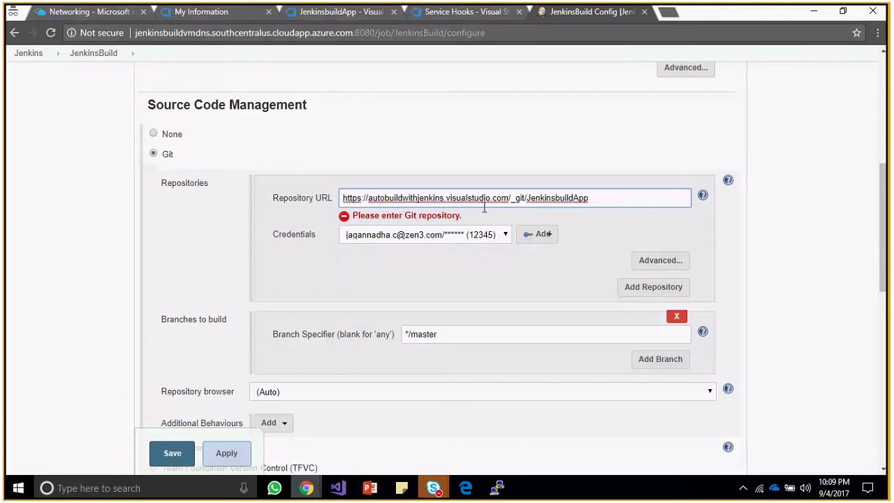
click(581, 233)
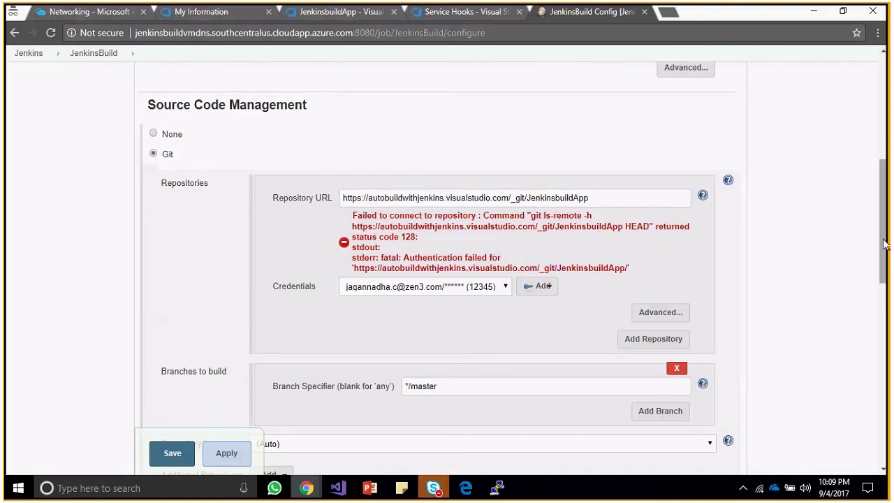
Select the Jenkins server address in the browser's address bar.
mouse_move(883, 244)
mouse_down()
mouse_move(888, 128)
mouse_move(888, 251)
mouse_up()
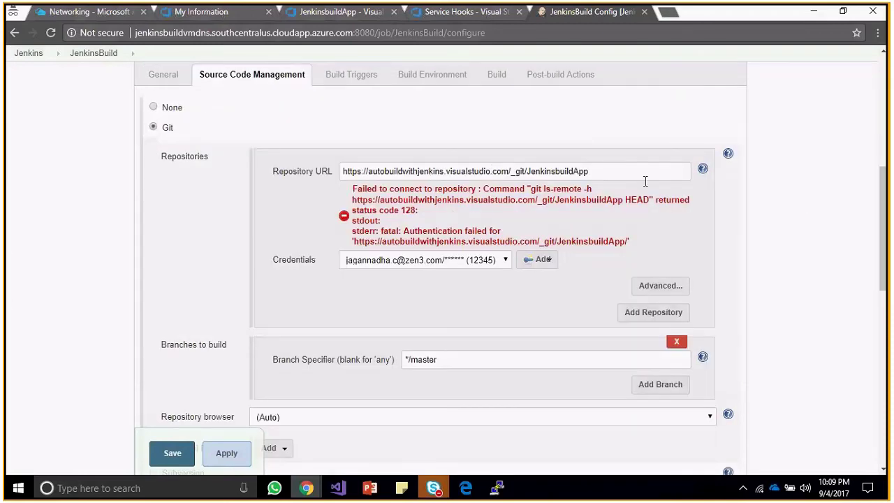
drag(885, 201, 868, 131)
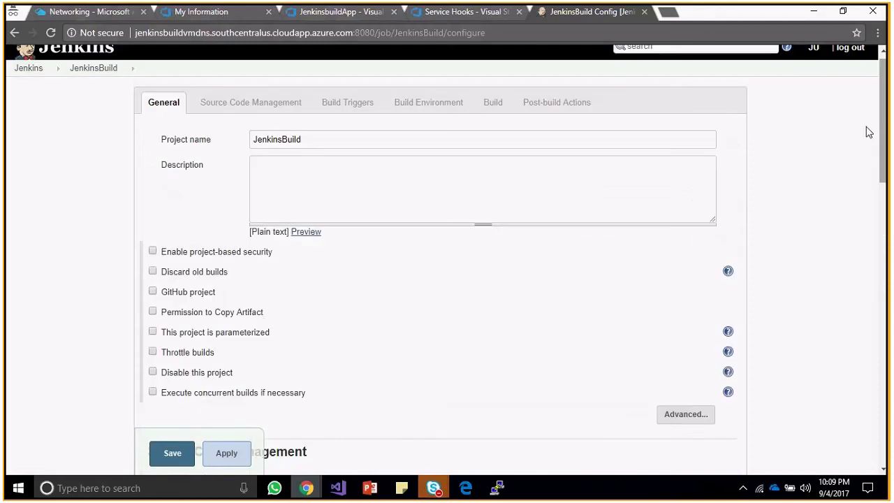
drag(376, 32, 136, 33)
key(ctrl+c)
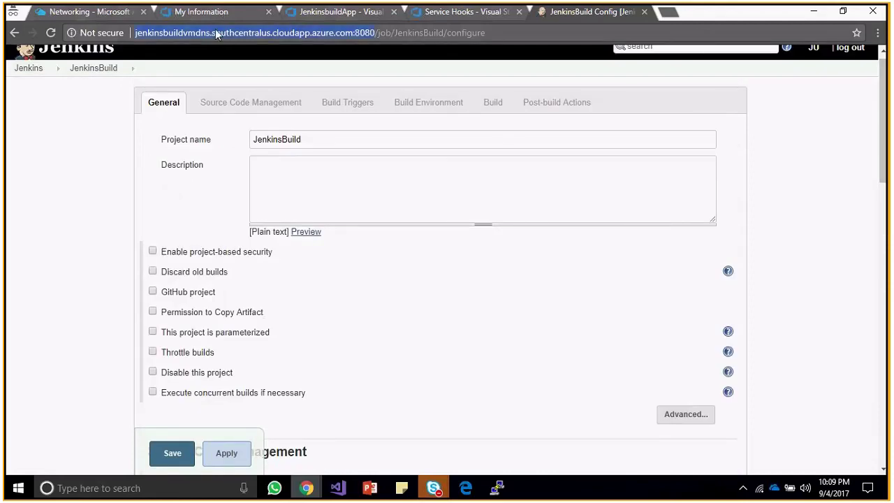
Paste the Jenkins server address into the new subscription's base URL field.
click(316, 13)
click(463, 13)
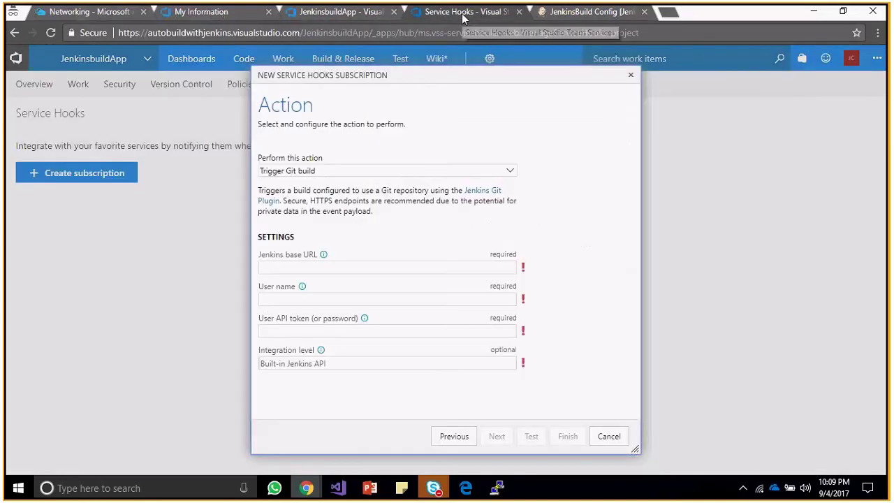
click(335, 267)
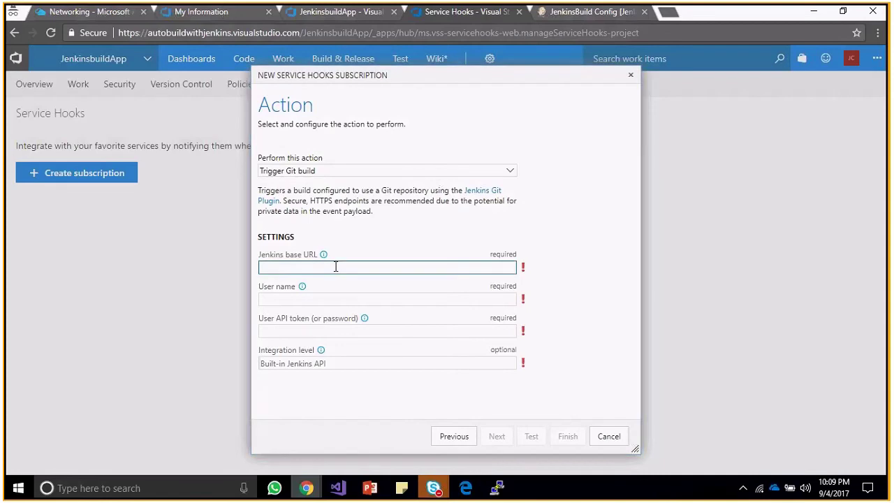
key(ctrl+v)
Fill in the saved Jenkins user, retype its password, and run a test, which fails with 401.
click(340, 295)
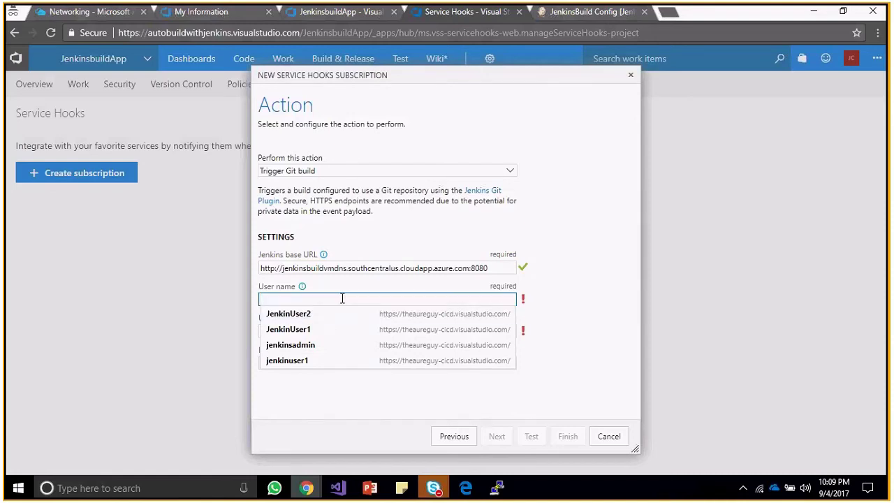
click(583, 298)
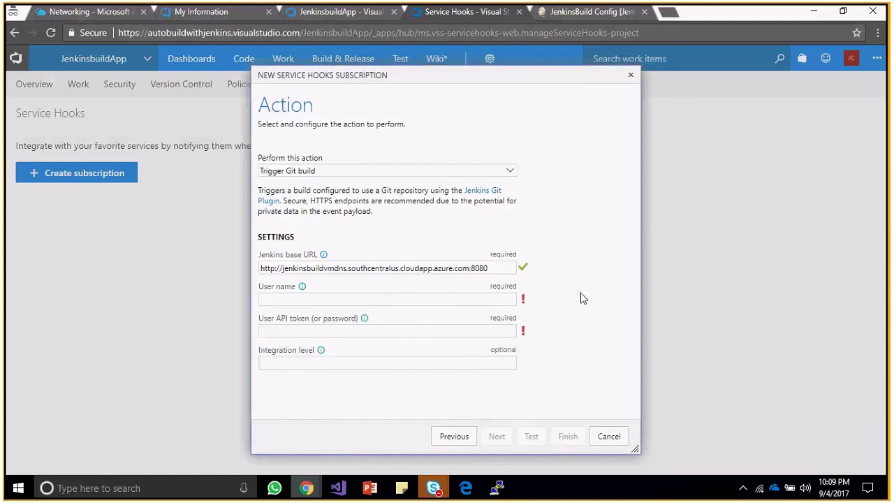
click(485, 299)
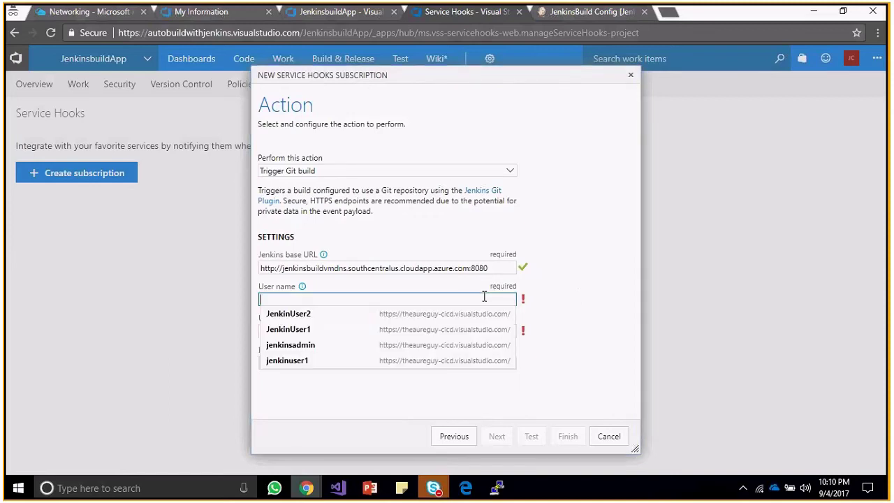
click(300, 335)
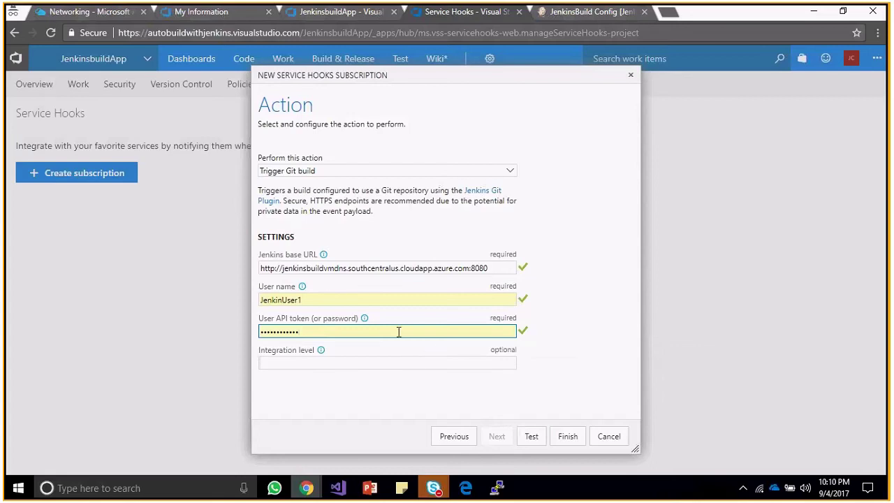
drag(399, 331, 133, 324)
key(BackSpace)
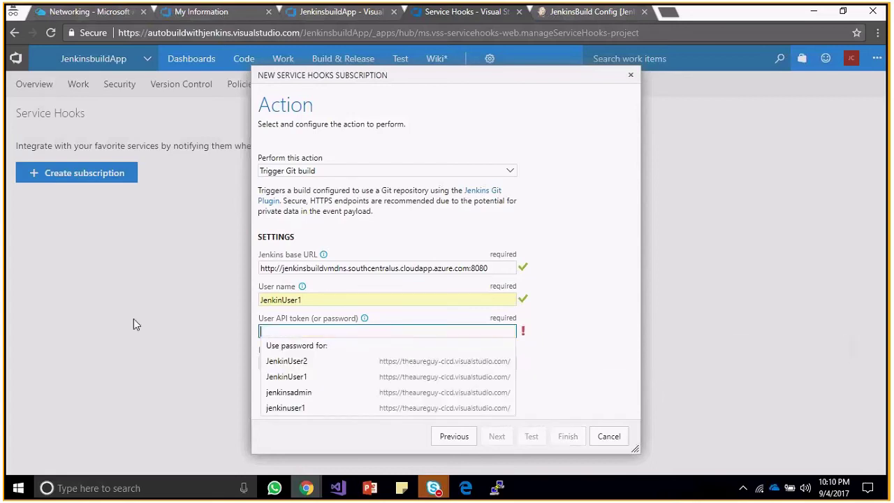
text(•••••••••••)
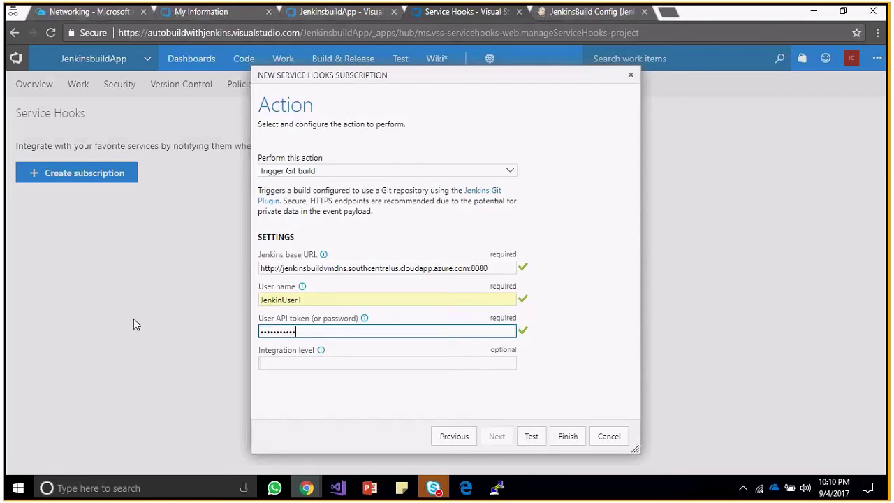
click(534, 444)
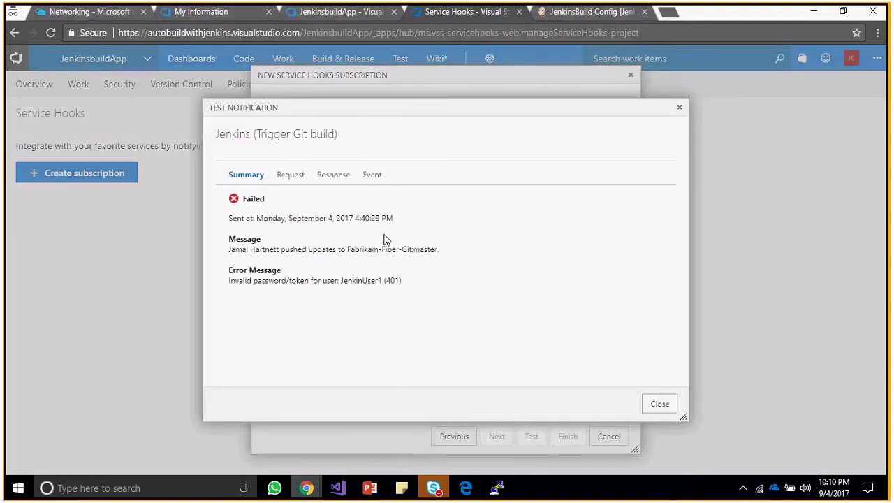
Change the user name to lowercase 'jenkinuser1', re-enter the API token and test again.
click(660, 403)
click(325, 300)
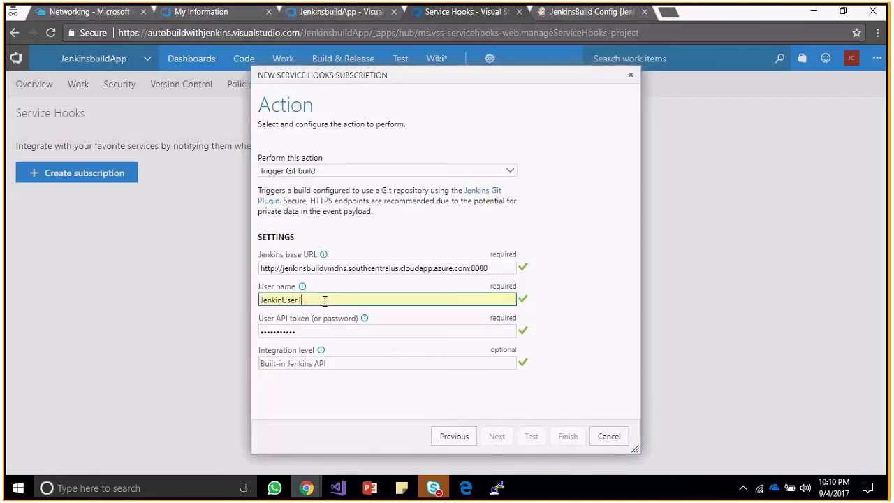
key(ctrl+a)
key(BackSpace)
text(jen)
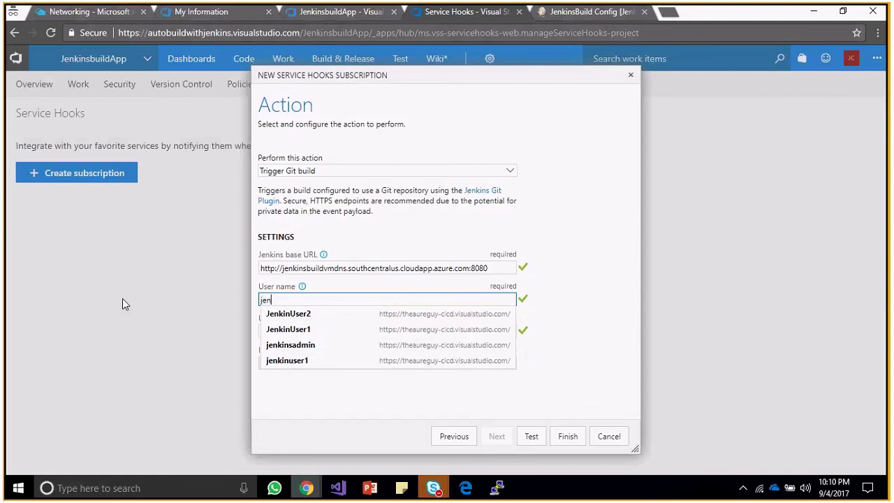
text(kinuser1)
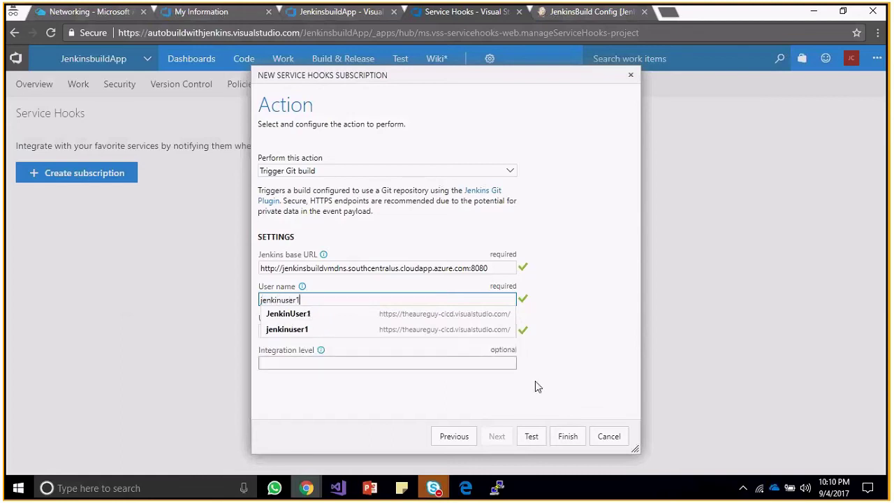
click(335, 329)
click(335, 329)
key(ctrl+a)
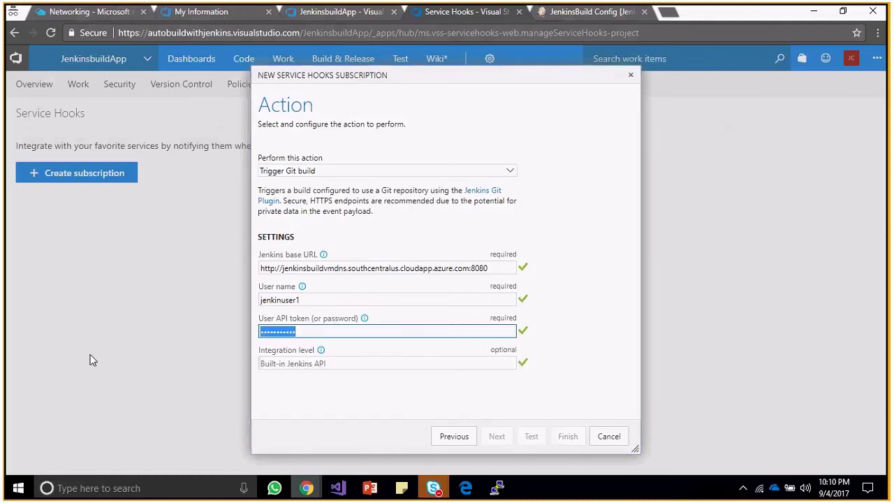
key(BackSpace)
text(•••••••)
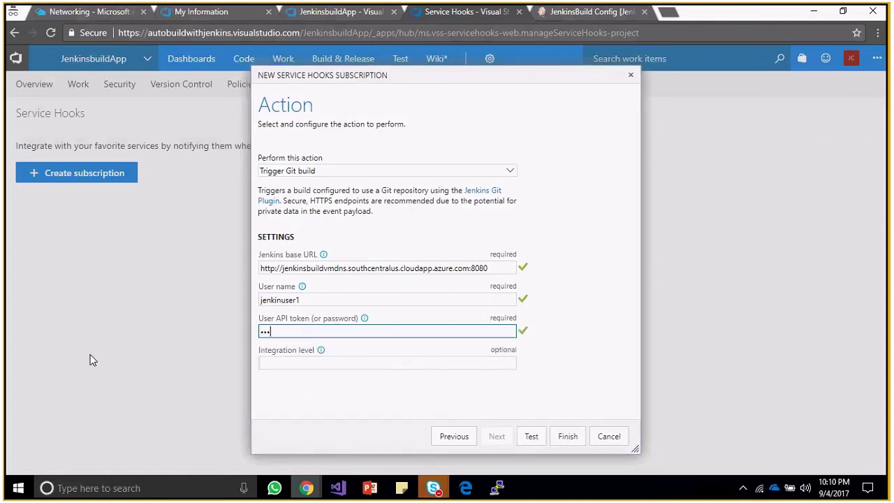
text(••••)
click(533, 434)
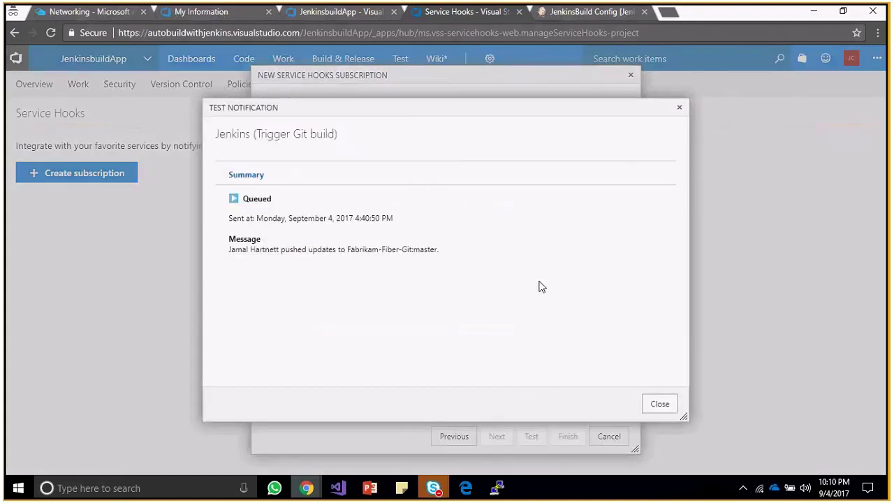
Close the queued test result and return to the JenkinsBuild configuration page.
click(660, 405)
click(502, 270)
click(380, 300)
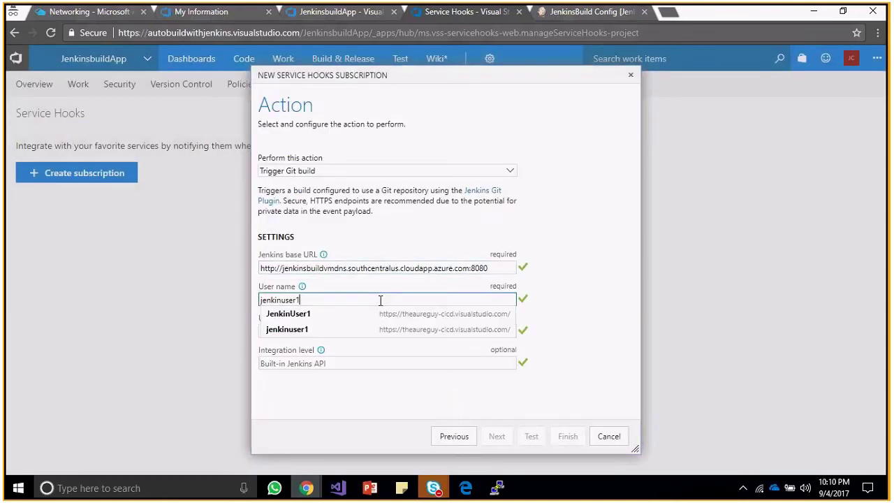
click(567, 14)
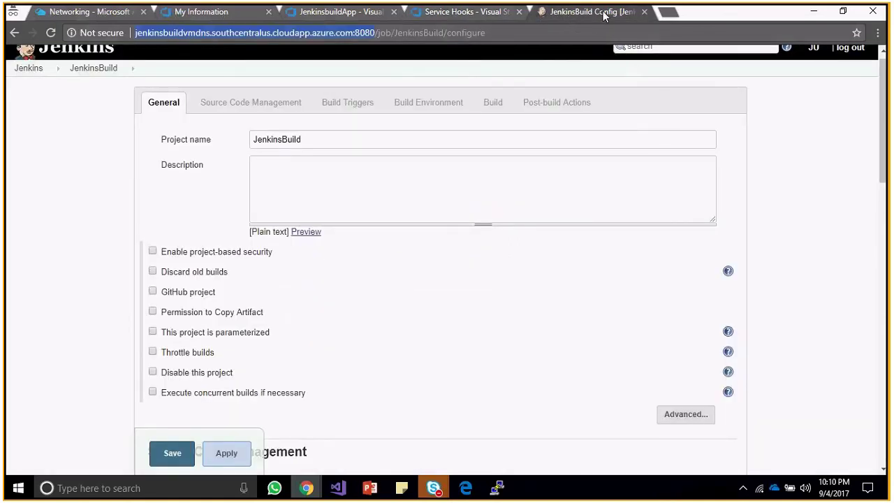
Duplicate the JenkinsBuild configuration tab and scroll to its Git Repository URL setting.
right_click(603, 15)
click(633, 59)
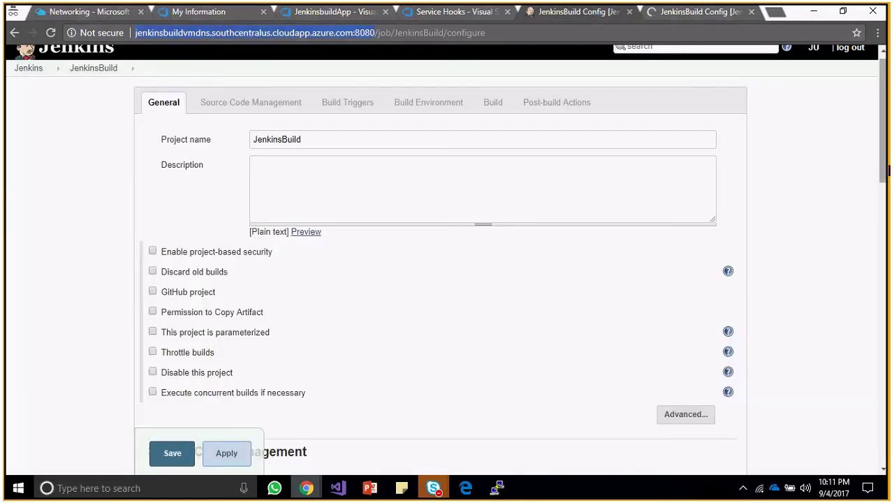
drag(888, 170, 889, 241)
scroll(583, 180, down, 2)
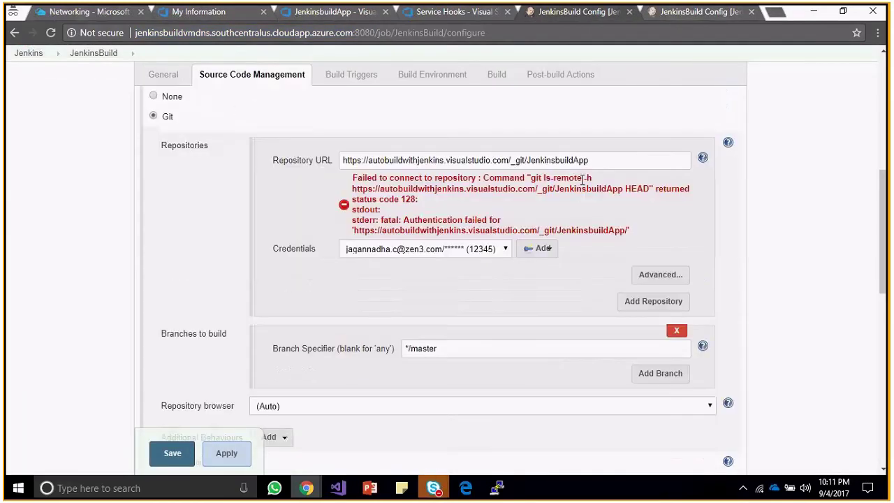
click(366, 153)
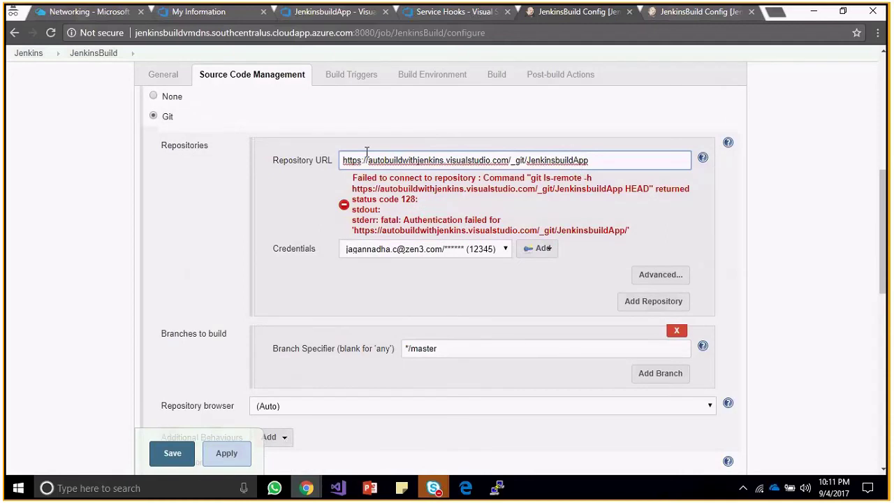
key(alt+Tab)
key(alt+Tab)
key(alt+Tab)
key(alt+Tab)
key(alt+Tab)
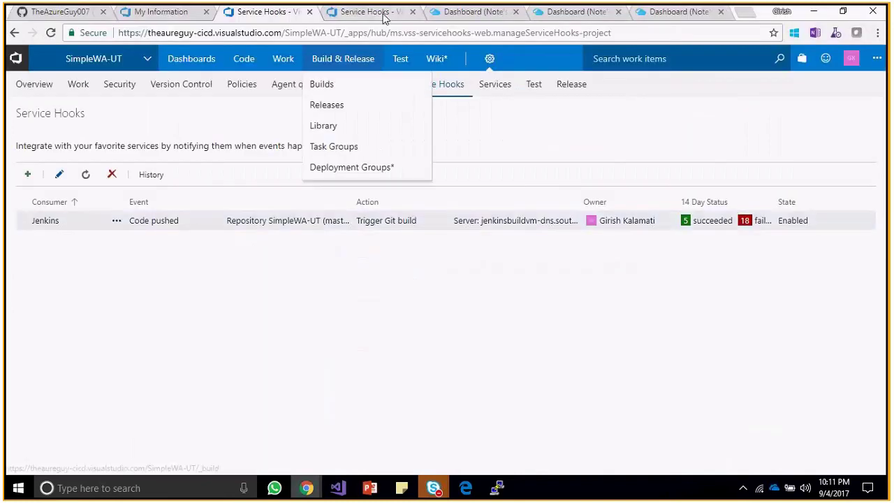
Look through the other browser tabs, including the Azure dashboard notes and Visual Studio profile.
click(373, 12)
click(459, 14)
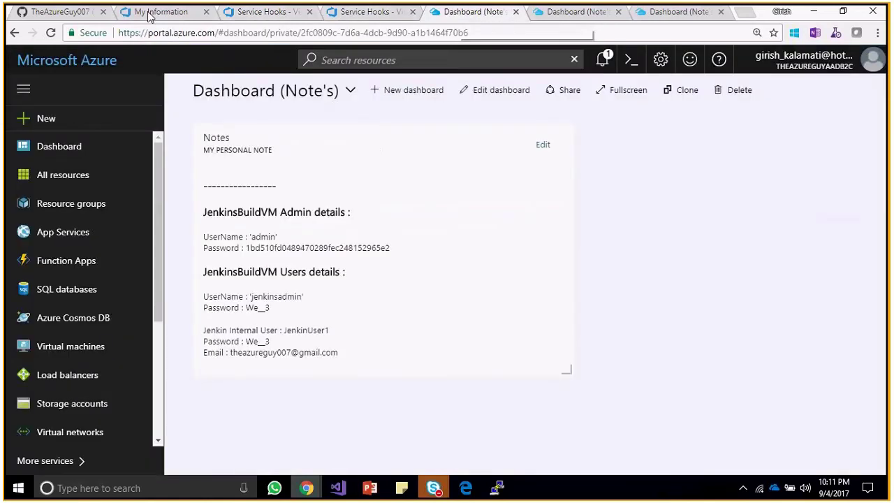
click(151, 12)
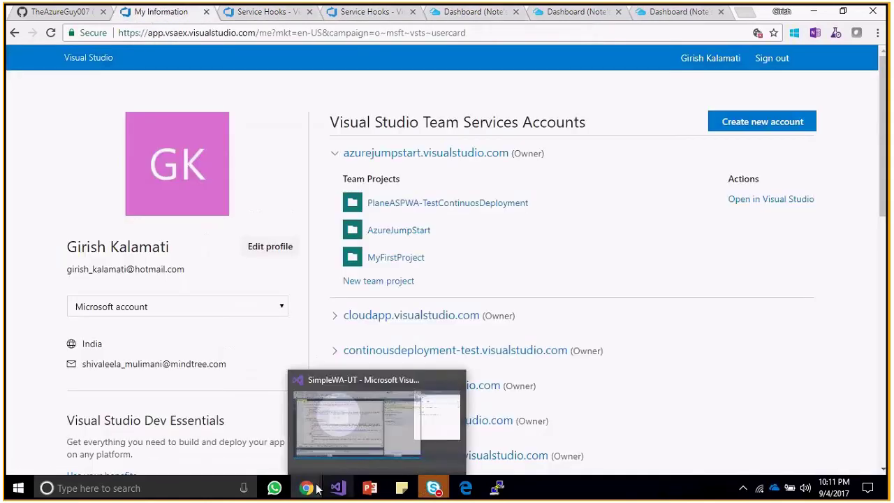
mouse_move(307, 487)
mouse_move(430, 424)
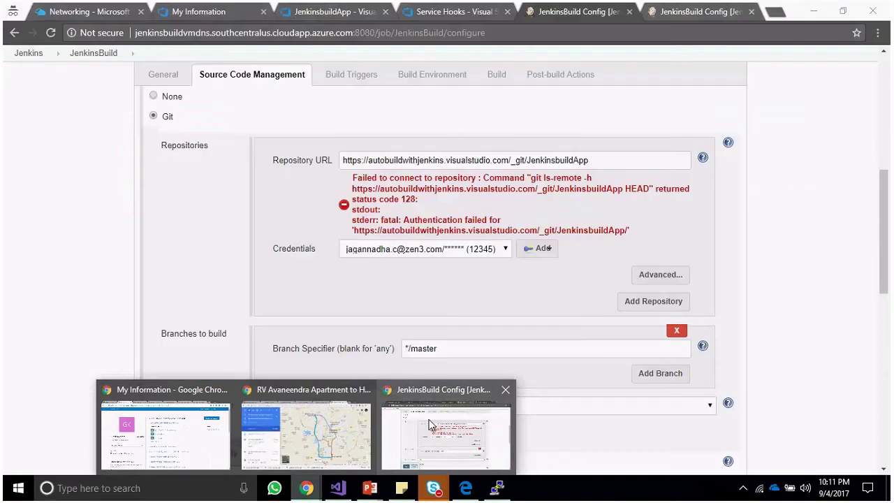
mouse_move(199, 416)
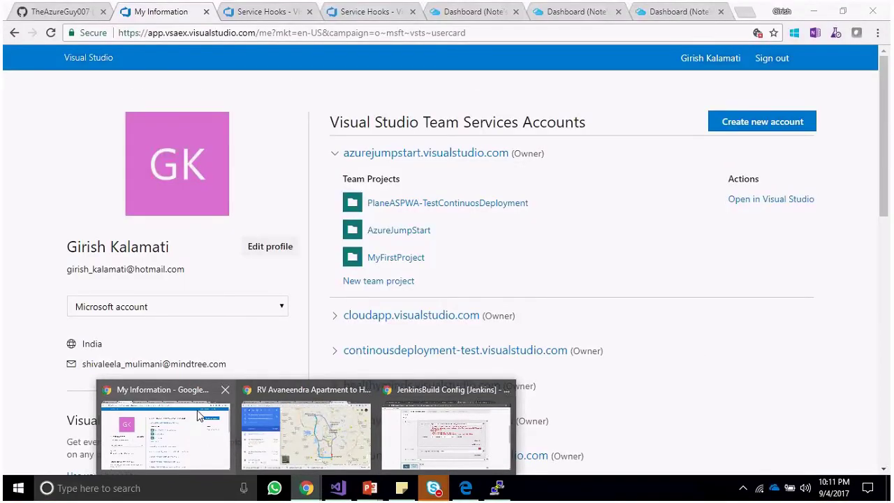
mouse_move(360, 432)
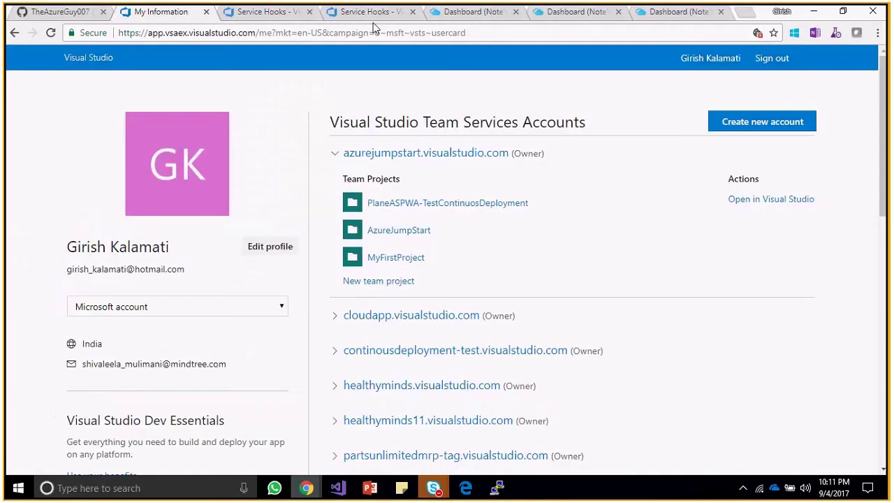
Open SimpleWA-UT's Jenkins subscription at its action settings and compare with Jenkins' Repository URL.
click(371, 12)
double_click(365, 220)
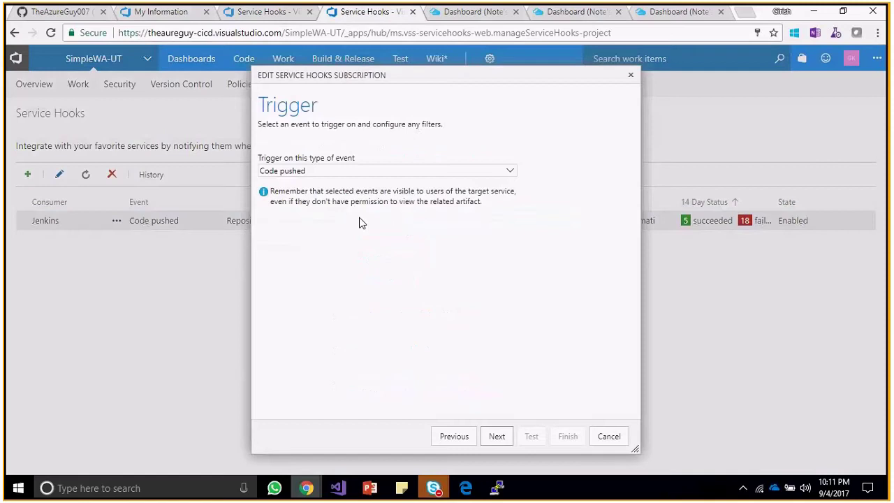
click(497, 437)
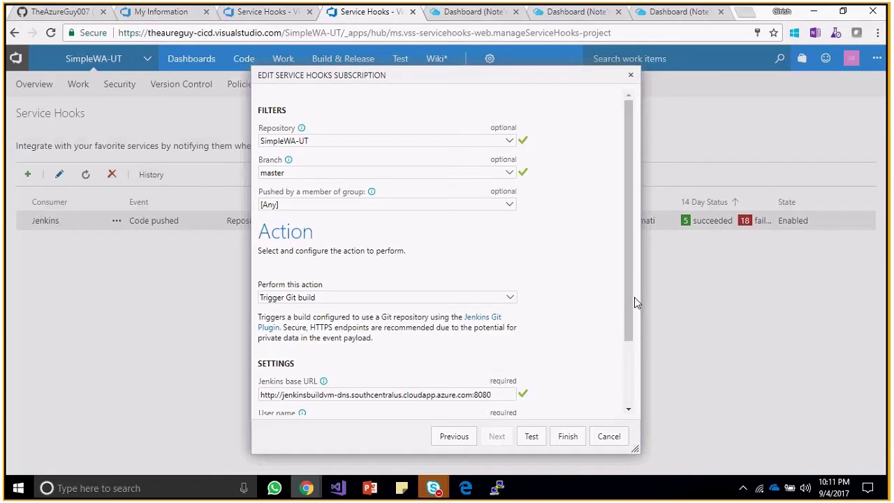
scroll(632, 301, down, 2)
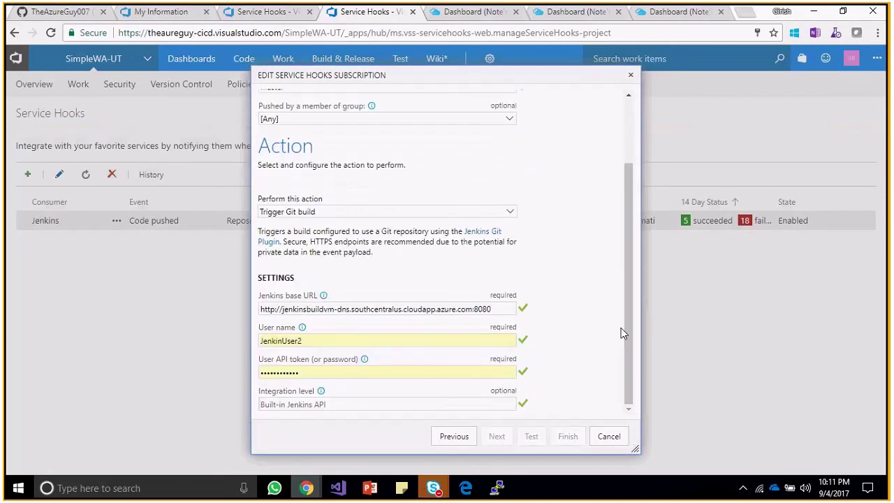
key(alt+Tab)
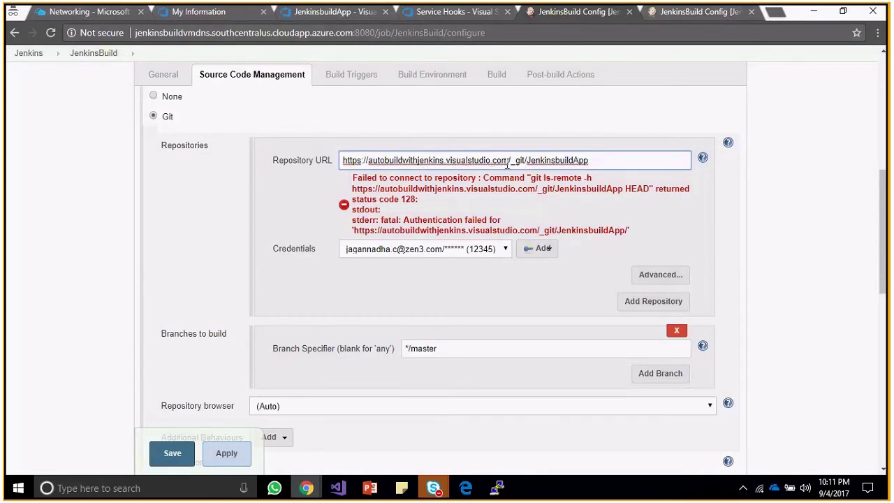
click(597, 167)
key(alt+Tab)
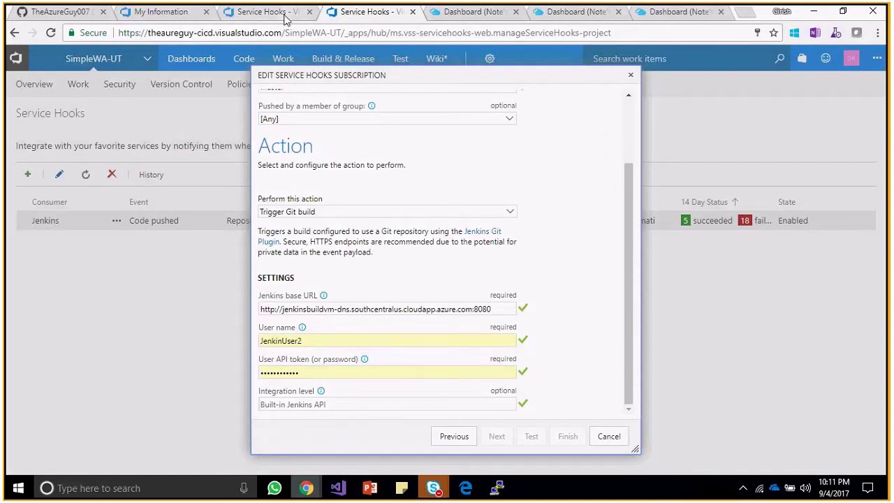
key(alt+Tab)
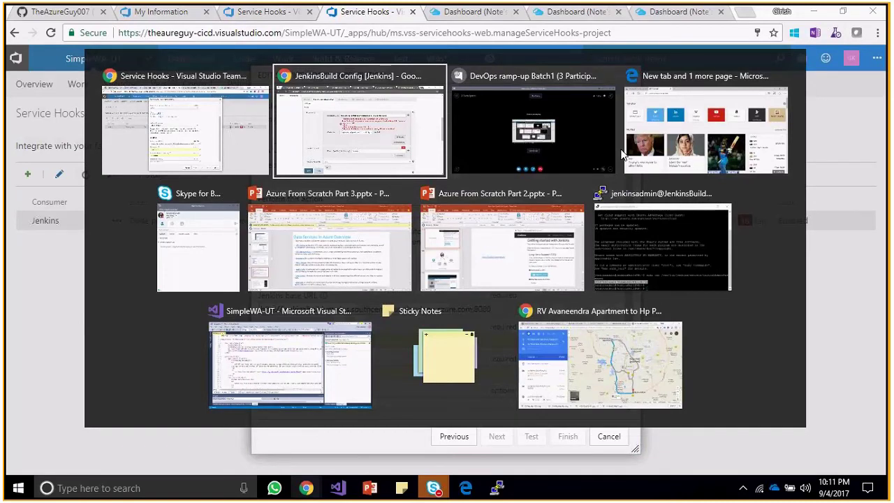
Copy the JenkinsbuildApp repository clone URL.
key(alt+Tab)
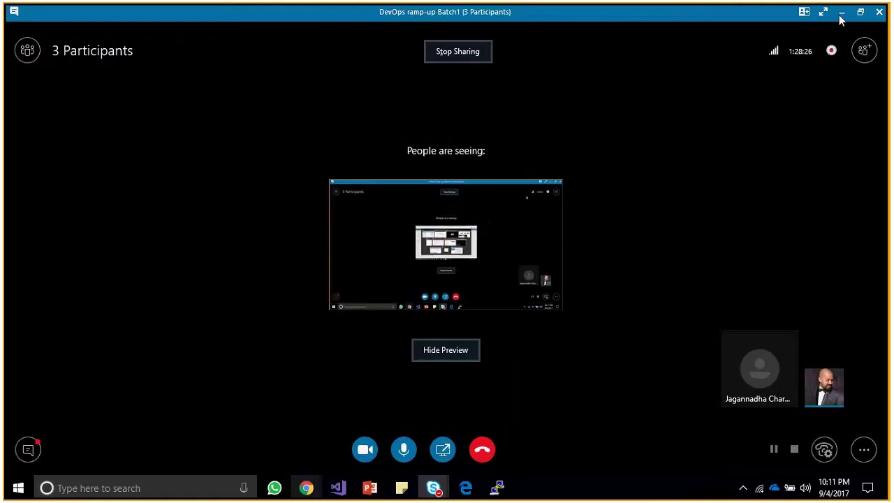
click(842, 12)
mouse_move(307, 488)
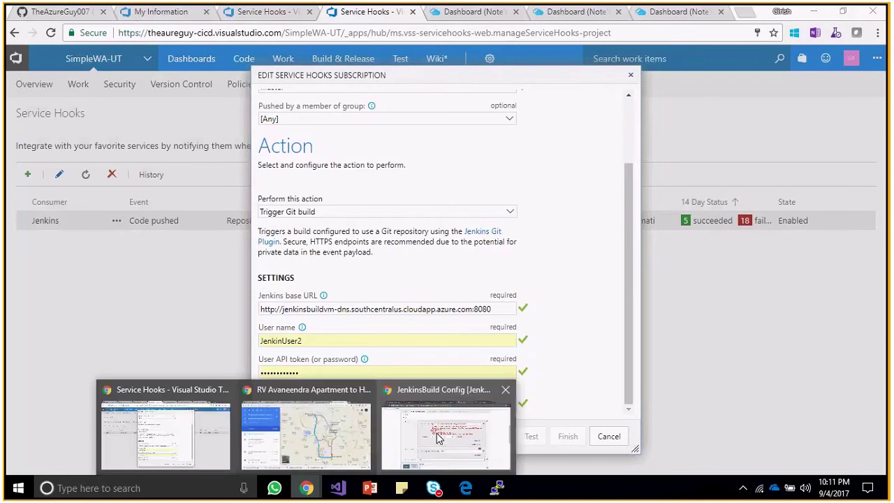
click(439, 436)
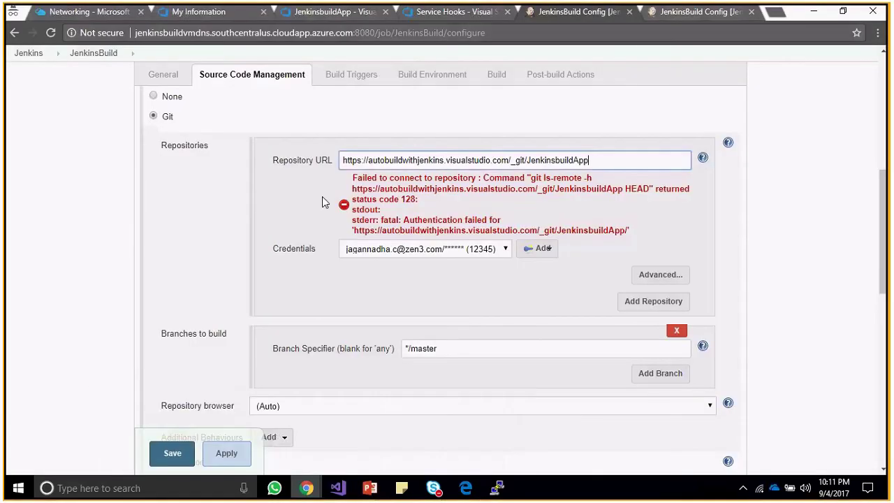
click(98, 11)
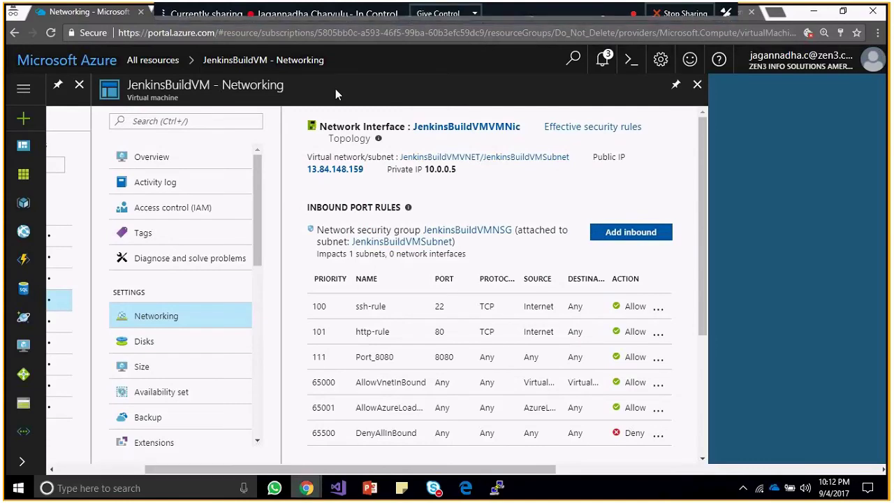
key(alt+Tab)
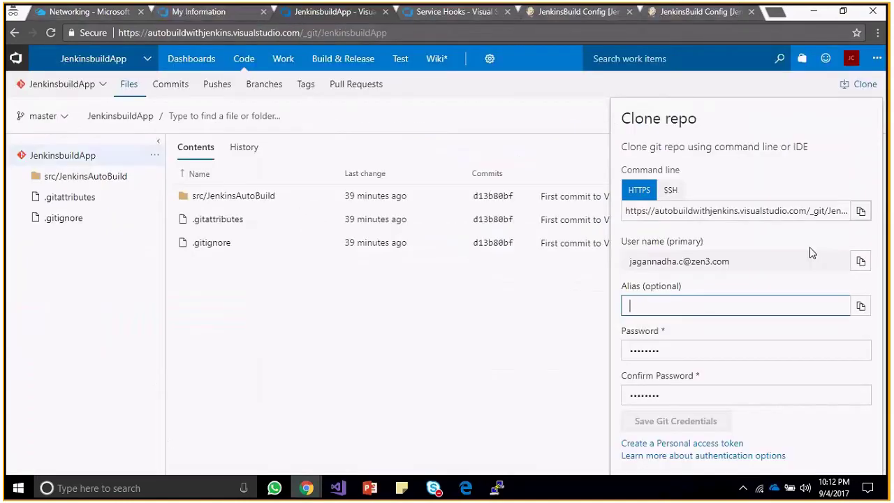
click(861, 211)
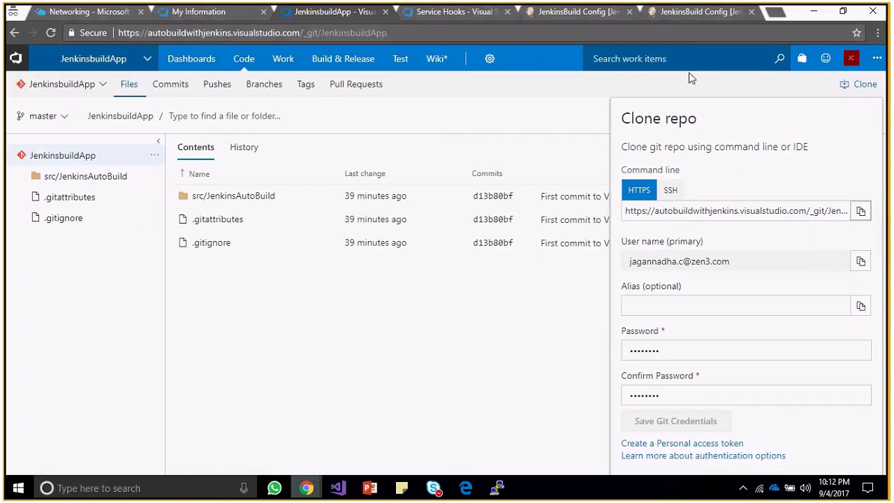
Review JenkinsBuild's saved credential, then reload its configuration page.
click(616, 13)
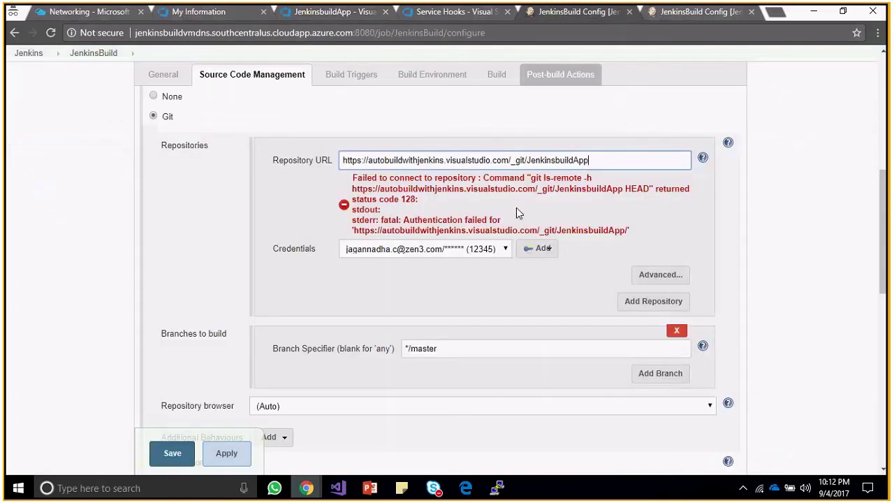
click(661, 254)
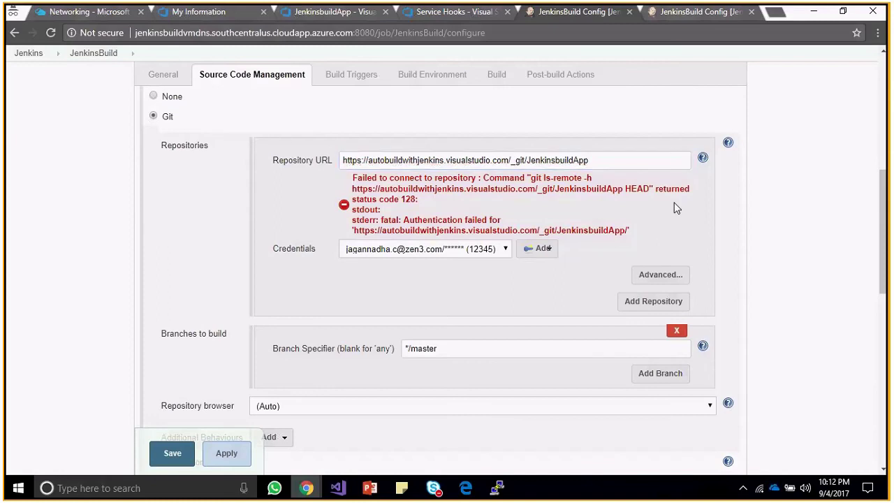
click(491, 250)
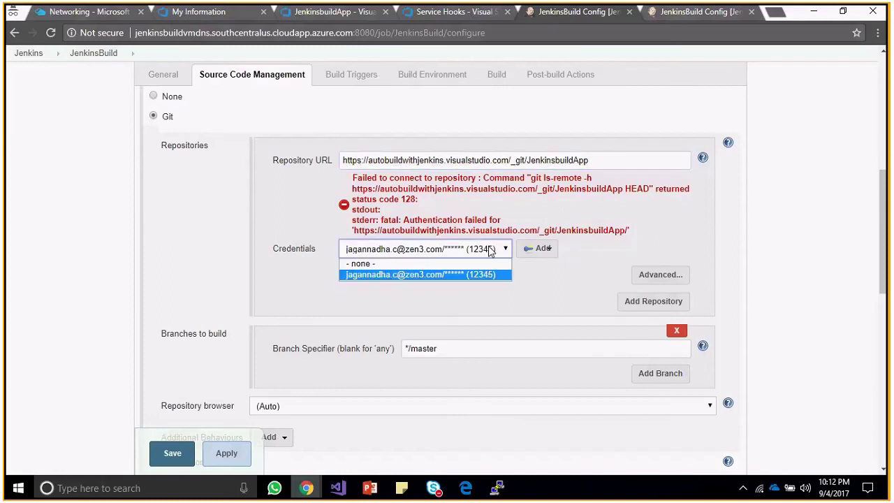
click(473, 273)
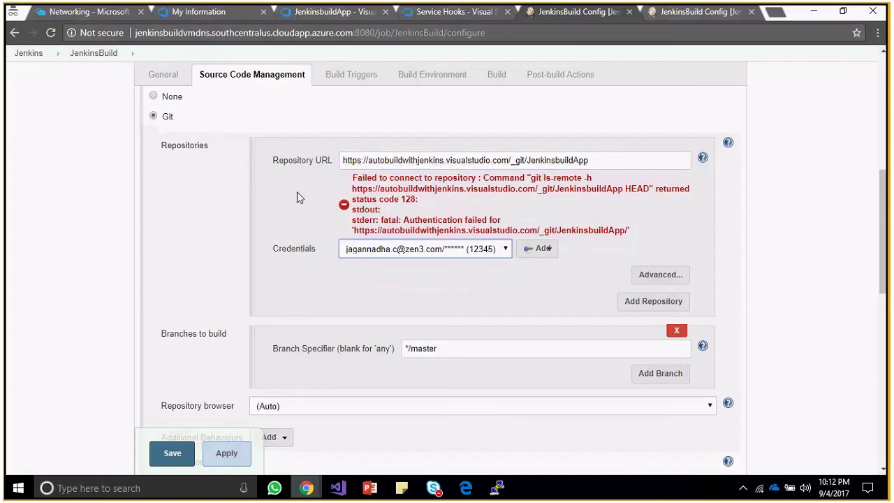
click(51, 33)
click(482, 124)
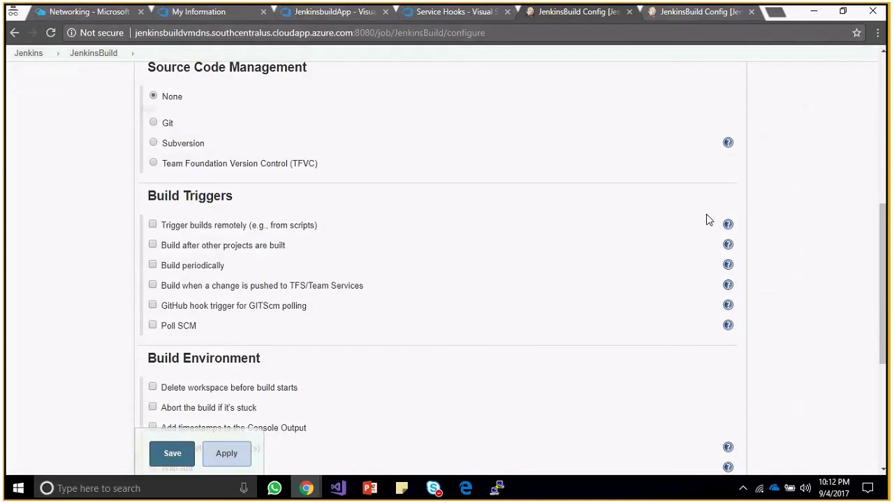
Select Git source control, paste the clone URL as Repository URL, and pick the saved credential.
click(154, 123)
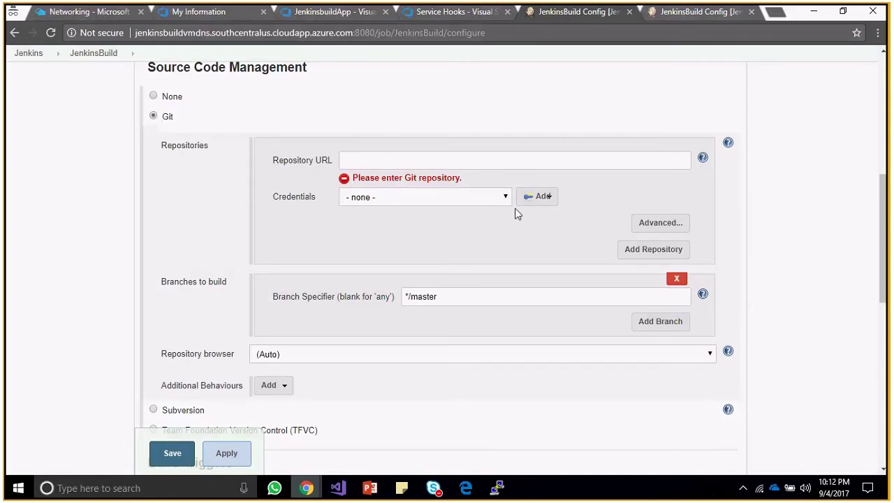
click(469, 161)
key(ctrl+v)
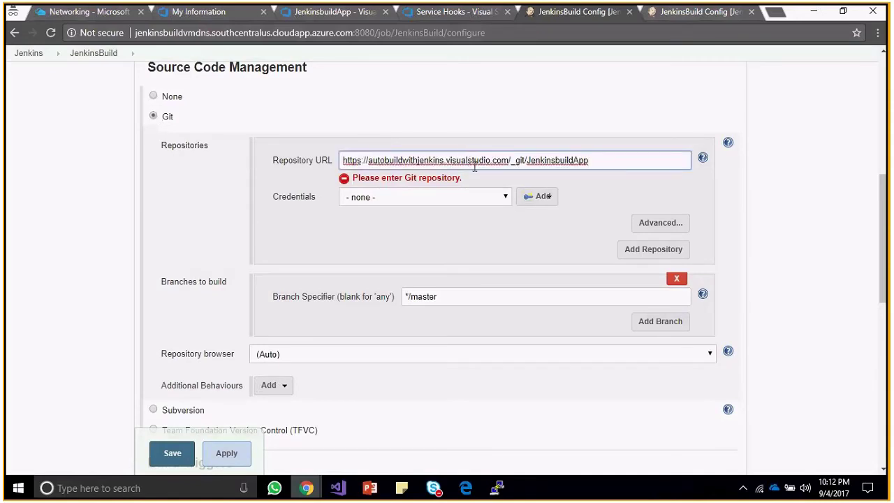
click(494, 201)
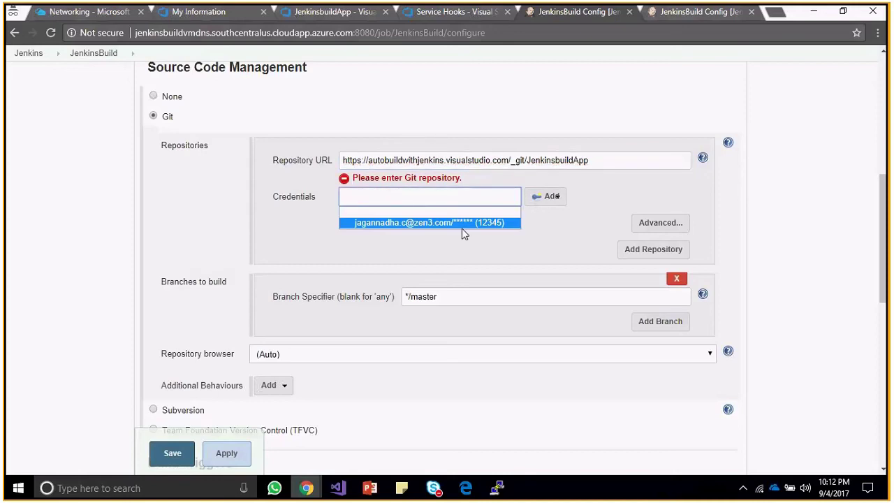
click(462, 225)
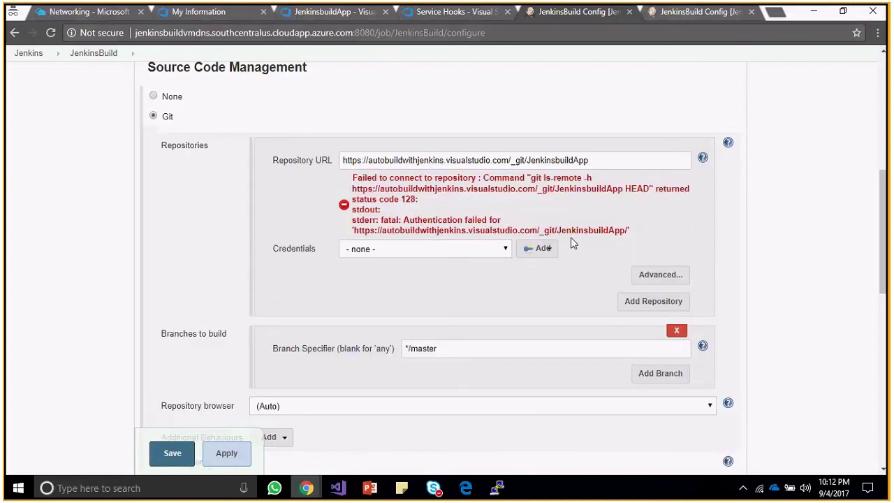
click(488, 250)
click(464, 276)
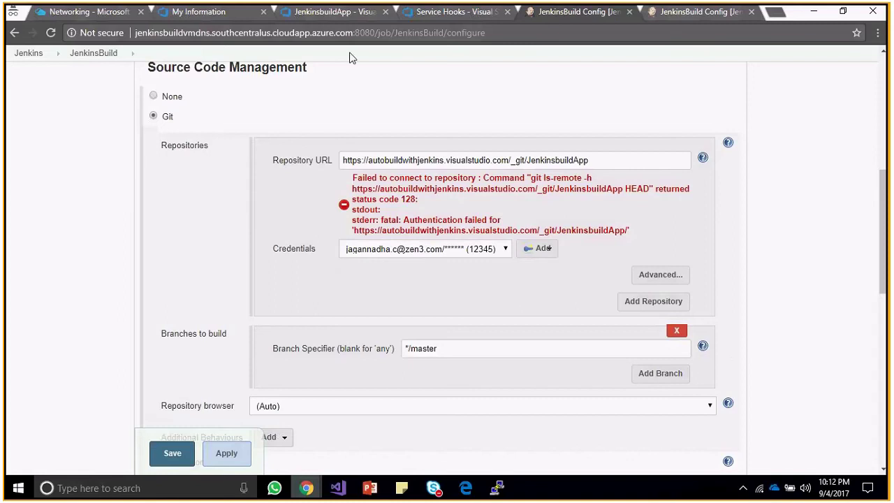
click(335, 15)
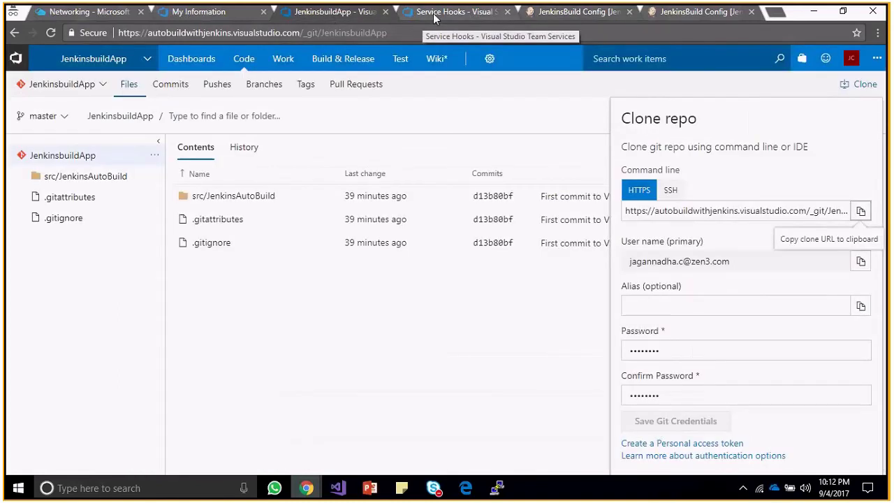
Check the base URL, step back to confirm the Code pushed to master trigger, then return to Trigger Git build.
click(454, 12)
click(573, 298)
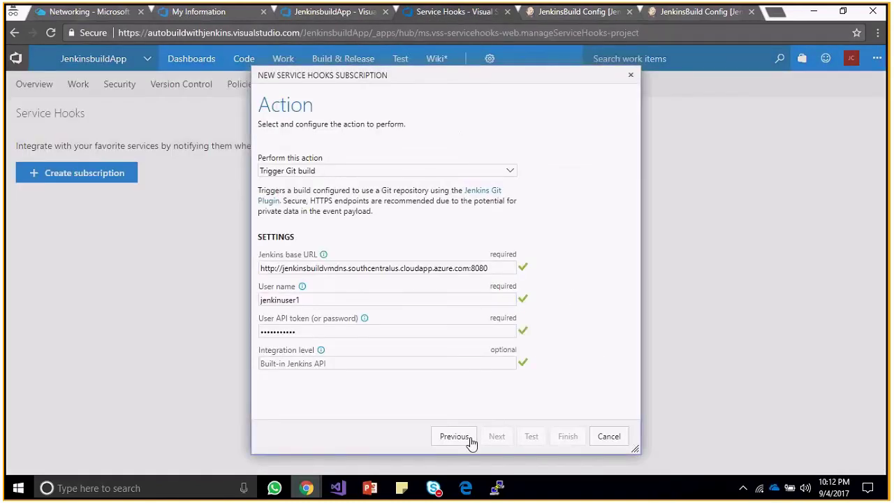
click(440, 268)
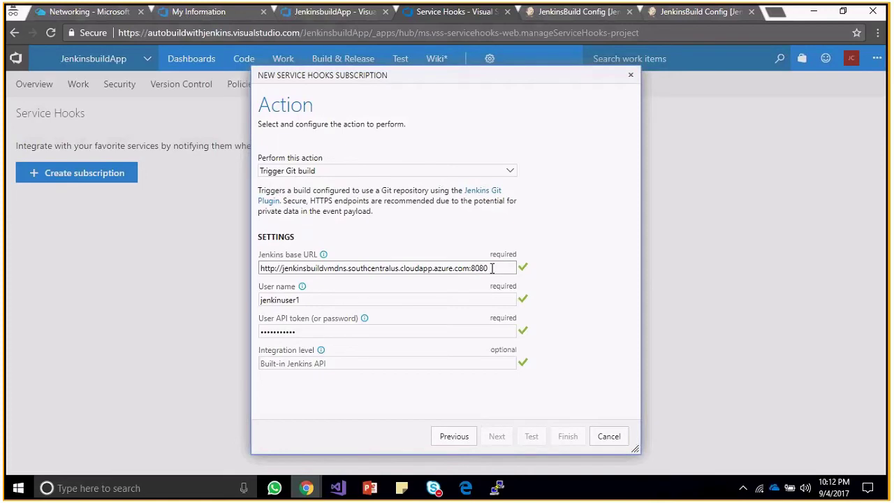
click(455, 438)
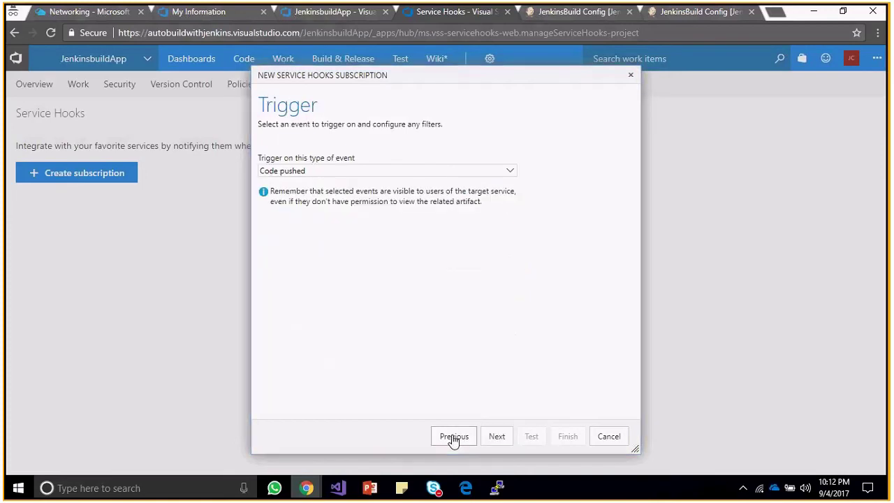
click(498, 436)
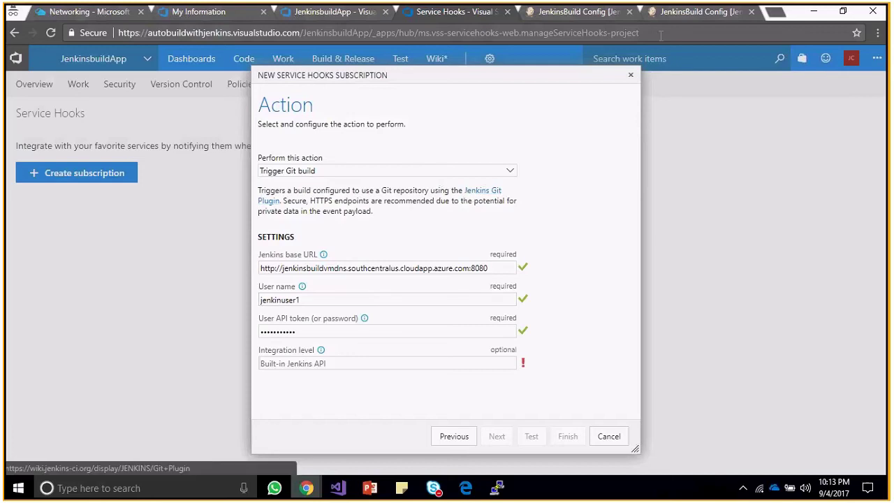
key(ctrl+Tab)
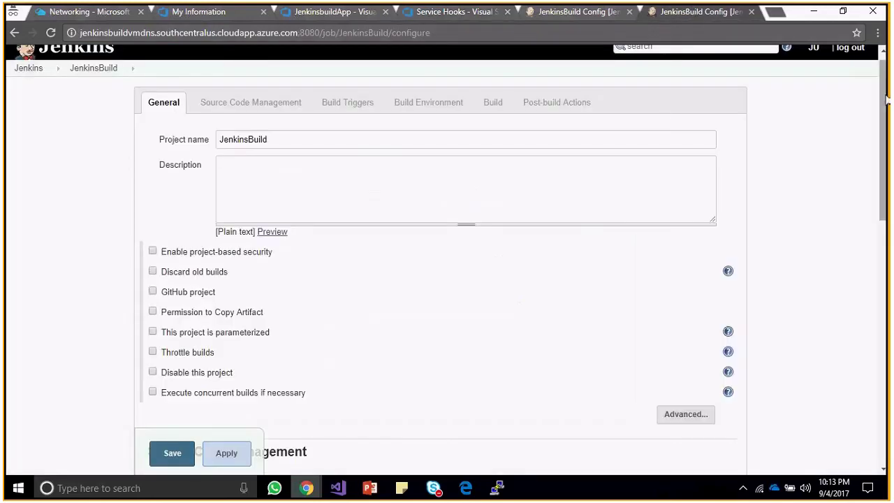
Copy the JenkinUser1 user id from Jenkins' People list.
scroll(812, 73, up, 1)
click(814, 60)
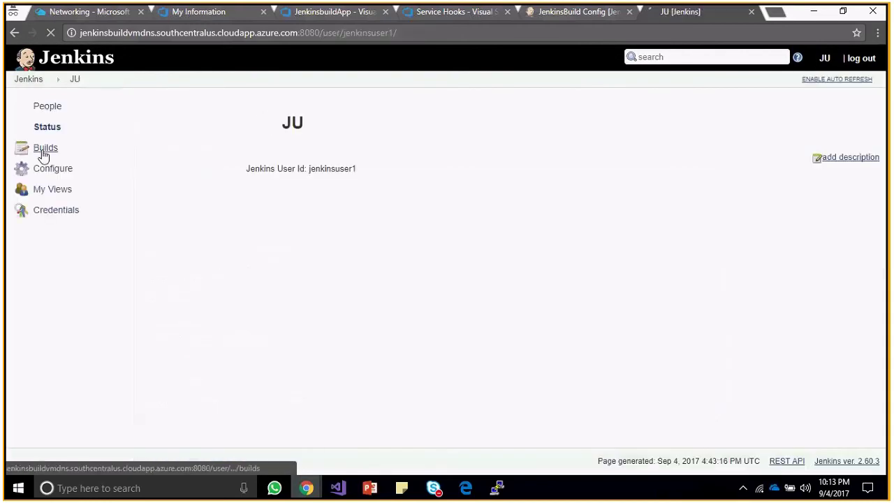
click(51, 111)
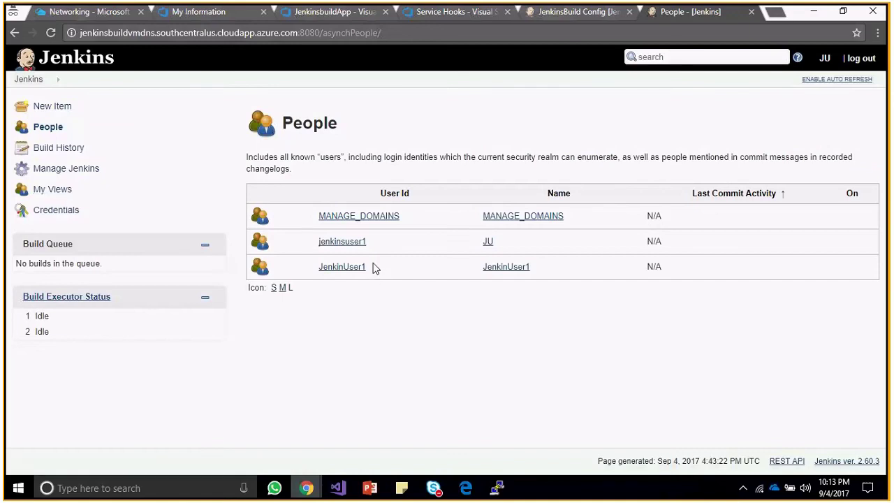
drag(376, 269, 320, 268)
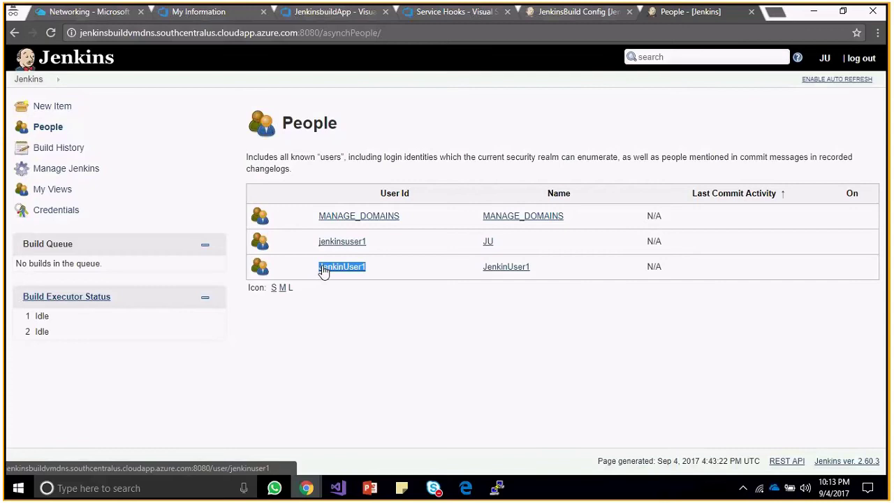
right_click(323, 271)
click(367, 370)
click(604, 347)
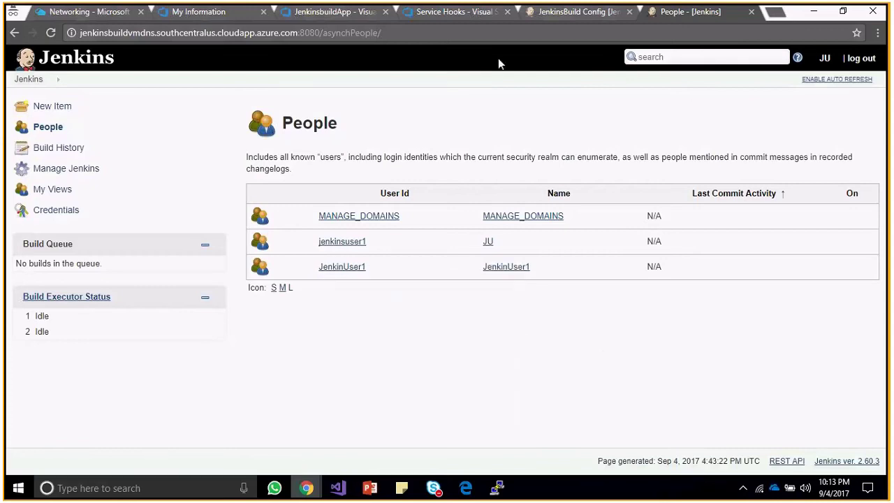
click(431, 11)
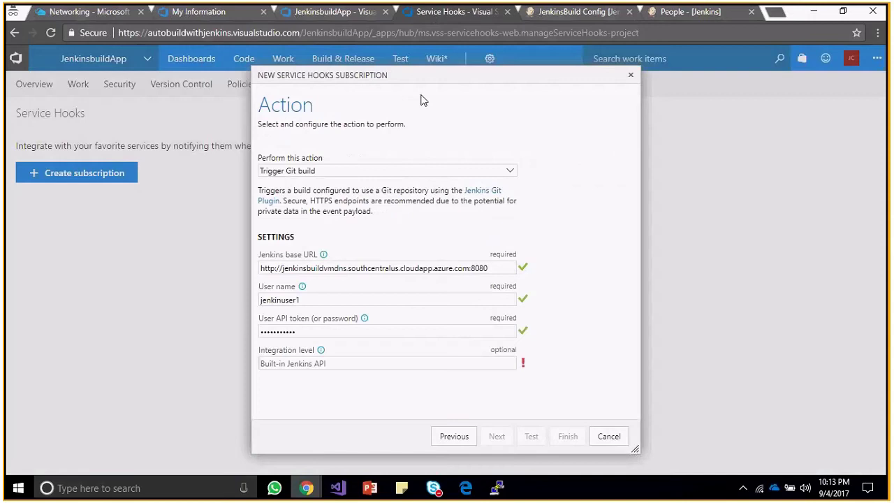
Set the user name to 'JenkinUser1', enter its API token and test the subscription.
click(336, 301)
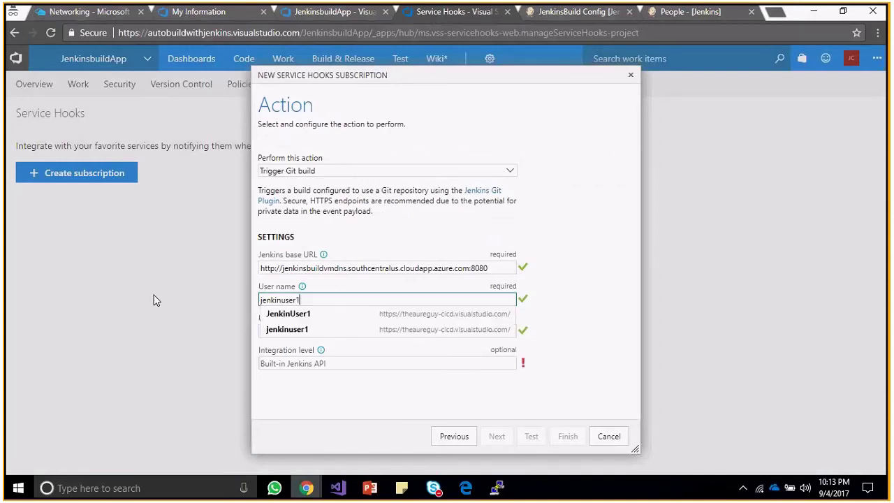
key(ctrl+a)
key(BackSpace)
text(JenkinUser1)
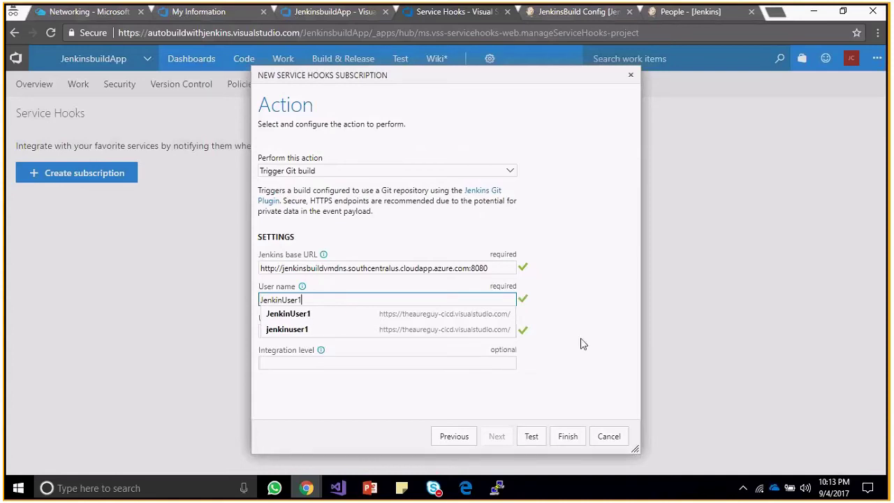
click(365, 330)
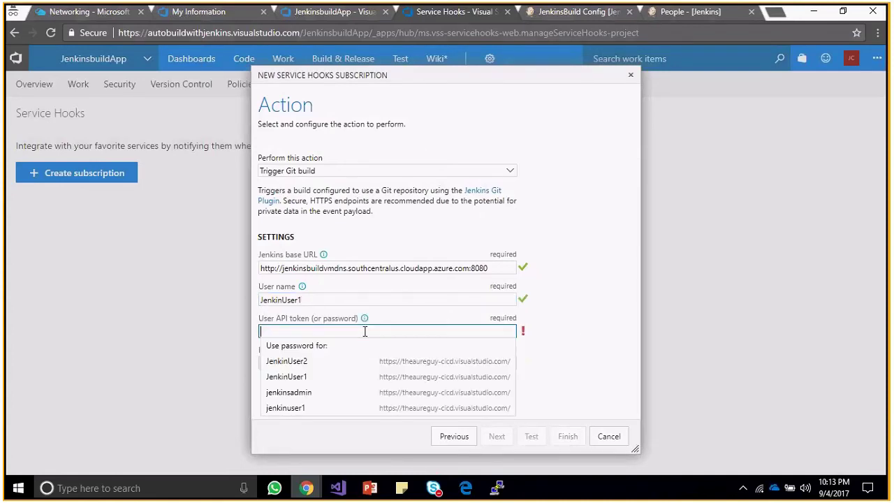
text(•••••)
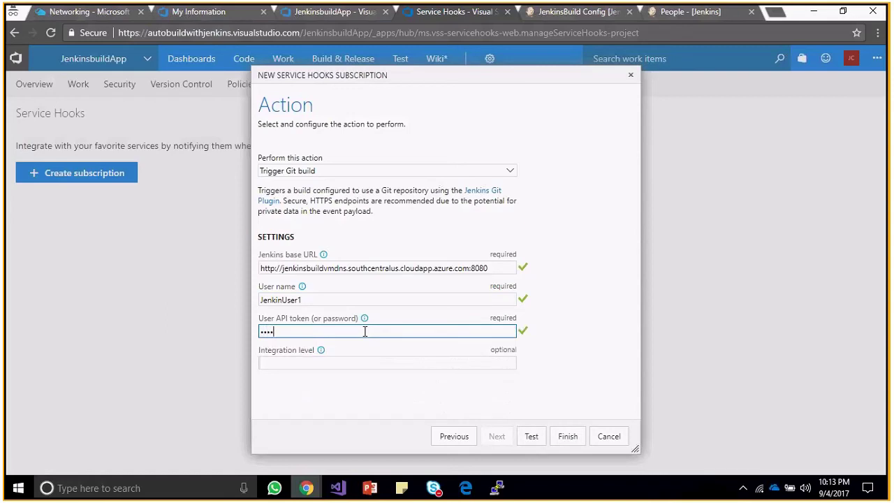
text(••••••)
click(533, 437)
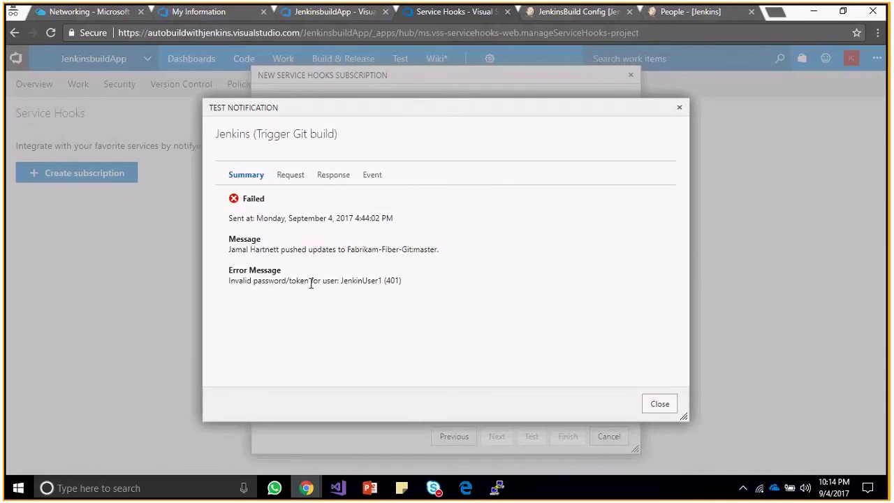
Dismiss the failed 401 test notification and go to the Jenkins People page.
click(678, 112)
click(678, 109)
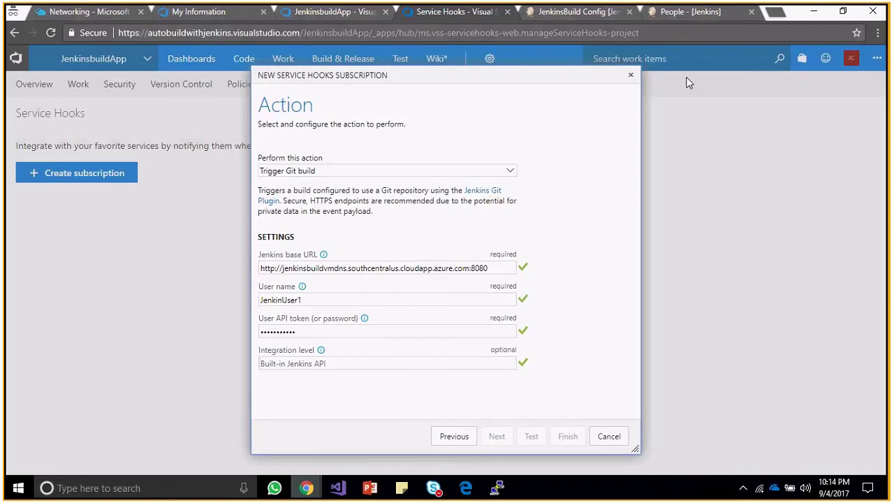
click(684, 12)
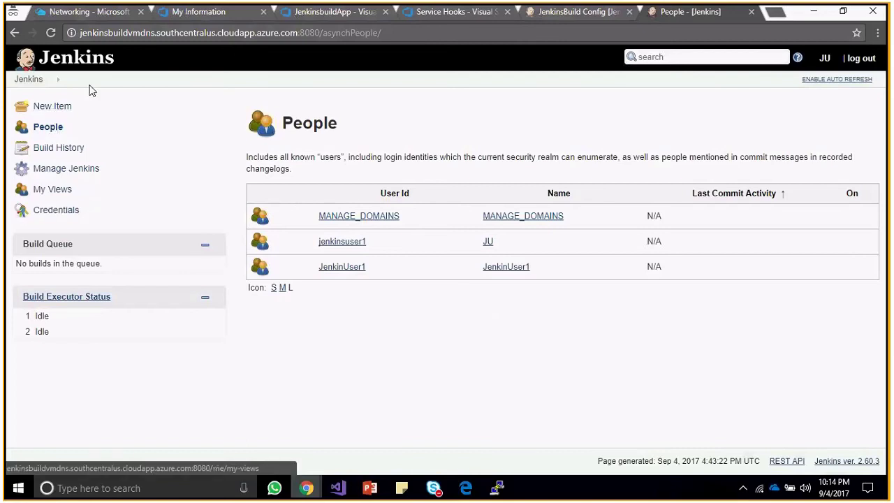
Open the Create User form via Manage Jenkins > Manage Users.
click(29, 80)
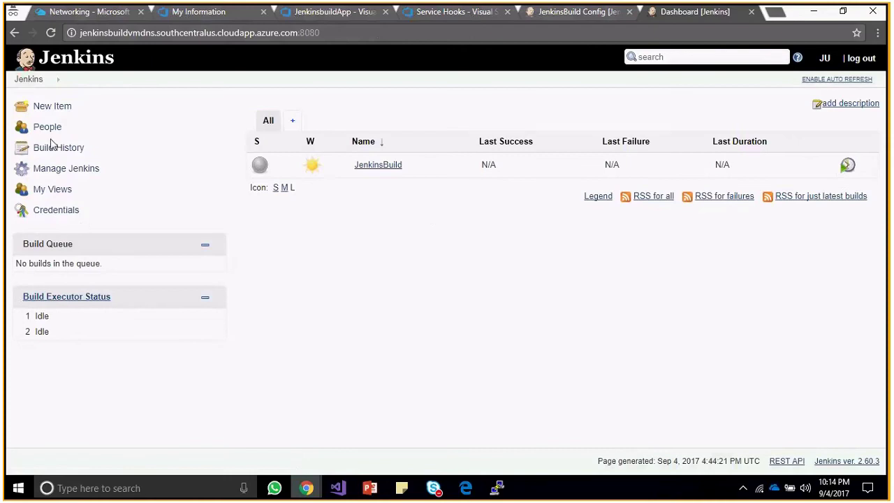
click(45, 169)
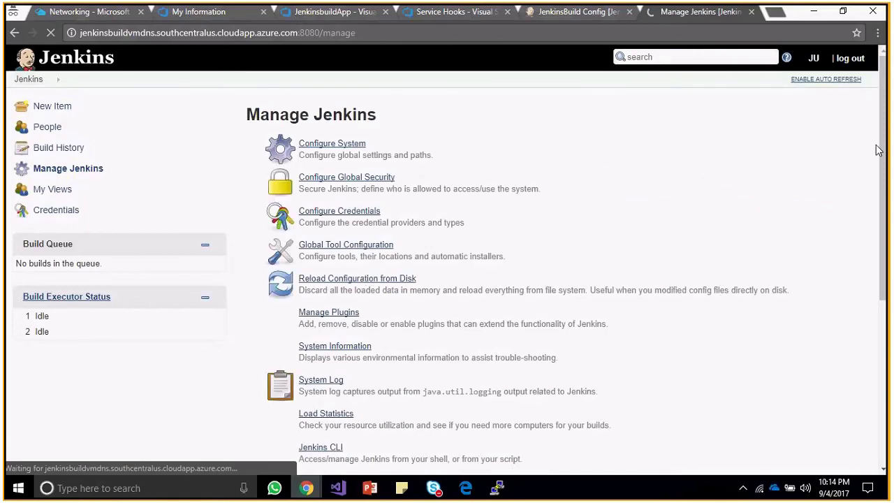
drag(886, 148, 888, 255)
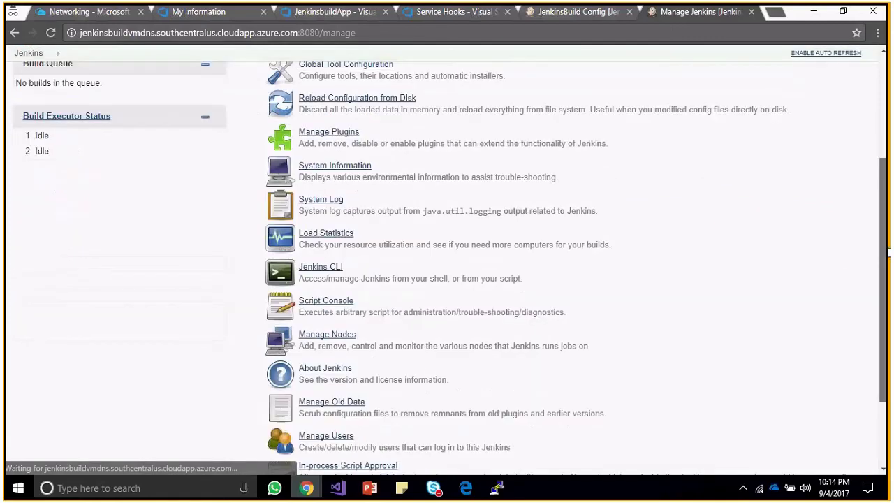
scroll(297, 387, down, 1)
click(298, 384)
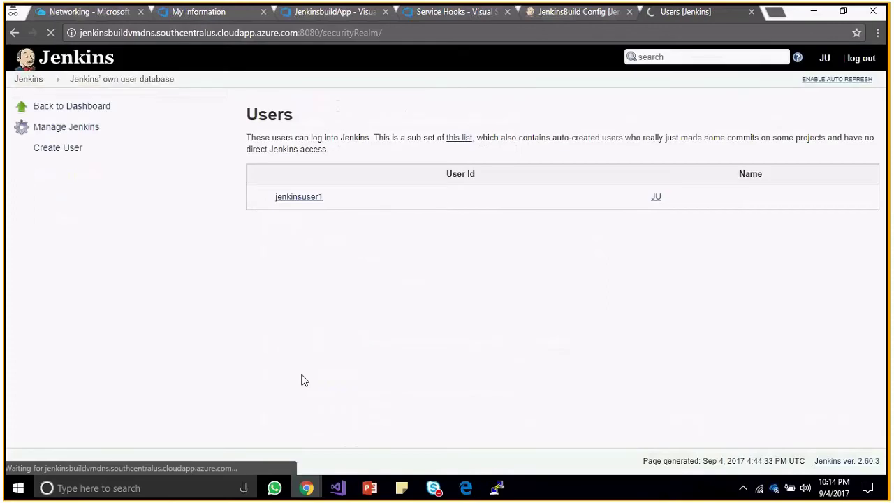
click(68, 153)
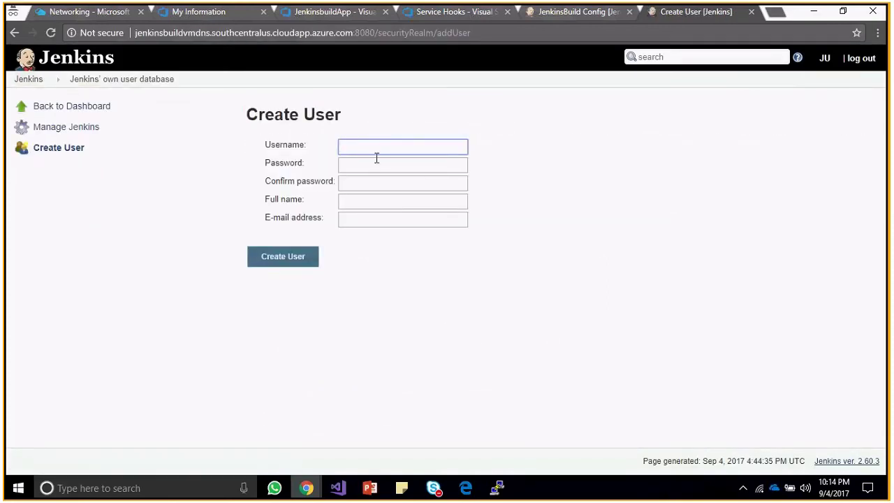
Enter username 'JenkinsUser2' and its password twice.
text(Je)
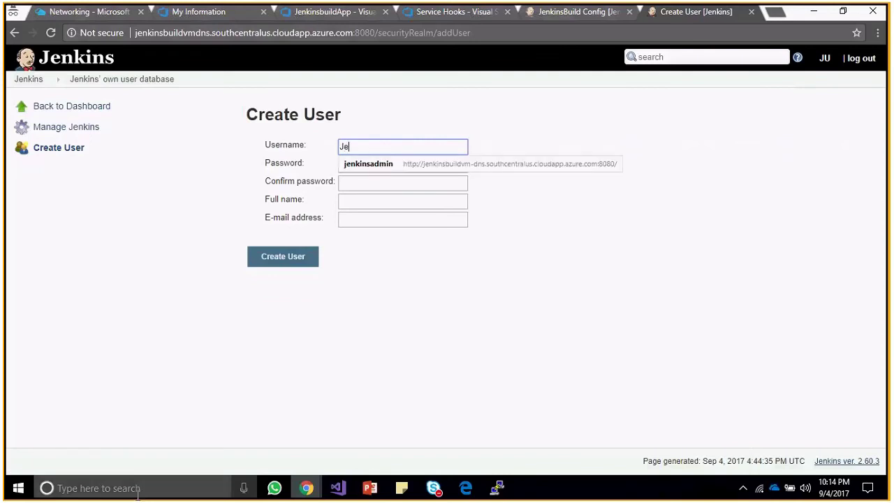
text(nkinsU)
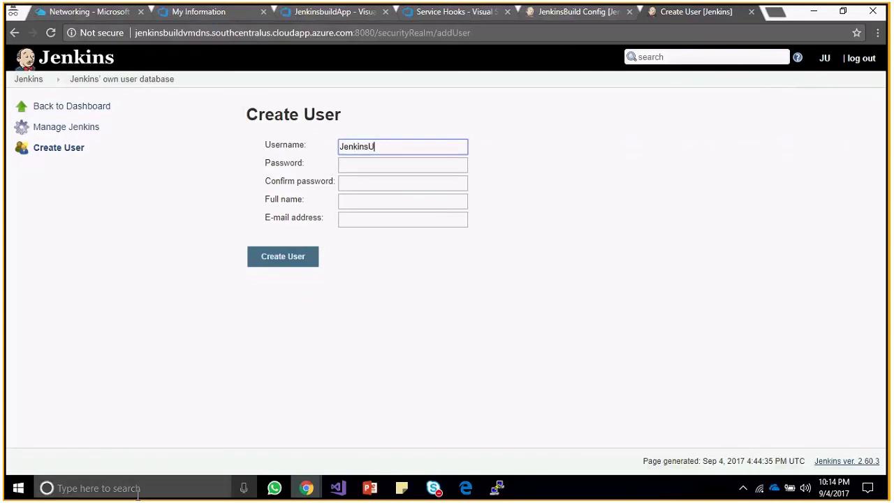
text(ser2)
key(ctrl+a)
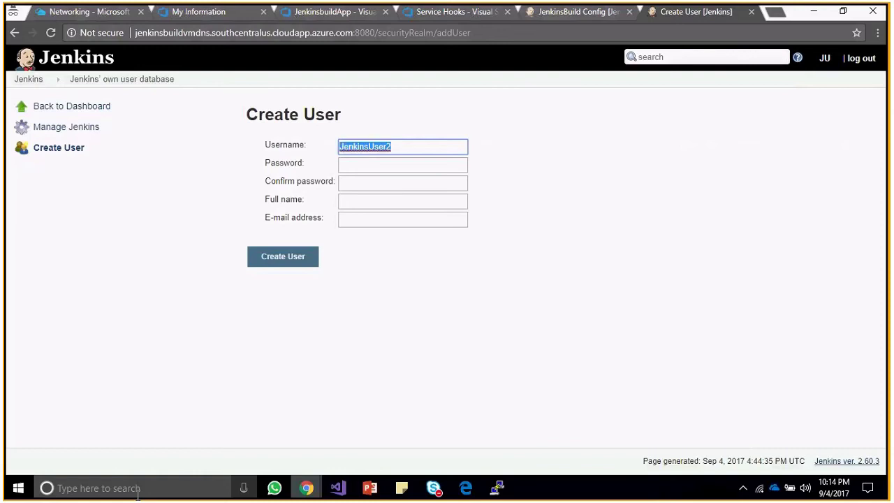
key(Tab)
text(•••••••••)
text(•)
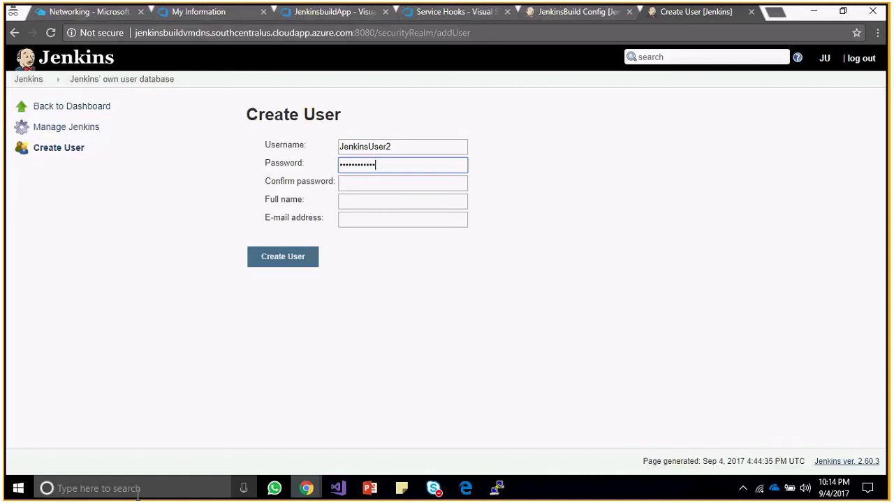
key(Tab)
text(•••••••)
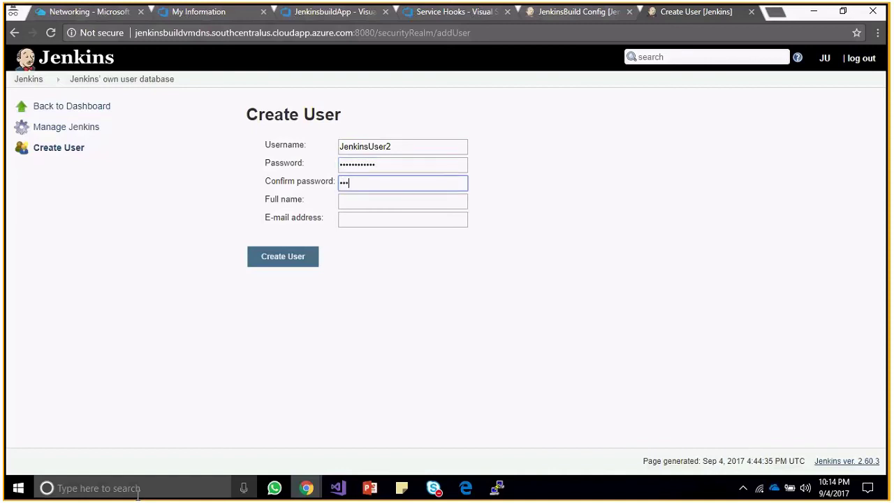
text(•••••)
key(Tab)
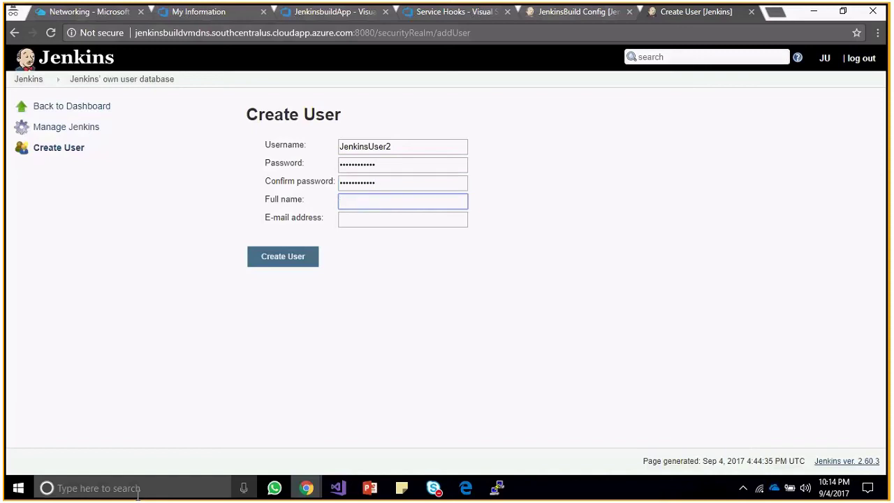
Set the full name to 'JenkinsUser2', fill in the e-mail address, and create the user.
double_click(370, 146)
key(ctrl+c)
click(372, 234)
click(357, 206)
key(ctrl+v)
key(Tab)
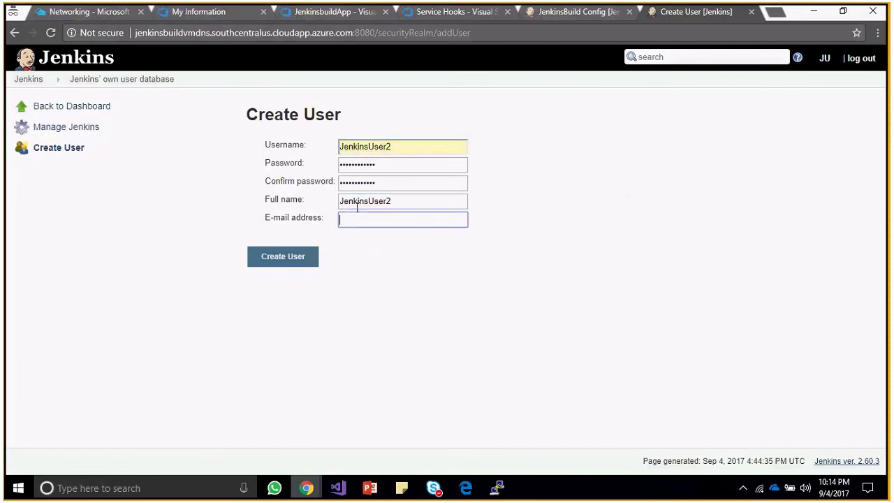
key(Down)
key(Return)
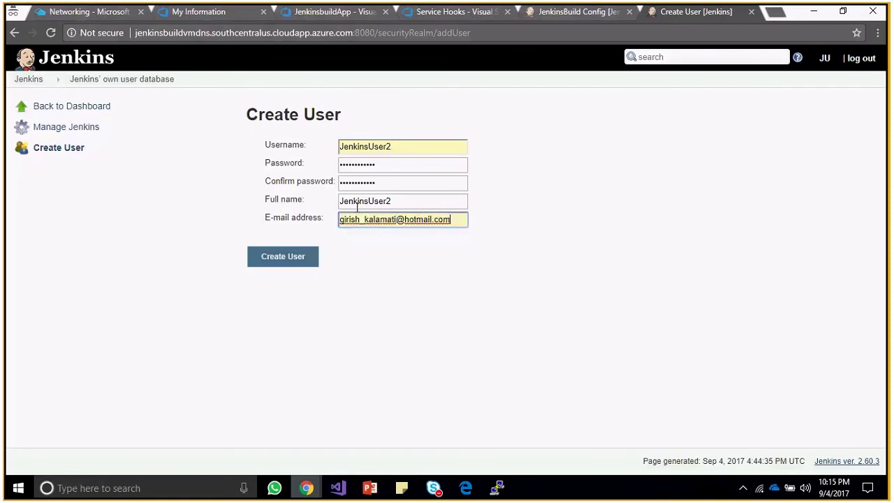
triple_click(395, 223)
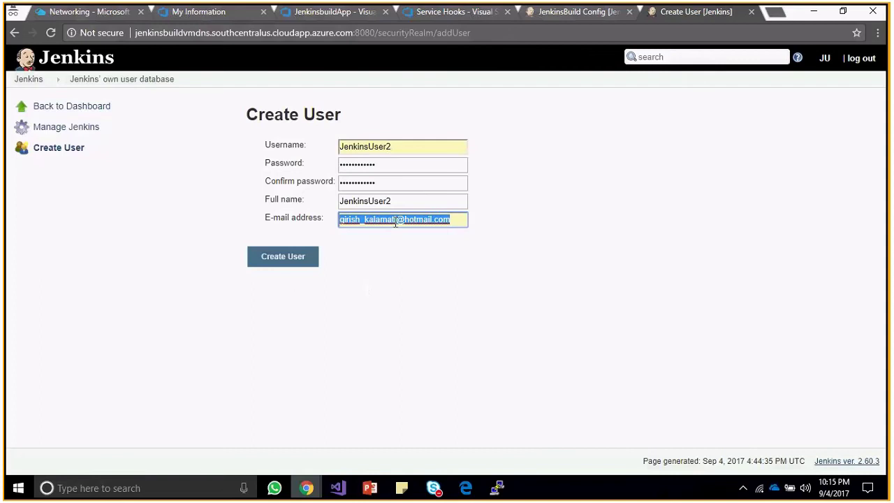
click(290, 256)
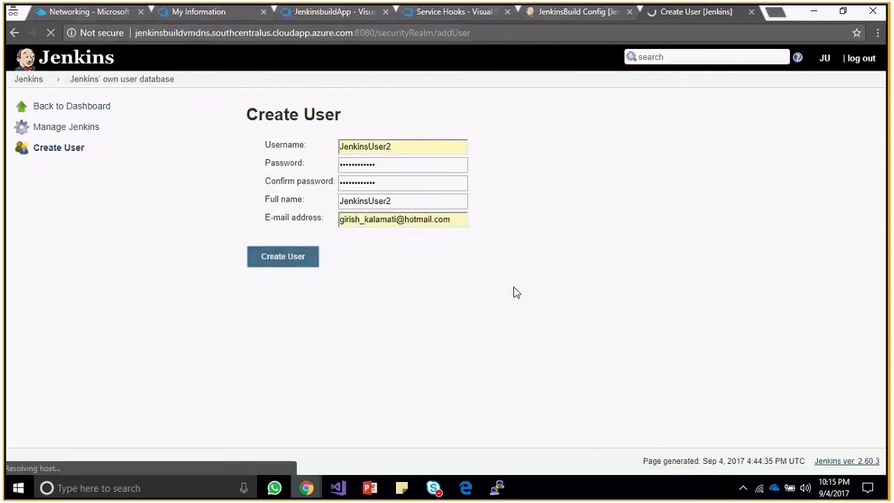
Replace the user name with JenkinsUser2, enter its password as the API token, and send a test.
click(448, 14)
click(302, 300)
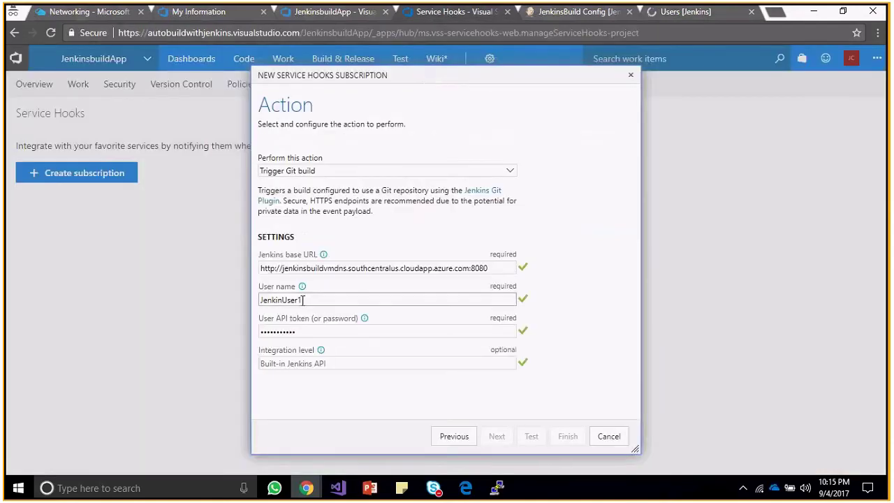
key(ctrl+a)
key(ctrl+v)
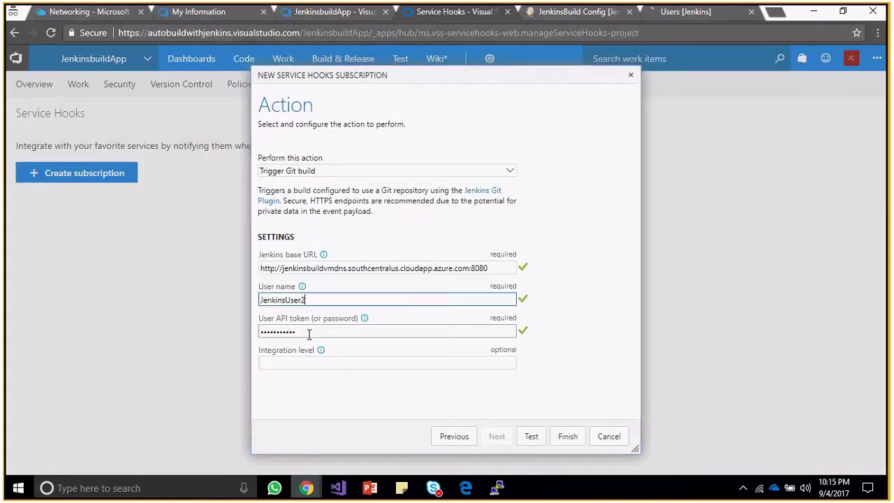
key(Tab)
key(BackSpace)
text(•••••••)
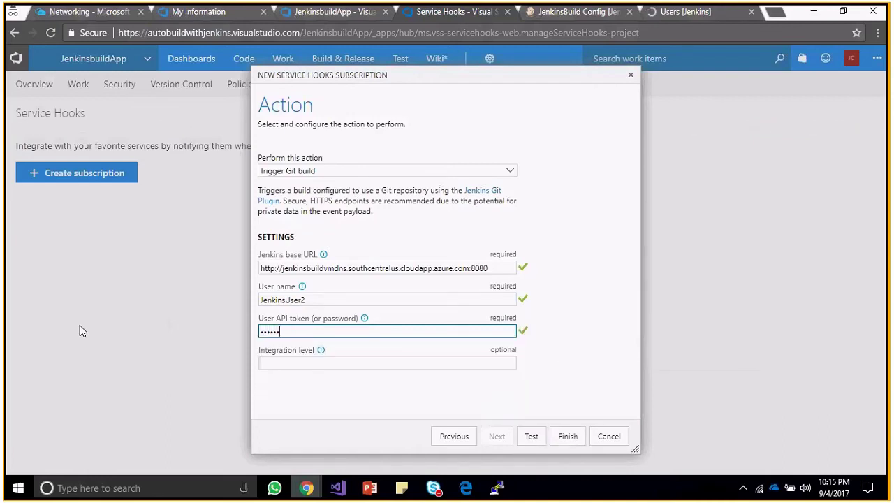
text(•••••)
click(534, 443)
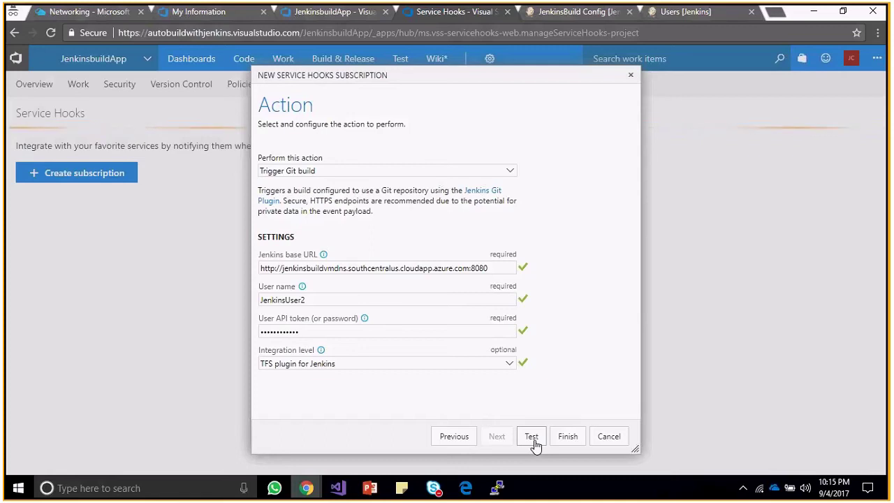
click(533, 440)
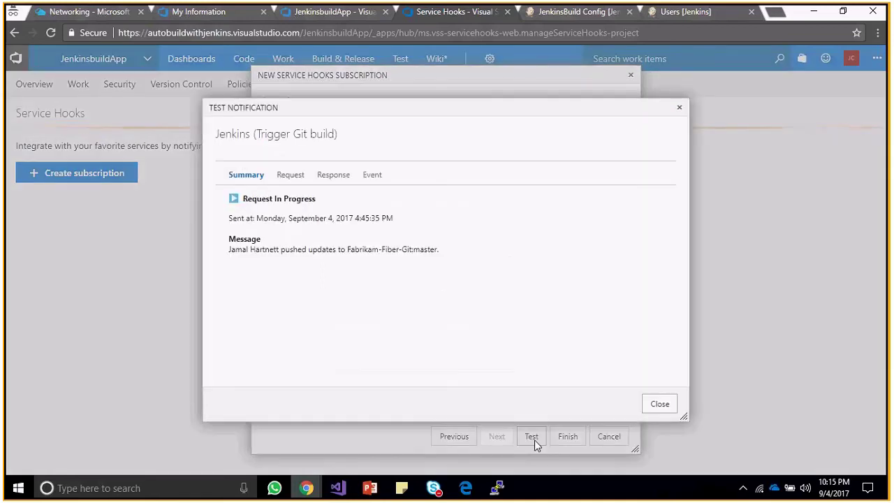
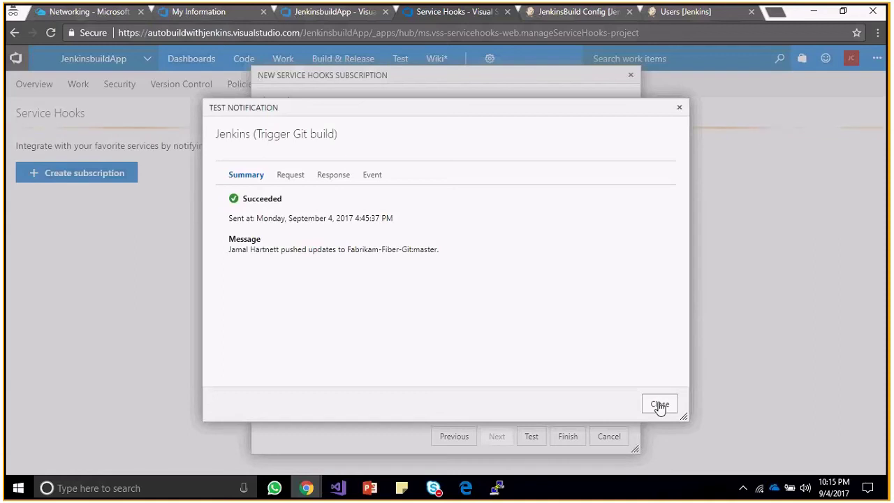
Close the test notification and leave the integration level on 'TFS plugin for Jenkins'.
click(659, 405)
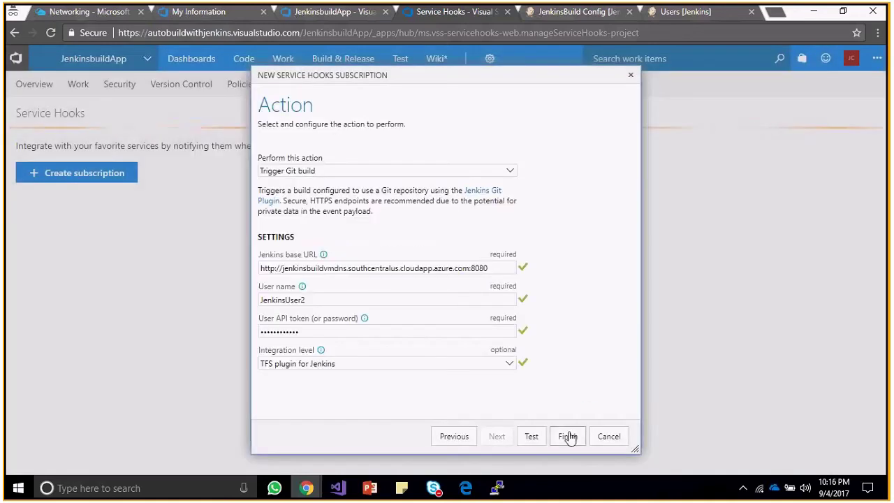
click(508, 367)
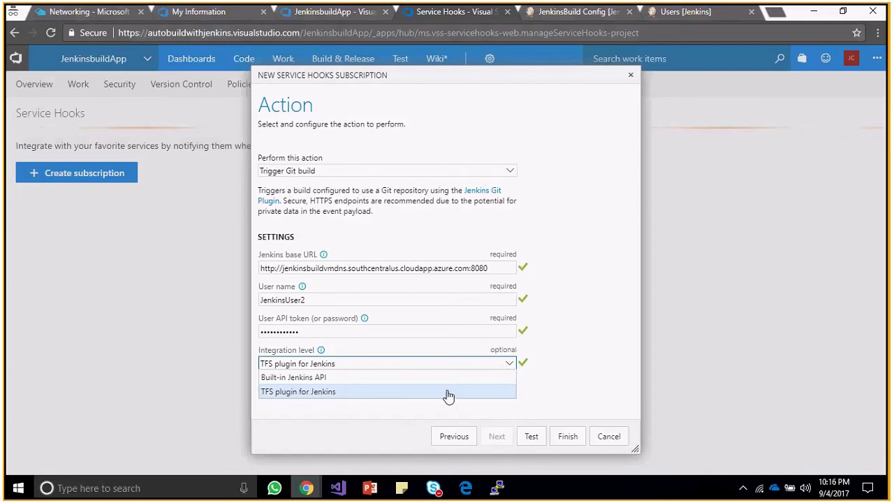
click(323, 352)
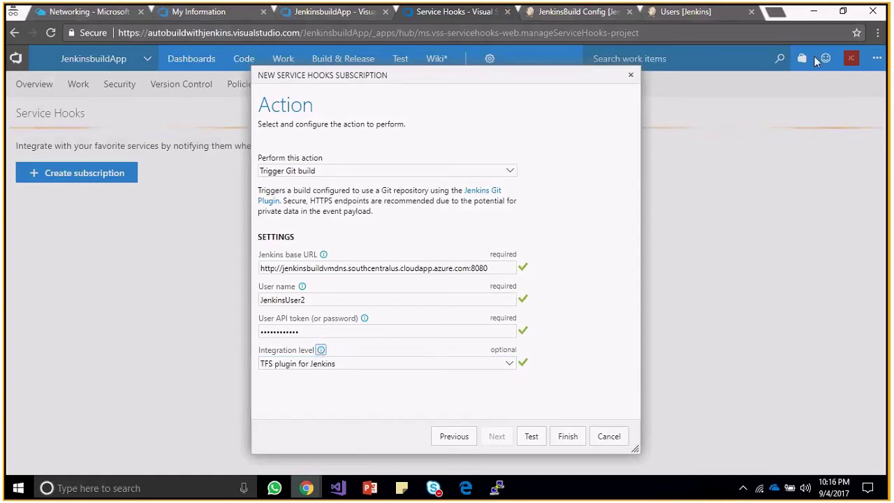
click(505, 366)
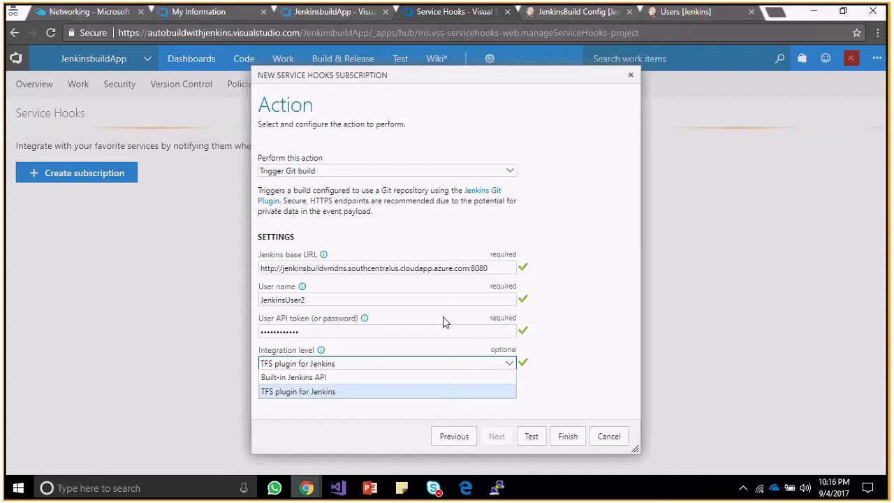
key(Up)
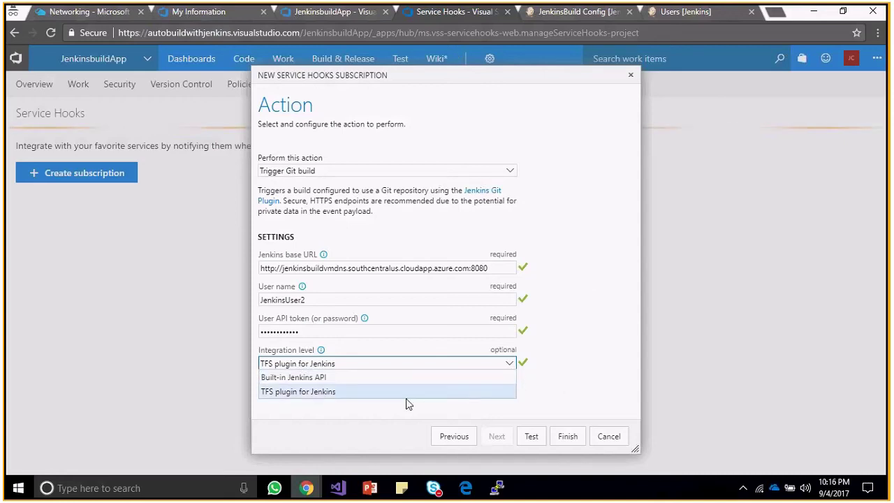
click(525, 396)
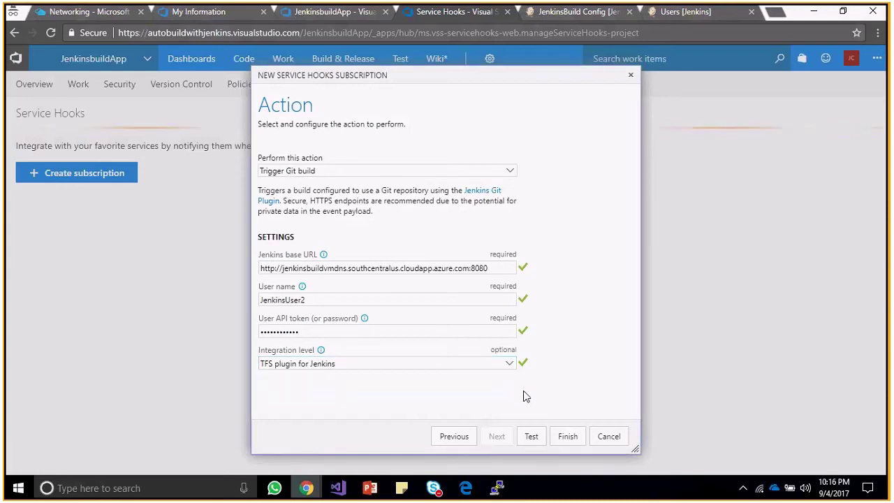
click(507, 364)
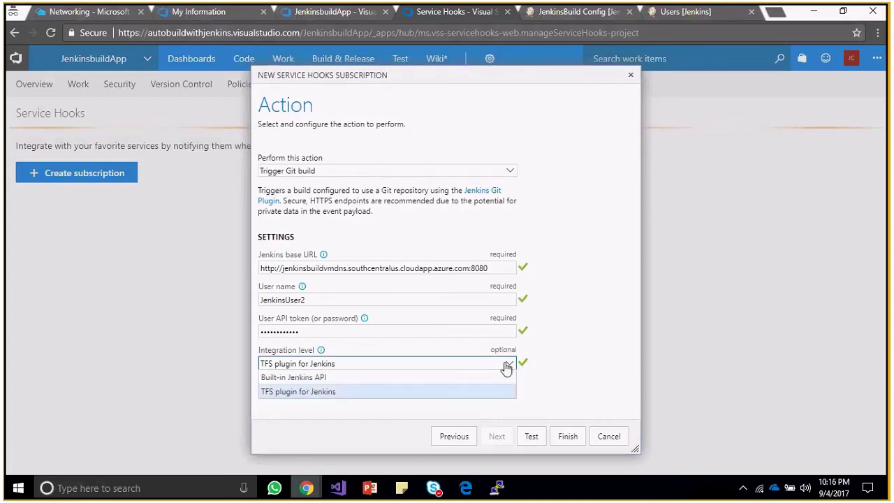
click(564, 373)
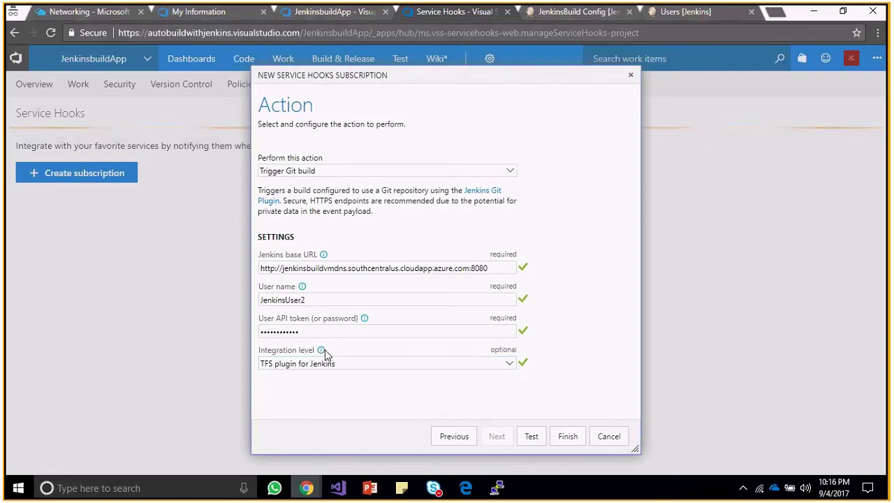
mouse_move(325, 354)
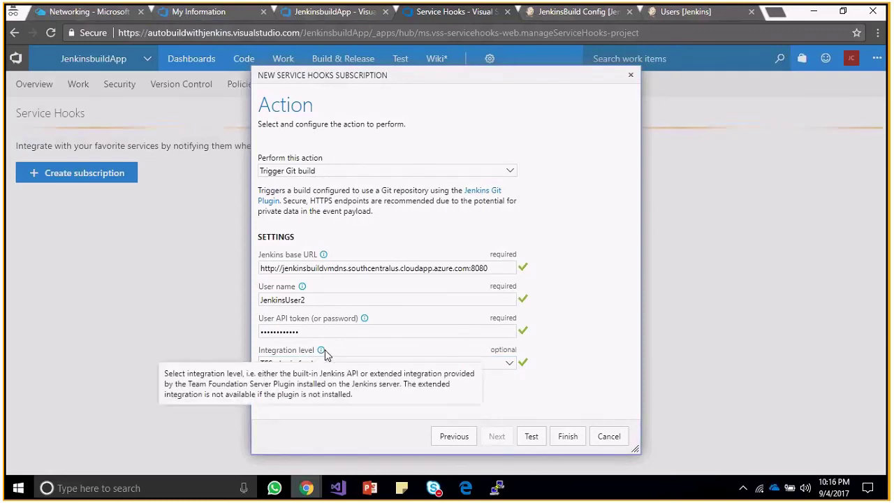
click(486, 364)
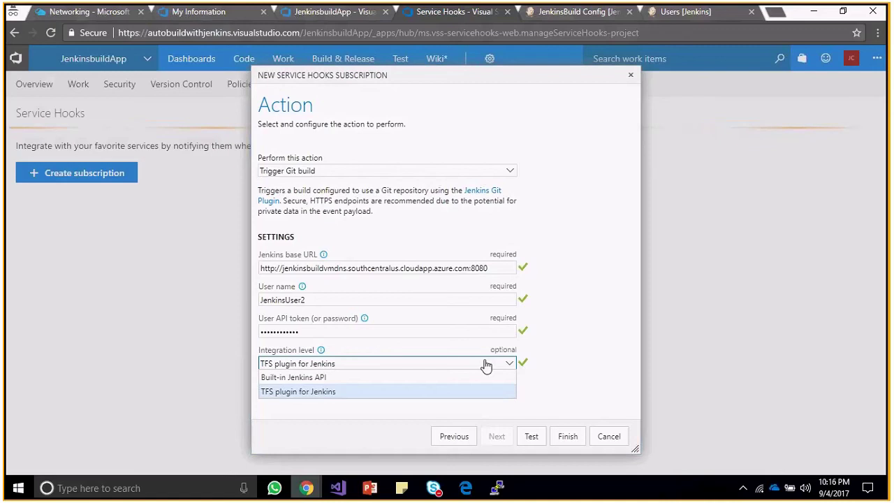
click(455, 391)
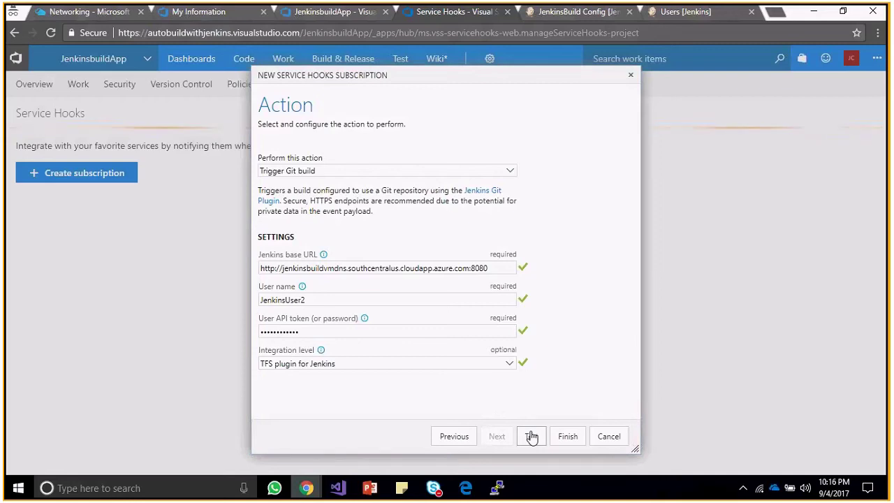
Test the Jenkins hook, confirm the 200 OK response, and finish the subscription.
click(532, 437)
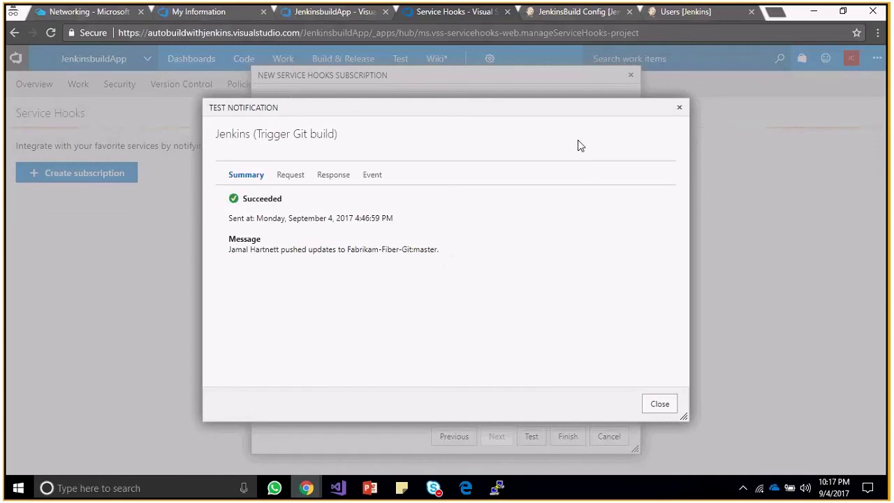
click(283, 178)
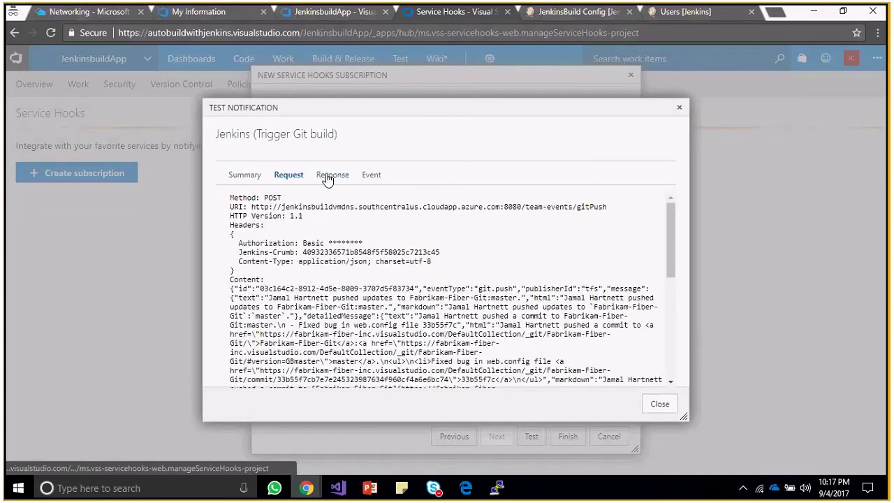
click(330, 178)
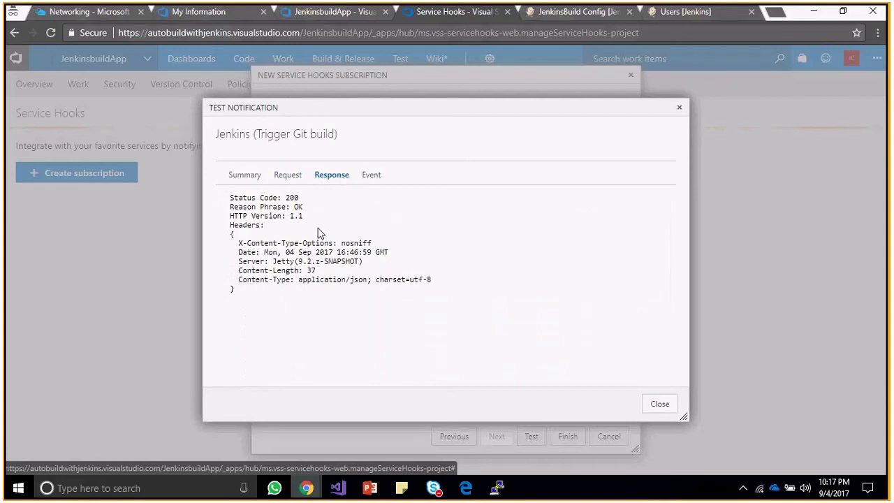
drag(304, 206, 273, 206)
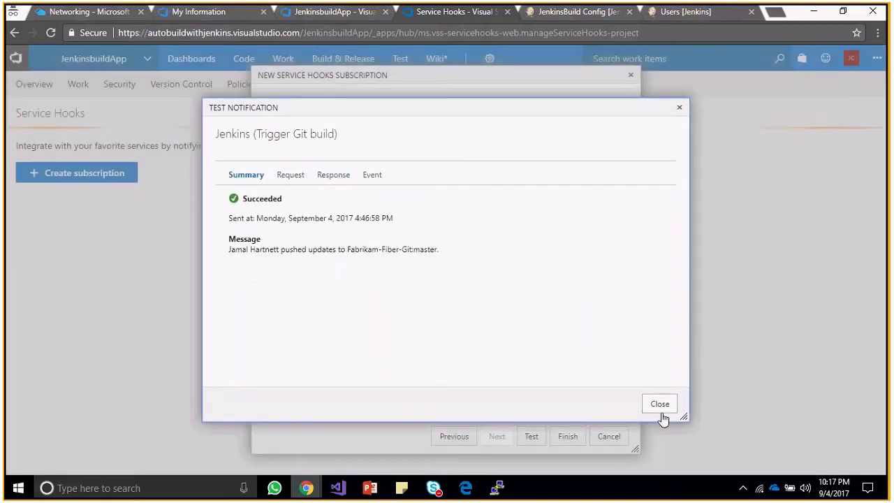
click(661, 405)
click(569, 437)
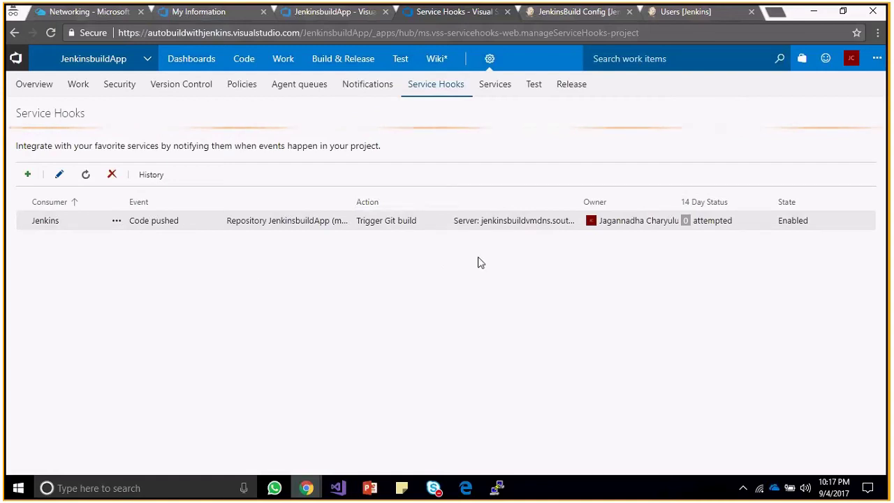
Reload the JenkinsBuild job configuration page in Jenkins.
click(684, 15)
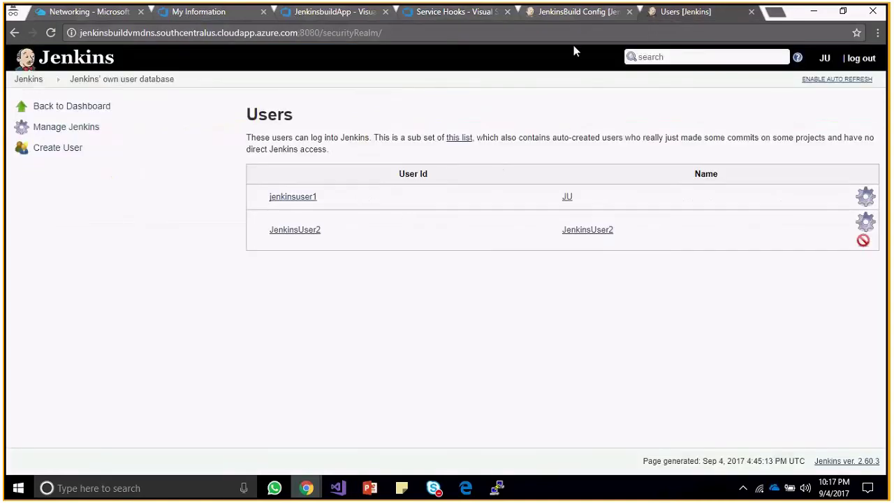
click(572, 13)
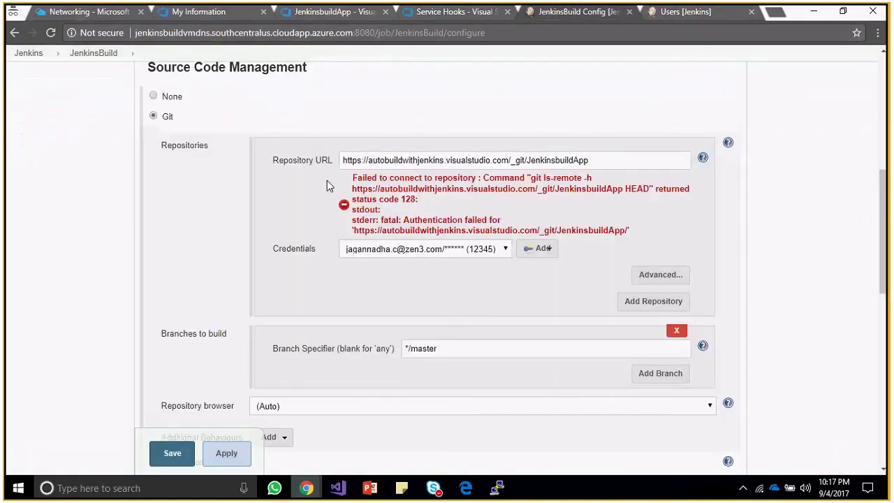
click(51, 36)
click(468, 126)
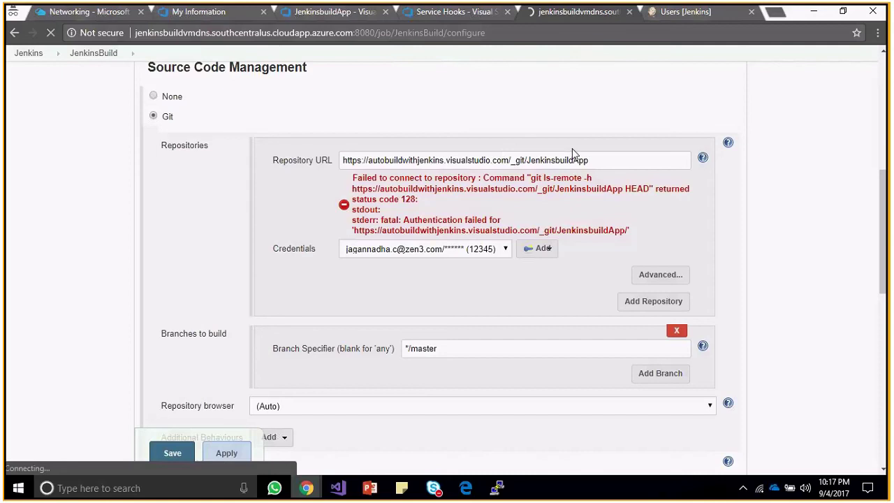
Copy the repository's clone URL from the VSTS repository page.
click(339, 12)
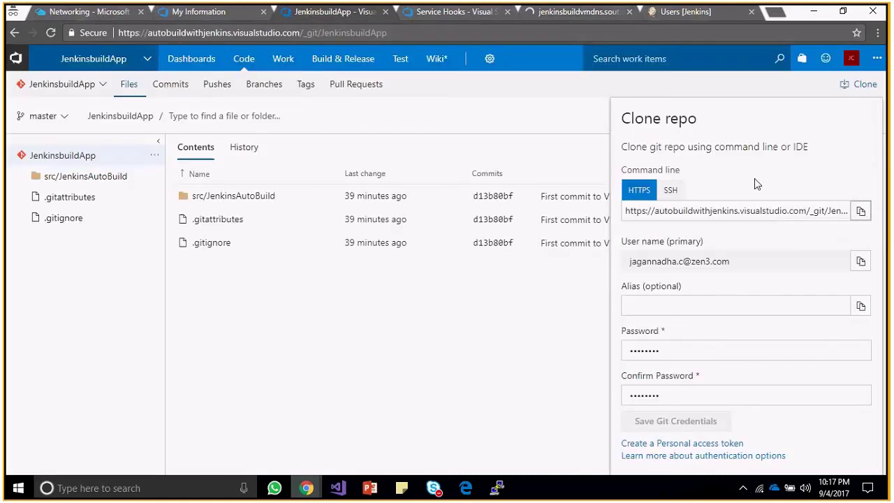
click(861, 213)
click(869, 85)
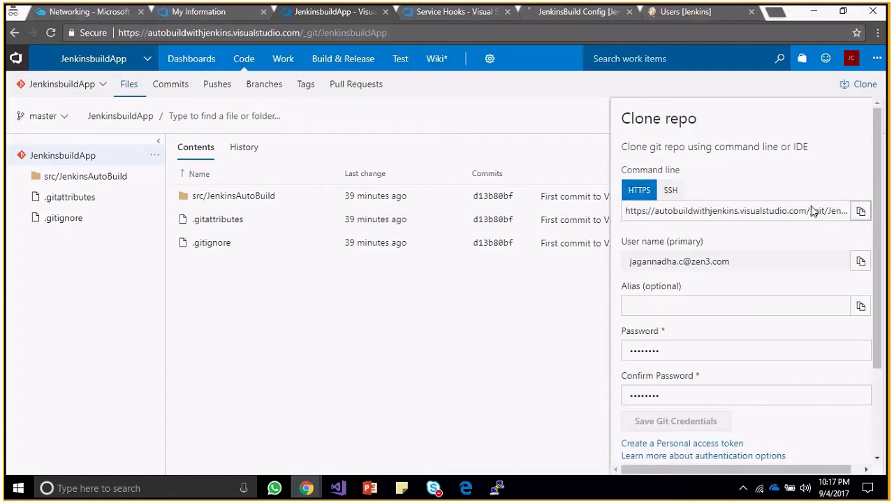
click(861, 212)
Choose Git as source control and paste the repository clone URL.
click(590, 14)
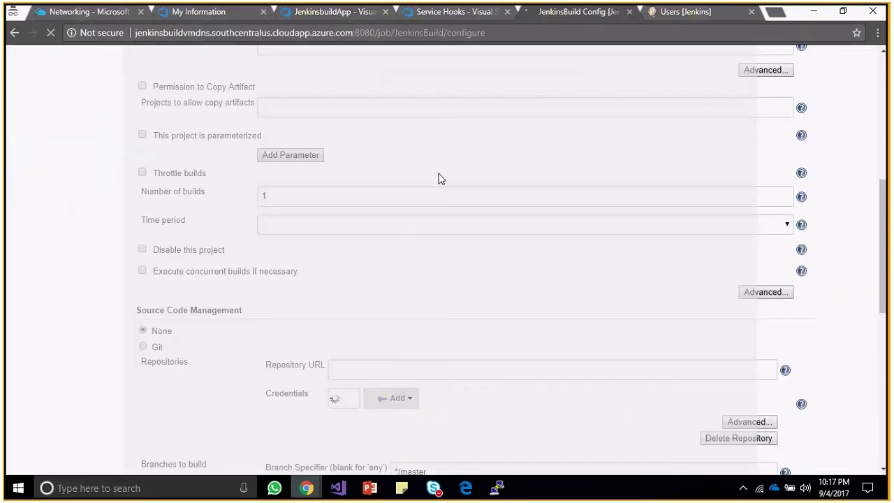
scroll(440, 178, down, 3)
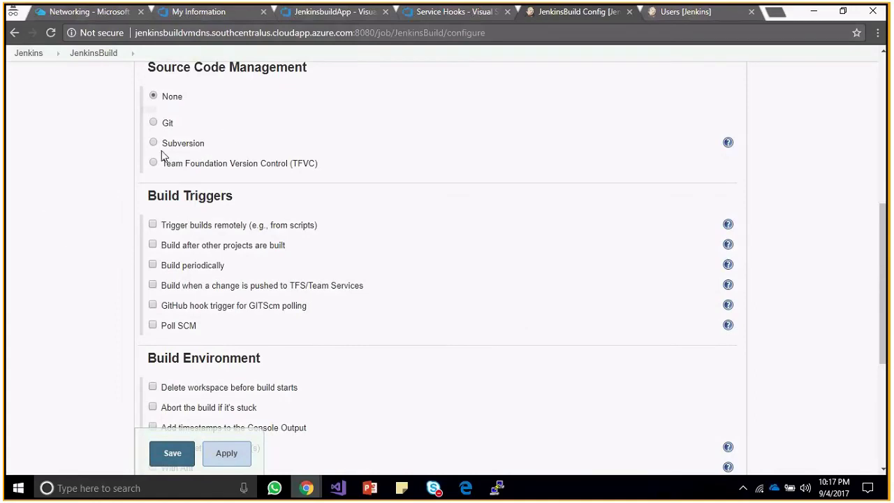
drag(886, 265, 887, 246)
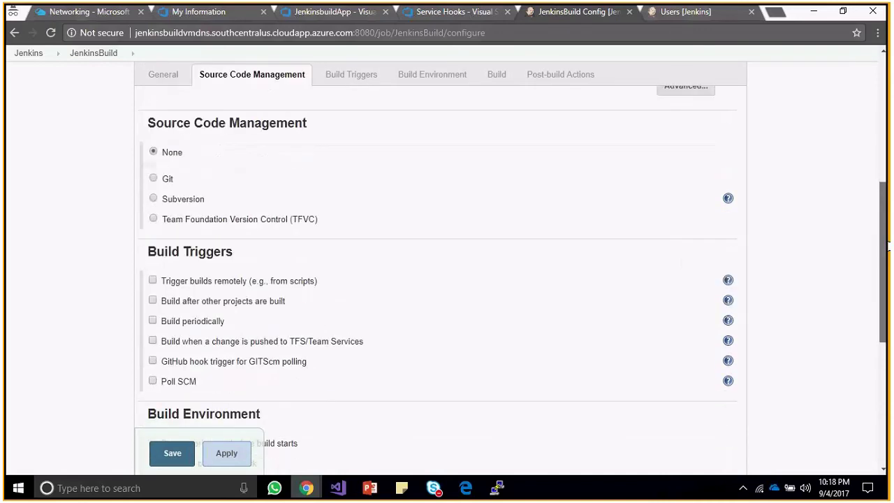
click(153, 178)
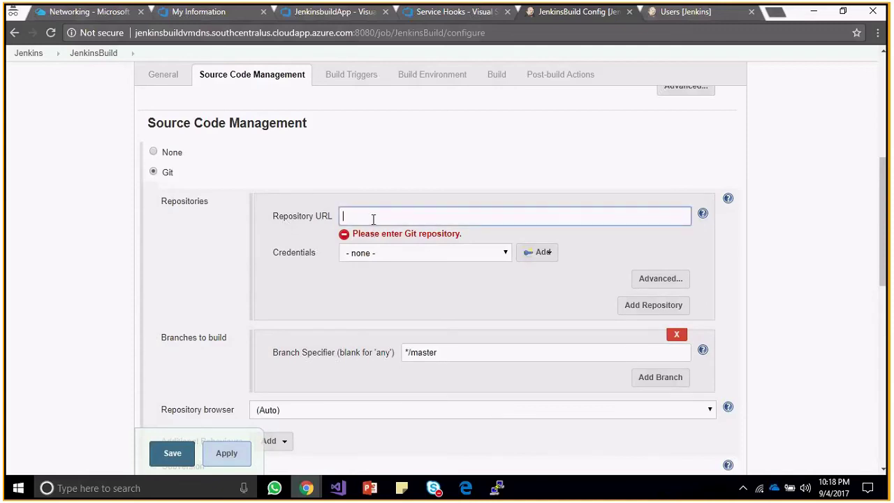
key(ctrl+v)
Select the saved VSTS account credential, then apply and save the configuration.
click(481, 254)
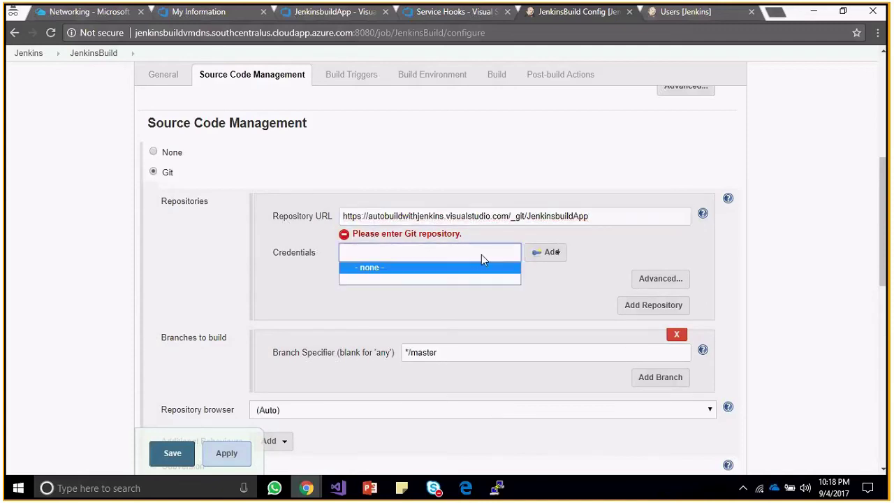
click(466, 283)
click(509, 300)
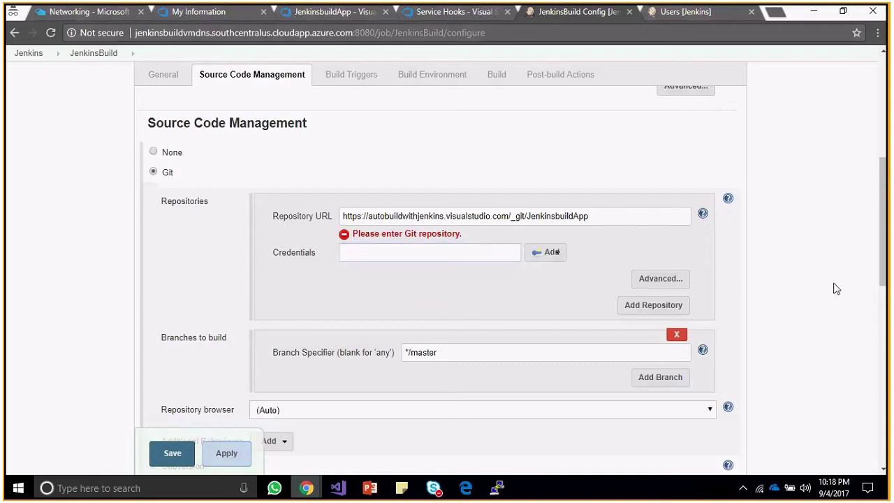
click(504, 308)
click(499, 311)
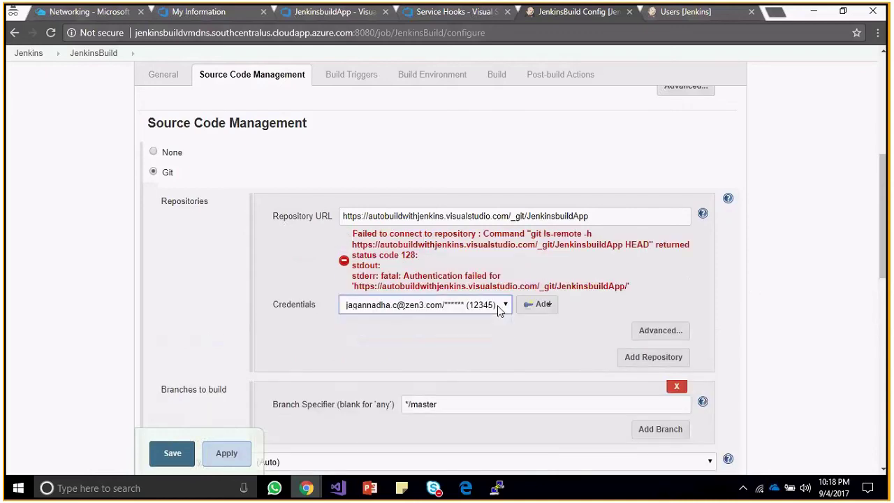
click(652, 293)
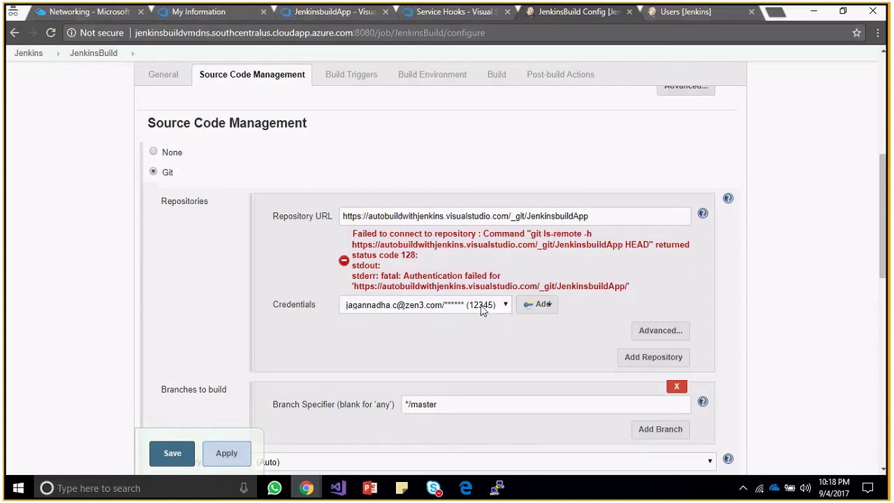
click(227, 454)
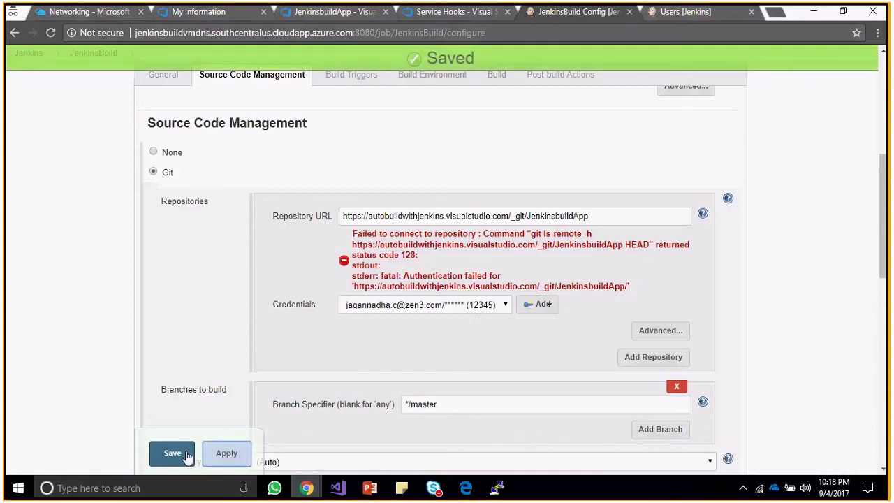
click(172, 454)
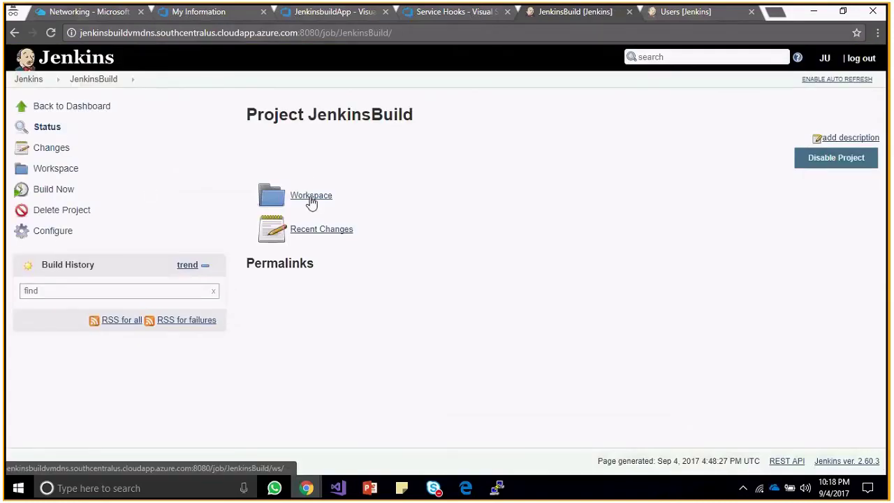
Enable auto refresh and reopen the JenkinsBuild configuration at Build Triggers.
click(816, 81)
click(52, 231)
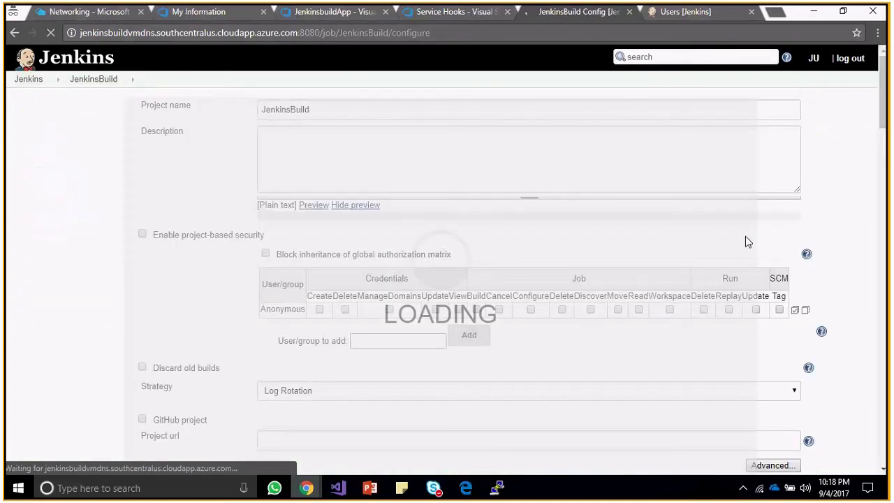
scroll(549, 215, down, 5)
drag(889, 249, 889, 304)
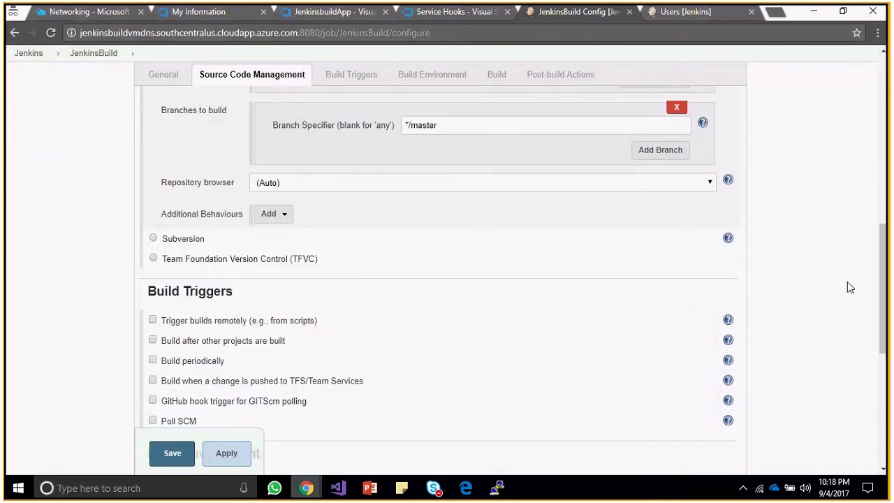
scroll(848, 283, down, 1)
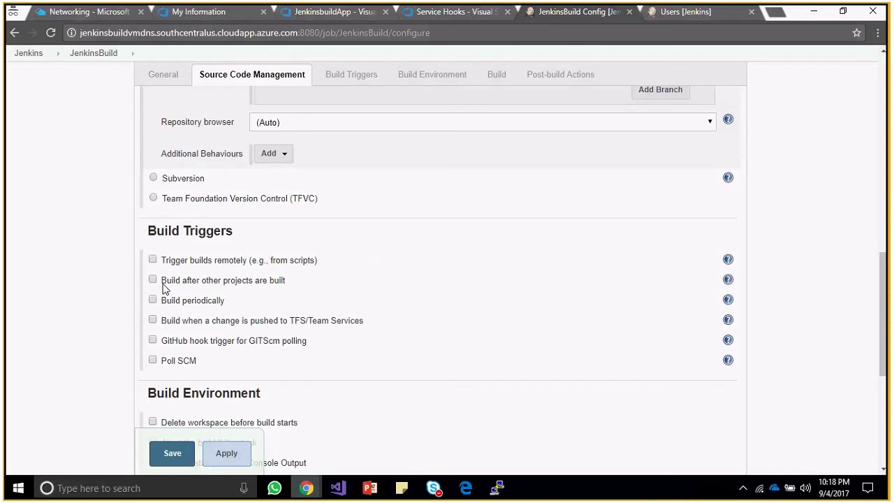
key(alt+Tab)
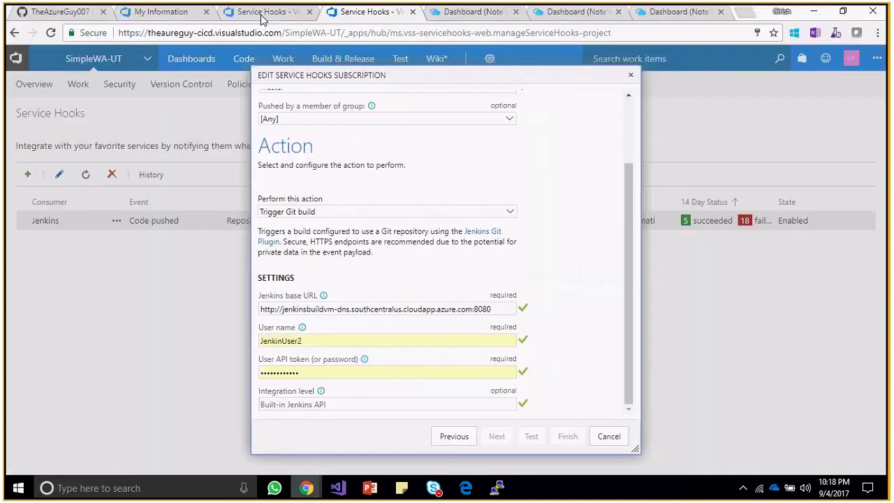
Open Code > Pushes for the SimpleWA-UT repository's master branch.
click(136, 17)
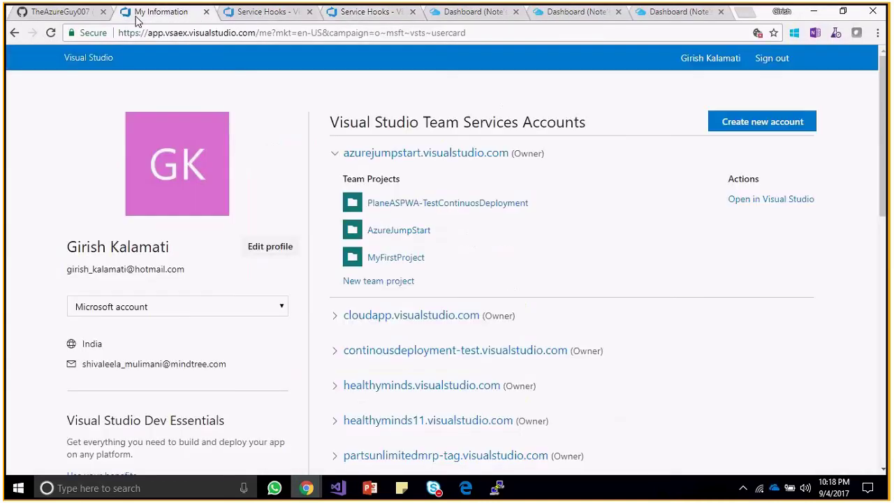
click(256, 14)
mouse_move(283, 60)
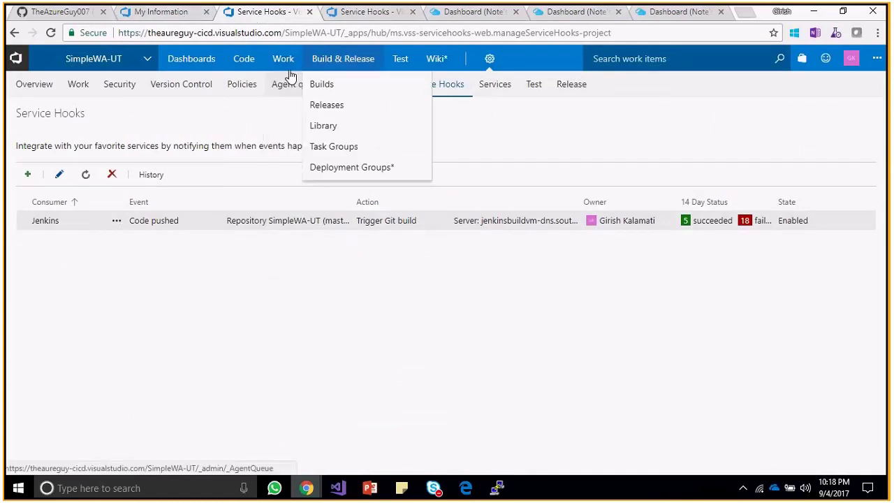
click(265, 145)
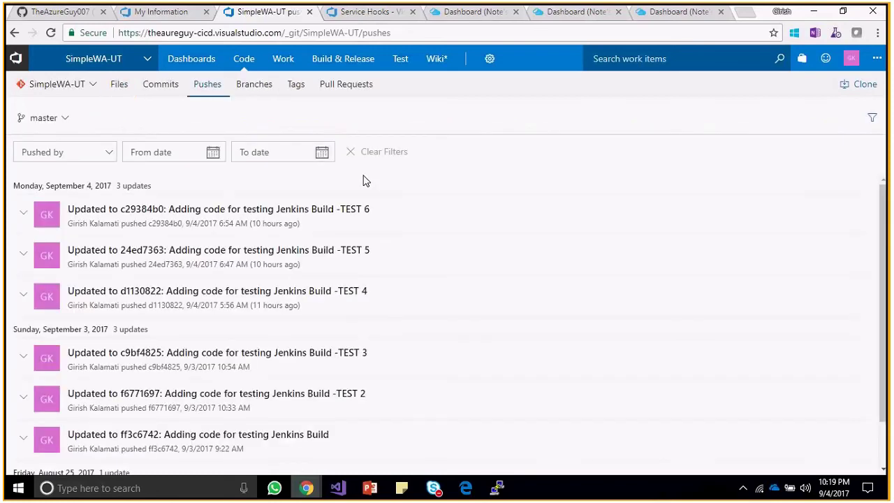
Enable 'Build when a change is pushed to TFS/Team Services' under Build Triggers.
click(814, 12)
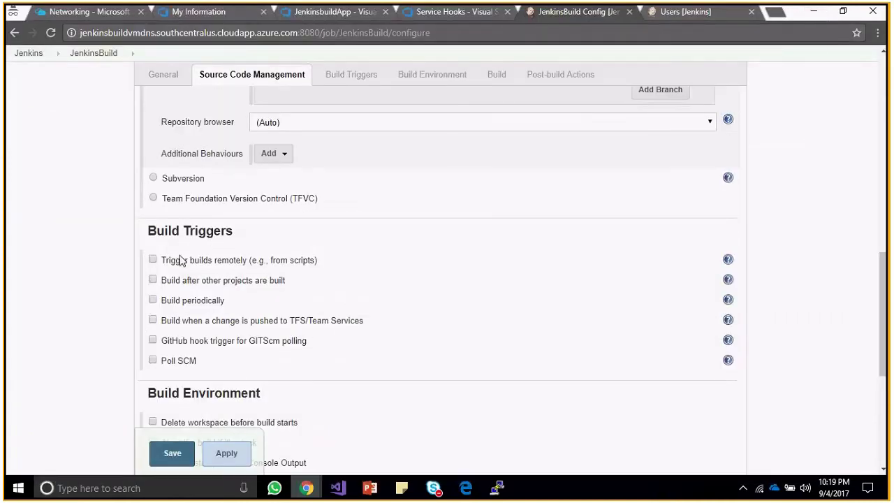
click(153, 320)
drag(311, 321, 368, 320)
click(312, 320)
drag(308, 320, 358, 323)
click(297, 323)
Save the trigger, run Build Now, and open build #1 from Build History.
click(116, 319)
click(179, 455)
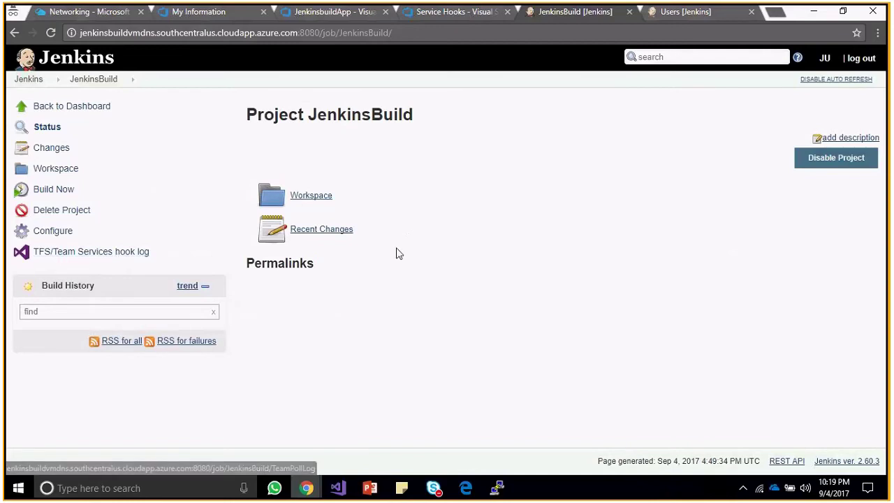
click(56, 191)
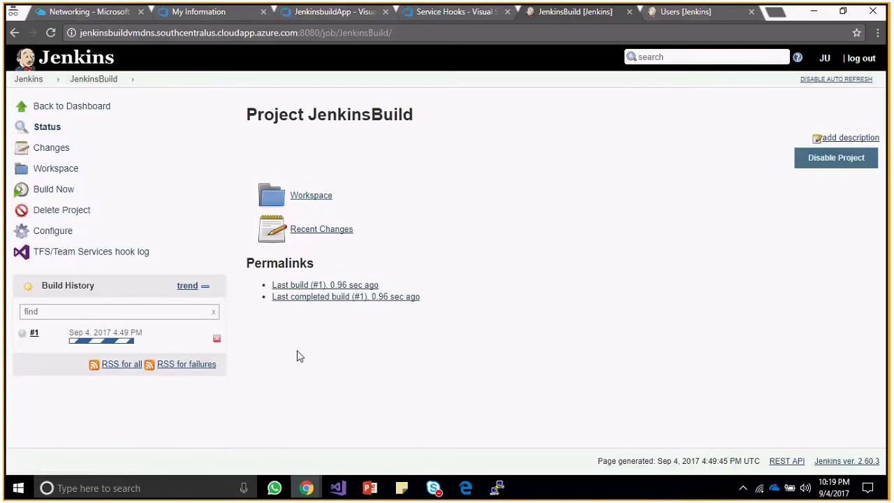
click(34, 334)
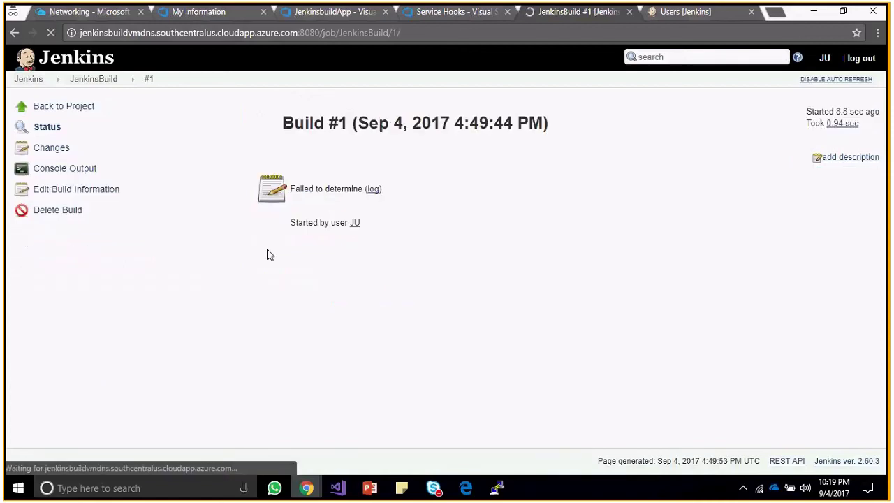
Review build #1's console output for the Git cloning error, then return to the project.
click(374, 190)
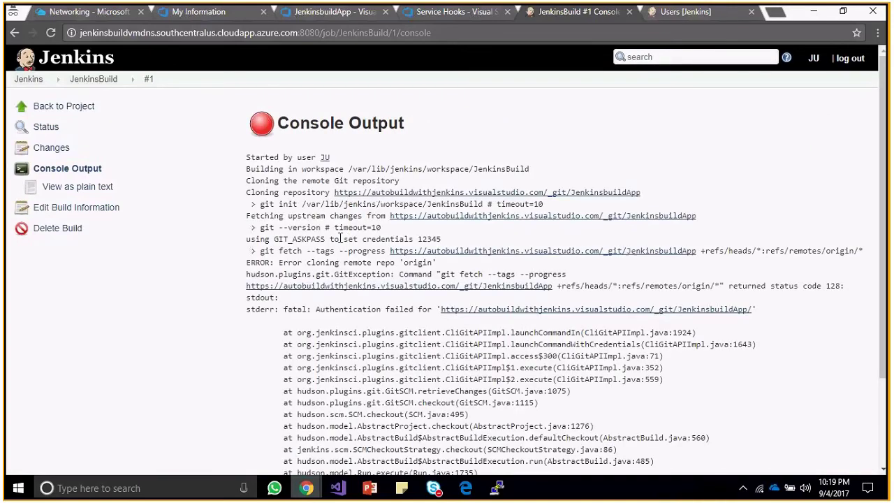
drag(400, 181, 275, 180)
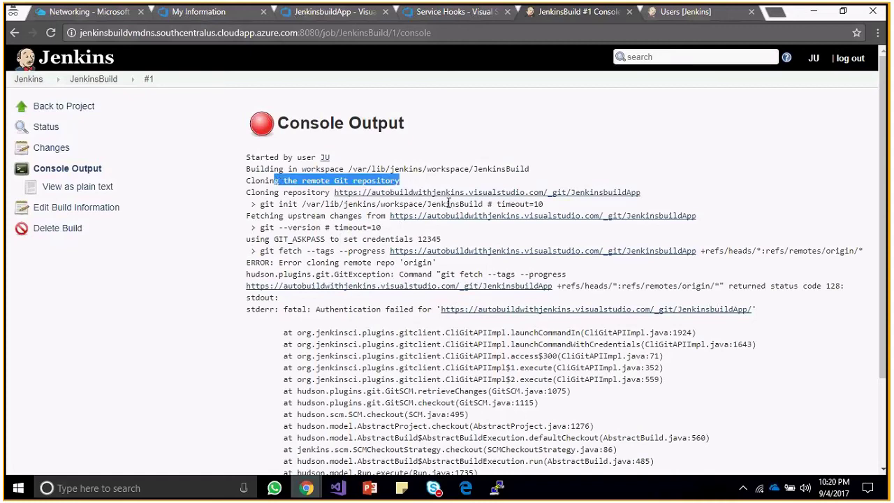
double_click(265, 216)
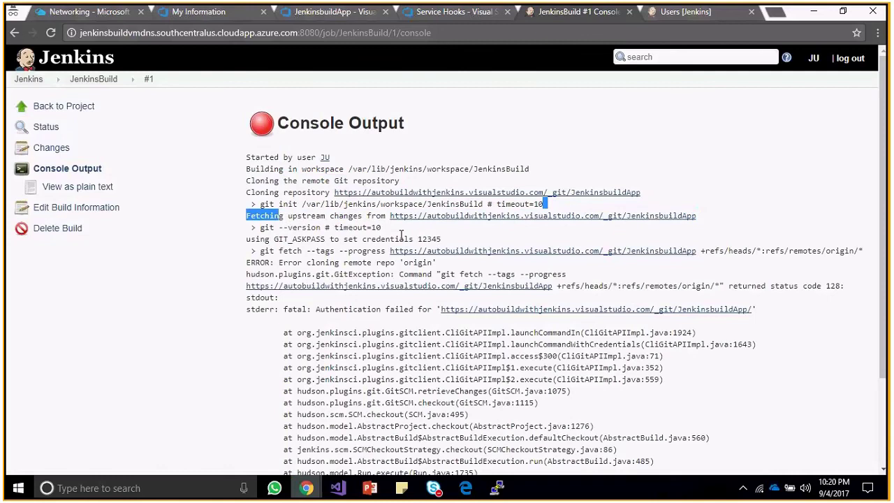
drag(400, 239, 384, 239)
click(602, 285)
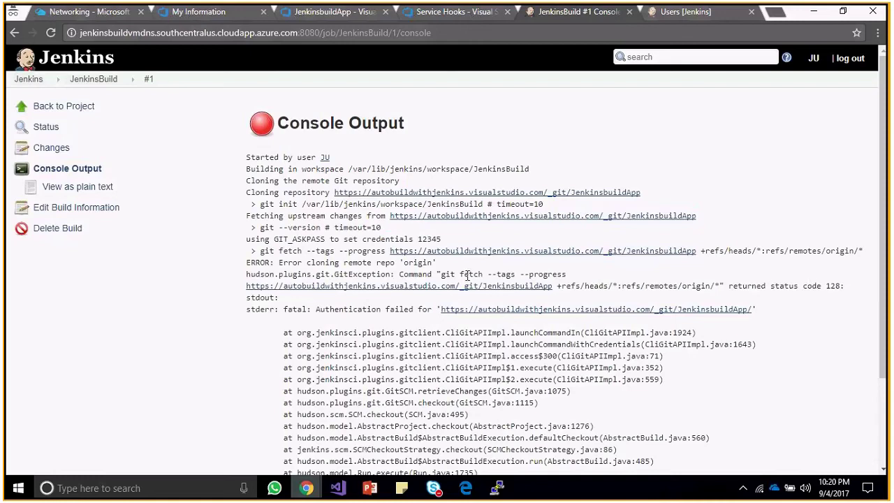
drag(307, 262, 439, 264)
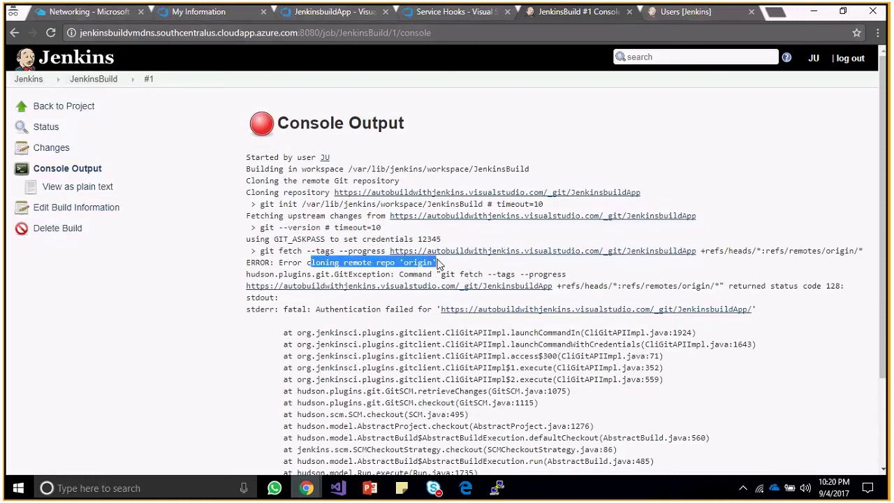
click(151, 217)
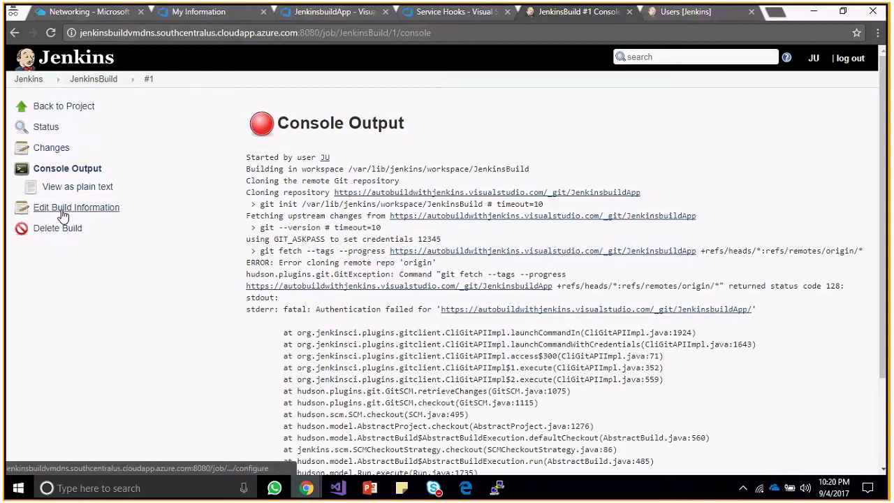
key(alt+Left)
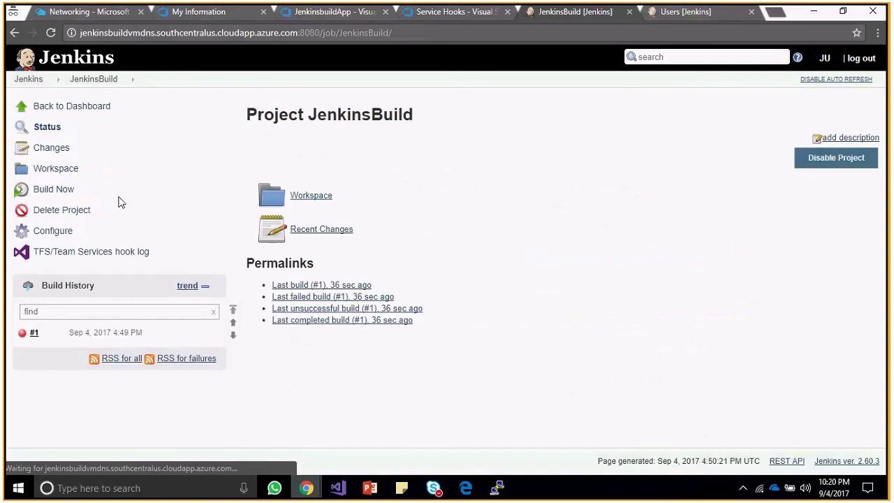
Delete the Repository URL from JenkinsBuild's Source Code Management settings.
click(61, 237)
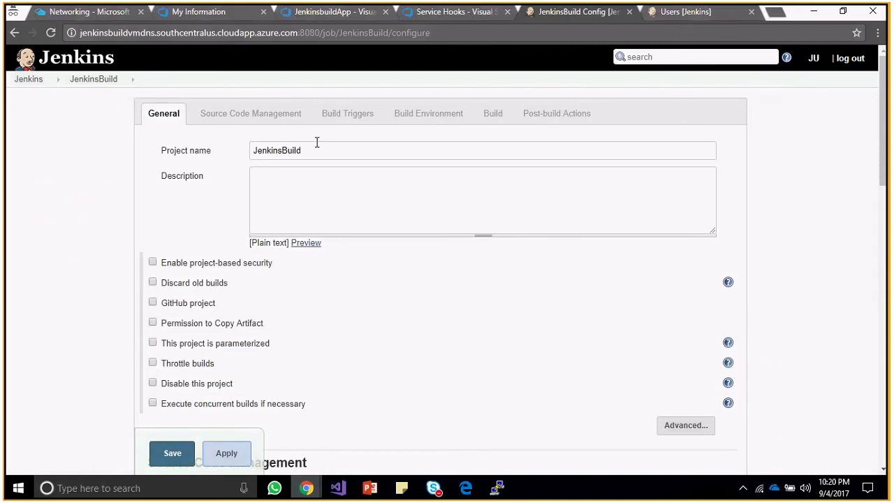
scroll(316, 142, down, 5)
drag(617, 199, 341, 207)
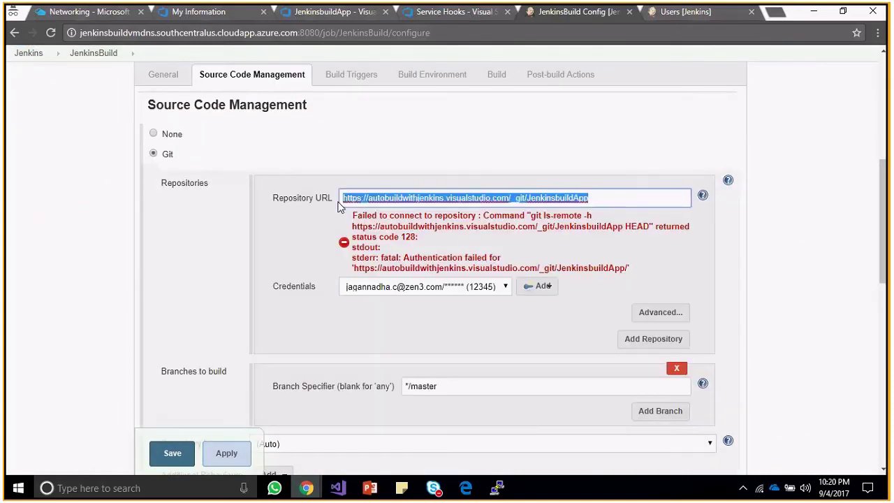
key(BackSpace)
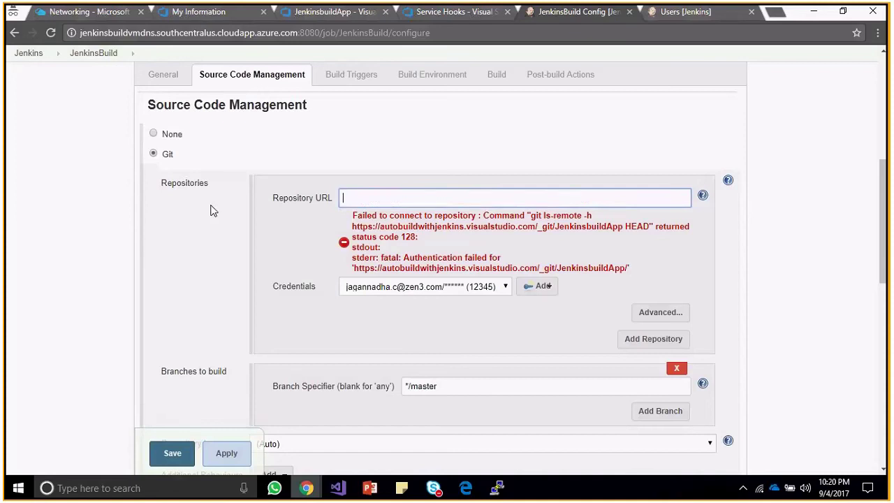
key(alt+Tab)
From the Azure dashboard tab, go to the JenkinsBuildVM overview and start the VM.
key(alt+Tab)
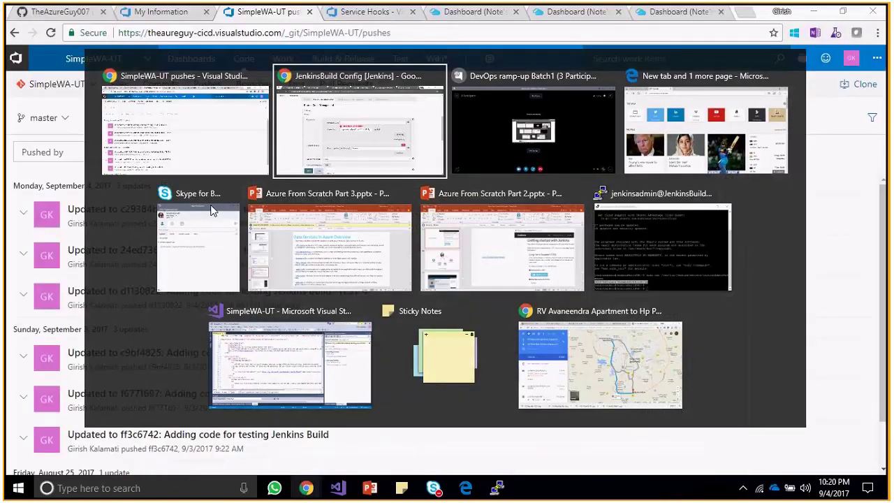
key(alt+Tab)
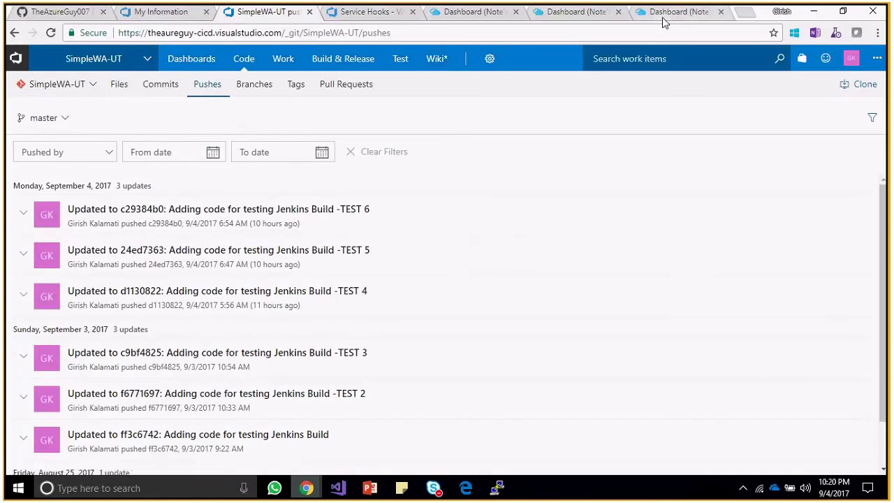
click(663, 14)
click(592, 14)
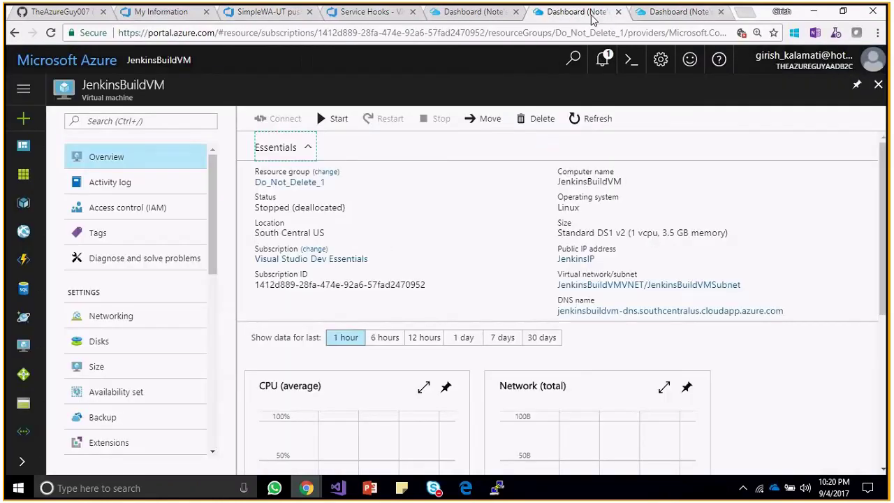
click(328, 119)
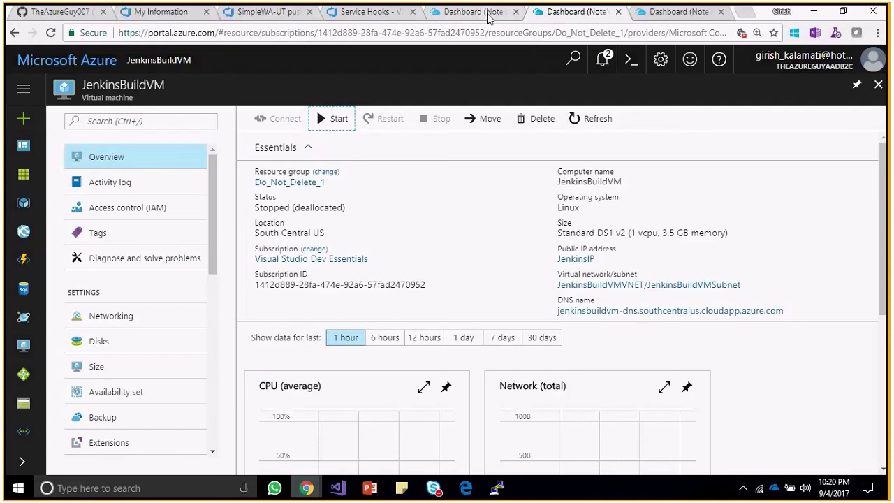
Bring the Azure From Scratch Part 2 deck forward and step through the Jenkins and VSTS setup slides.
mouse_move(369, 487)
mouse_move(352, 448)
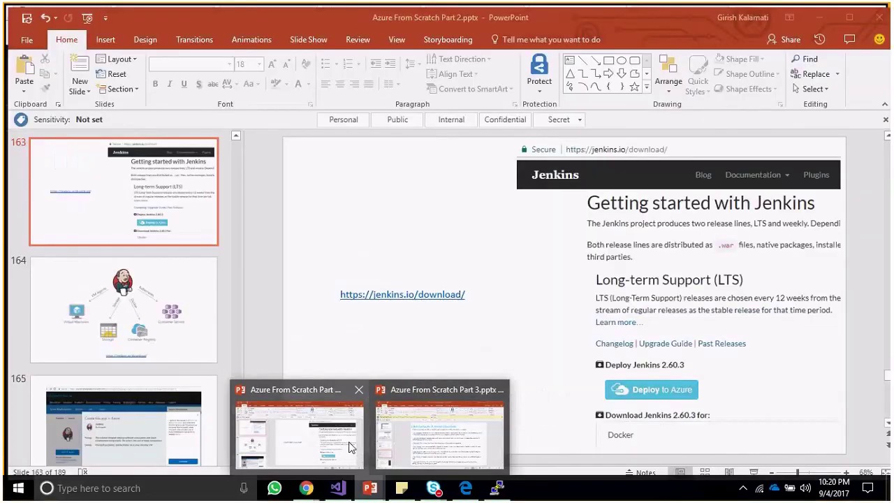
click(351, 448)
click(115, 345)
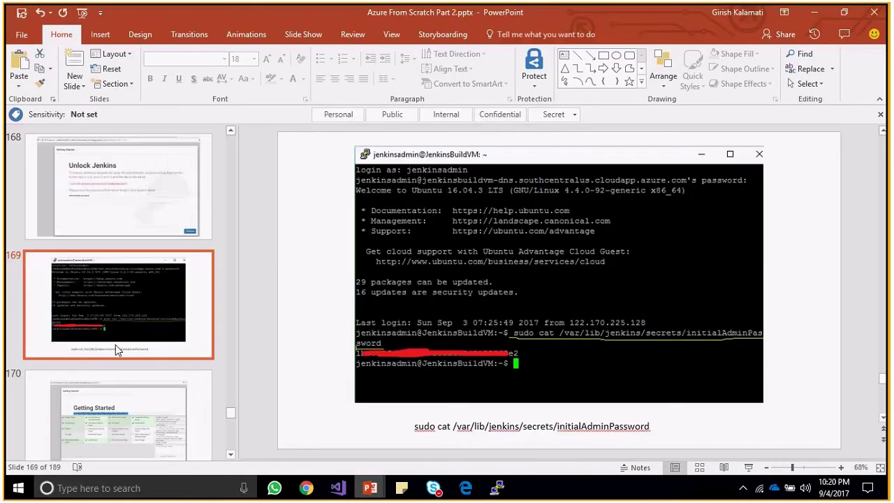
key(Down)
key(Down)
key(Down)
key(Down)
key(Down)
key(Down)
key(Down)
key(Down)
key(Down)
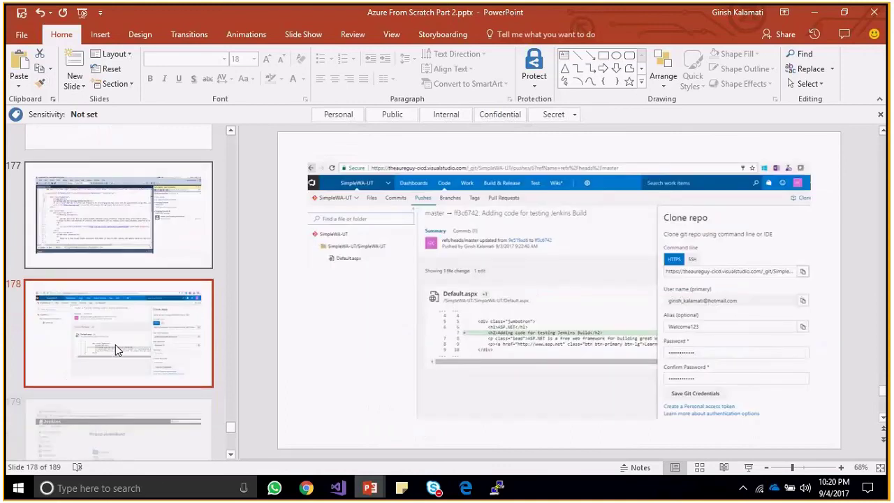
key(Down)
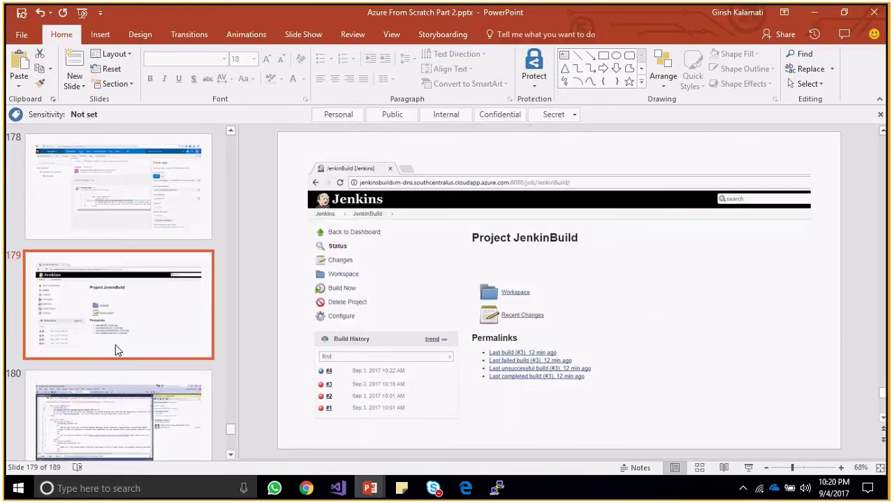
key(Down)
key(Down)
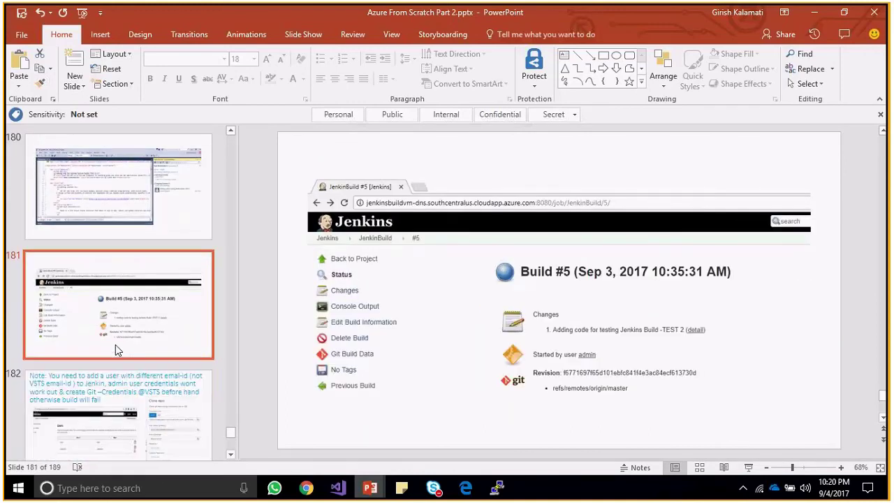
key(Up)
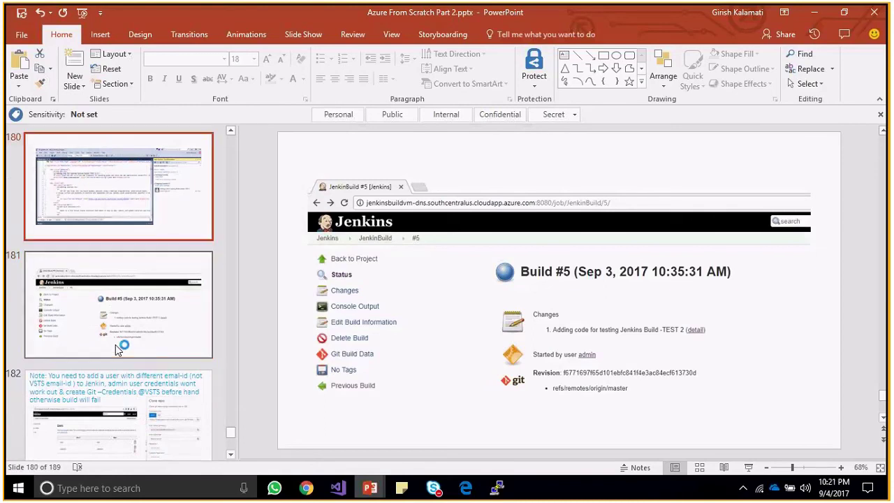
key(Up)
key(Up)
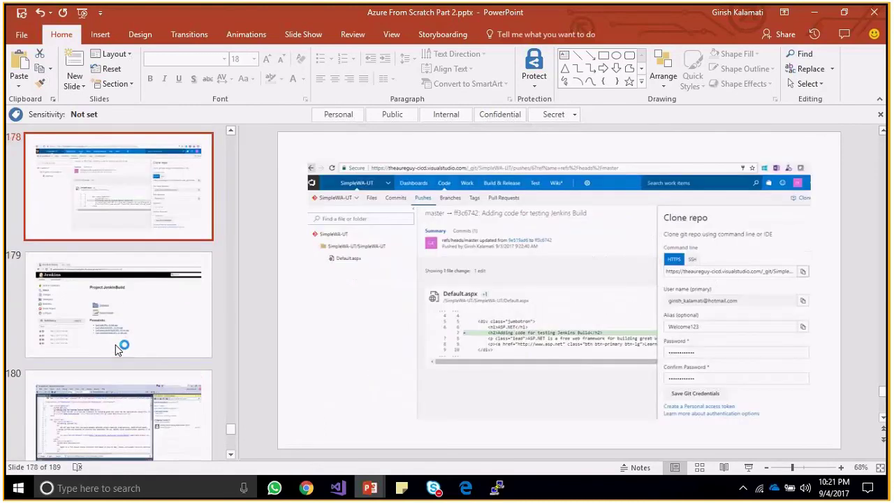
key(Up)
key(Up)
key(Up)
key(Up)
key(Up)
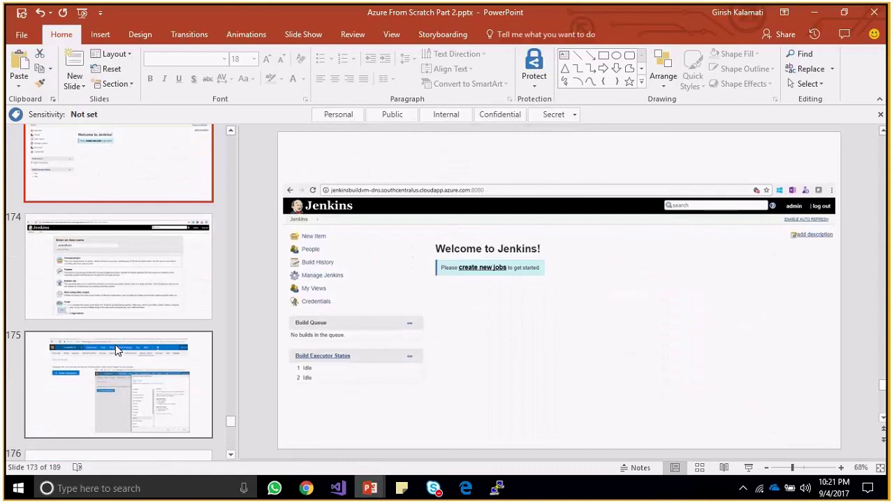
key(Down)
key(Down)
key(Down)
key(Down)
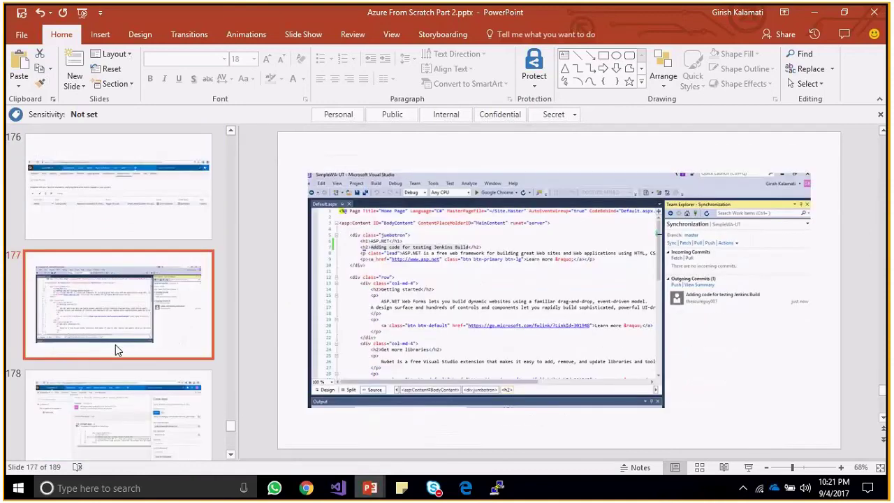
key(Down)
key(Down)
key(Down)
key(Down)
Revisit the service hook, hook log, Visual Studio sync and Jenkins Build #5 slides.
key(Down)
key(Down)
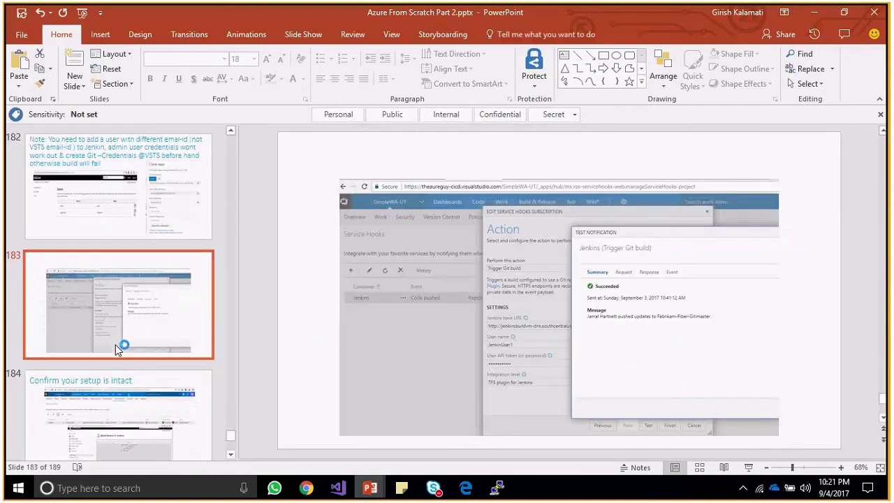
key(Up)
key(Down)
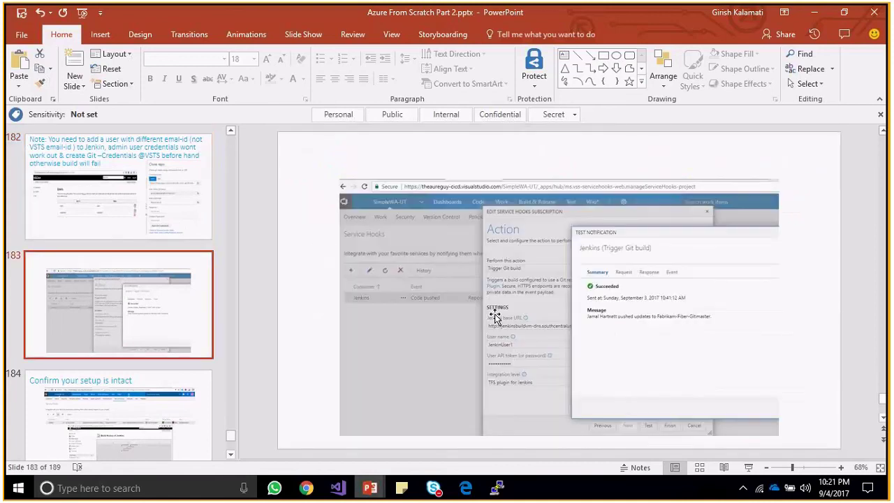
key(Down)
key(Down)
key(Down)
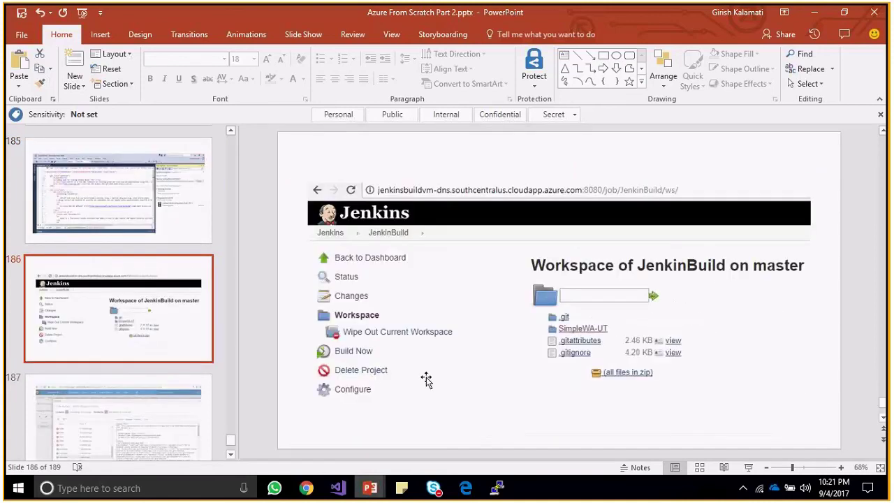
key(Down)
key(Down)
key(Down)
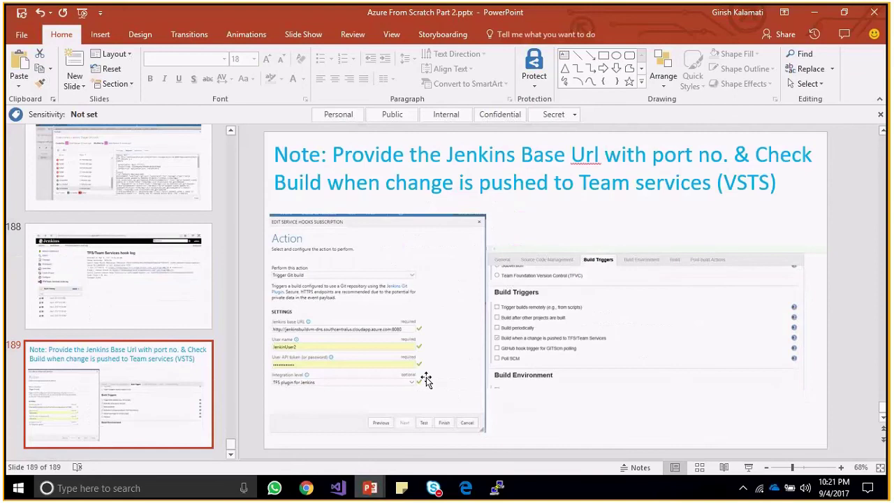
key(Up)
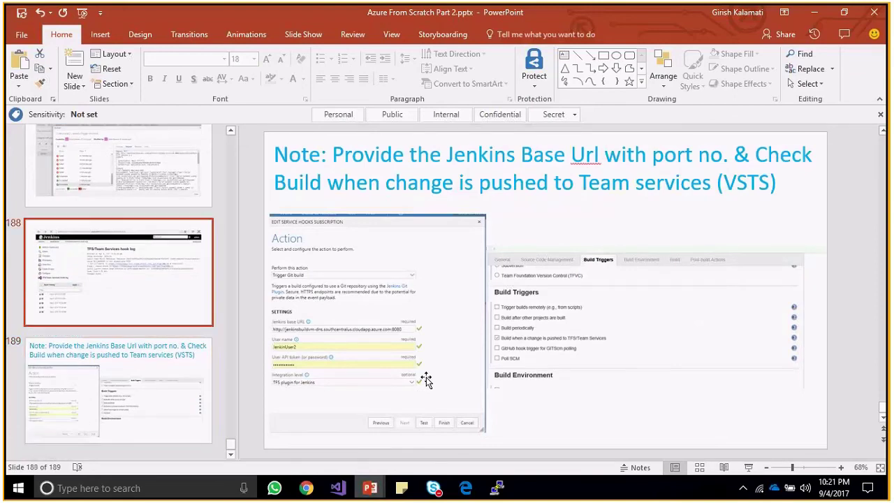
key(Up)
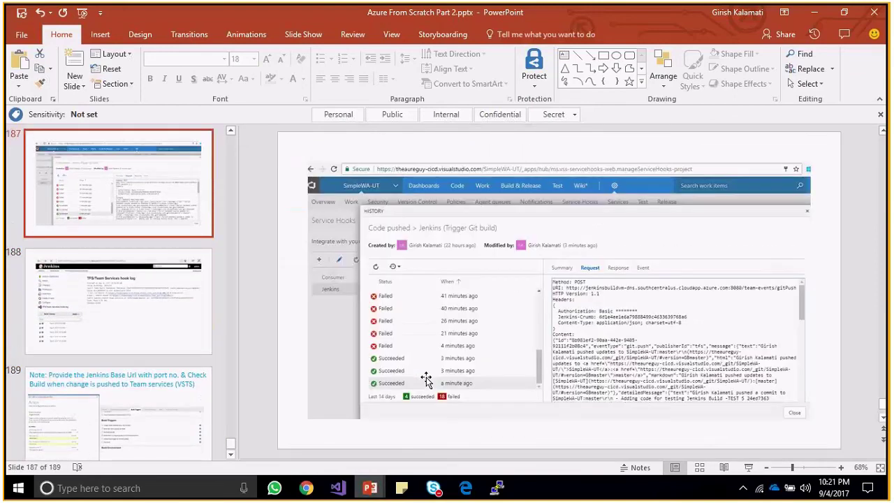
key(Up)
key(Up)
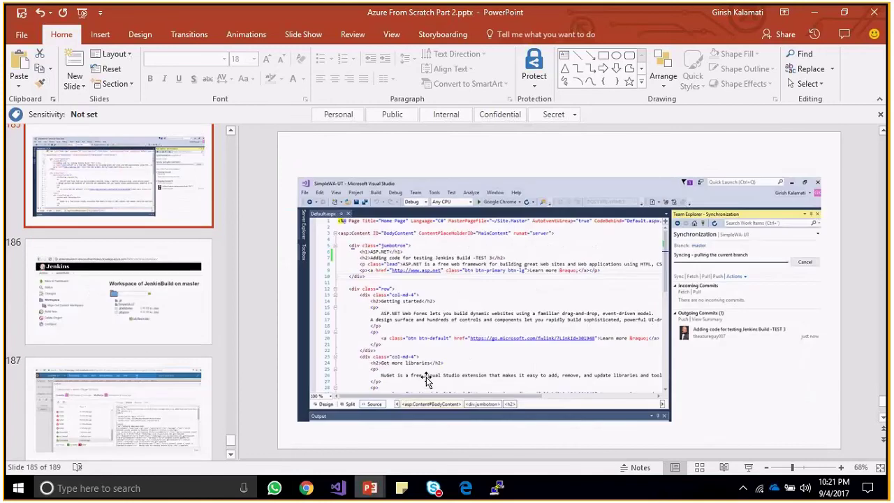
key(Up)
key(Up)
key(Up)
key(Up)
key(Up)
key(Down)
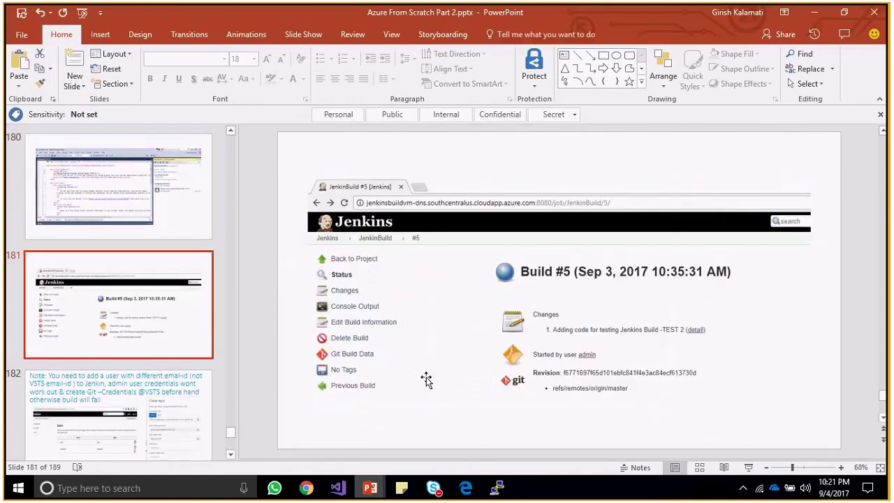
key(Up)
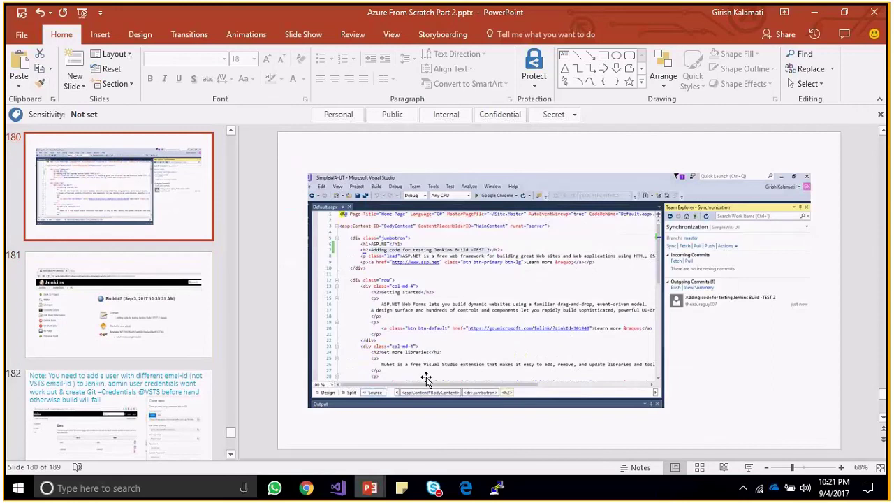
key(Up)
key(Up)
key(Up)
key(Up)
key(Up)
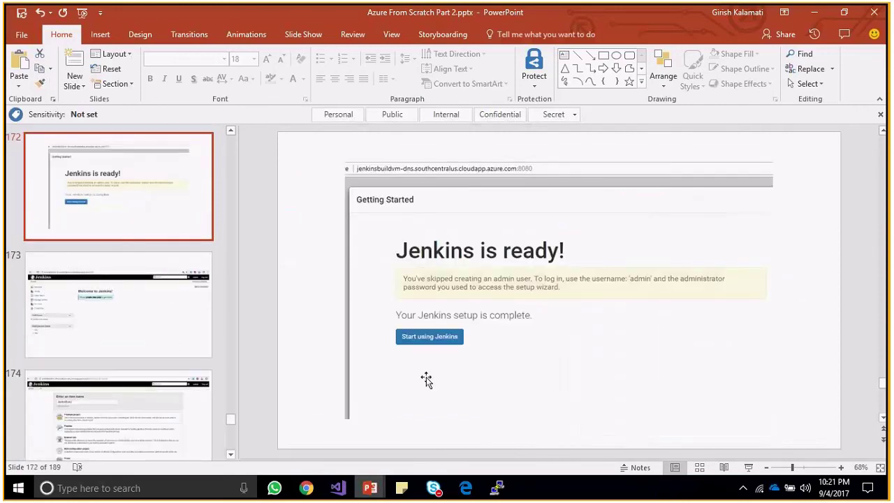
Scroll back to earlier slides, then minimise PowerPoint.
scroll(426, 380, up, 1)
scroll(426, 379, up, 3)
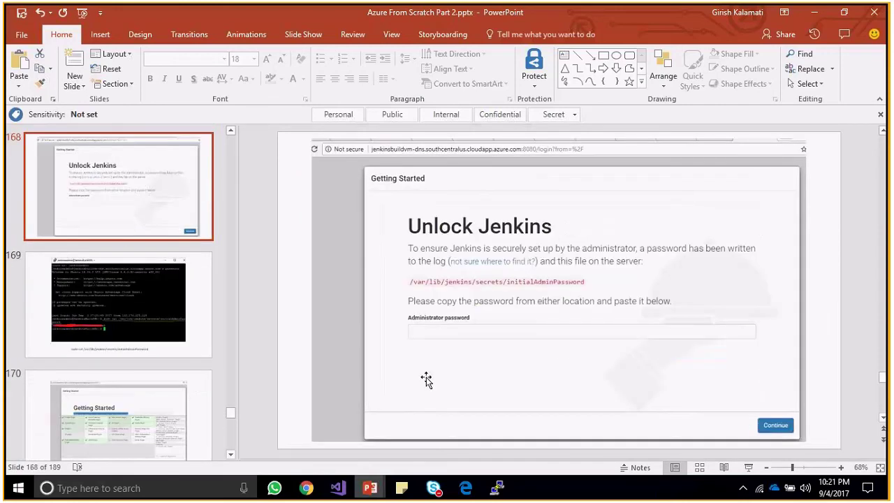
scroll(426, 379, up, 2)
scroll(426, 379, up, 1)
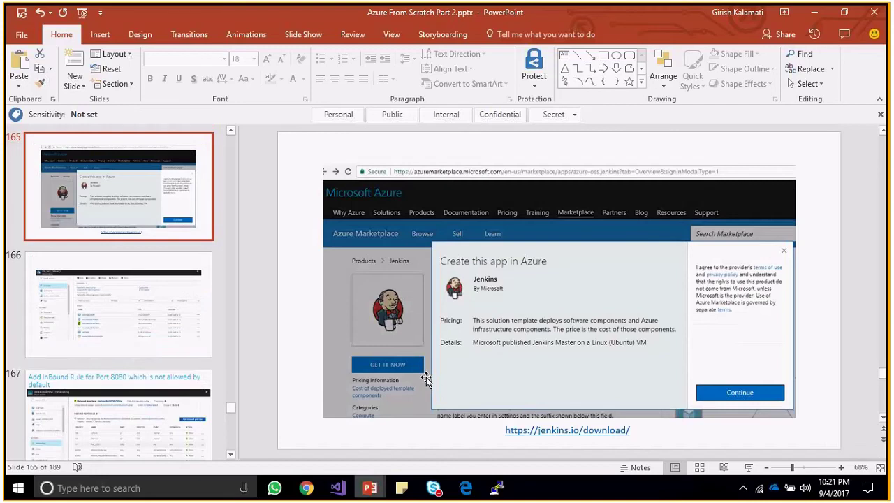
scroll(426, 379, down, 5)
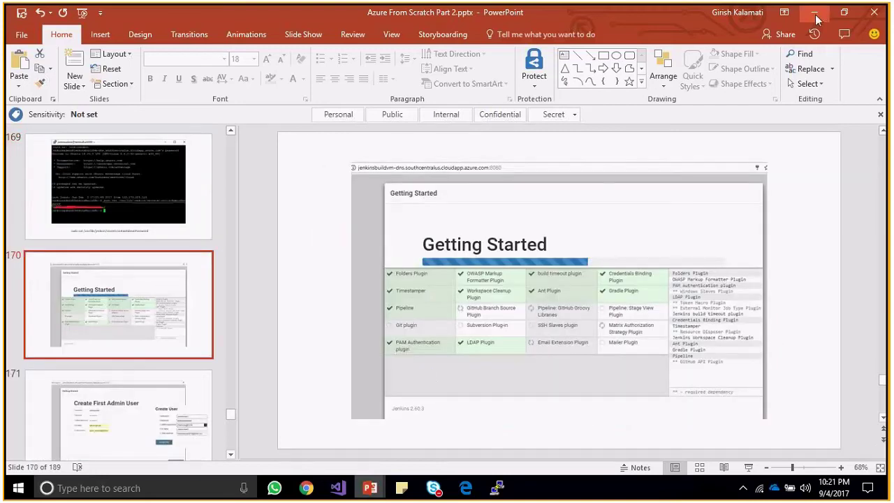
click(814, 12)
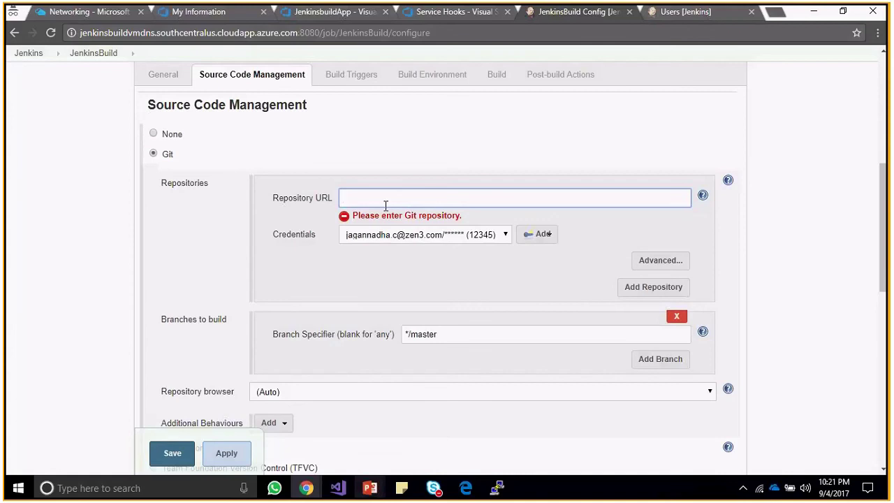
Paste the JenkinsbuildApp Git repository URL into the job's Repository URL field.
text(https://autobuildwithjenkins.visualstudio.com/_git/JenkinsbuildApp)
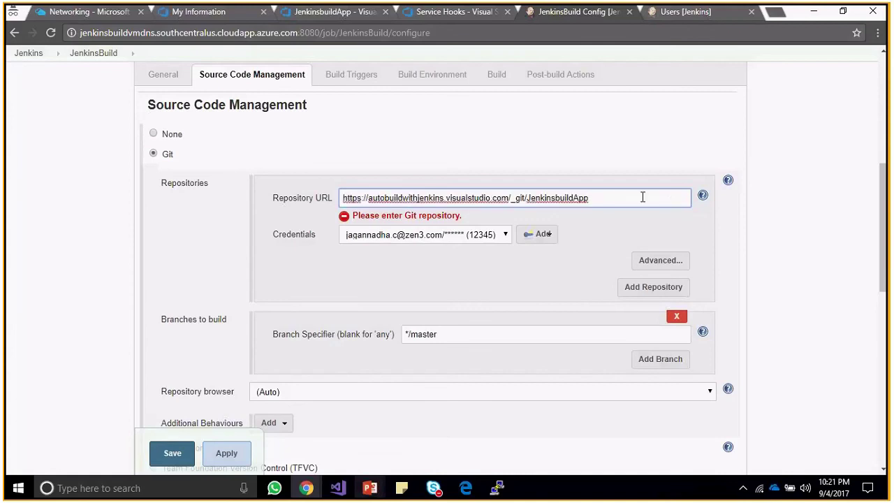
click(603, 226)
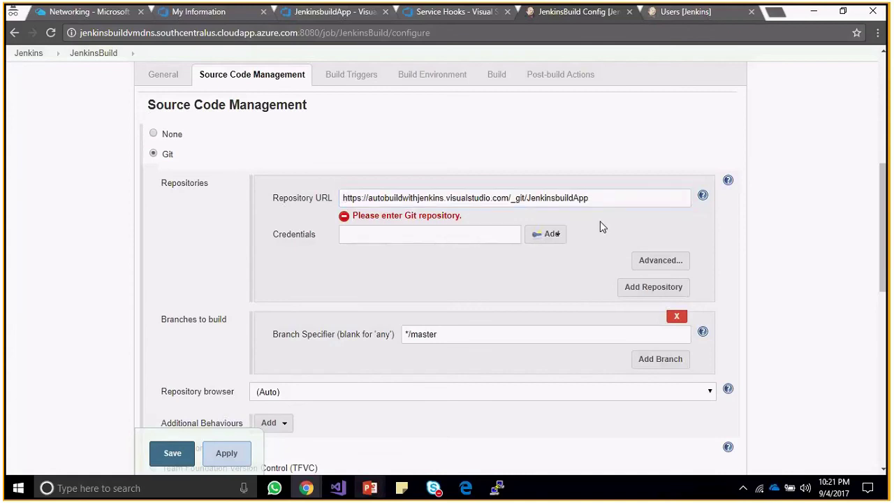
click(514, 241)
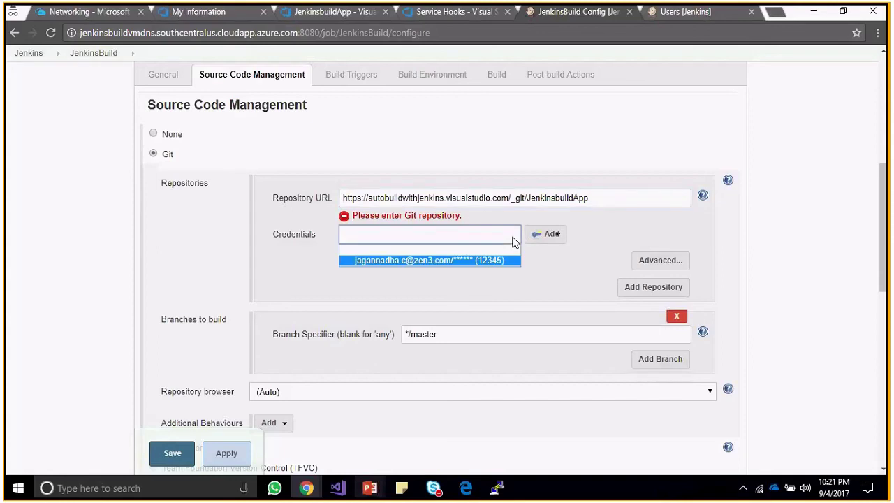
Open Jenkins' Add Credentials form, review the Domain list, then go to the Visual Studio profile page.
click(540, 235)
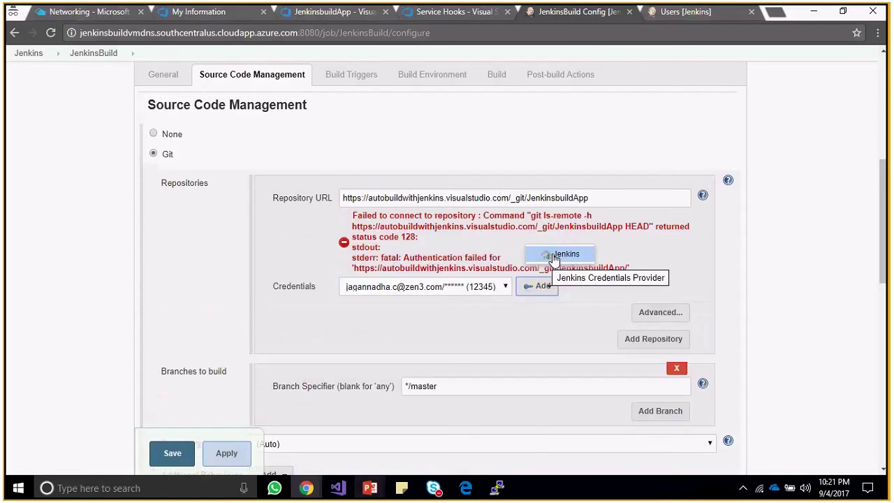
click(510, 311)
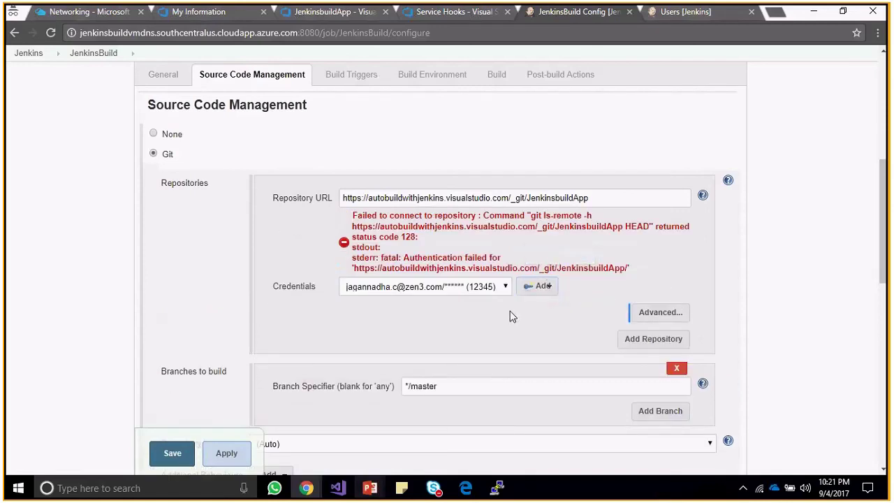
click(547, 288)
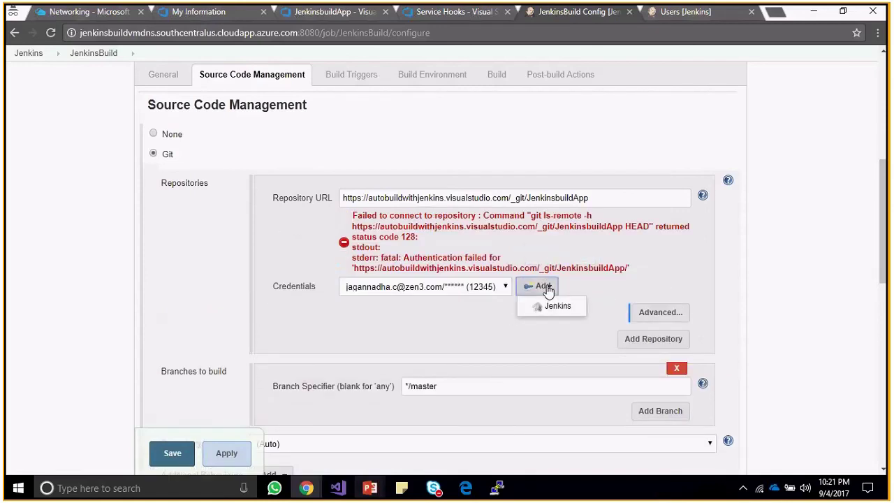
click(556, 306)
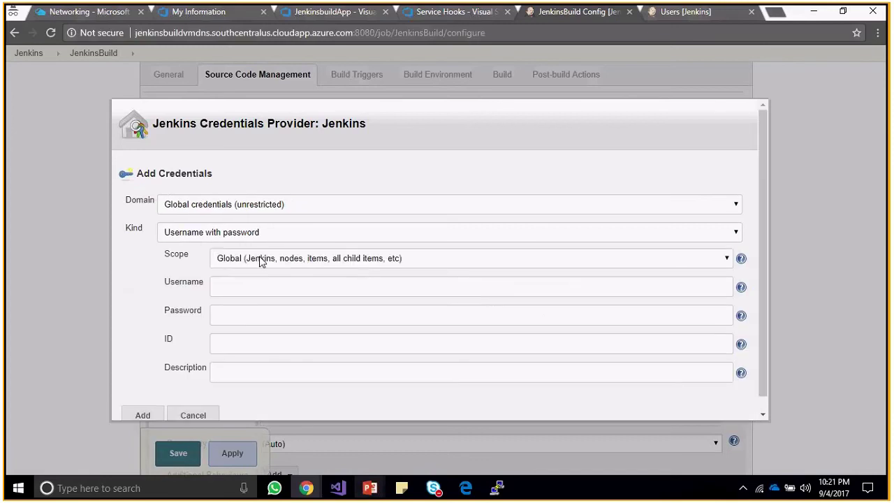
click(339, 206)
click(341, 206)
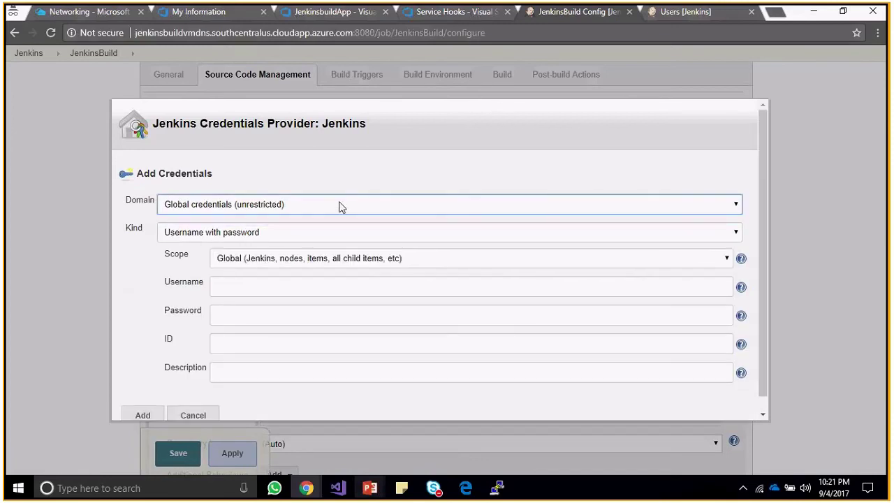
click(109, 15)
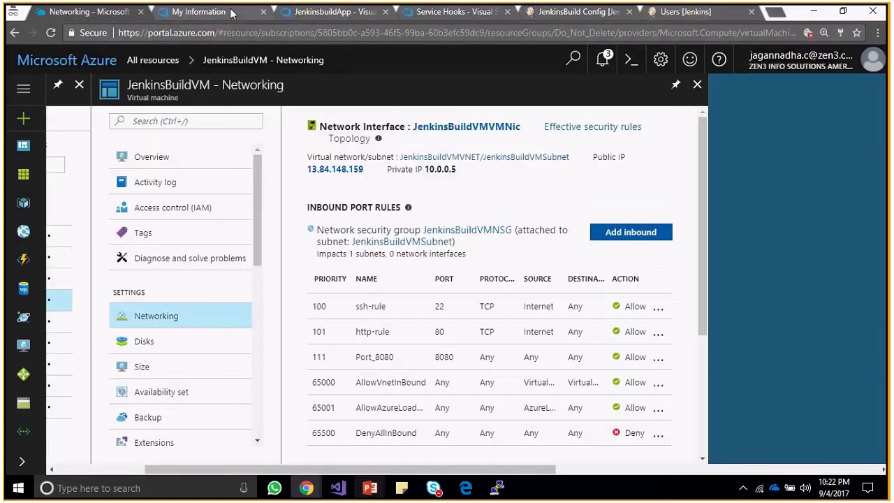
click(233, 13)
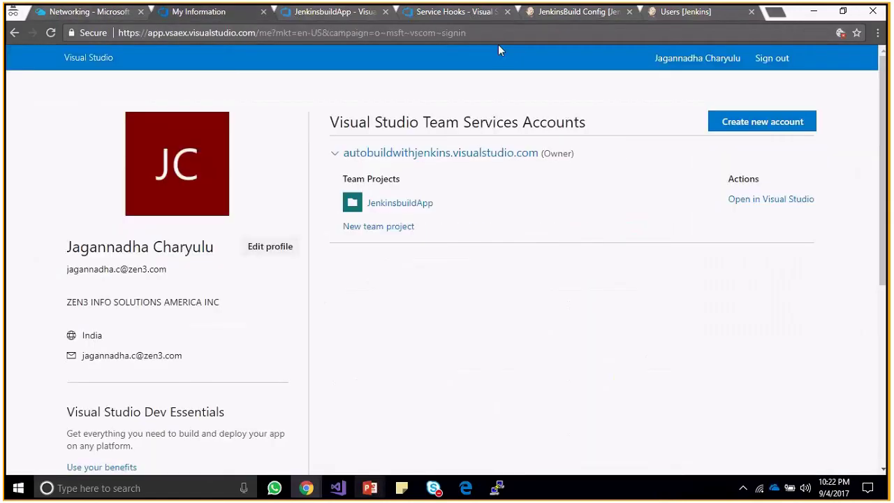
Clear and re-enter the Git password and its matching confirmation in the Clone repo flyout.
click(349, 14)
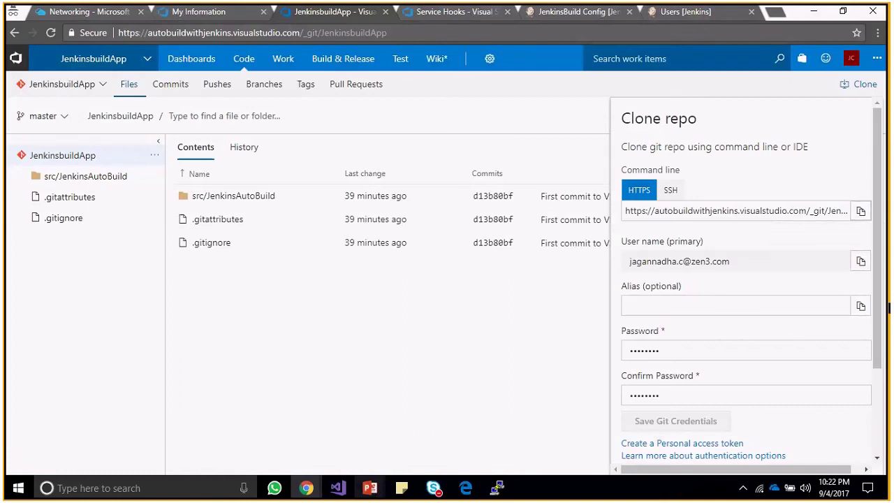
scroll(881, 319, down, 2)
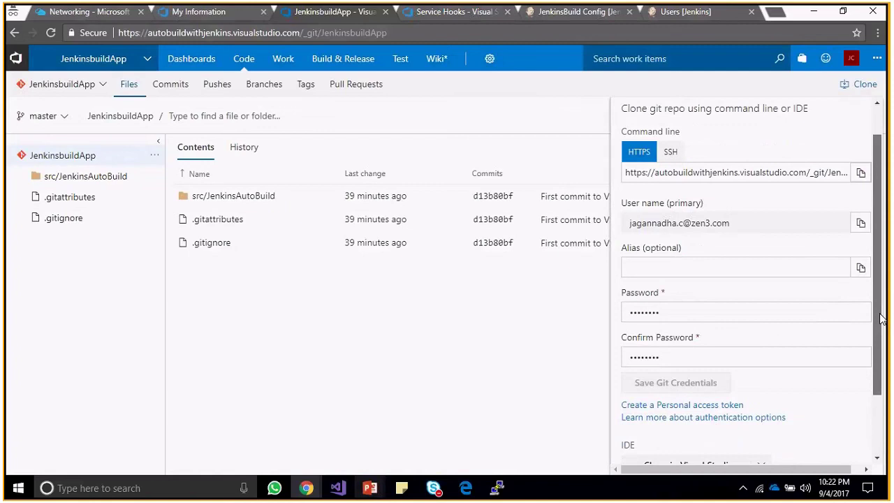
scroll(745, 377, down, 2)
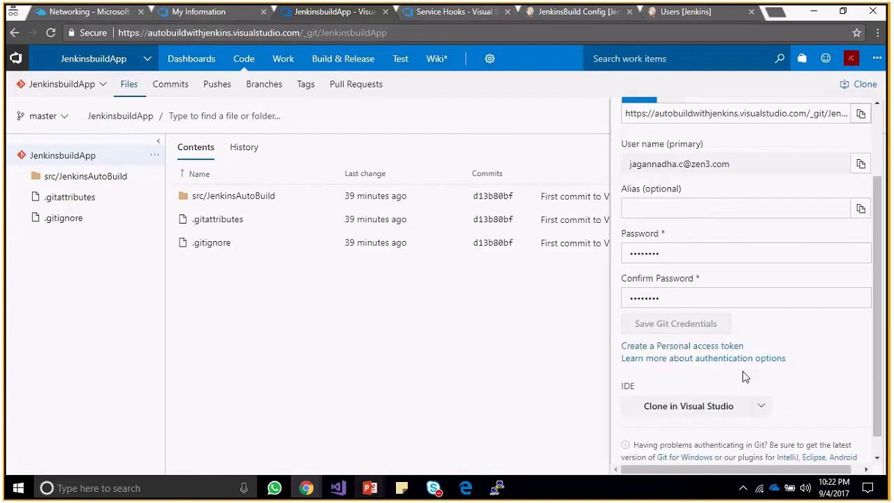
scroll(745, 377, down, 1)
scroll(719, 374, up, 4)
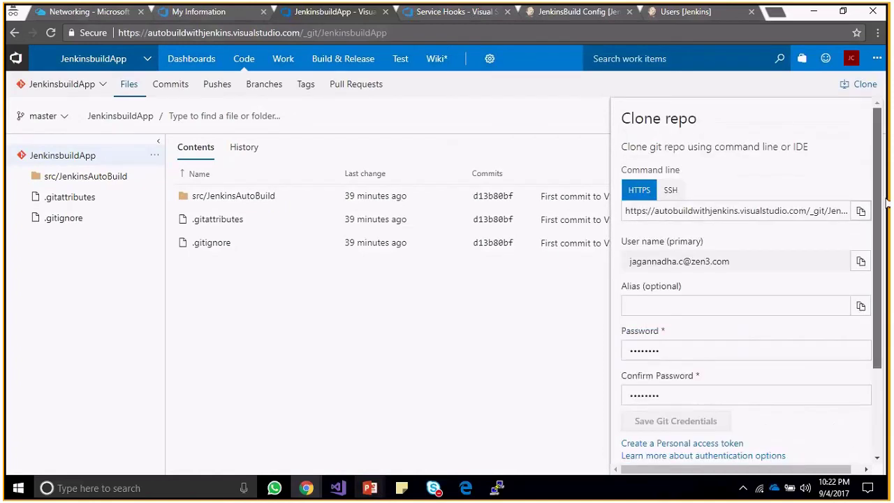
key(ctrl+a)
key(BackSpace)
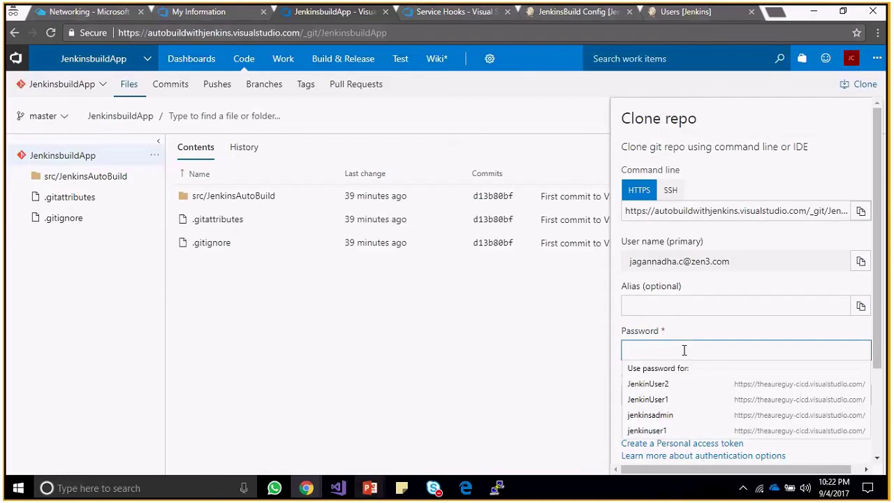
key(Escape)
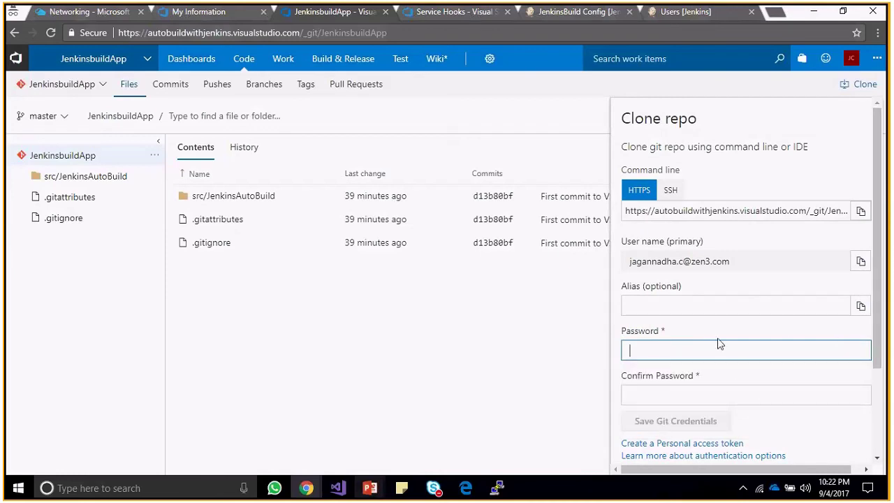
scroll(878, 331, down, 1)
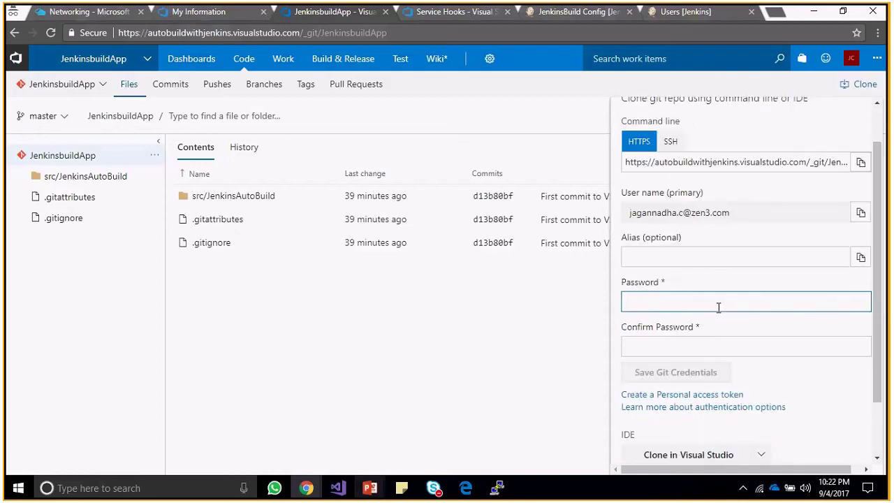
click(718, 307)
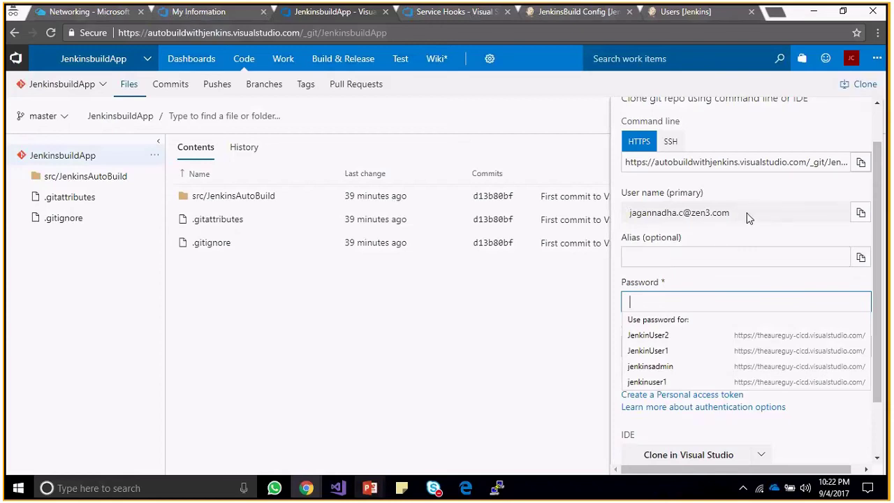
key(Down)
key(Return)
scroll(721, 175, up, 1)
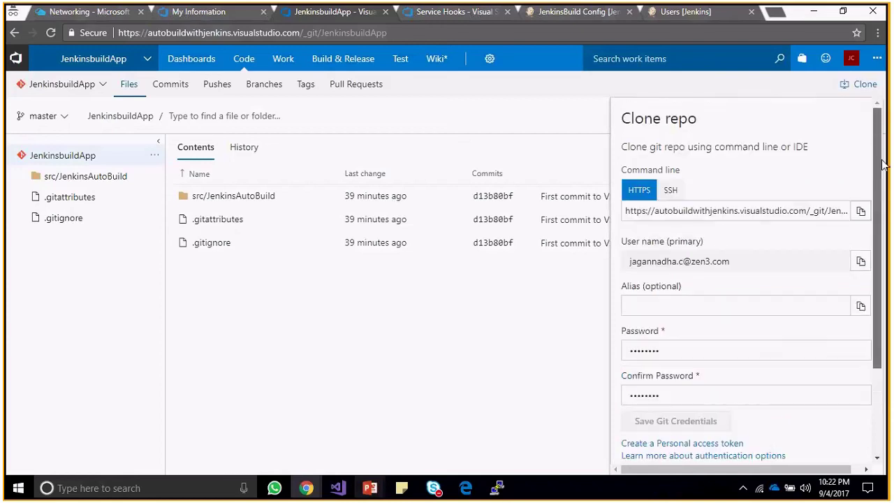
Toggle the clone address between SSH and HTTPS, reopen Clone, focus the alias field, then switch to Azure.
click(672, 190)
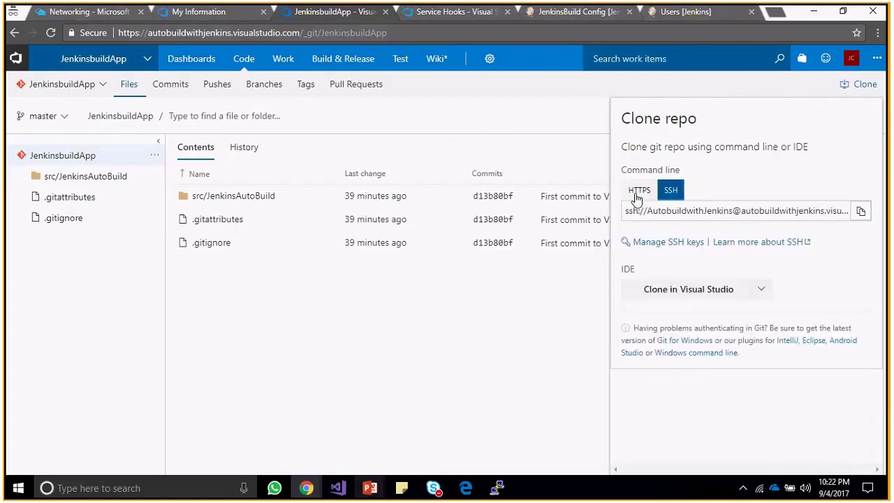
click(635, 200)
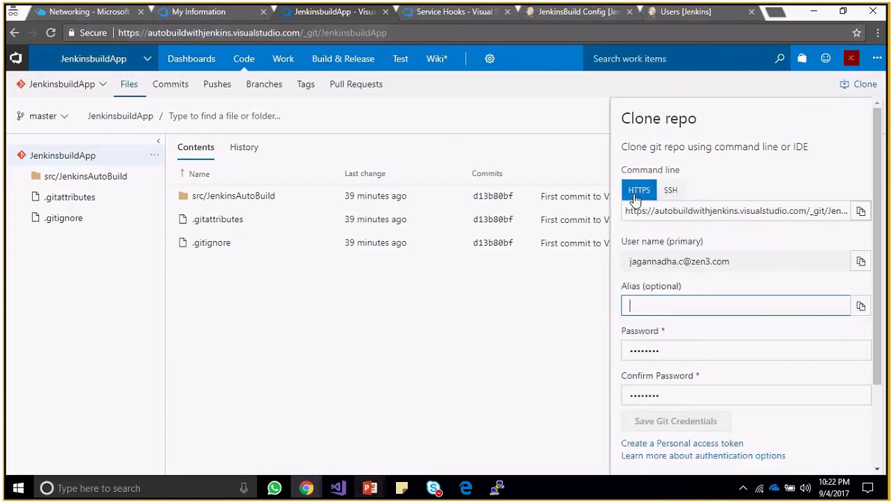
click(861, 86)
click(859, 87)
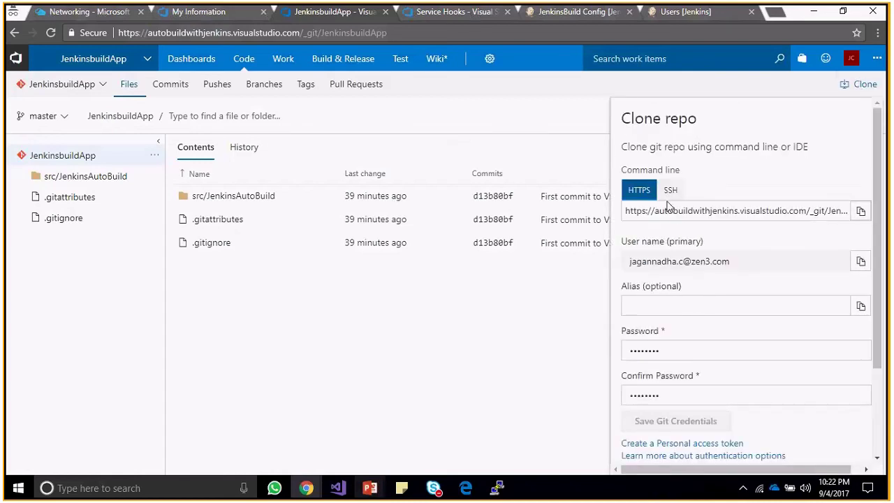
double_click(721, 261)
click(679, 307)
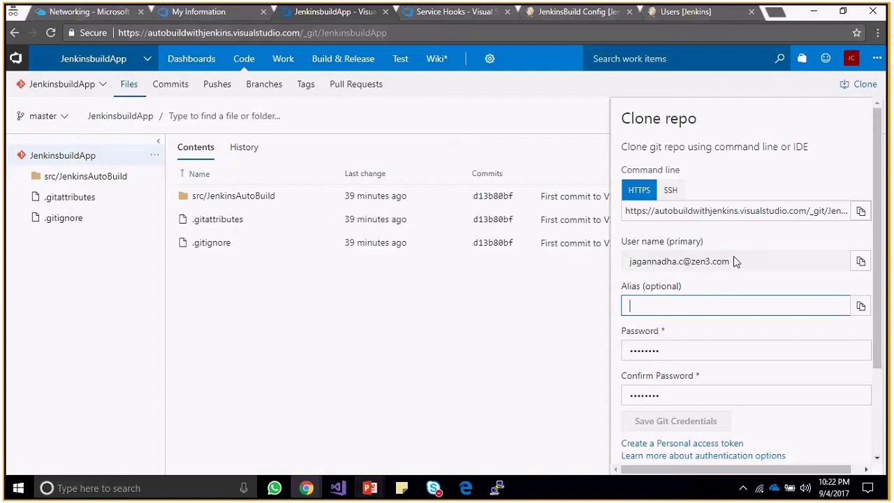
key(alt+Tab)
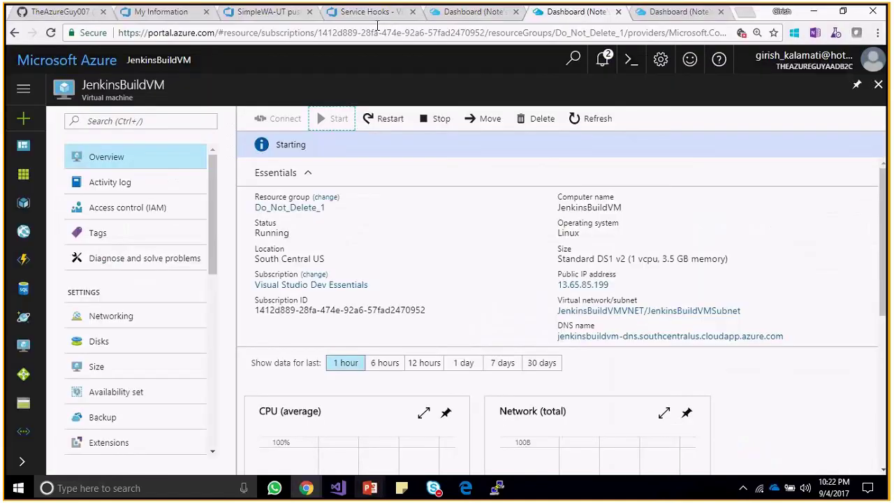
Cycle through the Service Hooks, Azure notes dashboard and JenkinsBuildVM tabs, ending on SimpleWA-UT pushes.
click(373, 12)
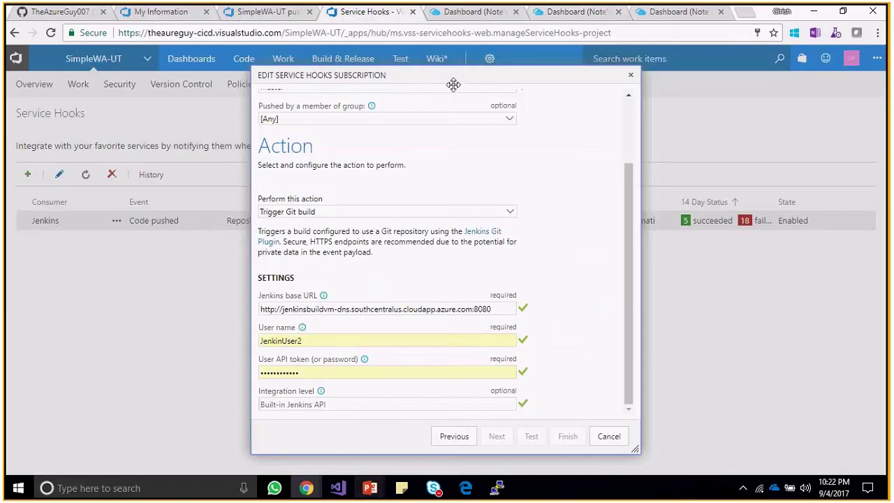
key(ctrl+shift+Tab)
key(ctrl+Tab)
key(ctrl+Tab)
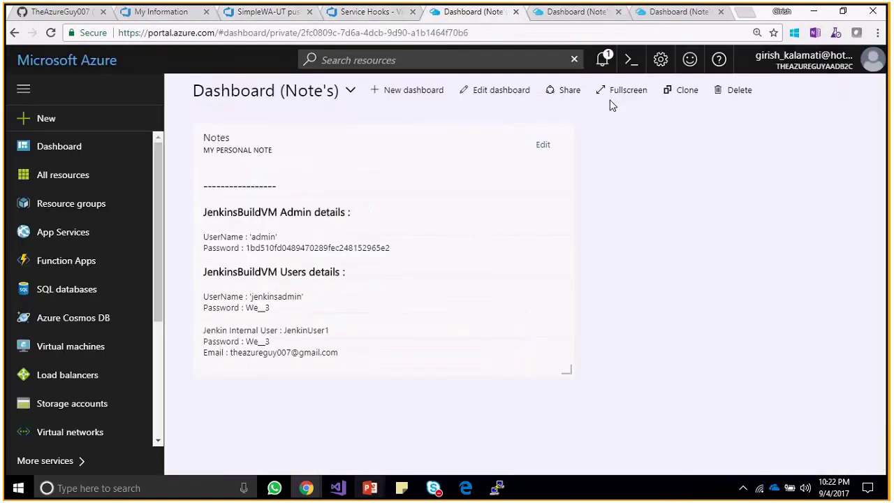
click(243, 14)
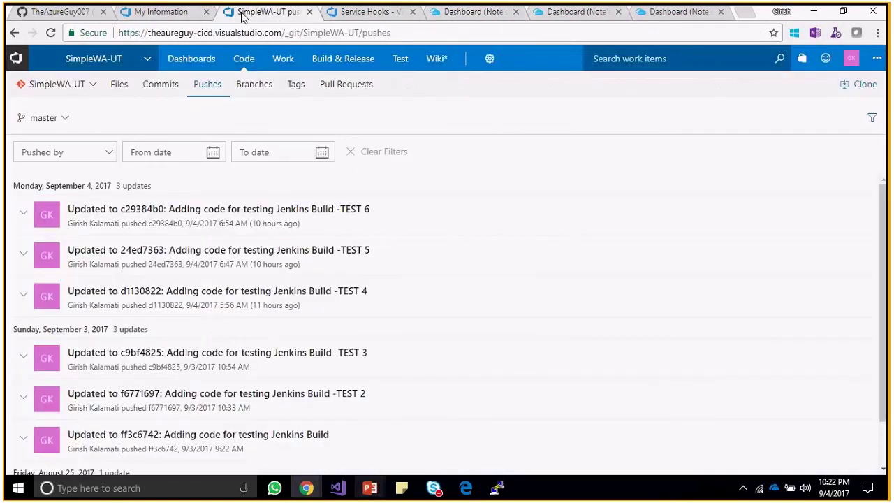
click(573, 14)
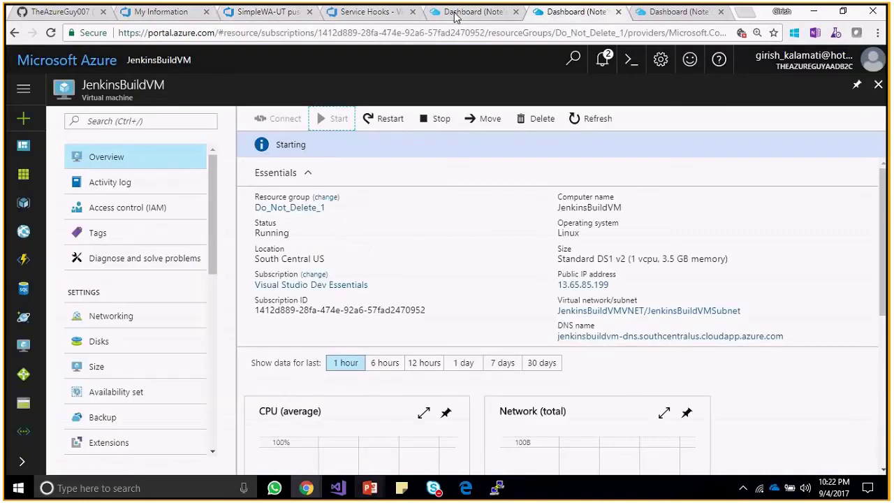
click(454, 14)
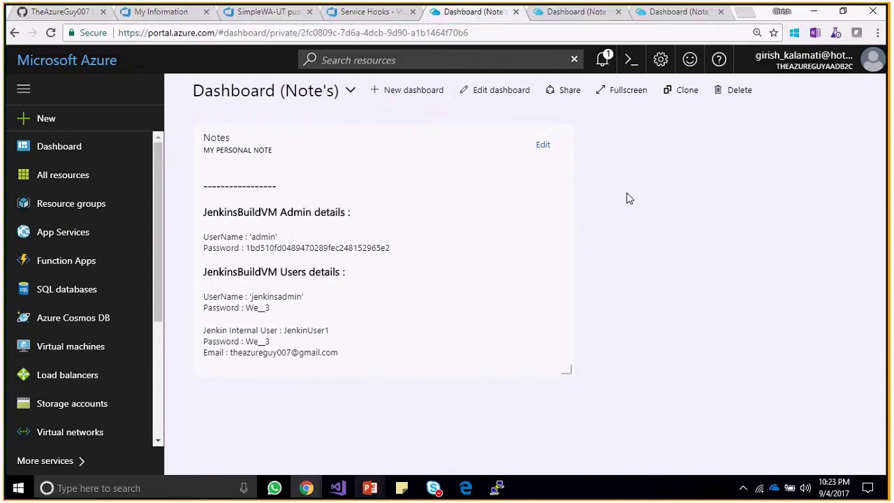
click(300, 15)
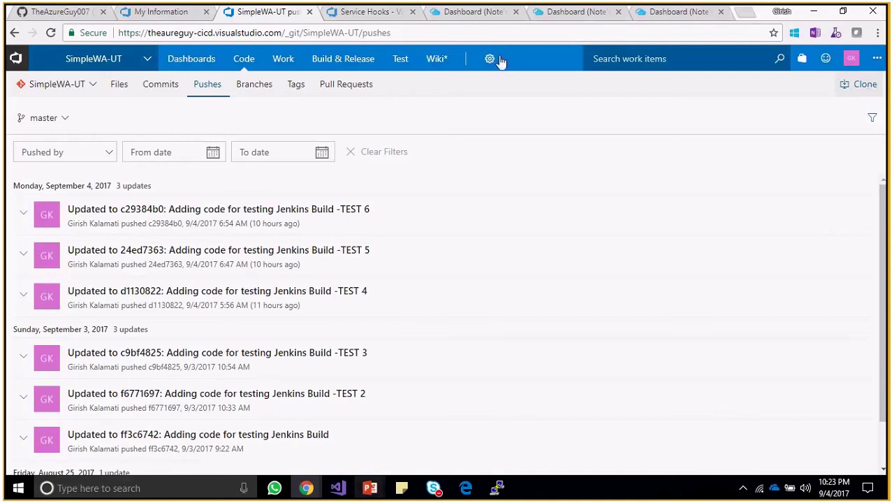
Reload the SimpleWA-UT Pushes page and generate Git credentials from the Clone panel.
click(850, 59)
click(52, 34)
click(852, 86)
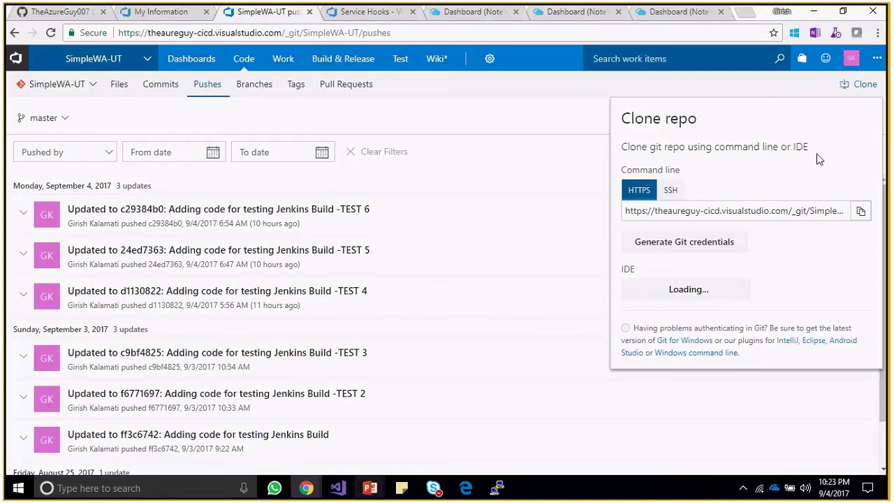
click(732, 246)
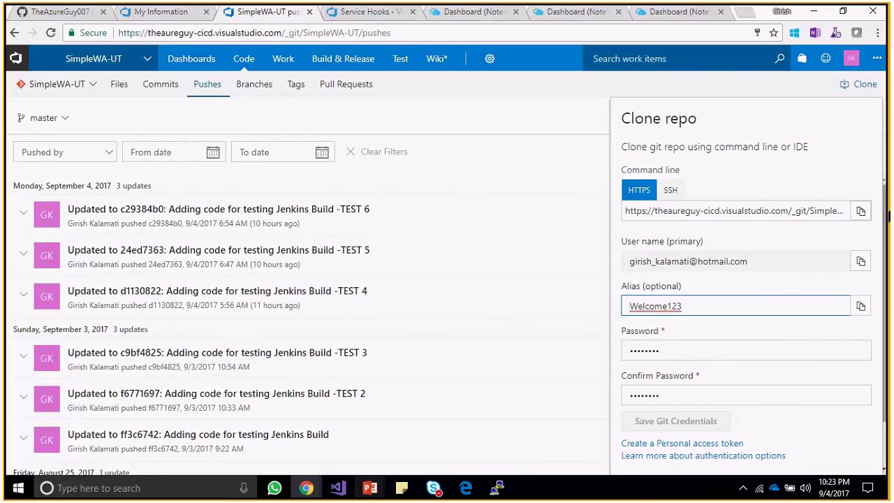
Reopen the Clone panel, check the Jenkins service hook subscription, then minimise the browser.
click(887, 219)
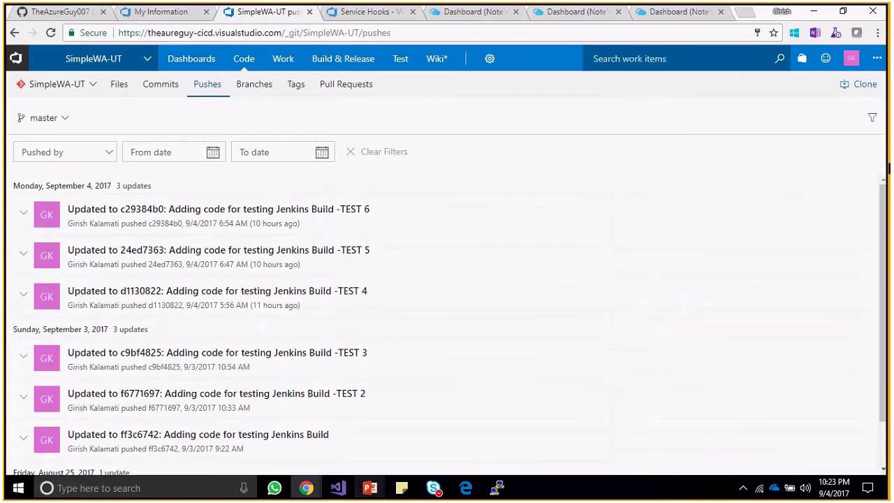
click(858, 84)
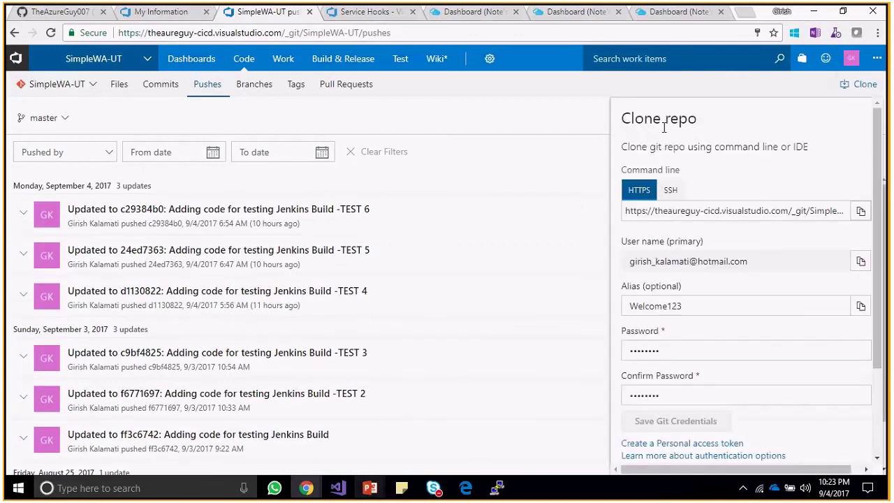
click(364, 12)
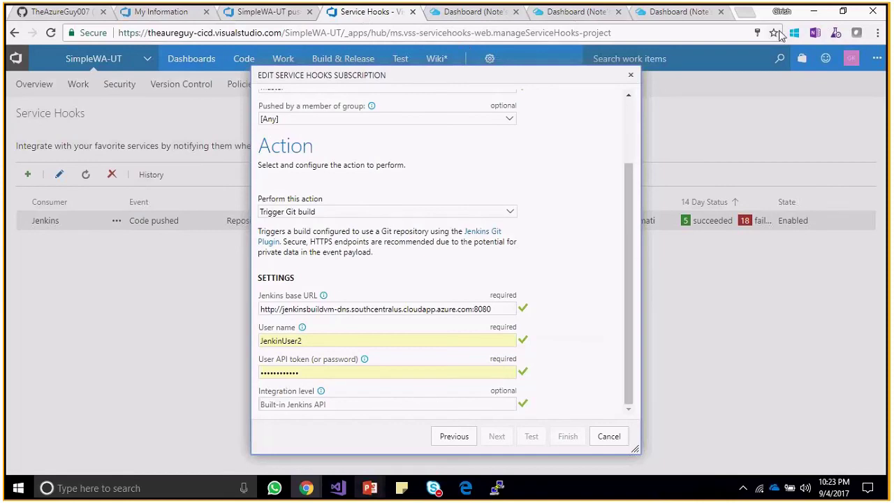
click(815, 13)
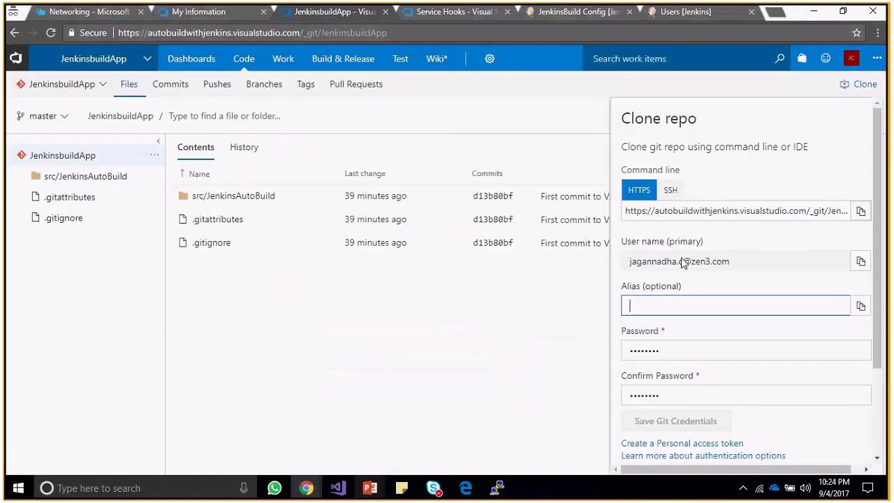
Reload the JenkinsbuildApp repository page and choose Generate Git credentials in the Clone panel.
click(732, 234)
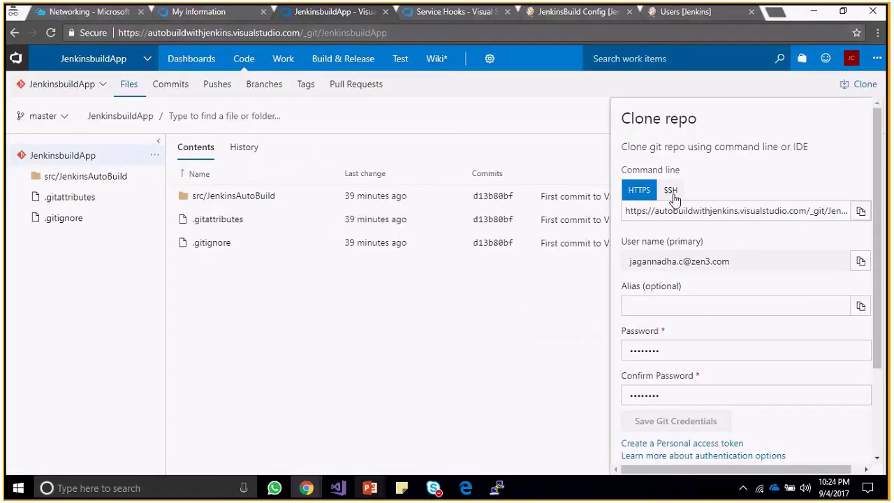
click(633, 192)
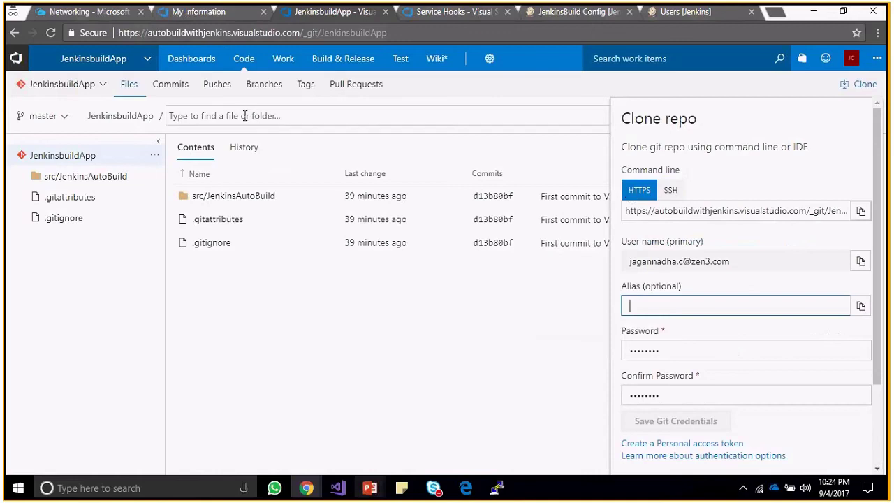
click(52, 33)
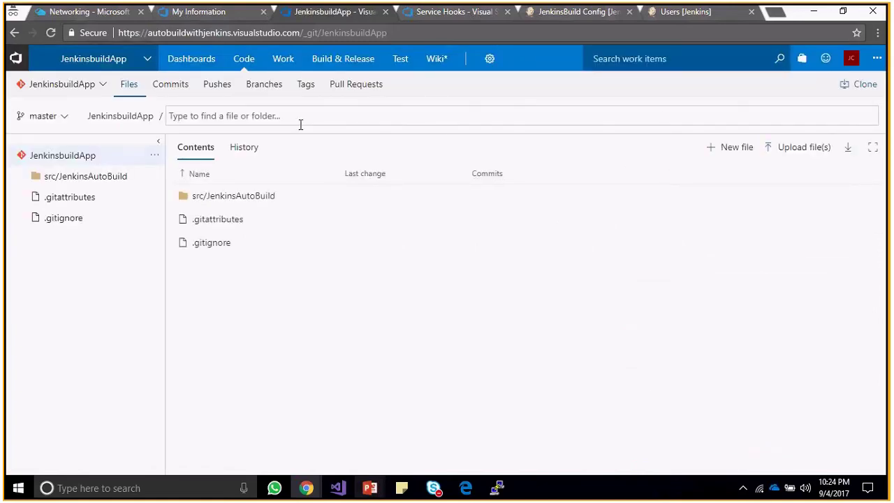
click(865, 86)
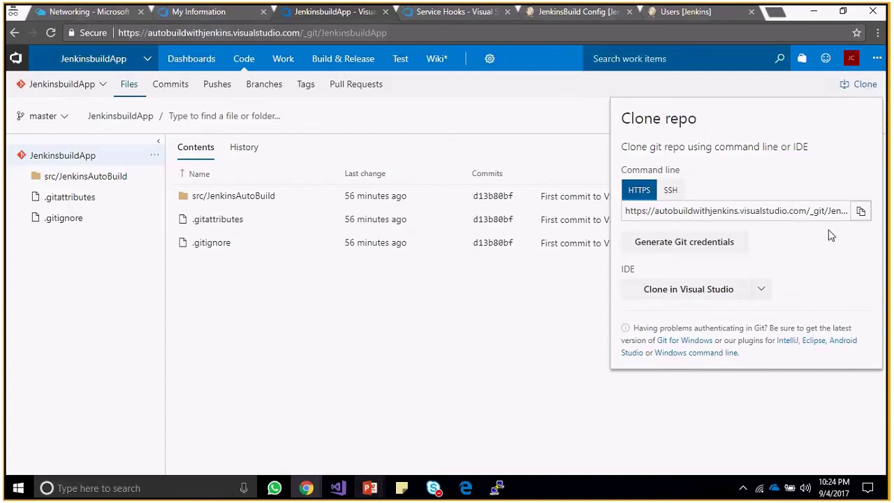
click(697, 242)
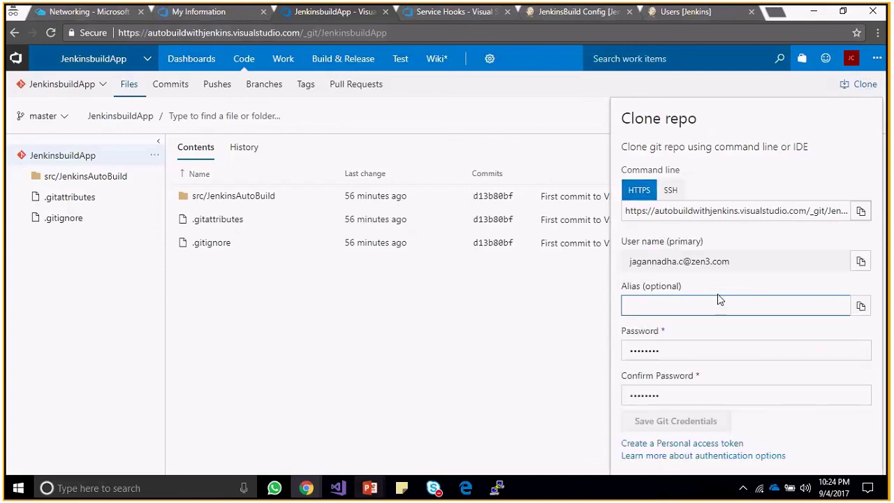
click(838, 264)
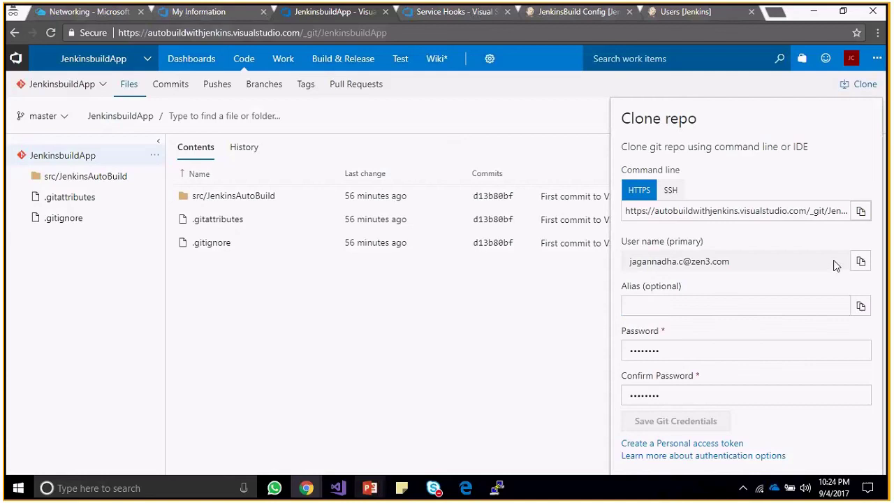
Enter an alias and the password twice, then save the Git credentials, which fails as alias is taken.
click(688, 302)
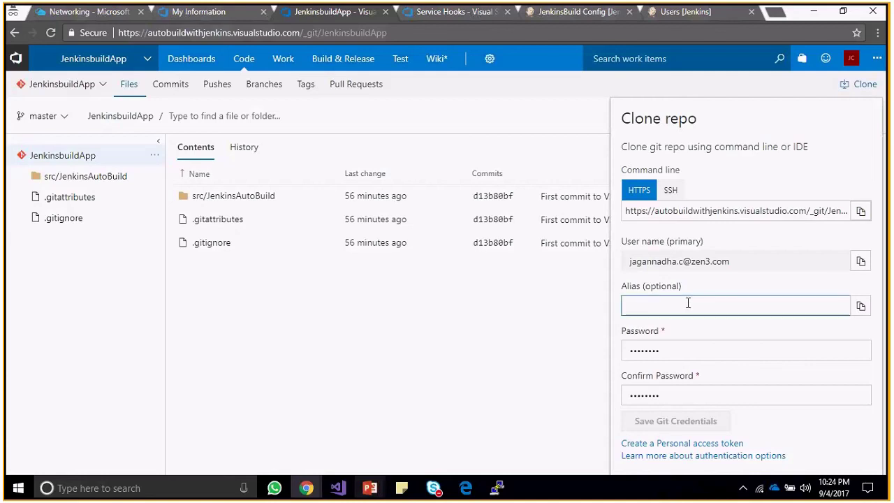
text(G)
key(BackSpace)
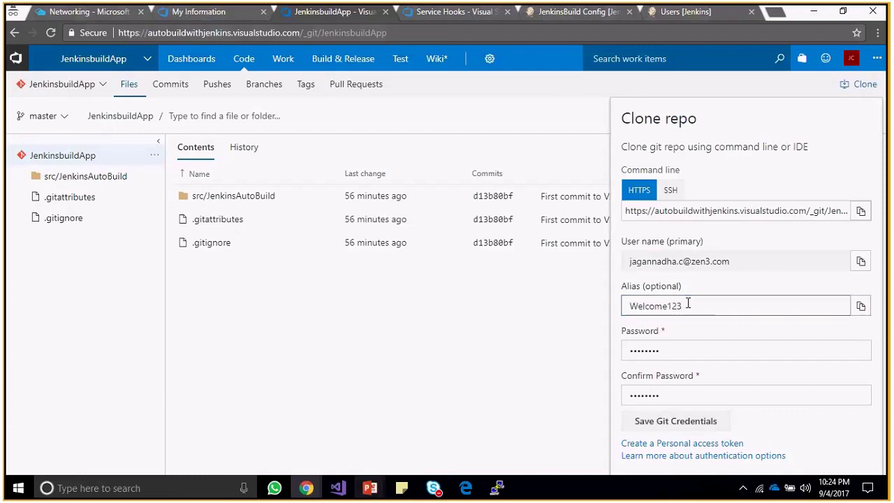
key(Tab)
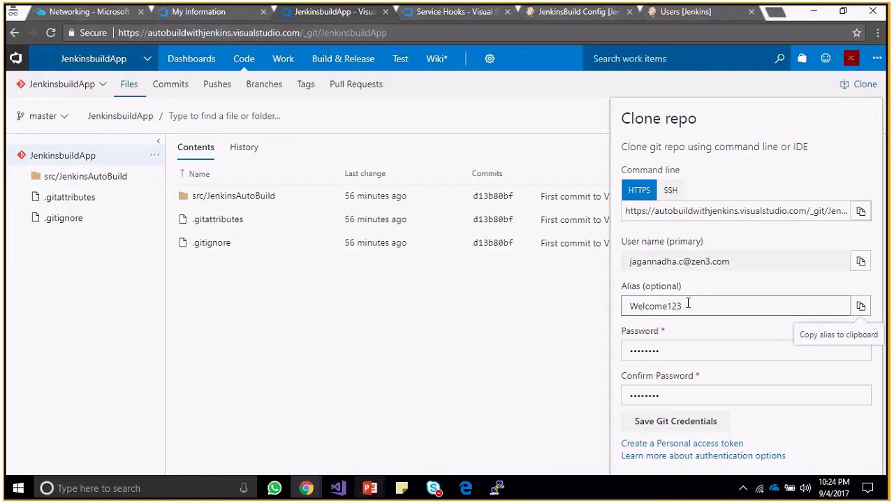
click(671, 355)
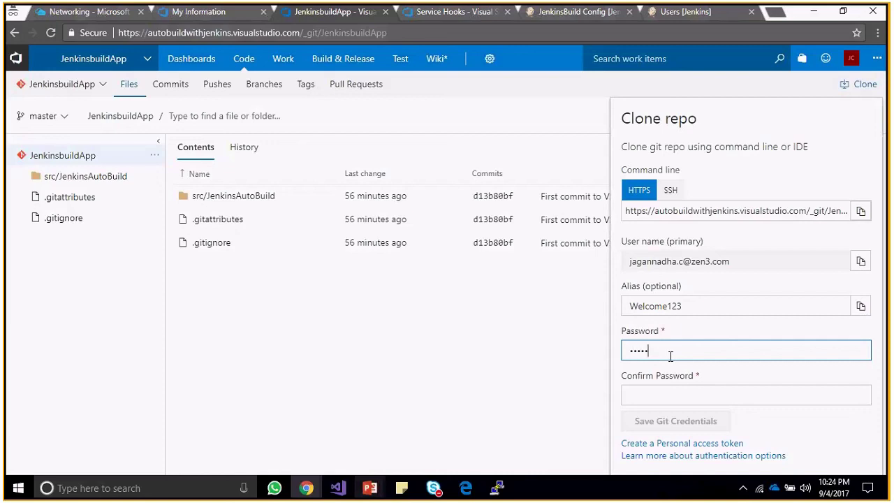
key(Tab)
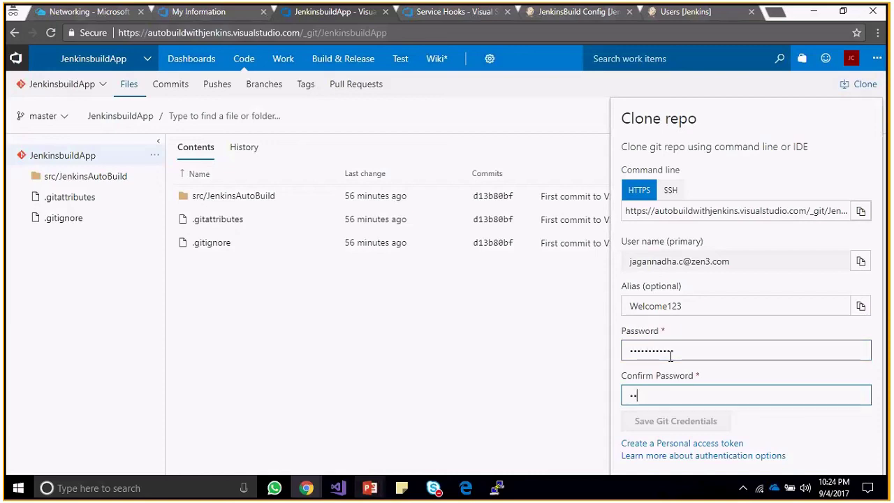
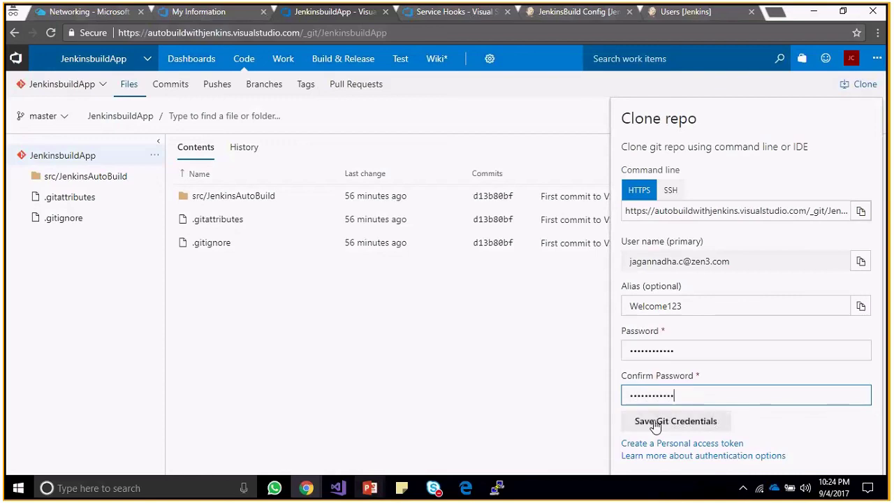
click(678, 425)
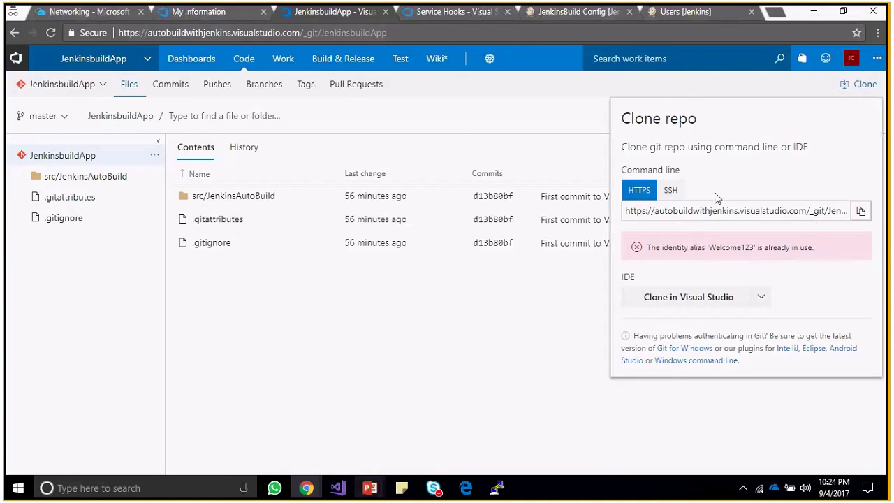
click(669, 192)
Reload the repository page and start generating Git credentials again in the Clone panel.
click(639, 190)
click(52, 33)
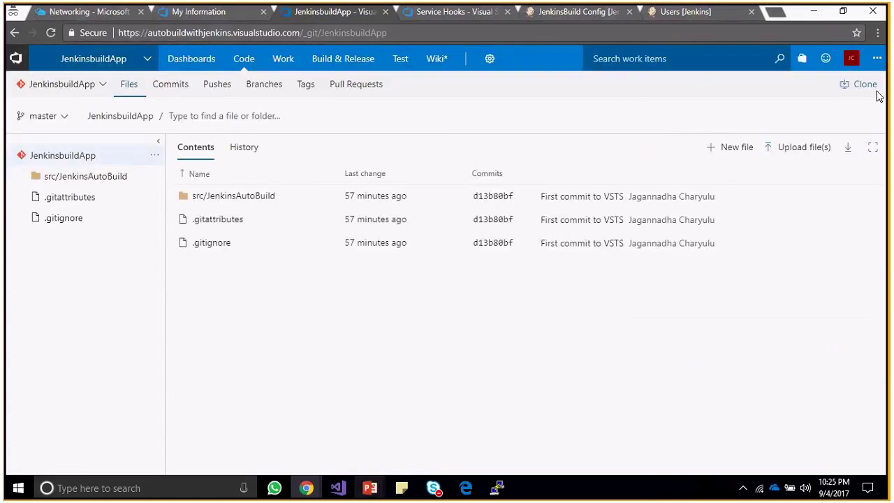
click(865, 84)
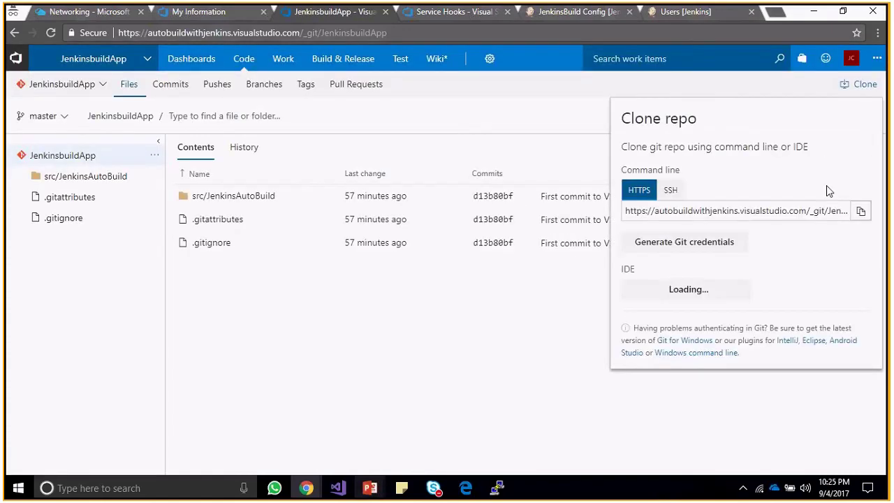
click(713, 244)
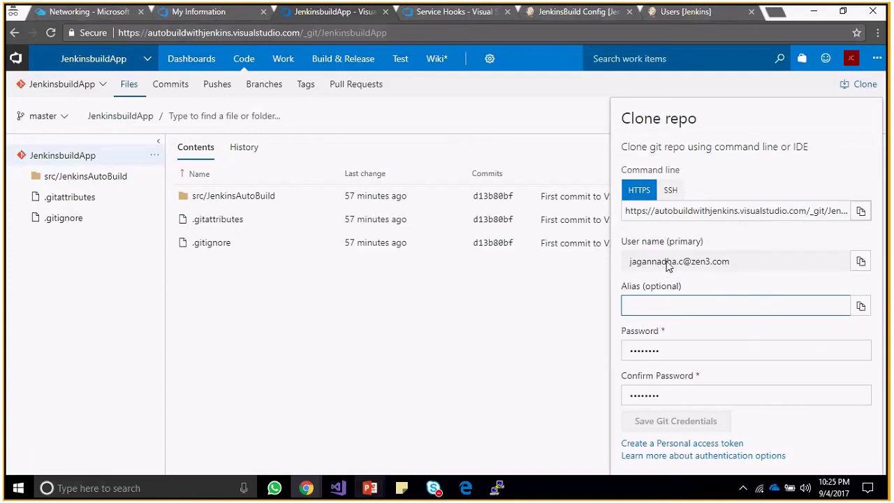
Save Git credentials with an alias built from the user name plus 123 and a new password.
click(860, 261)
click(691, 306)
key(ctrl+v)
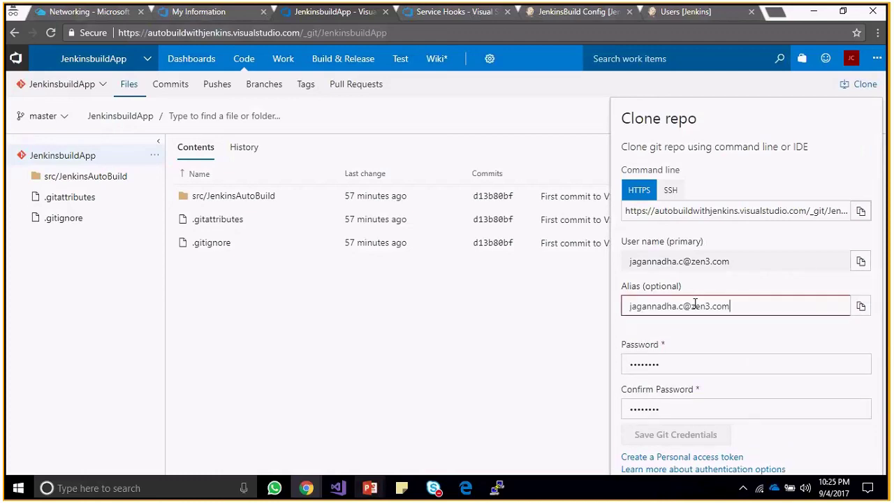
text(\\)
key(BackSpace)
key(BackSpace)
key(BackSpace)
key(BackSpace)
key(BackSpace)
key(BackSpace)
key(BackSpace)
key(BackSpace)
key(BackSpace)
key(BackSpace)
key(BackSpace)
key(BackSpace)
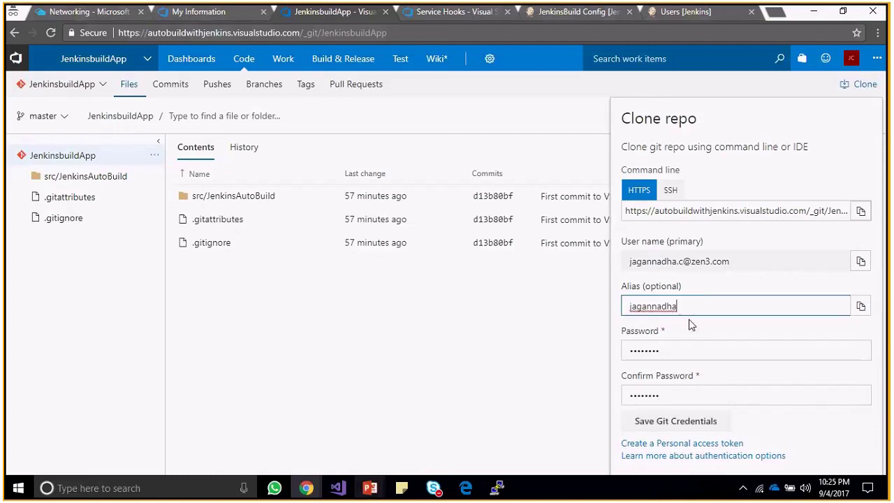
text(123)
click(670, 349)
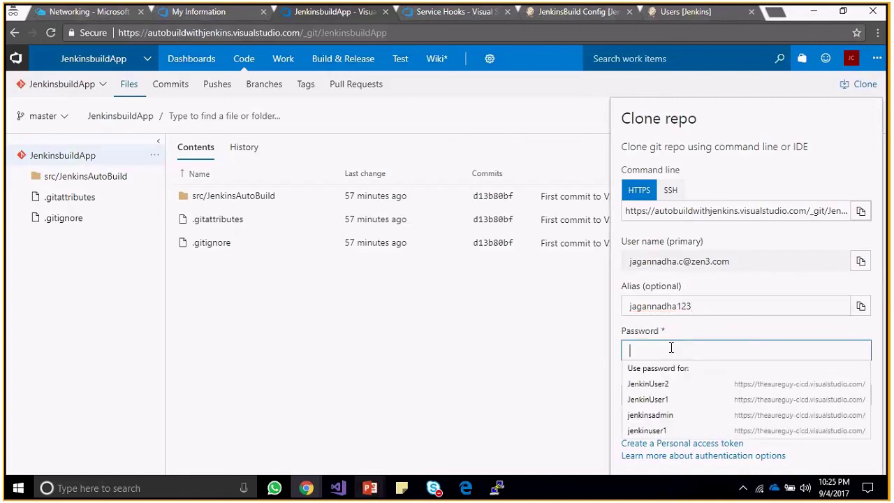
text(•••••••)
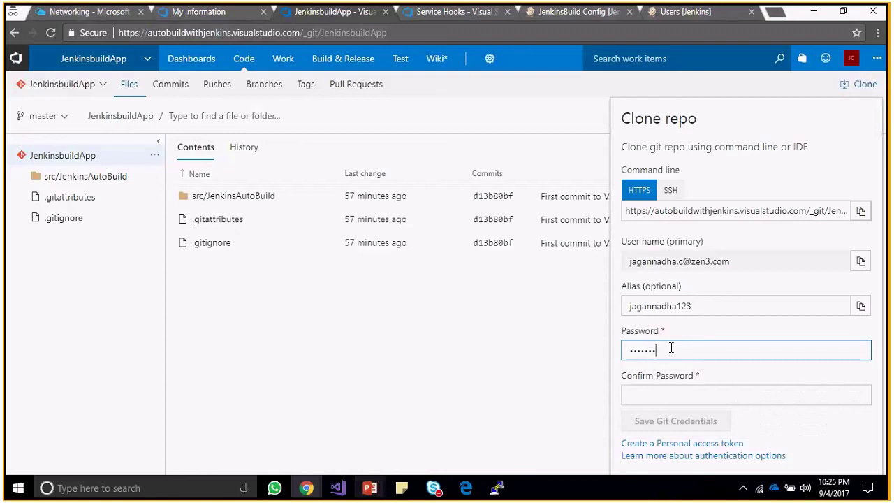
text(•••••)
key(Tab)
text(••••••••••••)
click(676, 420)
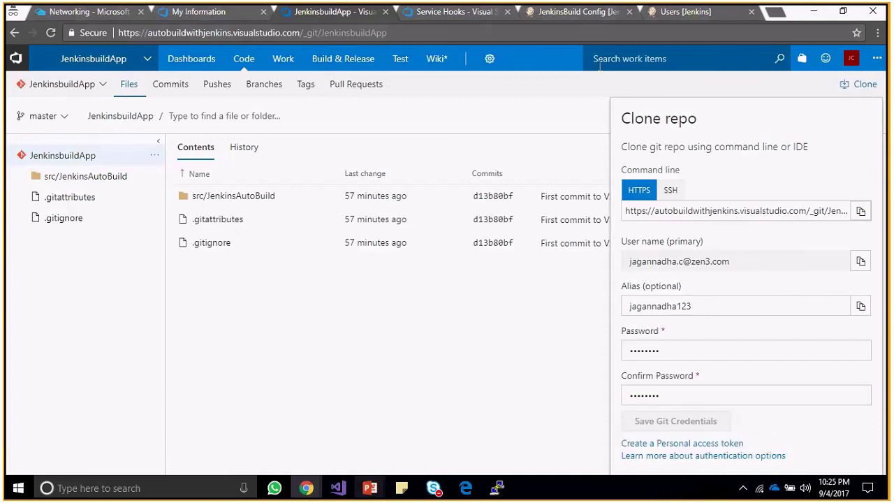
click(597, 17)
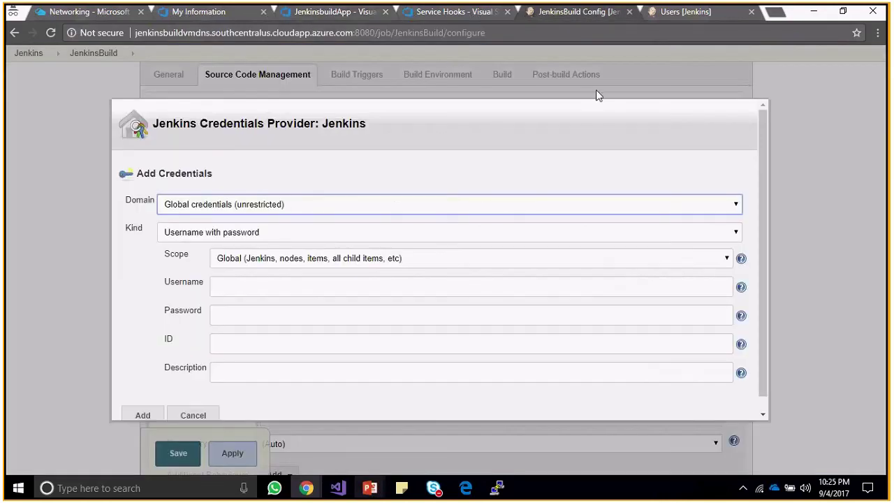
Fill the Jenkins credential's Username with the copied VSTS user name and enter its password.
click(269, 286)
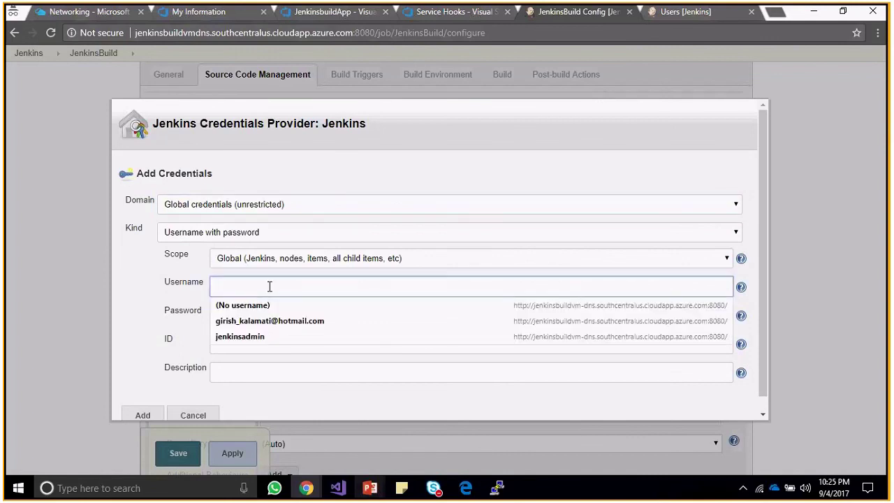
key(ctrl+v)
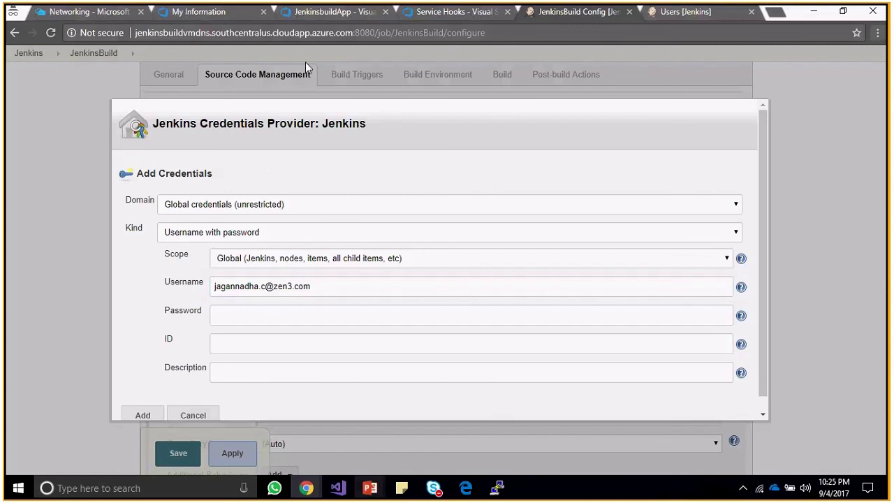
click(303, 17)
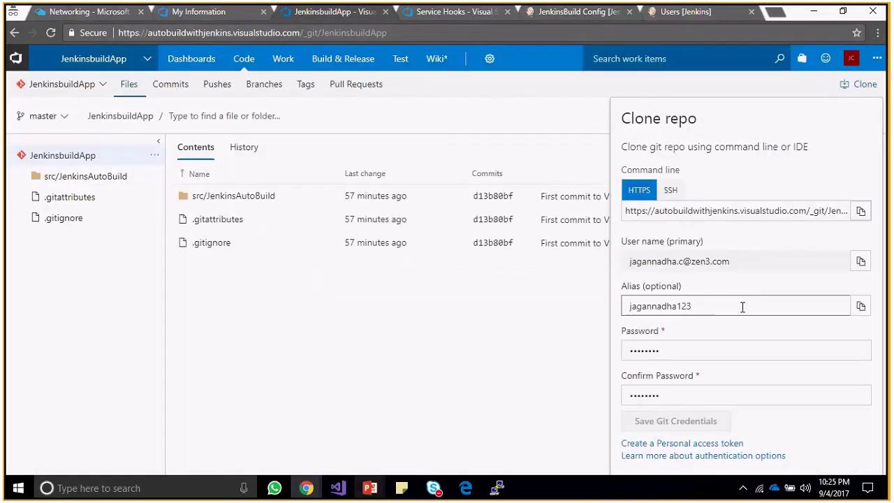
click(862, 262)
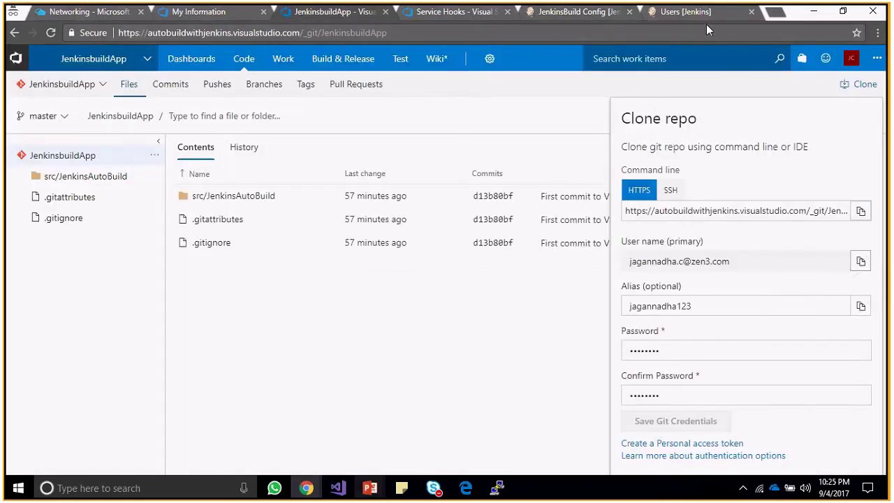
click(702, 14)
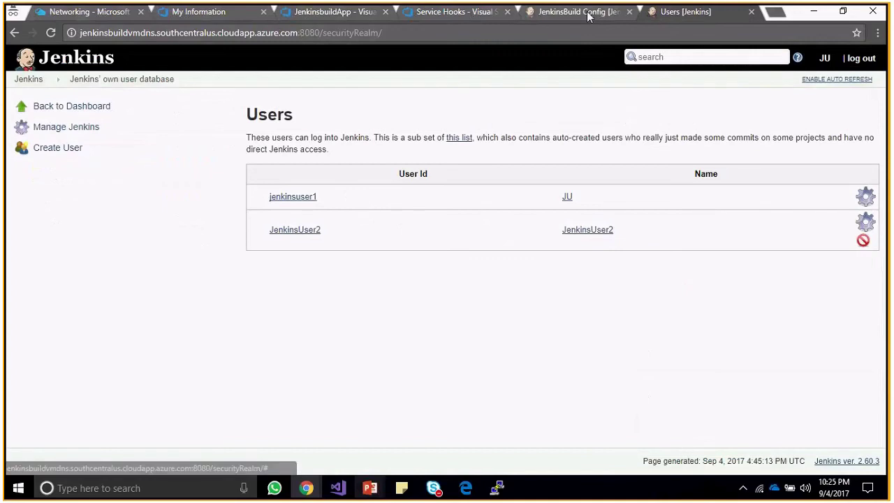
click(588, 14)
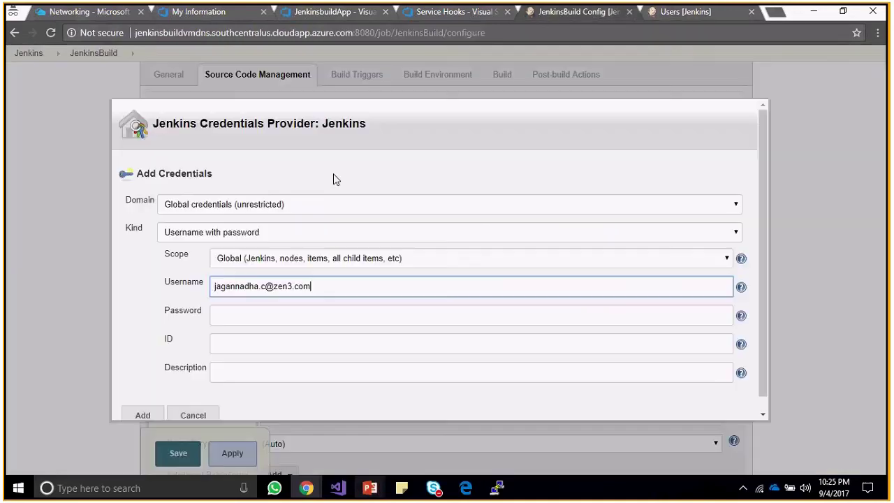
click(261, 321)
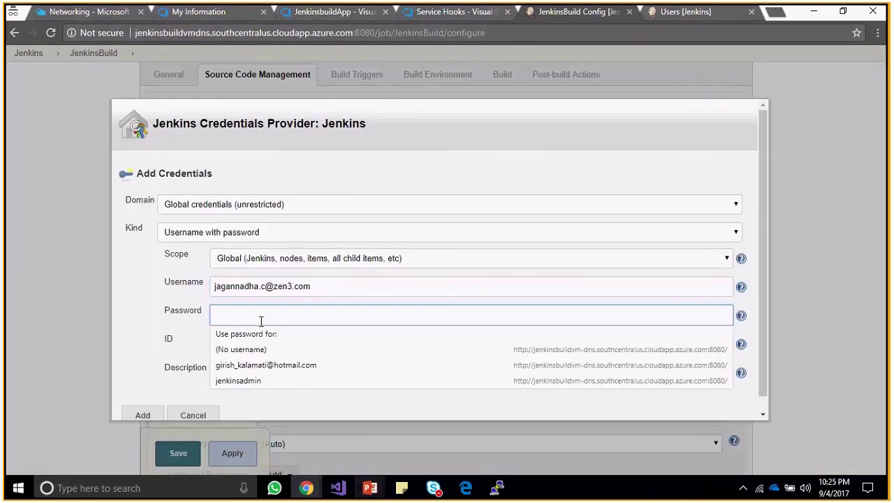
text(•••••)
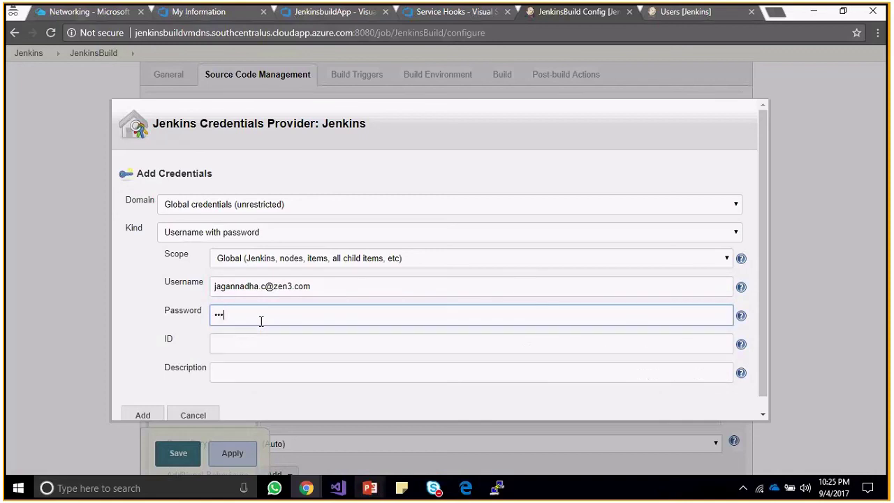
text(•••••••)
Set the credential ID and Description to the user name without its domain part, then add it.
click(258, 345)
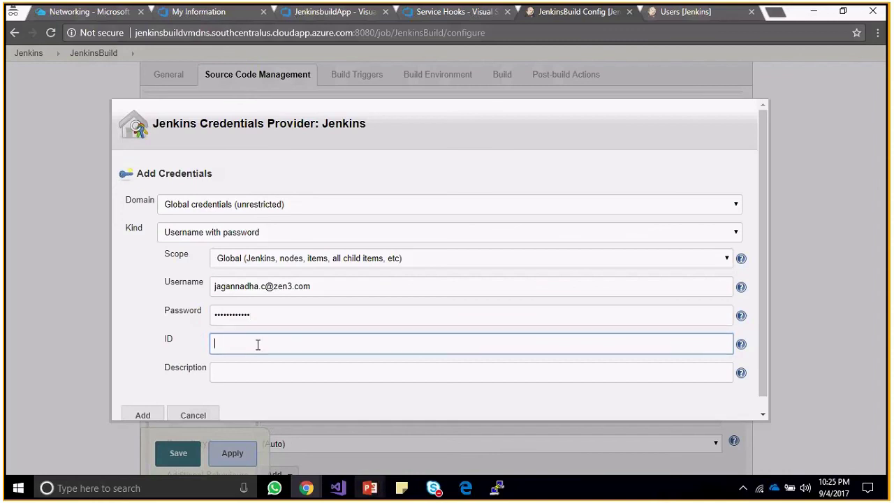
key(ctrl+v)
click(250, 379)
key(ctrl+v)
click(349, 342)
key(BackSpace)
key(BackSpace)
key(BackSpace)
key(BackSpace)
key(BackSpace)
key(BackSpace)
key(BackSpace)
key(BackSpace)
key(BackSpace)
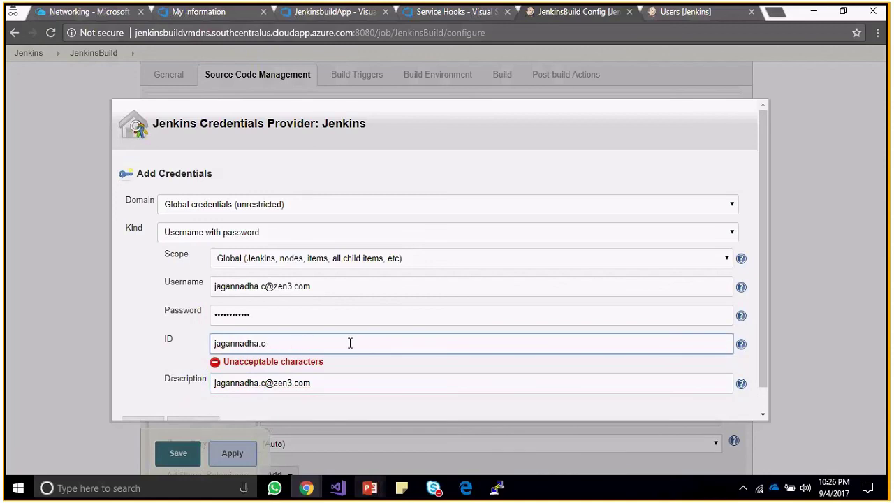
key(Tab)
key(End)
key(BackSpace)
key(BackSpace)
key(BackSpace)
key(BackSpace)
key(BackSpace)
key(BackSpace)
key(BackSpace)
key(BackSpace)
key(BackSpace)
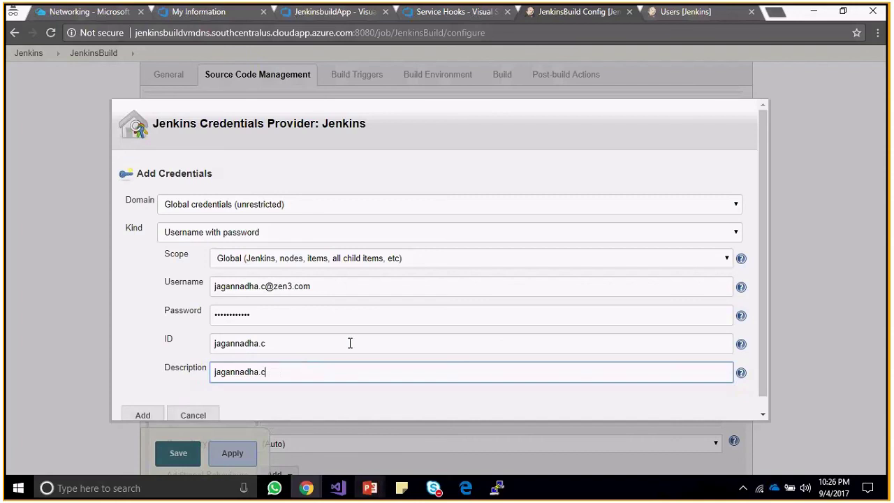
click(156, 417)
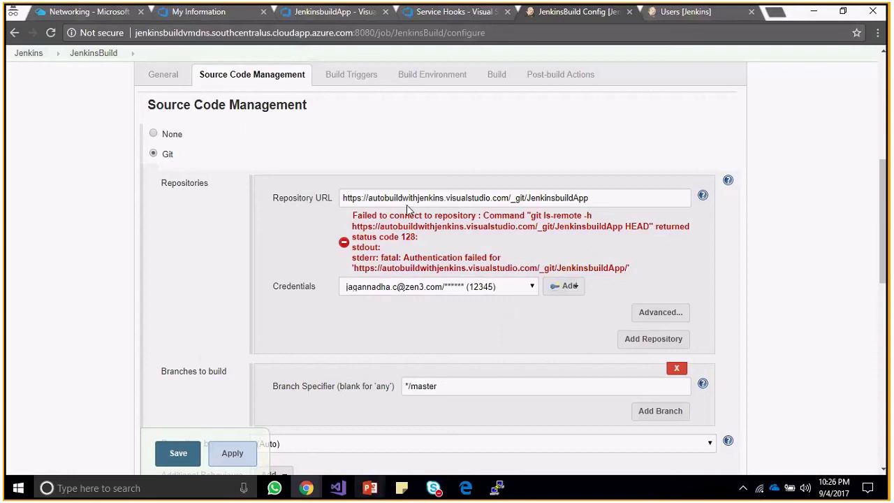
Select the newly added credential for the Git repository, then apply and save the JenkinsBuild configuration.
click(603, 198)
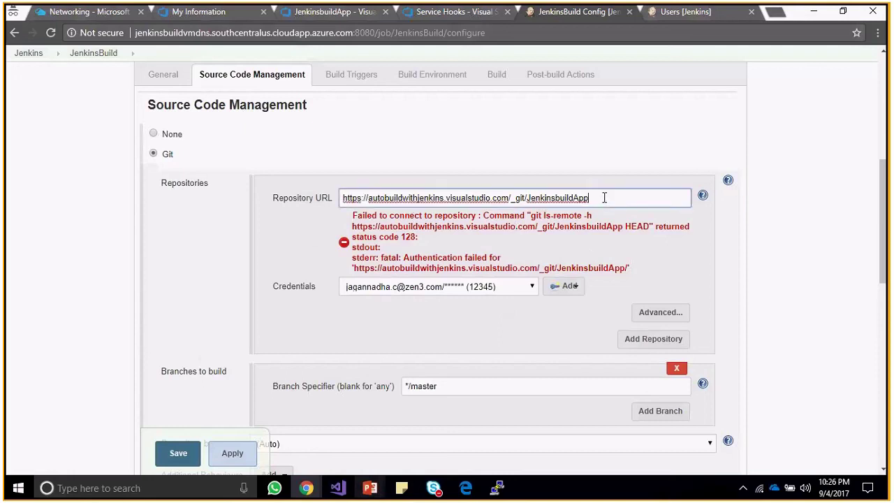
click(517, 289)
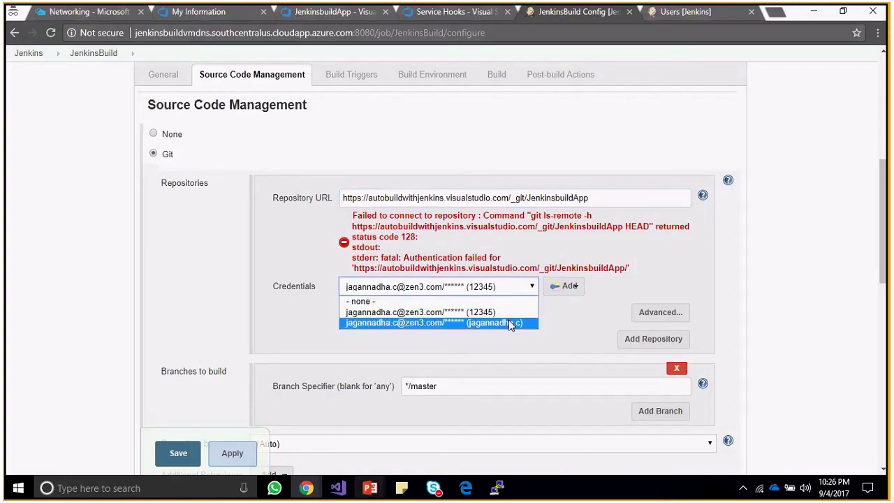
click(510, 324)
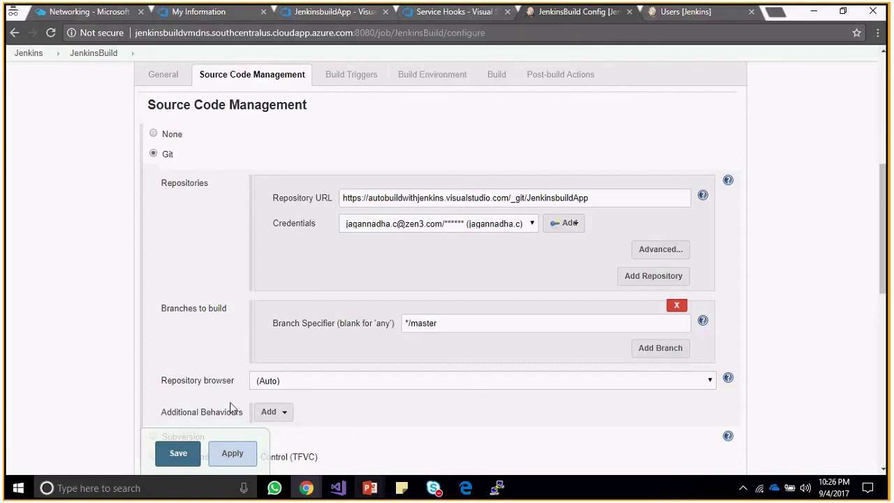
click(231, 453)
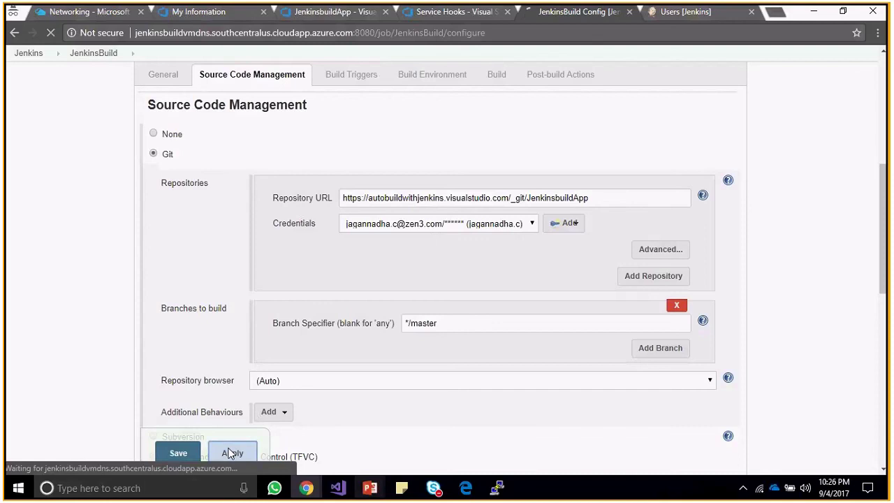
click(180, 454)
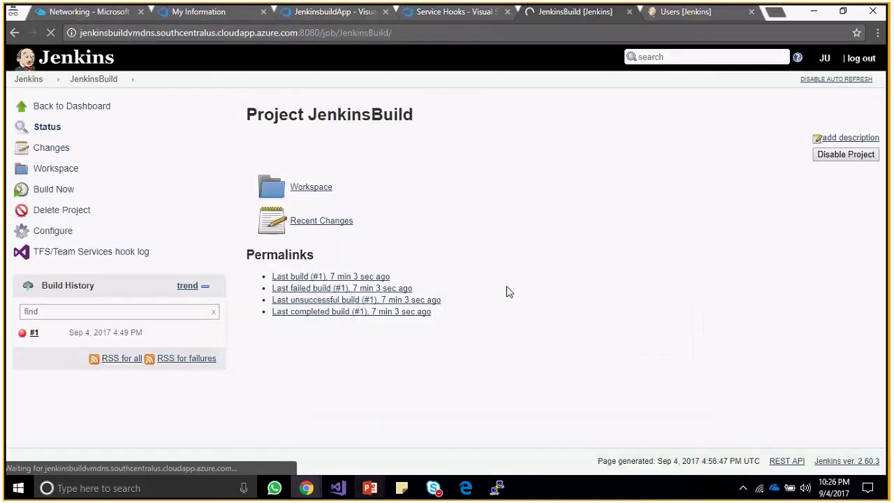
Trigger a new JenkinsBuild build, view successful build #2, then switch to the Visual Studio profile tab.
click(56, 191)
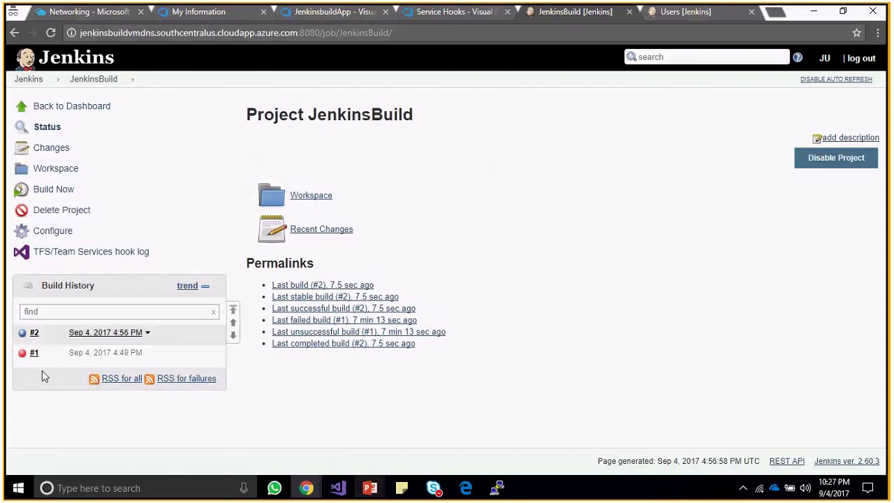
click(33, 333)
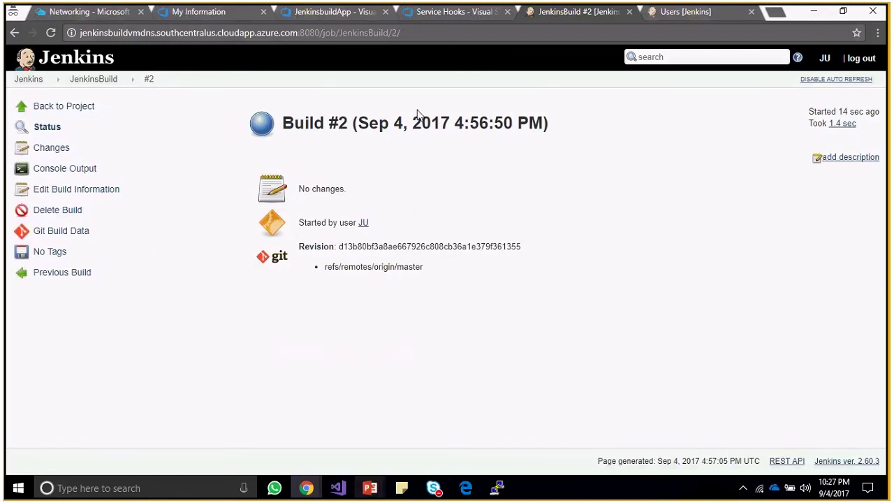
click(212, 13)
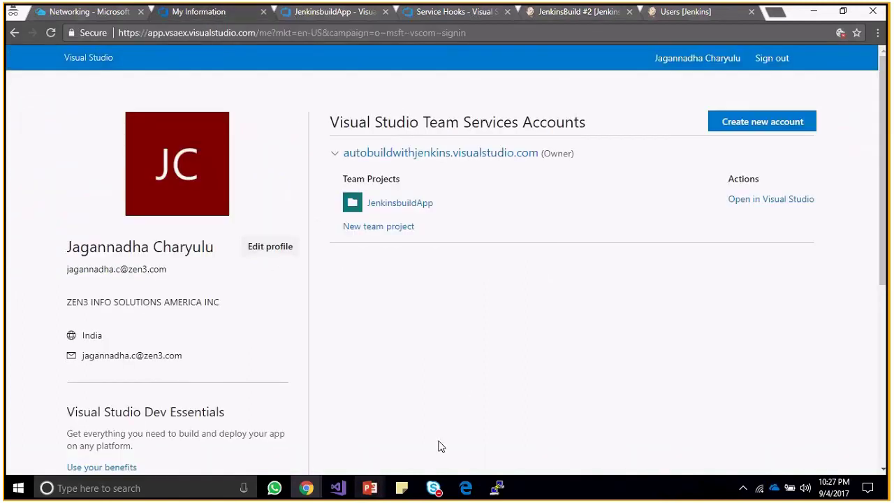
Bring the DevOps ramp-up Batch1 meeting forward and end screen sharing from its toolbar.
mouse_move(433, 487)
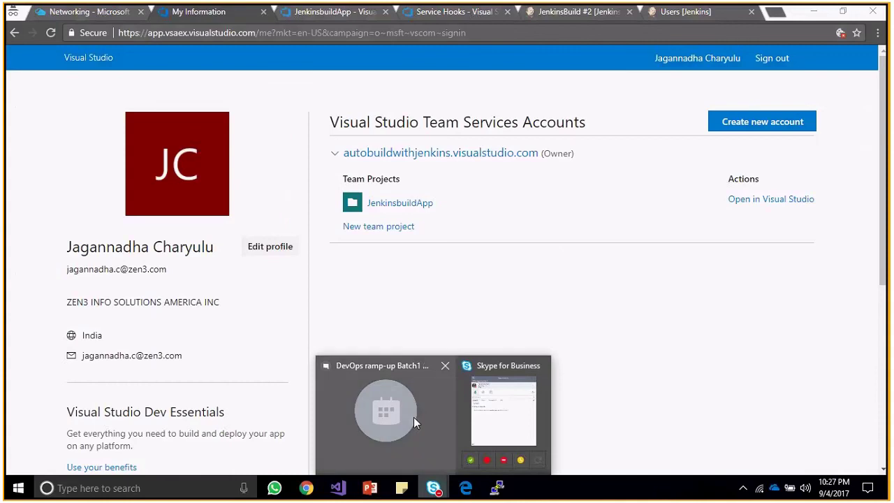
click(413, 417)
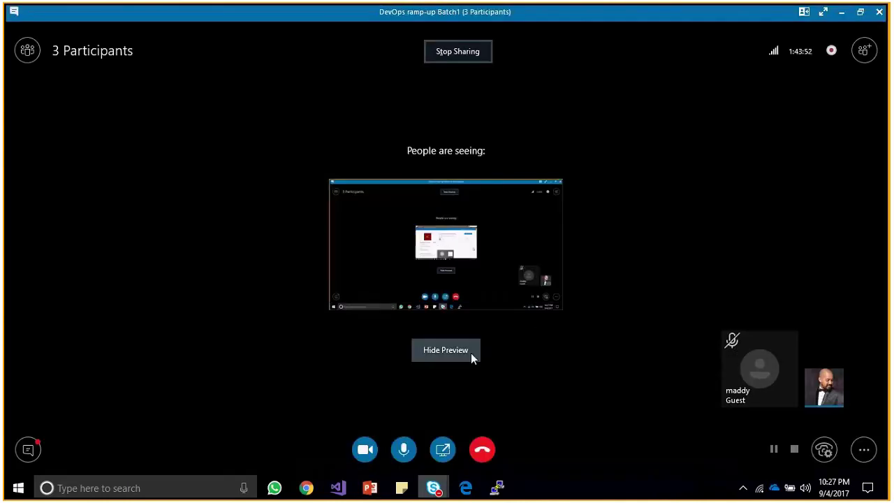
mouse_move(672, 15)
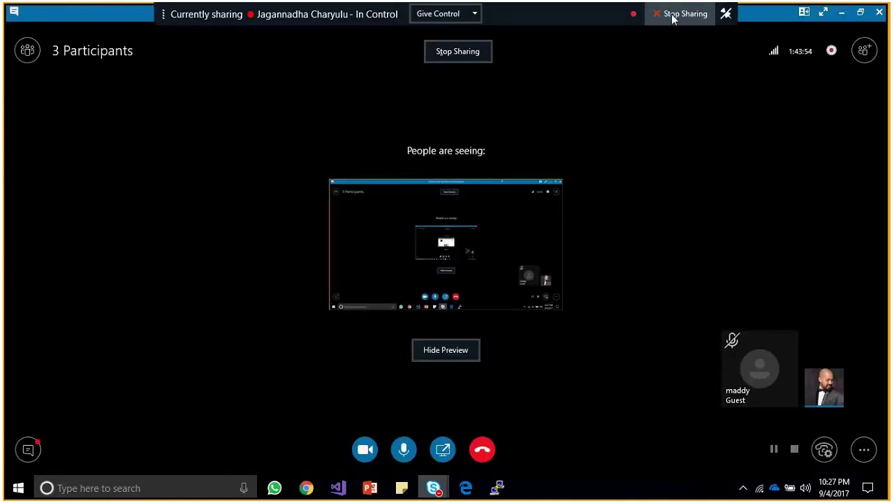
click(672, 15)
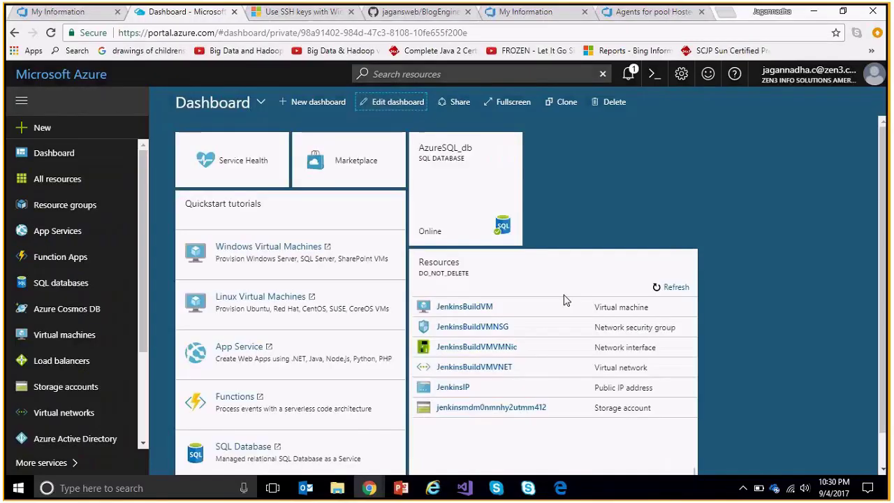
Reload the Azure dashboard, then begin entering visualstudio.com in the Visual Studio profile tab.
key(ctrl+l)
key(Return)
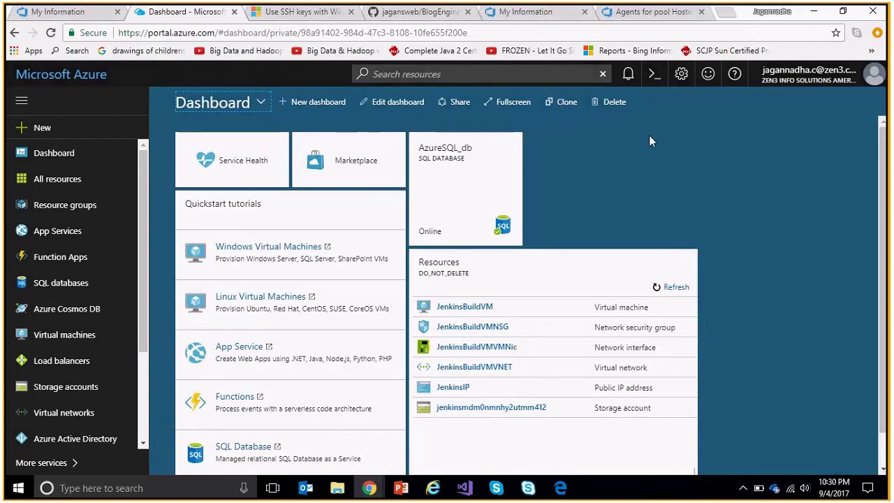
click(524, 12)
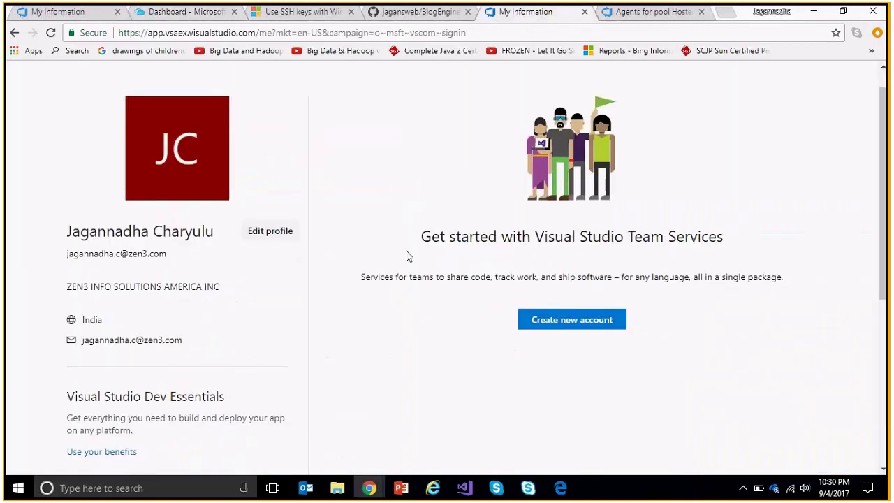
click(406, 33)
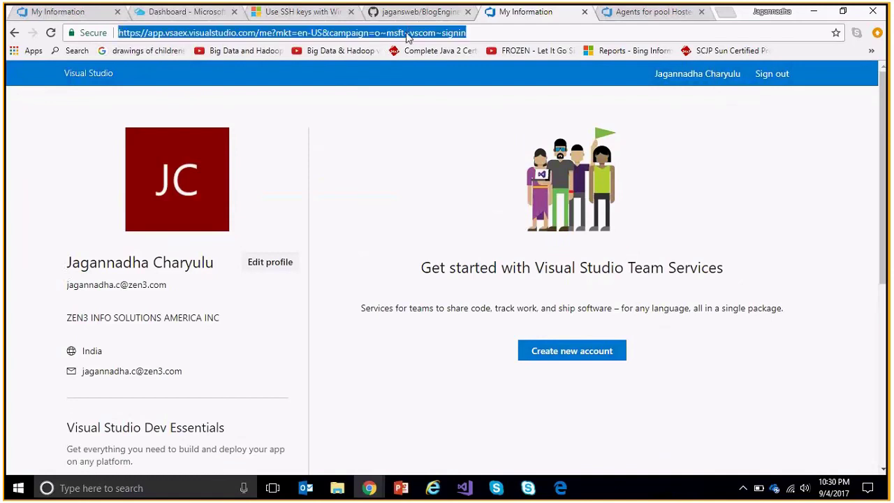
text(visualstudio.com)
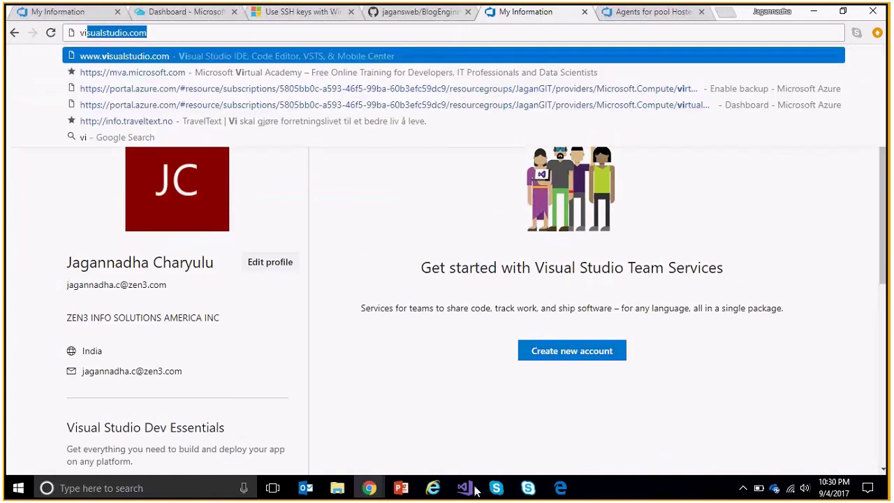
Show the JenkinsAutoBuild solution in Solution Explorer and open Default.aspx in the editor.
click(465, 488)
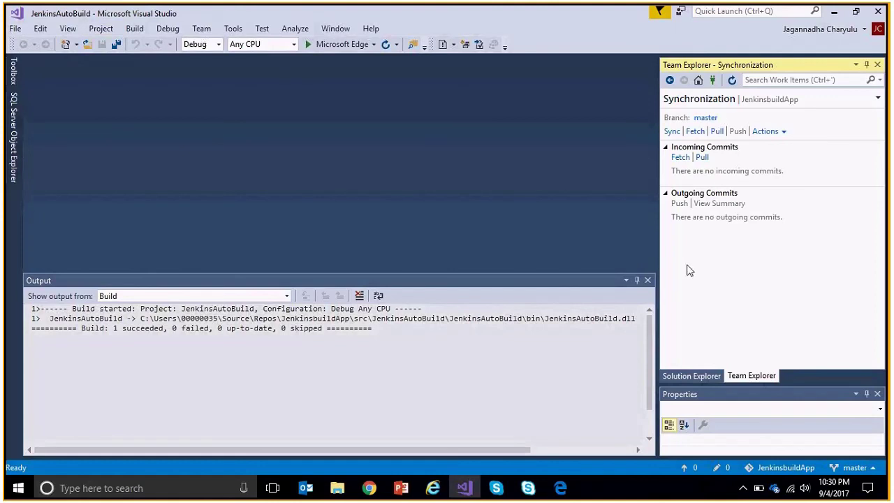
click(692, 376)
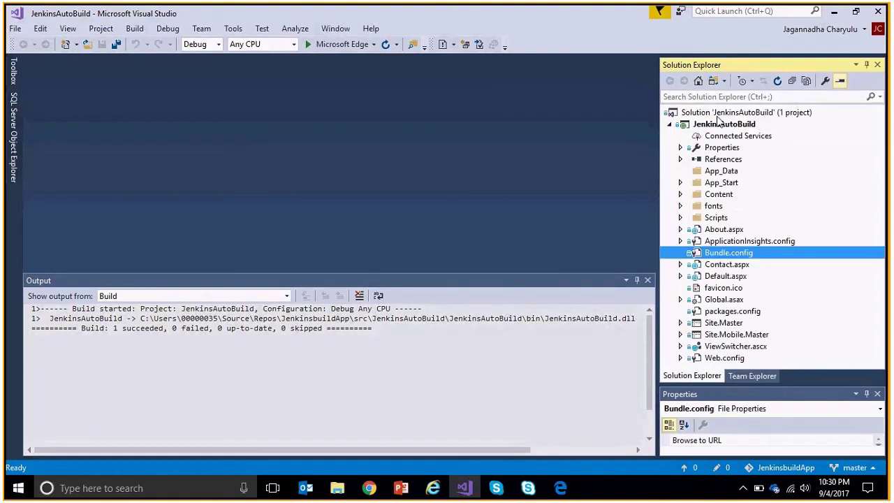
click(724, 123)
click(747, 113)
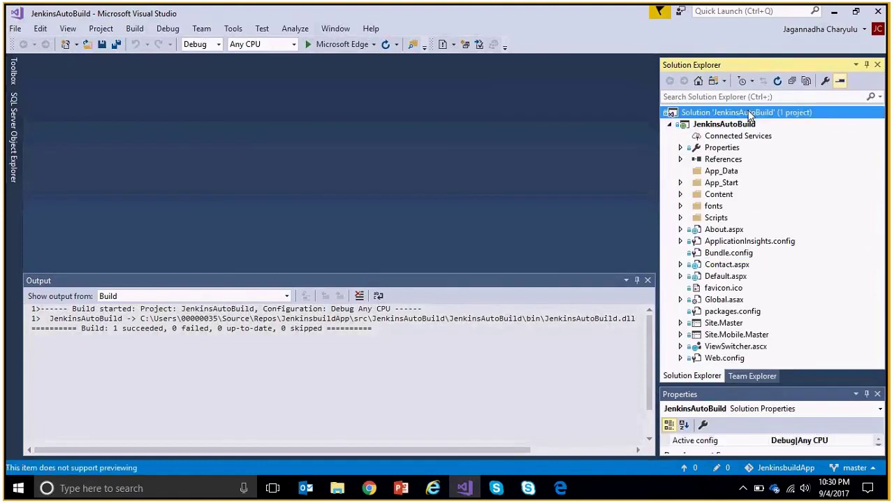
right_click(751, 116)
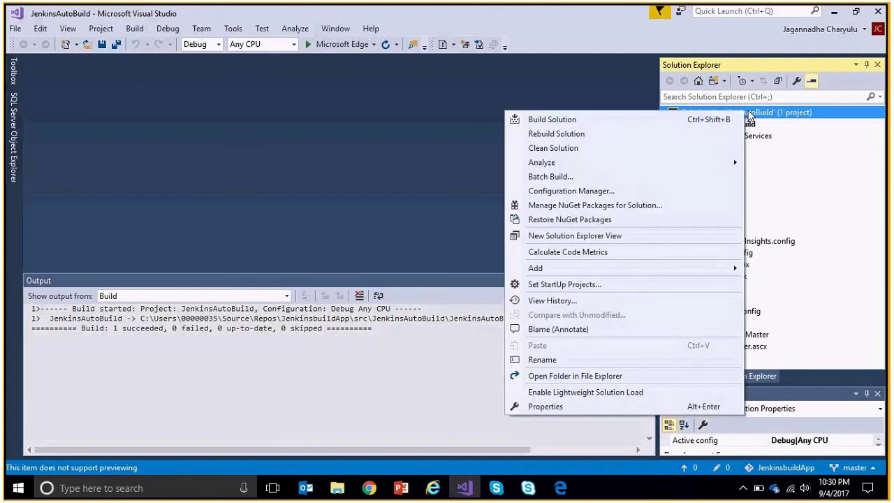
click(750, 116)
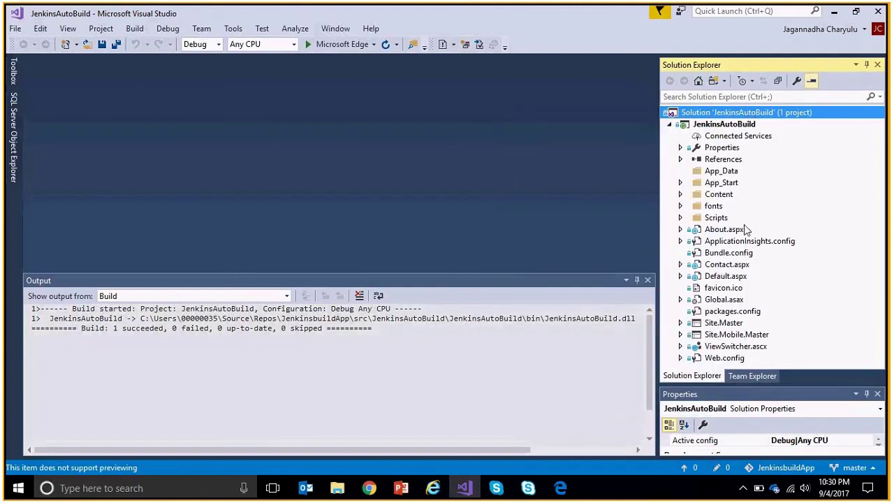
click(726, 278)
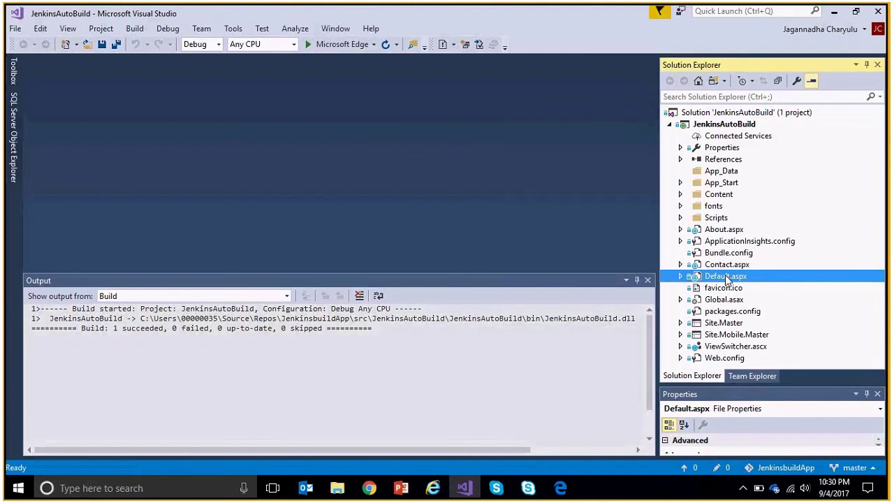
Hide the build output and insert a blank line in the Default.aspx jumbotron block.
click(682, 277)
click(648, 280)
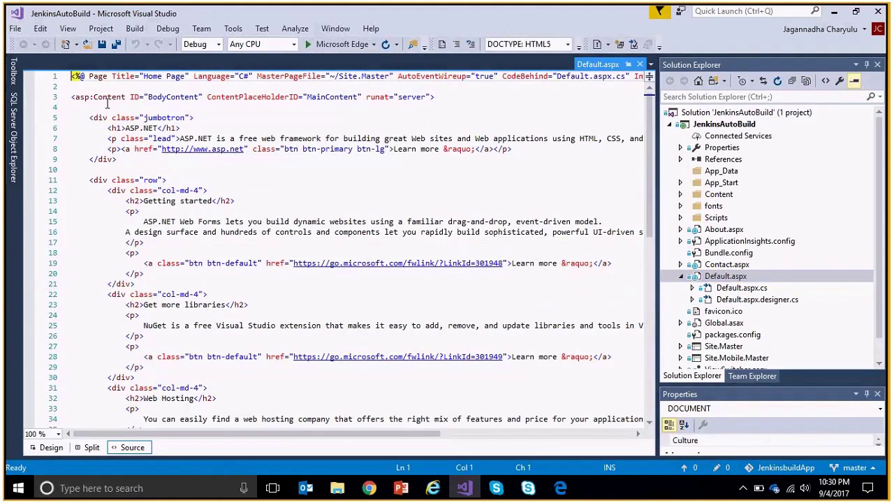
click(107, 103)
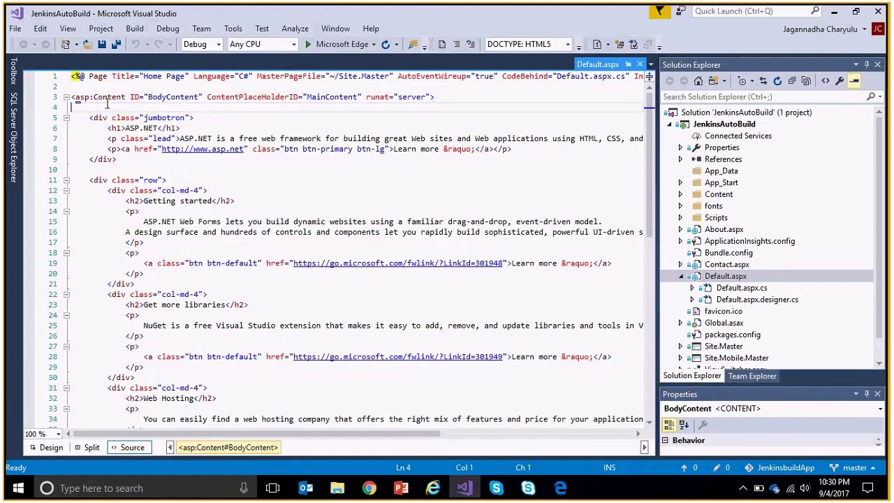
key(ctrl+Home)
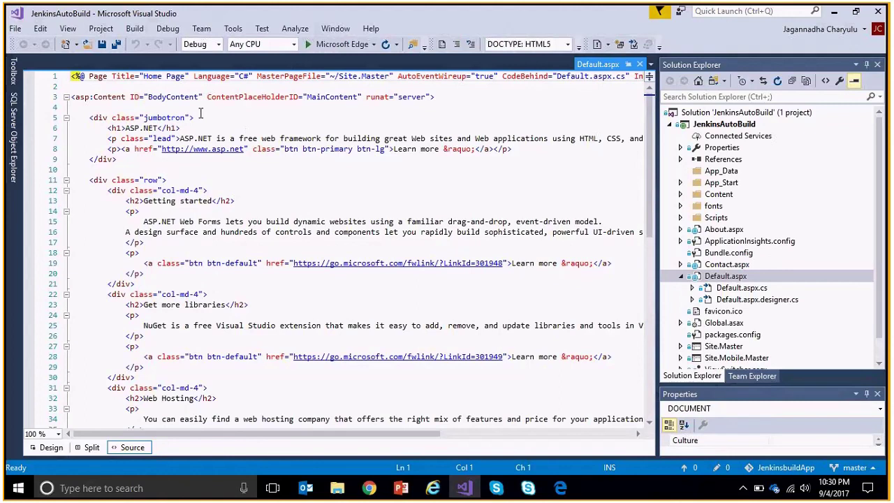
key(Down)
key(Down)
key(Down)
key(Down)
key(Down)
key(Down)
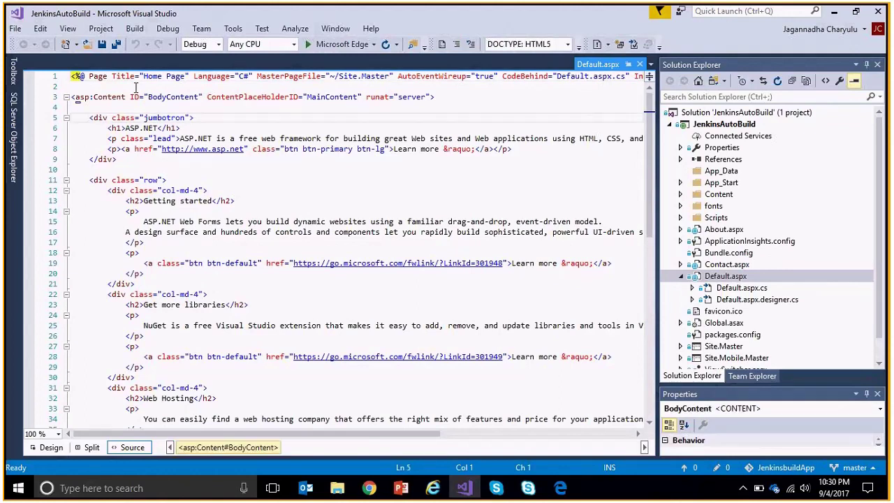
key(Down)
key(Down)
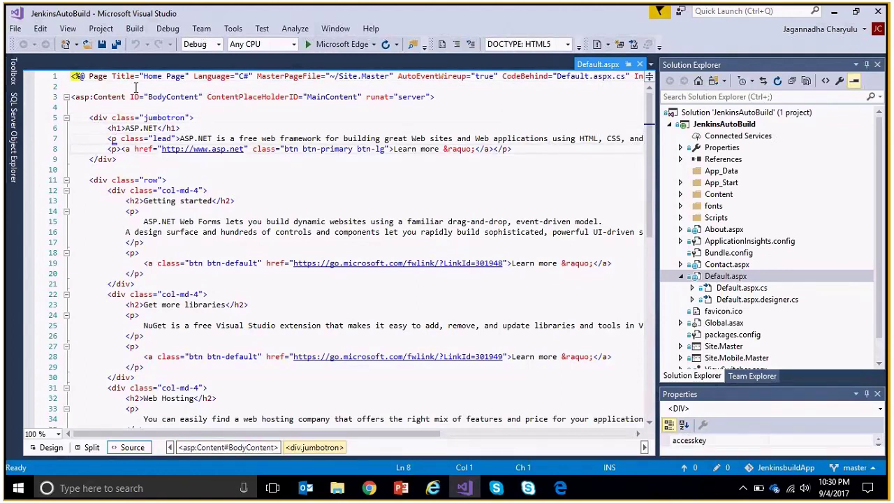
key(Return)
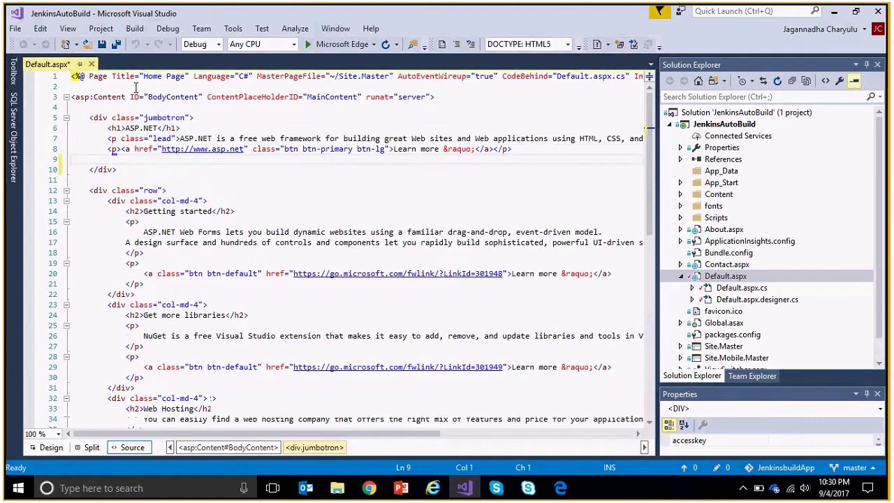
Select and copy the <h1>ASP.NET</h1> heading line, dismissing the copy formatting progress.
key(Up)
key(Up)
key(shift+Down)
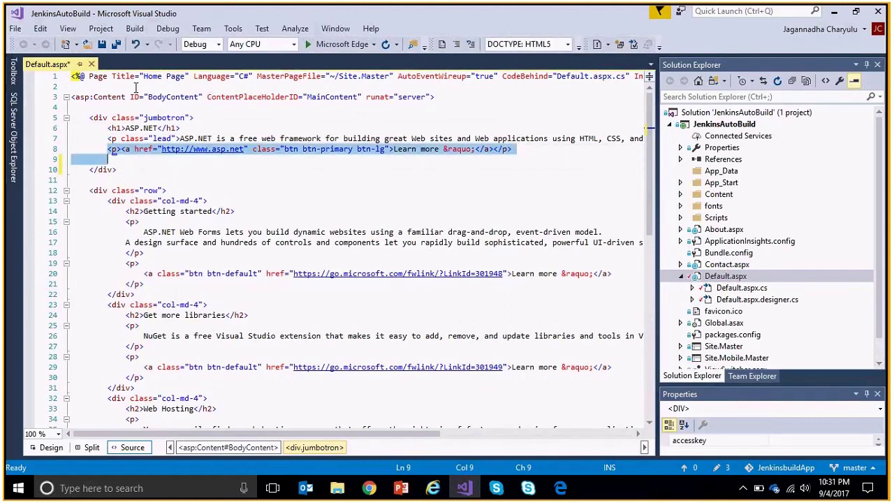
key(shift+Left)
key(shift+Left)
key(shift+Left)
key(shift+Left)
key(shift+Left)
key(shift+Left)
key(shift+Left)
key(shift+Left)
key(shift+Left)
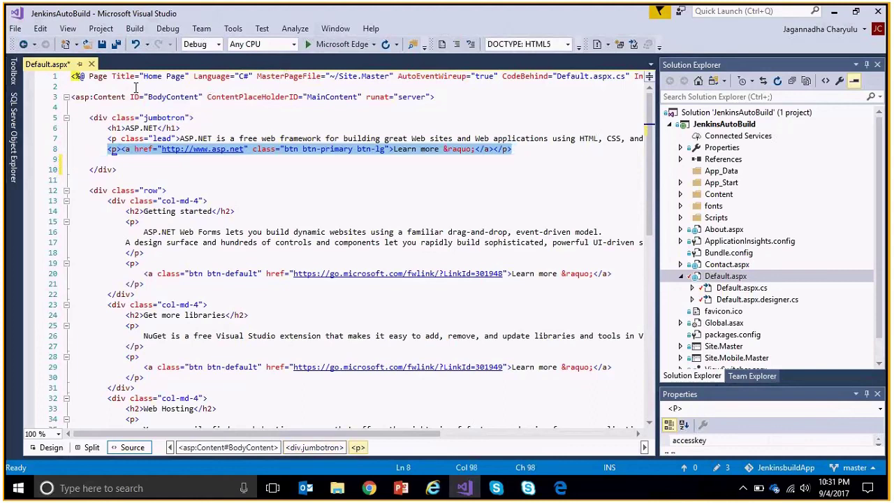
key(Up)
key(Up)
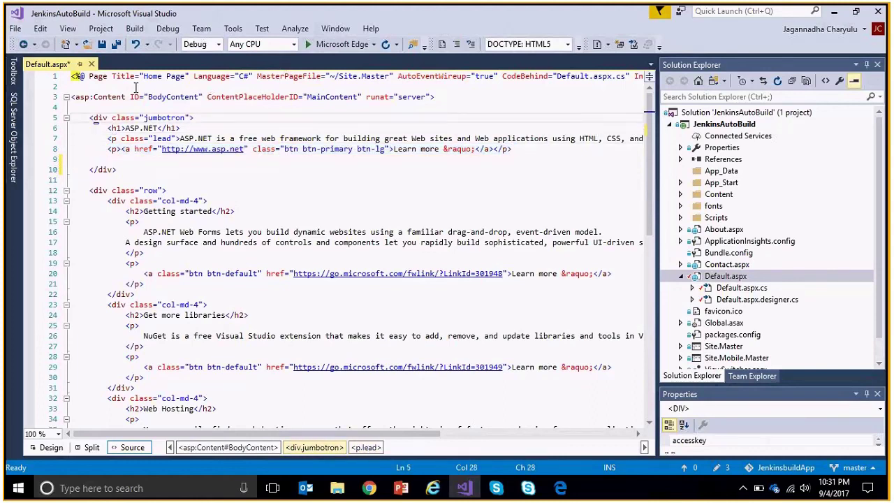
key(shift+Left)
key(shift+Left)
key(shift+Left)
key(shift+Left)
key(shift+Left)
key(shift+Left)
key(shift+Left)
key(shift+Left)
key(shift+Left)
key(shift+Left)
key(shift+Left)
key(shift+Left)
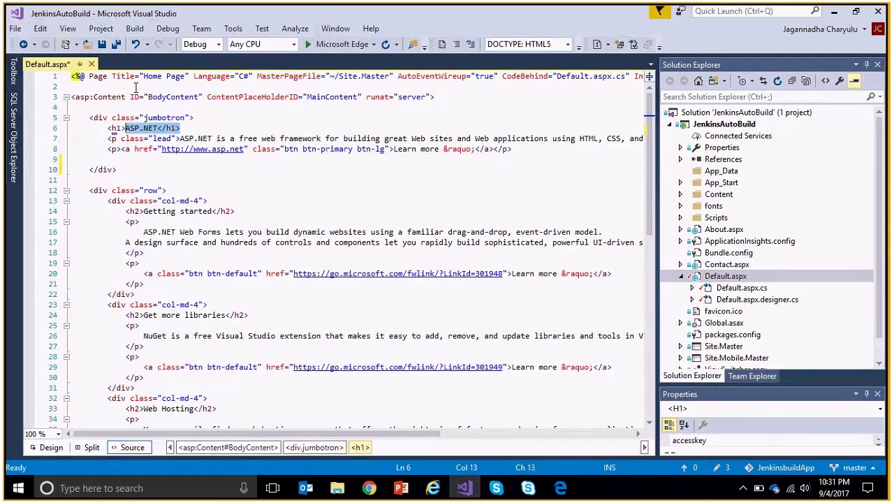
key(shift+Left)
key(shift+Left)
key(shift+Left)
key(shift+Left)
key(ctrl+c)
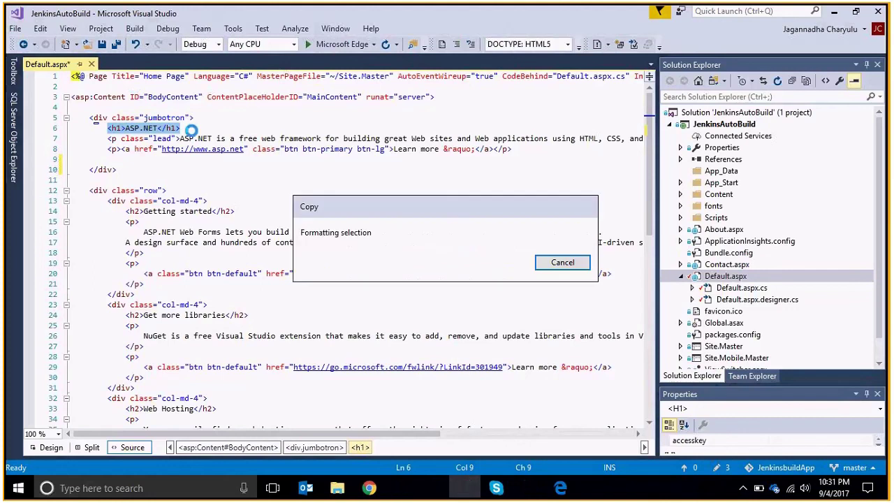
click(567, 264)
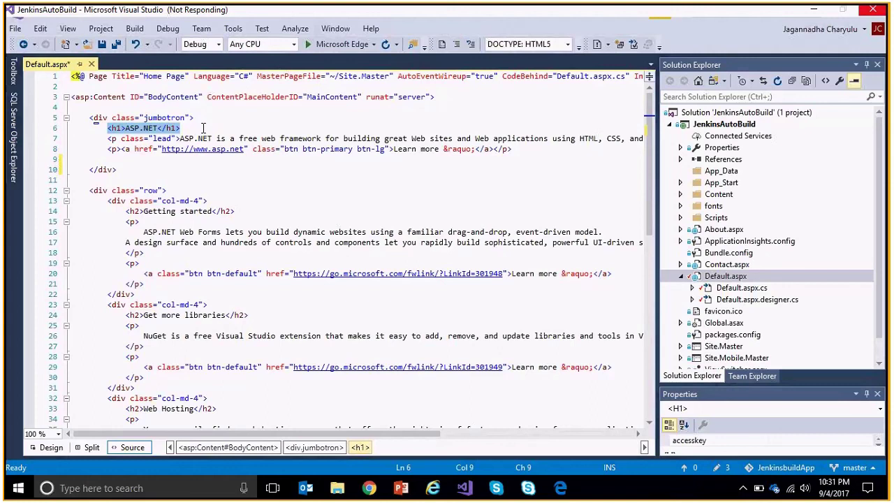
Paste the heading on the new line and change its text to 'Committing changes to test Jenkins Autobuild'.
click(201, 138)
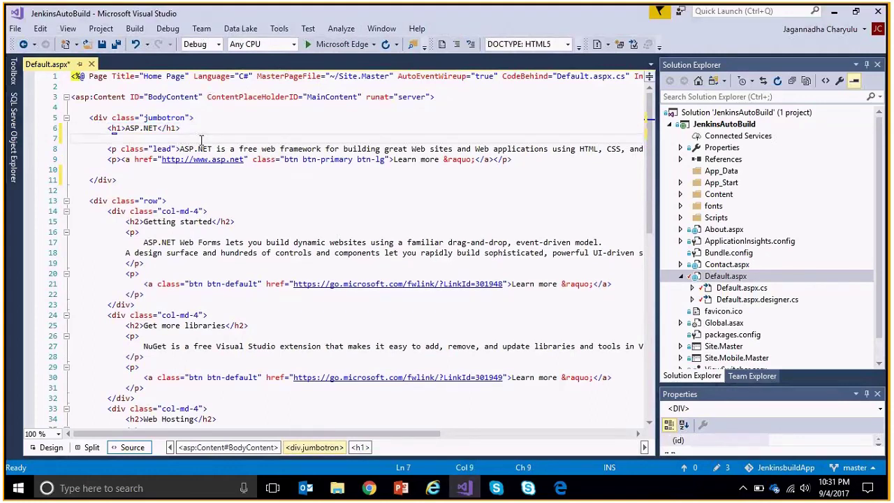
key(ctrl+v)
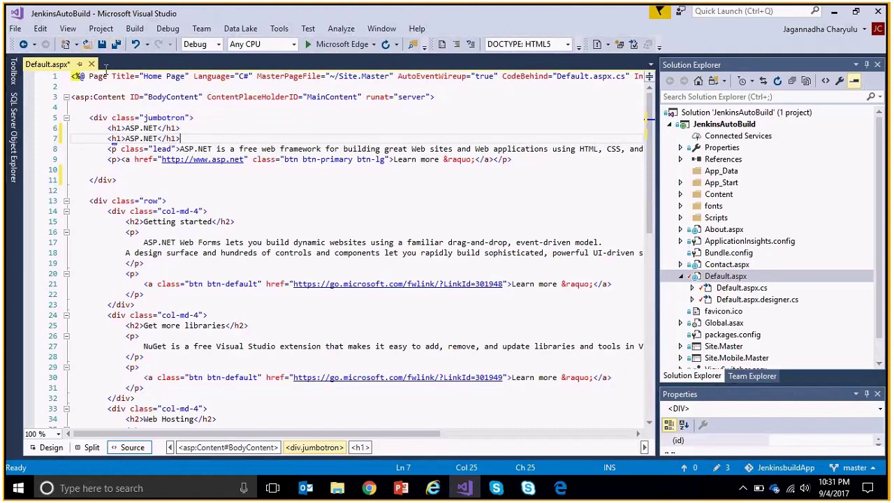
key(Left)
key(Left)
key(Left)
key(Left)
key(Left)
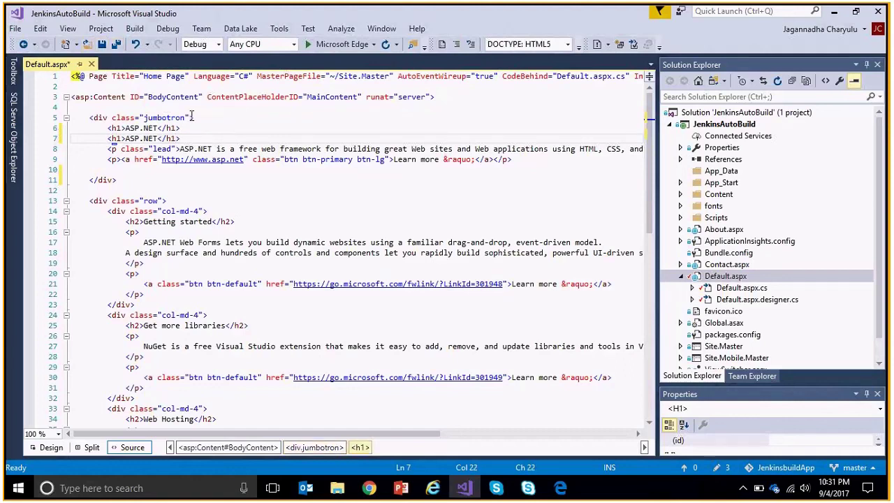
key(shift+Left)
key(shift+Left)
key(shift+Left)
key(shift+Left)
key(shift+Left)
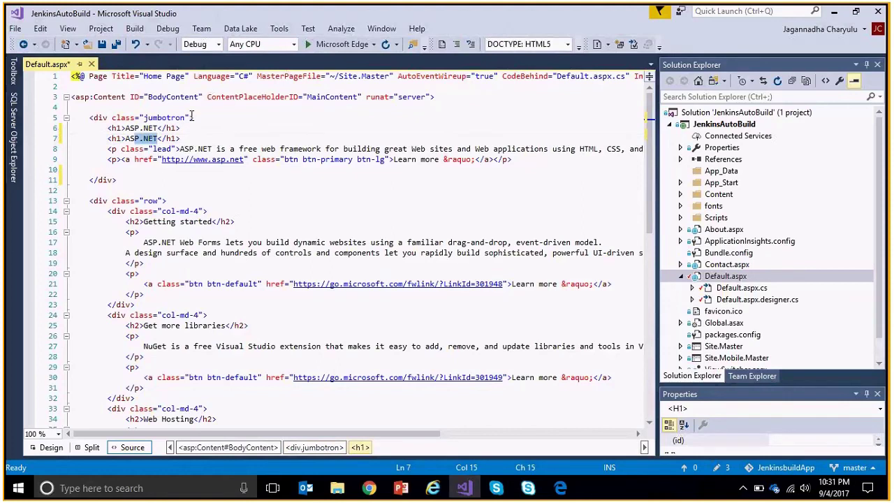
key(shift+Left)
key(shift+Left)
text(Committing cha)
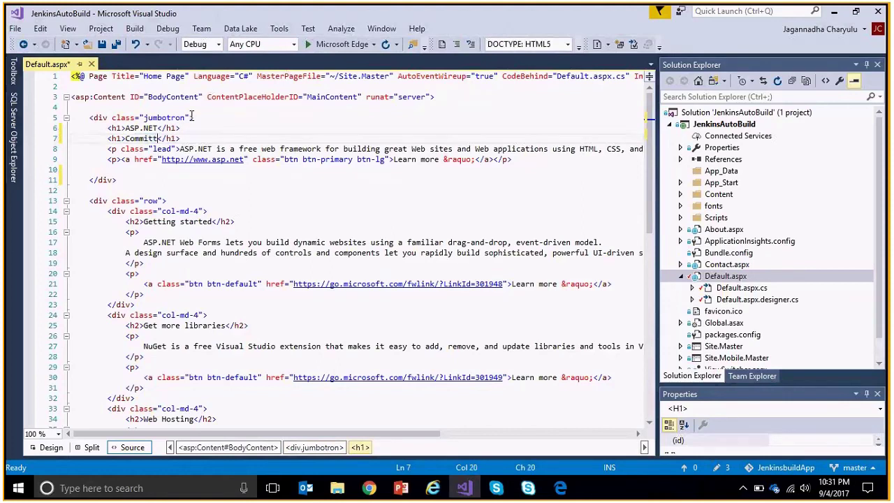
text(nges )
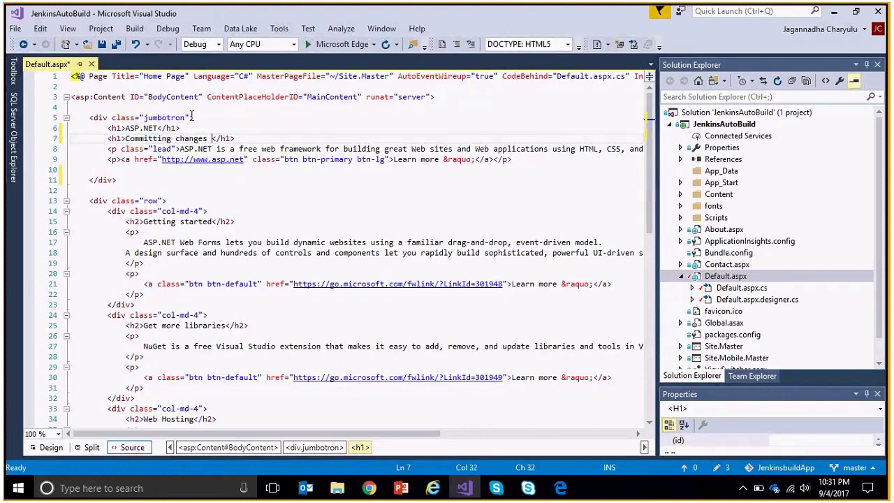
text(to test Jenkins)
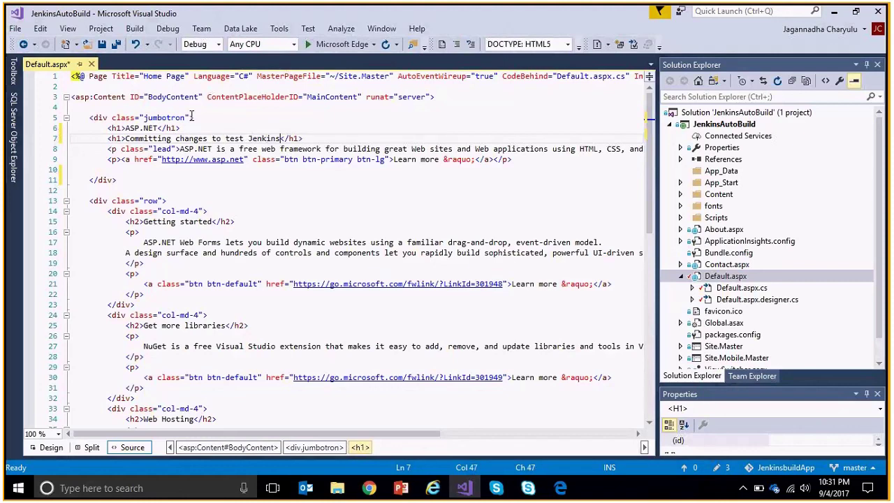
text( Autobuild)
Save Default.aspx and start a commit from the solution's context menu.
click(103, 50)
click(725, 114)
right_click(724, 117)
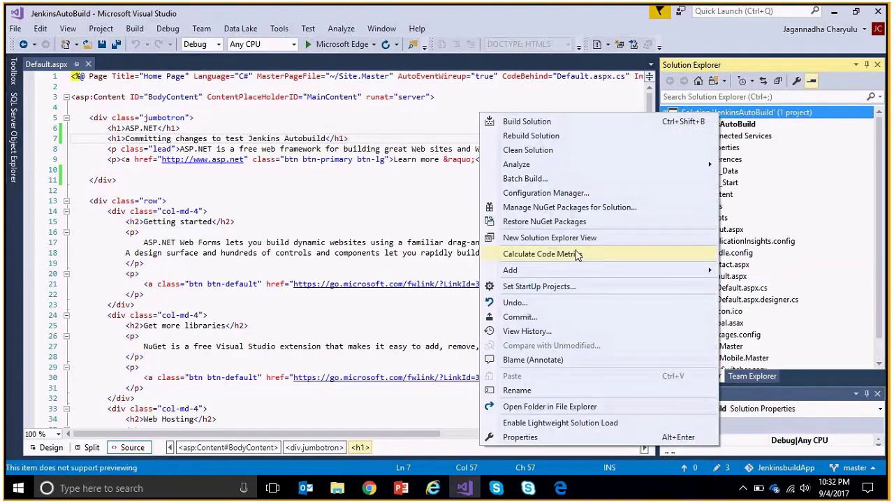
click(521, 317)
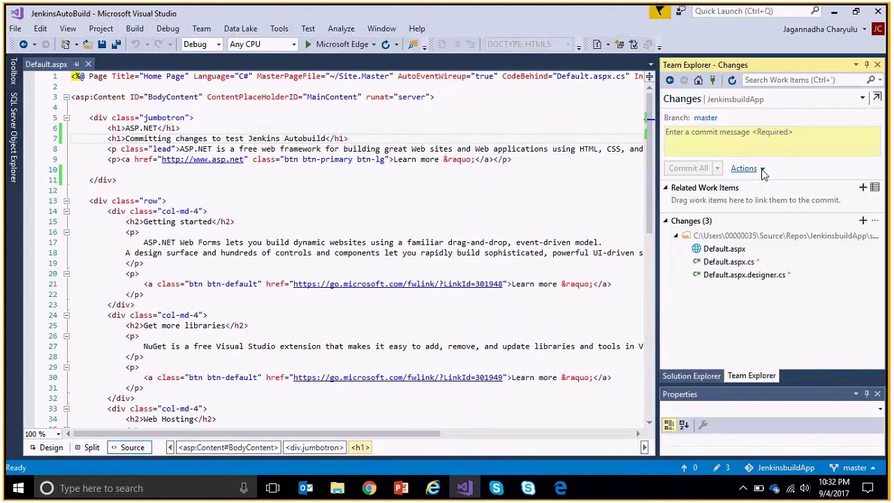
click(542, 159)
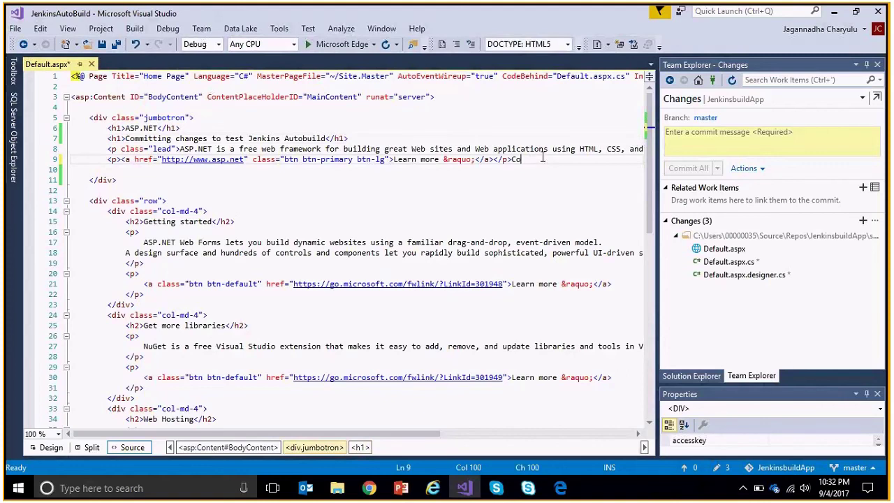
Commit with message 'Committing changes to test Jenkins autobuild' using Commit All and Sync, saving files.
click(742, 146)
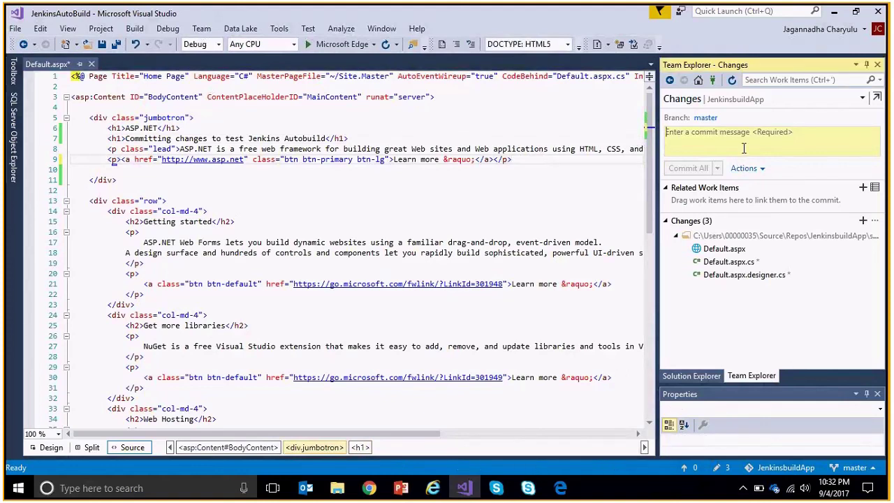
text(Committin)
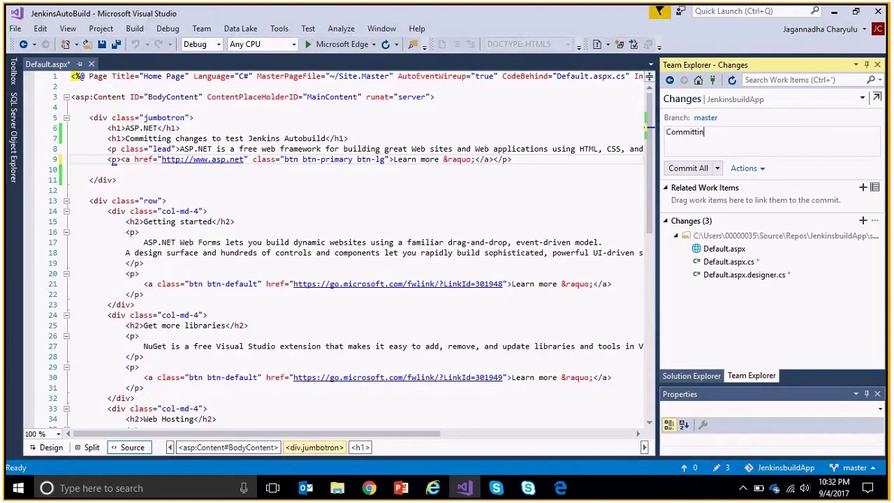
text(g changes to test Jenkins autobuil)
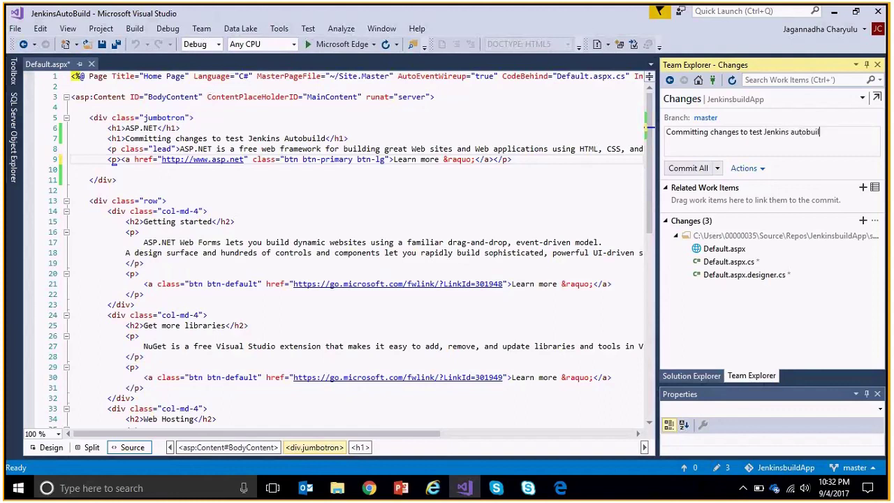
text(d)
click(717, 169)
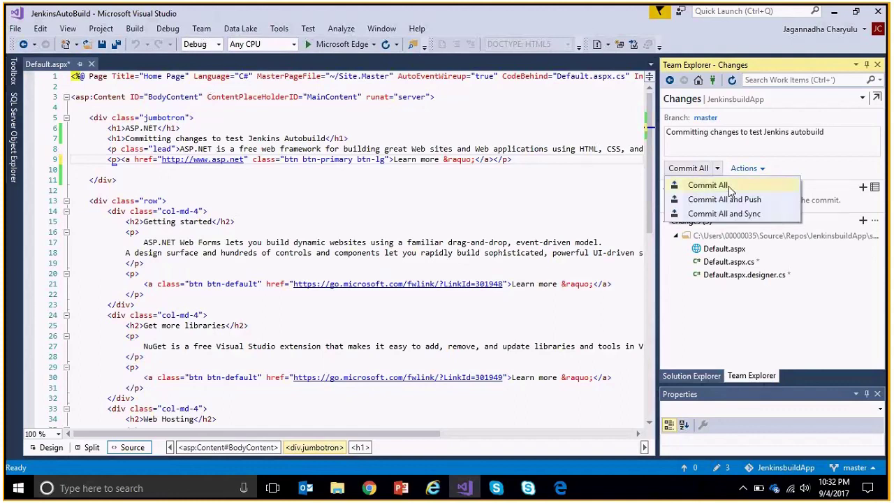
click(737, 213)
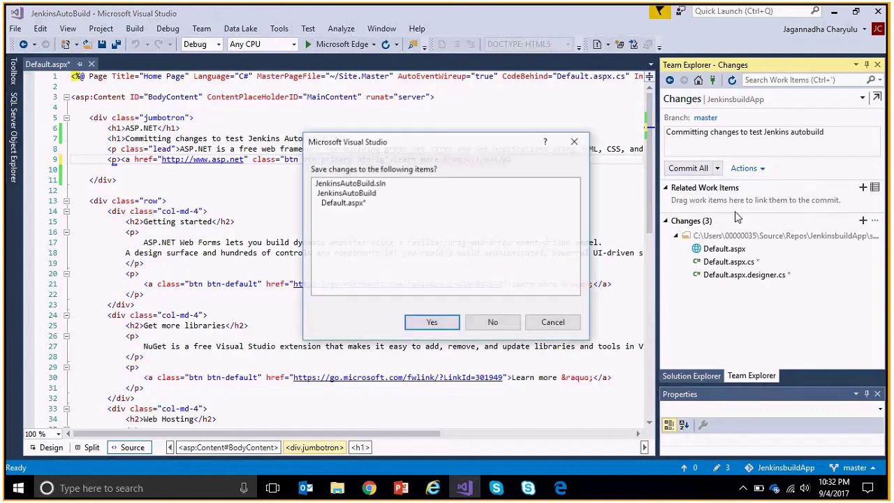
click(432, 324)
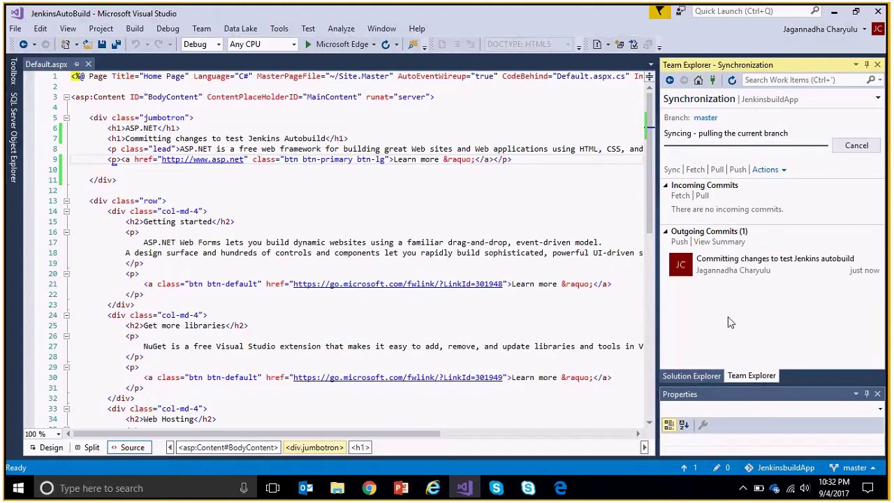
mouse_move(829, 273)
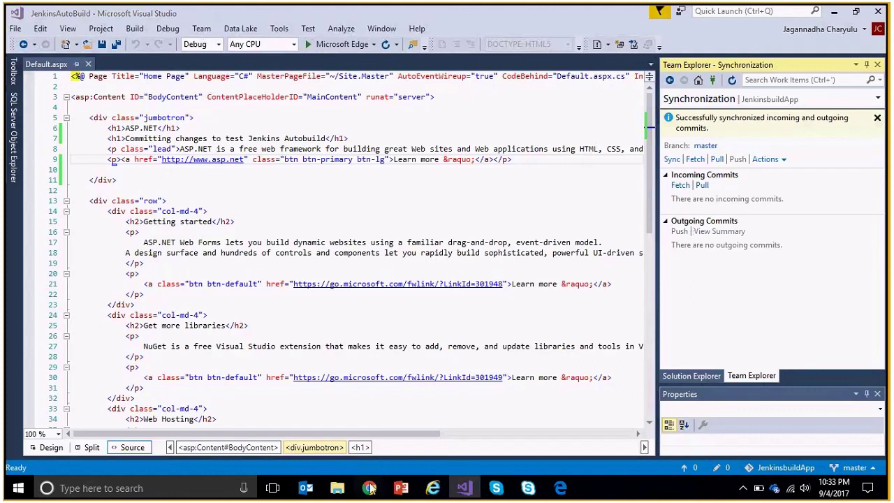
mouse_move(370, 489)
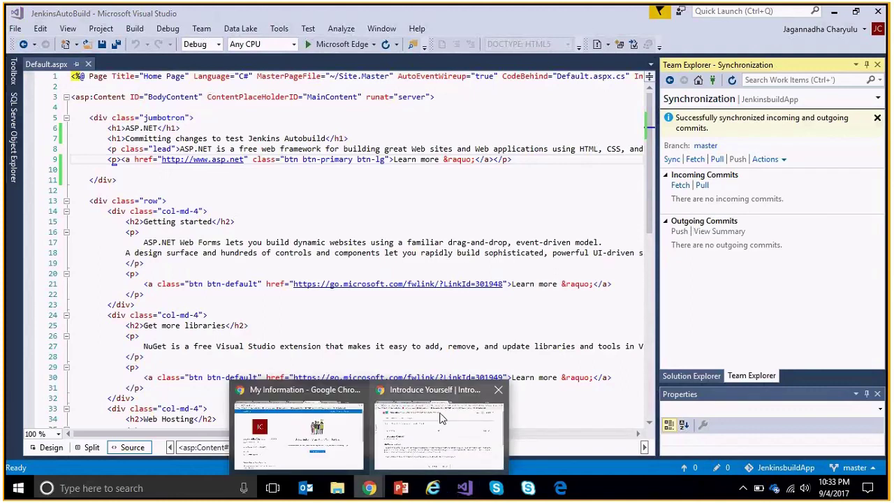
Switch to the VSTS project in Chrome and view the repository's Code > Pushes list.
click(360, 419)
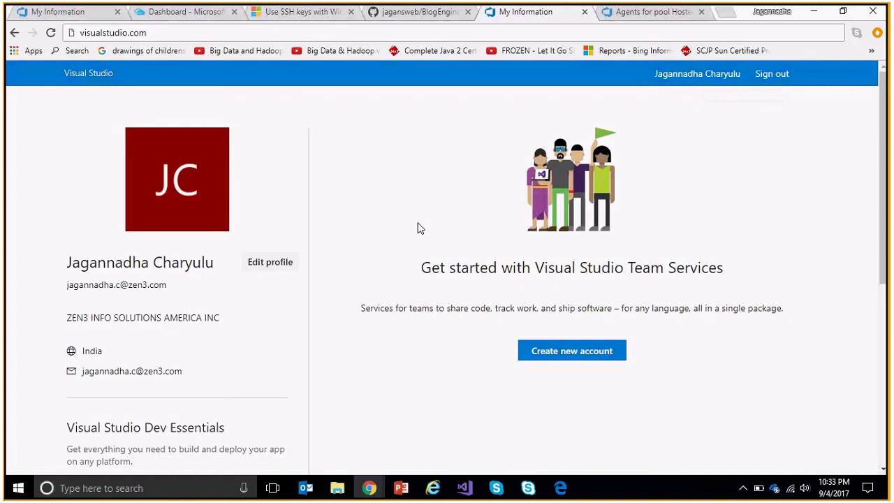
scroll(419, 228, down, 3)
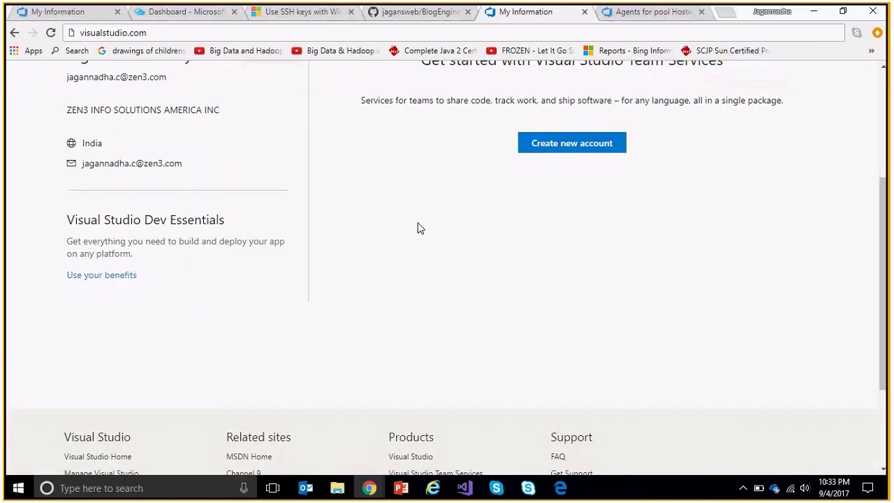
scroll(419, 229, up, 3)
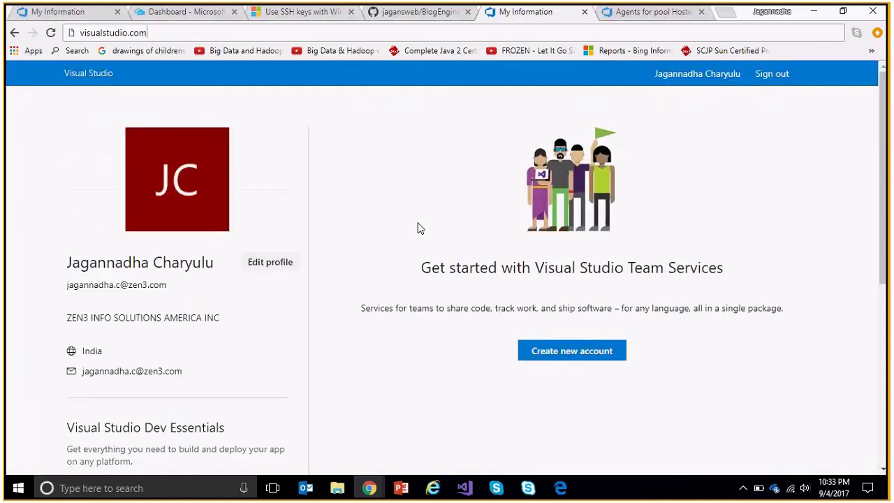
click(653, 12)
click(241, 76)
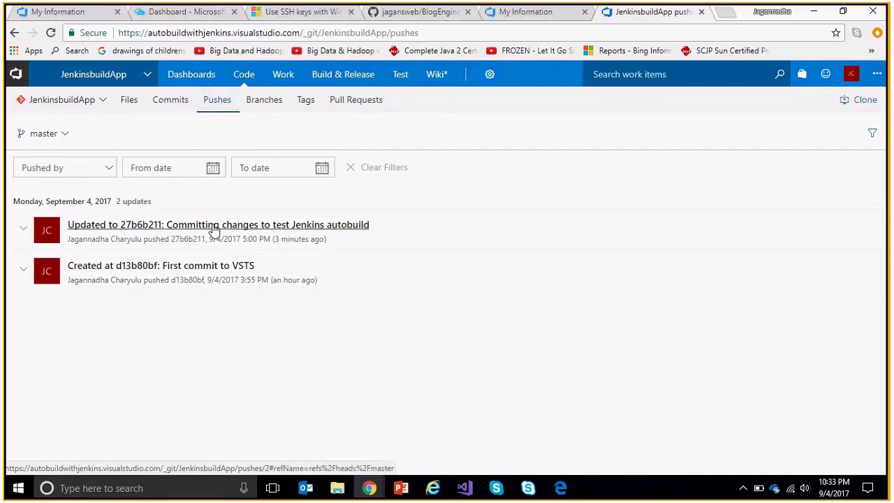
Open the project's Service Hooks settings and refresh to see the Jenkins hook succeeded.
click(489, 75)
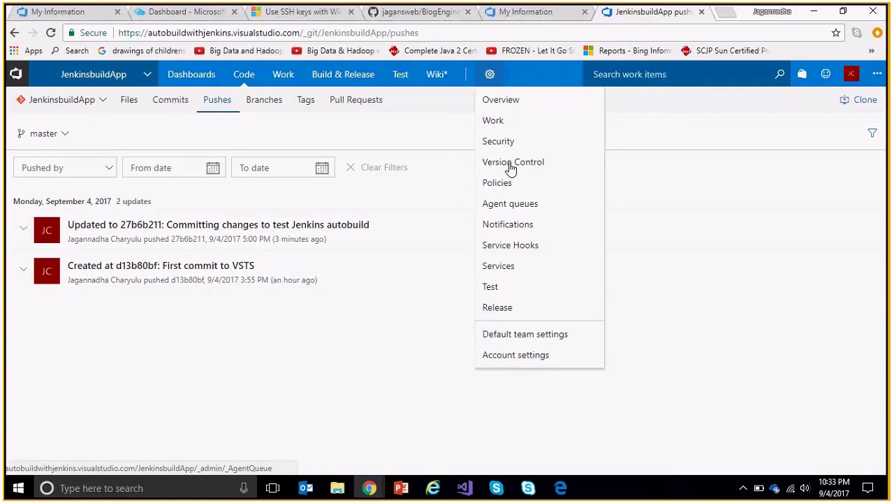
click(519, 246)
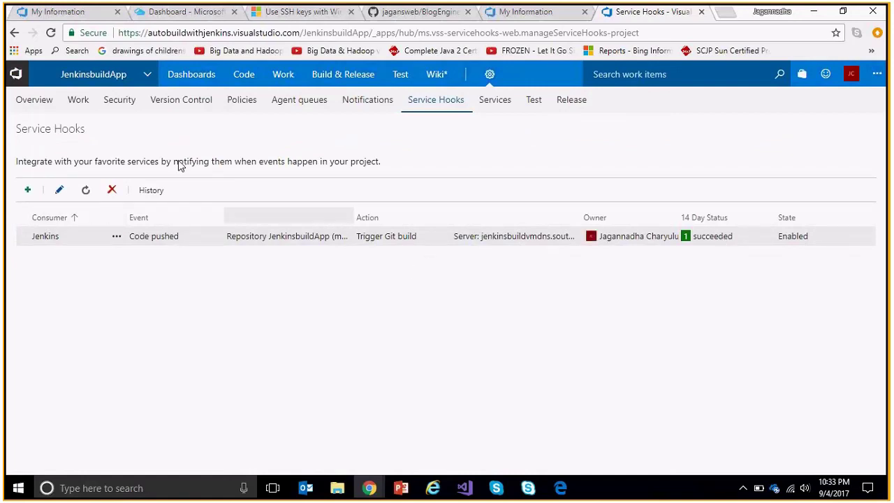
click(86, 199)
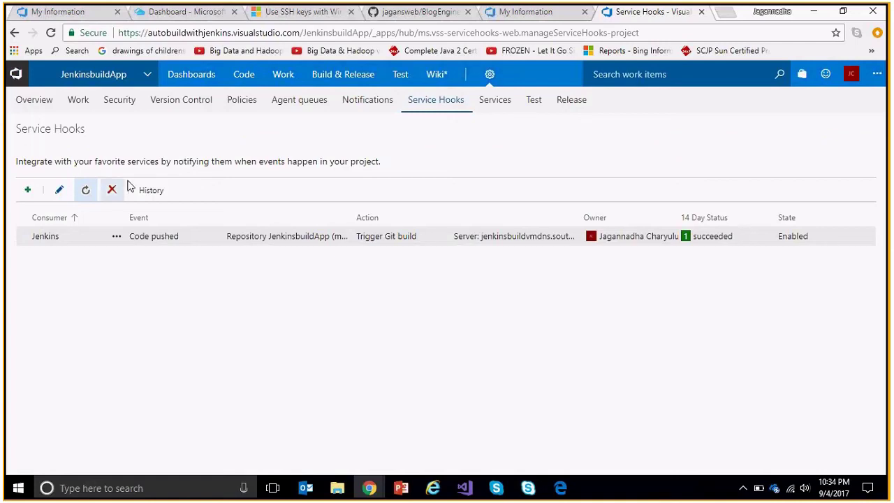
Open the Jenkins hook's history and inspect the succeeded delivery's request and 200 OK response.
click(150, 192)
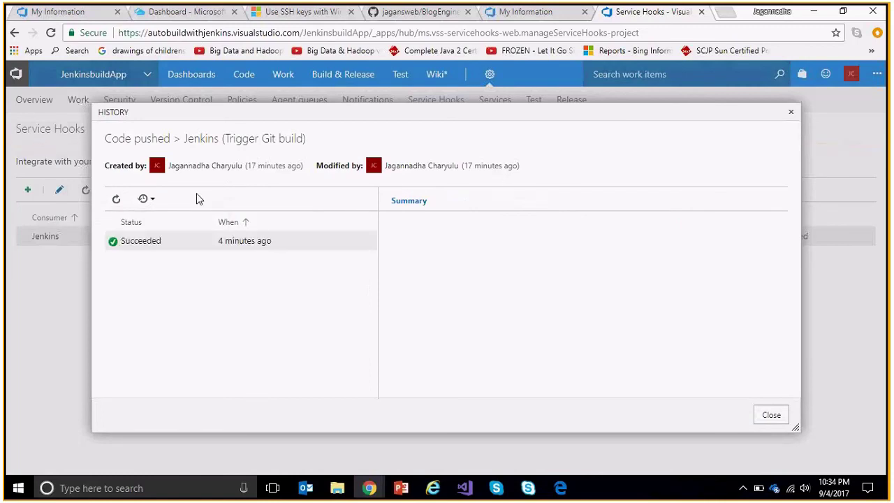
click(264, 244)
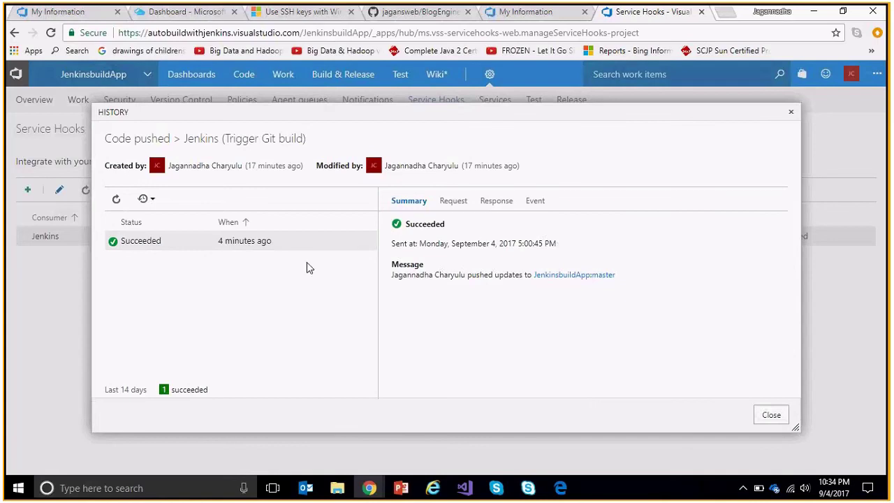
right_click(176, 240)
click(176, 239)
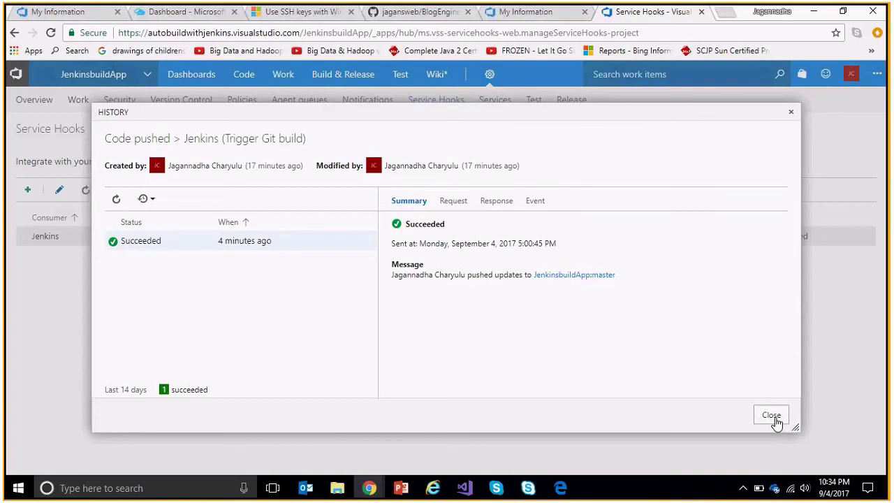
click(454, 202)
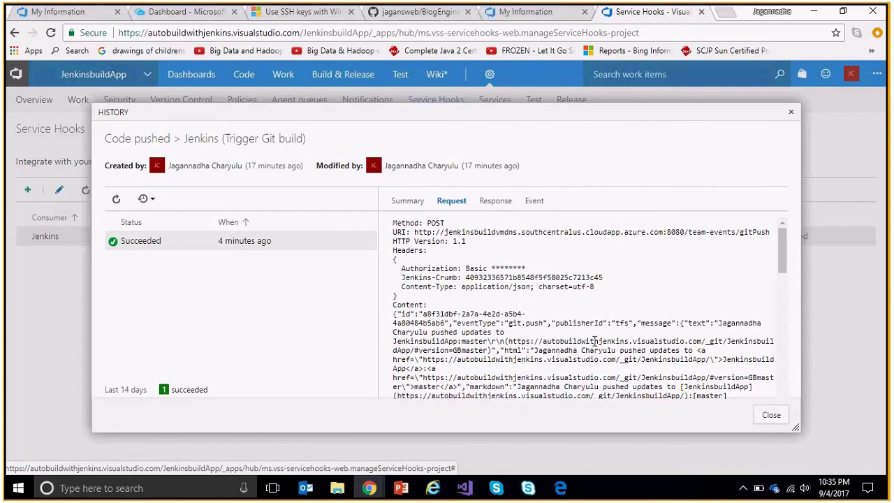
scroll(595, 340, down, 1)
scroll(595, 340, down, 4)
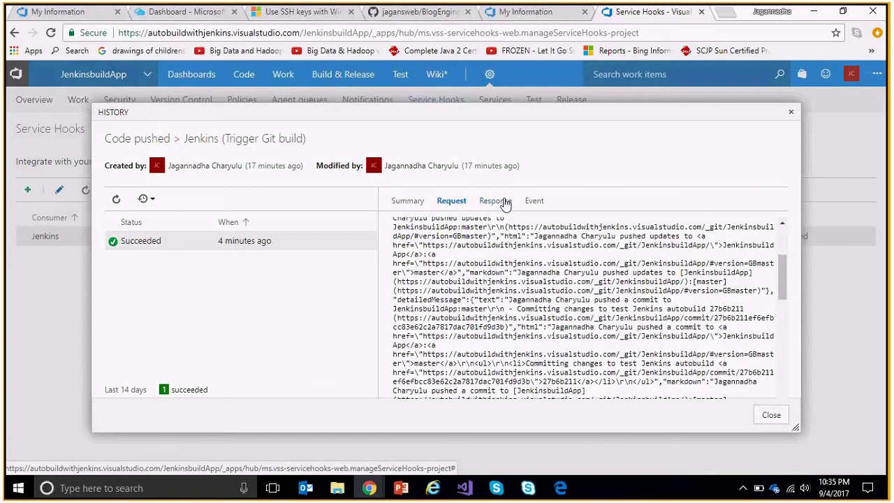
click(505, 203)
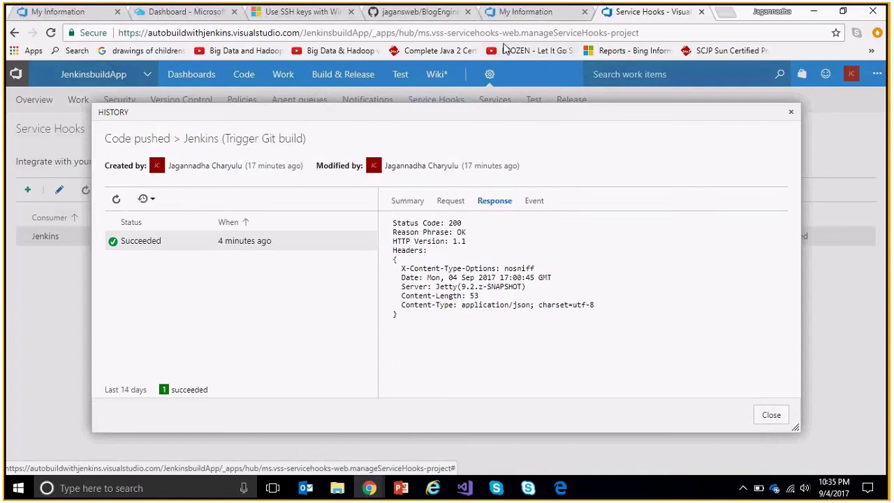
mouse_move(286, 17)
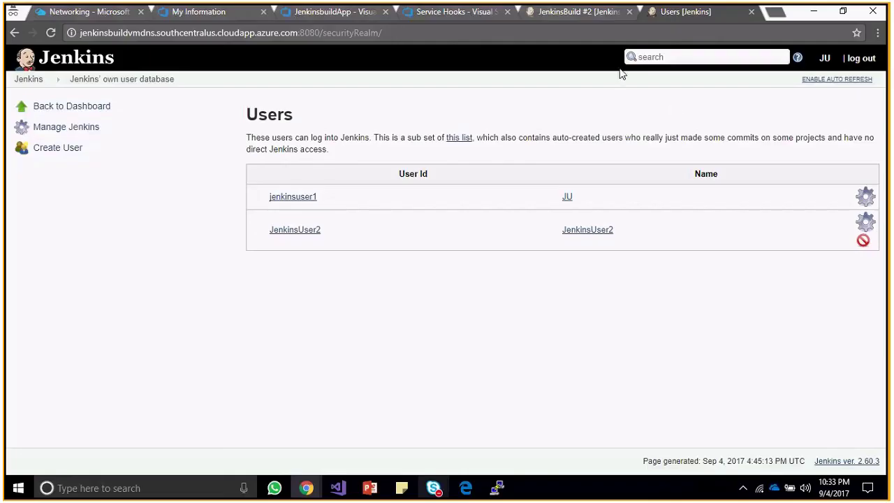
Switch to the Build #2 tab, highlight its title, and return to the JenkinsBuild project page.
click(583, 15)
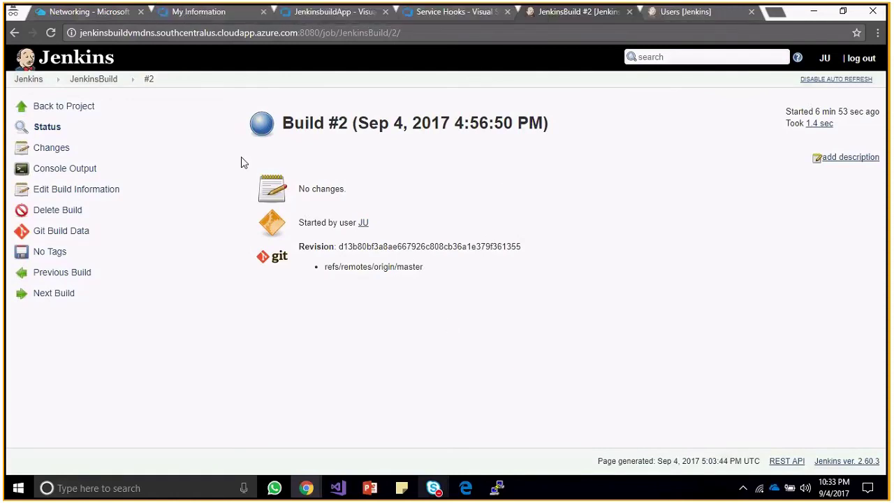
drag(283, 123, 552, 124)
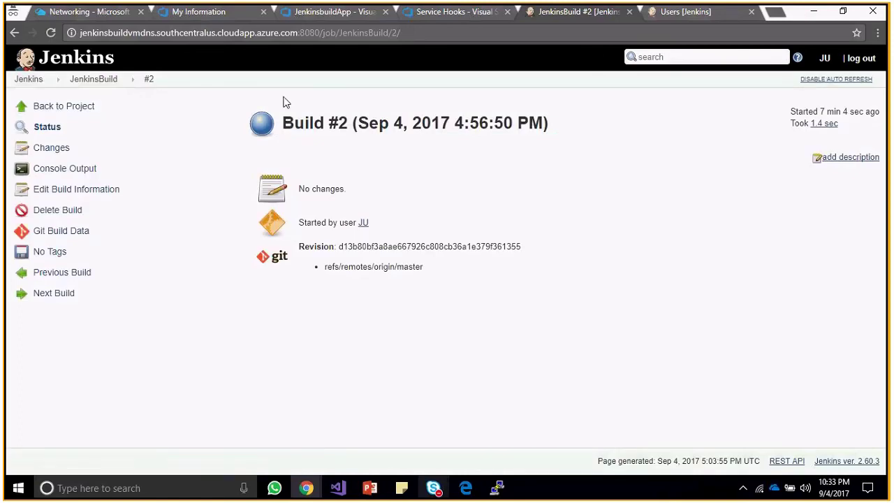
click(59, 112)
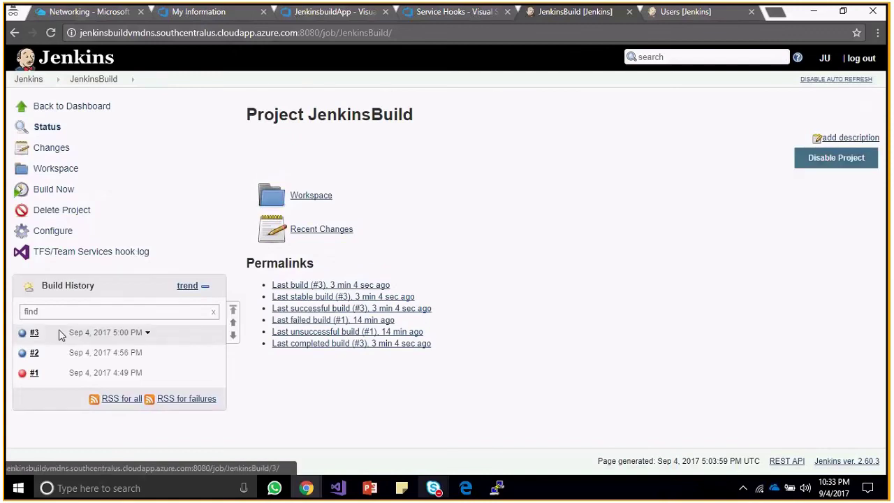
Open build #3 and its push-triggered polling log reporting 'Changes found' on master.
click(34, 335)
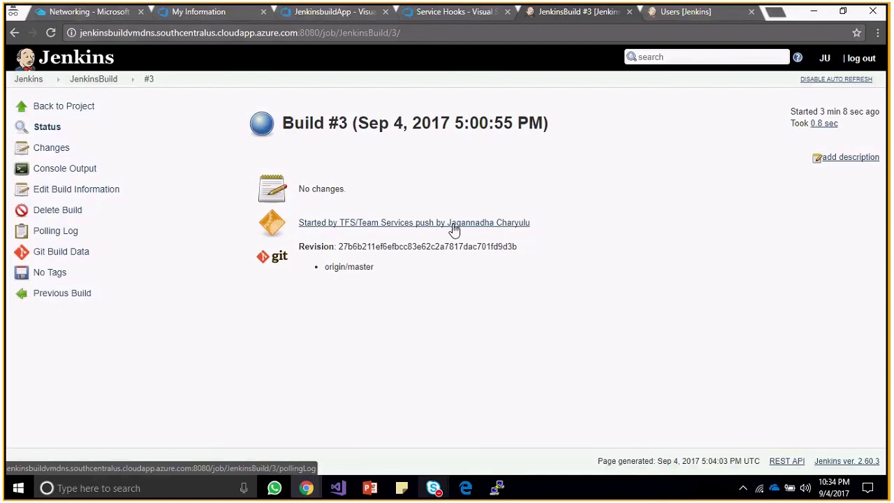
double_click(324, 192)
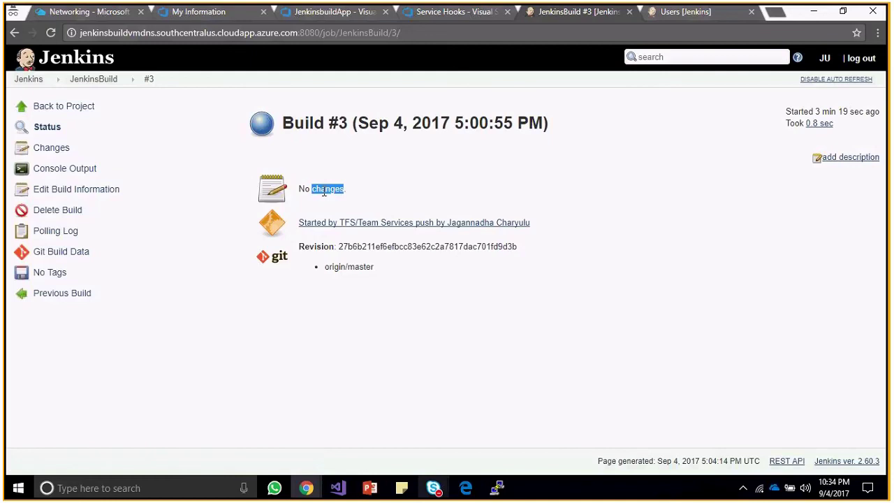
click(323, 192)
click(376, 224)
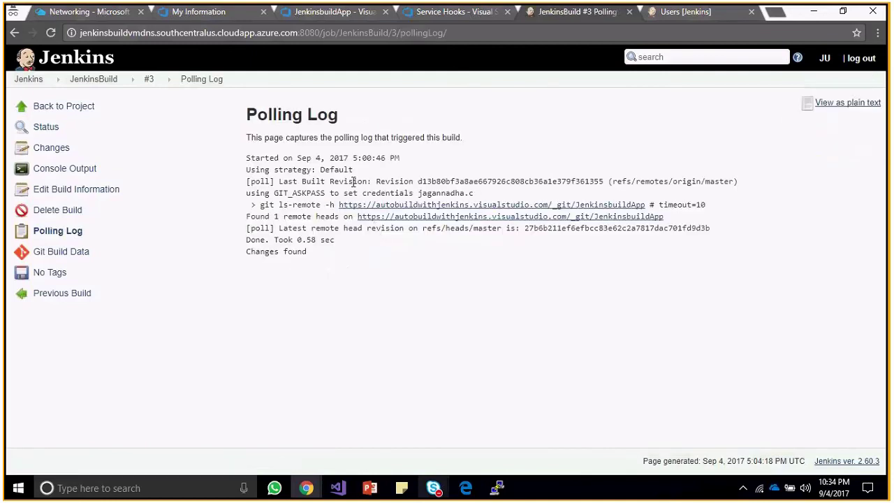
drag(353, 182, 399, 181)
click(399, 182)
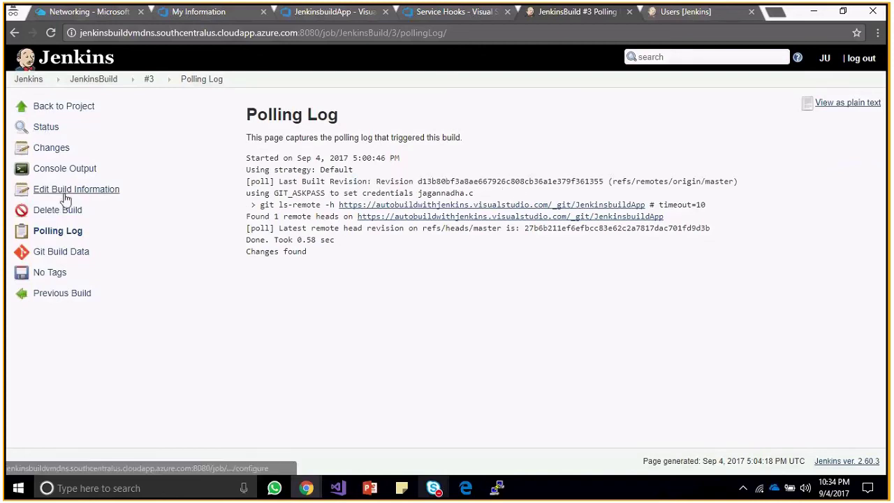
Open the JenkinsBuild workspace at src/JenkinsAutoBuild to reach JenkinsAutoBuild.sln.
click(77, 106)
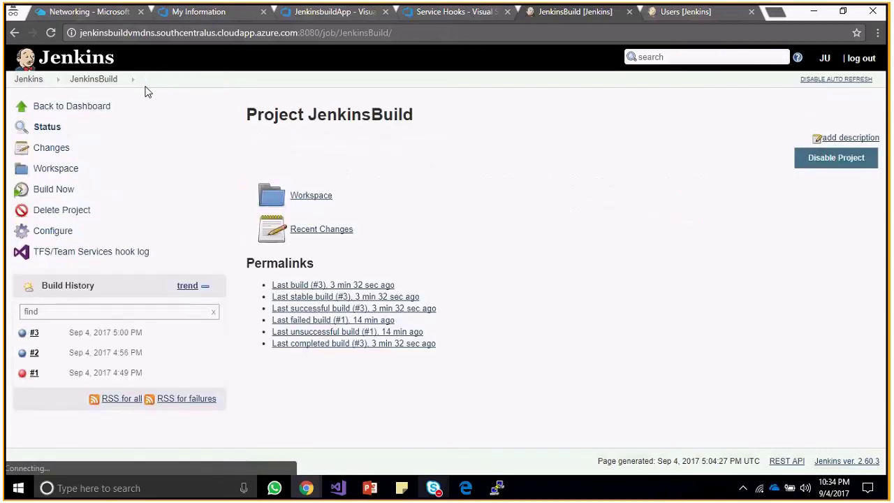
click(58, 152)
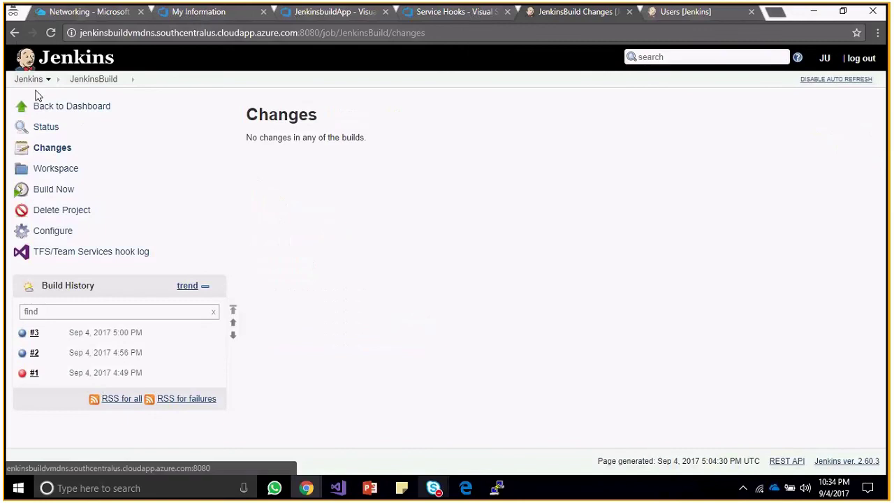
click(58, 170)
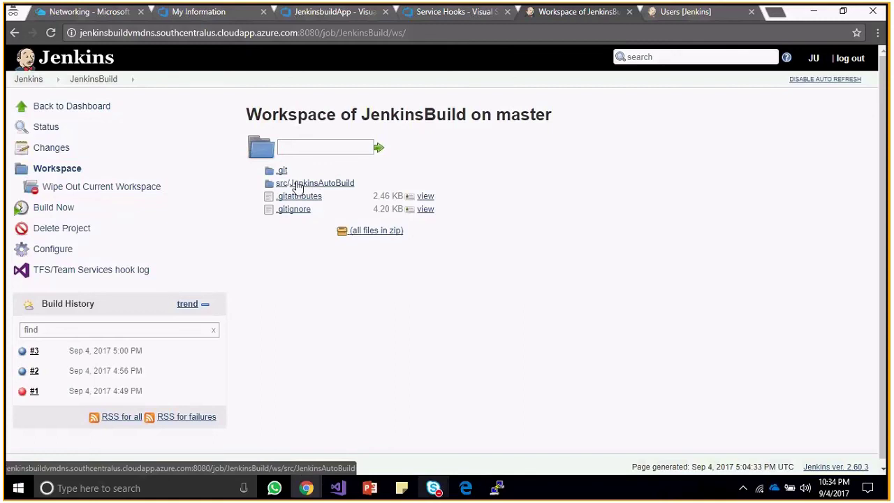
click(297, 184)
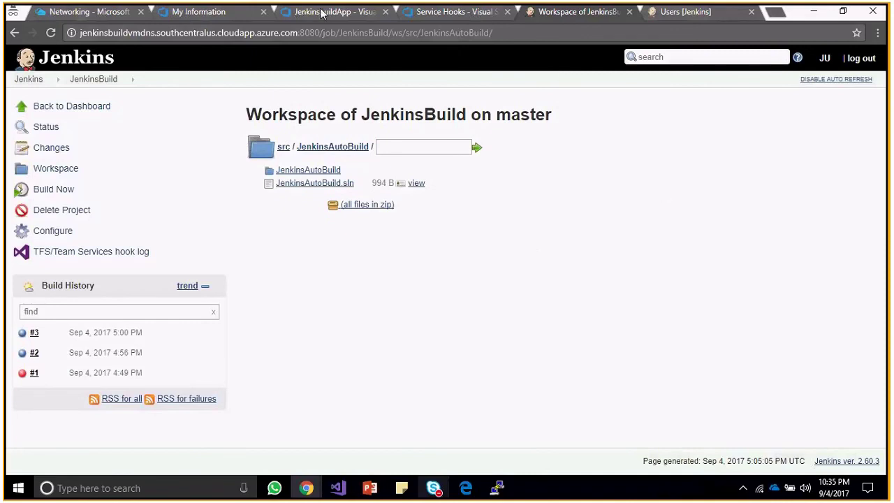
Stop JenkinsBuildVM from All resources in the Azure portal, then return to PuTTY.
click(98, 12)
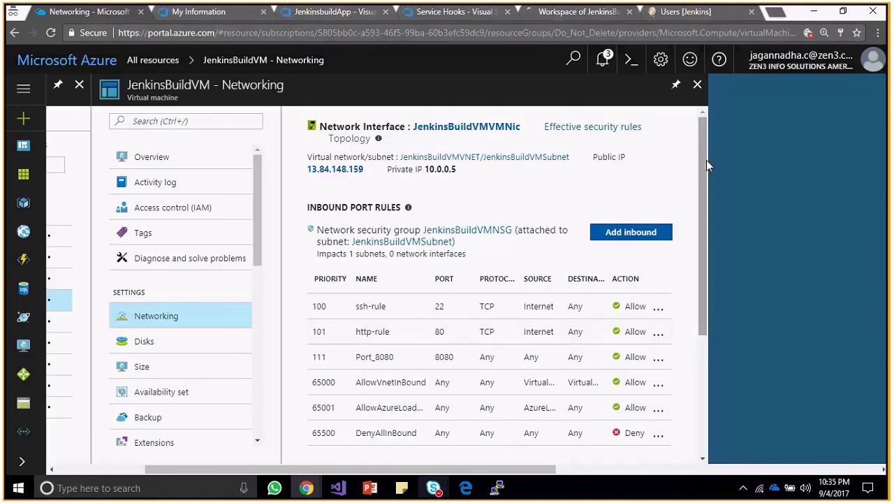
click(697, 84)
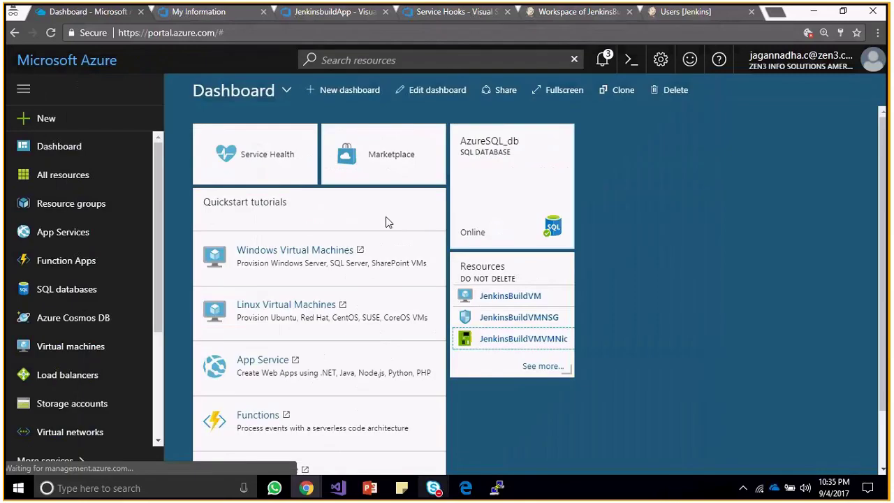
click(133, 174)
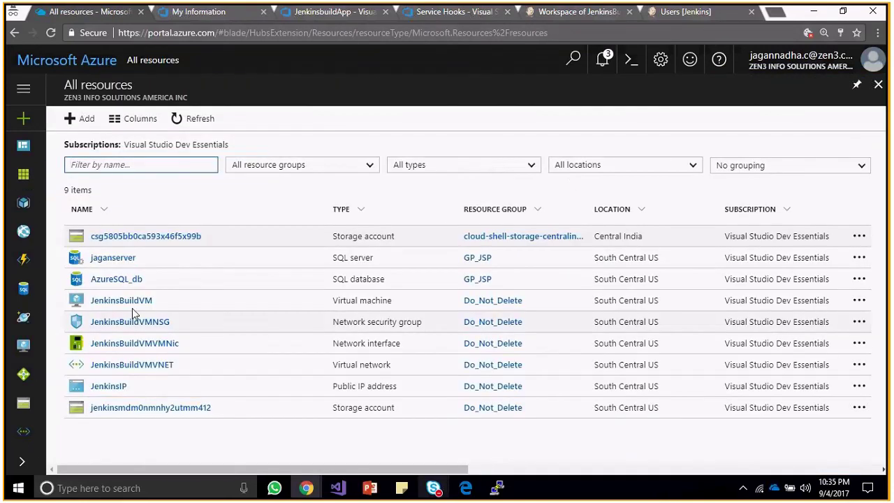
click(132, 306)
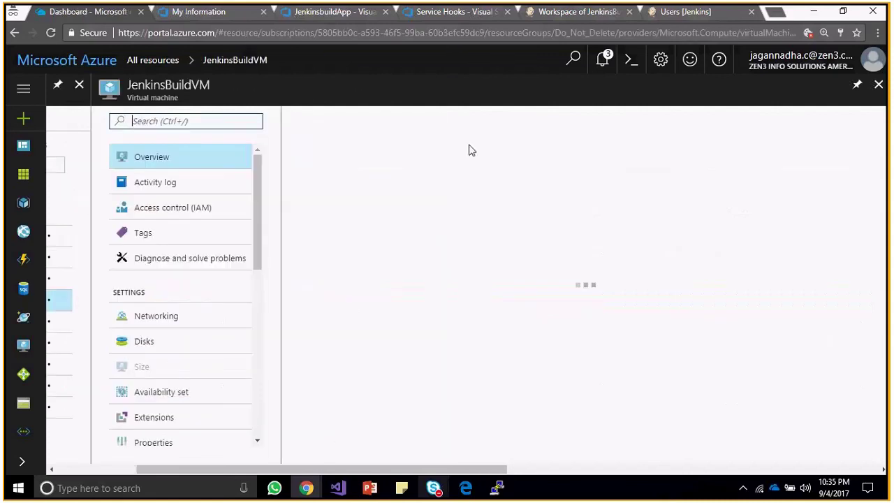
click(480, 119)
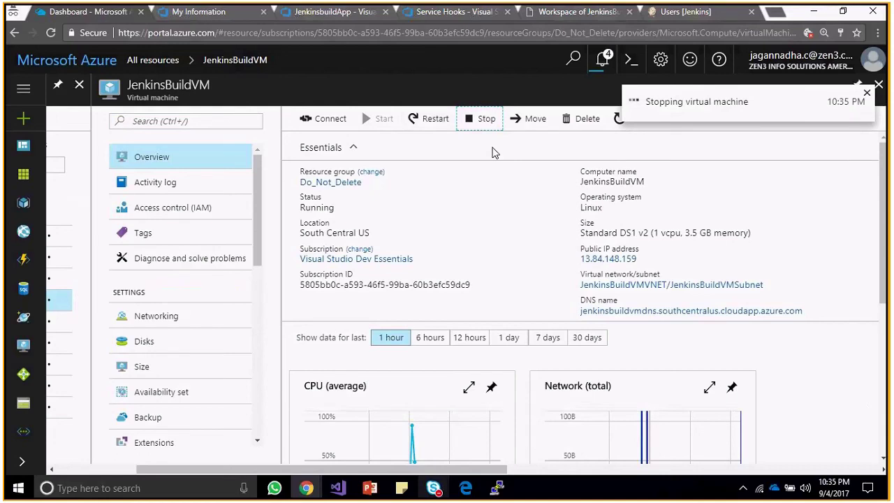
click(497, 488)
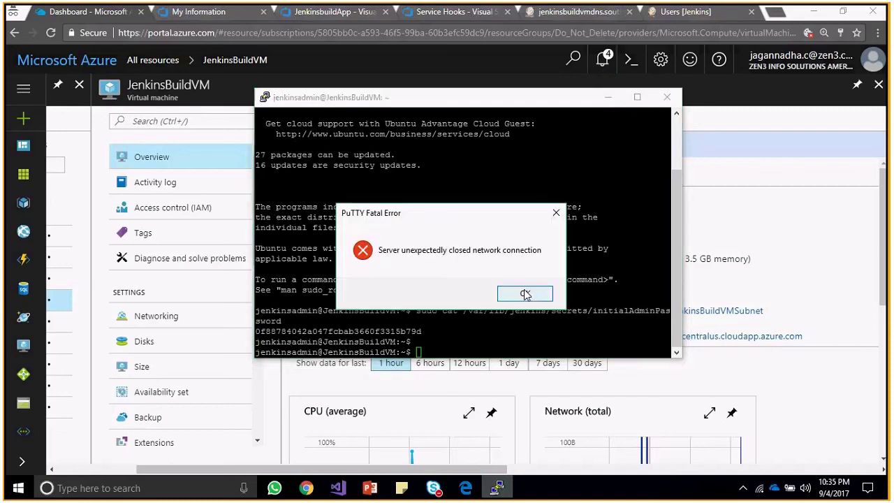
Acknowledge PuTTY's connection-closed error and clear the selection on the admin password output.
click(526, 294)
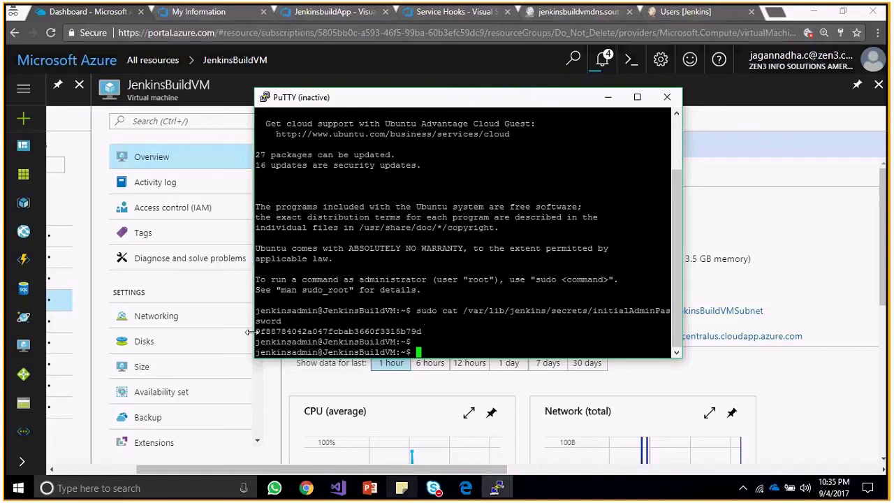
double_click(290, 331)
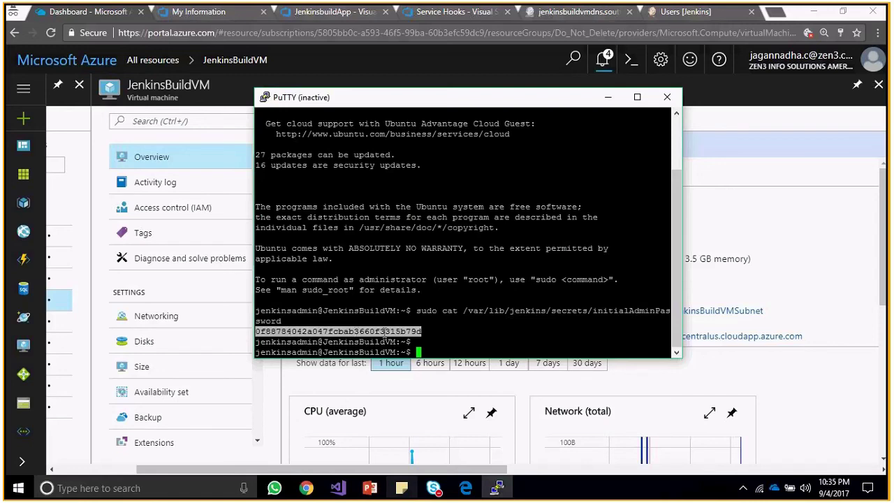
click(405, 333)
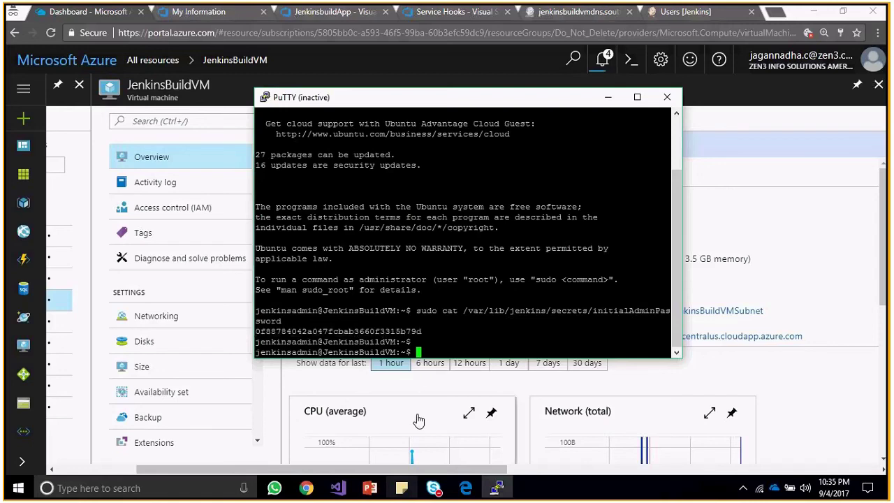